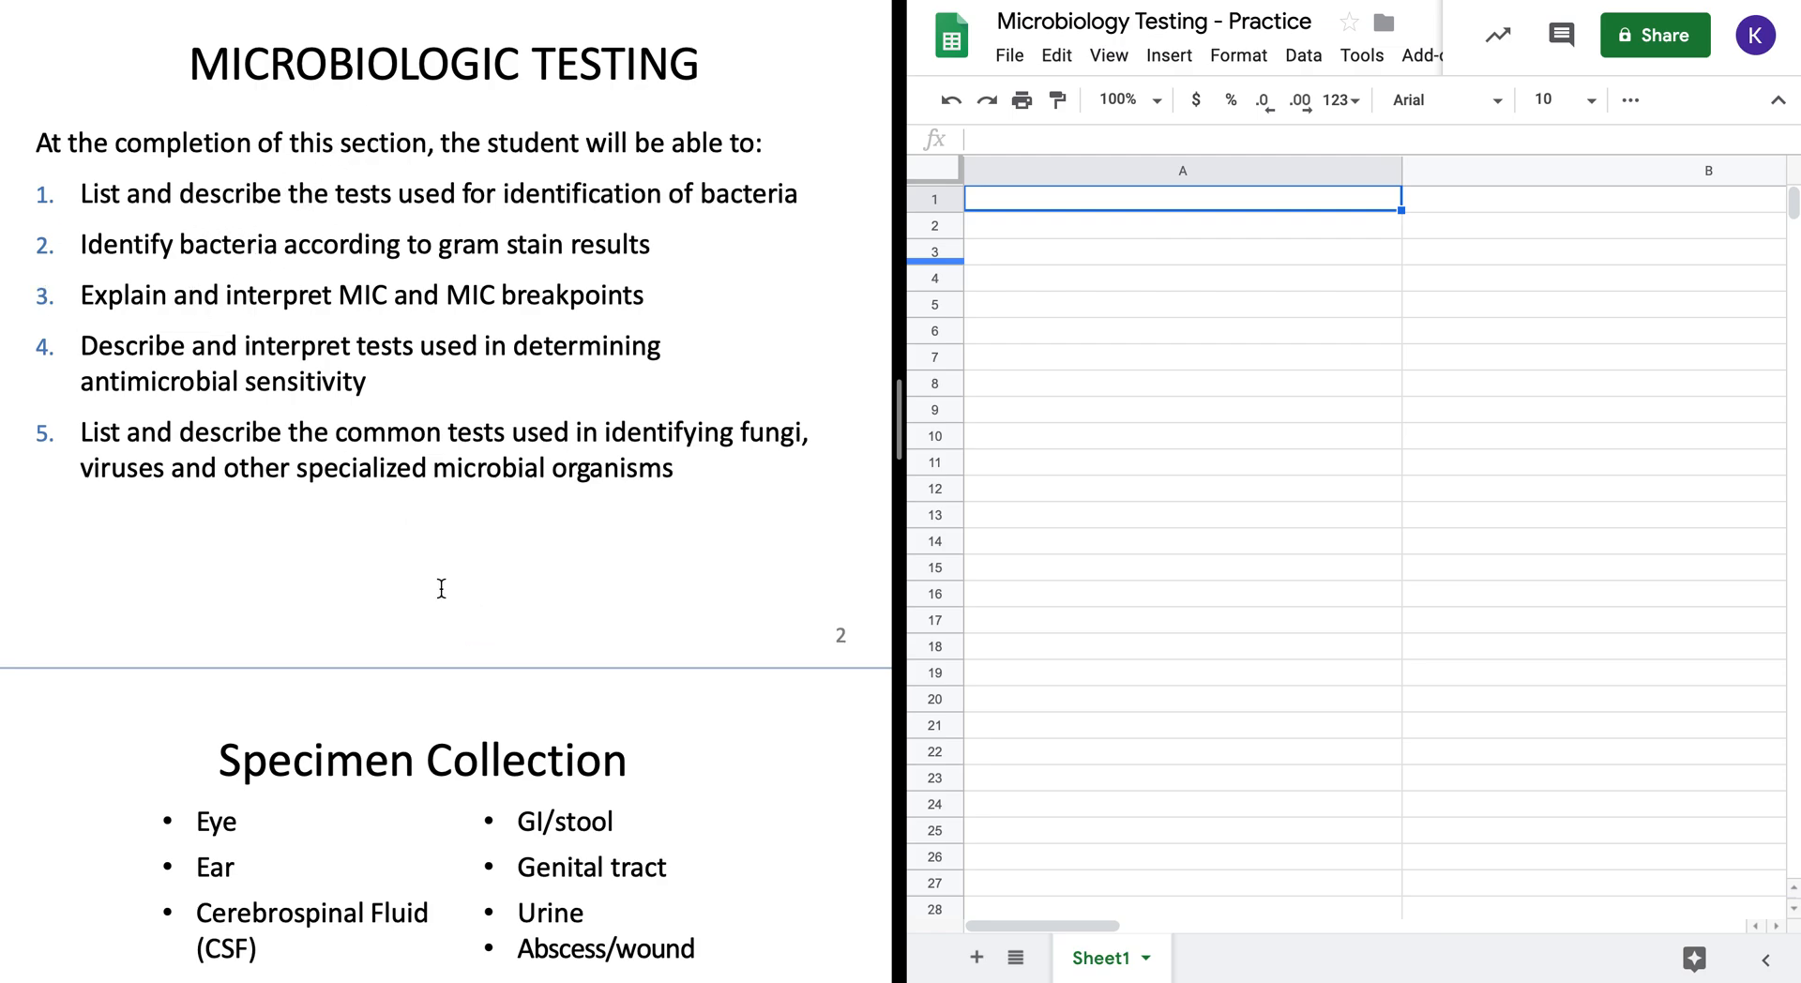
# - Bring the Specimen Collection slide into view and enter the question "What does BAL stand for?" in cell A1 of the Practice sheet
pyautogui.click(1201, 0)
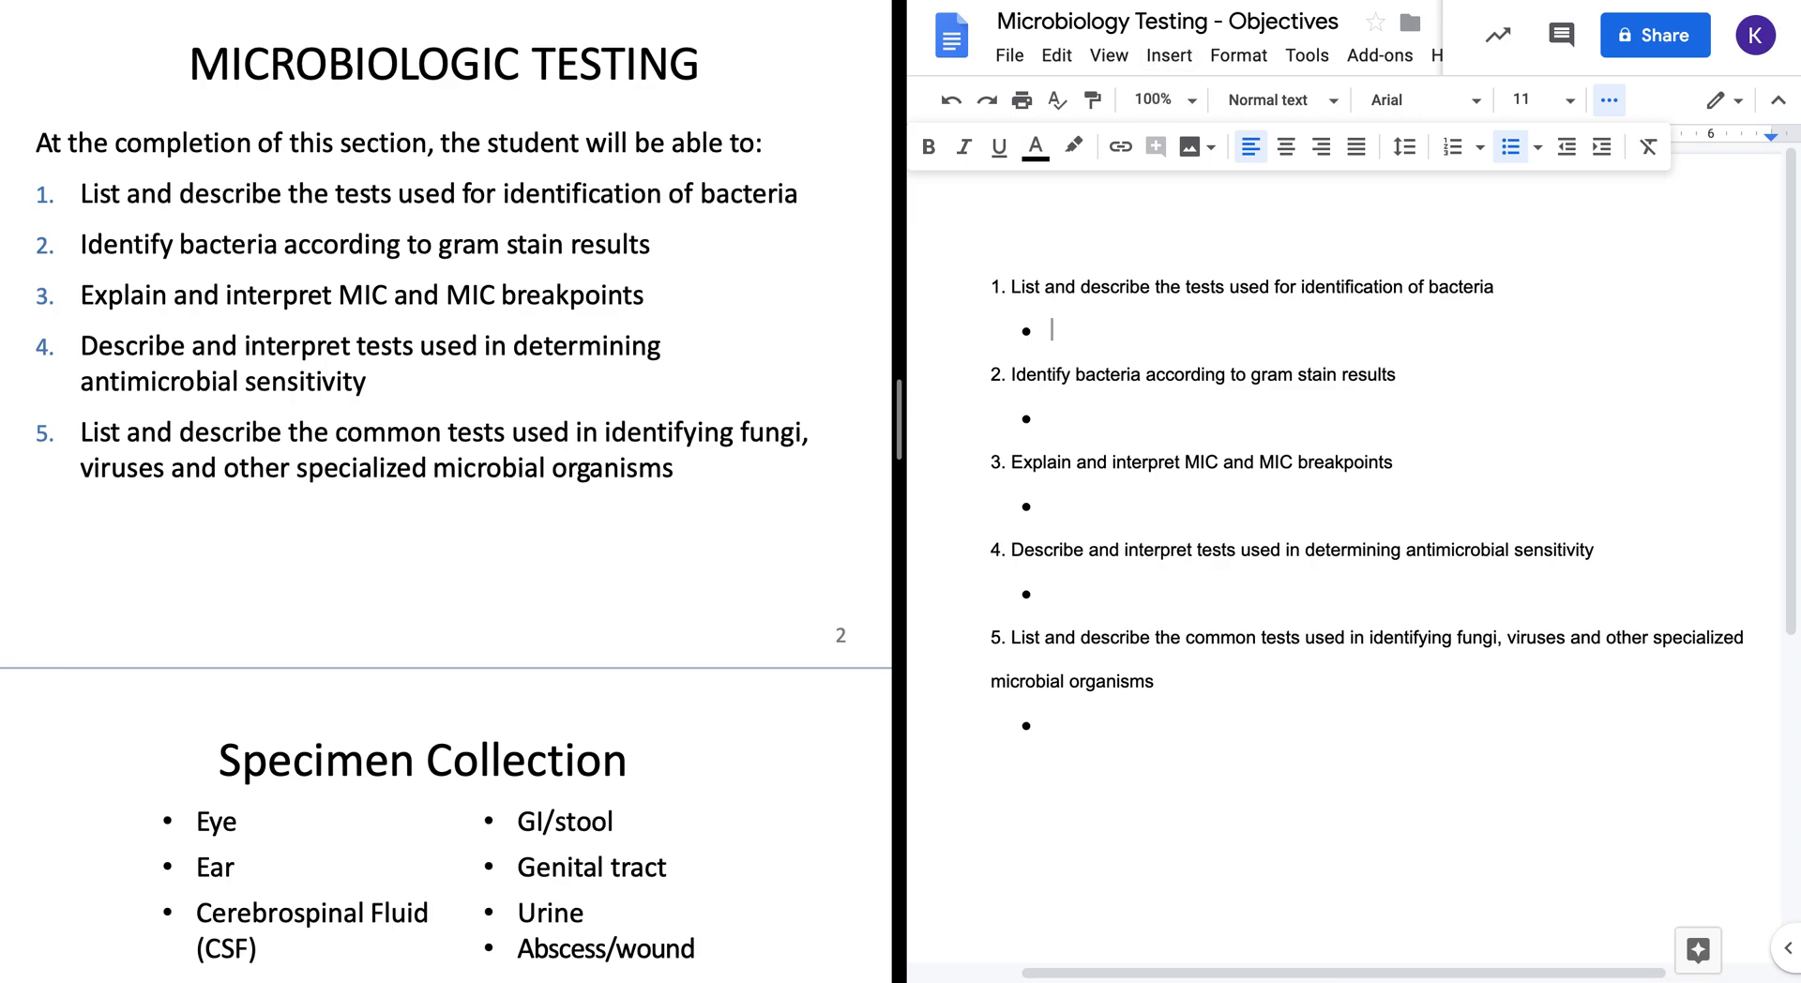
pyautogui.hotkey('ctrl', 'Tab')
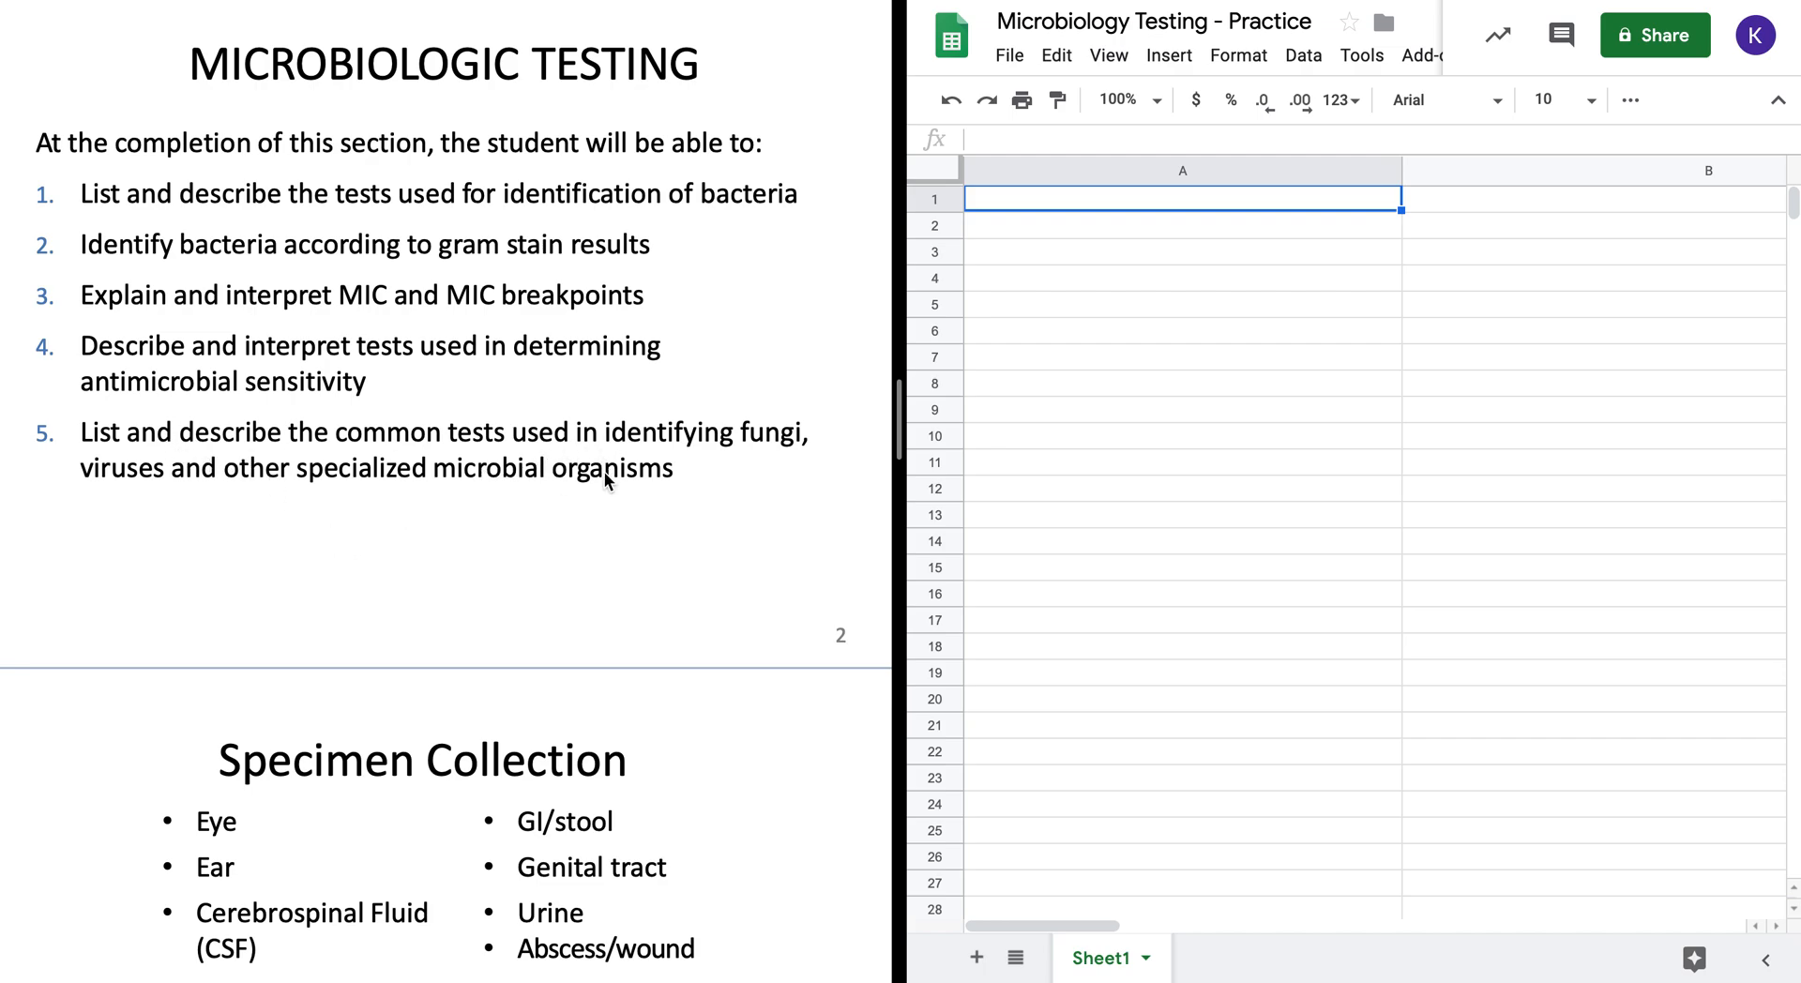
pyautogui.scroll(-5, 604, 489)
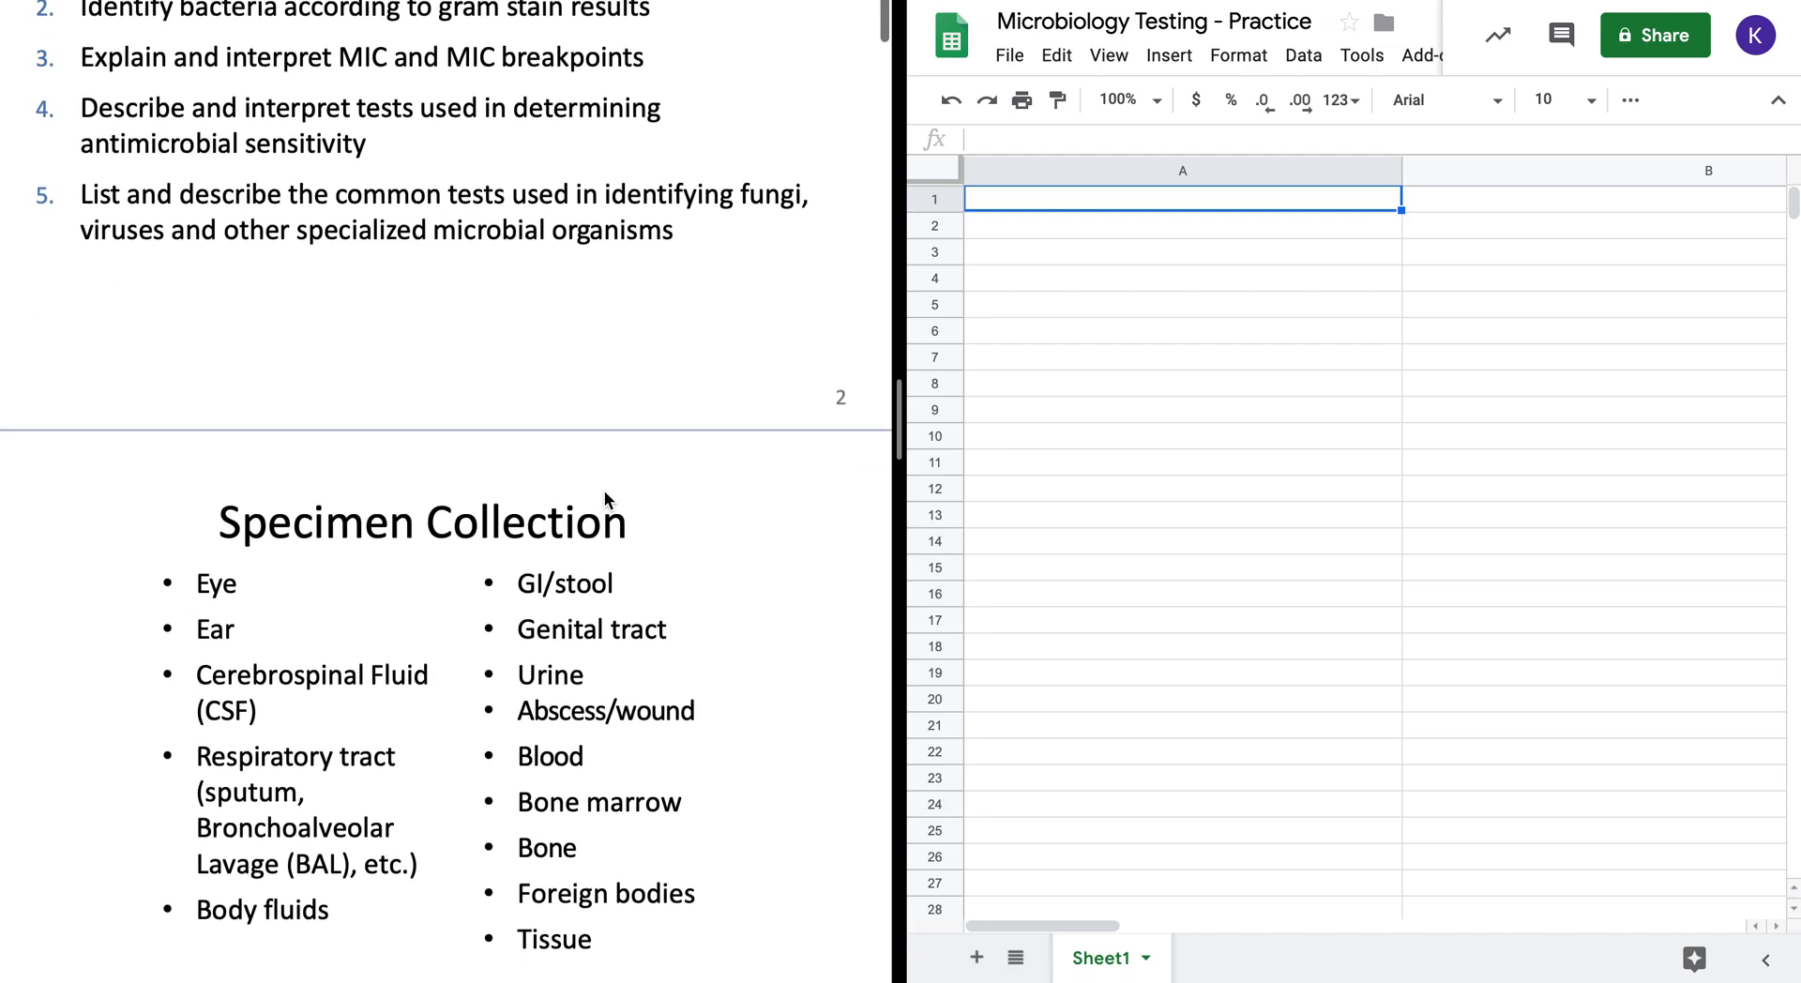
pyautogui.scroll(-2, 604, 490)
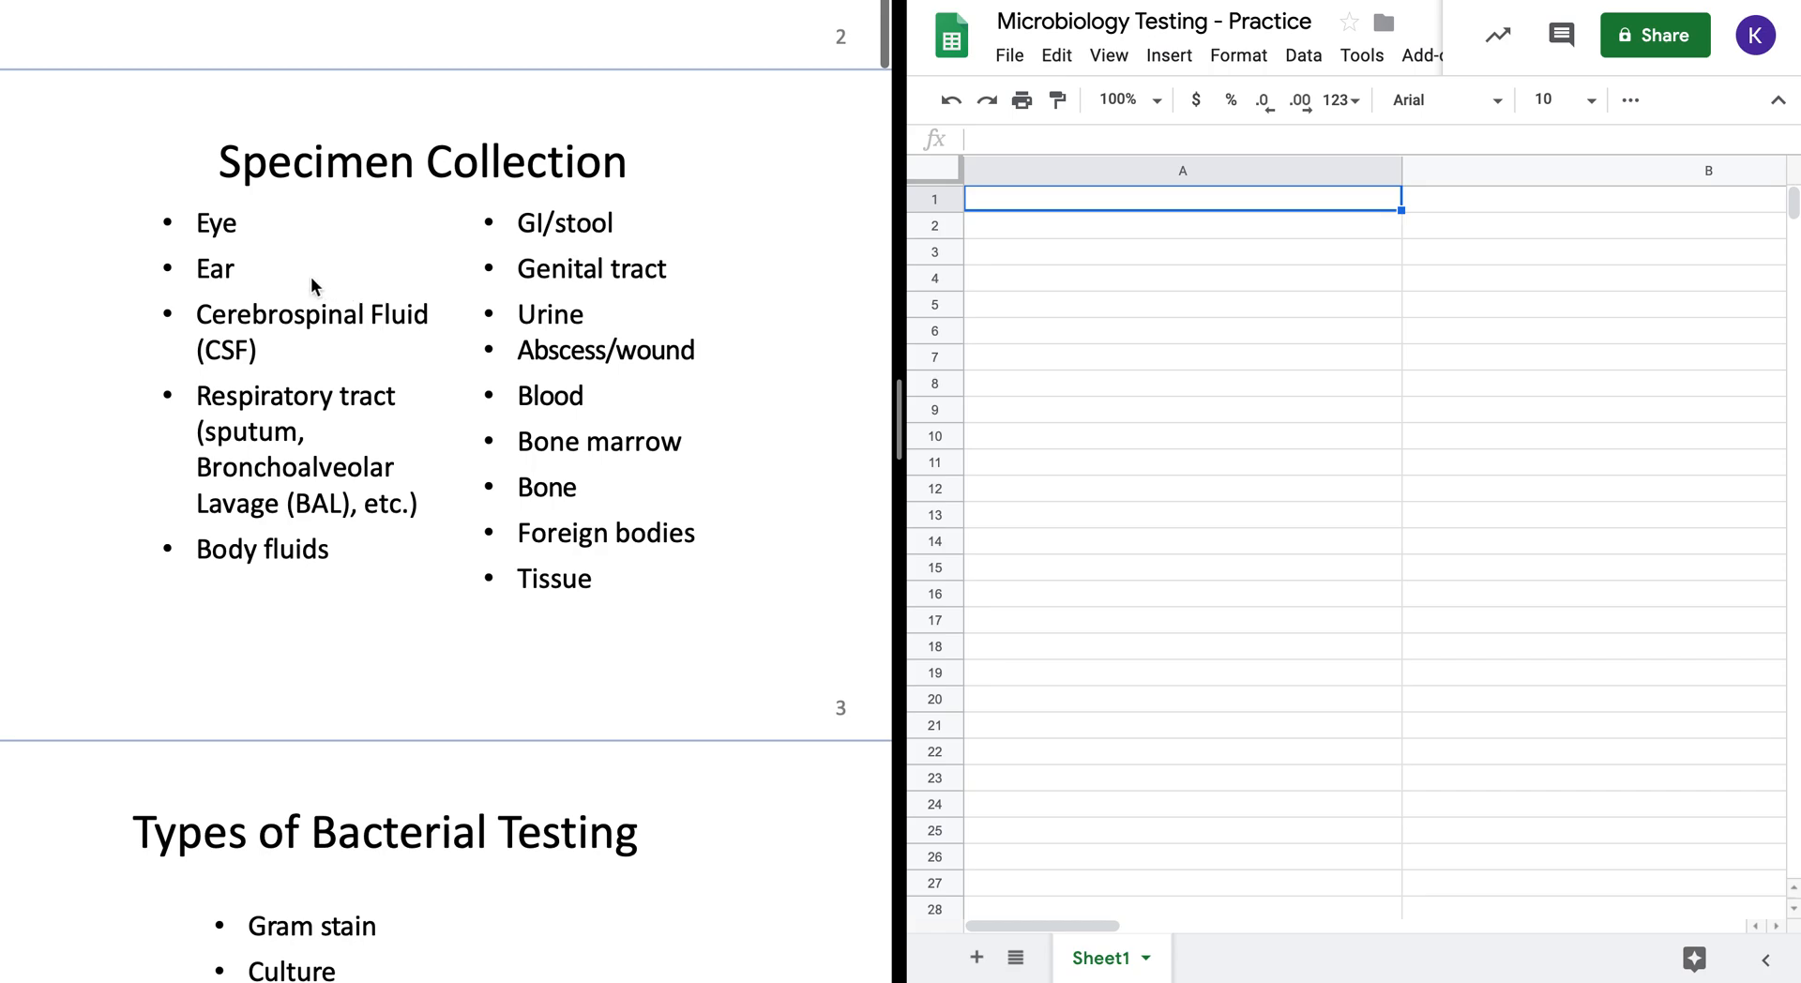
pyautogui.scroll(-1, 307, 278)
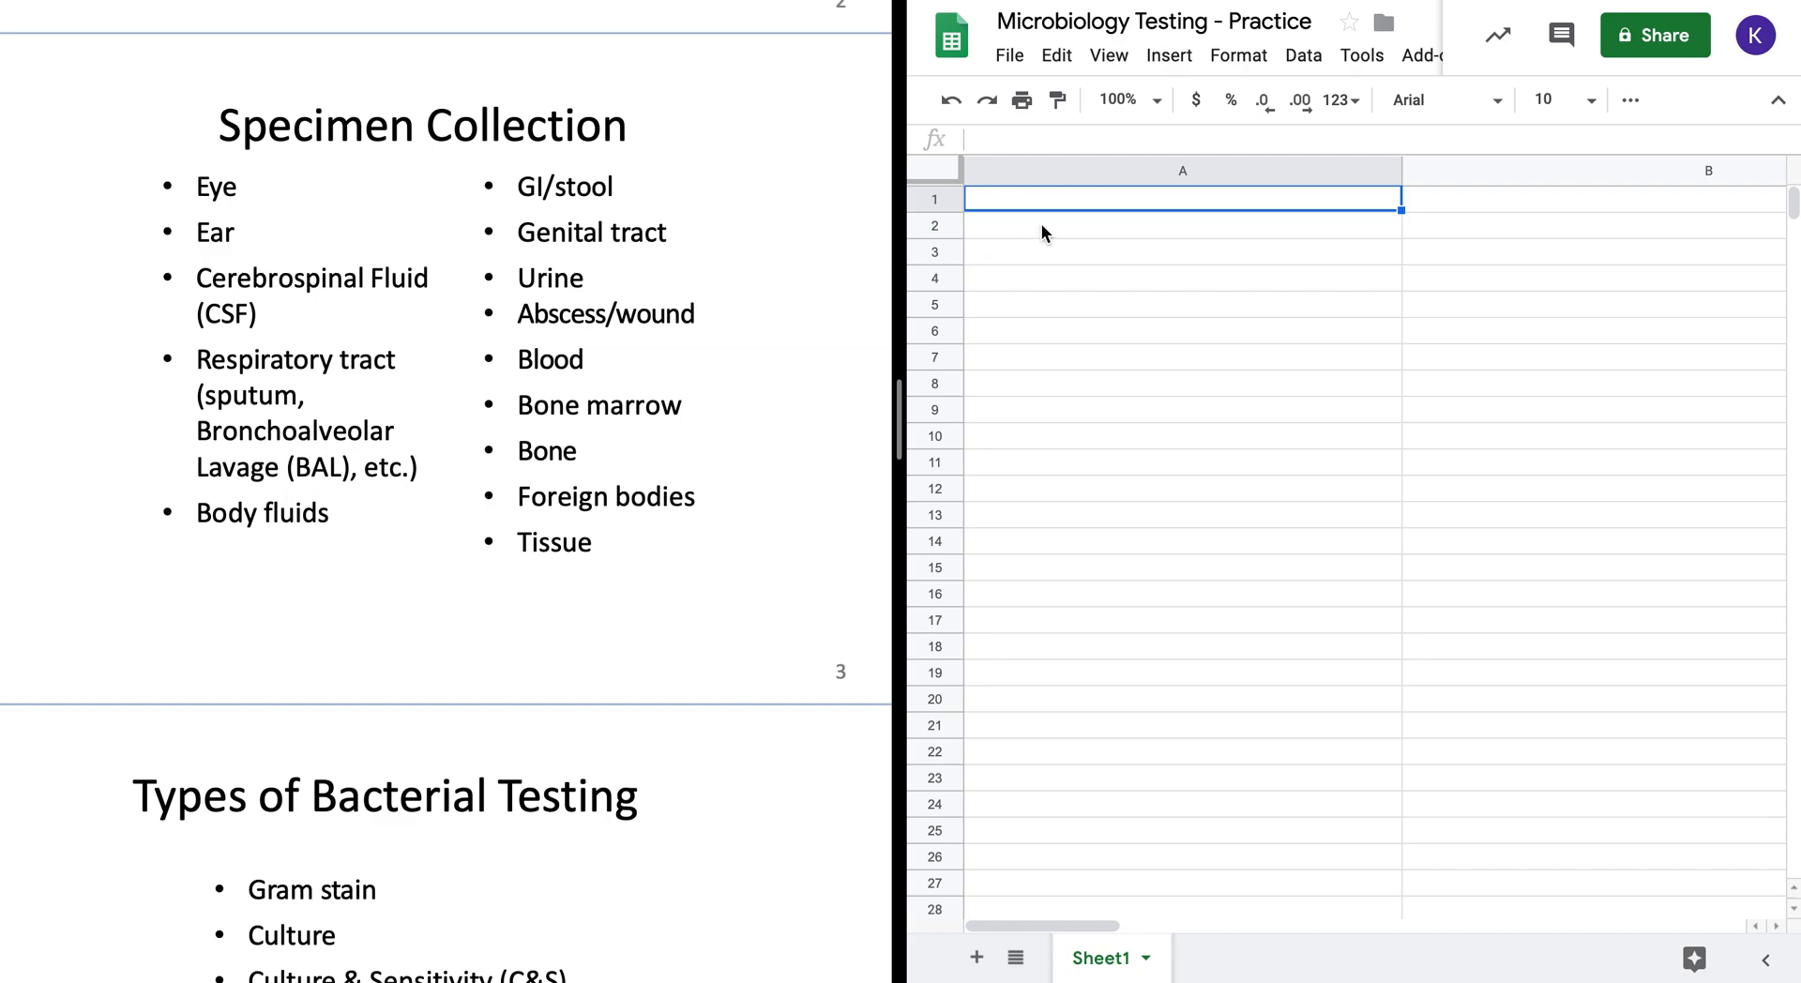
pyautogui.doubleClick(1048, 200)
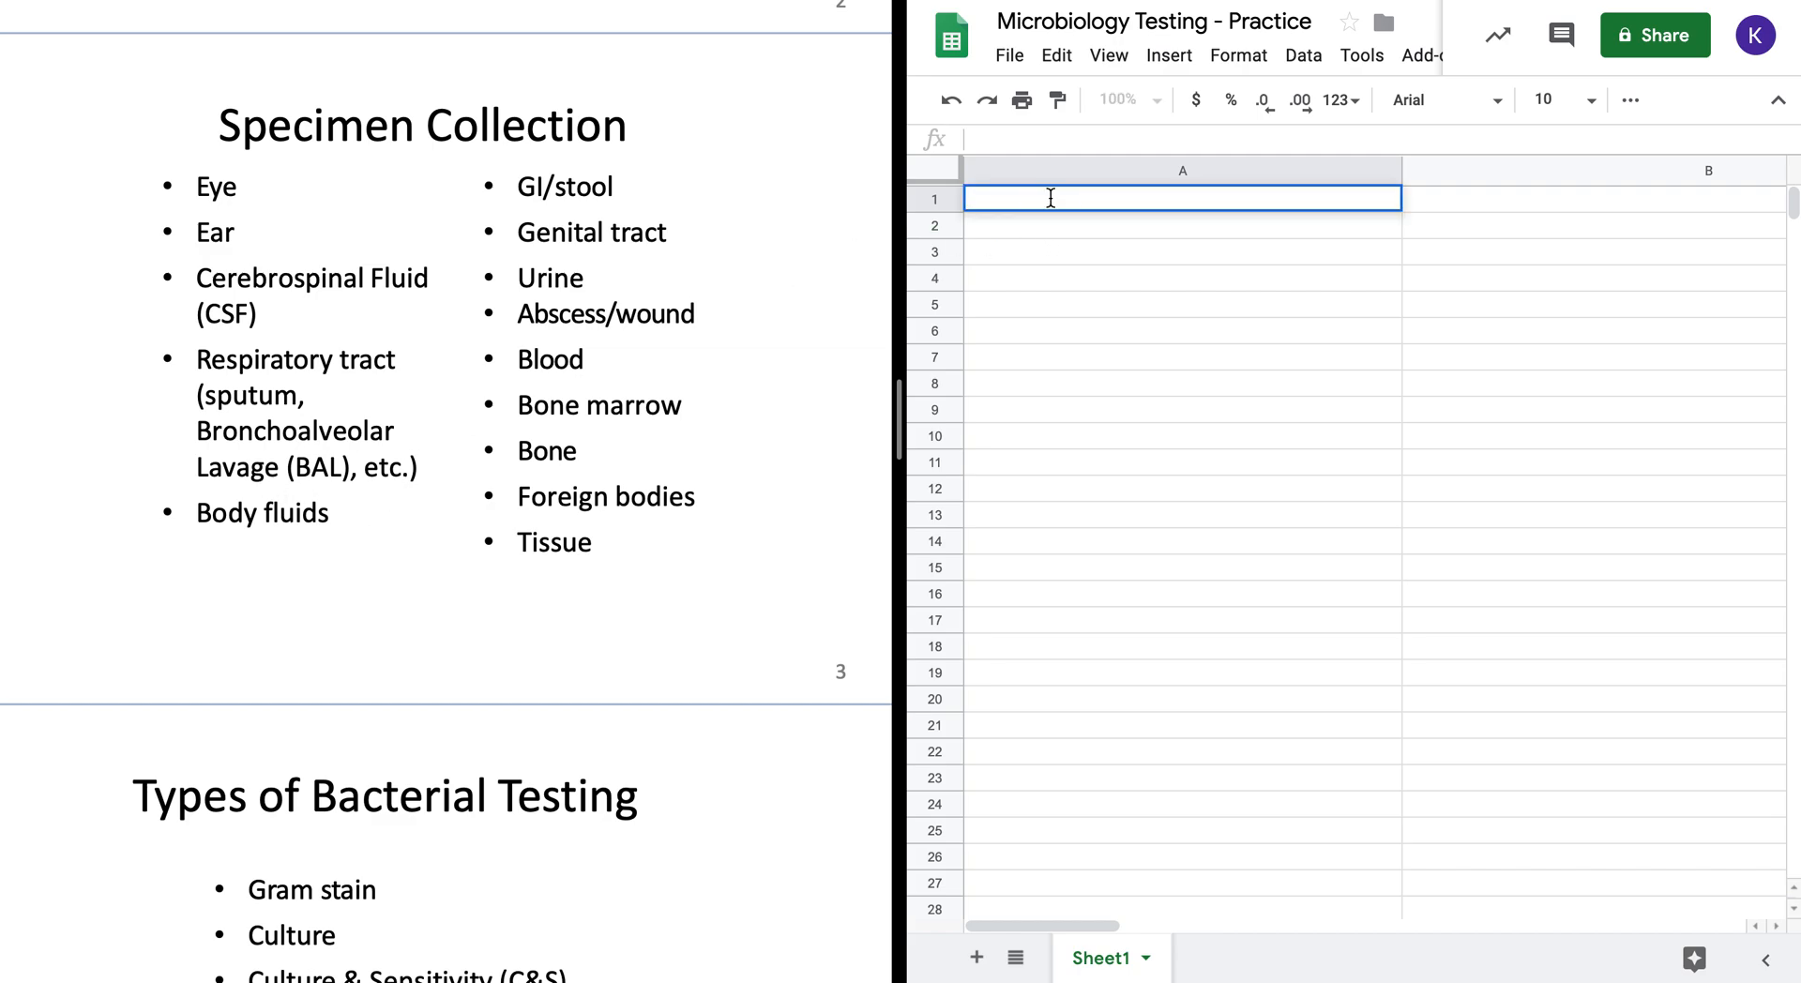
pyautogui.write('What does B')
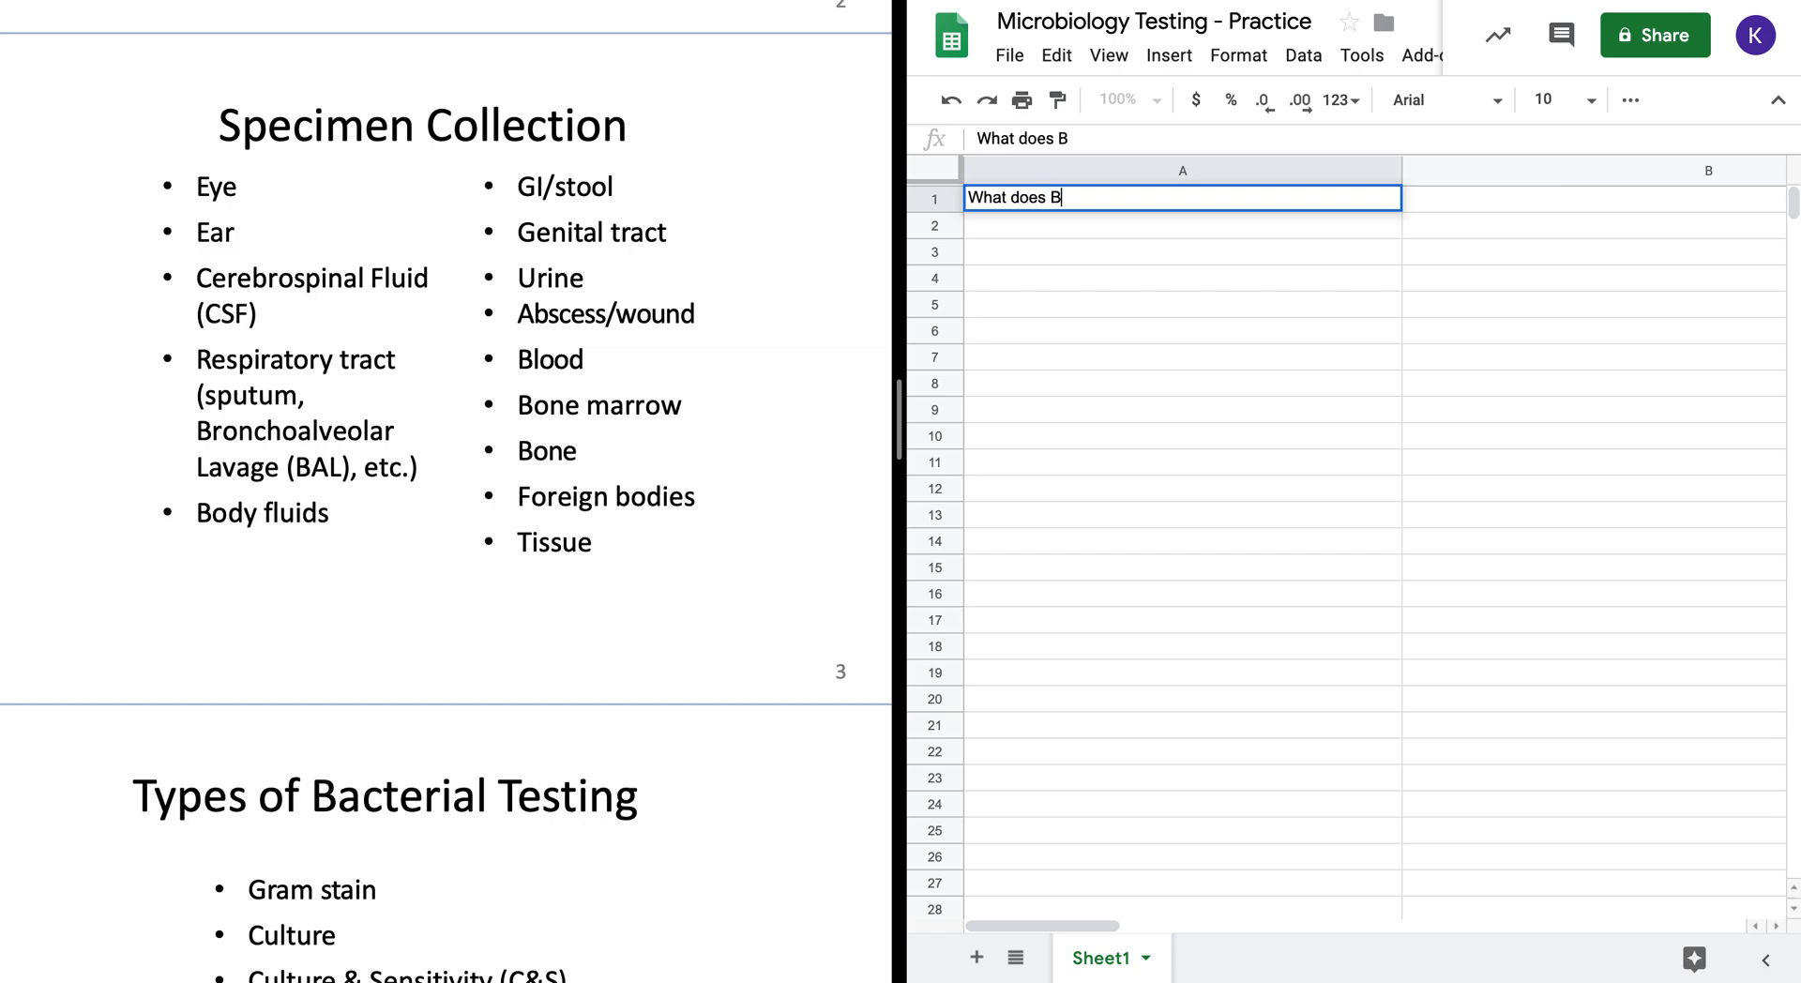
pyautogui.write('AL stand for?')
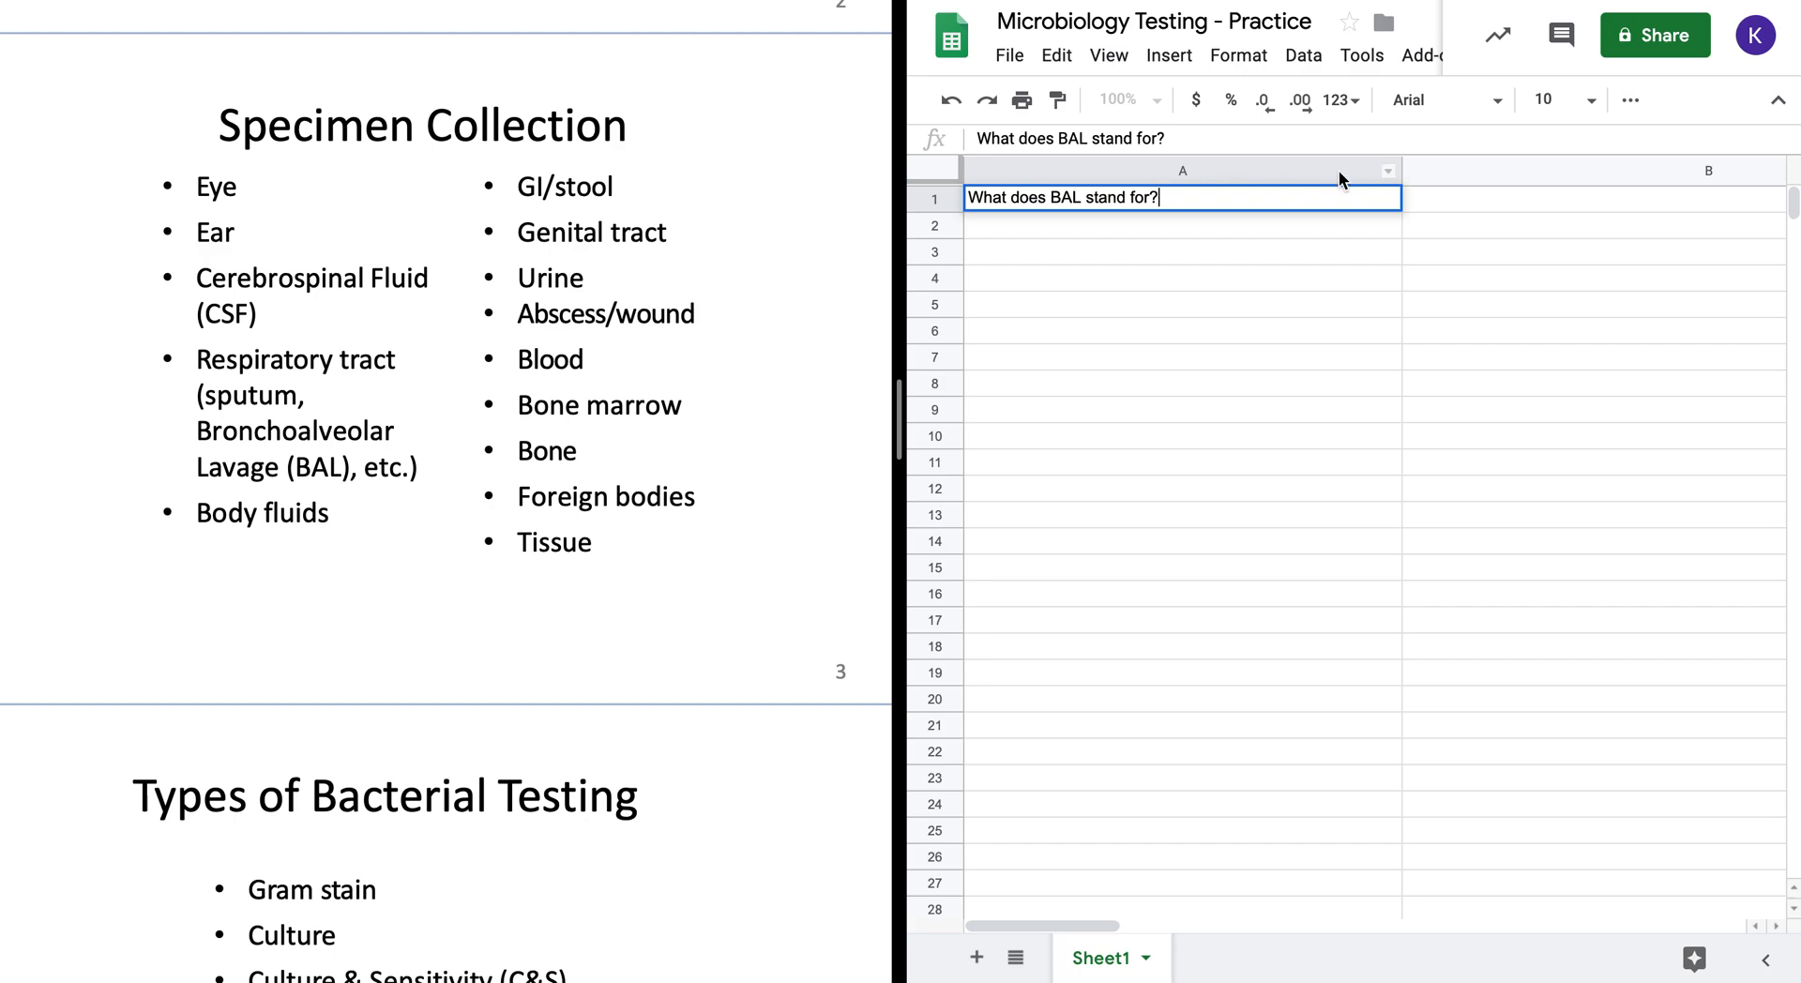
# - Enter the answer "Bronchoalveolar Lavage" in cell B1 and narrow column B
pyautogui.doubleClick(1467, 199)
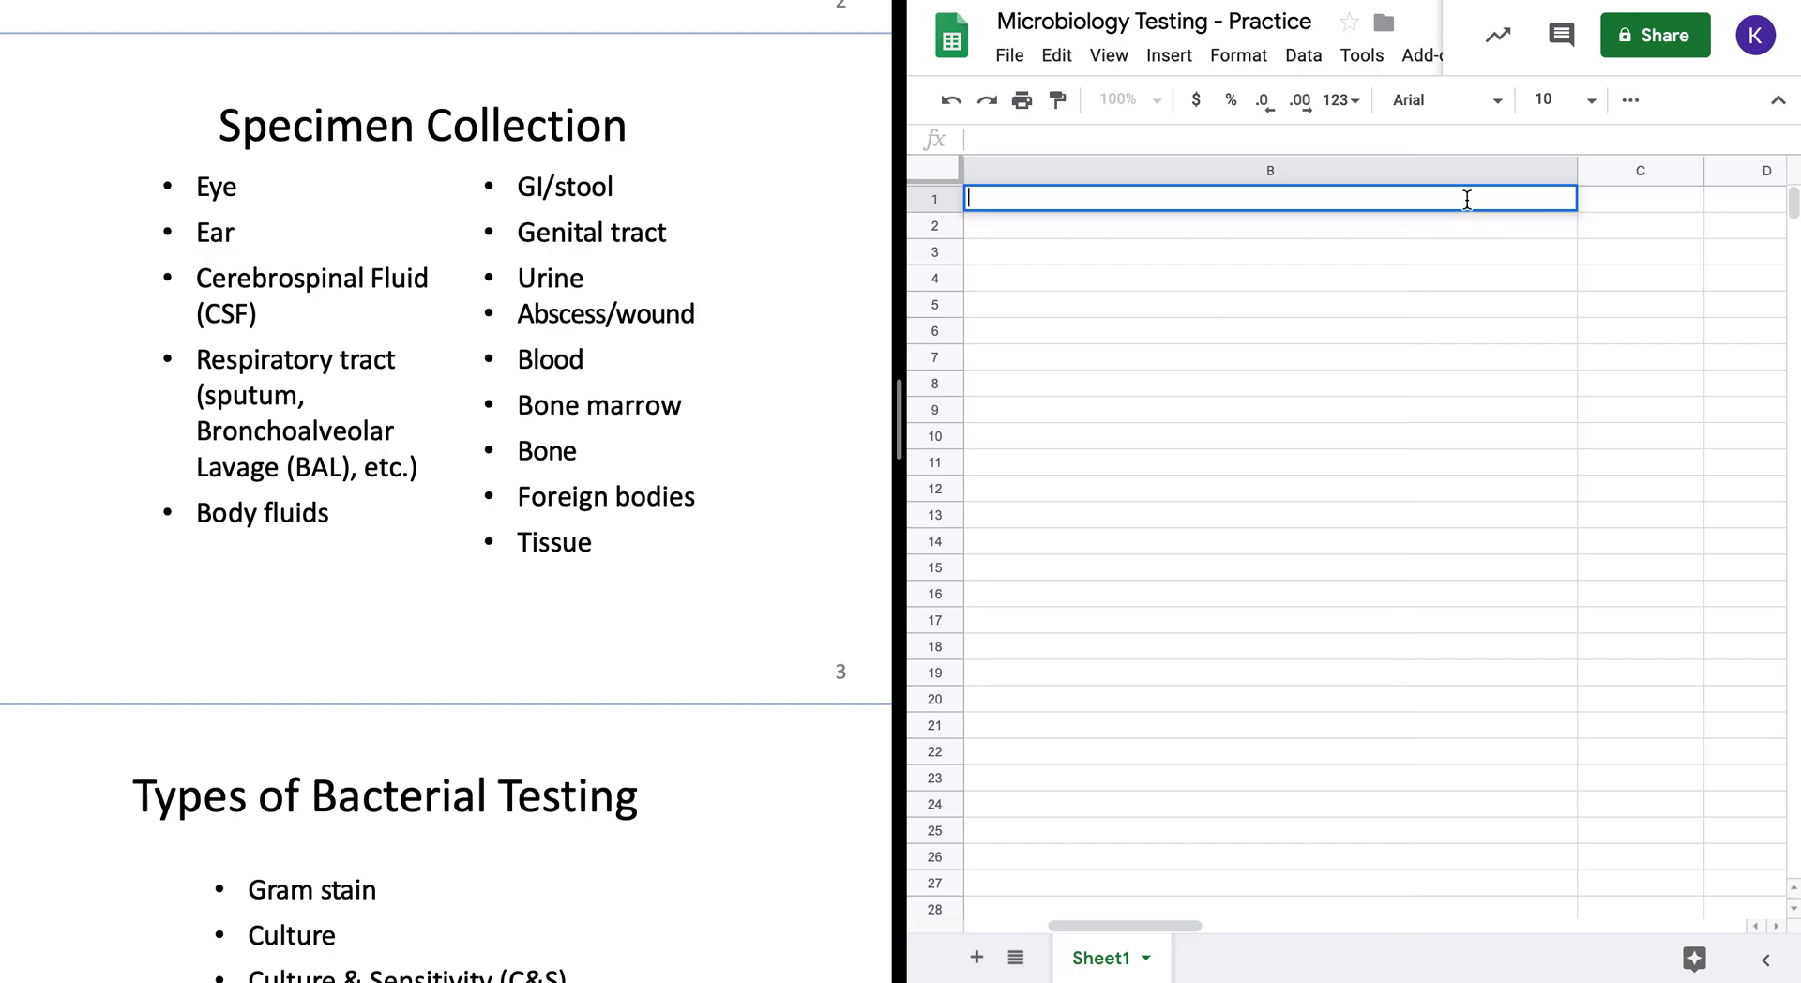
pyautogui.write('Bronchoalv')
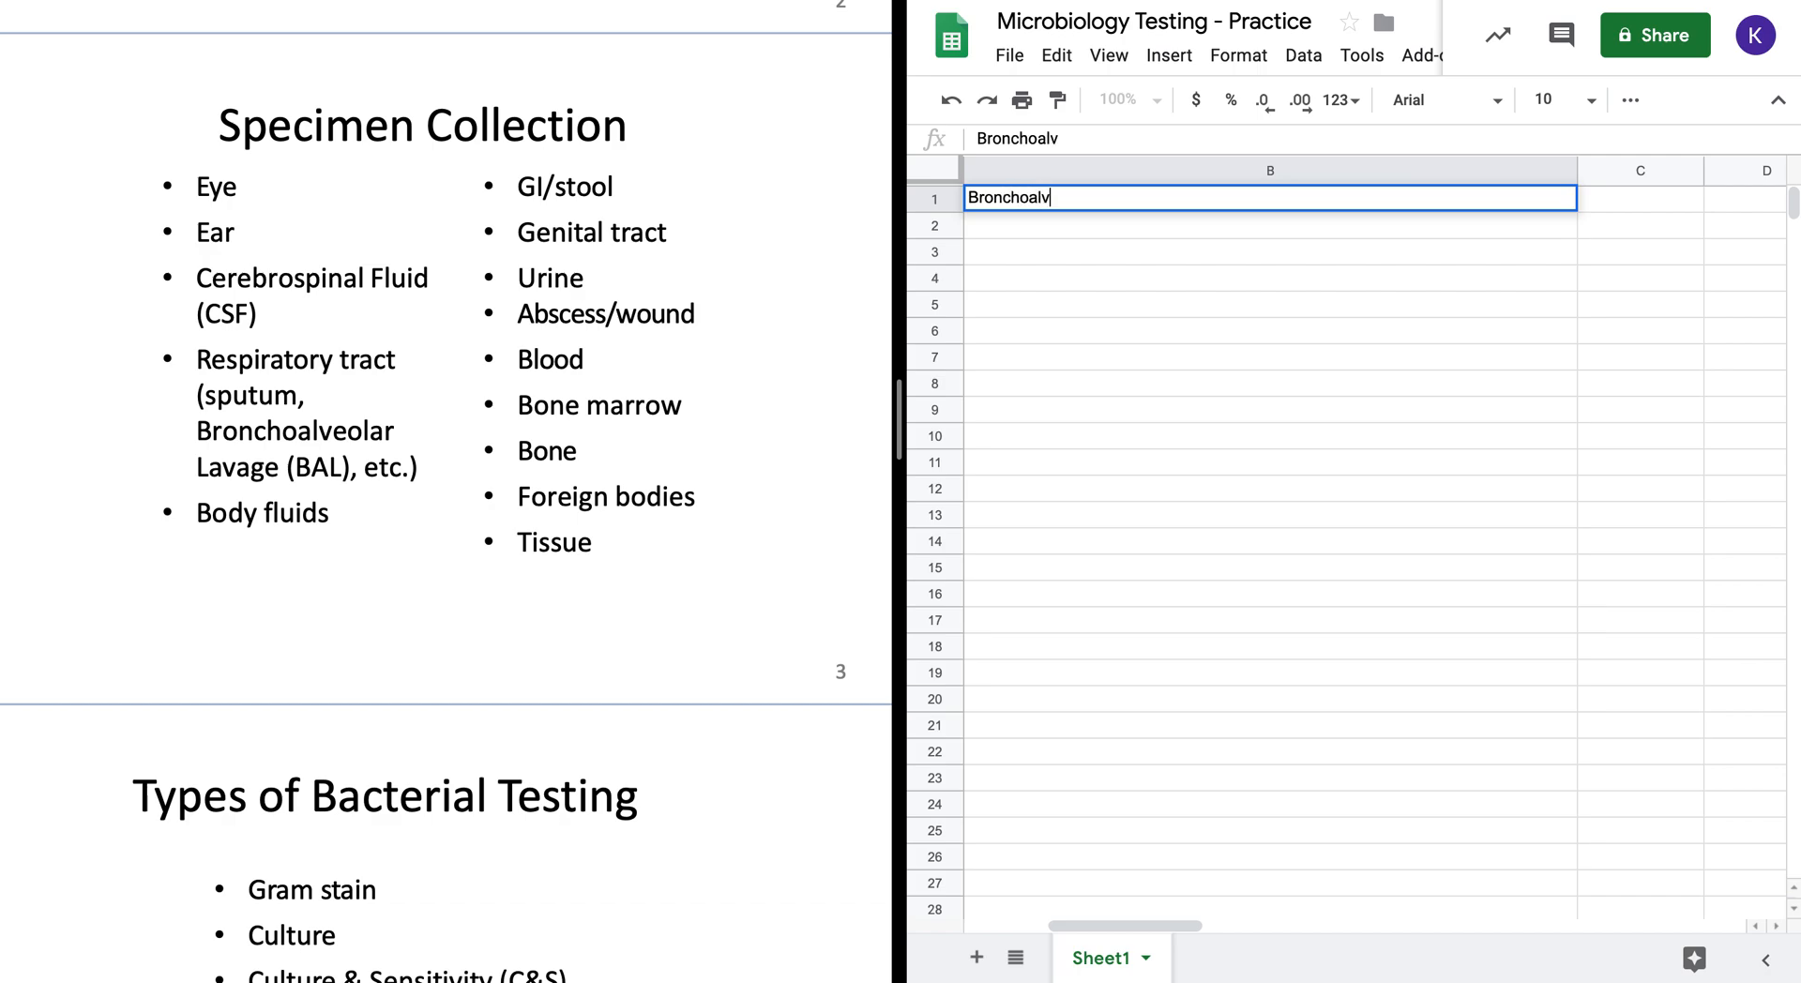
pyautogui.write('eolar Lavage')
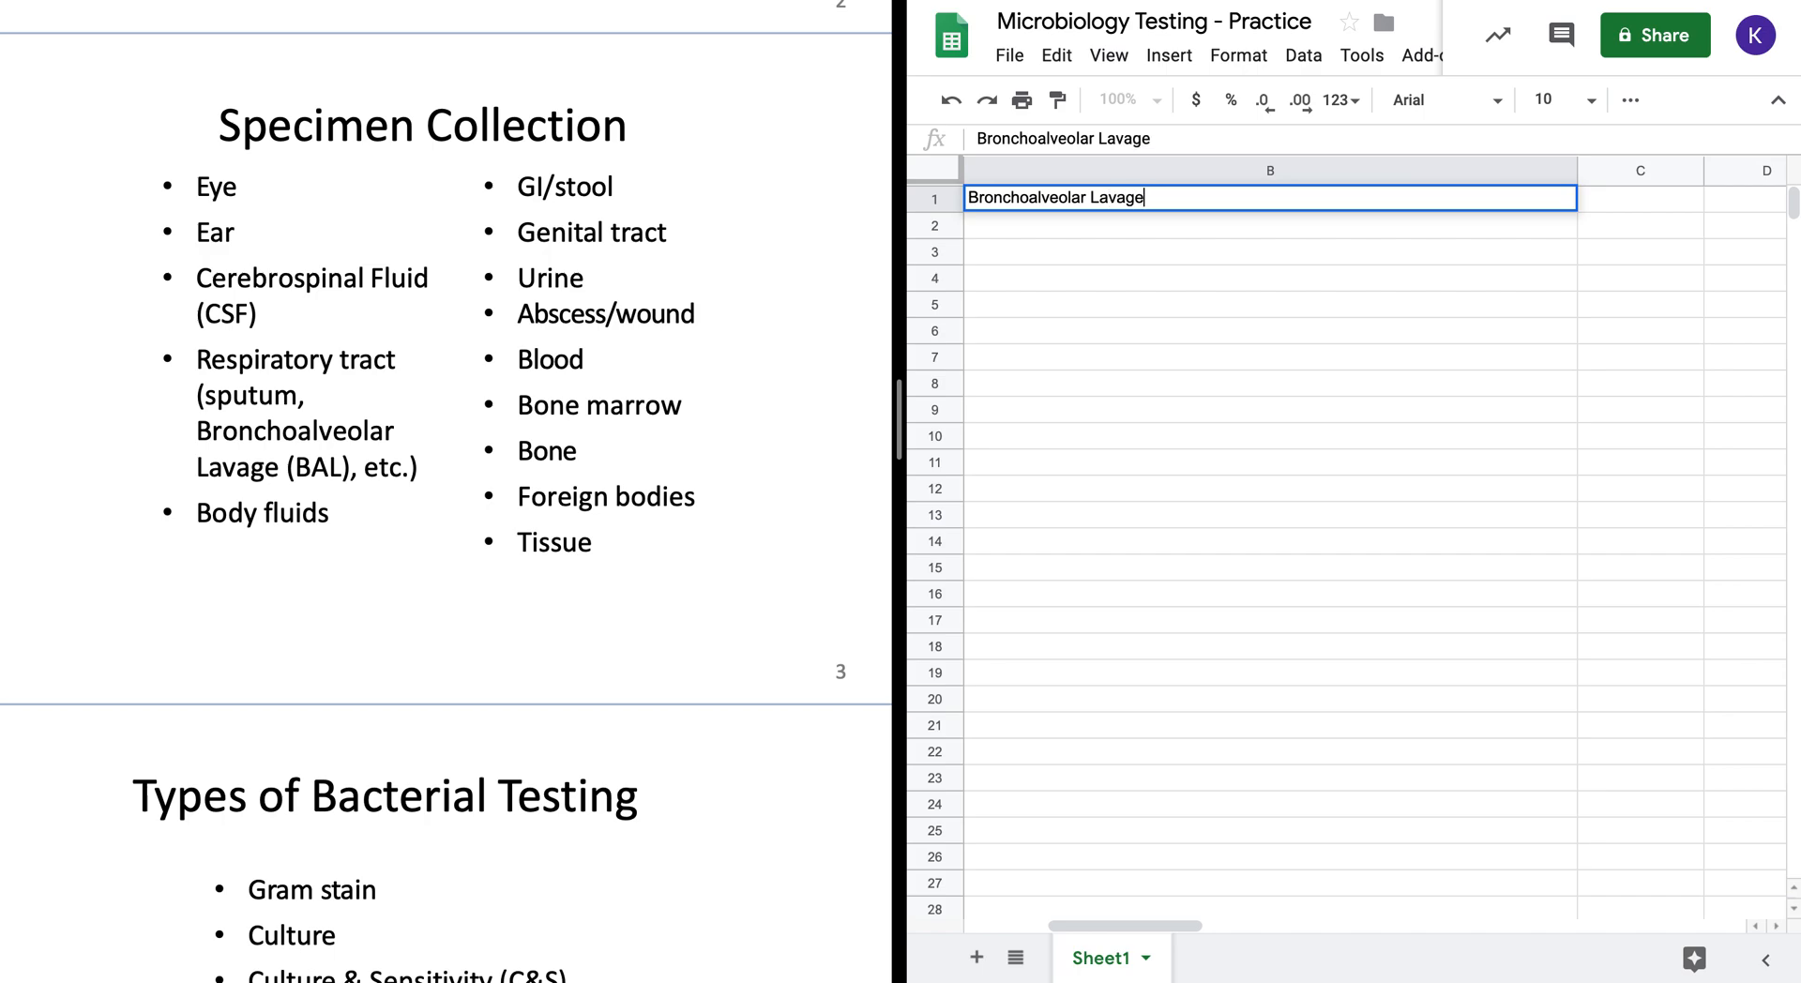
pyautogui.moveTo(1576, 174); pyautogui.dragTo(1269, 171)
pyautogui.press('Return')
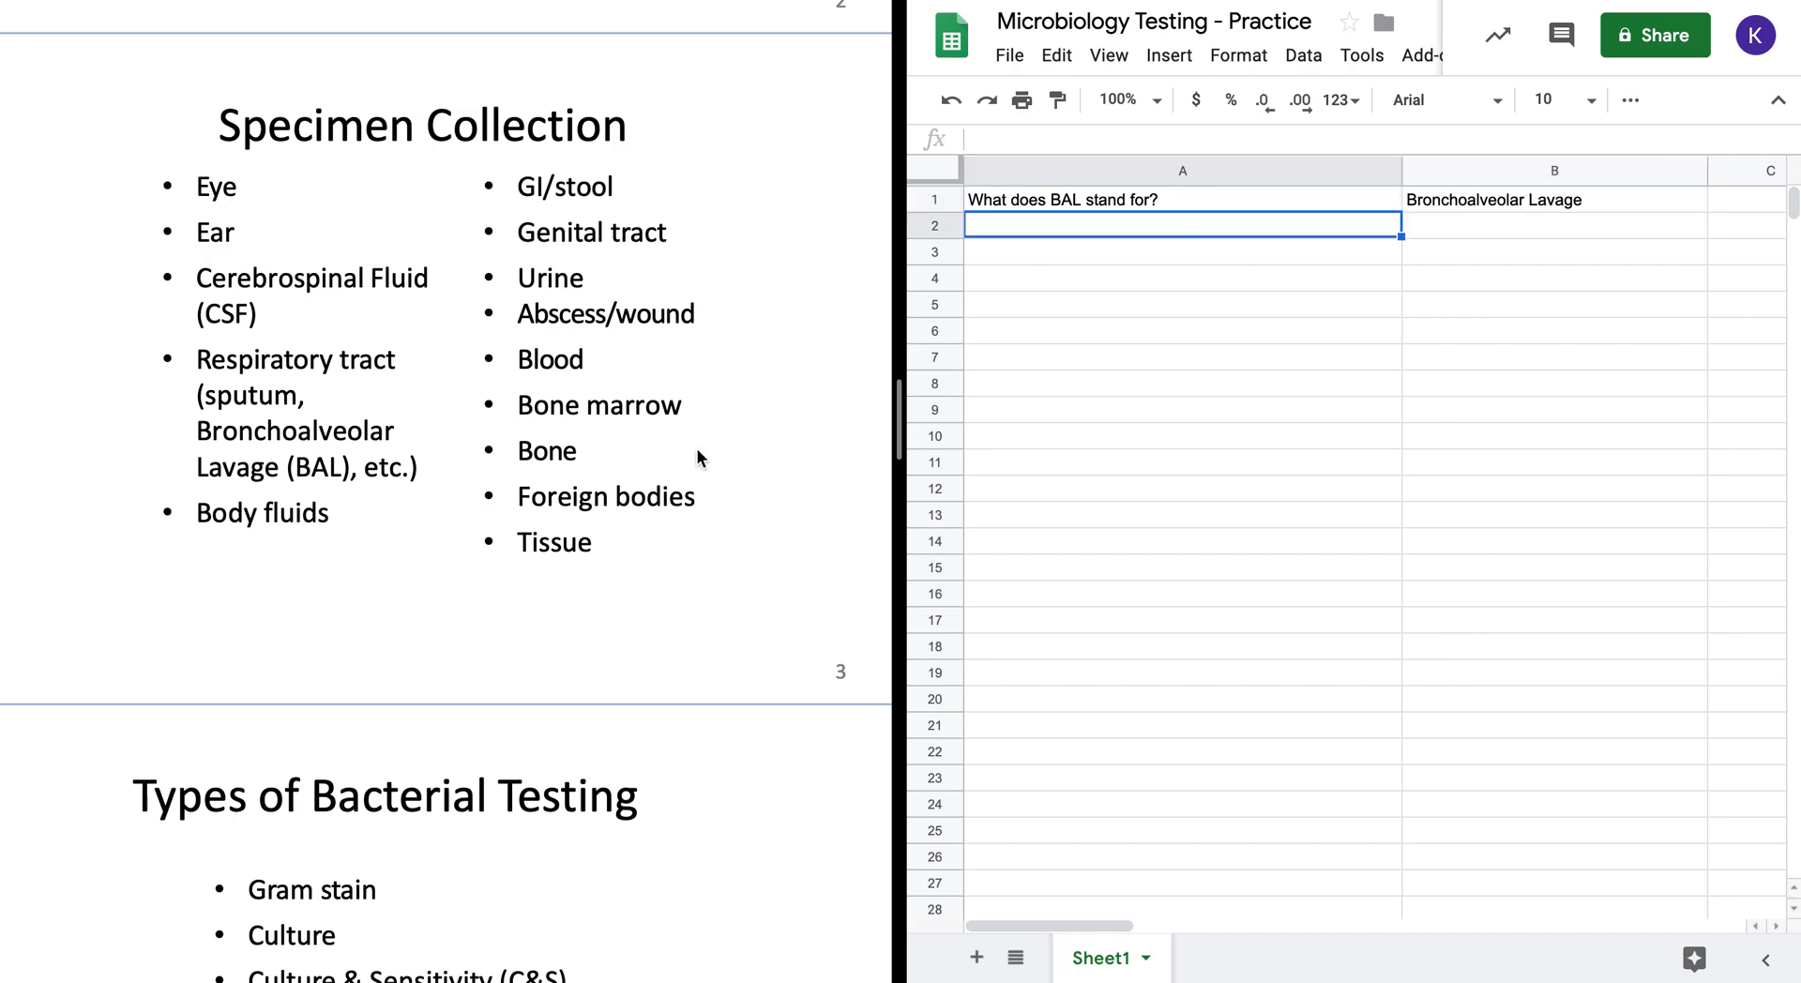
# - Copy "Gram stain" from the Types of Bacterial Testing slide into the bullet under objective 1 of the Objectives document and add a new bullet
pyautogui.scroll(-4, 697, 451)
pyautogui.scroll(-5, 696, 457)
pyautogui.scroll(8, 696, 457)
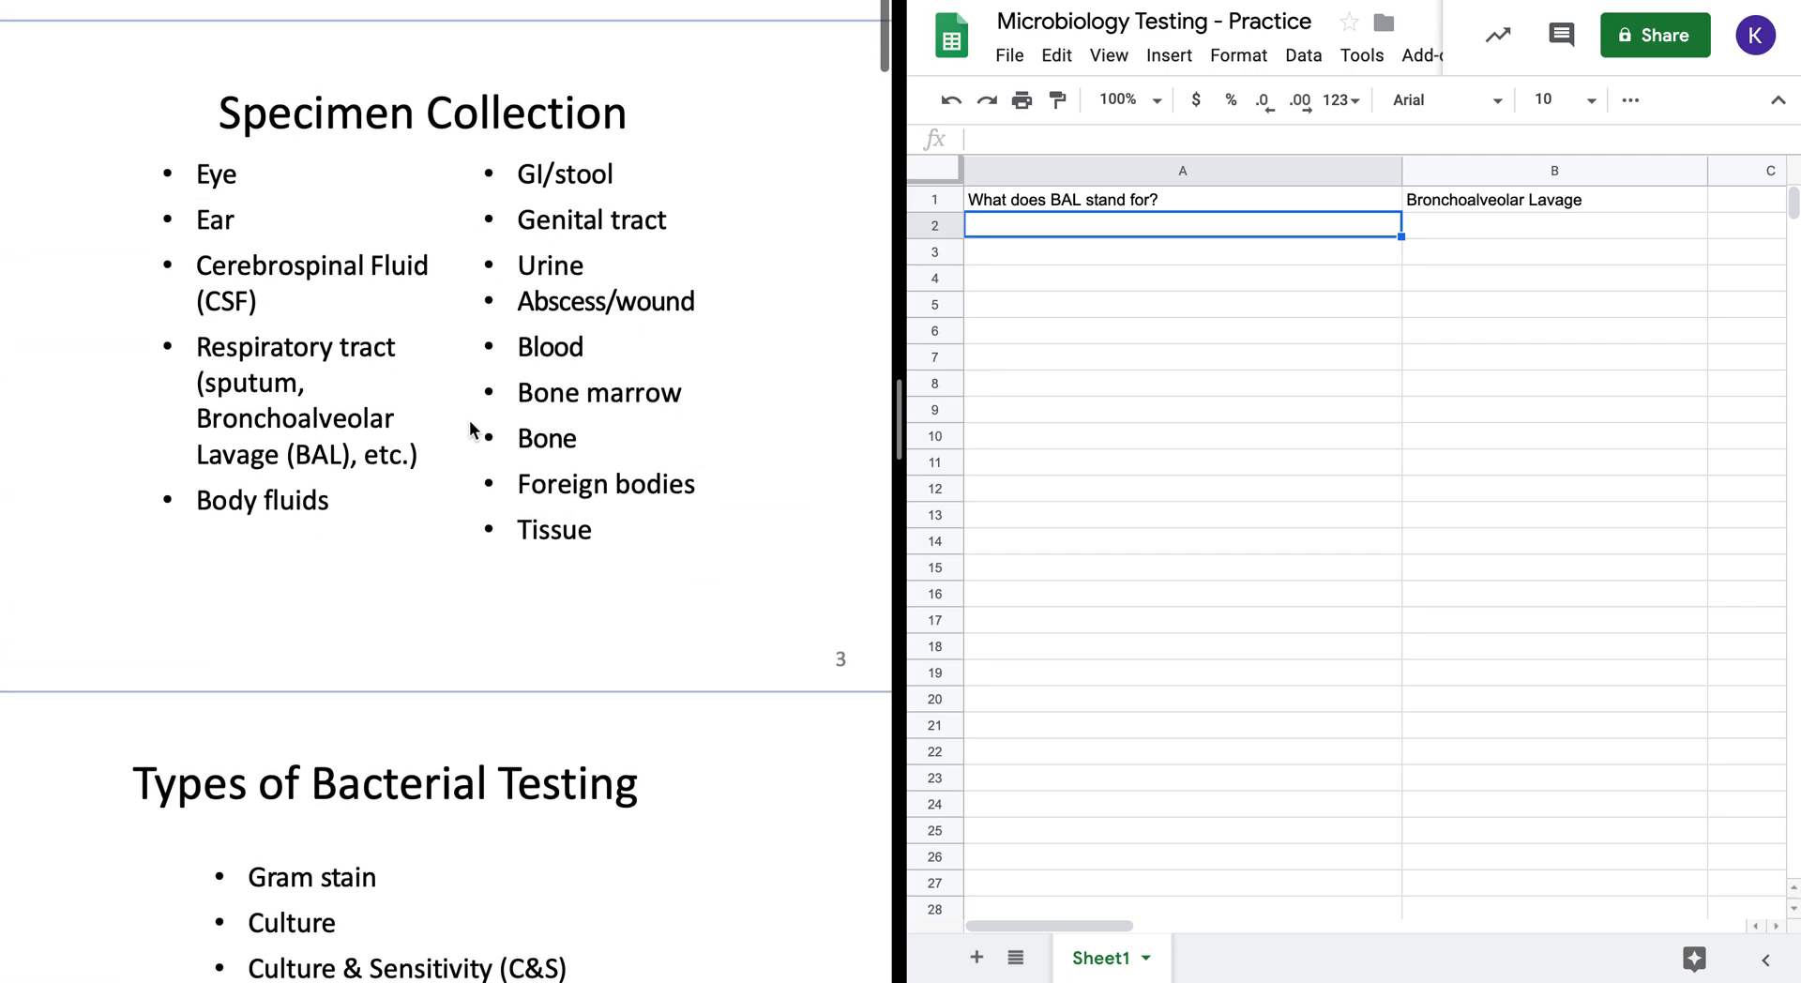
pyautogui.scroll(-15, 535, 349)
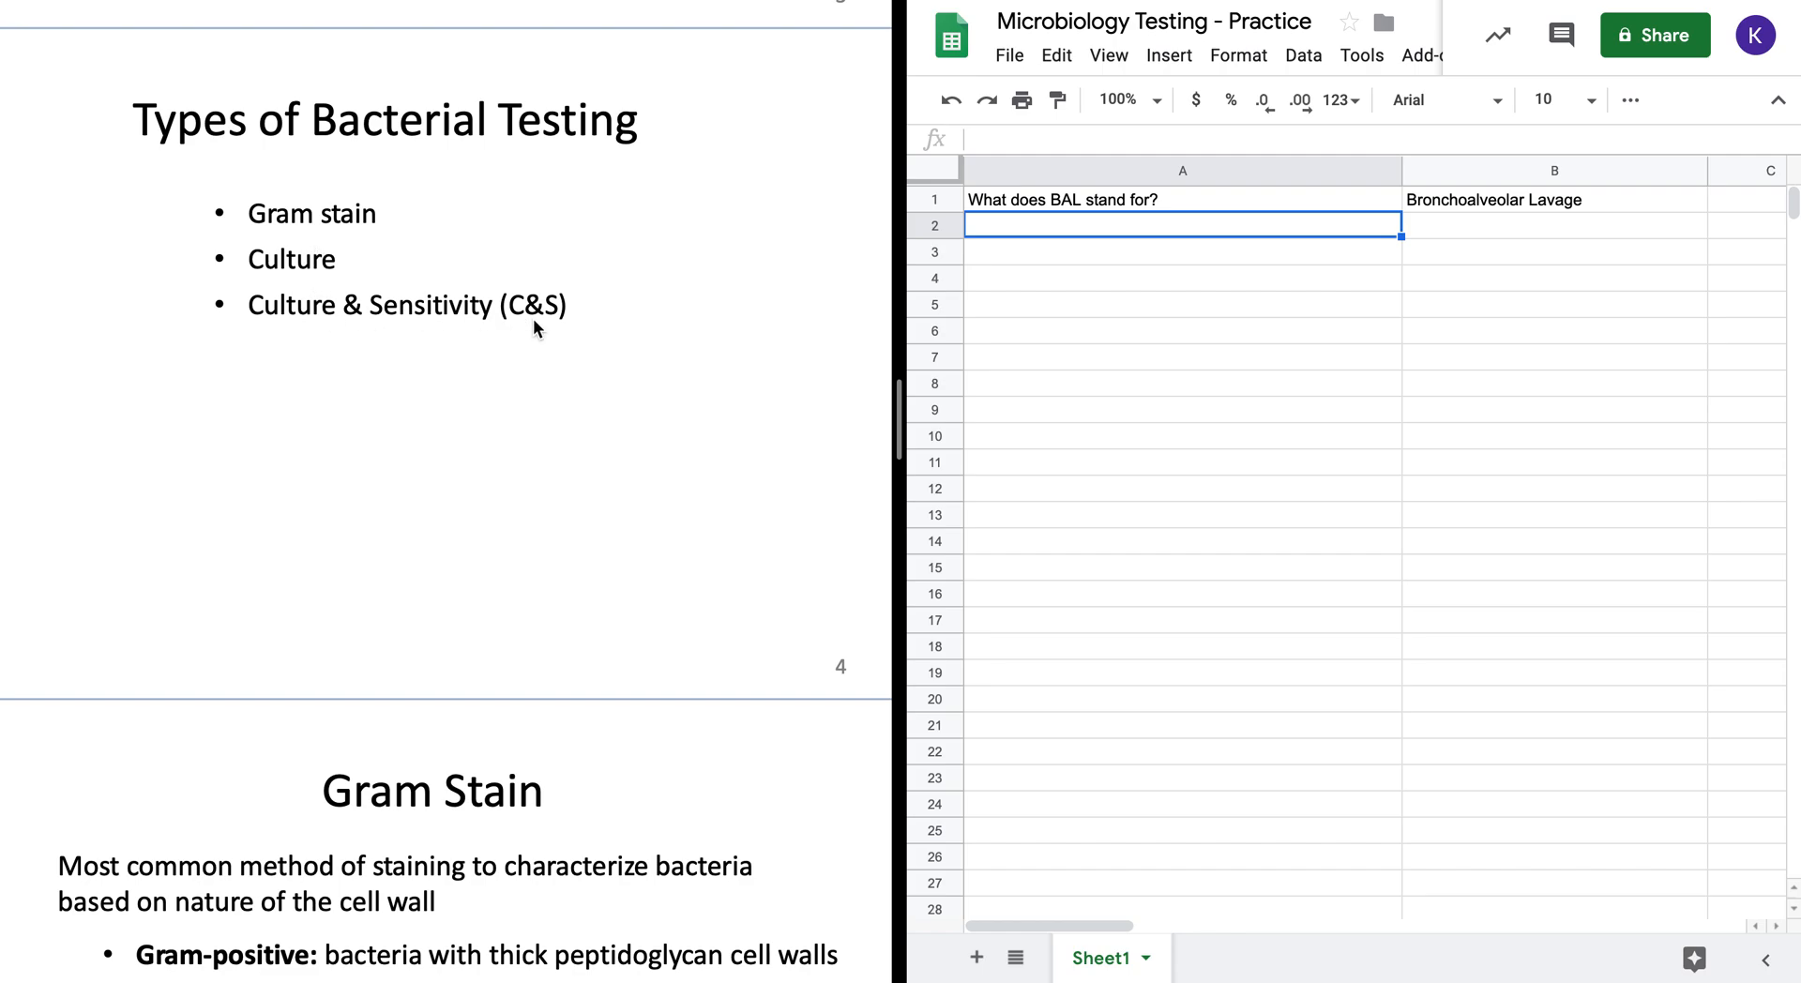
pyautogui.hotkey('ctrl', 'Tab')
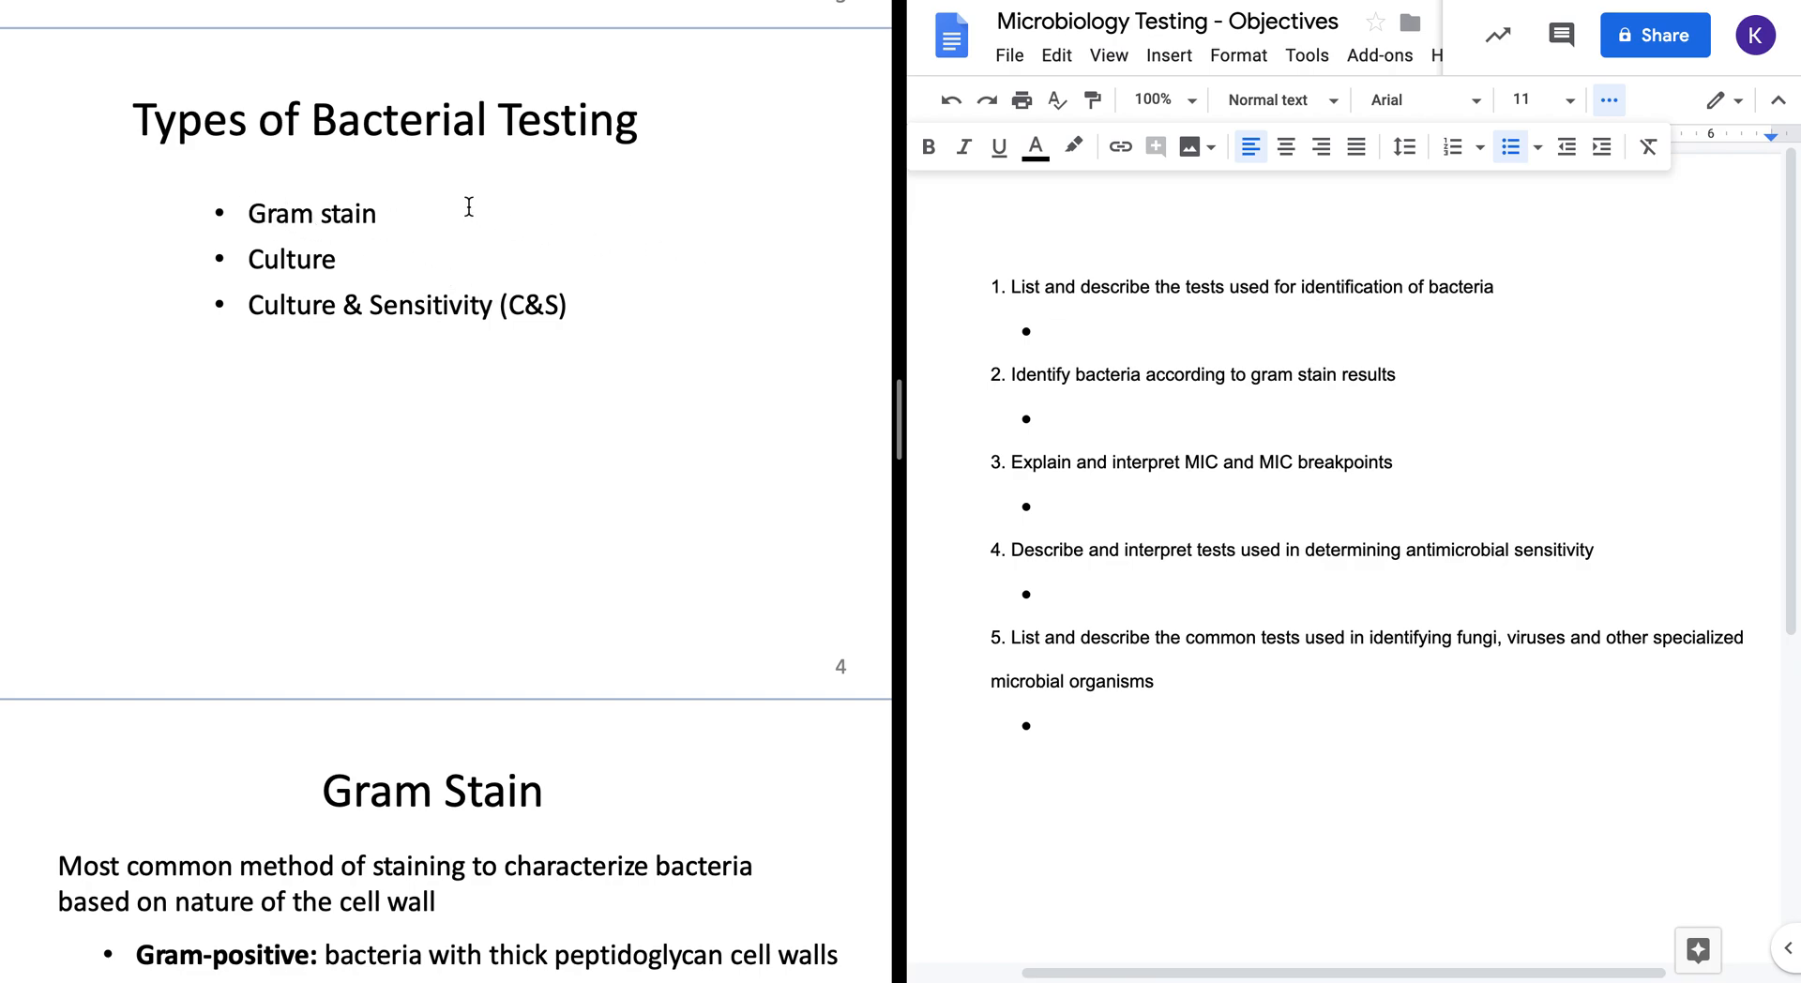
pyautogui.moveTo(248, 214); pyautogui.dragTo(450, 214)
pyautogui.hotkey('ctrl', 'c')
pyautogui.click(1070, 335)
pyautogui.hotkey('ctrl', 'v')
pyautogui.press('Return')
# - Copy "Culture" from the slide into the second bullet under objective 1 and add a third bullet
pyautogui.moveTo(254, 257); pyautogui.dragTo(413, 264)
pyautogui.hotkey('ctrl', 'c')
pyautogui.click(1103, 389)
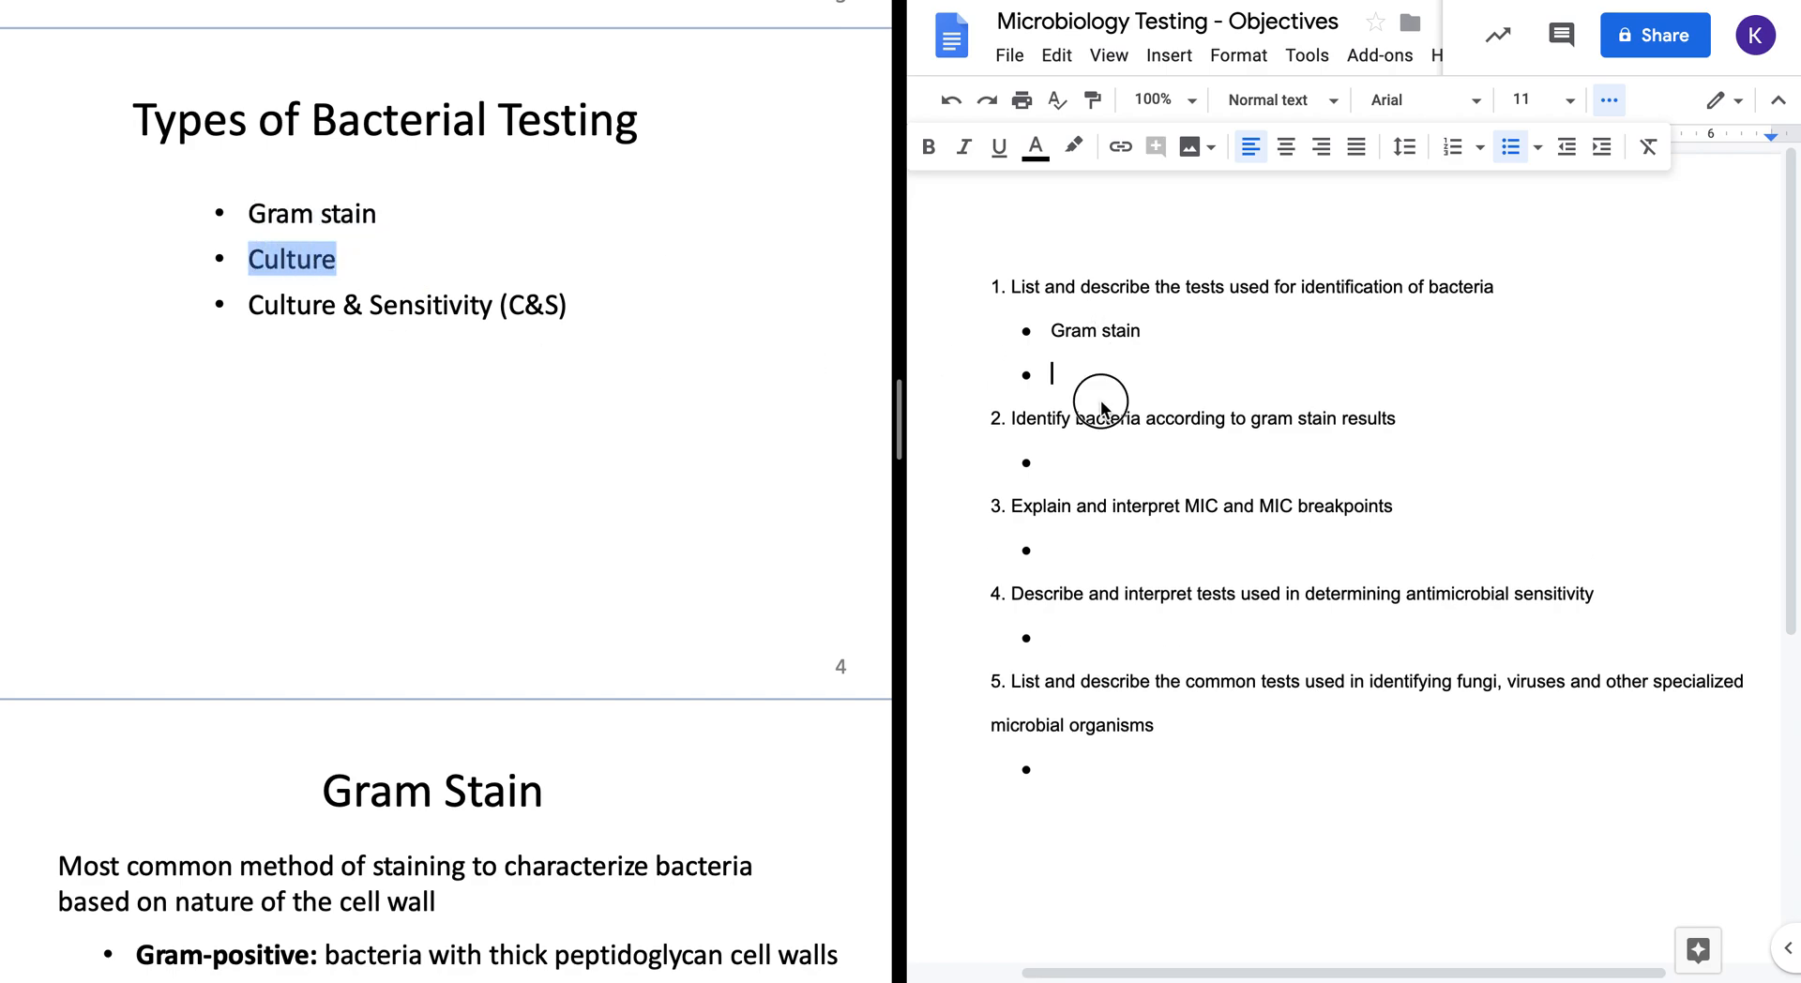
pyautogui.hotkey('ctrl', 'v')
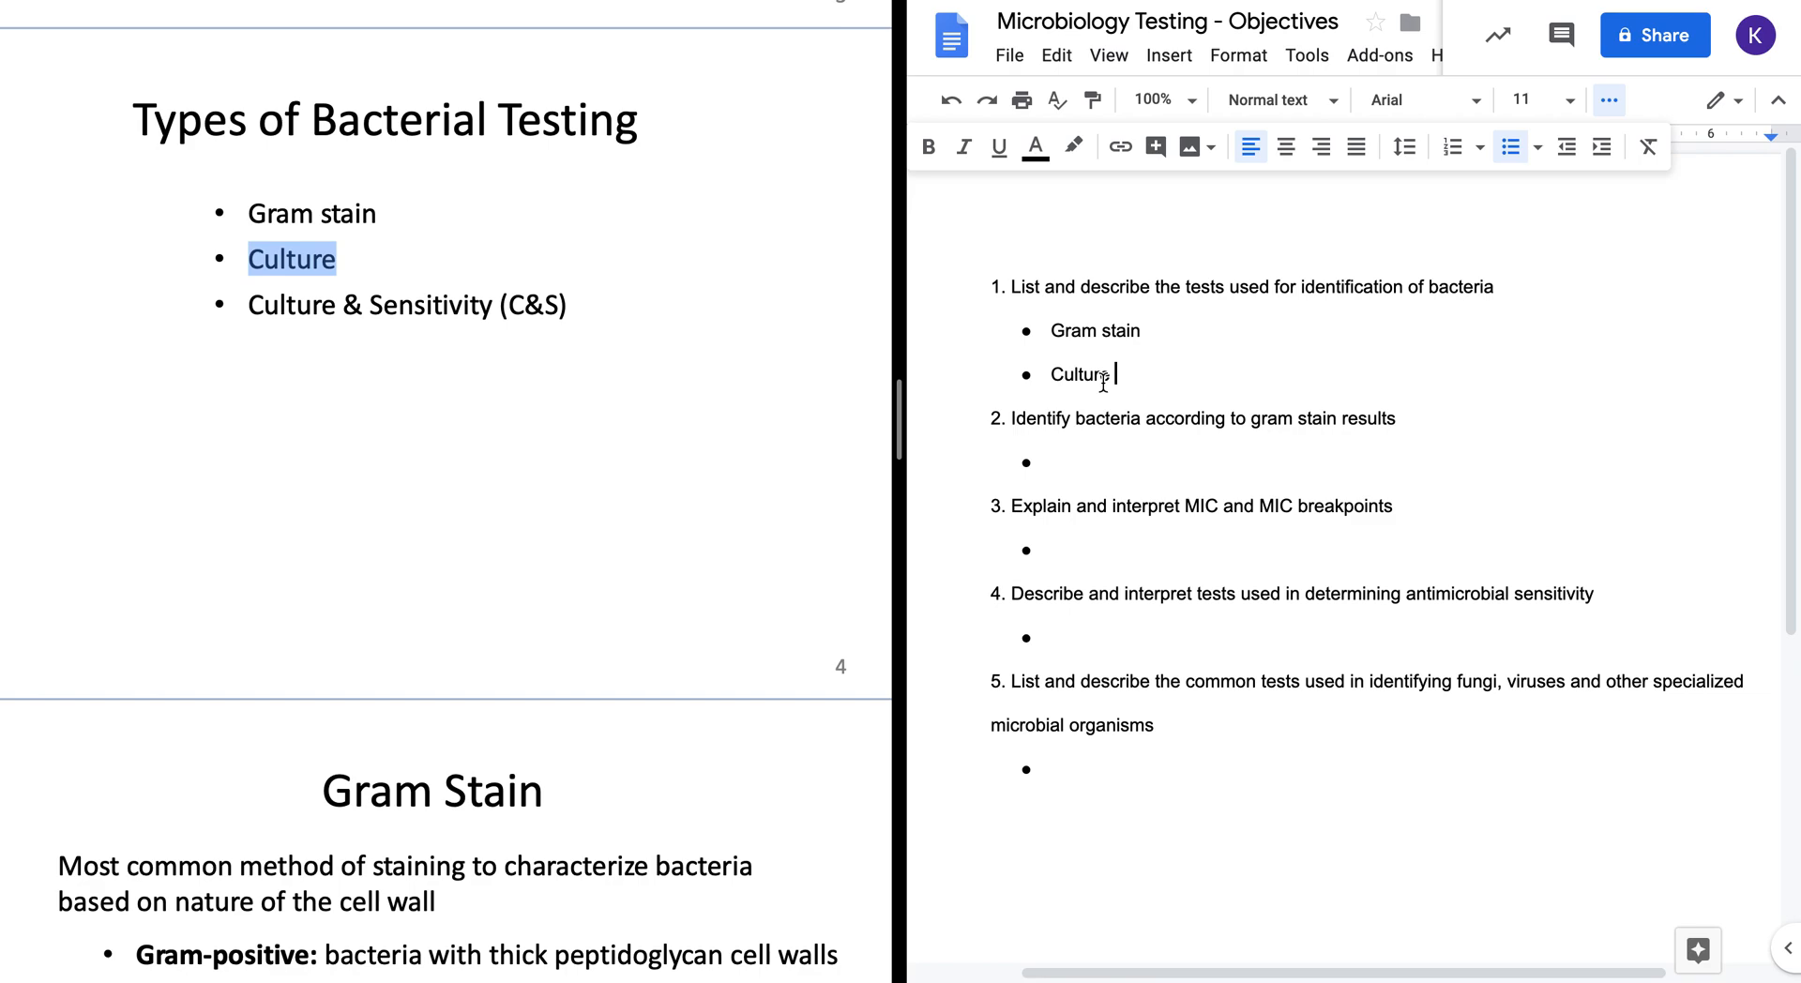
pyautogui.press('Return')
# - Copy "Culture & Sensitivity (C&S)" from the slide into the third bullet under objective 1, leaving no extra empty bullet
pyautogui.click(294, 323)
pyautogui.moveTo(250, 305); pyautogui.dragTo(668, 305)
pyautogui.click(251, 308)
pyautogui.moveTo(249, 305); pyautogui.dragTo(575, 298)
pyautogui.hotkey('ctrl', 'c')
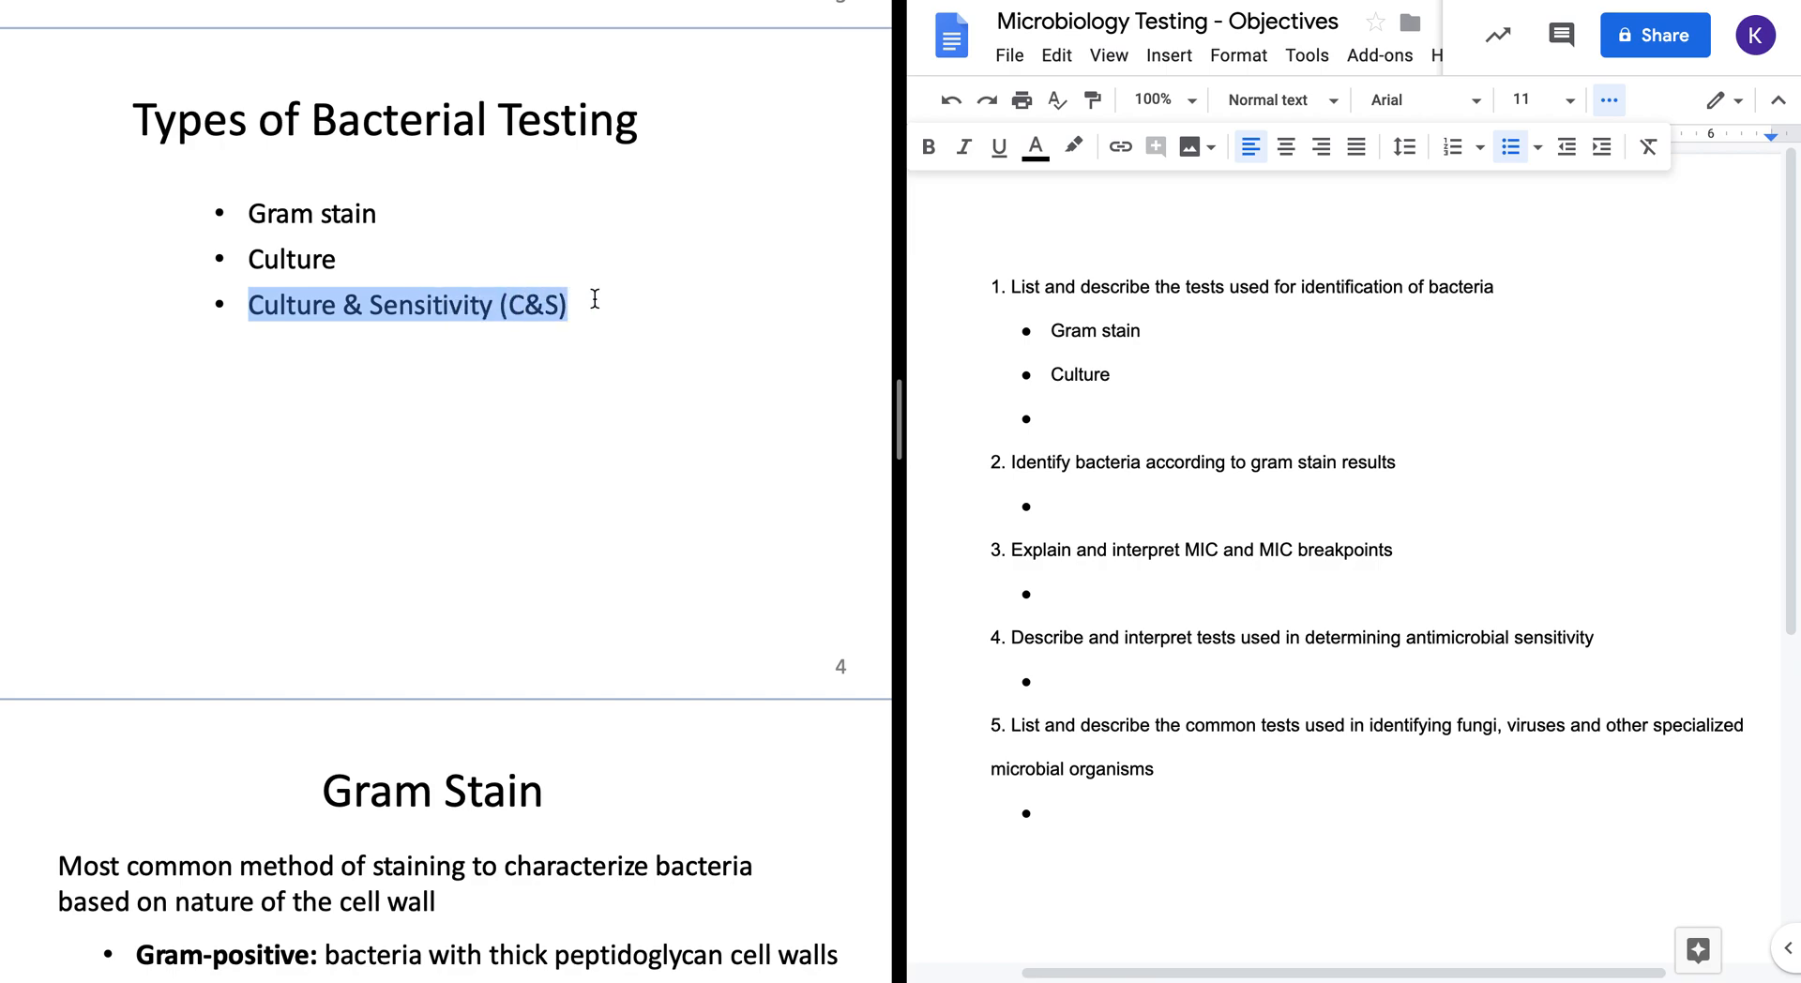
pyautogui.click(1104, 427)
pyautogui.hotkey('ctrl', 'v')
pyautogui.press('Return')
pyautogui.press('BackSpace')
pyautogui.press('BackSpace')
pyautogui.press('BackSpace')
pyautogui.press('BackSpace')
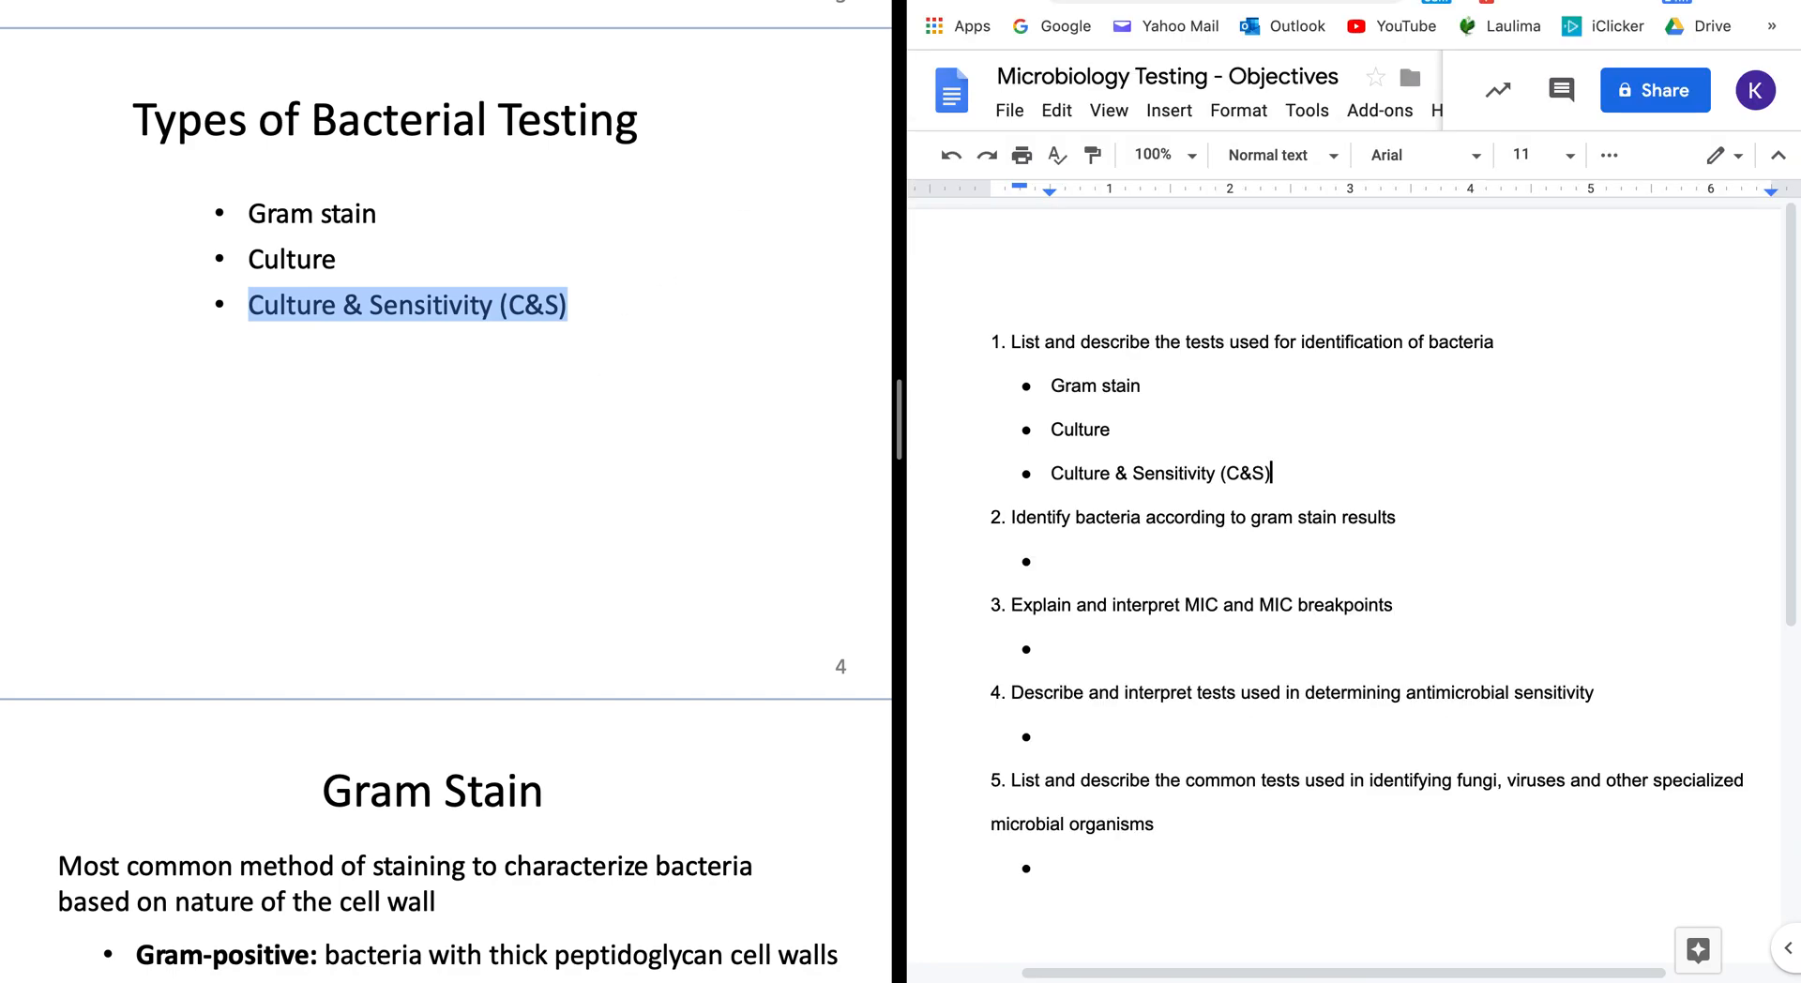
# - Switch to the Practice sheet and enter the question "What are 3 Types of Bacterial Testing?" in cell A2
pyautogui.click(1219, 2)
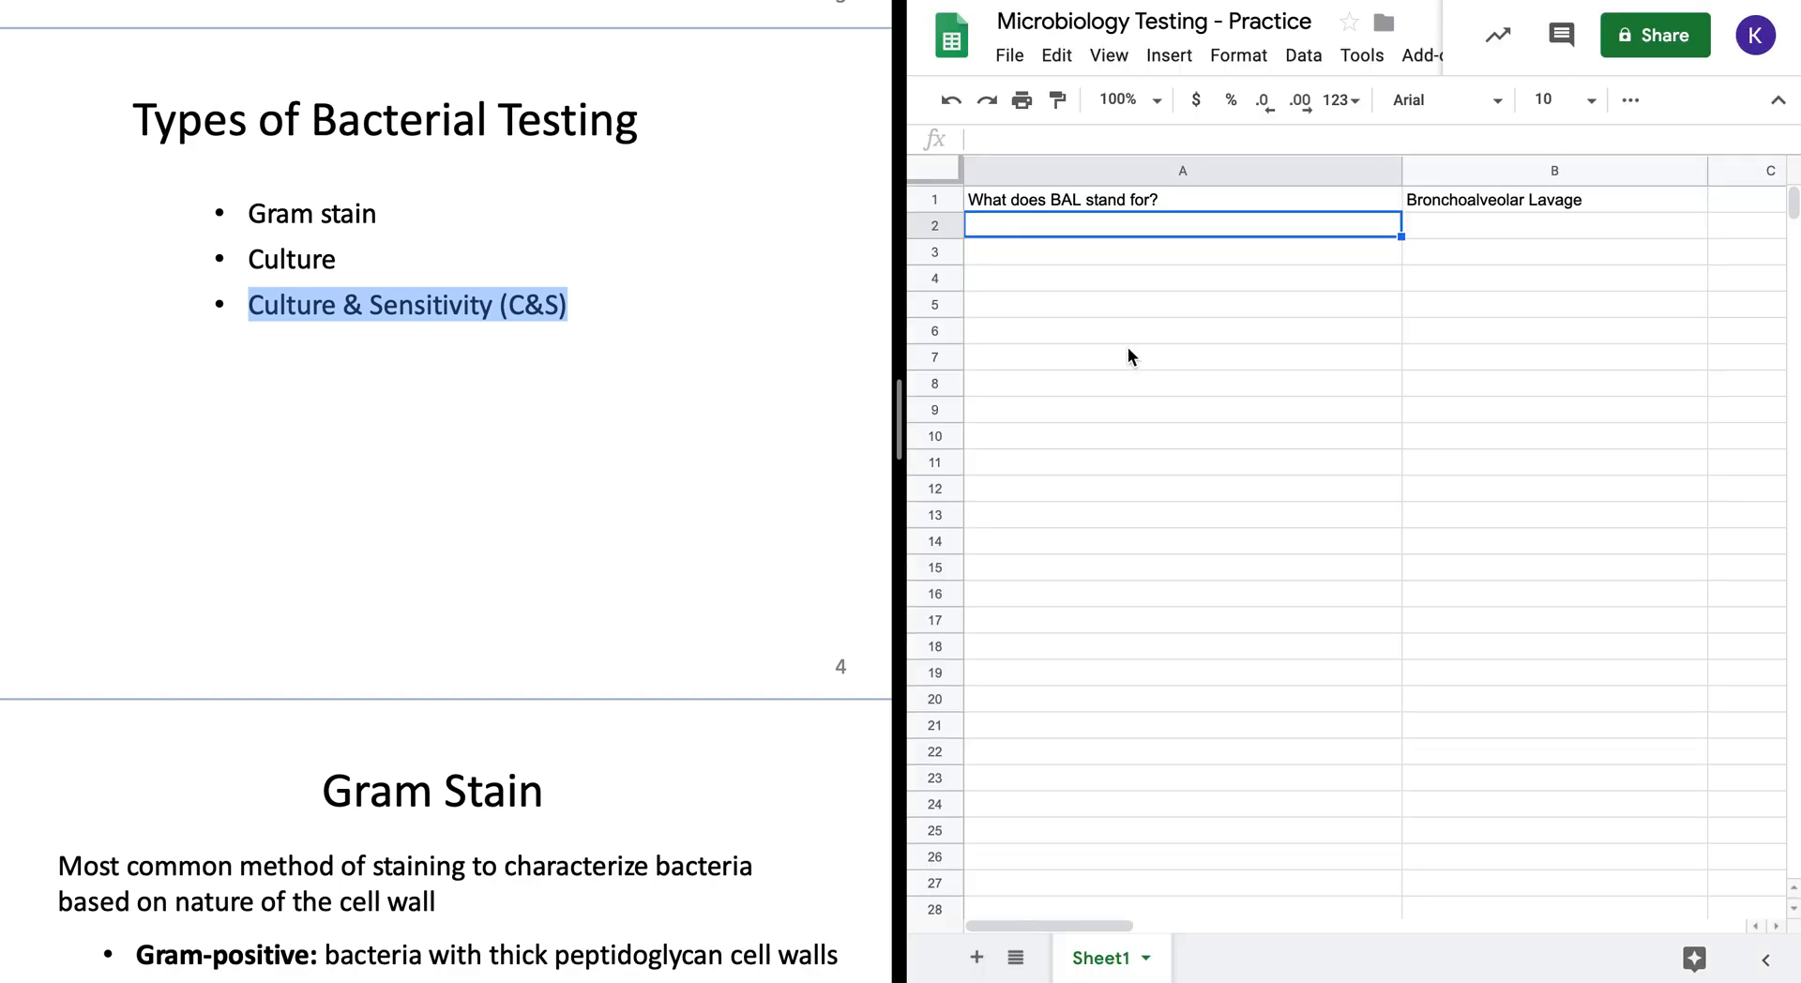
pyautogui.write('What a')
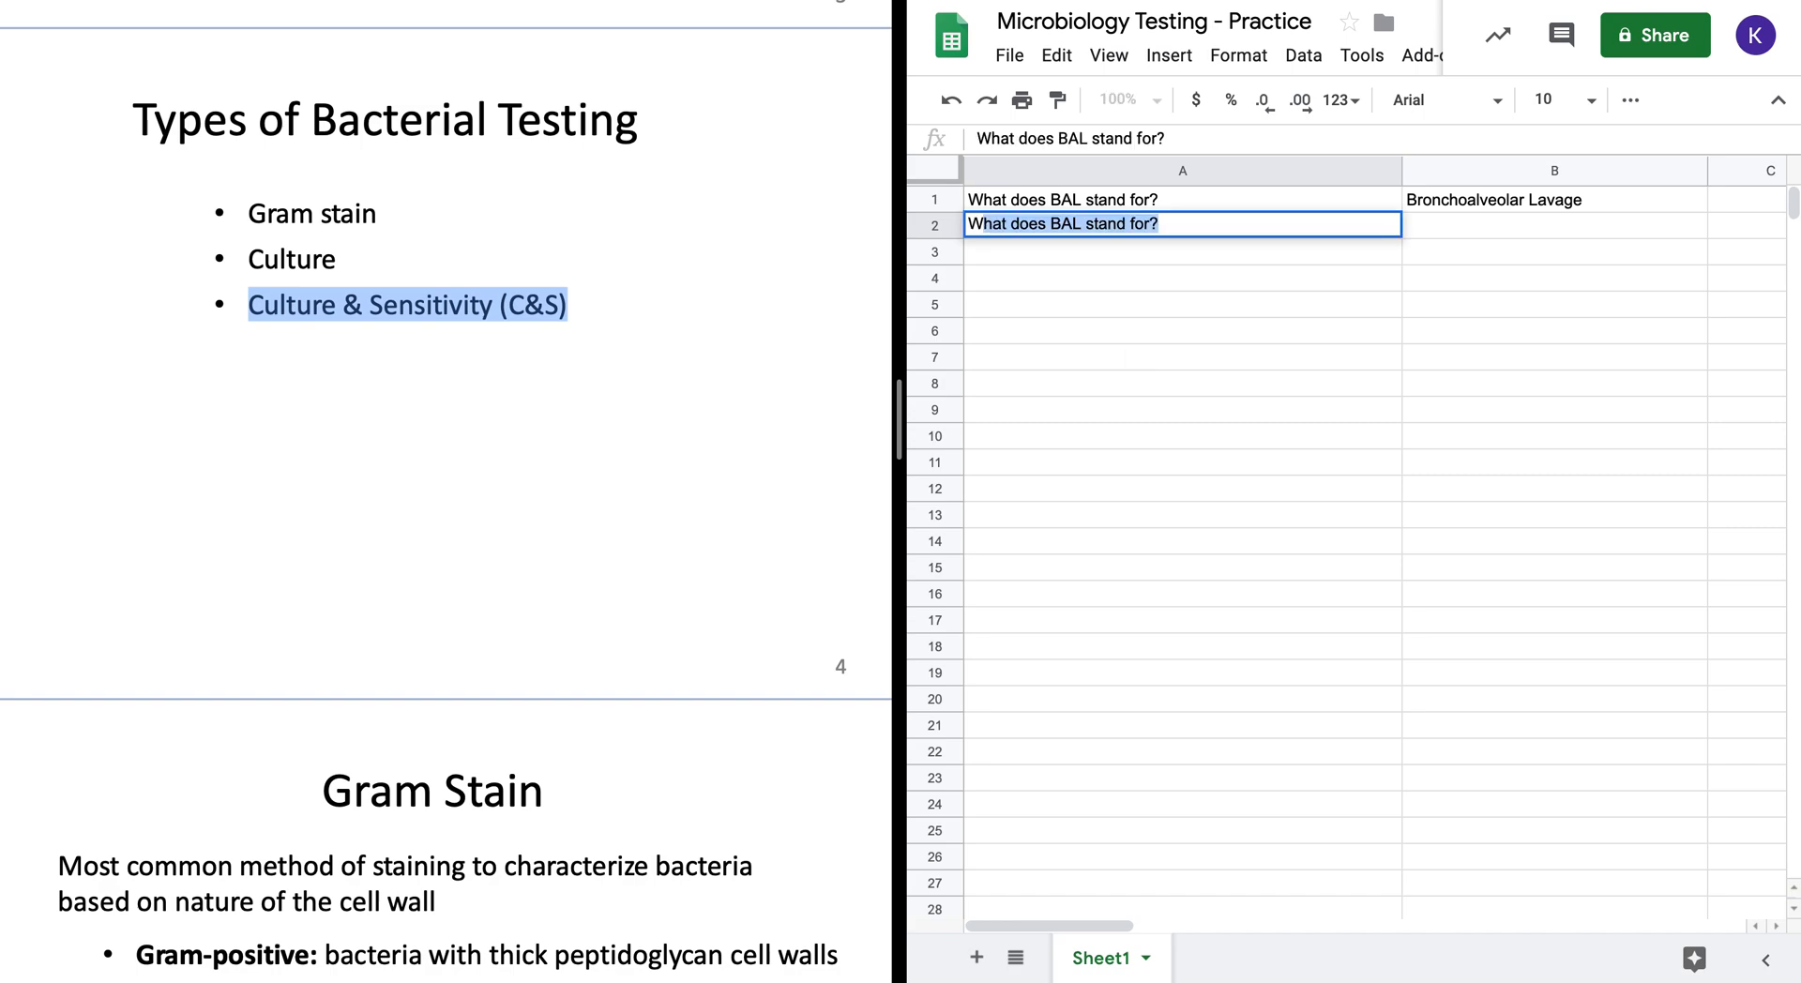
pyautogui.write('re')
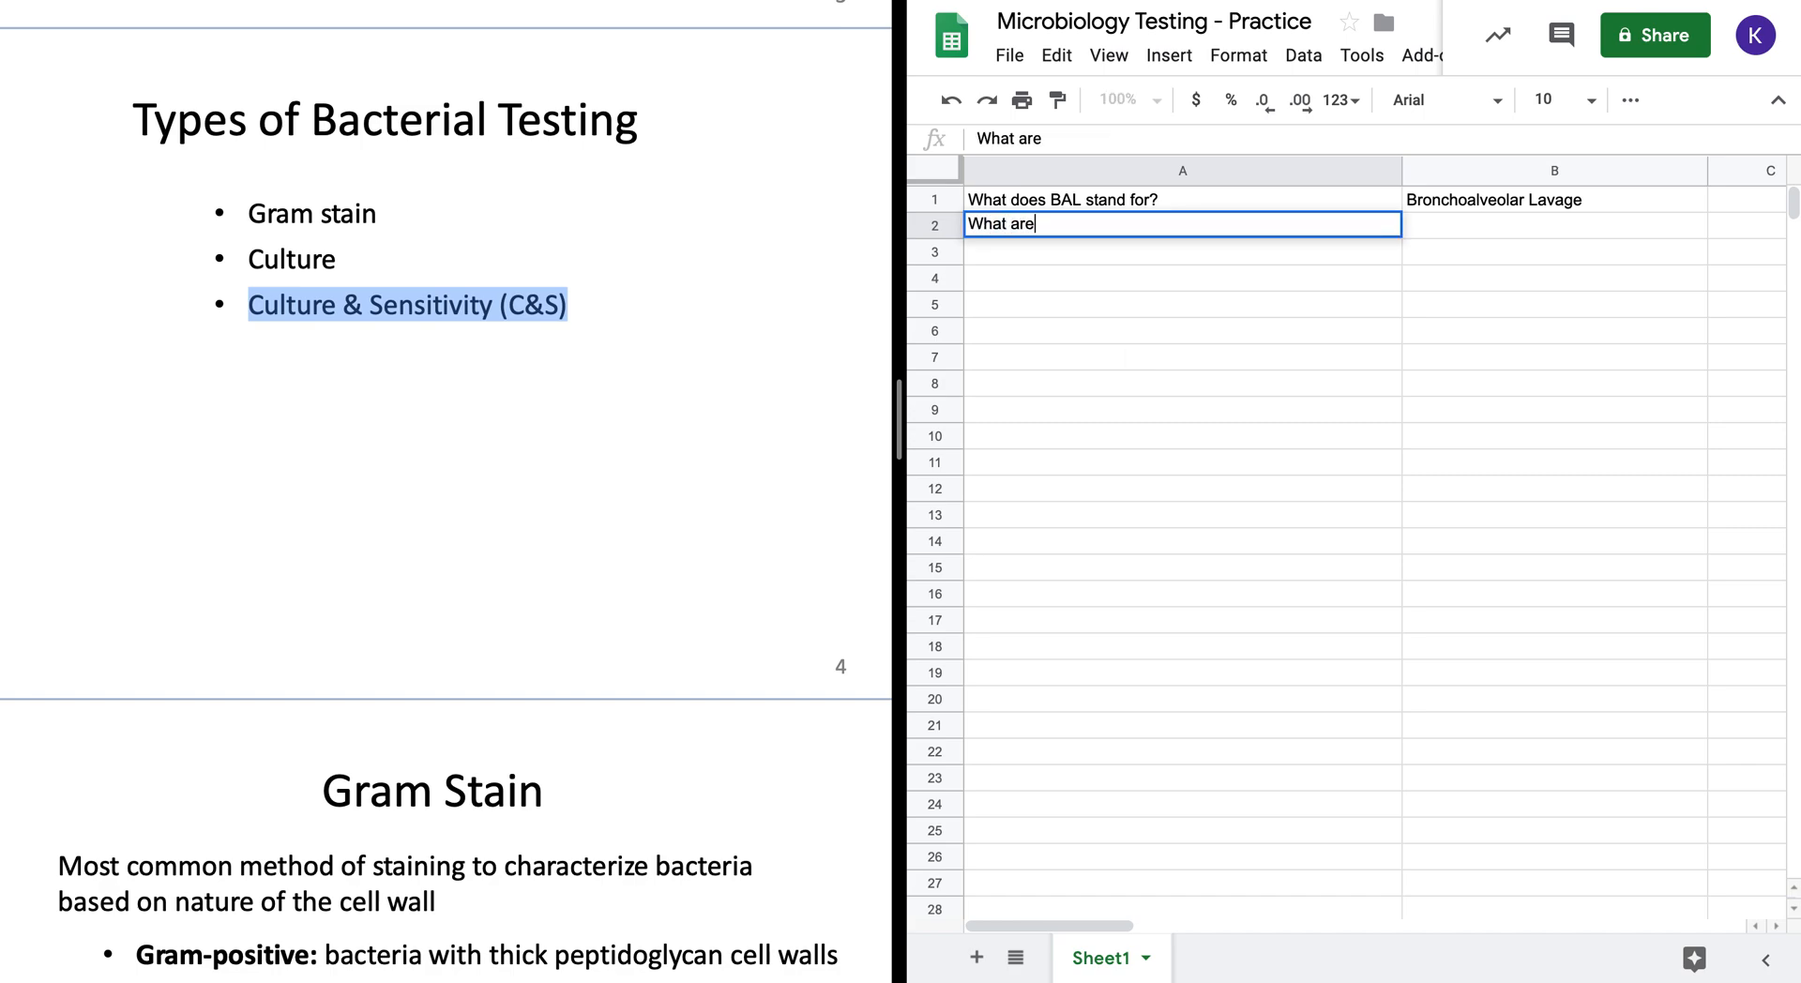
pyautogui.write(' 3 Types of ')
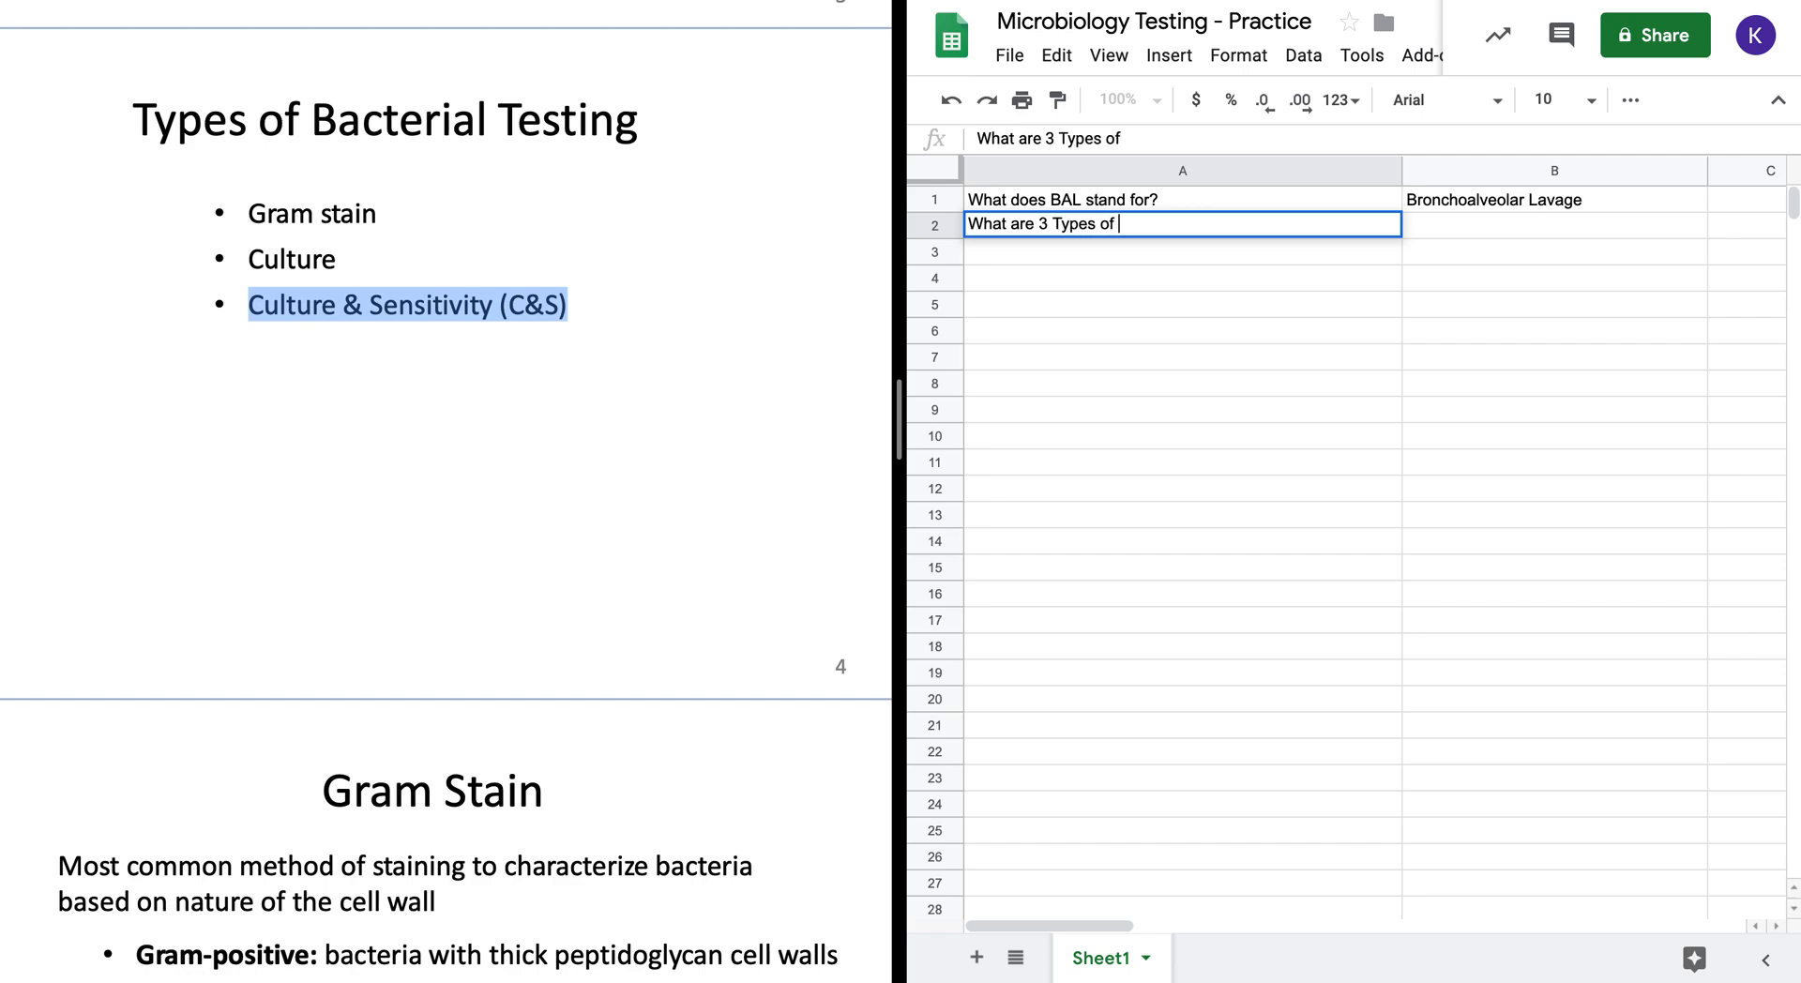
pyautogui.write('Bacterial Testing?')
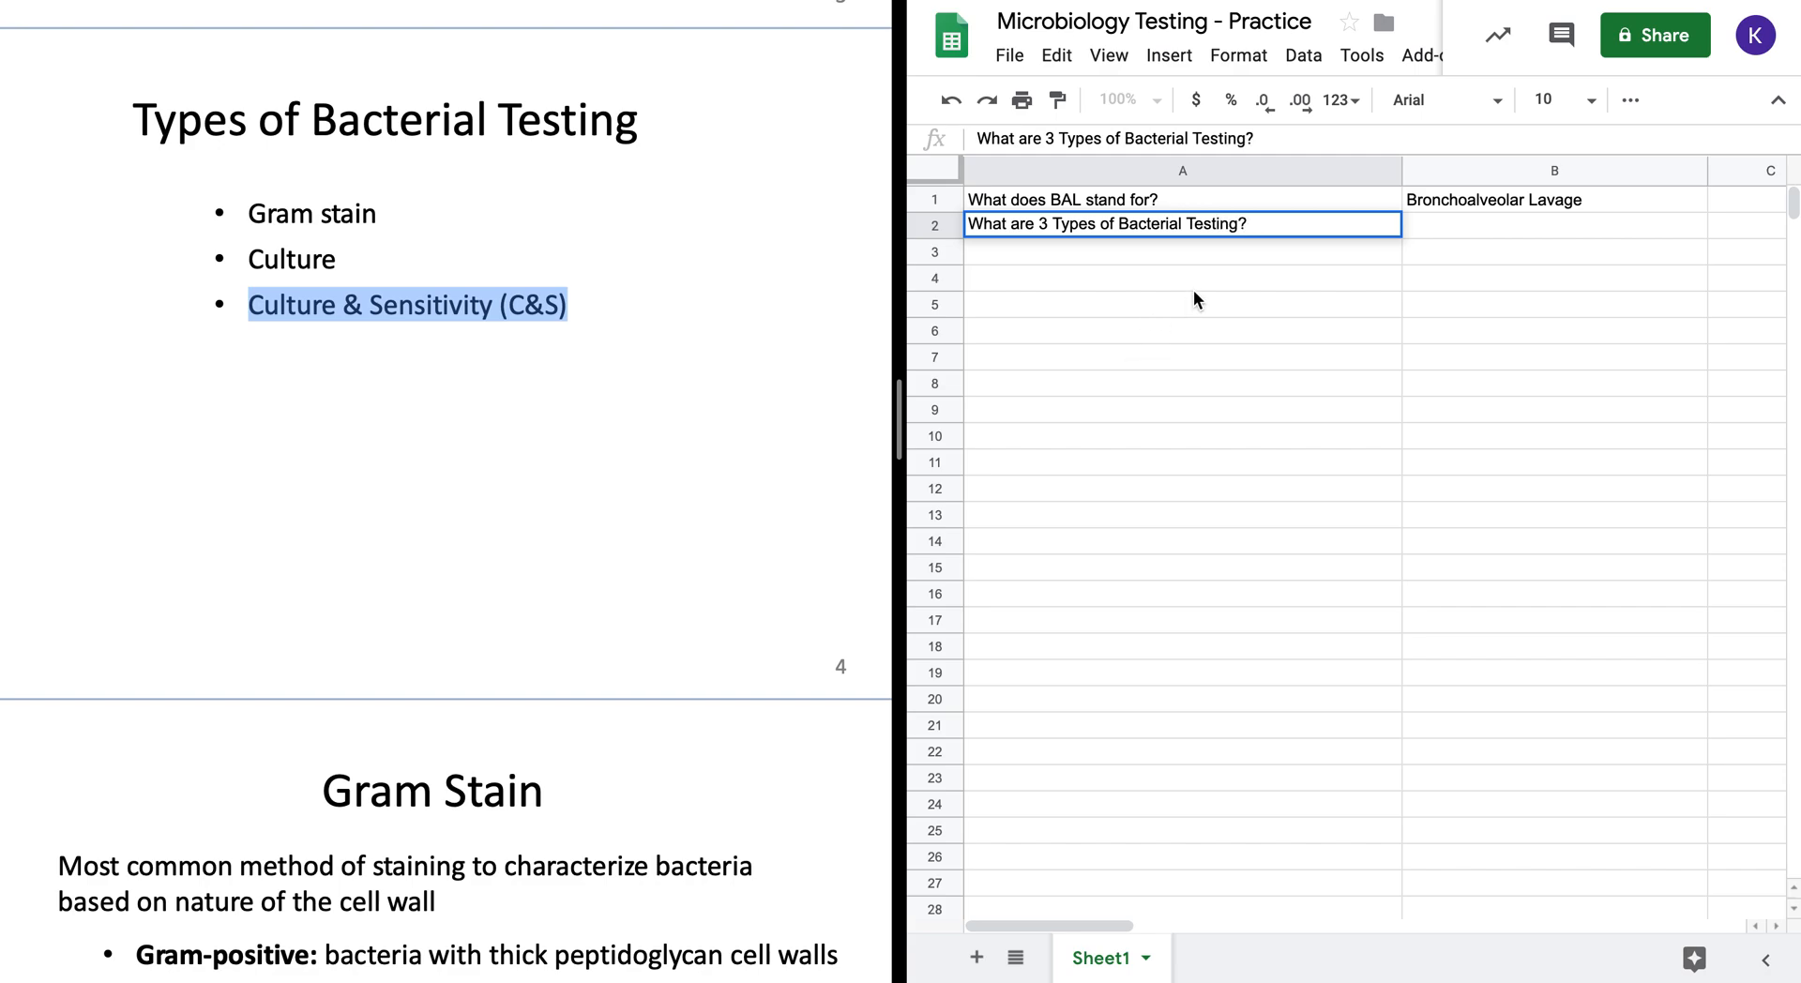
pyautogui.press('Tab')
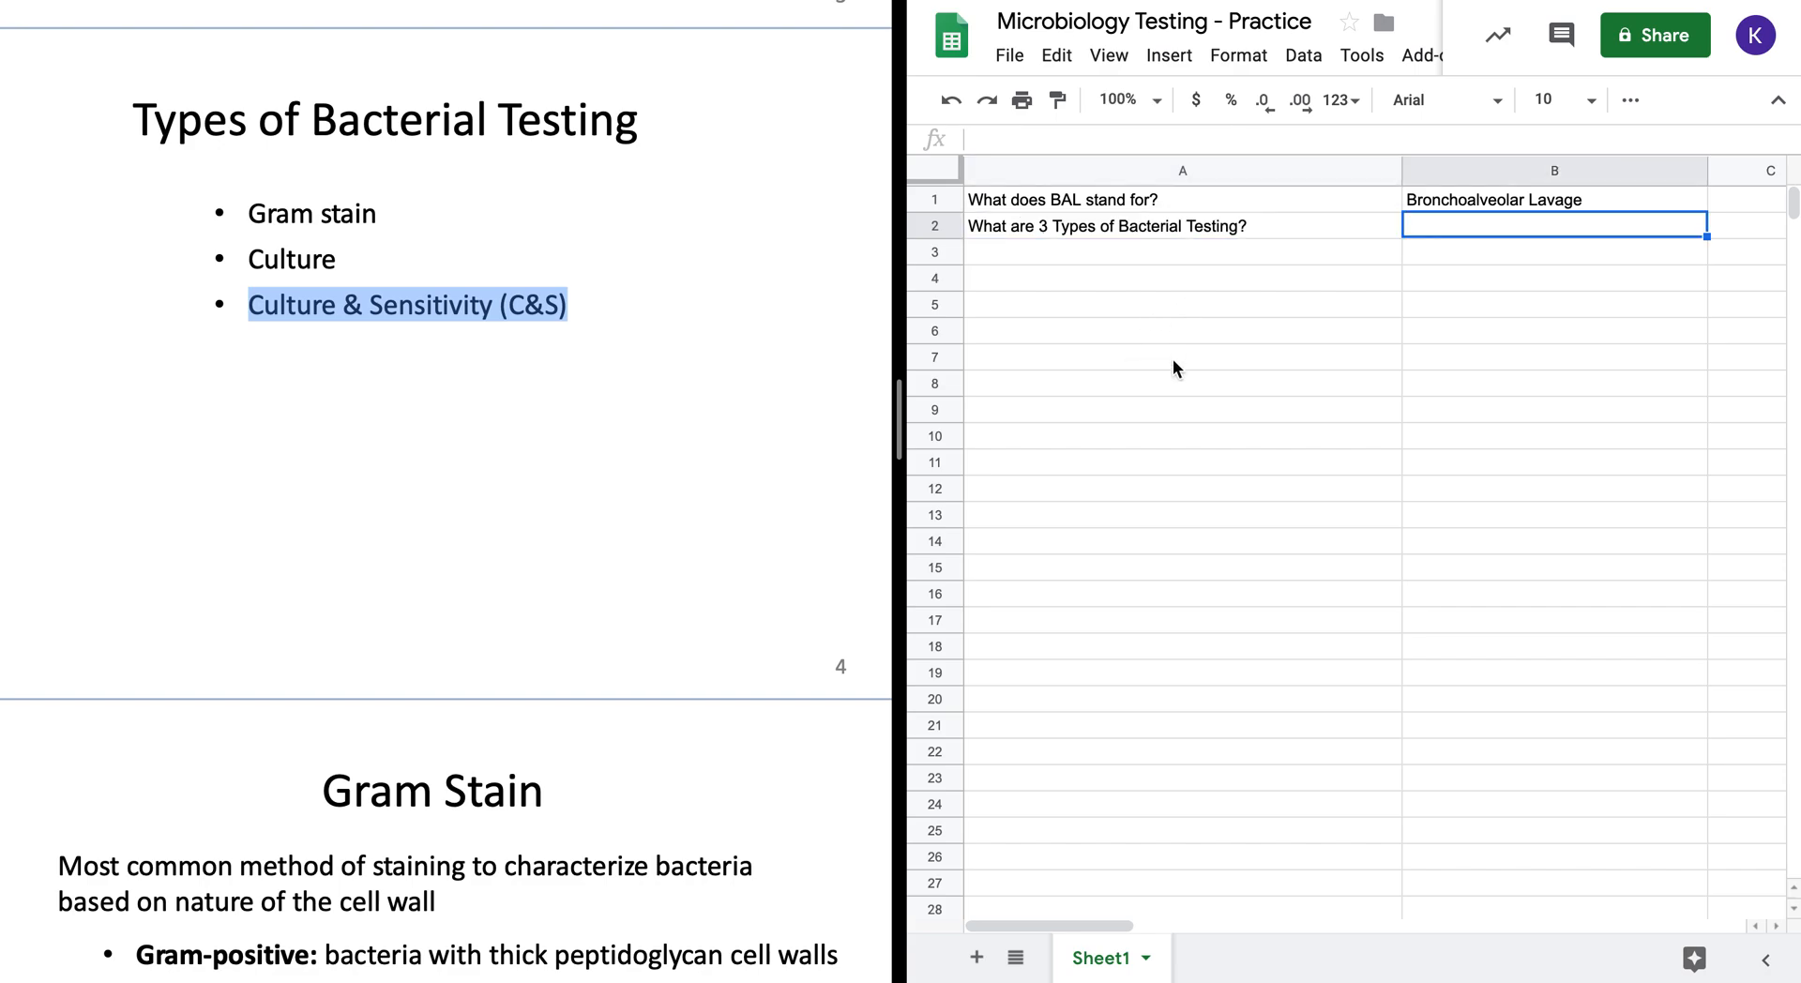
# - Enter the answer "Gram Stain, Culture, and Culture & Sensitivity" in cell B2 and select cell A3
pyautogui.click(691, 264)
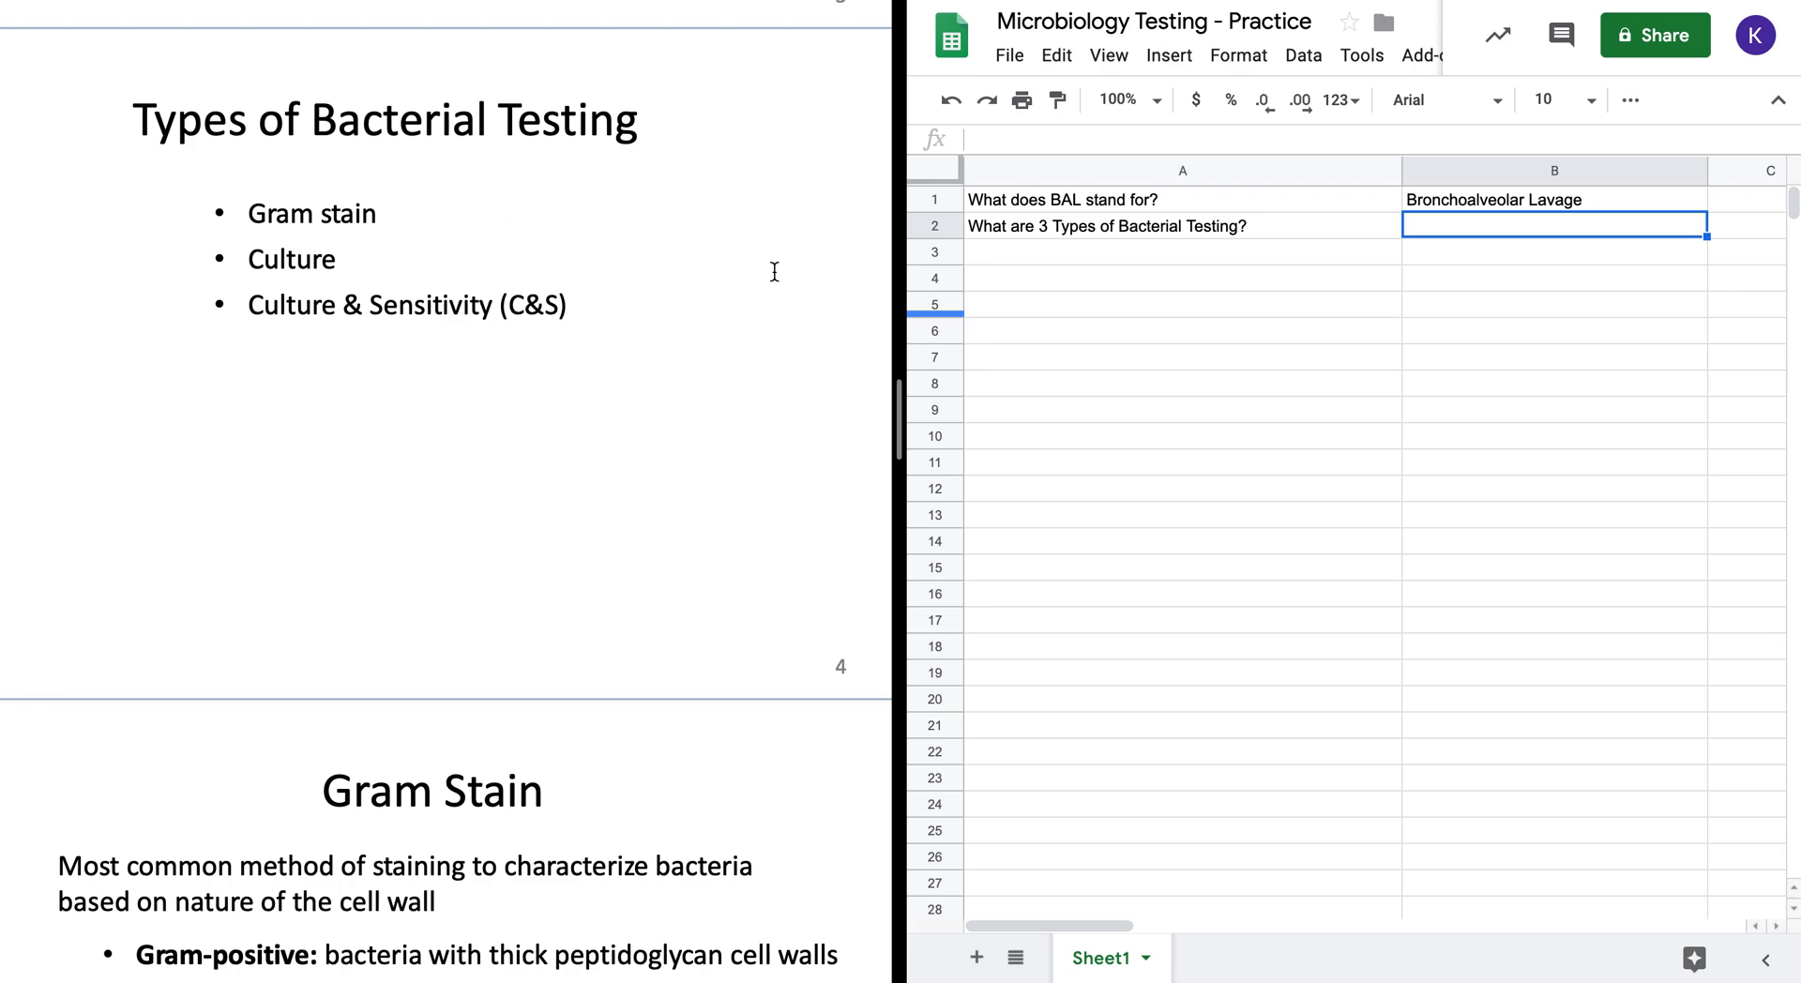
pyautogui.click(1430, 215)
pyautogui.doubleClick(1430, 230)
pyautogui.write('Gram Stain, Culture')
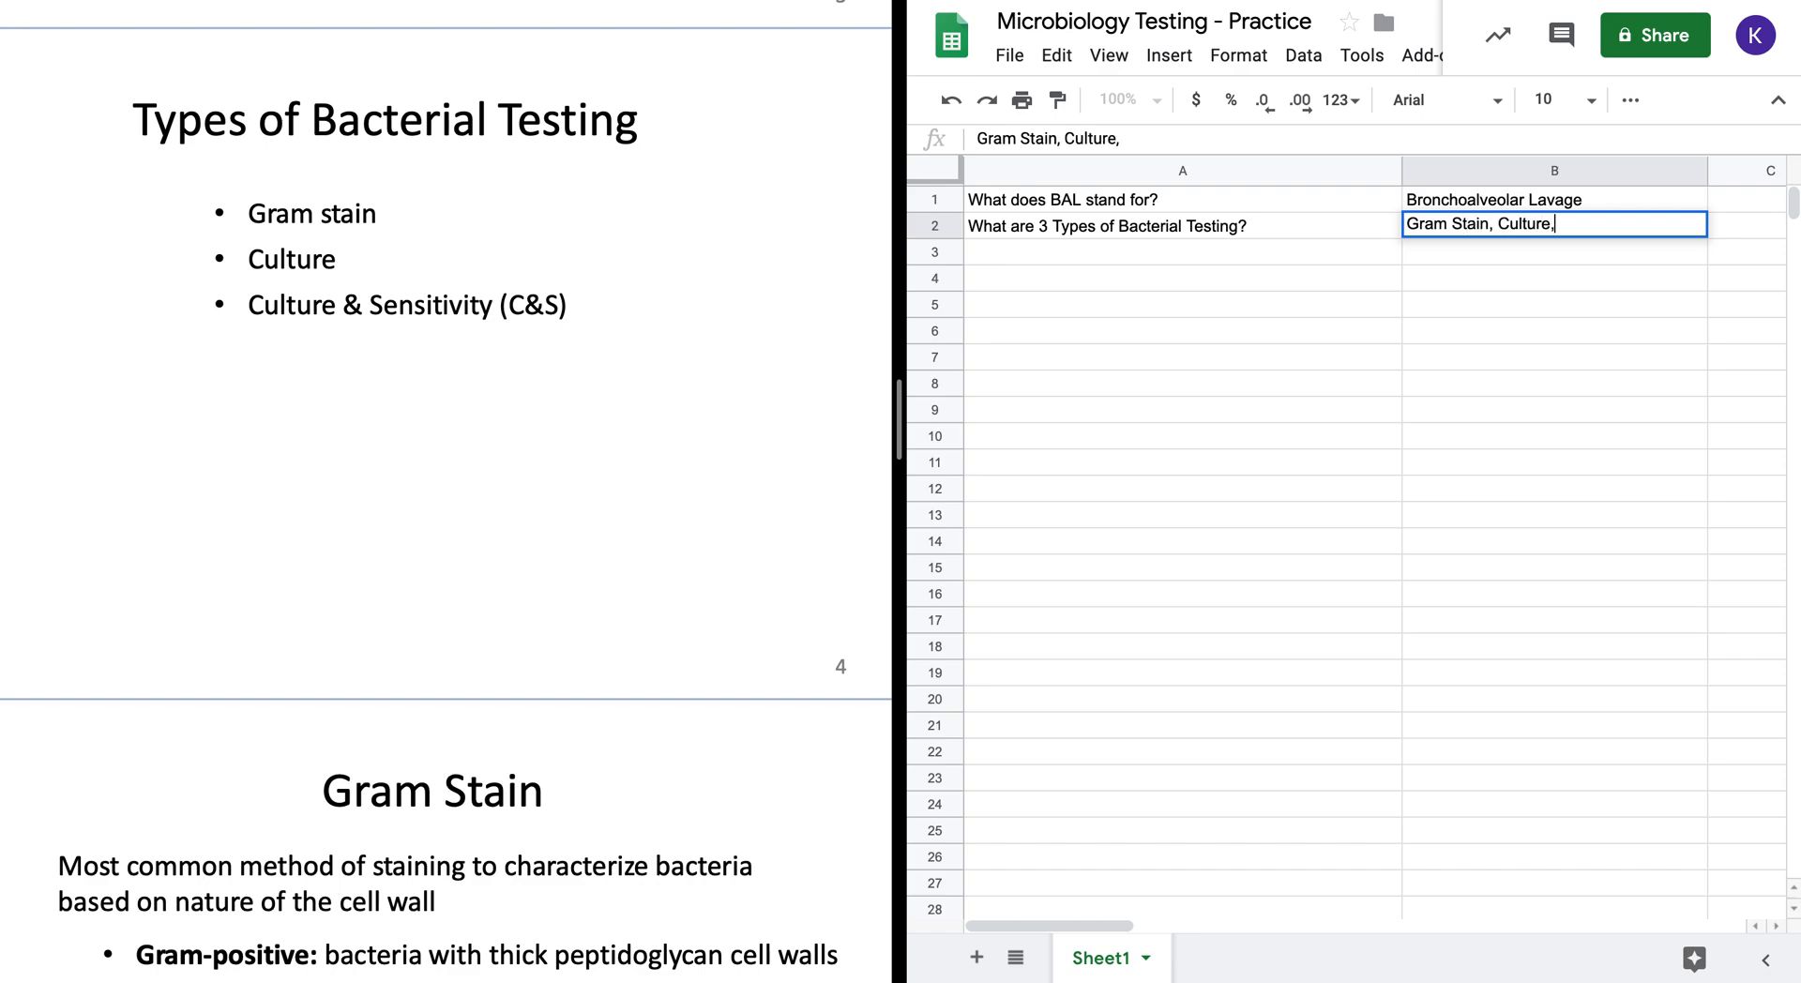
pyautogui.write(', and Culture & Sensitic')
pyautogui.press('BackSpace')
pyautogui.write('vity')
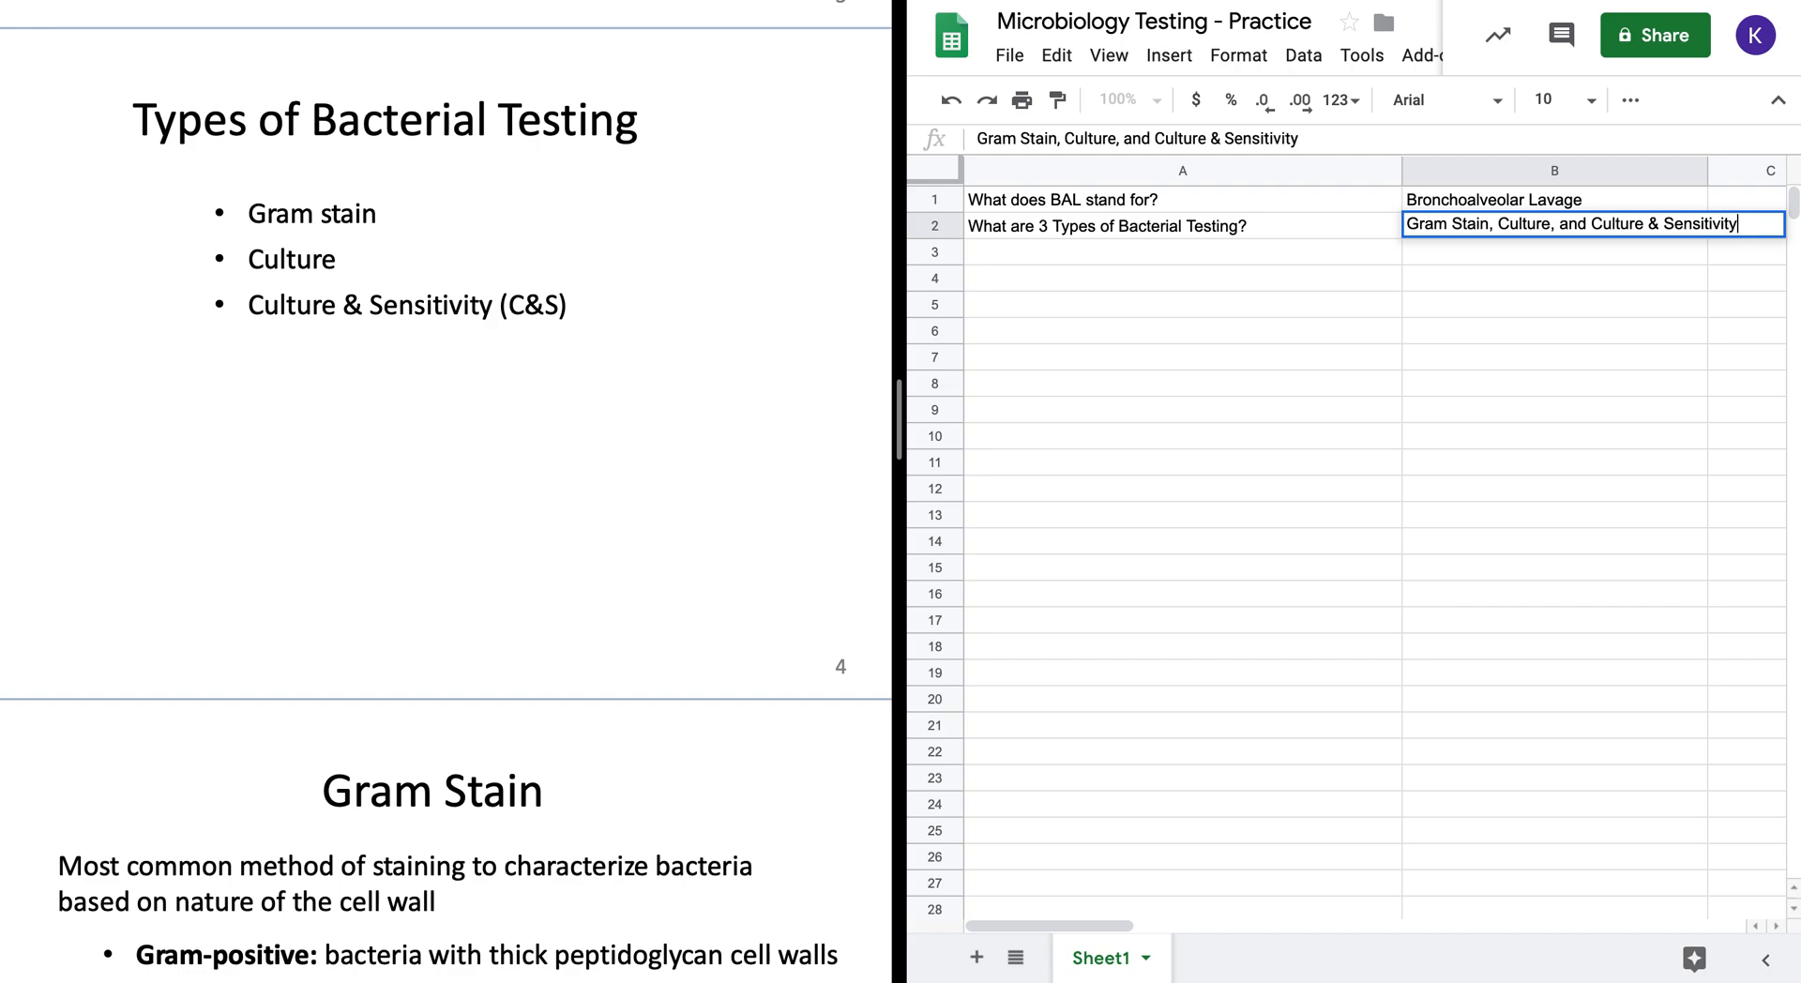
pyautogui.press('BackSpace')
pyautogui.press('Return')
pyautogui.press('Left')
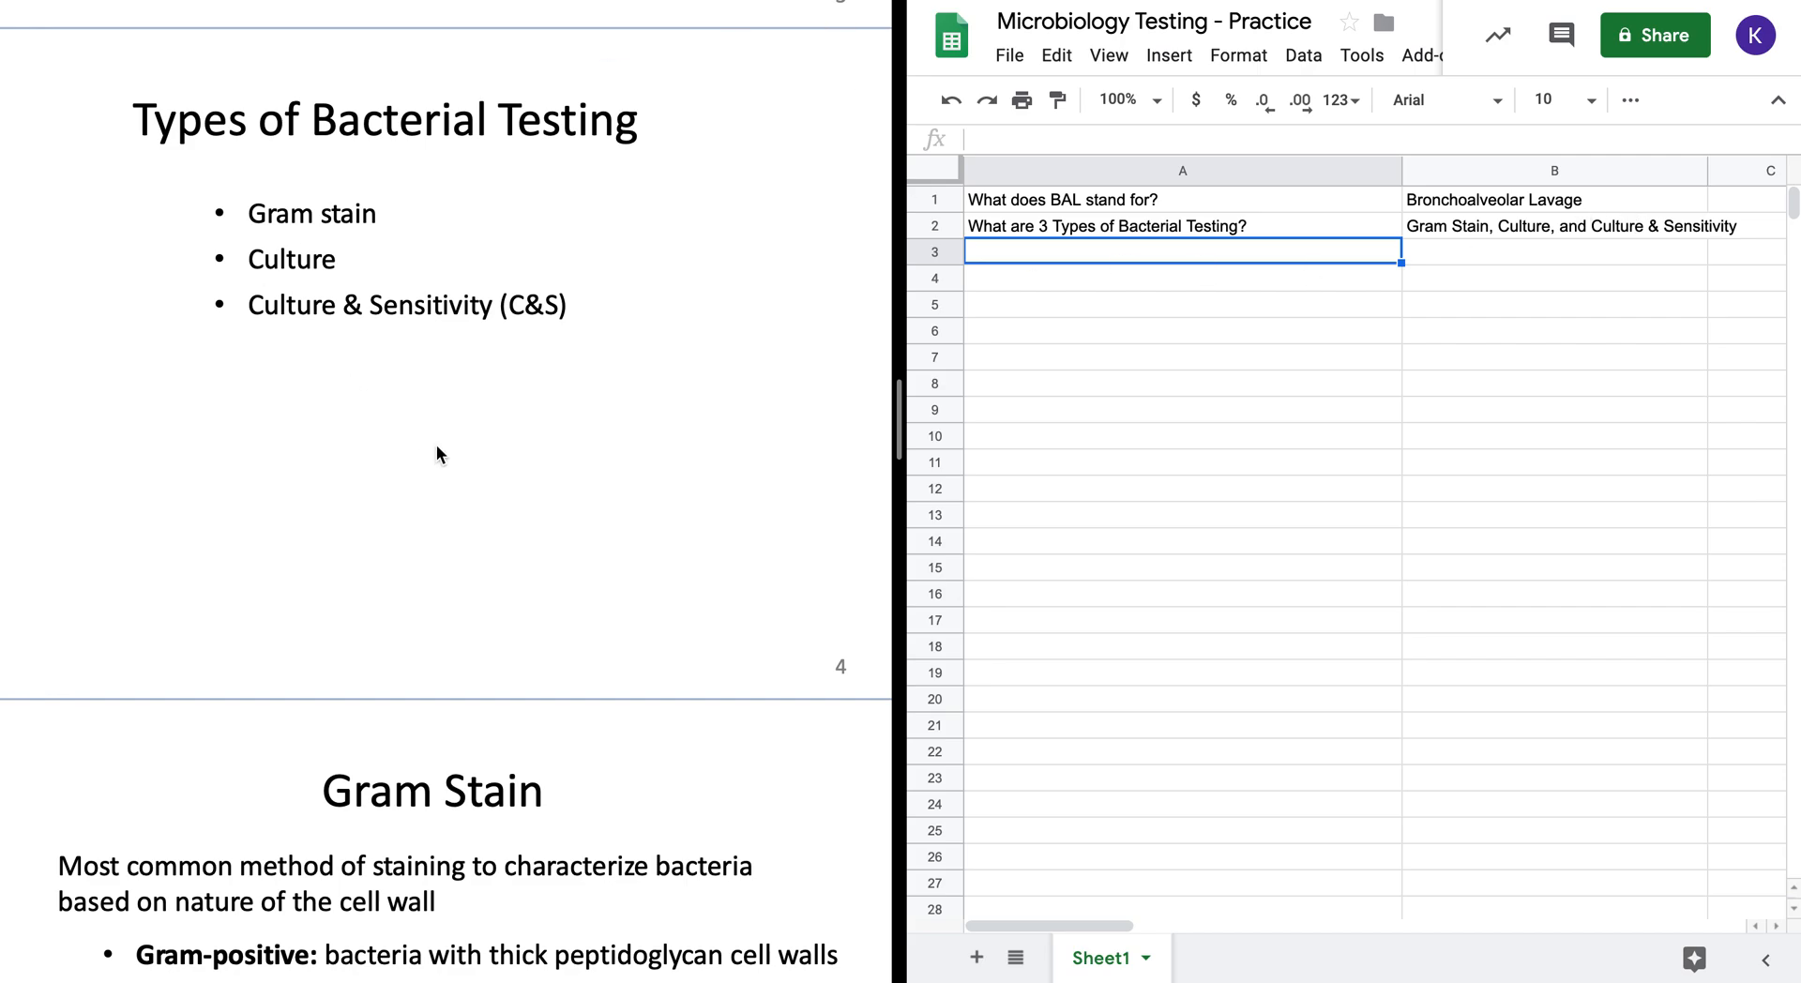
# - Enter the question "What kind of gram stain has an outer cell membrane and thinner peptidoglycan cell wall?" in cell A3 of the Practice sheet
pyautogui.scroll(-5, 437, 448)
pyautogui.scroll(-5, 437, 451)
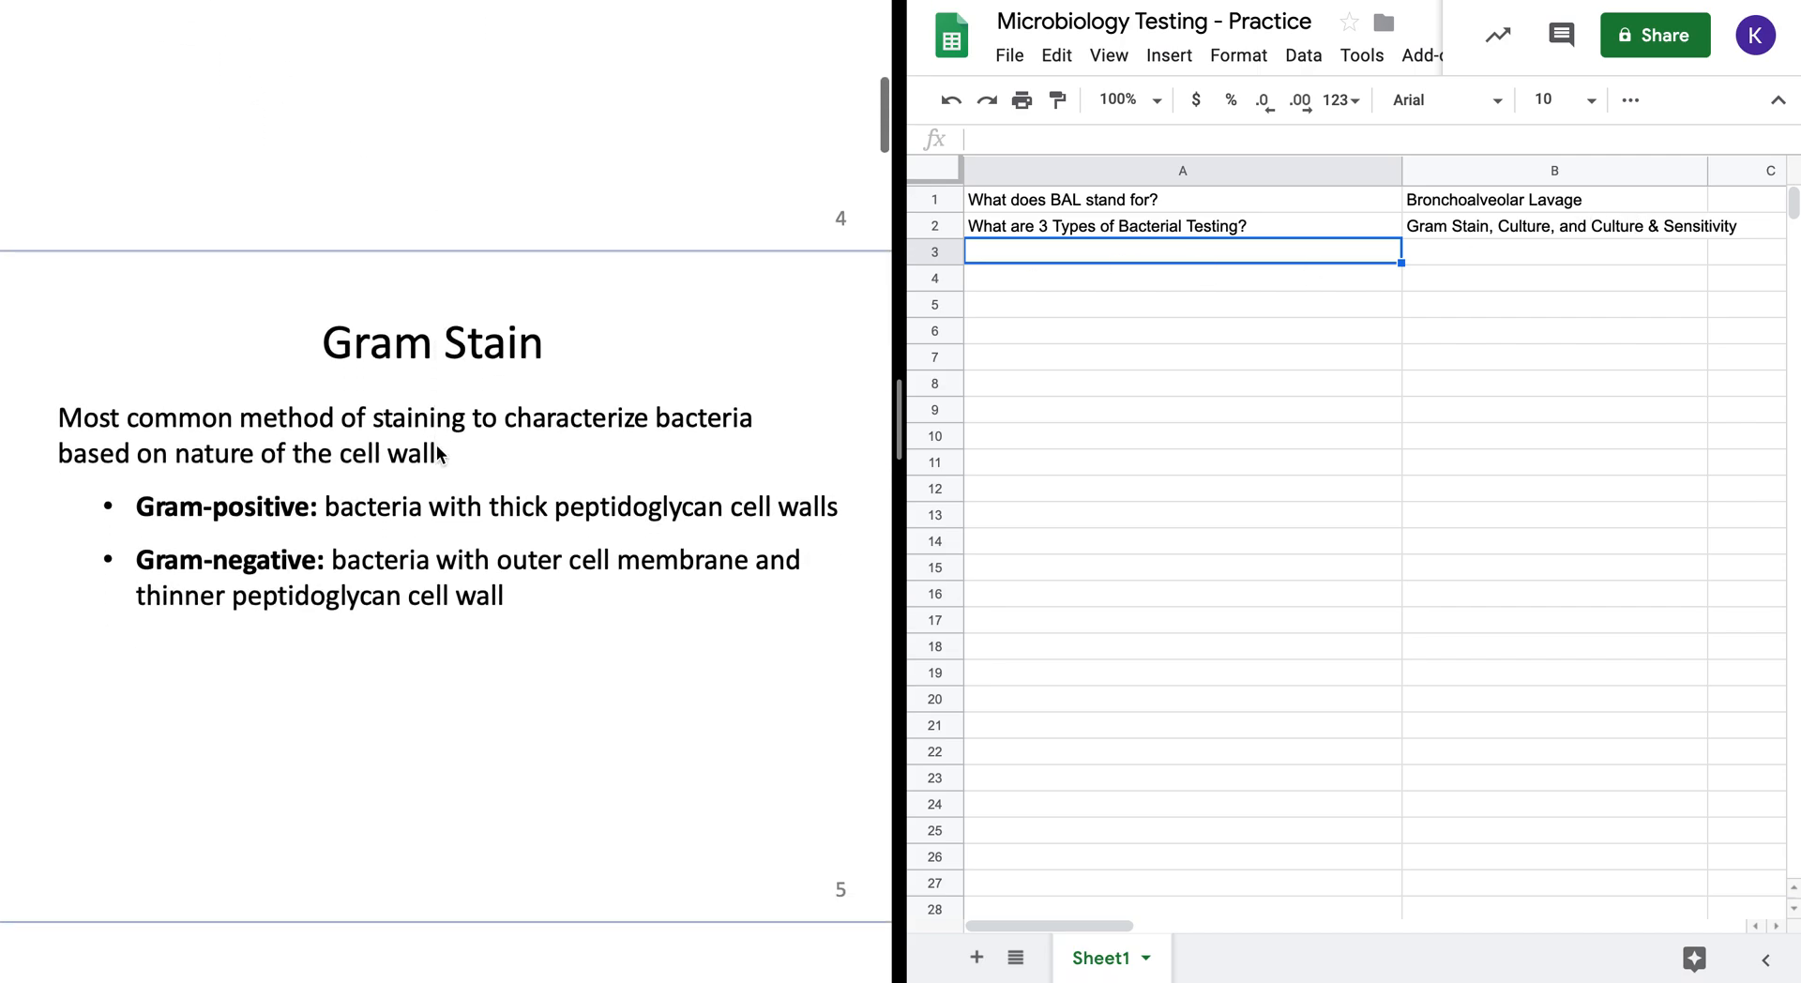
pyautogui.scroll(-2, 558, 661)
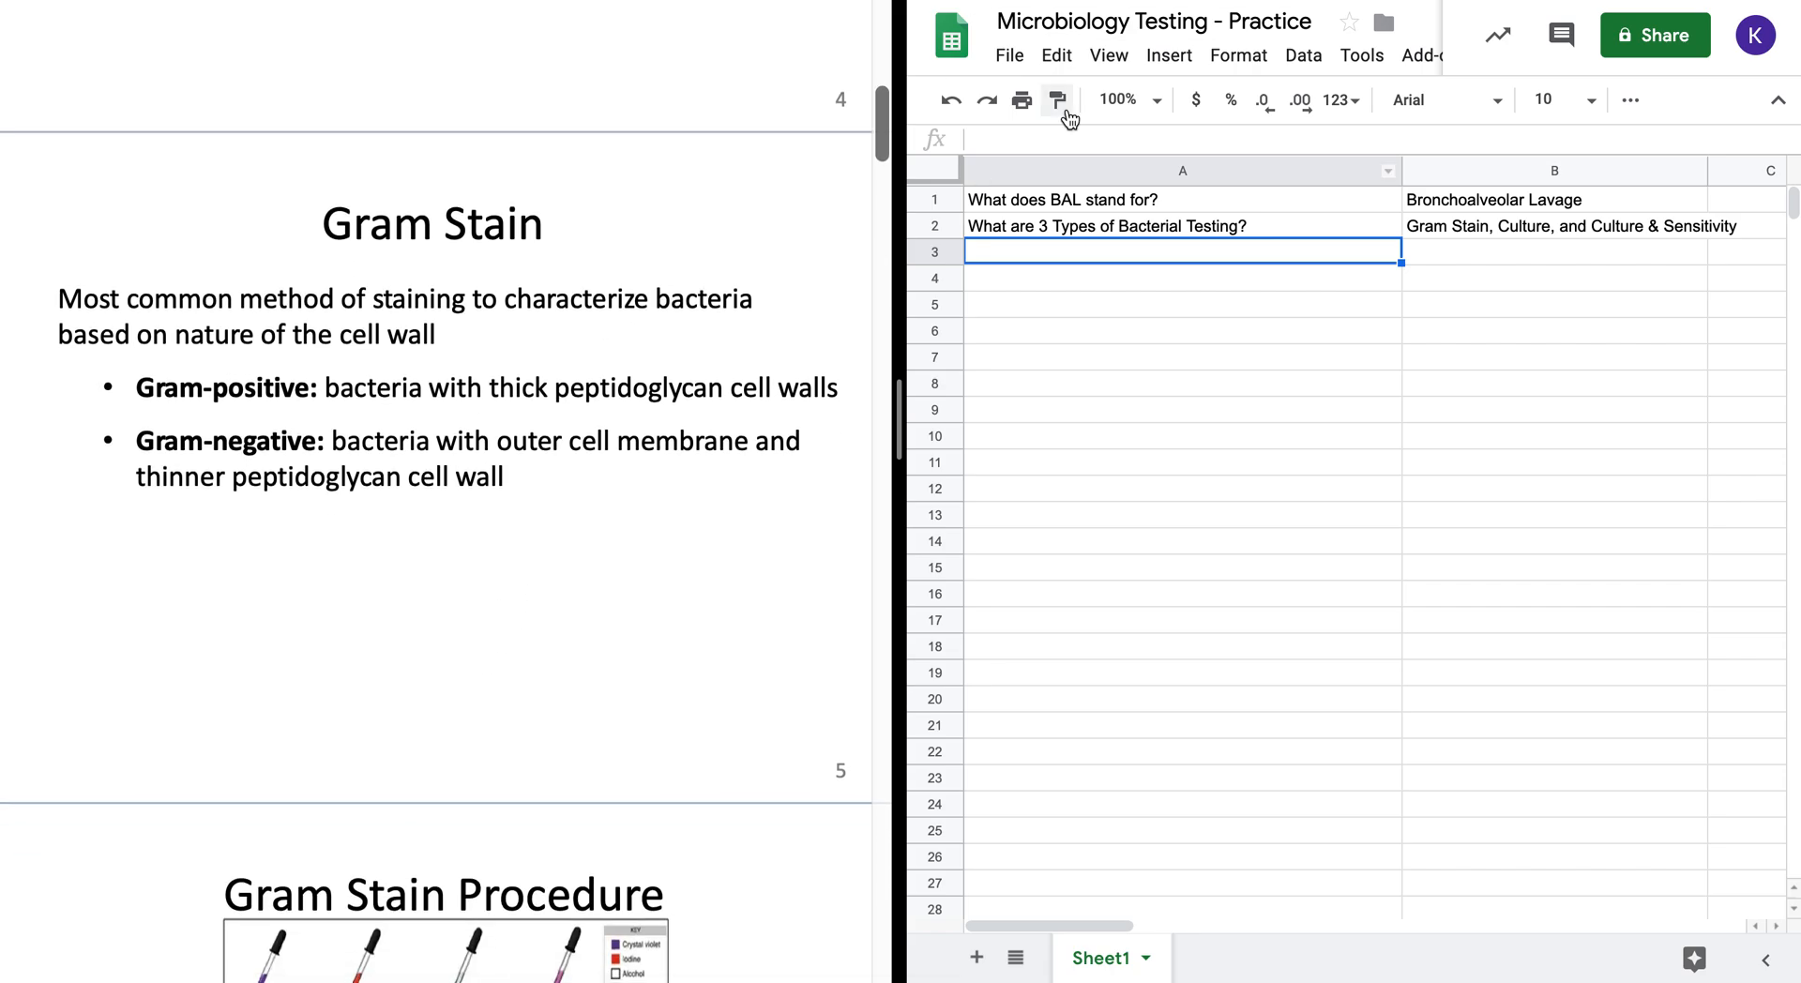
pyautogui.hotkey('ctrl', 'Tab')
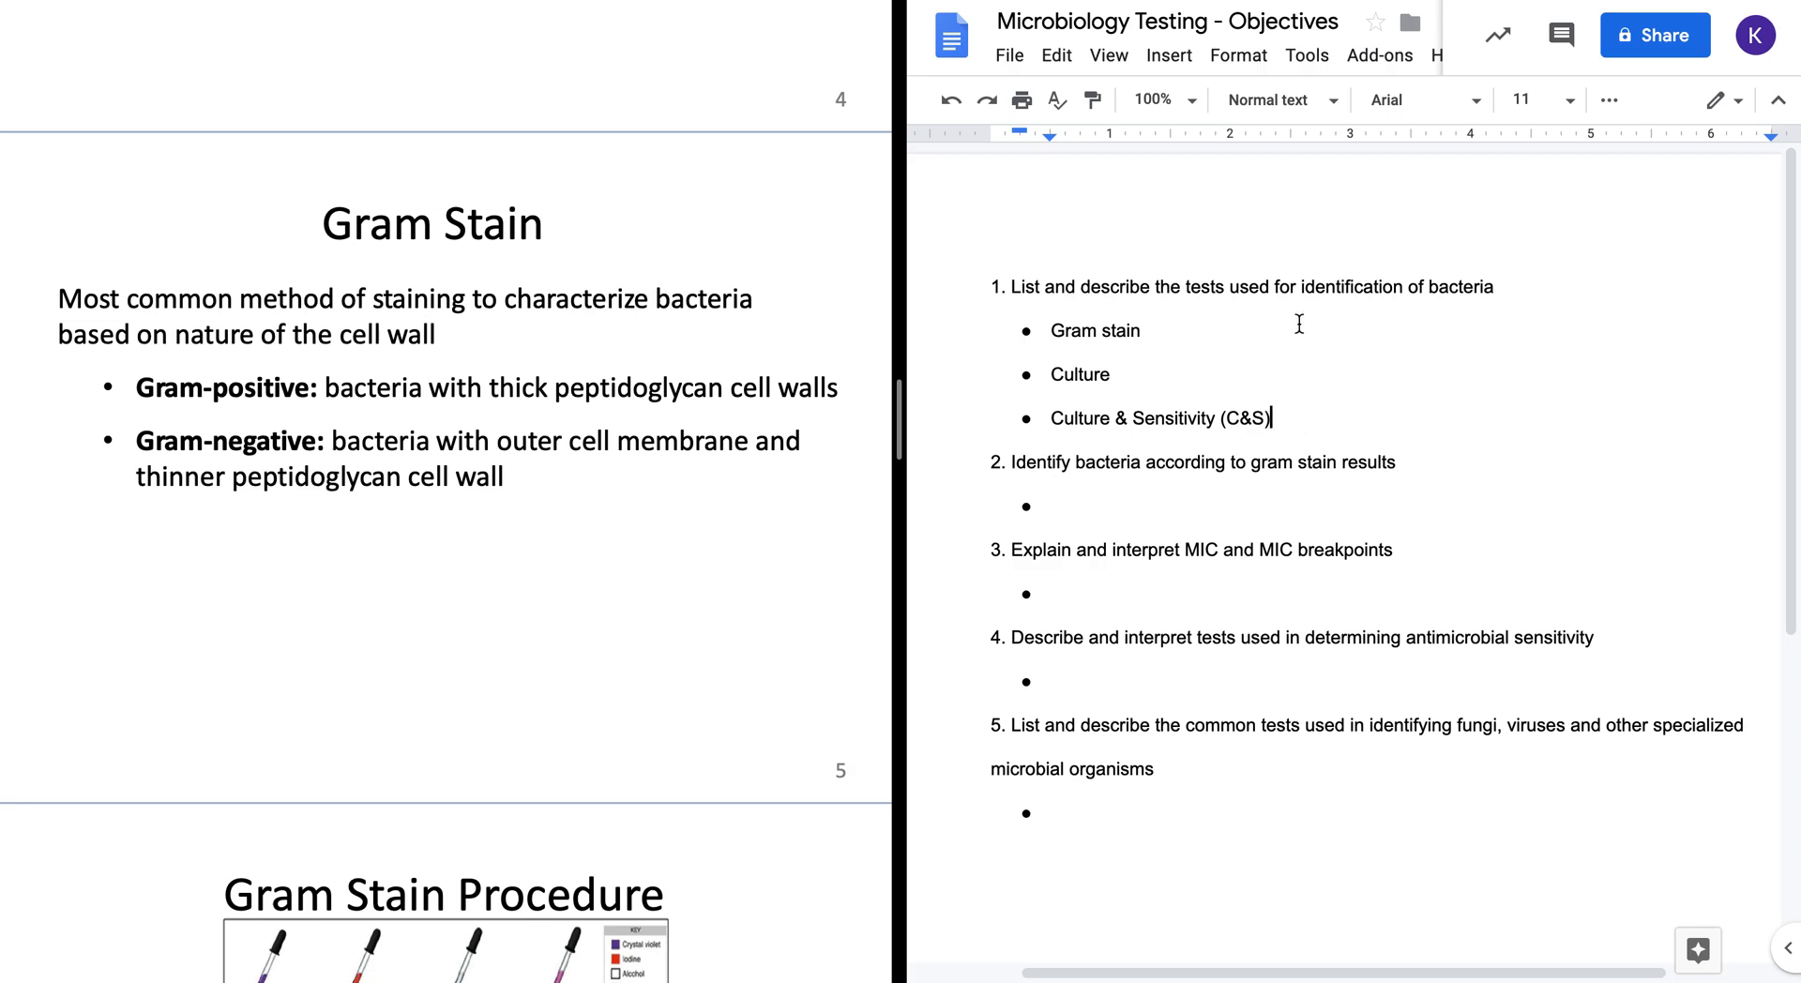
pyautogui.hotkey('ctrl', 'Tab')
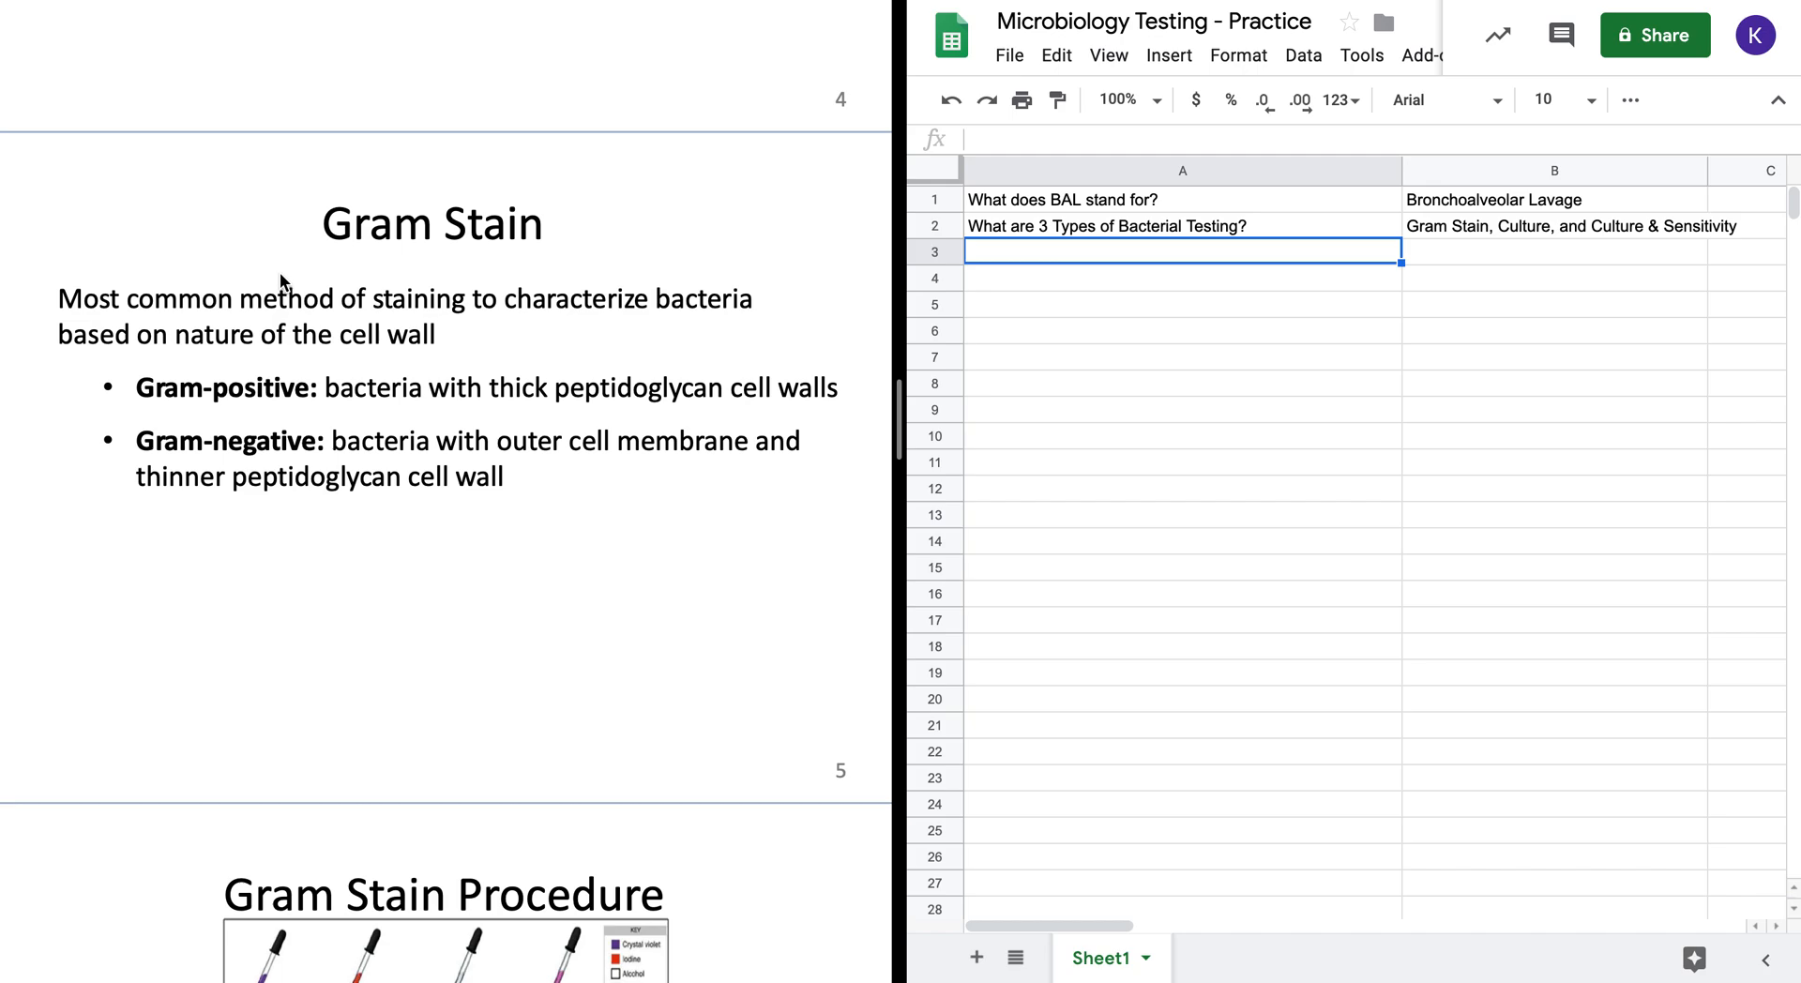
pyautogui.scroll(-2, 279, 274)
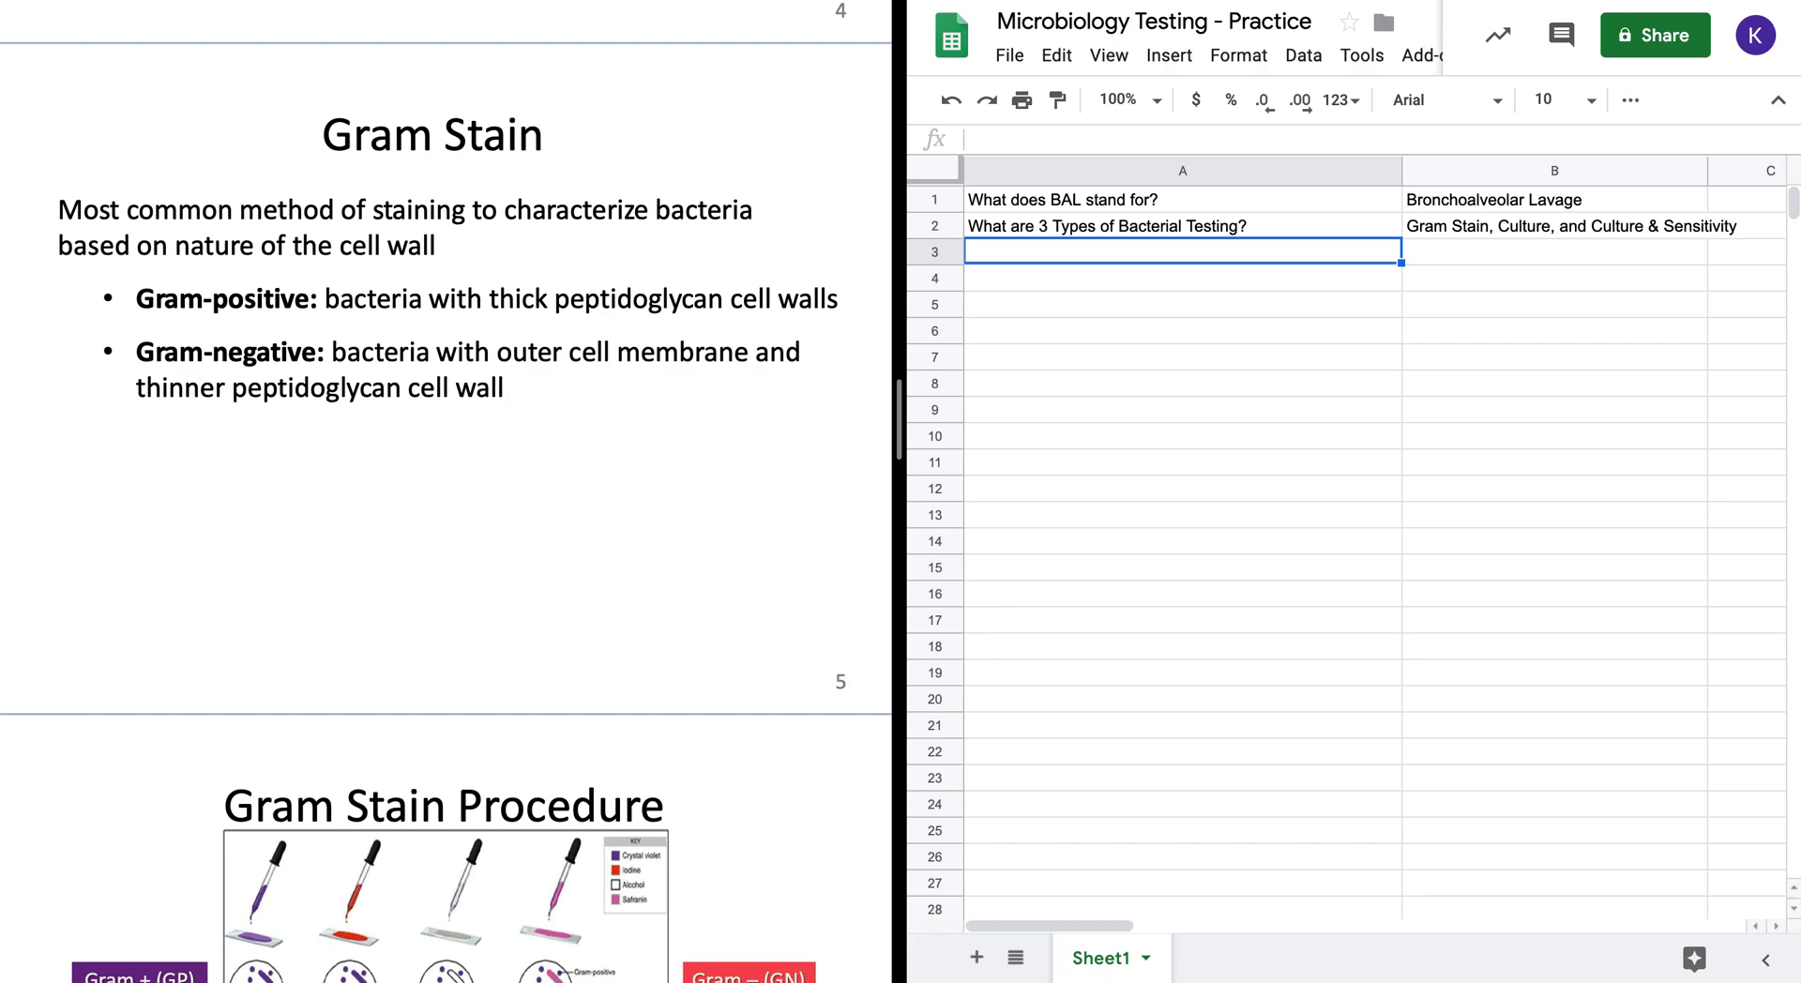
pyautogui.write('What kind o')
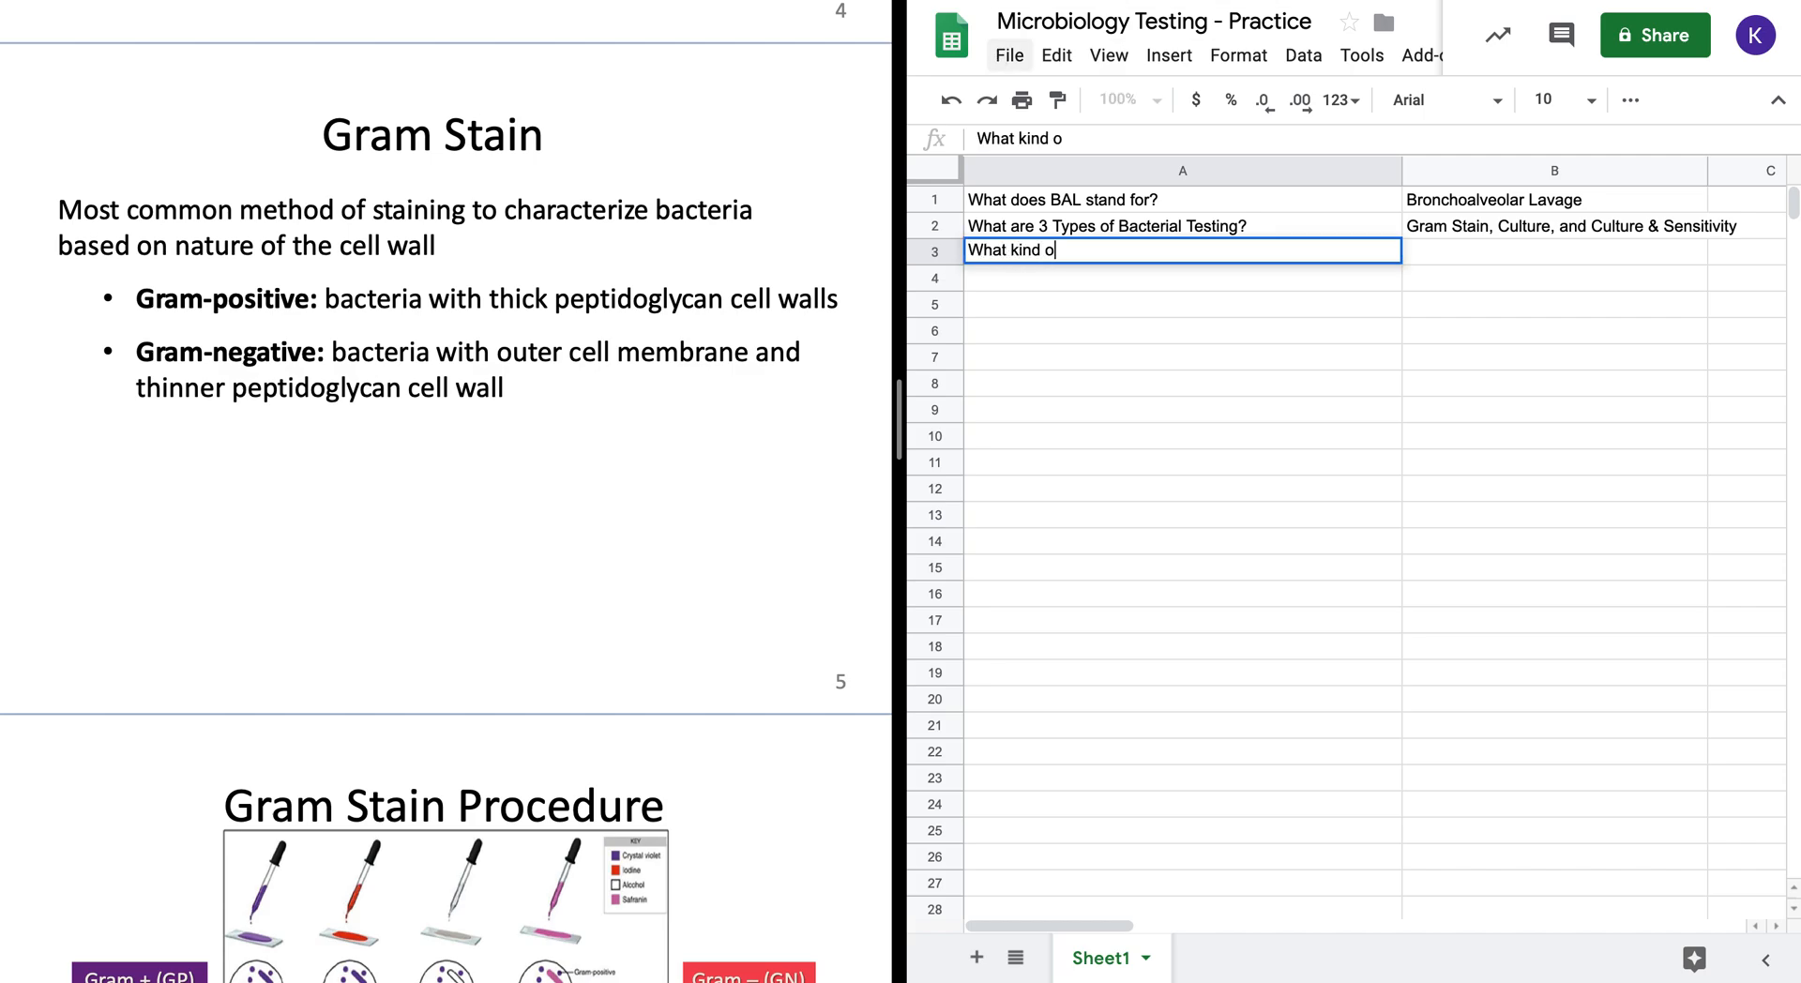
pyautogui.write('f gram stain')
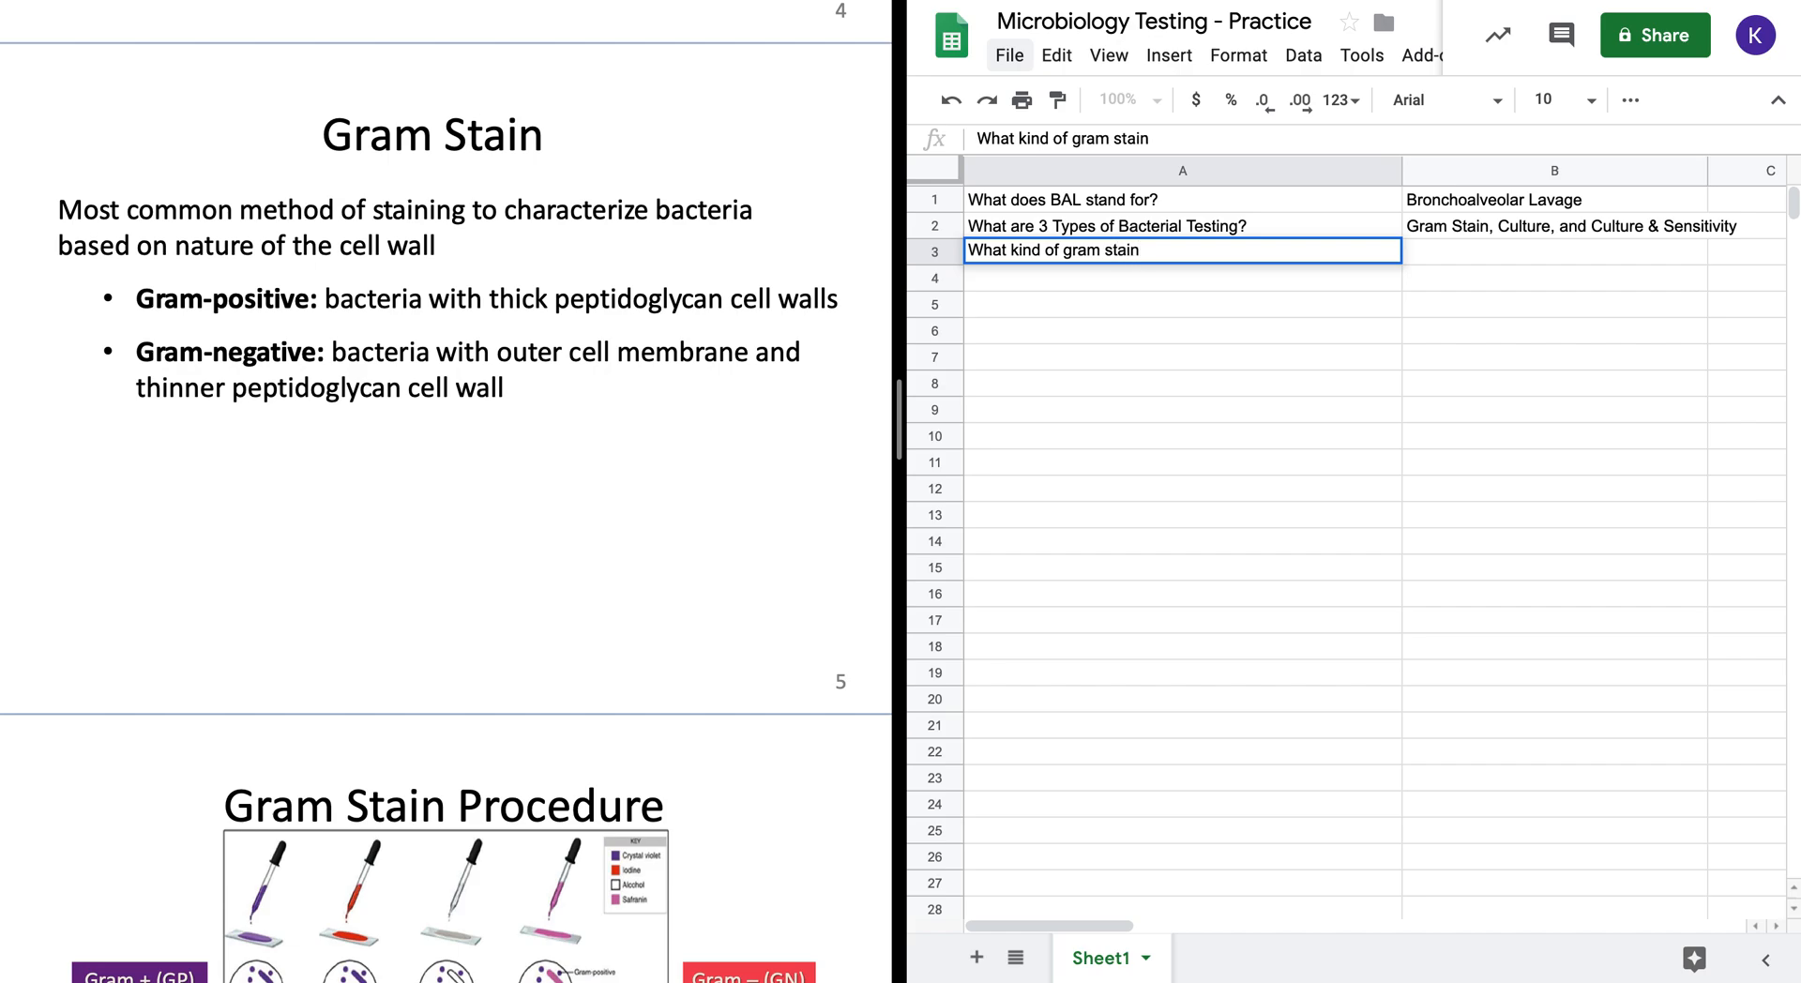
pyautogui.write(' has an outer cell membrane and thinner peptido')
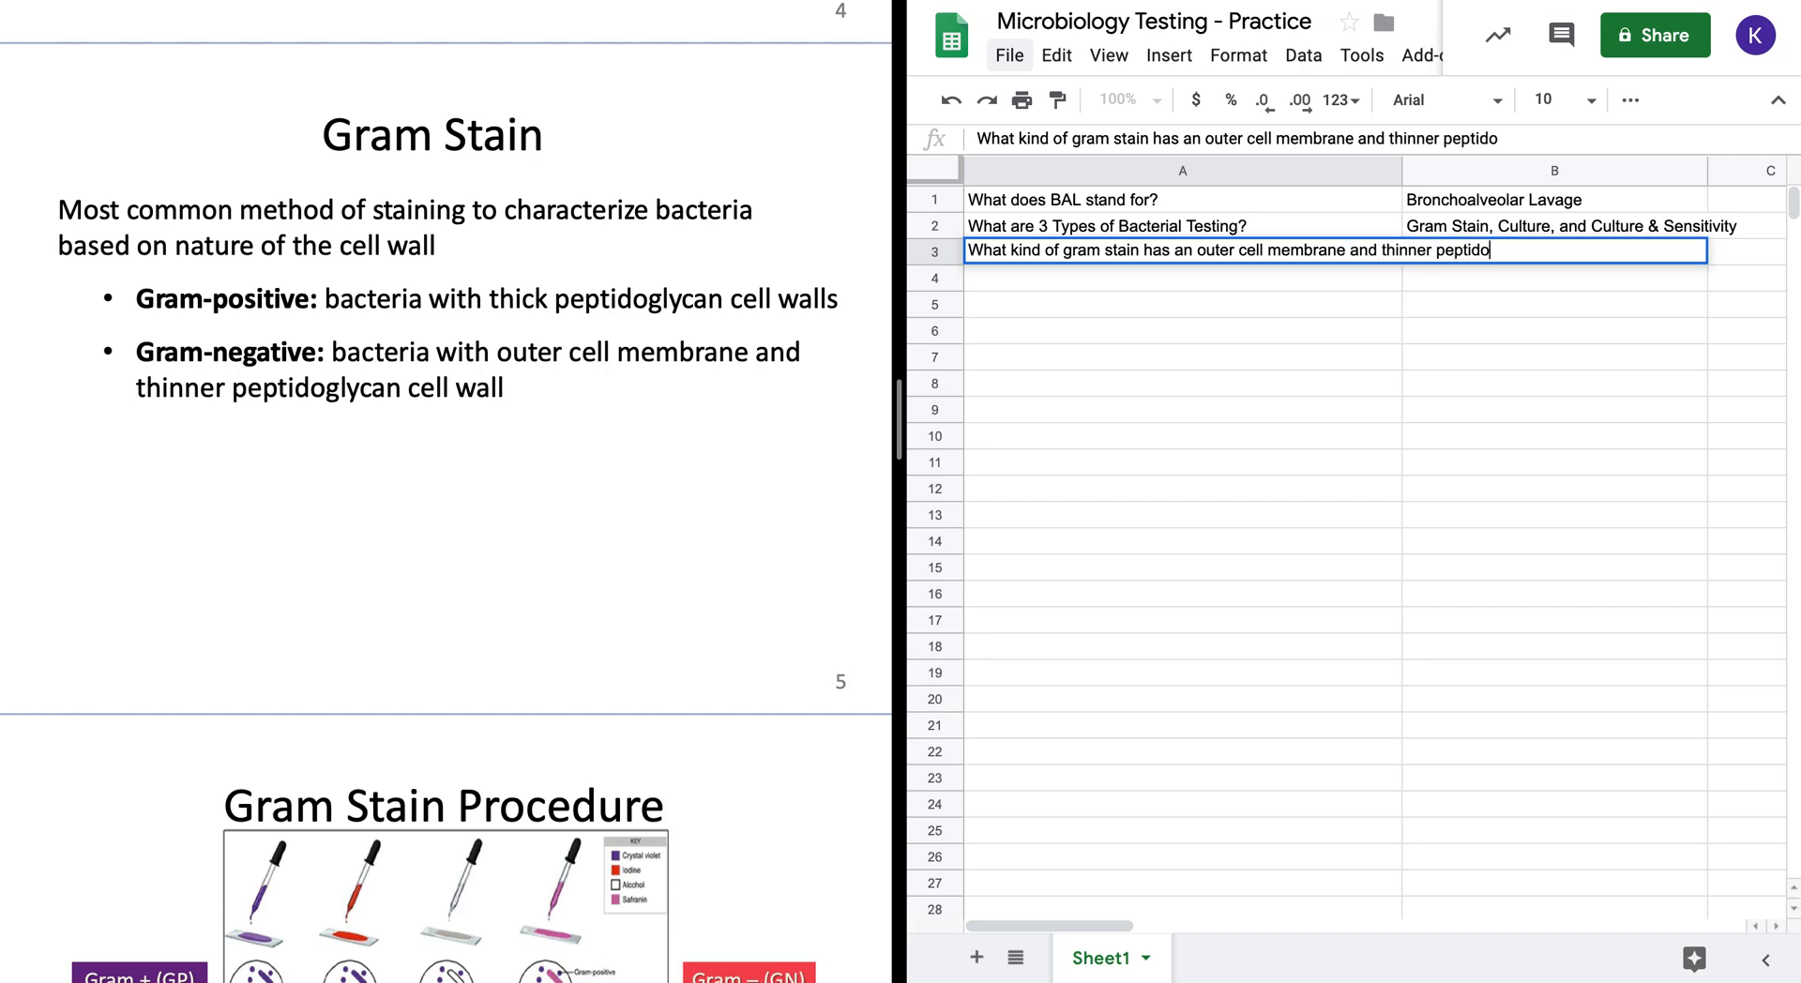
pyautogui.write('glycan cell wall?')
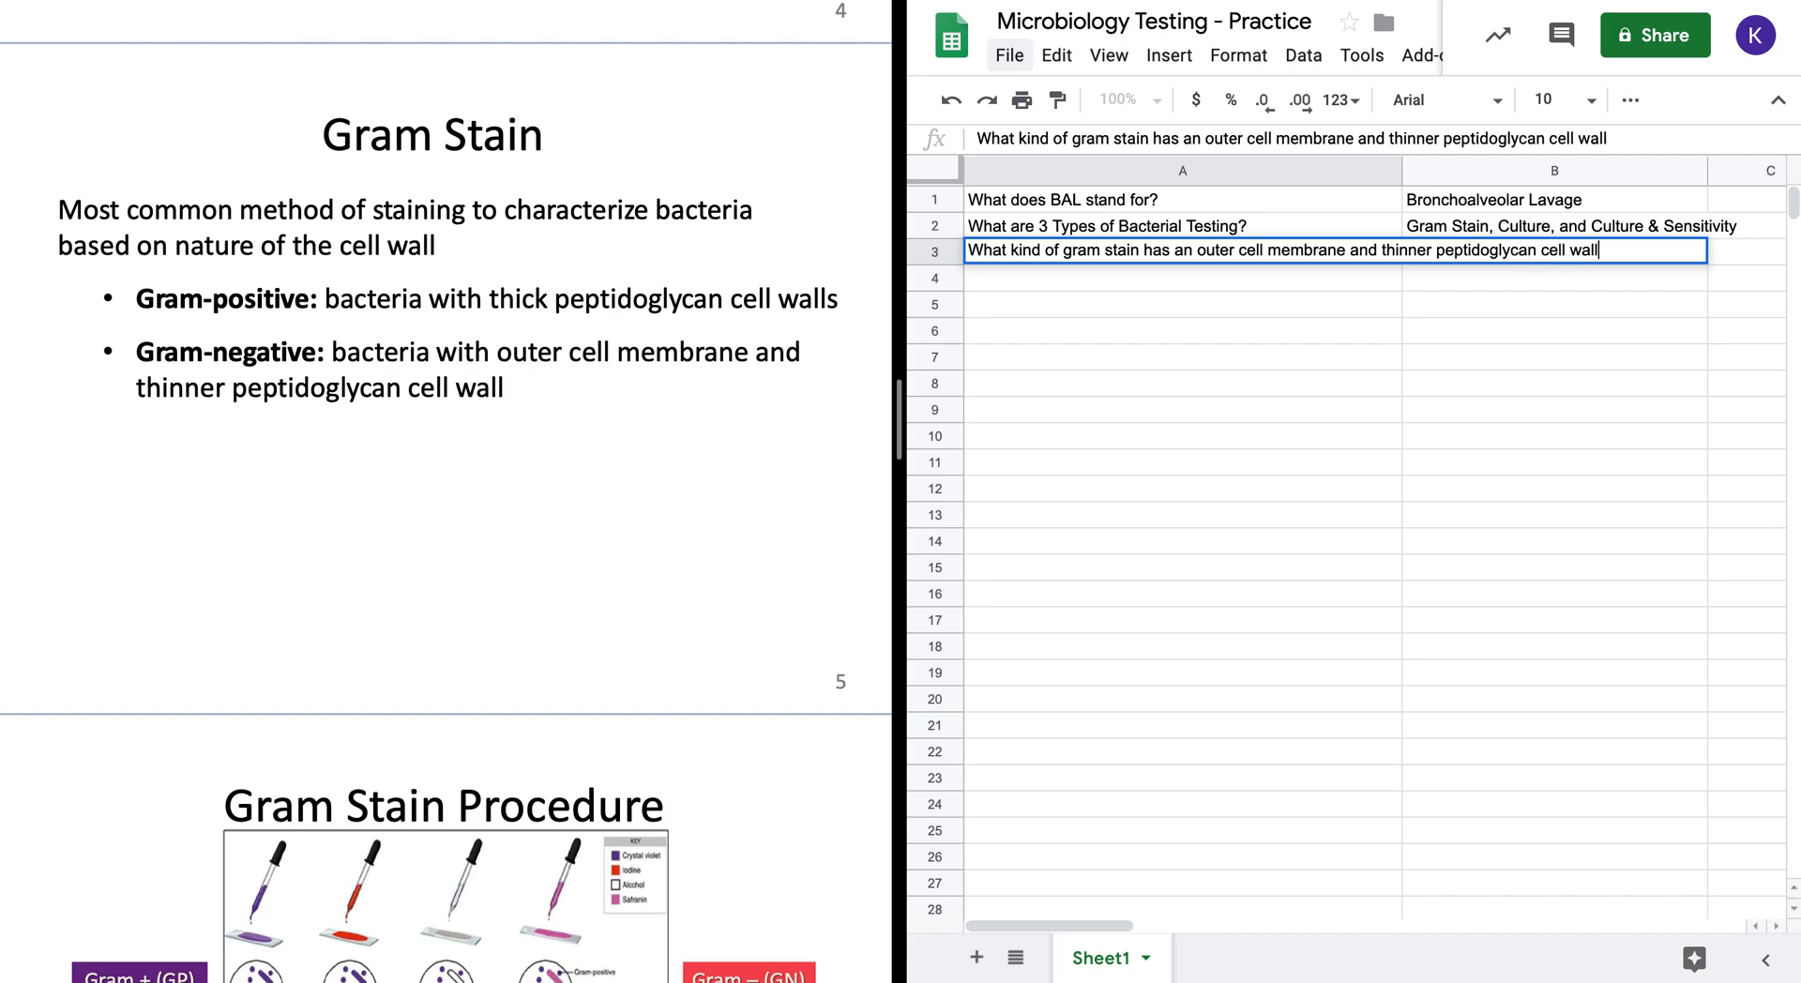
# - Enter the answer "Gram Negative" in cell B3 and select cell A4
pyautogui.press('Return')
pyautogui.press('Tab')
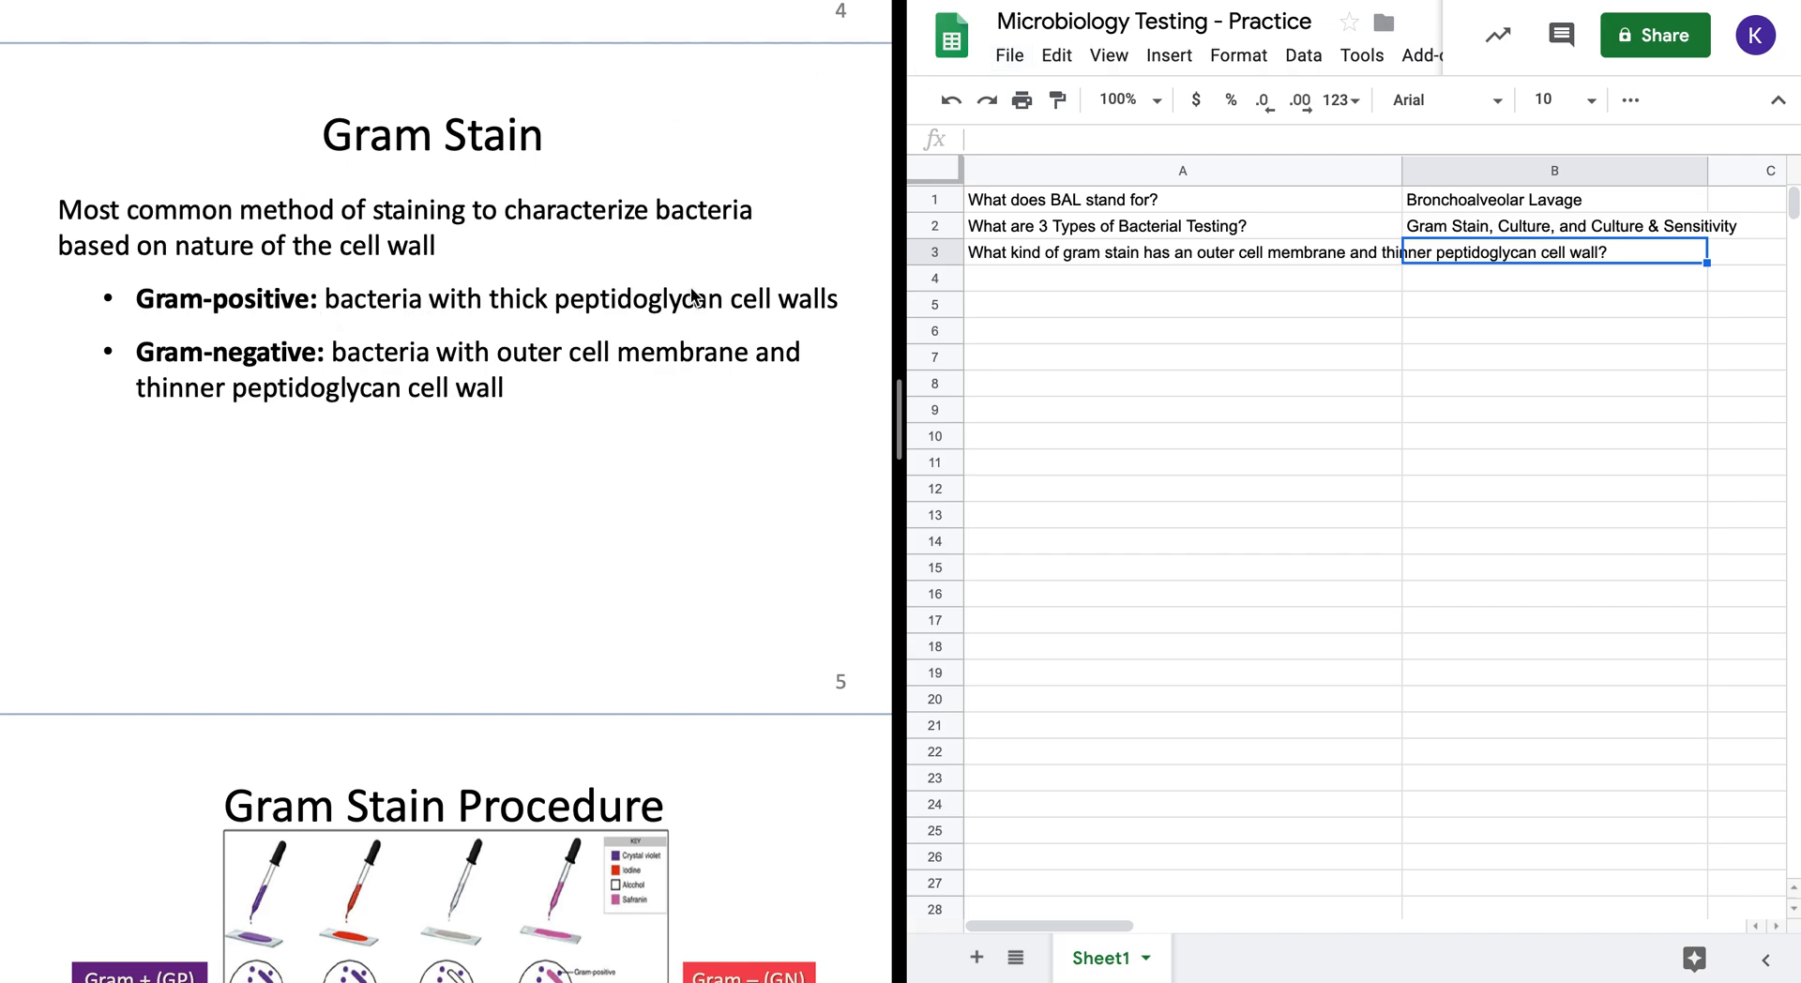
pyautogui.write('Gram Negative')
pyautogui.press('Return')
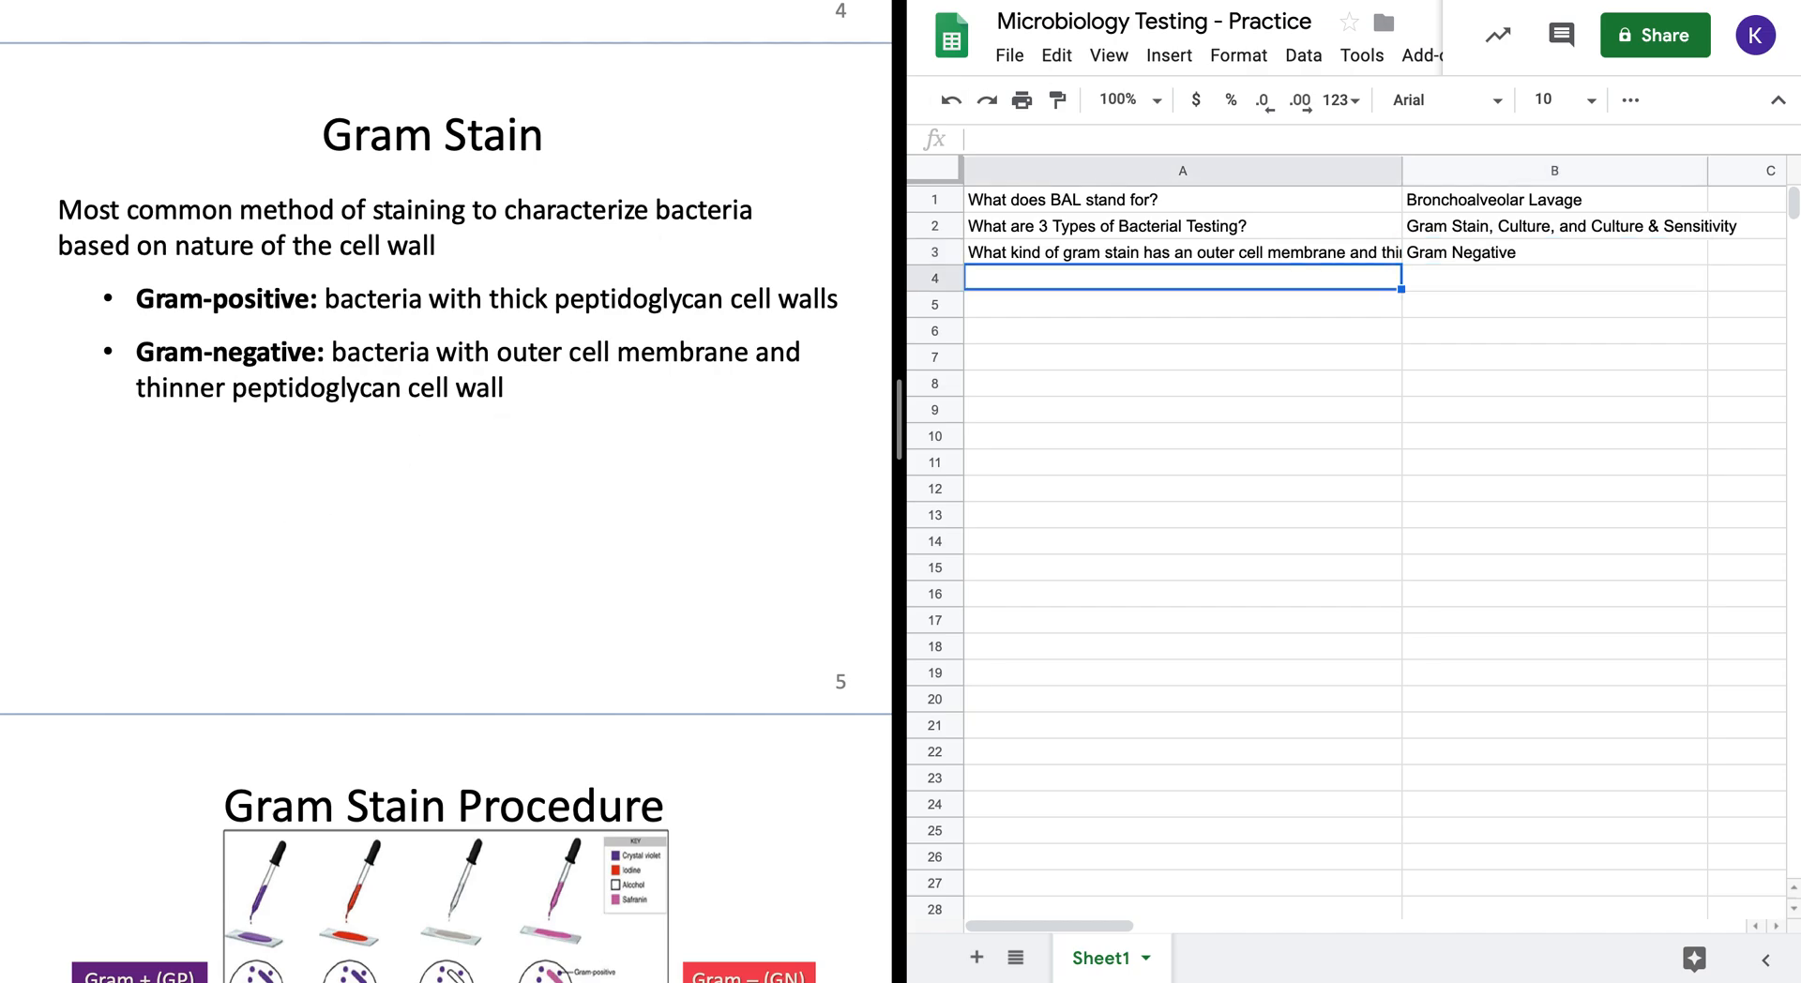
# - Switch to the Objectives document and copy "Gram-positive: bacteria with thick peptidoglycan cell walls" from the slide into the first bullet under objective 2
pyautogui.hotkey('ctrl', 'Tab')
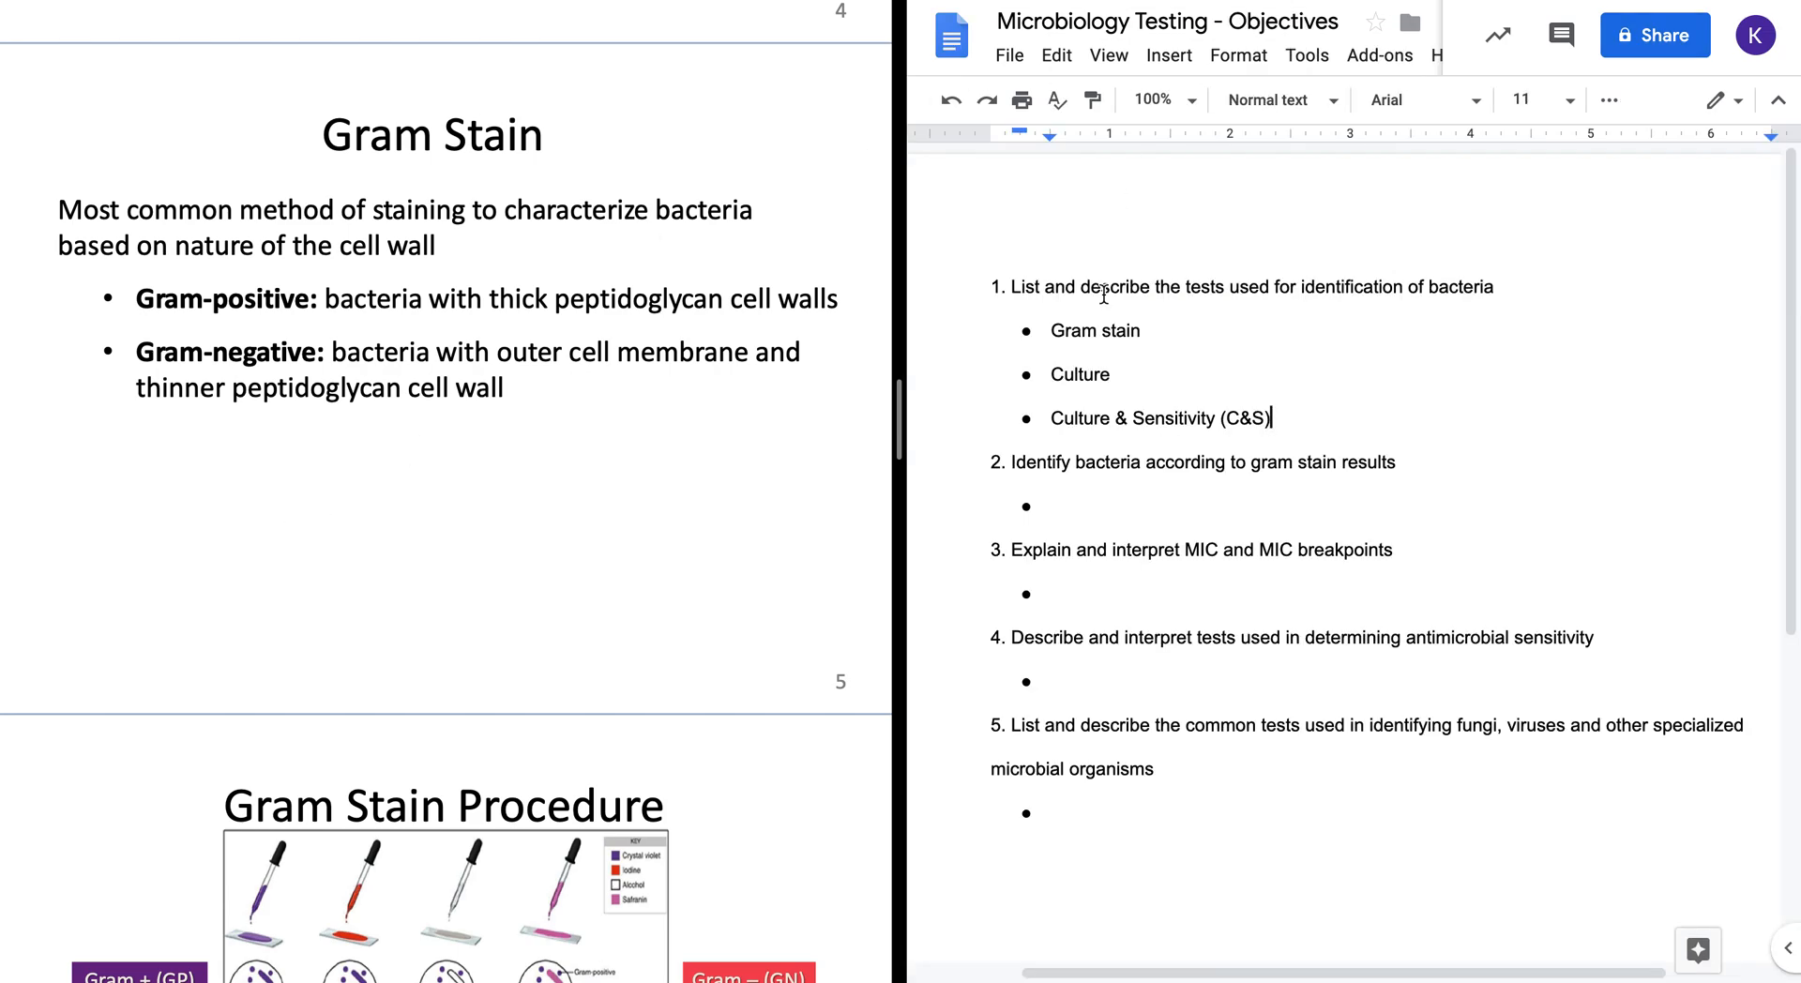
pyautogui.click(1084, 512)
pyautogui.tripleClick(144, 299)
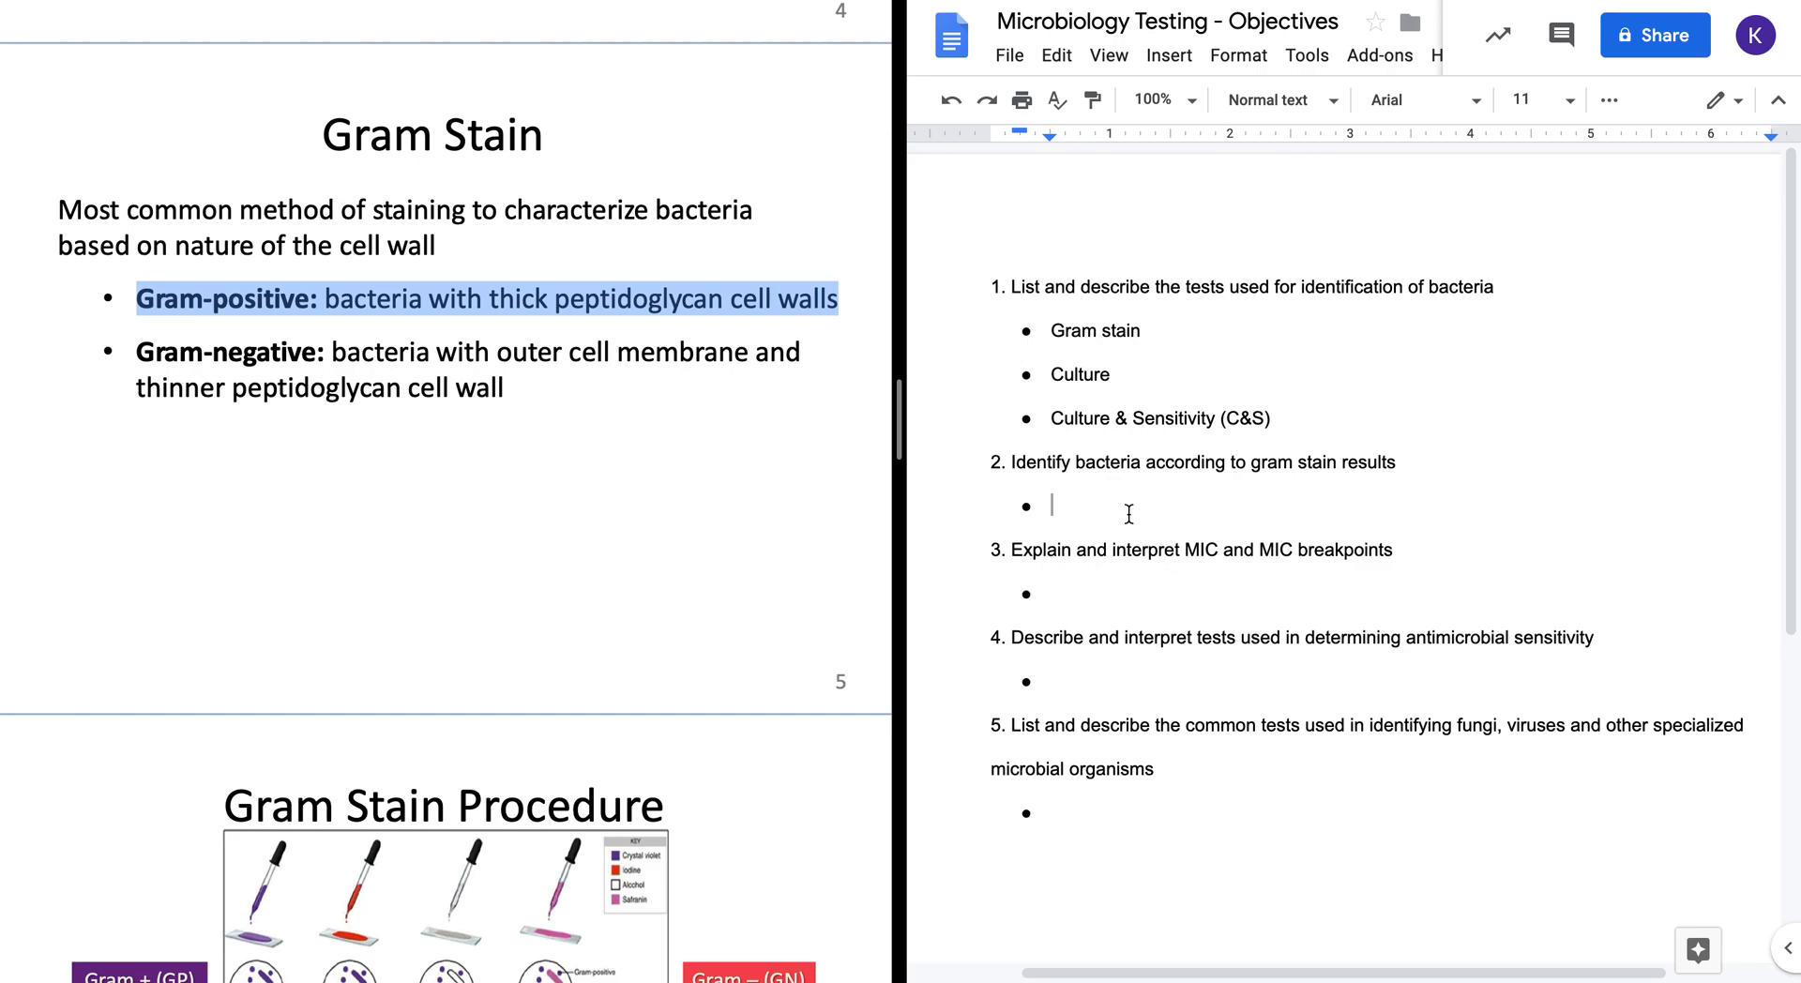
pyautogui.write('Gram-positive: bacteria with thick peptidoglycan cell walls')
pyautogui.press('BackSpace')
pyautogui.press('BackSpace')
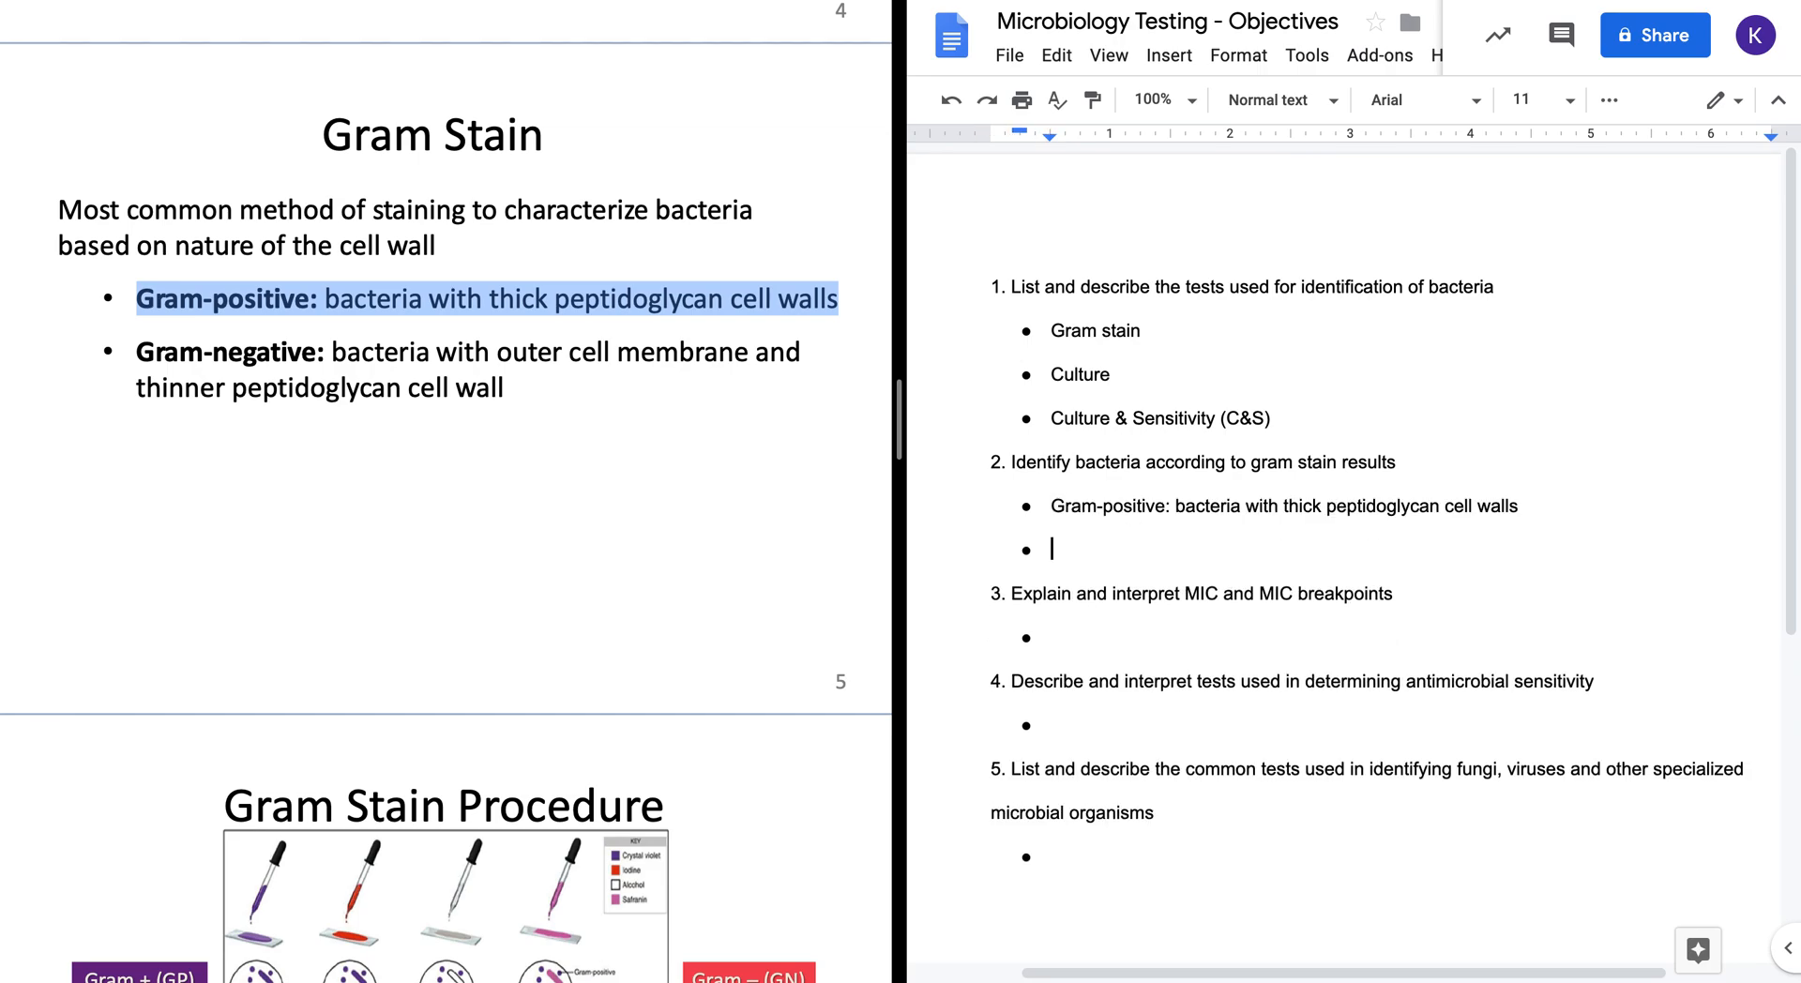
# - Copy "Gram-negative: bacteria with outer cell membrane and thinner peptidoglycan cell wall" from the slide into the second bullet under objective 2
pyautogui.click(567, 484)
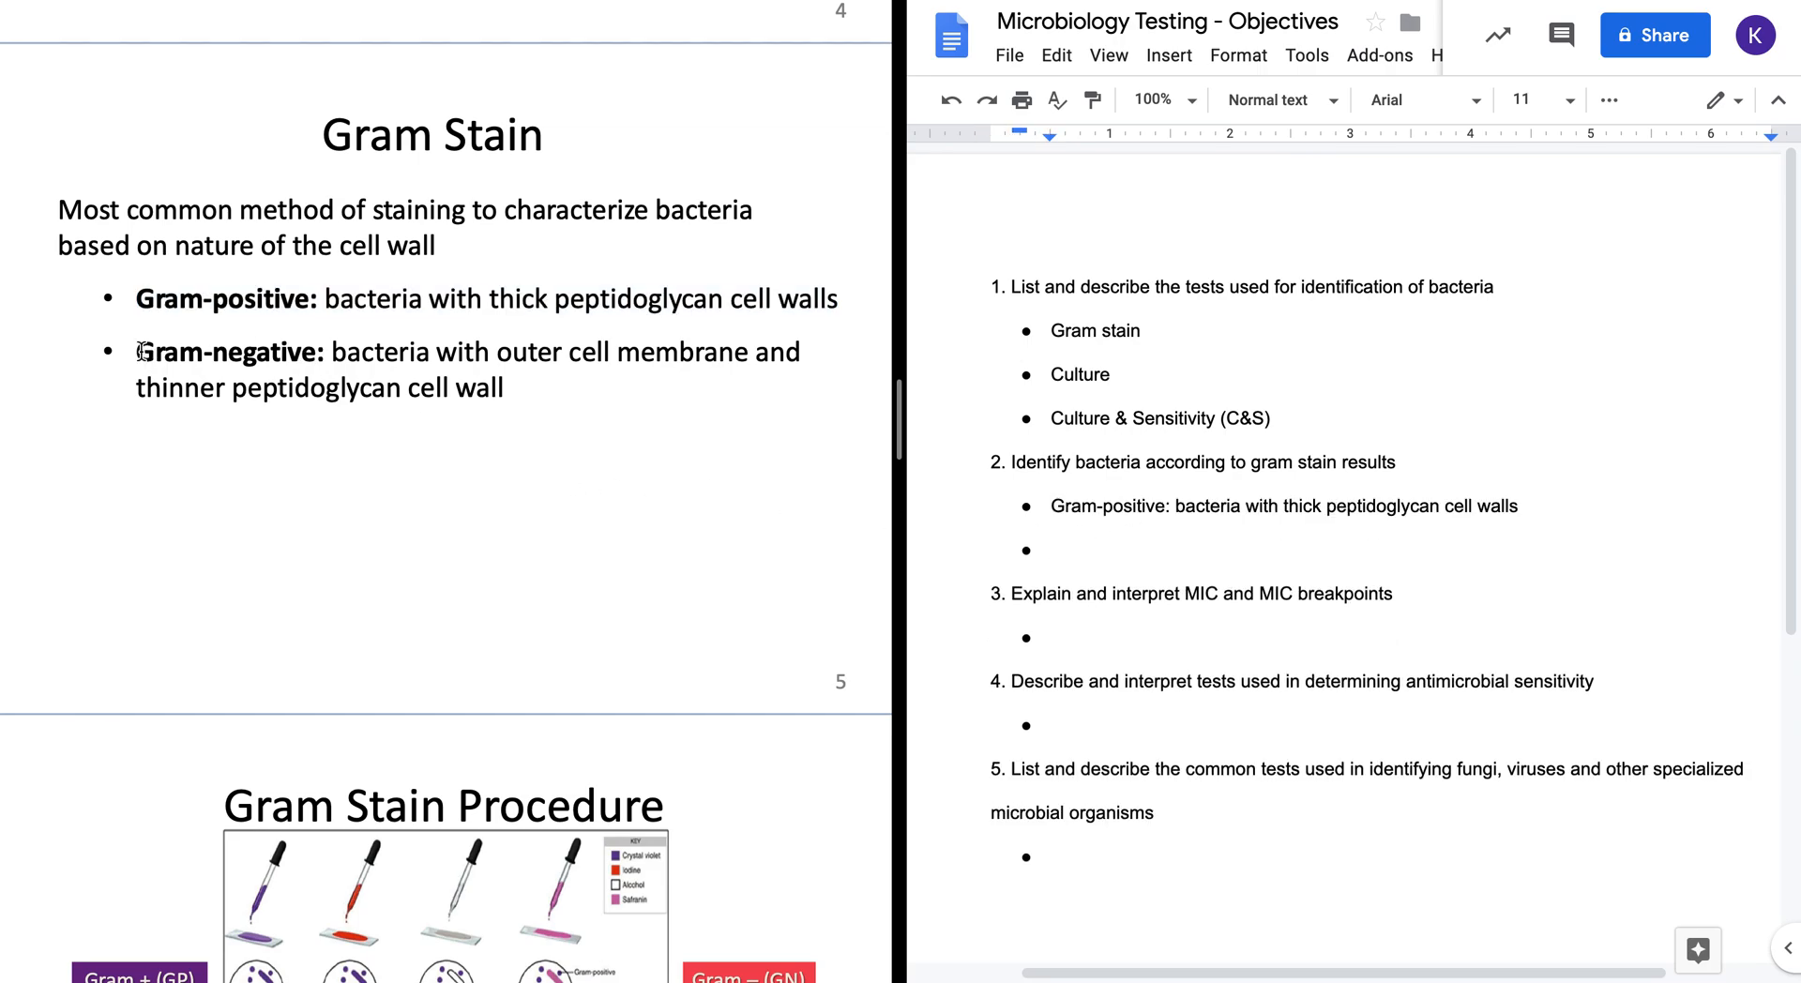
pyautogui.moveTo(139, 353); pyautogui.dragTo(582, 387)
pyautogui.press('super+c')
pyautogui.click(1235, 550)
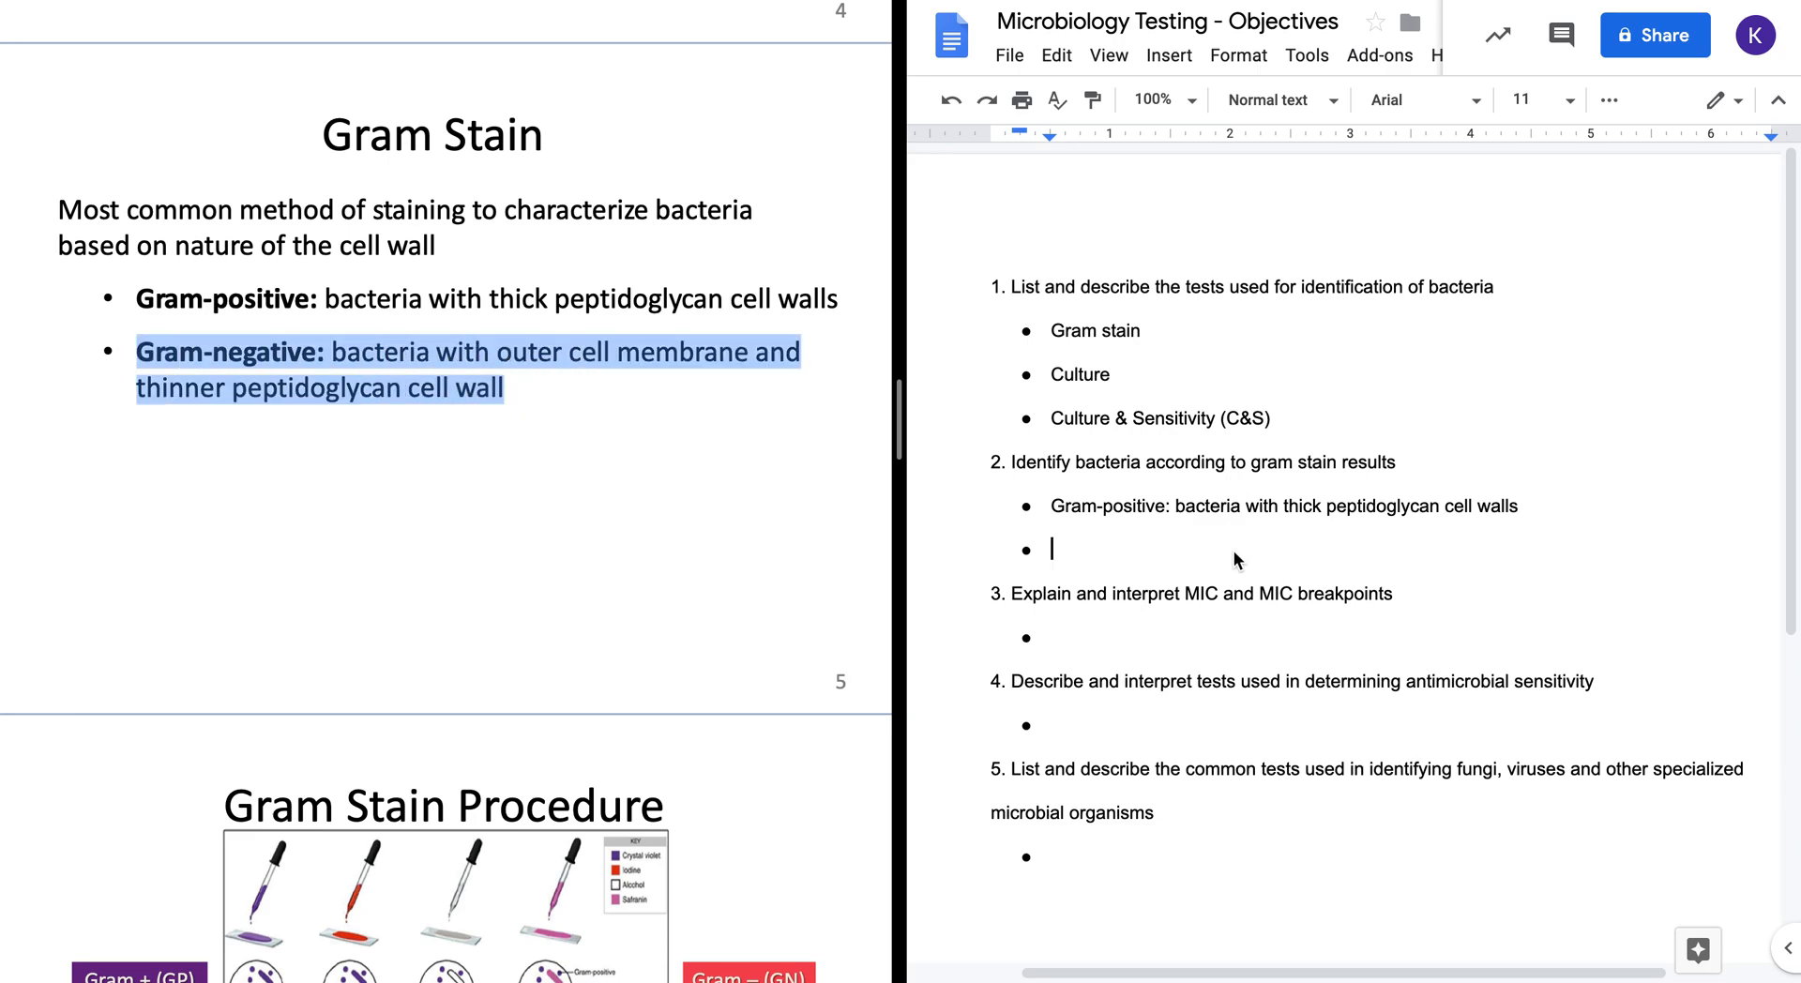
pyautogui.press('super+v')
pyautogui.press('BackSpace')
pyautogui.press('BackSpace')
pyautogui.press('BackSpace')
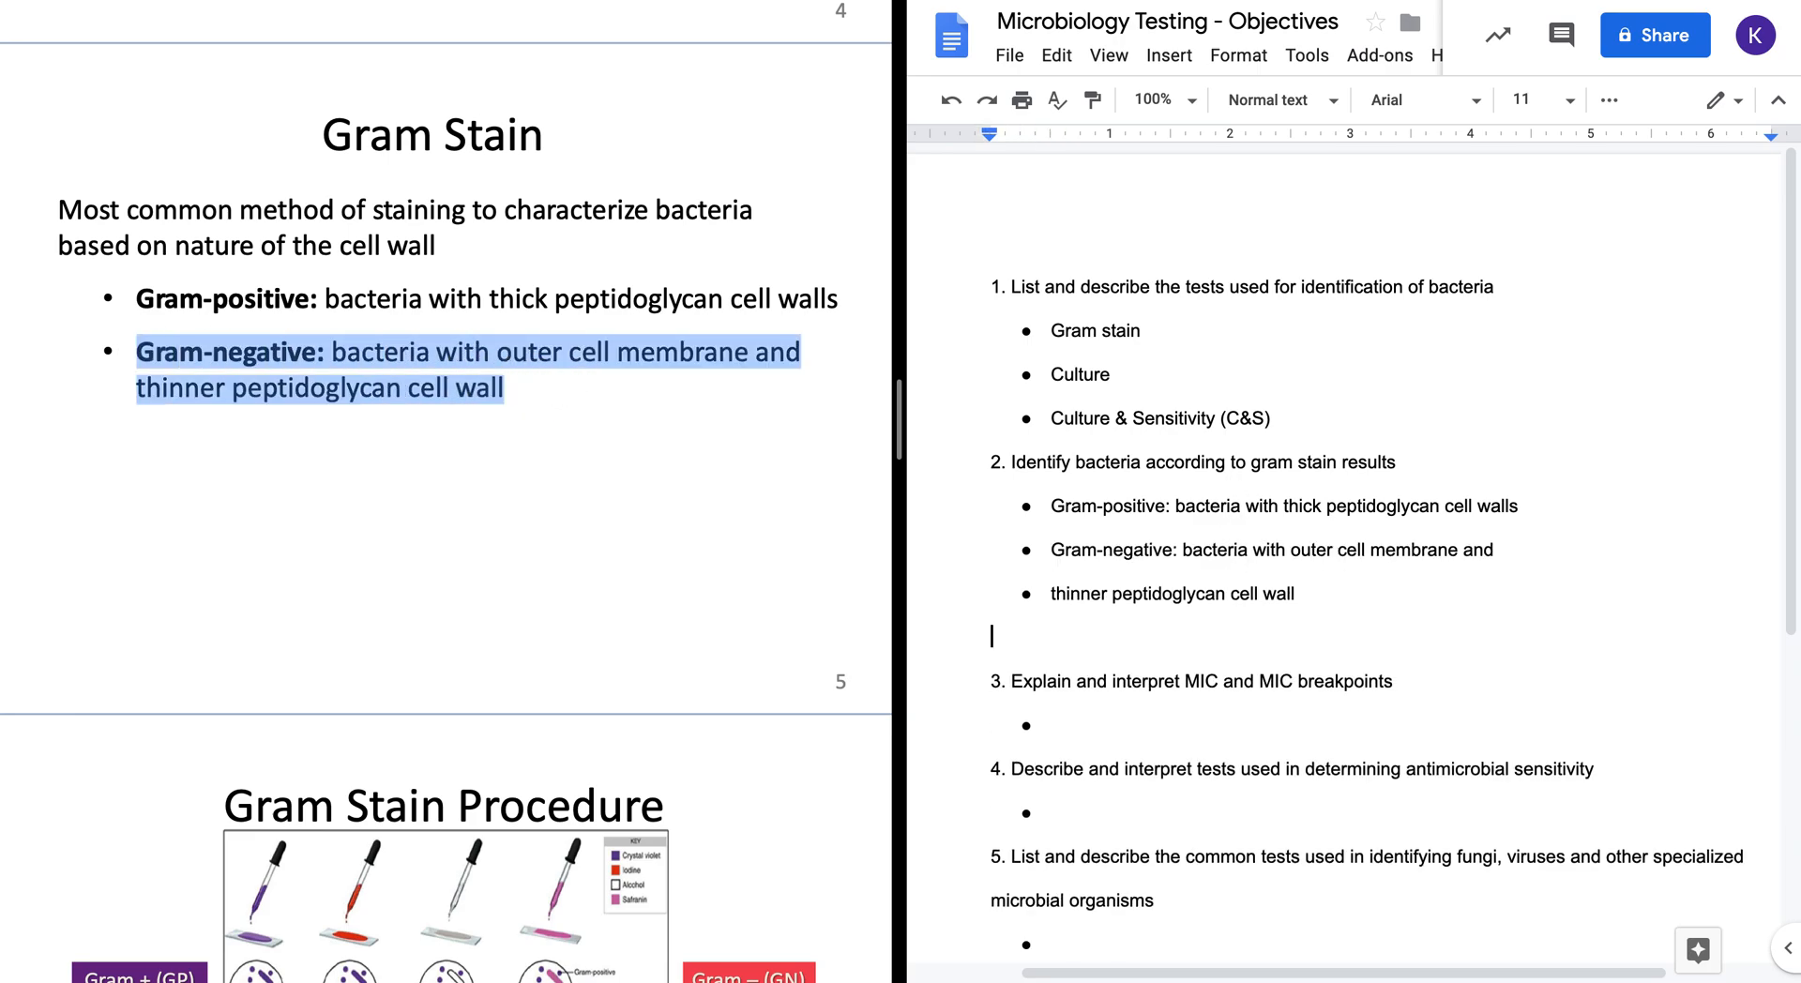
# - Join the split Gram-negative definition into a single bullet under objective 2, leaving no blank line before objective 3
pyautogui.click(1054, 594)
pyautogui.press('BackSpace')
pyautogui.press('BackSpace')
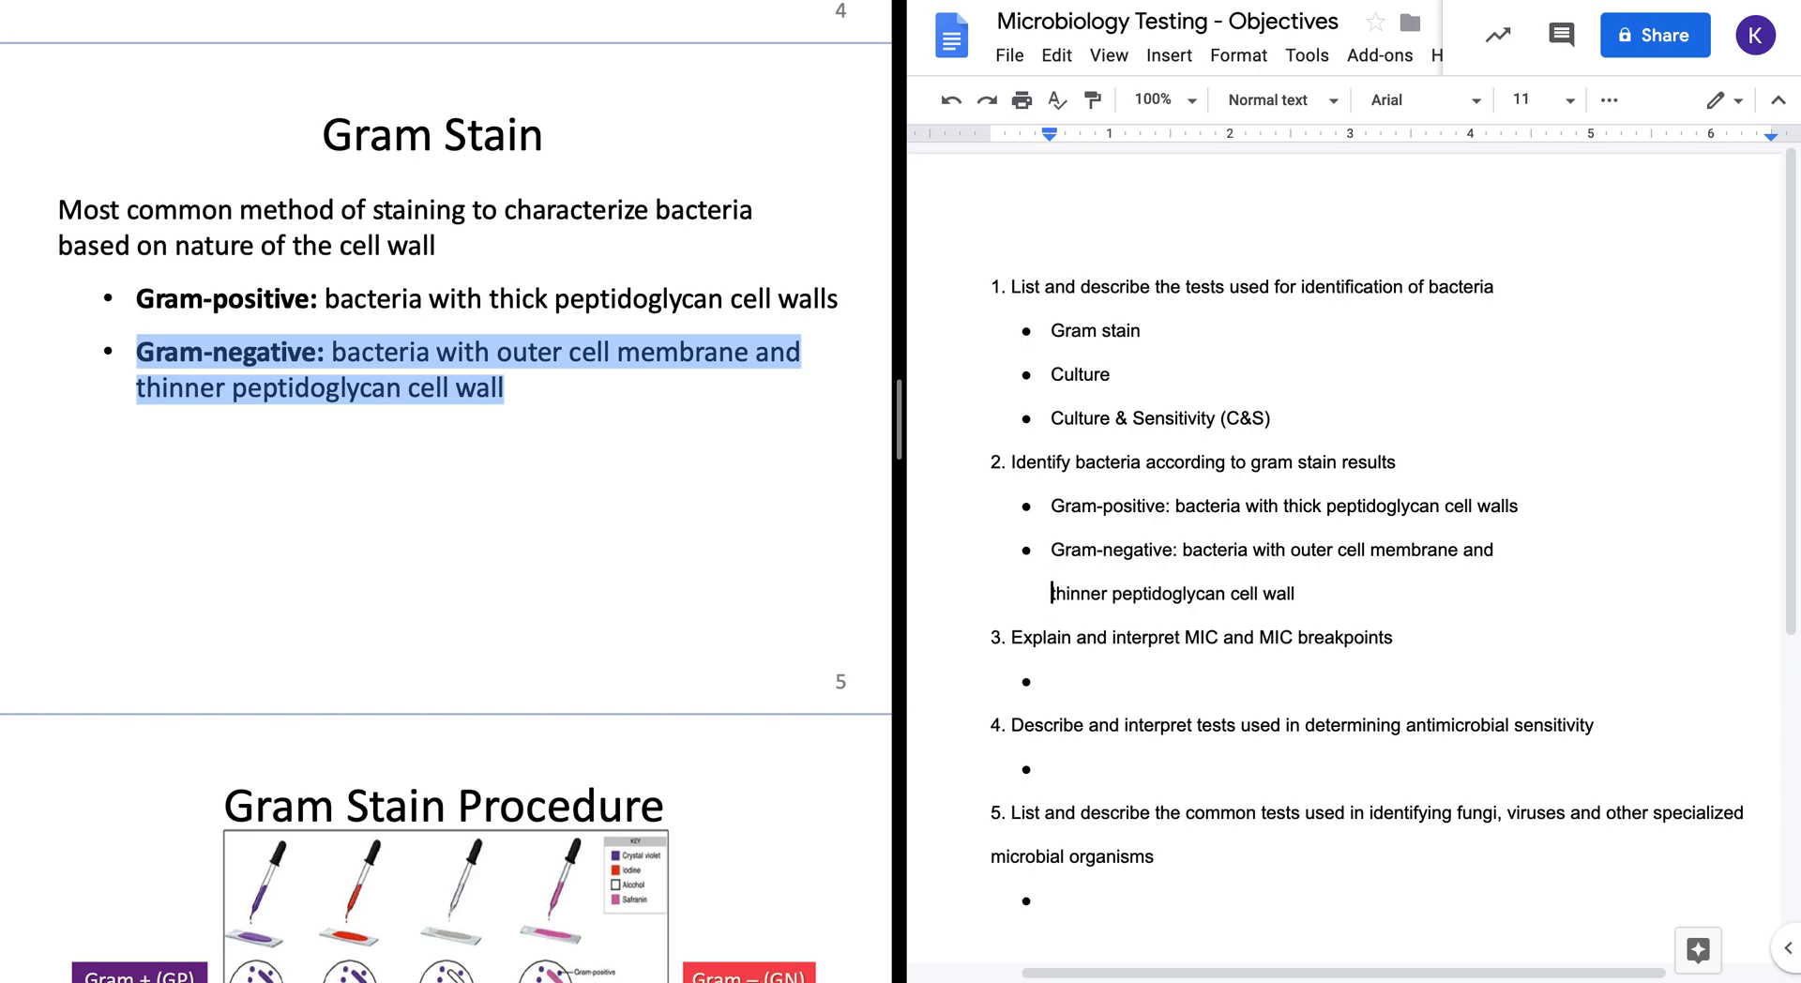
pyautogui.click(1091, 645)
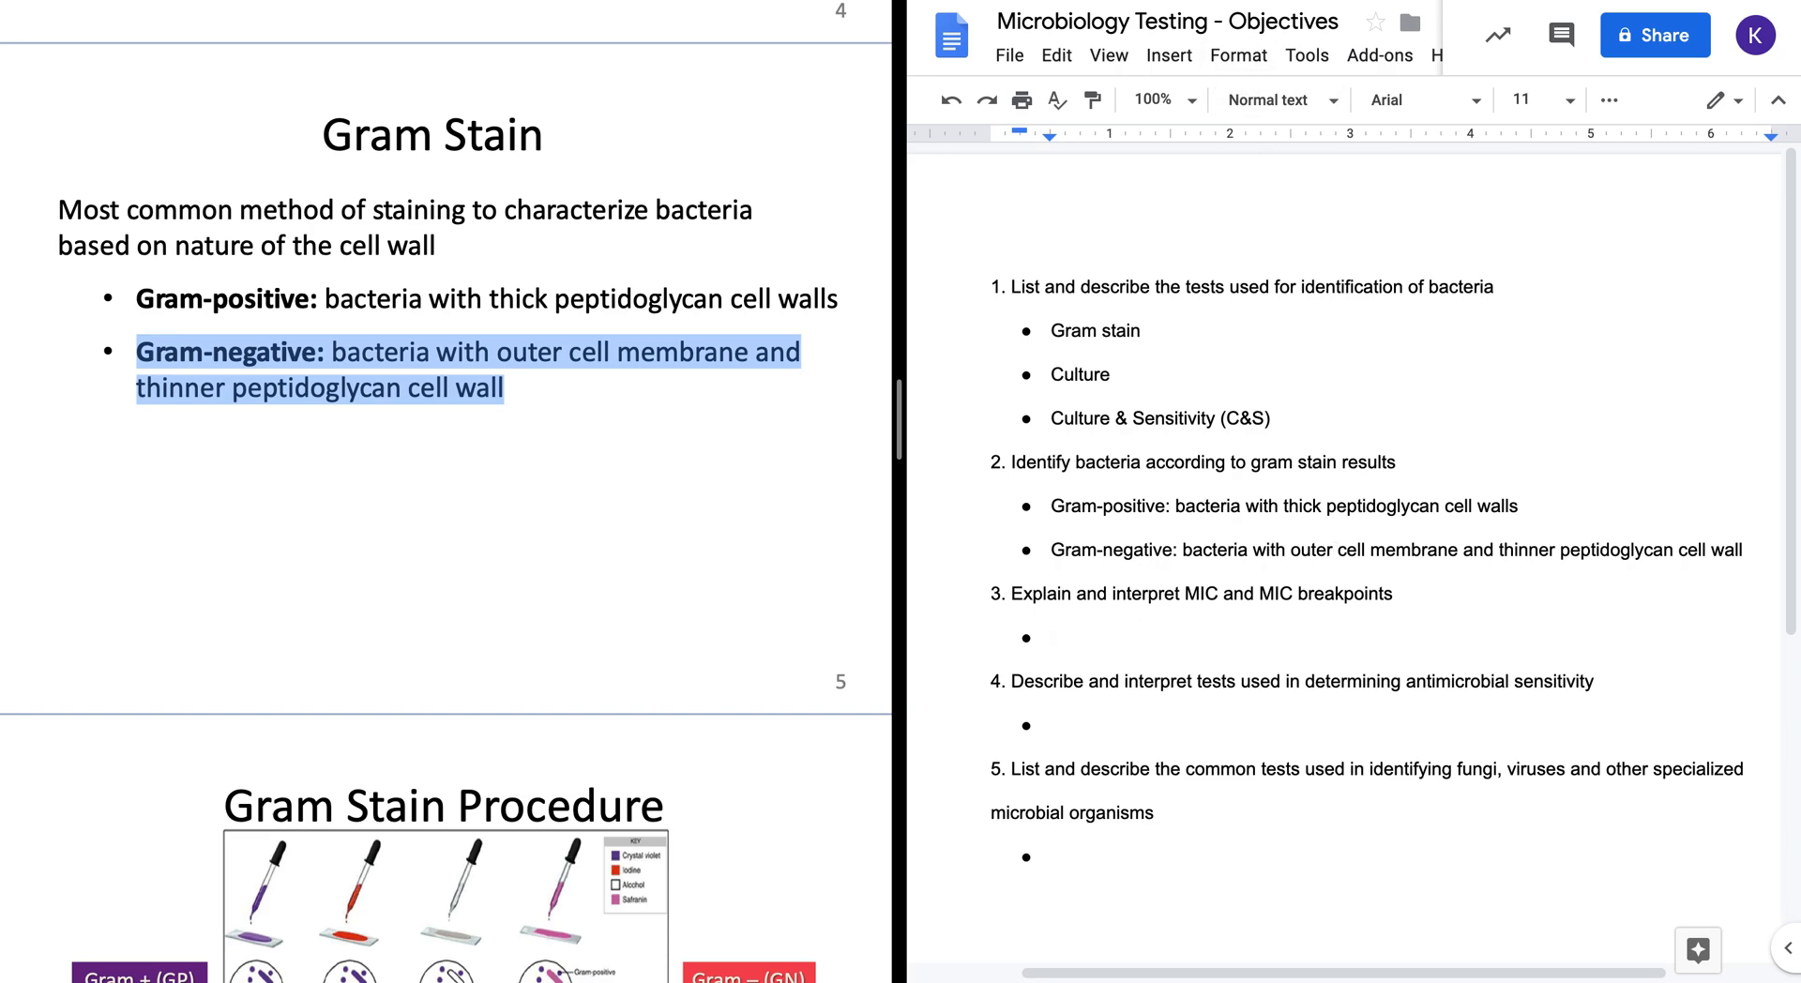
# - Switch to the Practice sheet and enter the question "What color do gram positive bacteria produce?" in cell A4, based on the Gram Stain Procedure slide
pyautogui.hotkey('ctrl', 'Tab')
pyautogui.scroll(-3, 604, 453)
pyautogui.click(588, 385)
pyautogui.scroll(-6, 587, 384)
pyautogui.scroll(-1, 587, 384)
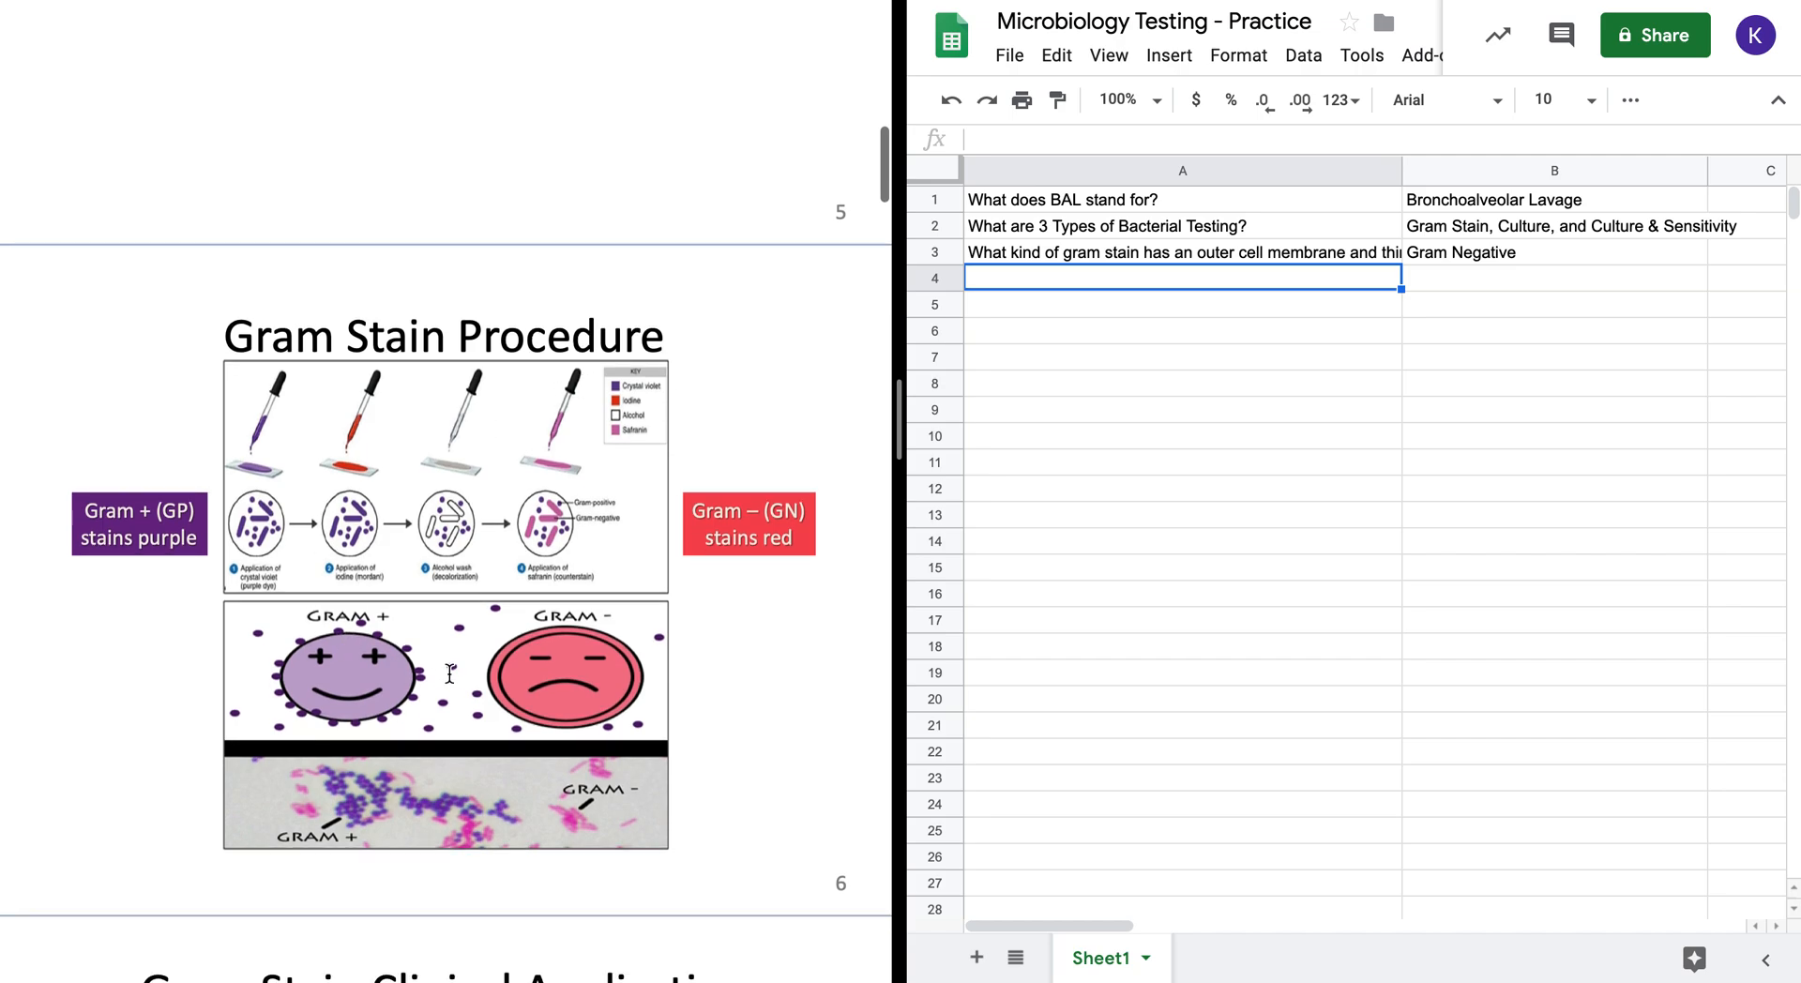
pyautogui.scroll(-3, 561, 530)
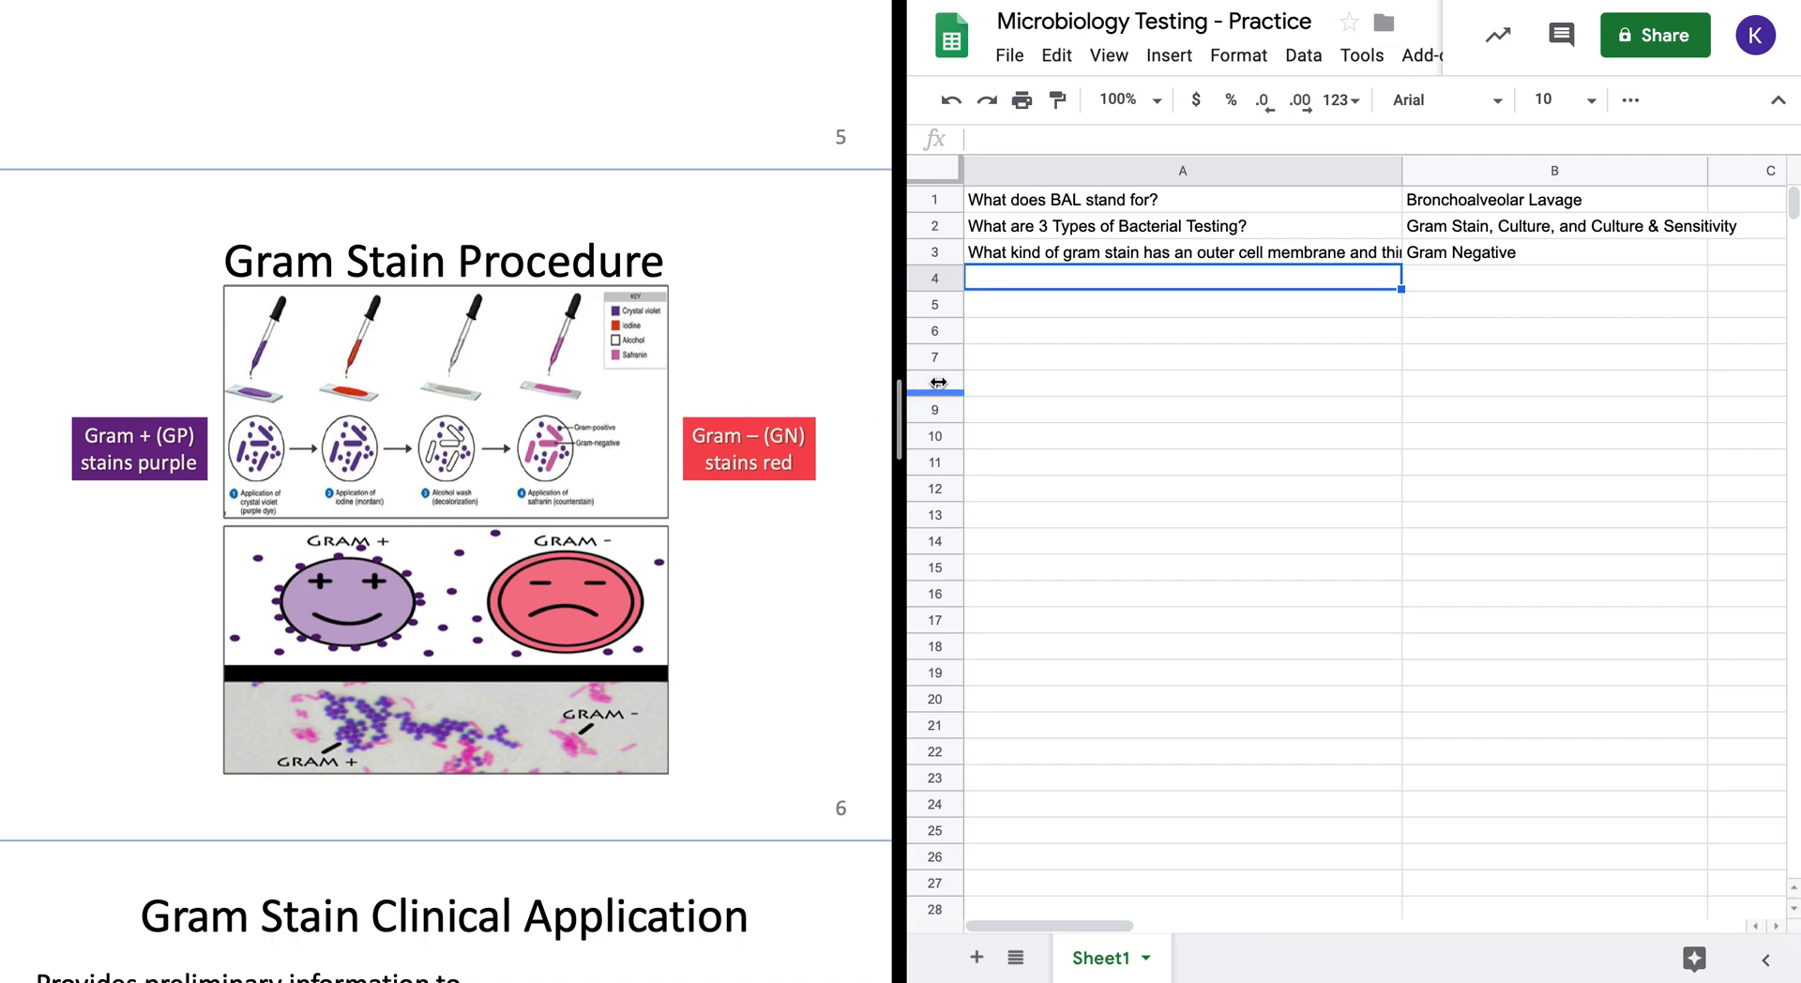
pyautogui.doubleClick(1062, 276)
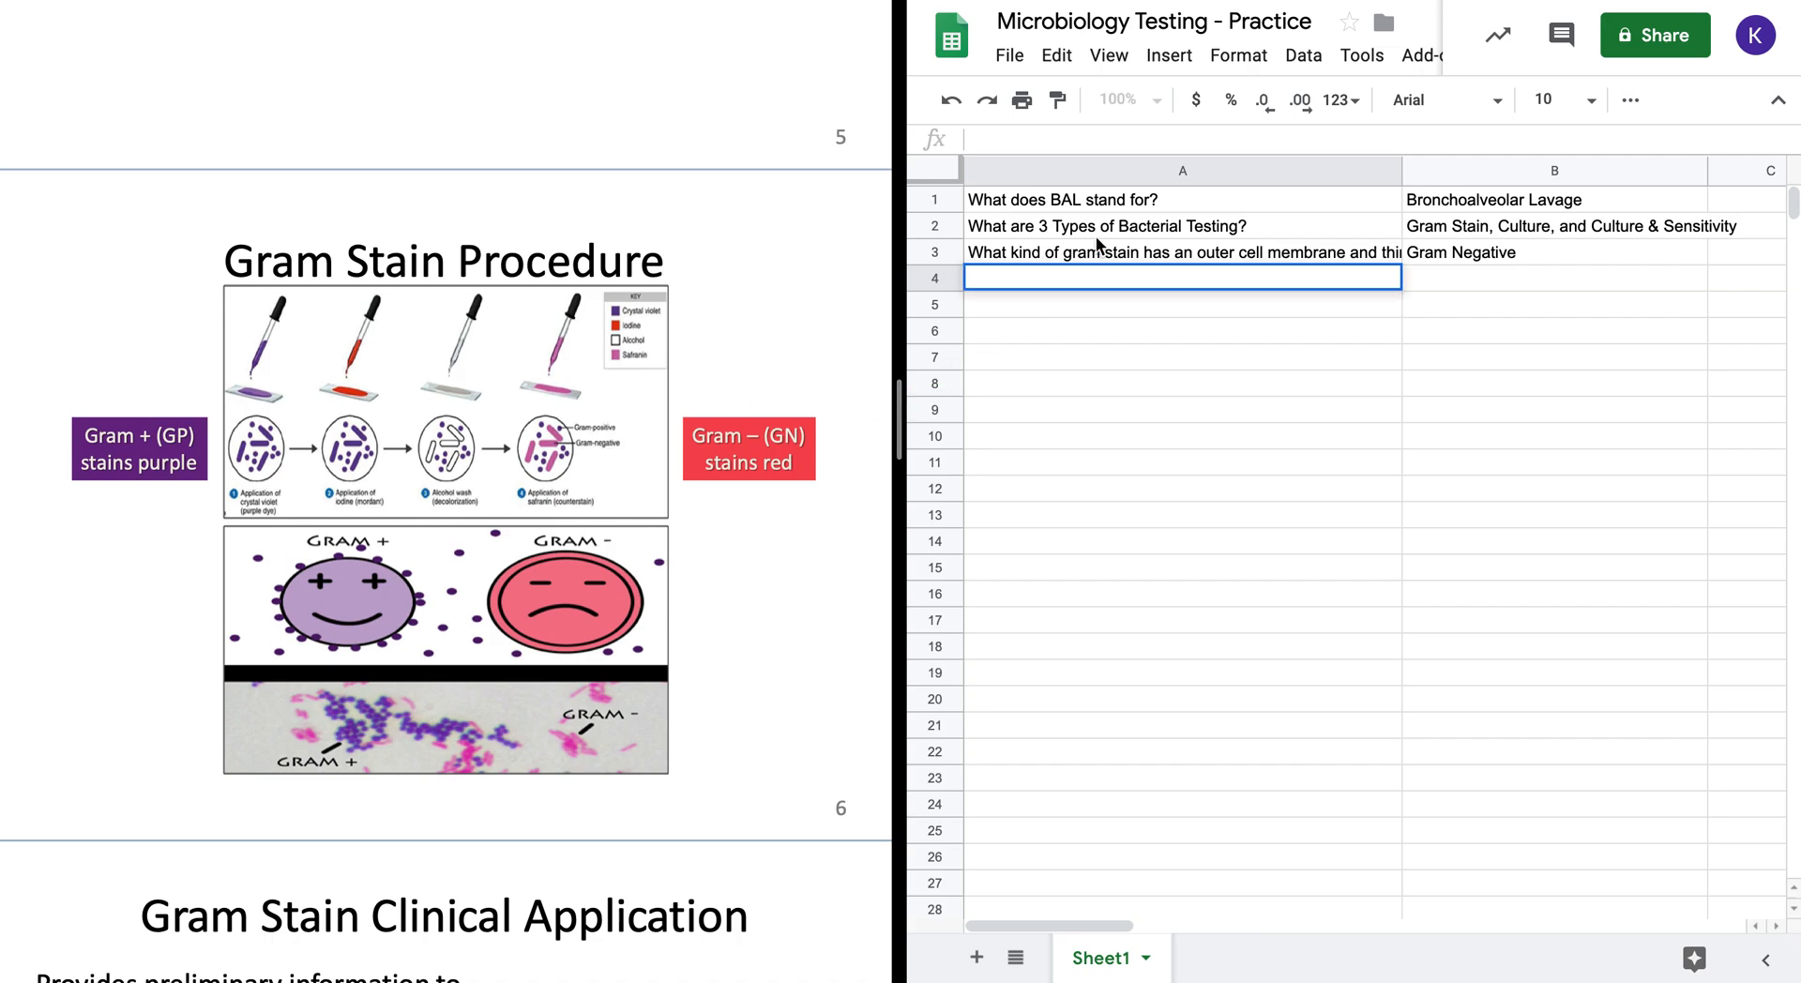
pyautogui.write('What color')
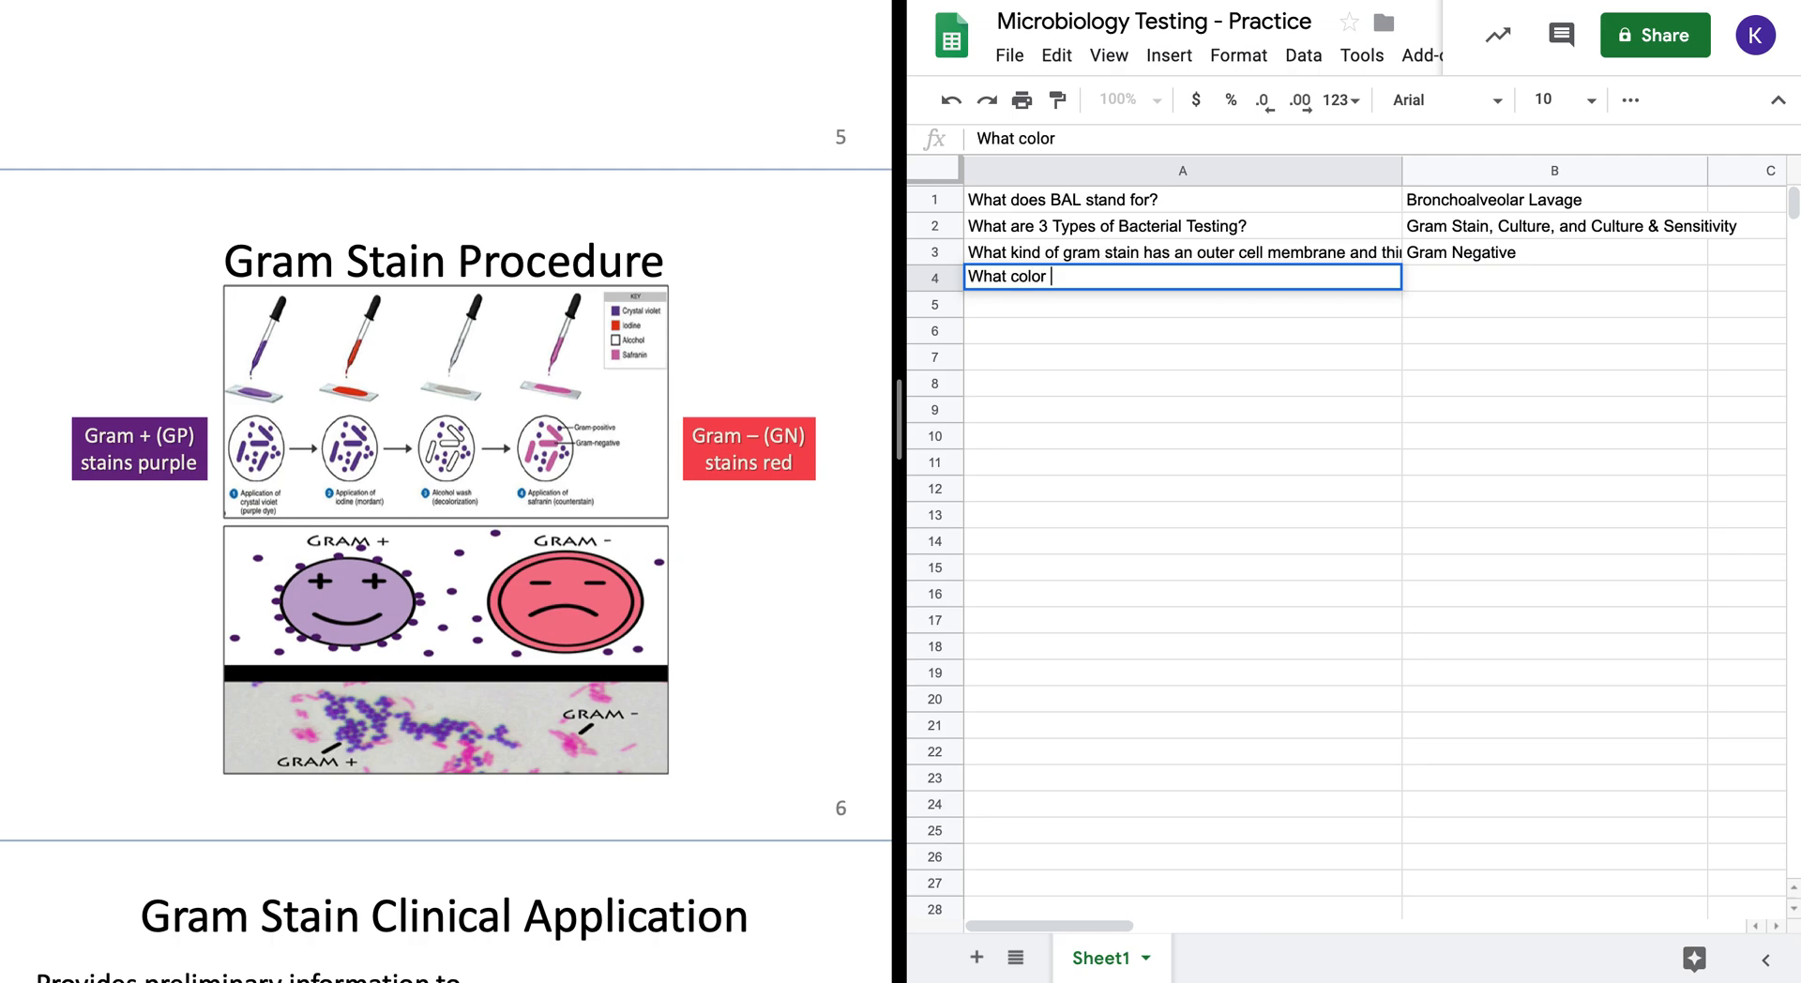
pyautogui.write(' do gram posit')
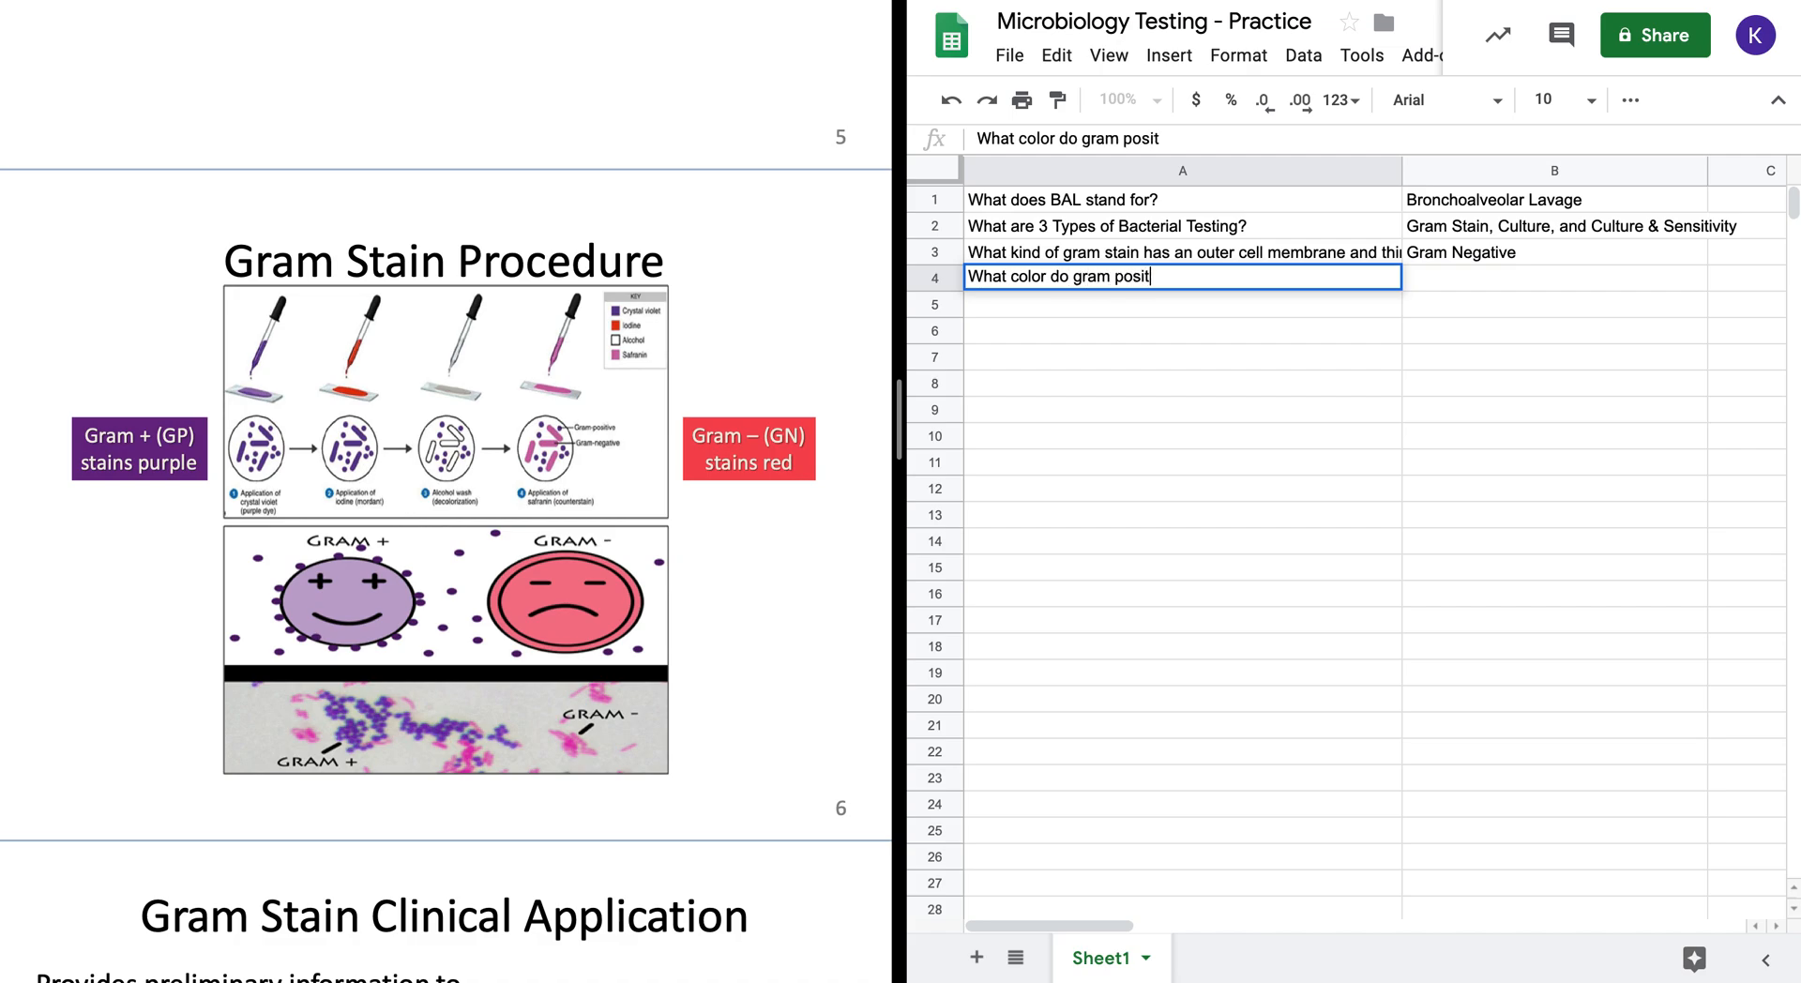
pyautogui.write('ive bacteria produce')
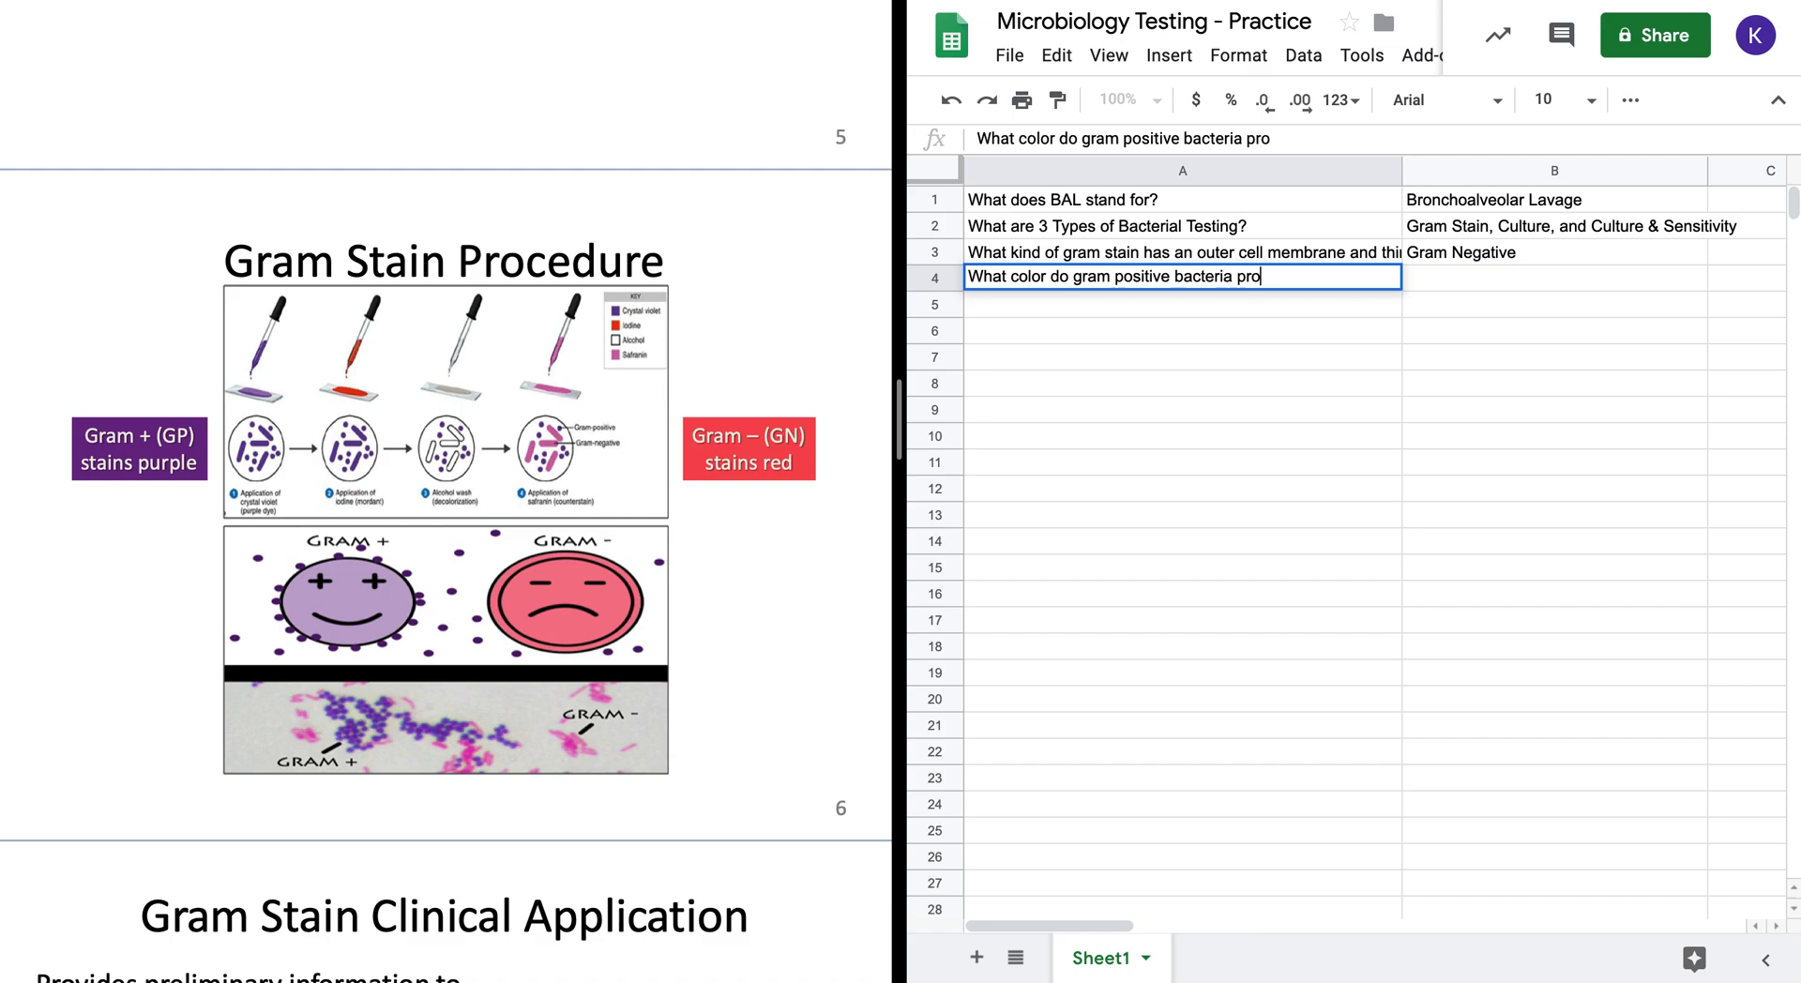
# - Enter the answer "Purple" in cell B4 and select cell A5
pyautogui.press('Return')
pyautogui.press('Up')
pyautogui.press('Right')
pyautogui.write('Purple')
pyautogui.press('Return')
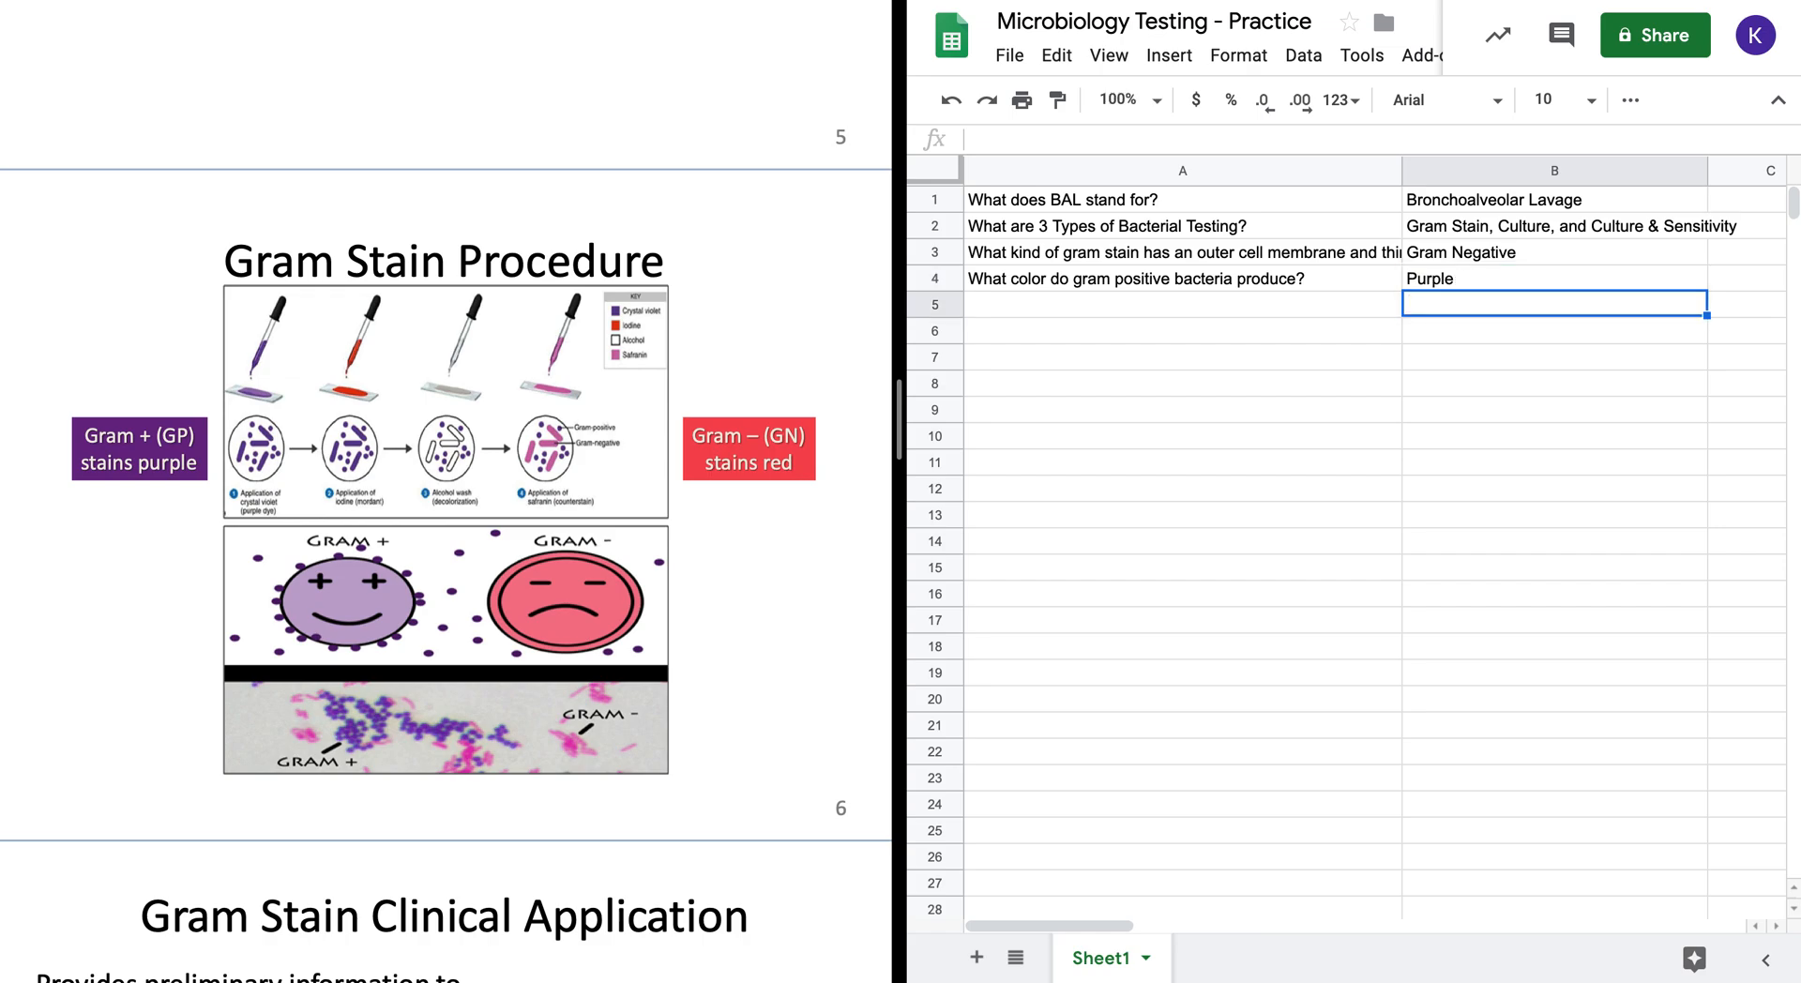
pyautogui.press('Left')
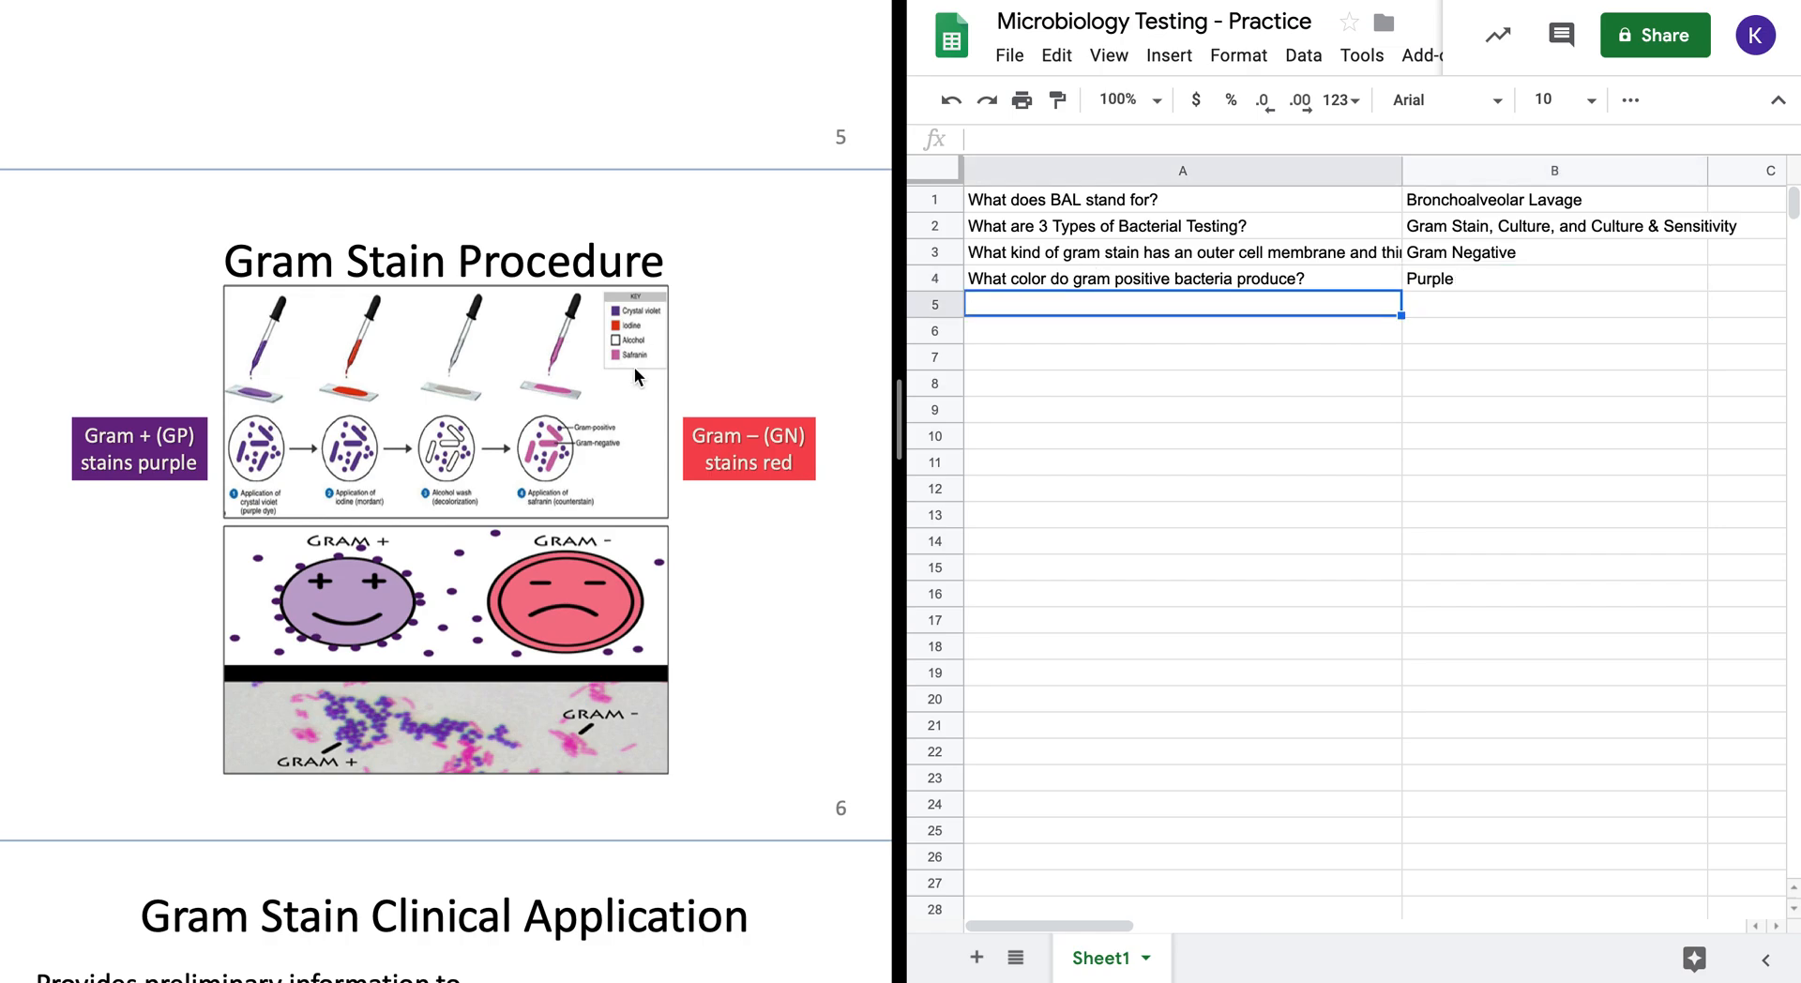
# - Read the Gram Stain Clinical Application slide for its uses and limitations
pyautogui.scroll(-2, 635, 368)
pyautogui.scroll(-5, 635, 368)
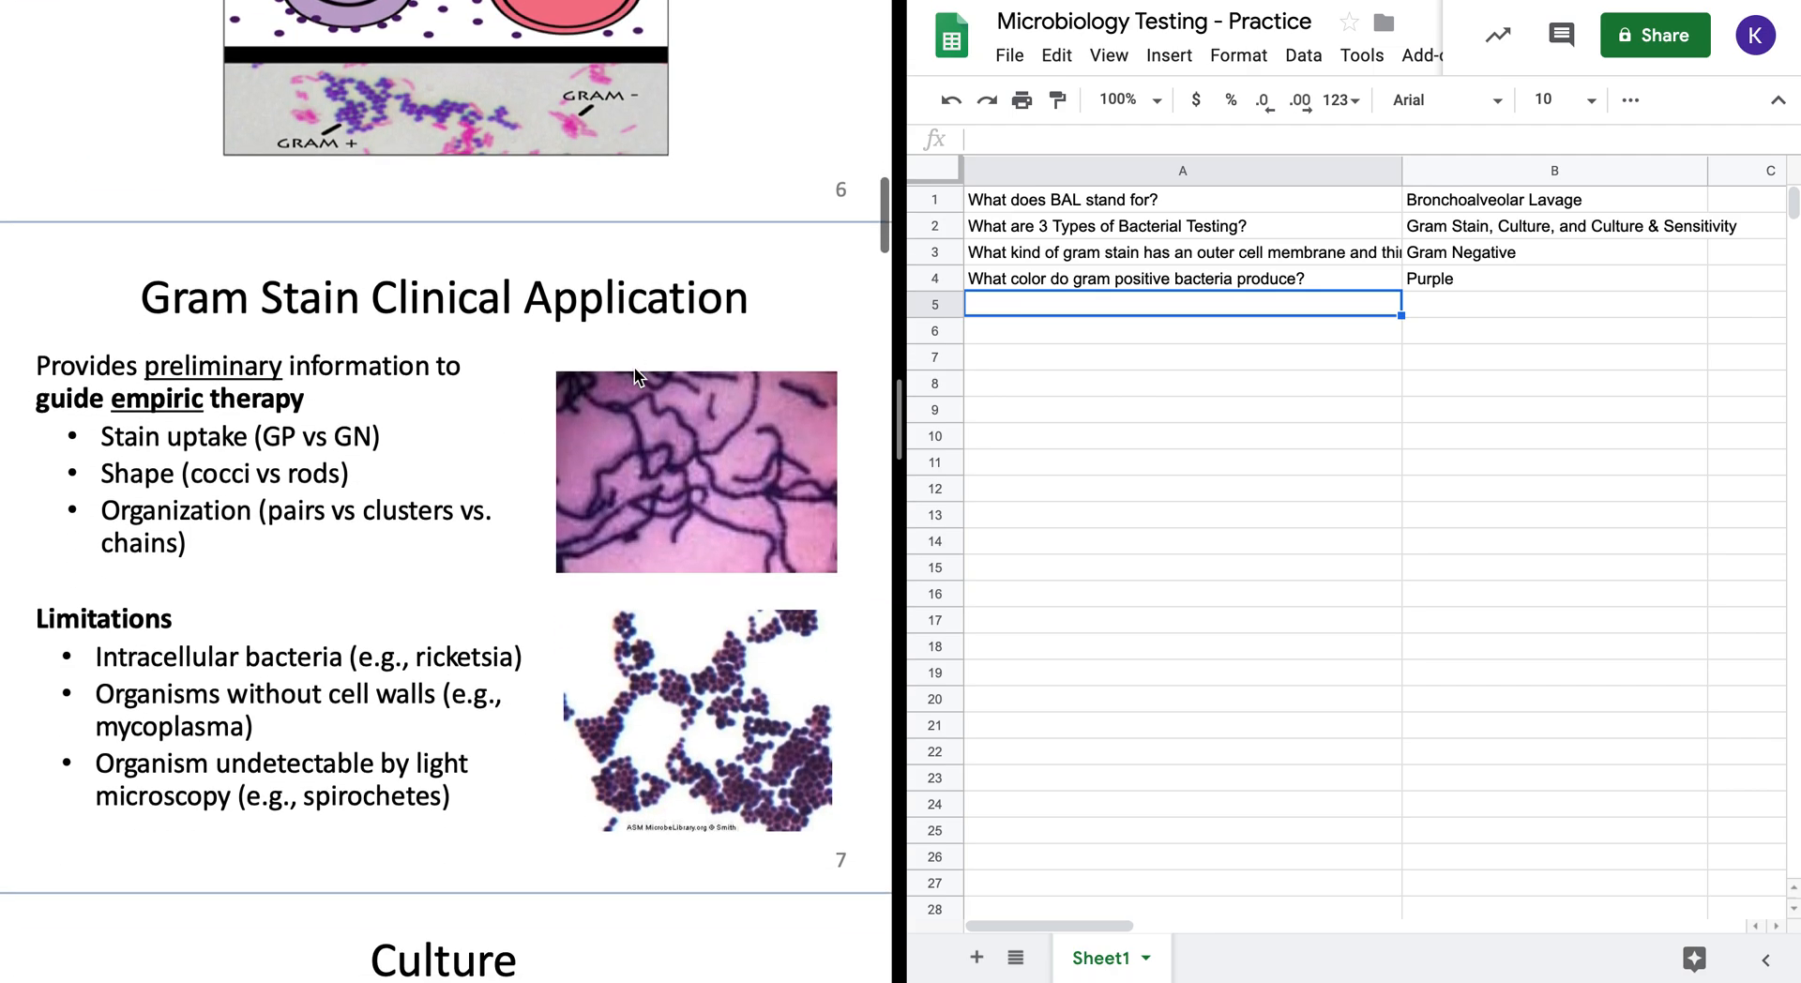
pyautogui.scroll(-1, 634, 368)
pyautogui.scroll(-1, 634, 368)
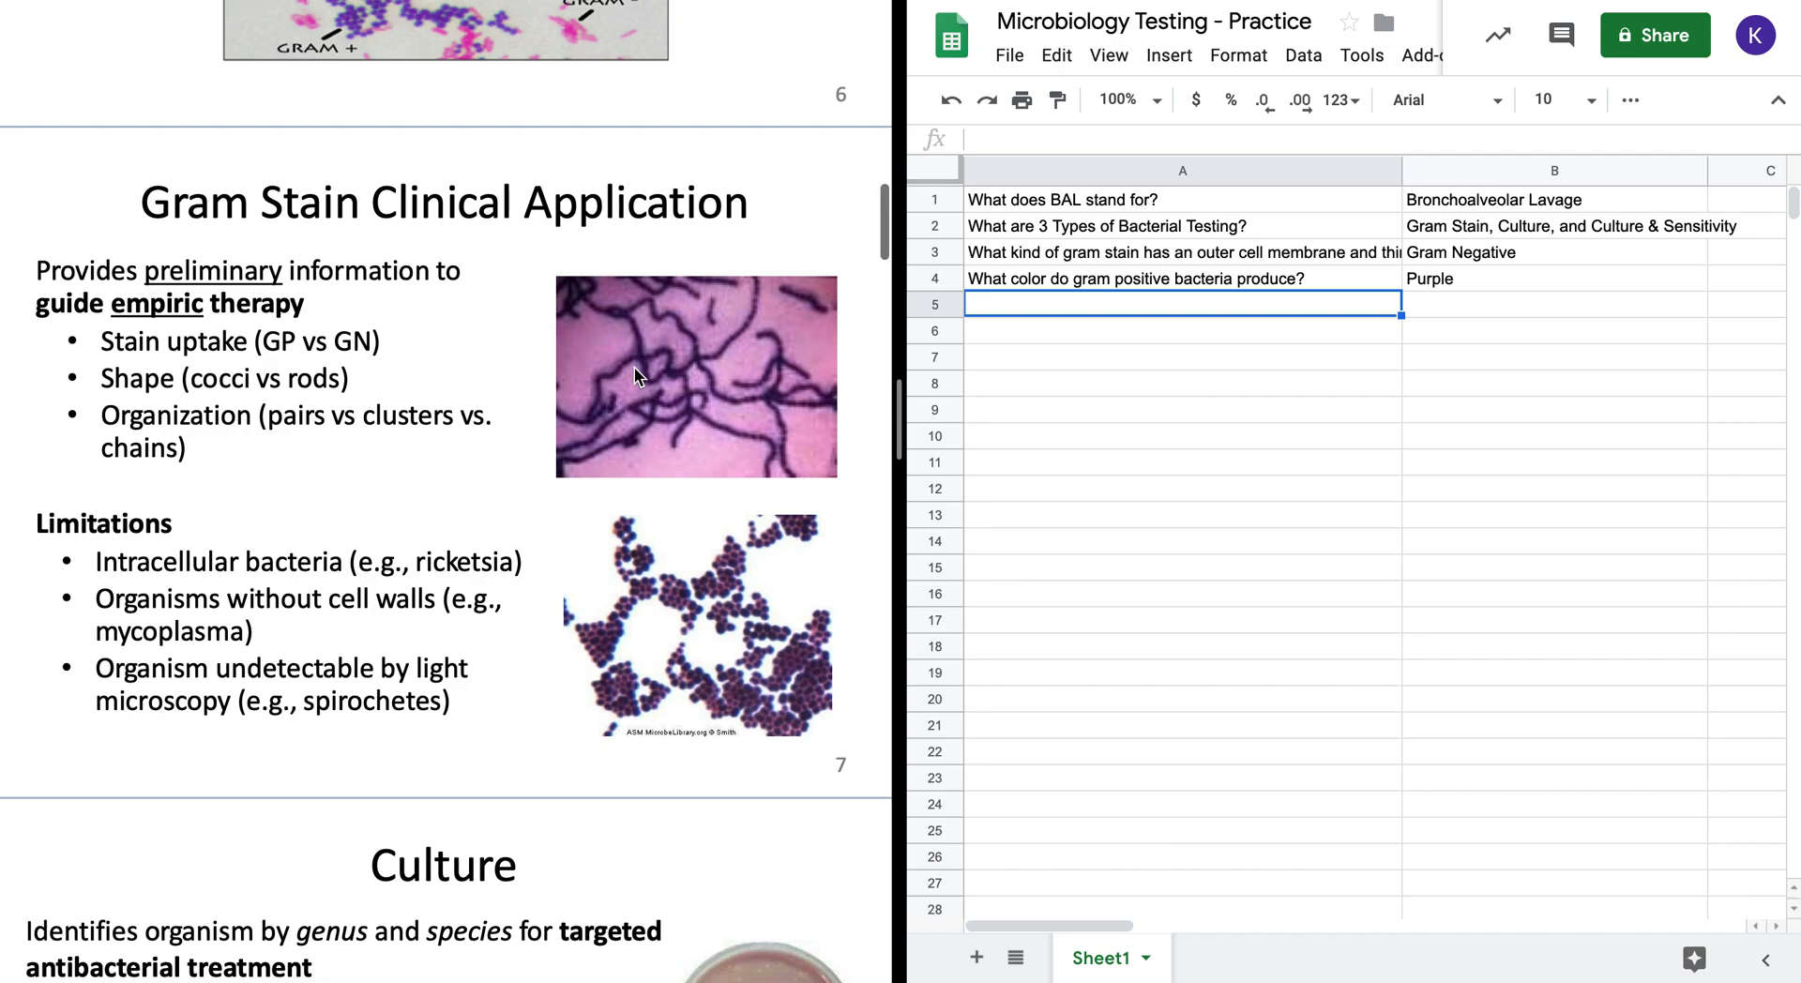
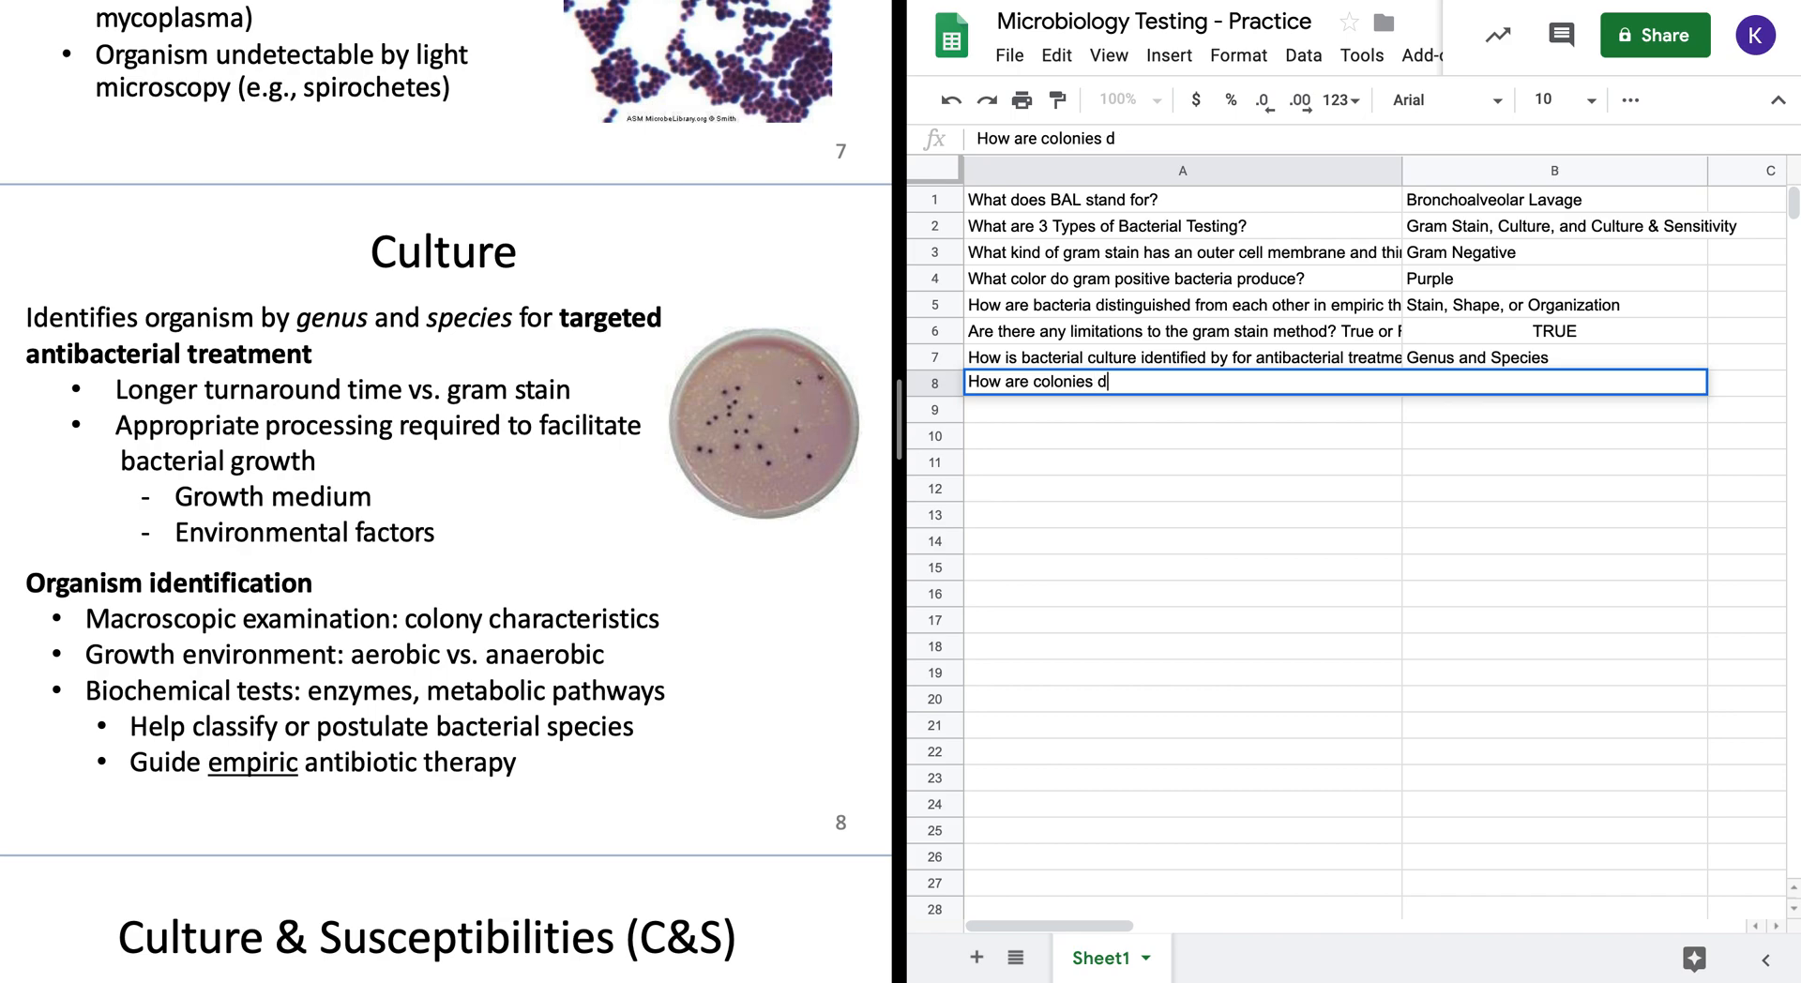
# - Complete the question in cell A8 as "How are colonies distinguished from each other?"
pyautogui.write('uished from ')
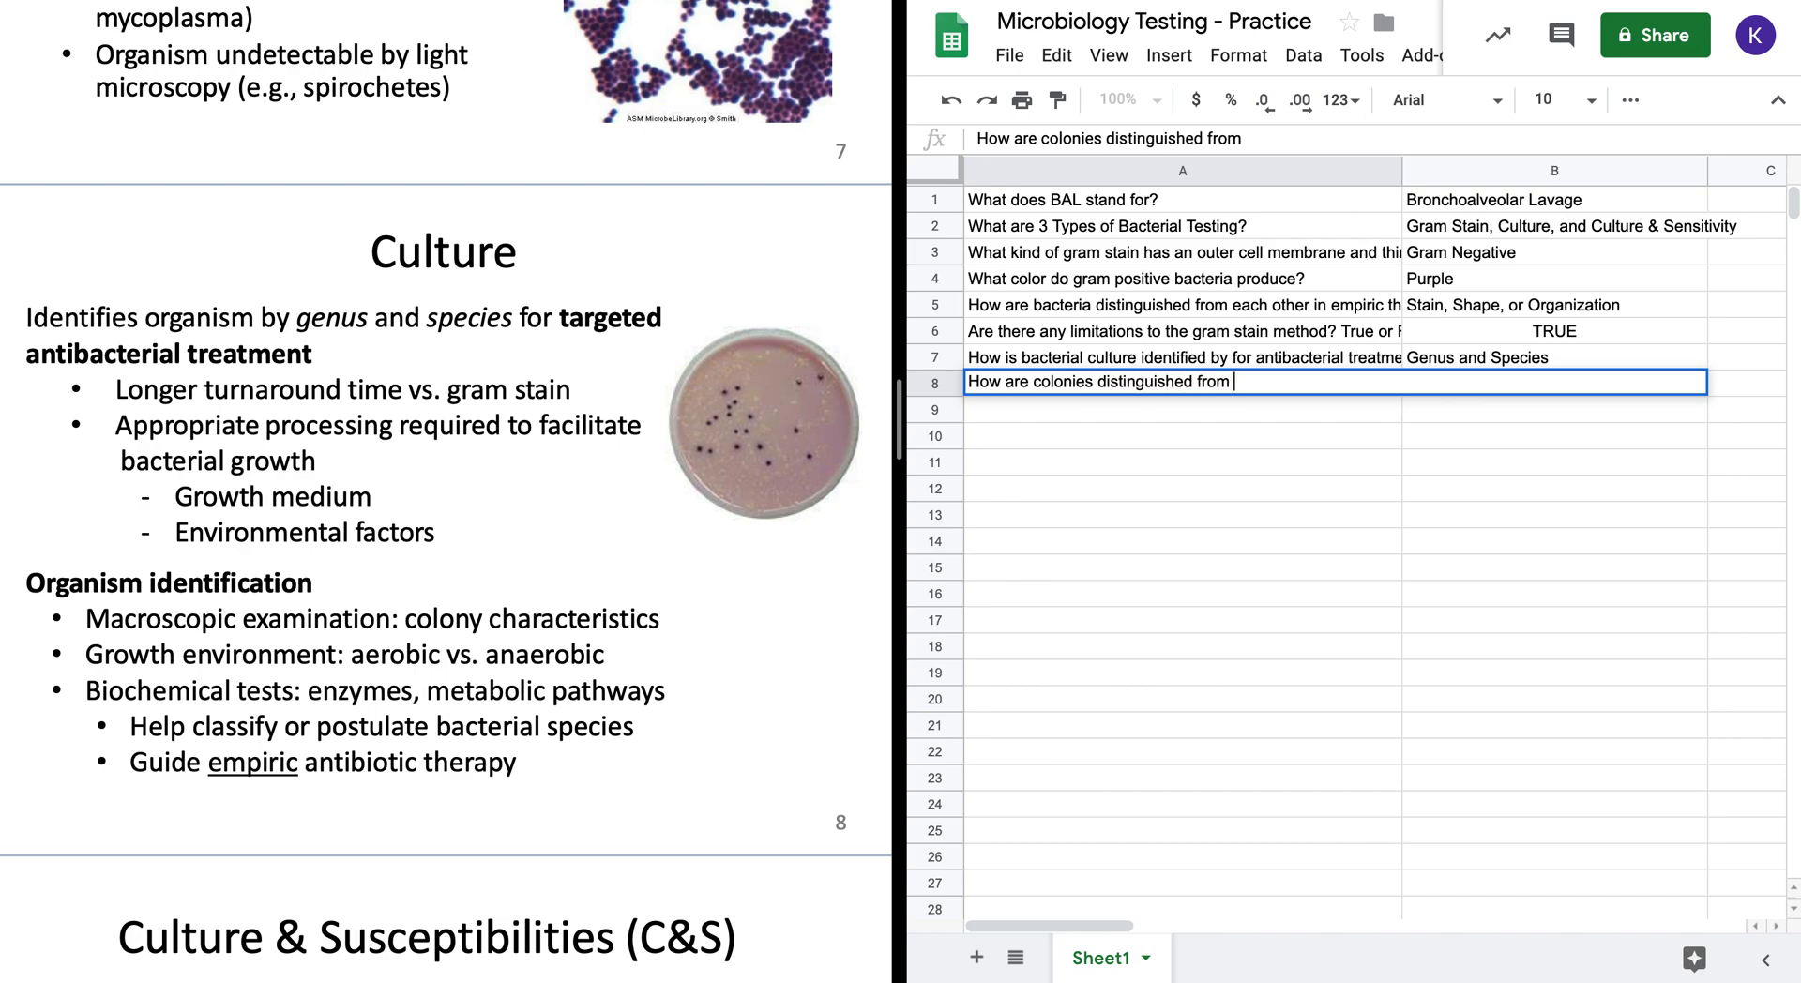
pyautogui.write('each other?')
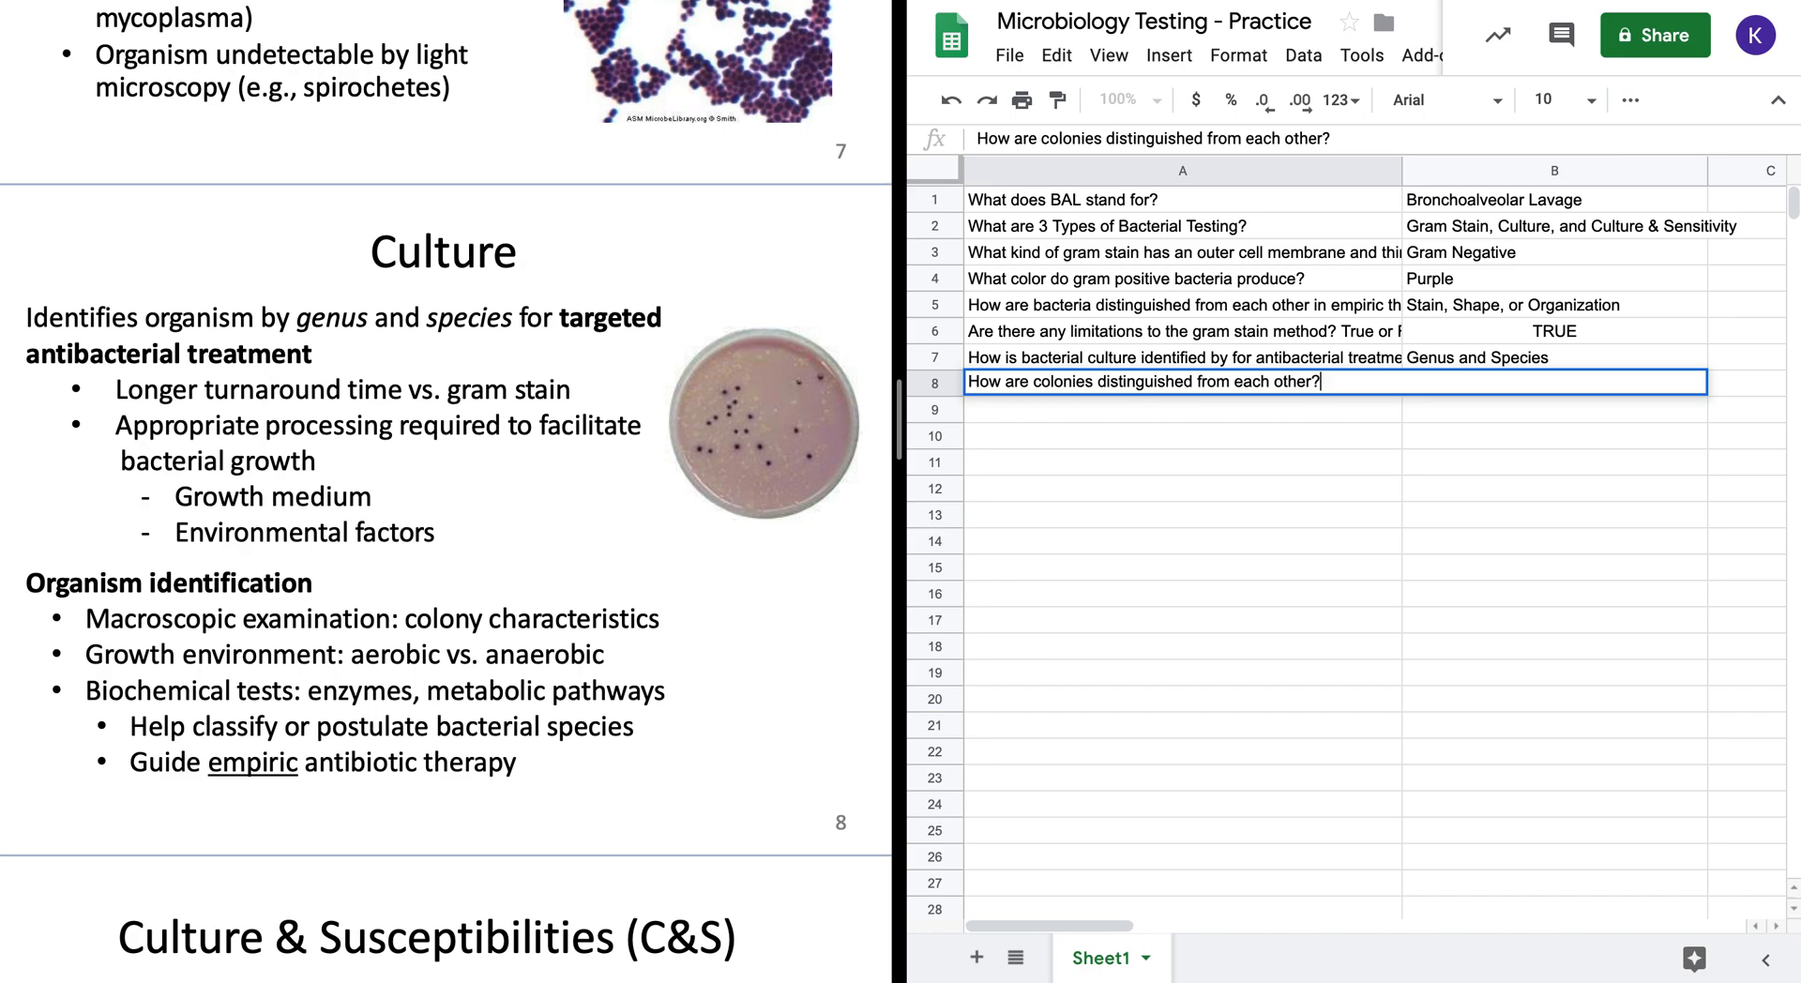
pyautogui.press('Return')
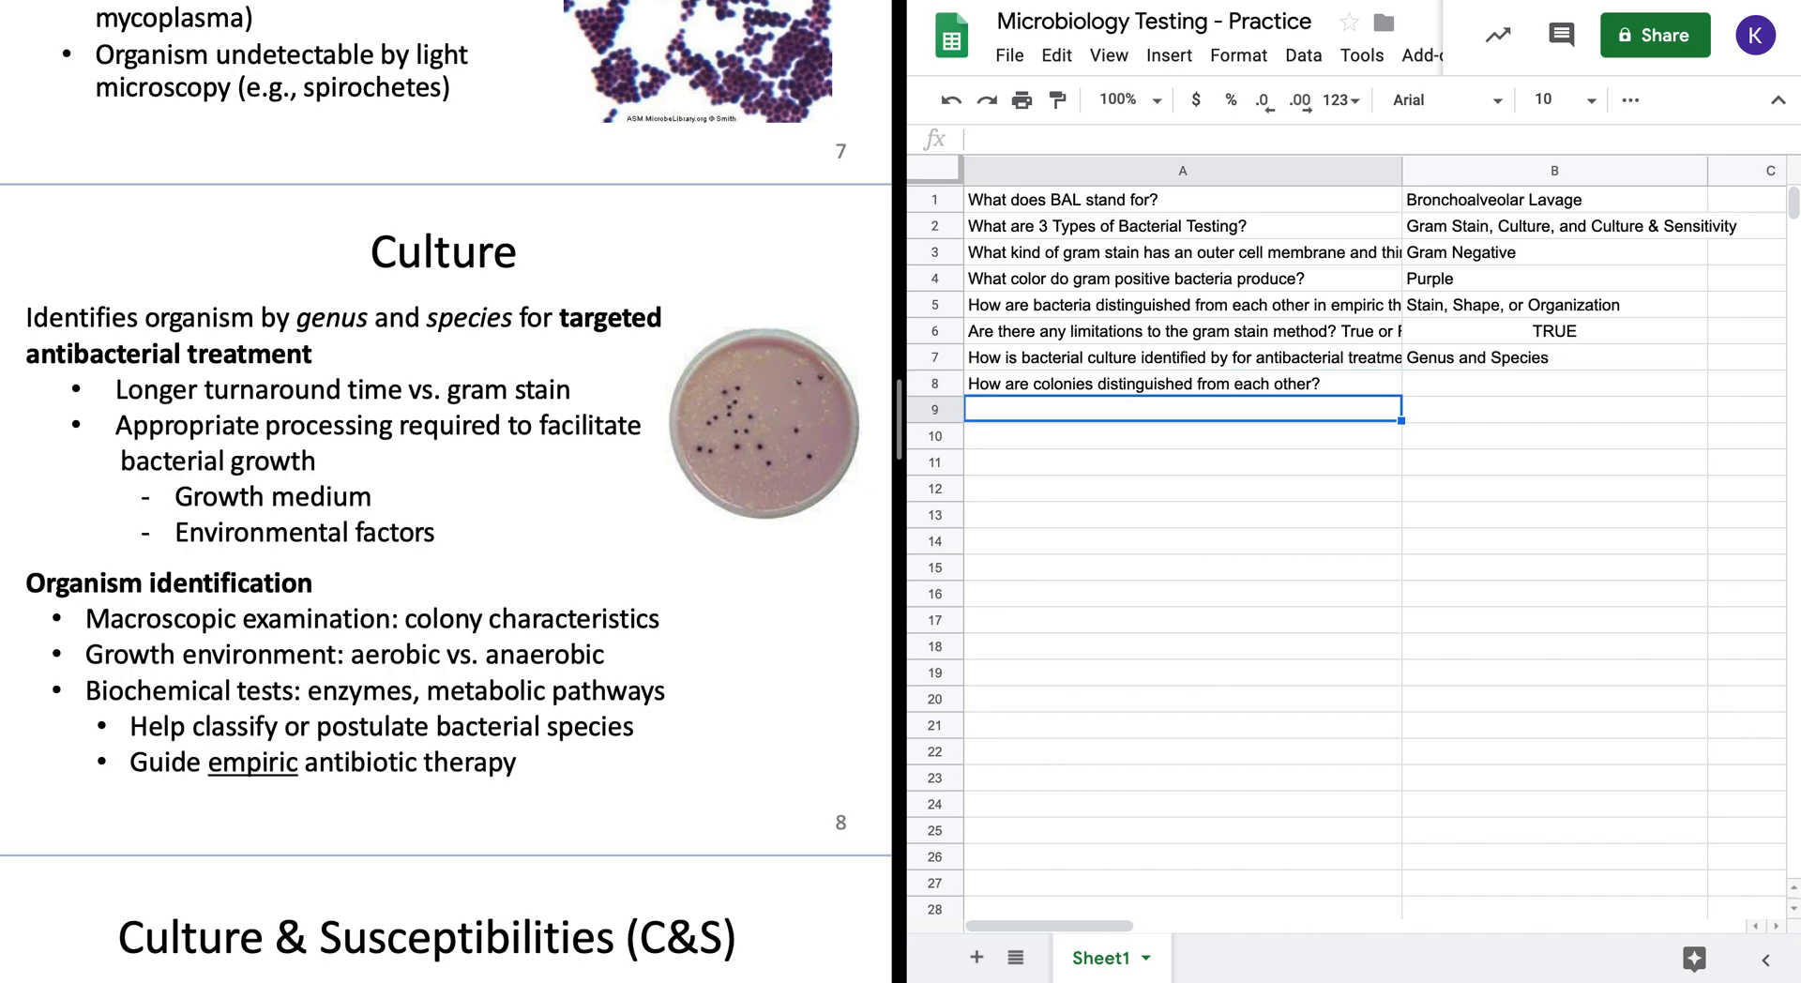
# - Enter the answer "Growth mediums, environmental factors (aerobic vs. anaerobic), biochemical tests (enzymes, metabolic pathways)" in cell B8 and select cell A9
pyautogui.press('Up')
pyautogui.press('Right')
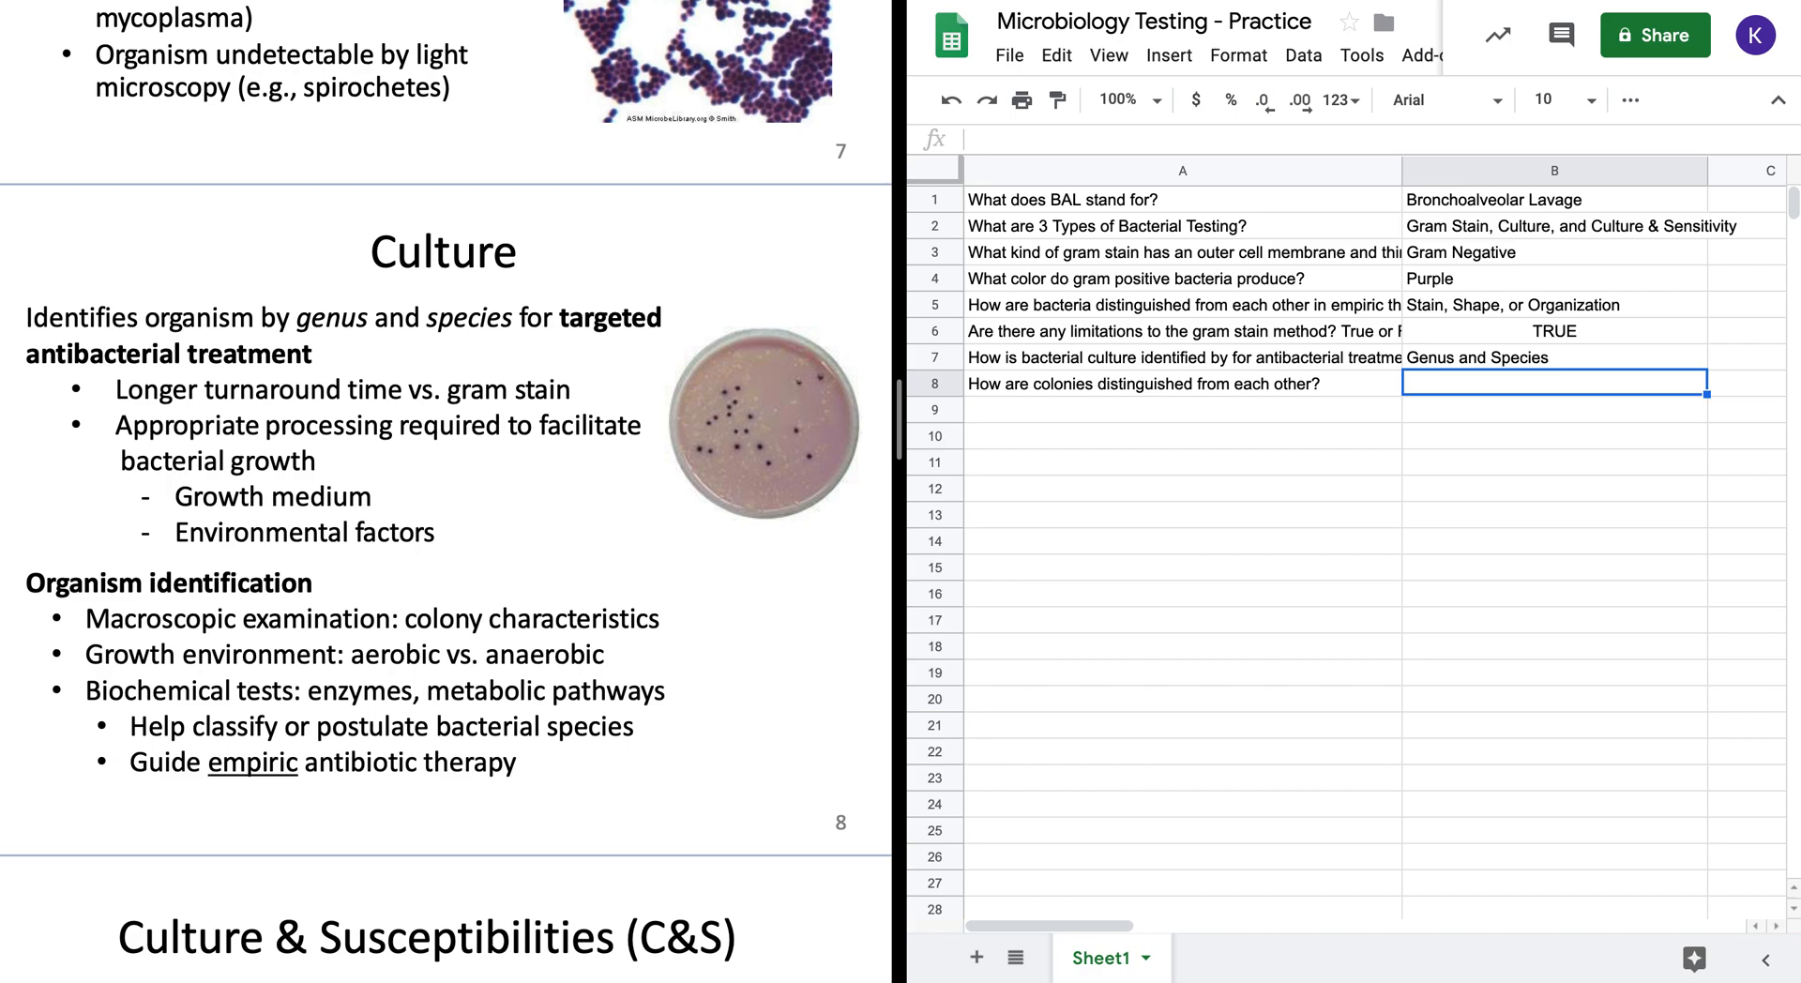
pyautogui.write('G')
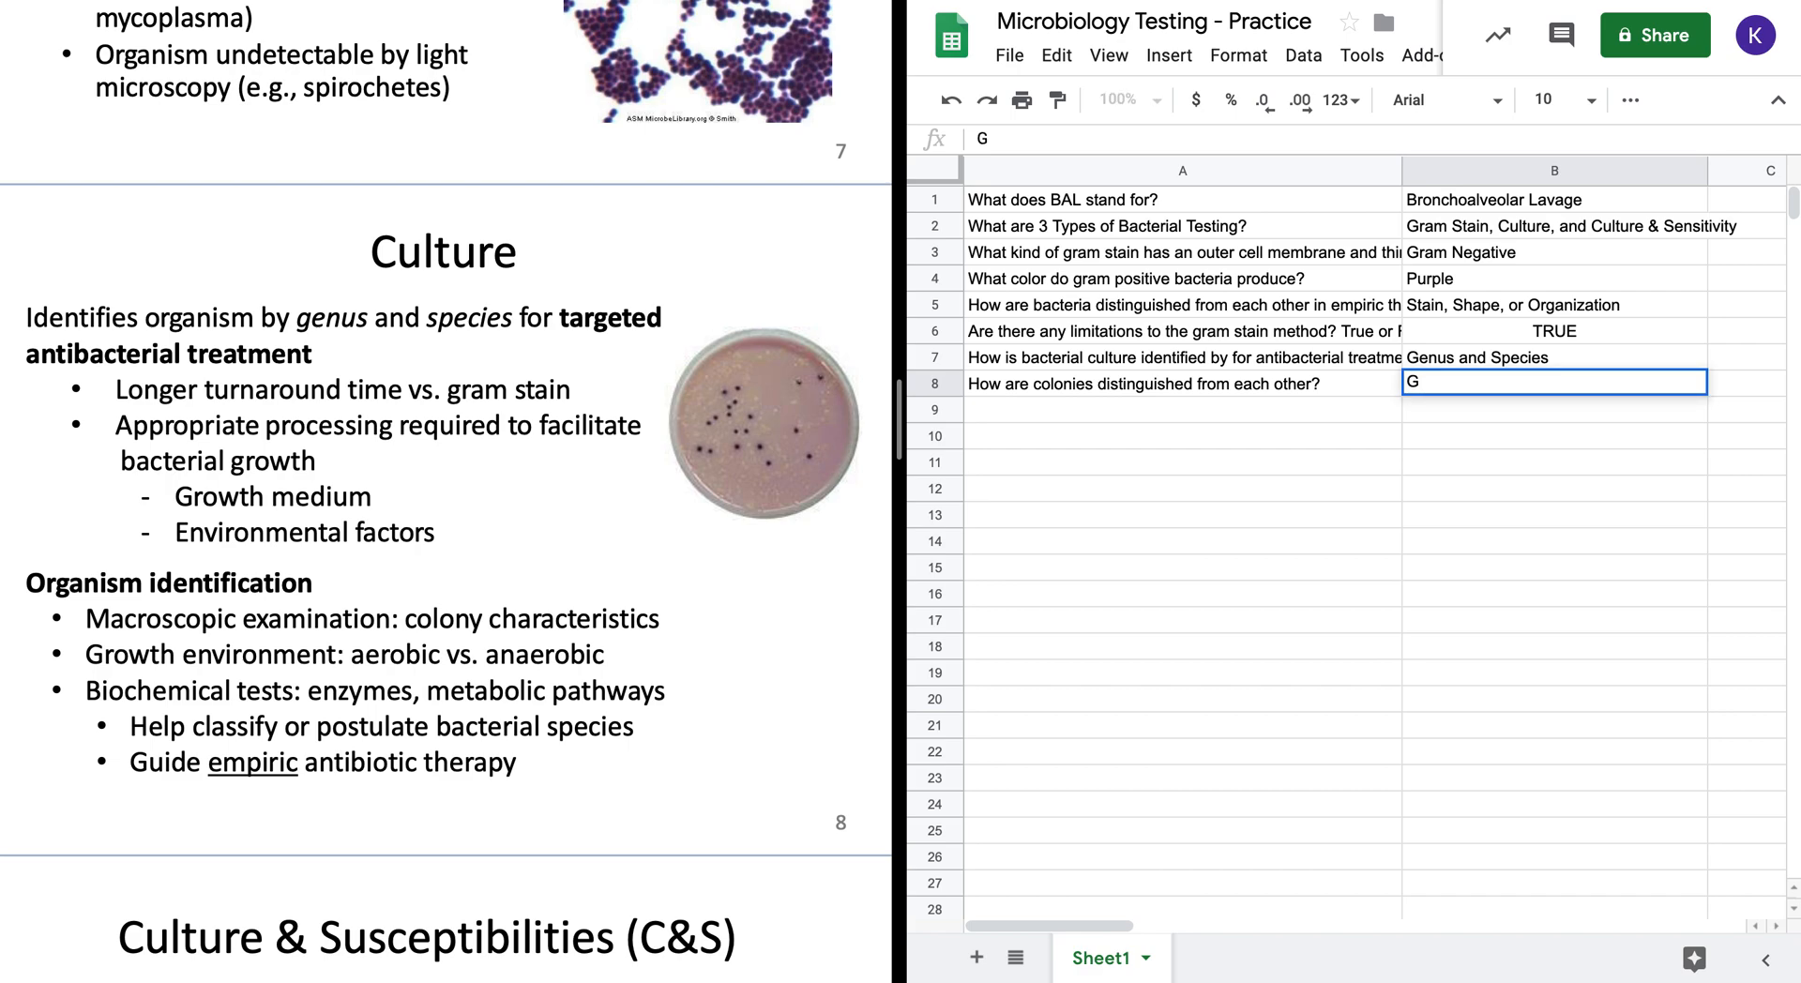
pyautogui.write('rowth mediums,')
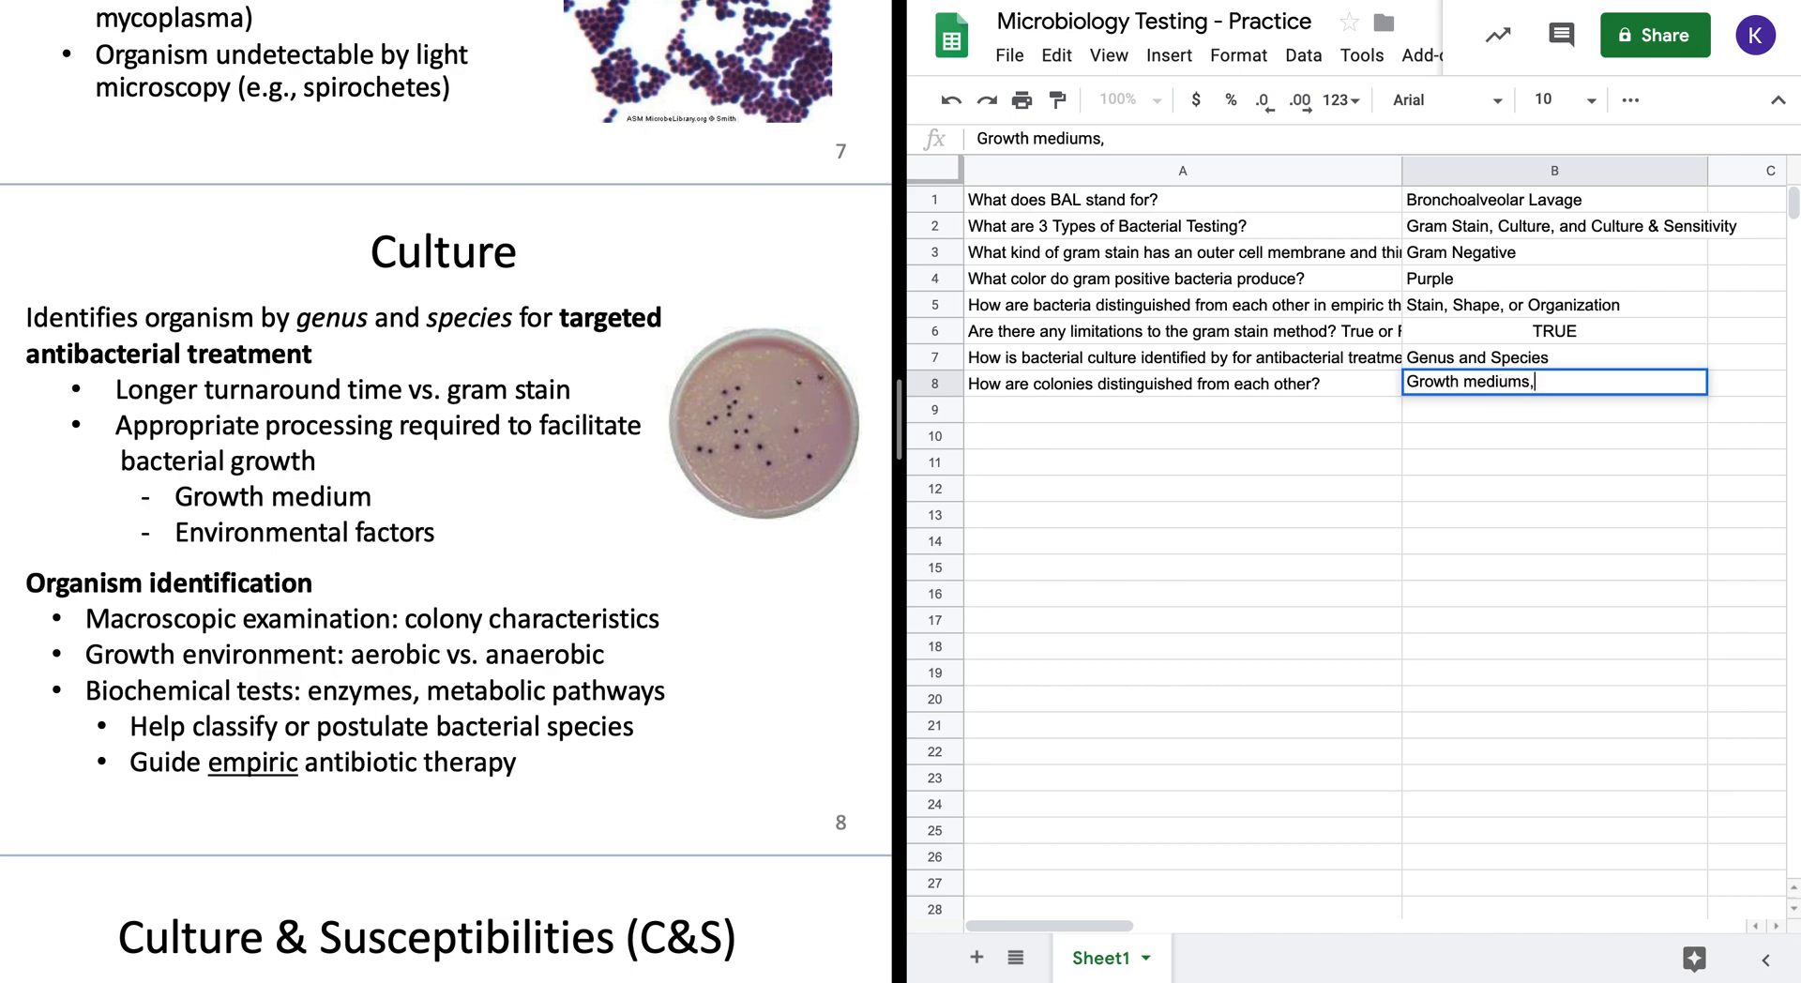
pyautogui.write(' env')
pyautogui.write('ironmental ')
pyautogui.write('fact')
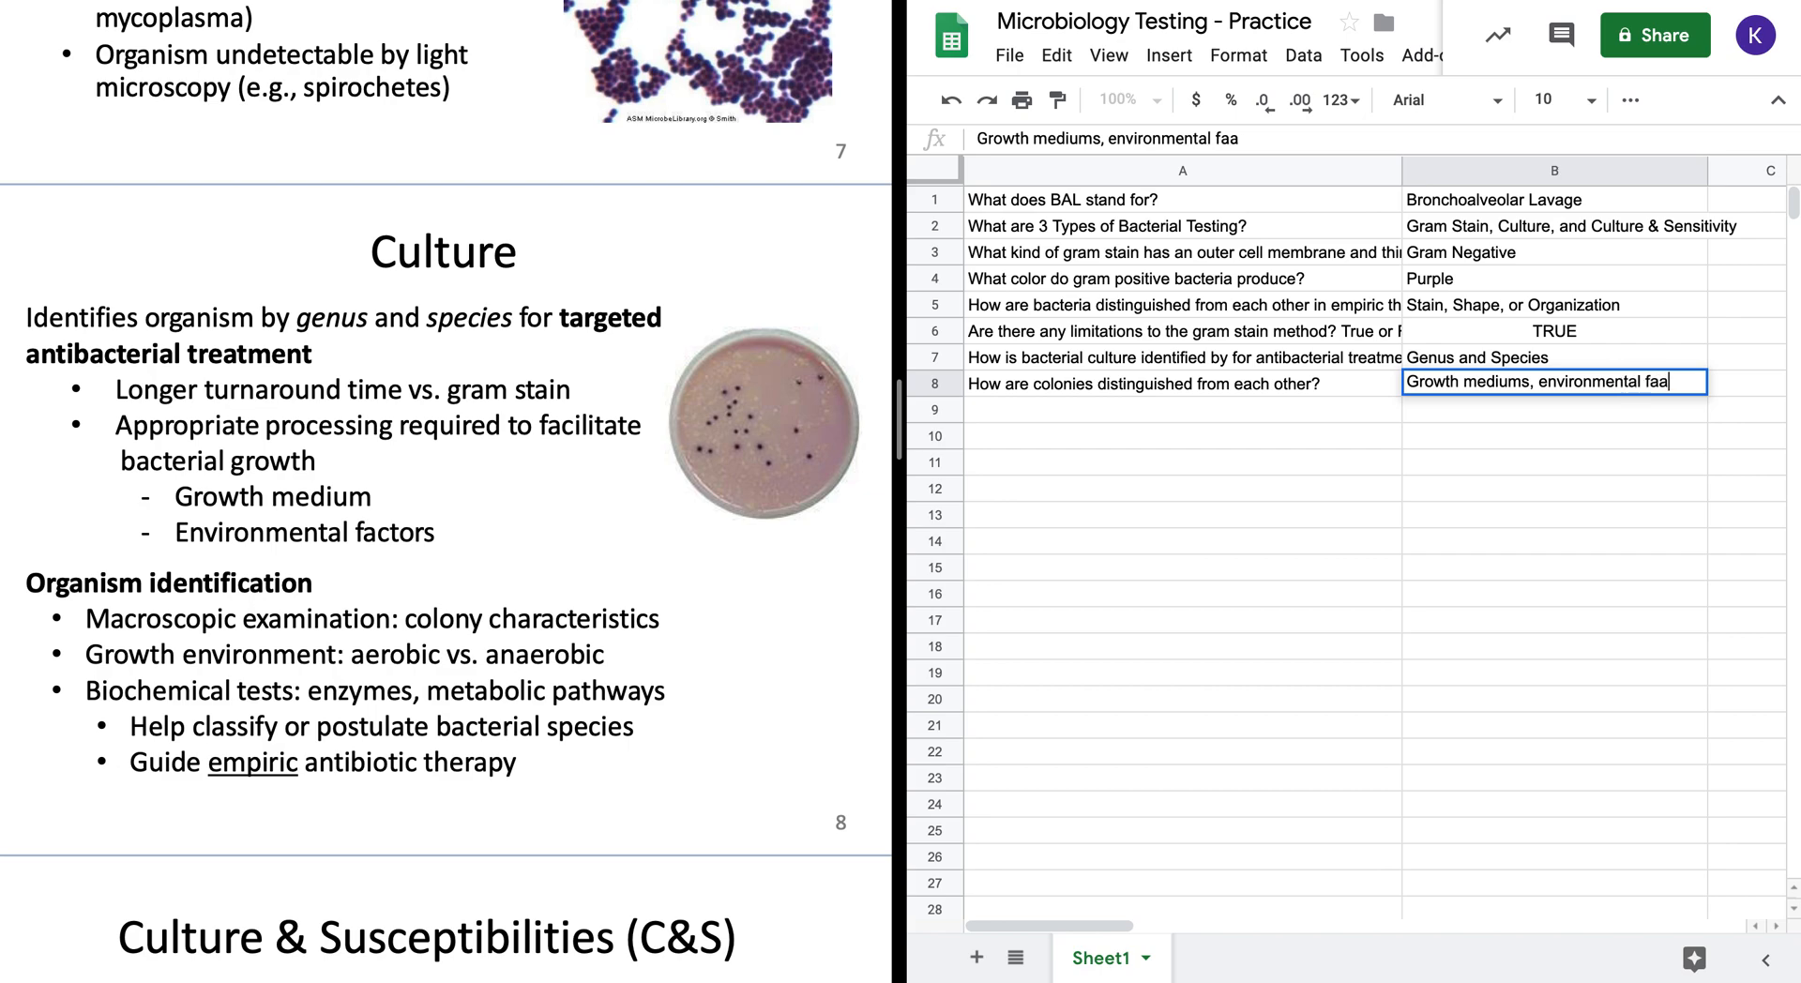
pyautogui.write('ors (aerobic,')
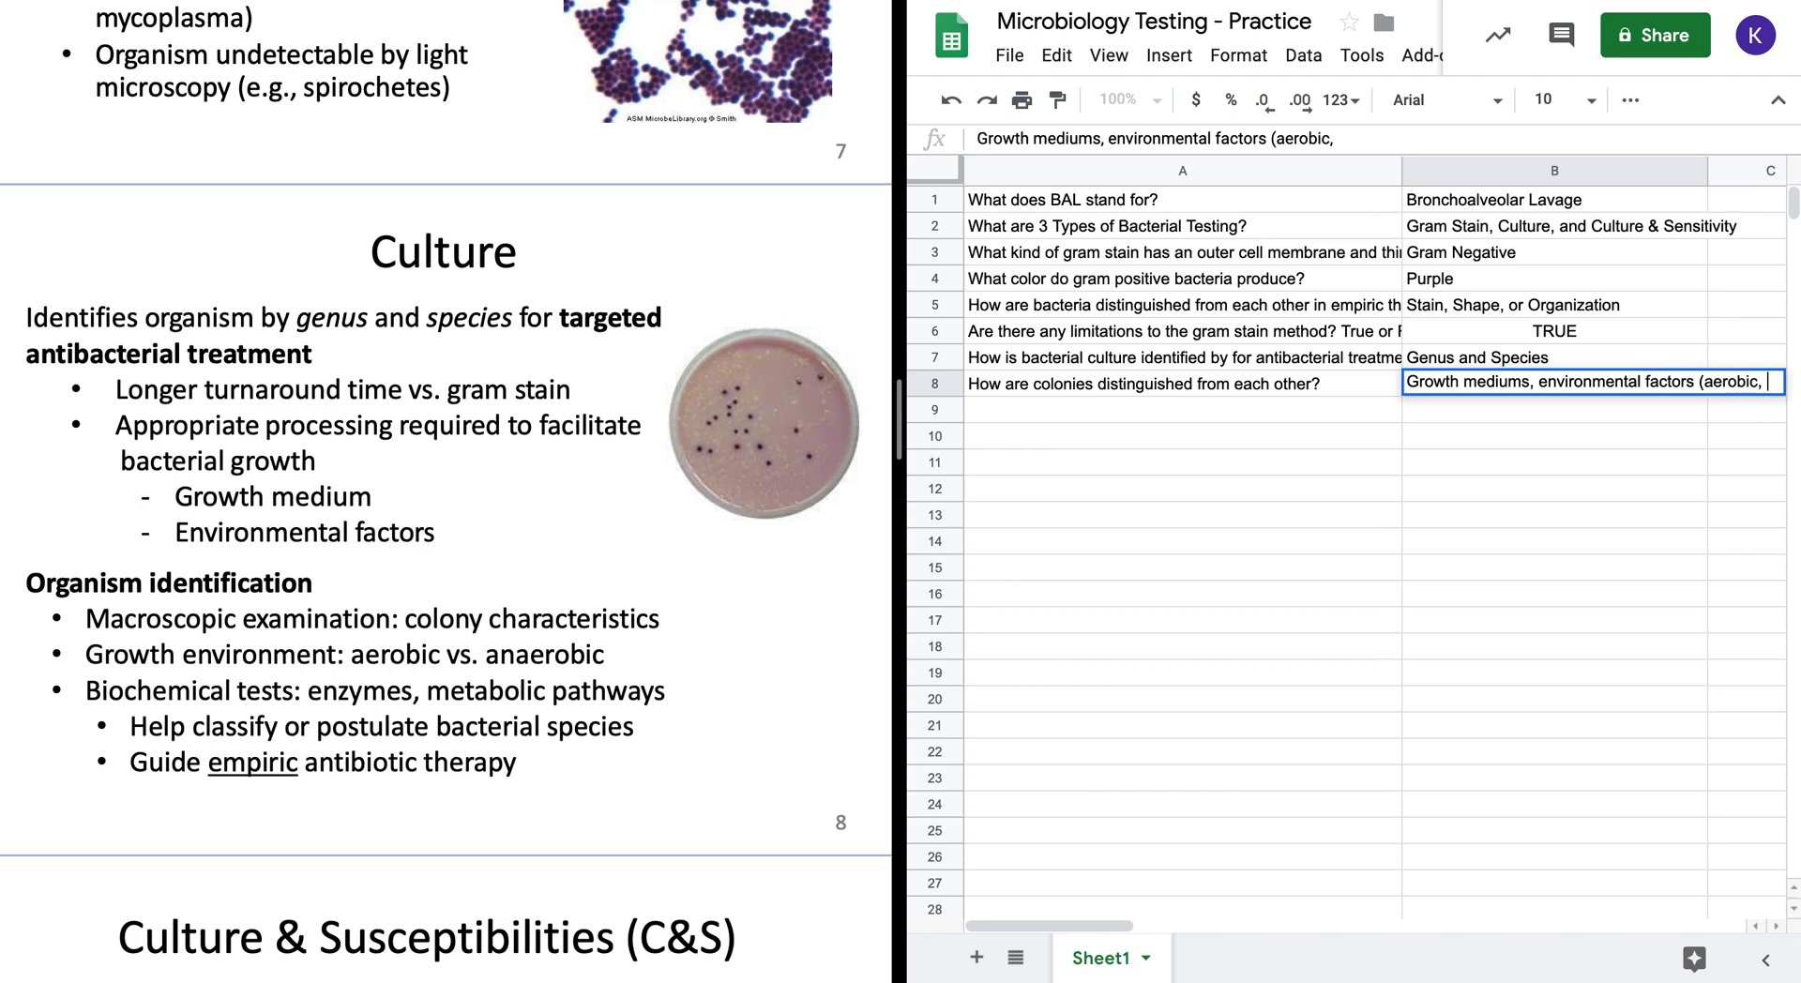
pyautogui.write(' s')
pyautogui.write('s. anaerobic')
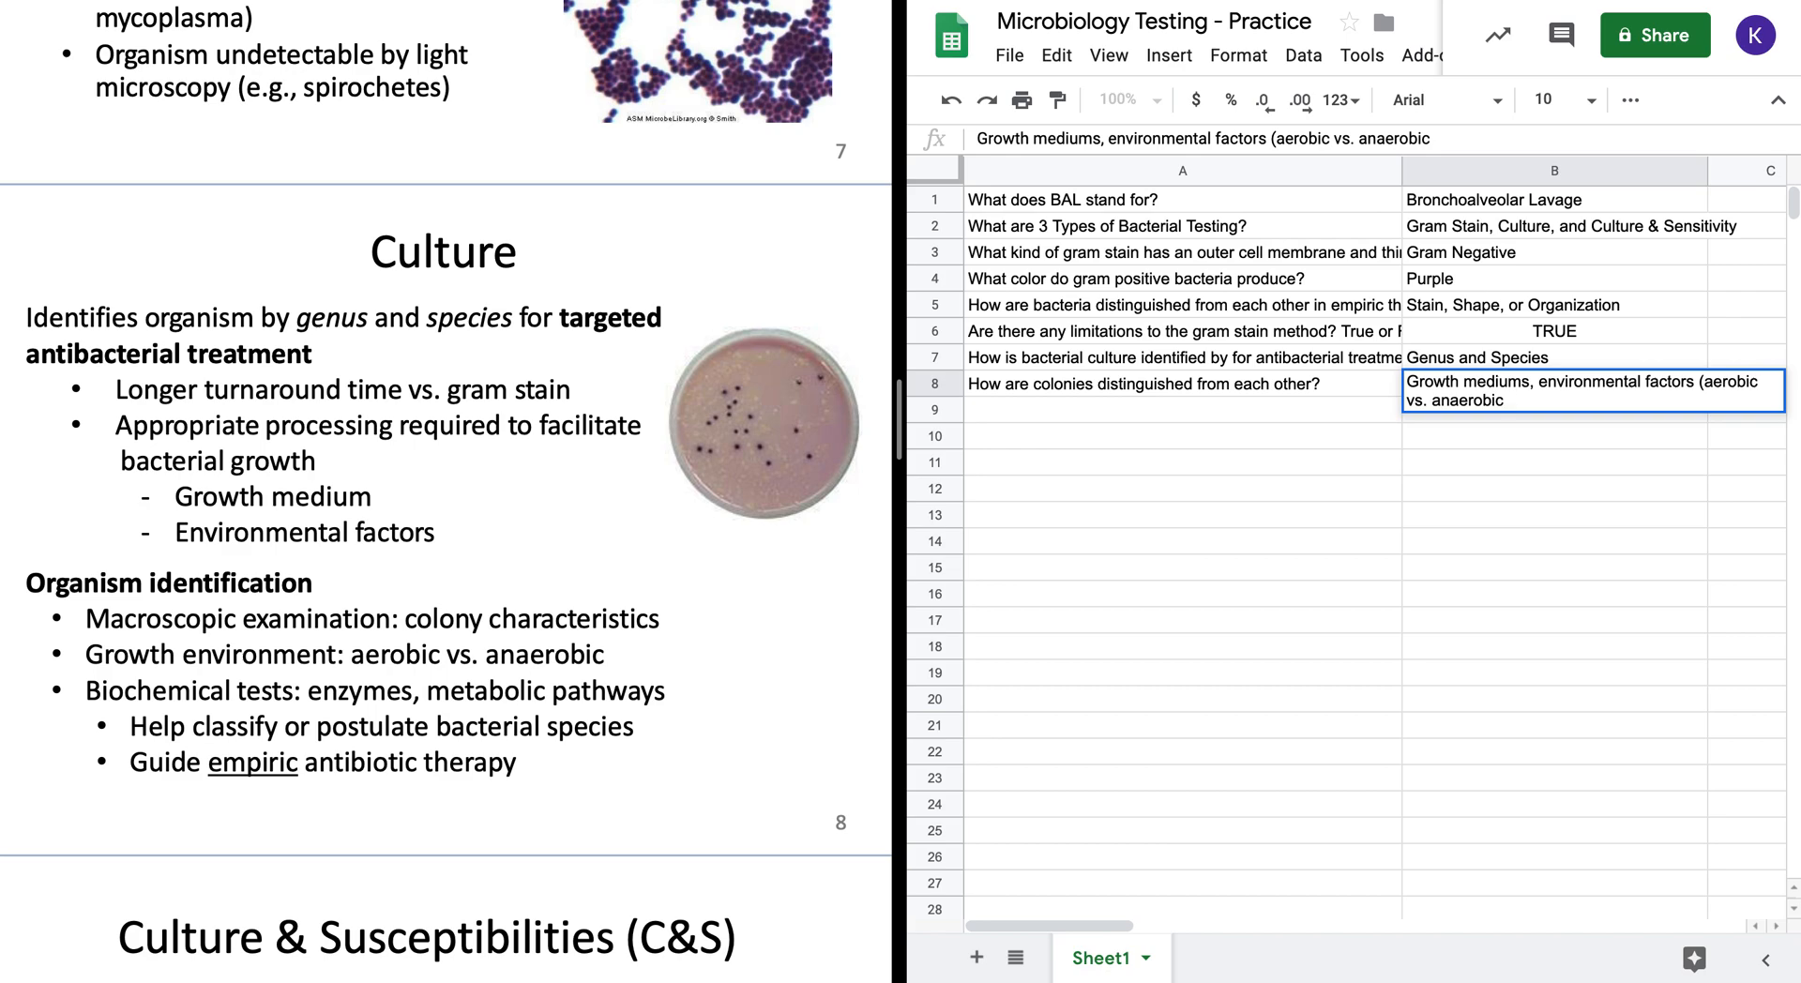
pyautogui.write('), biochemical')
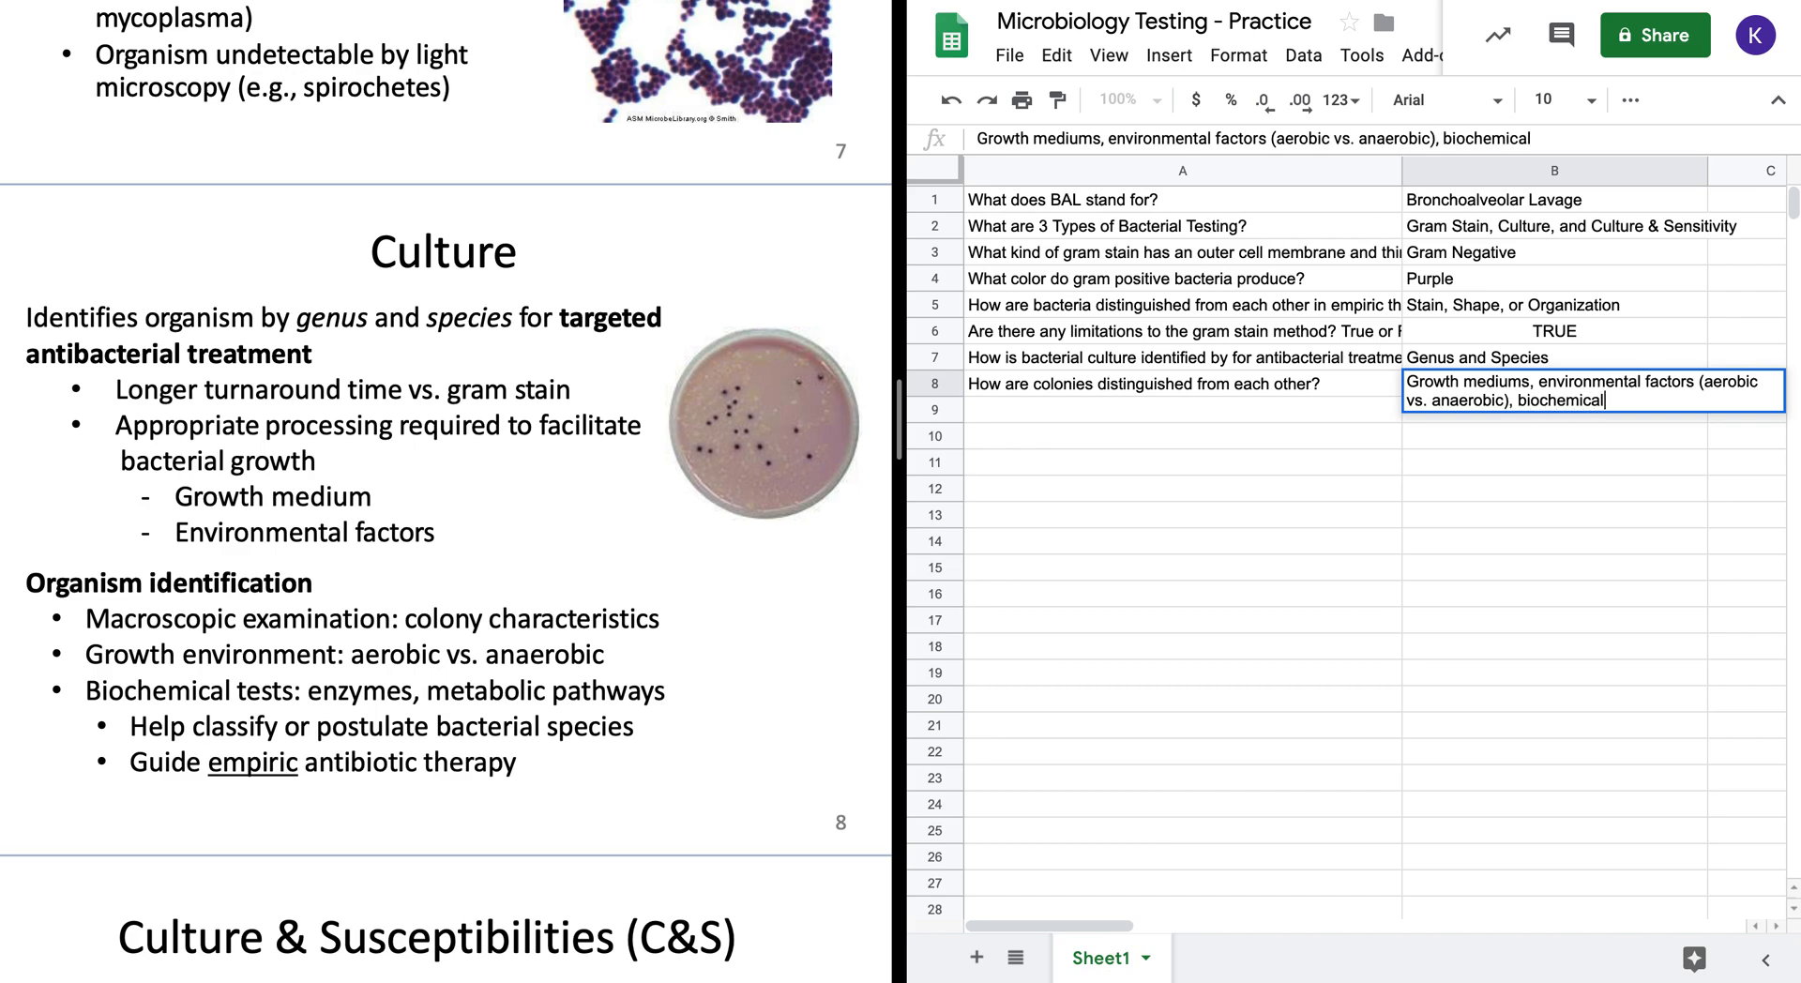
pyautogui.write(' tests (enzymes')
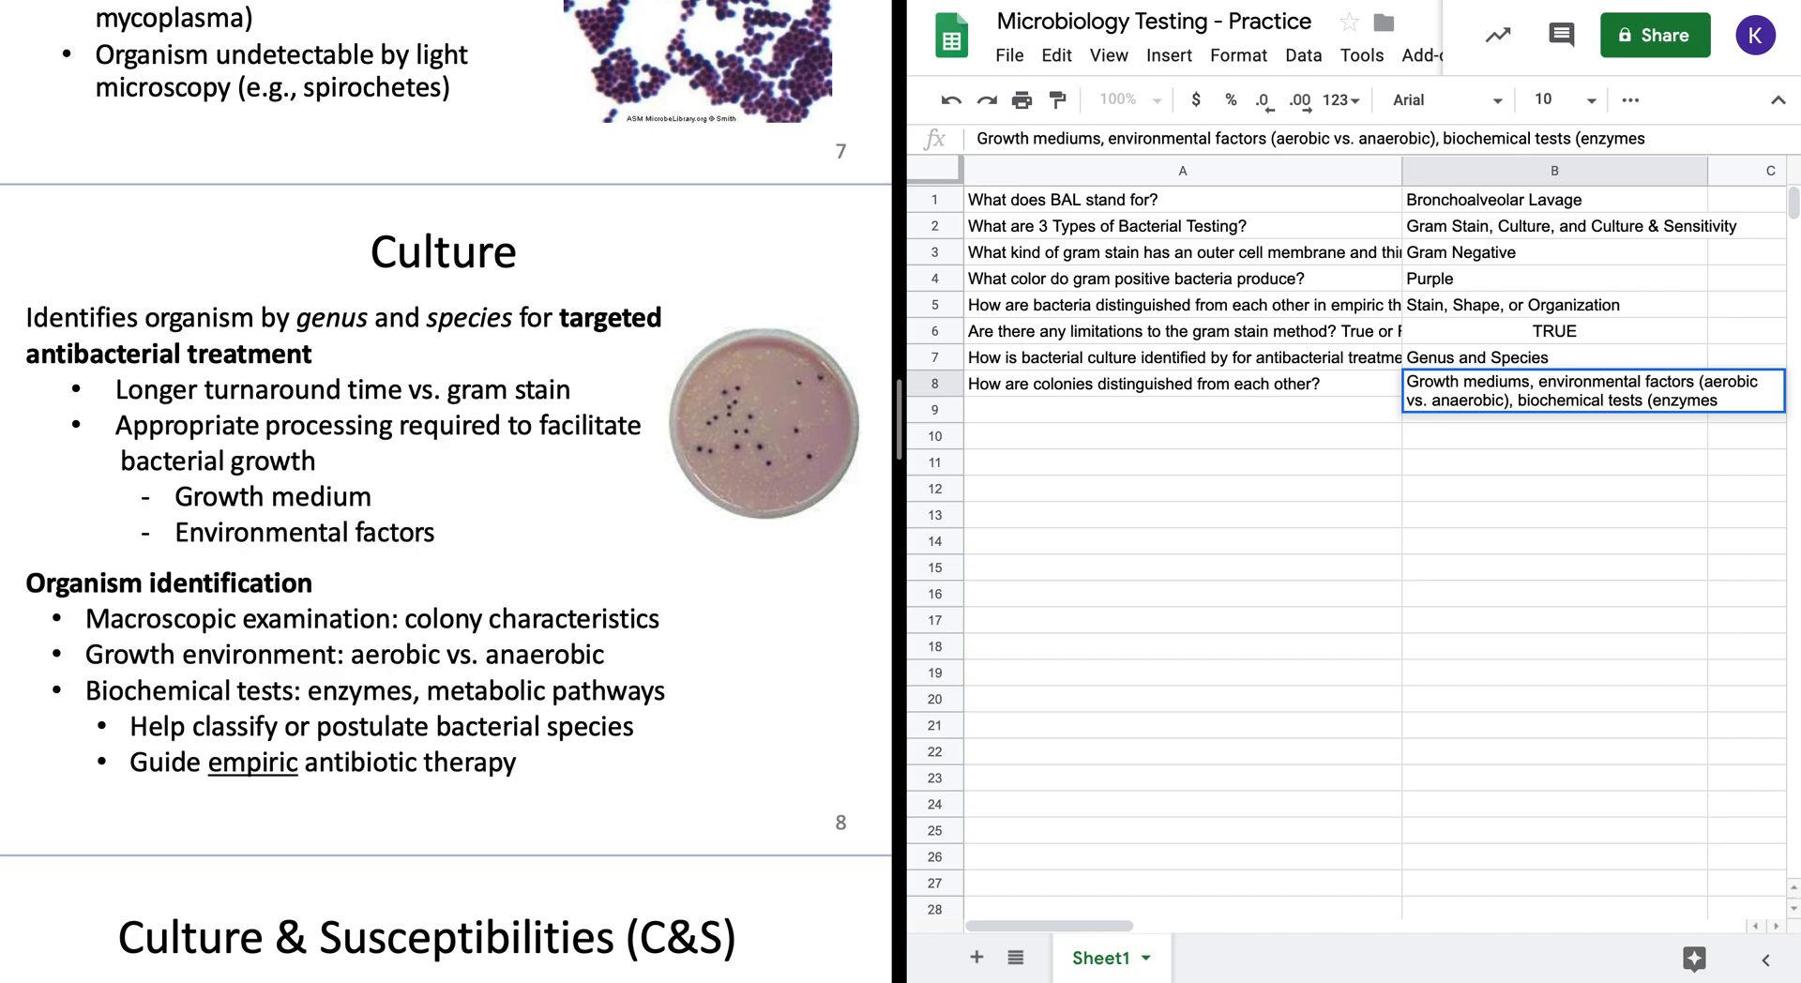
pyautogui.write(', metabolic pathways')
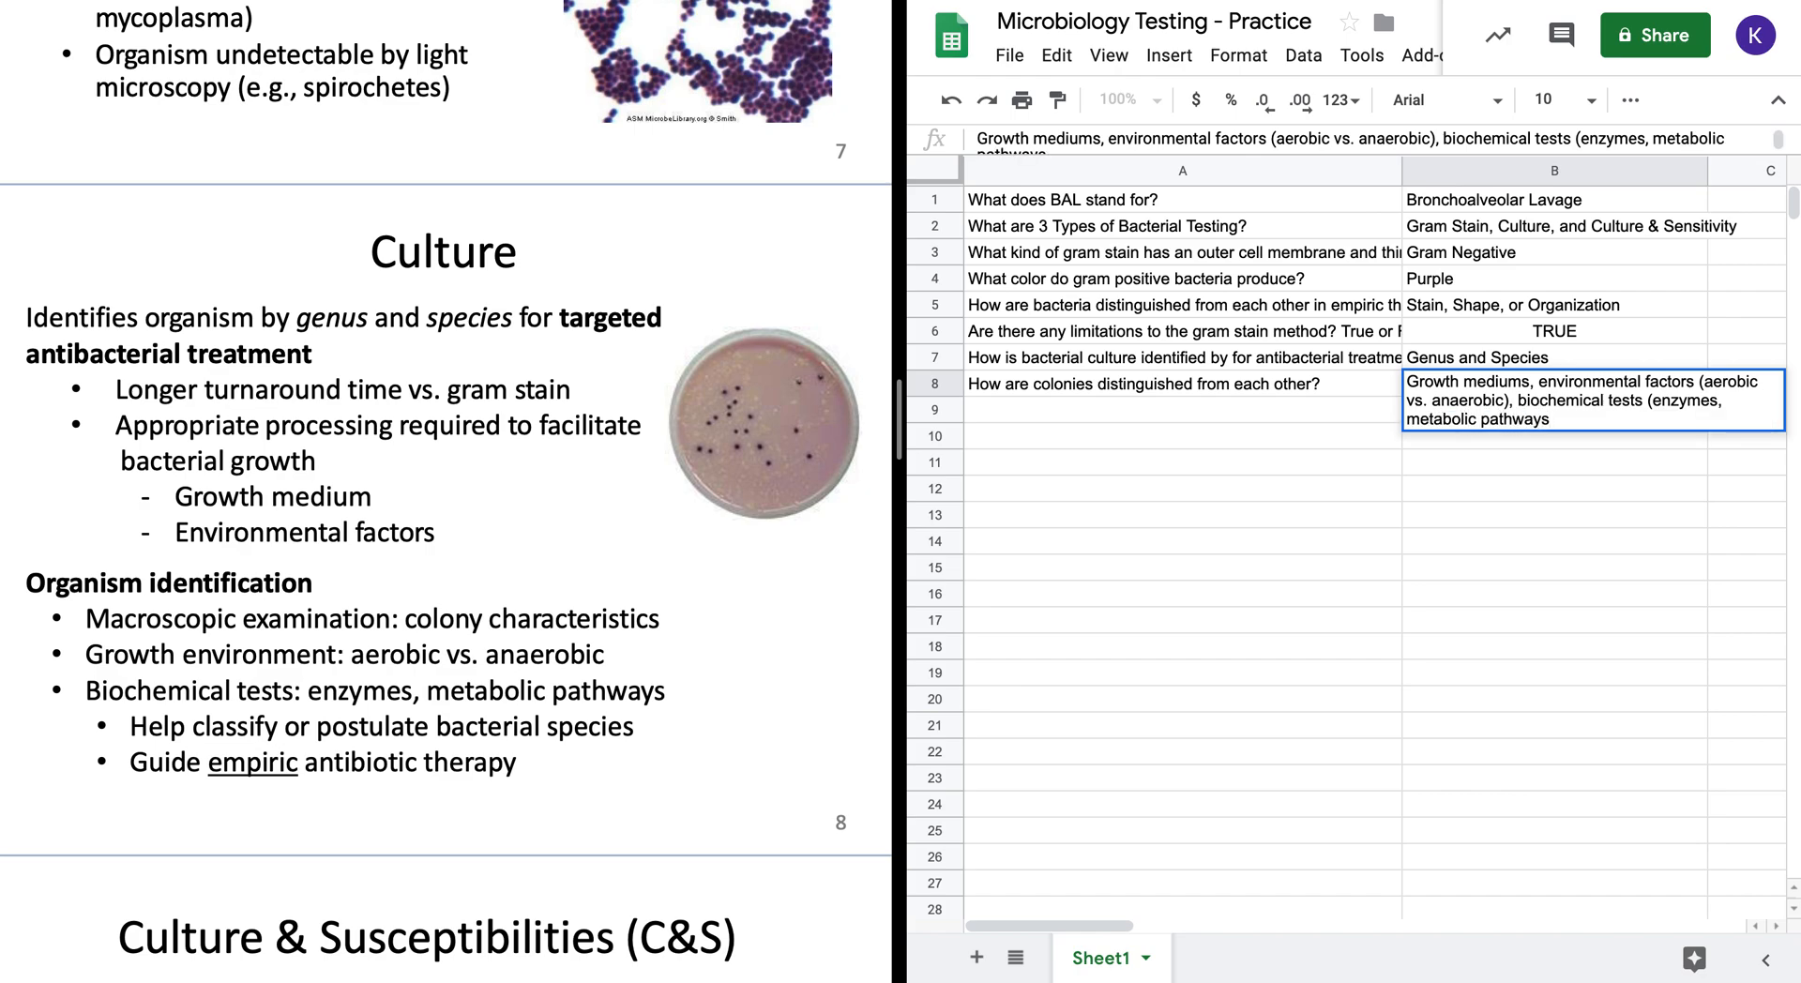
pyautogui.write(')')
pyautogui.press('Return')
pyautogui.press('Left')
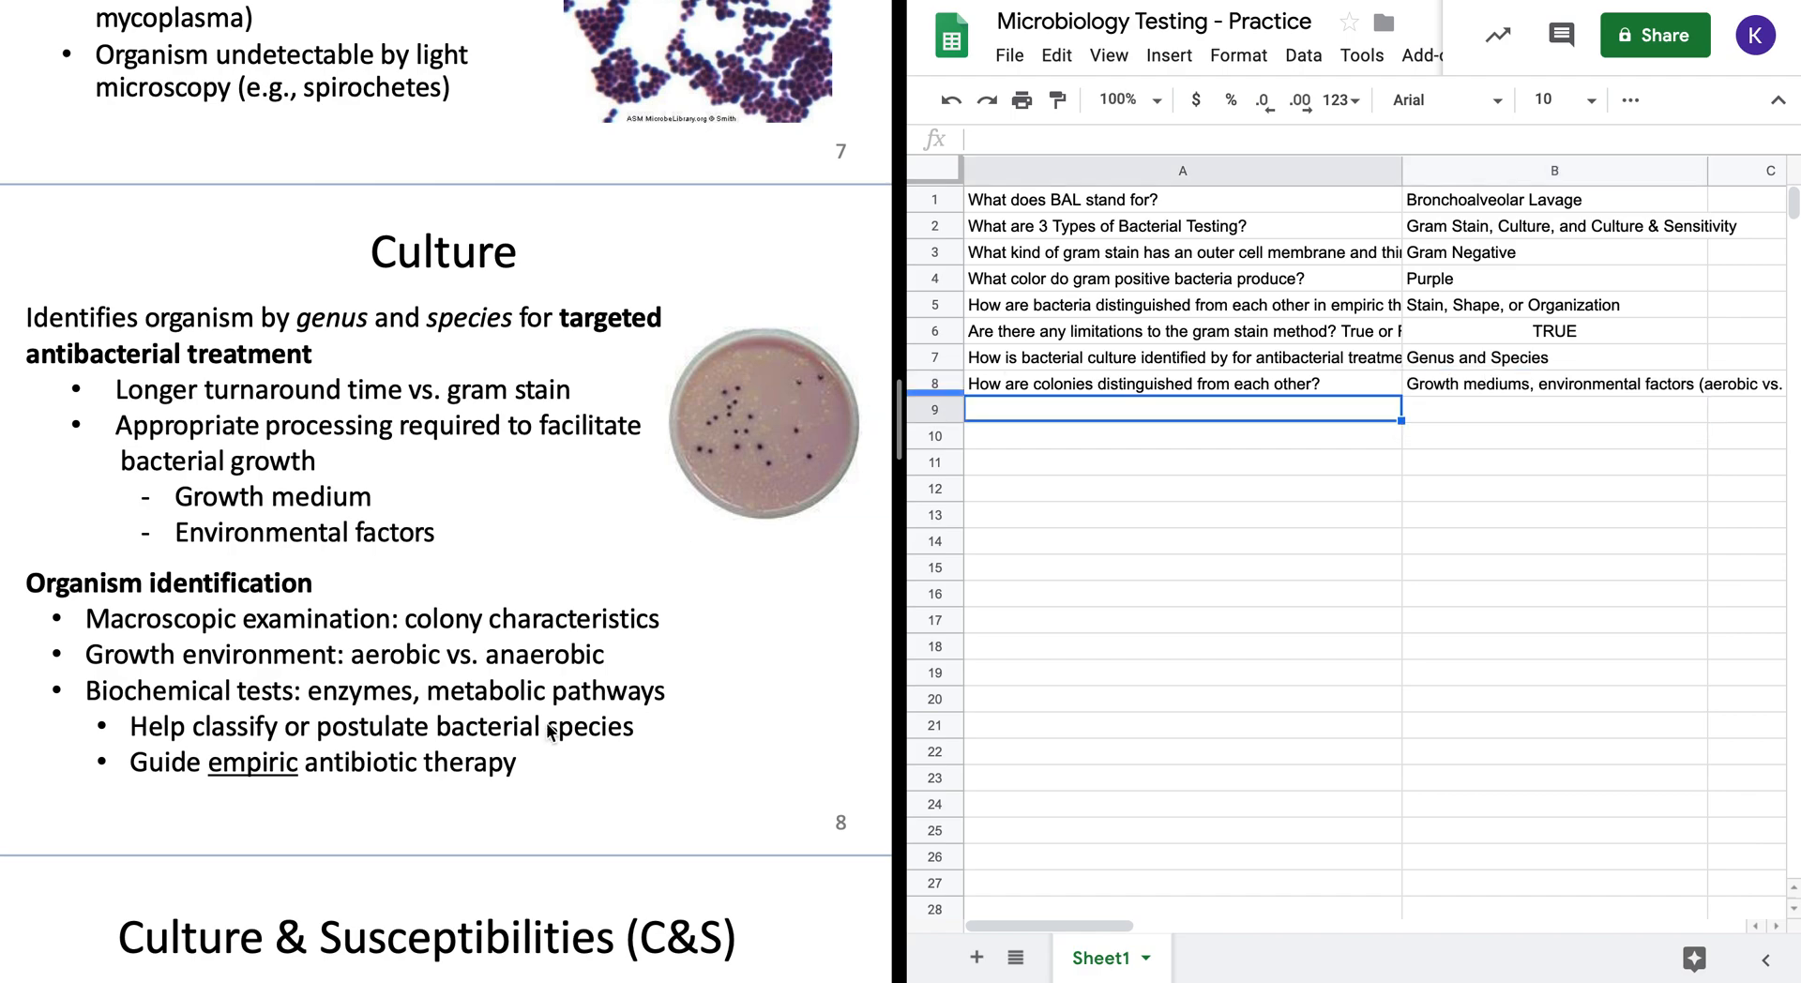
# - Enter "Which test determines sensitivity of organism to various antibacterial agents to maximize antibiotic treatment efficacy" in cell A9, copying the wording from the C&S slide
pyautogui.scroll(-1, 551, 732)
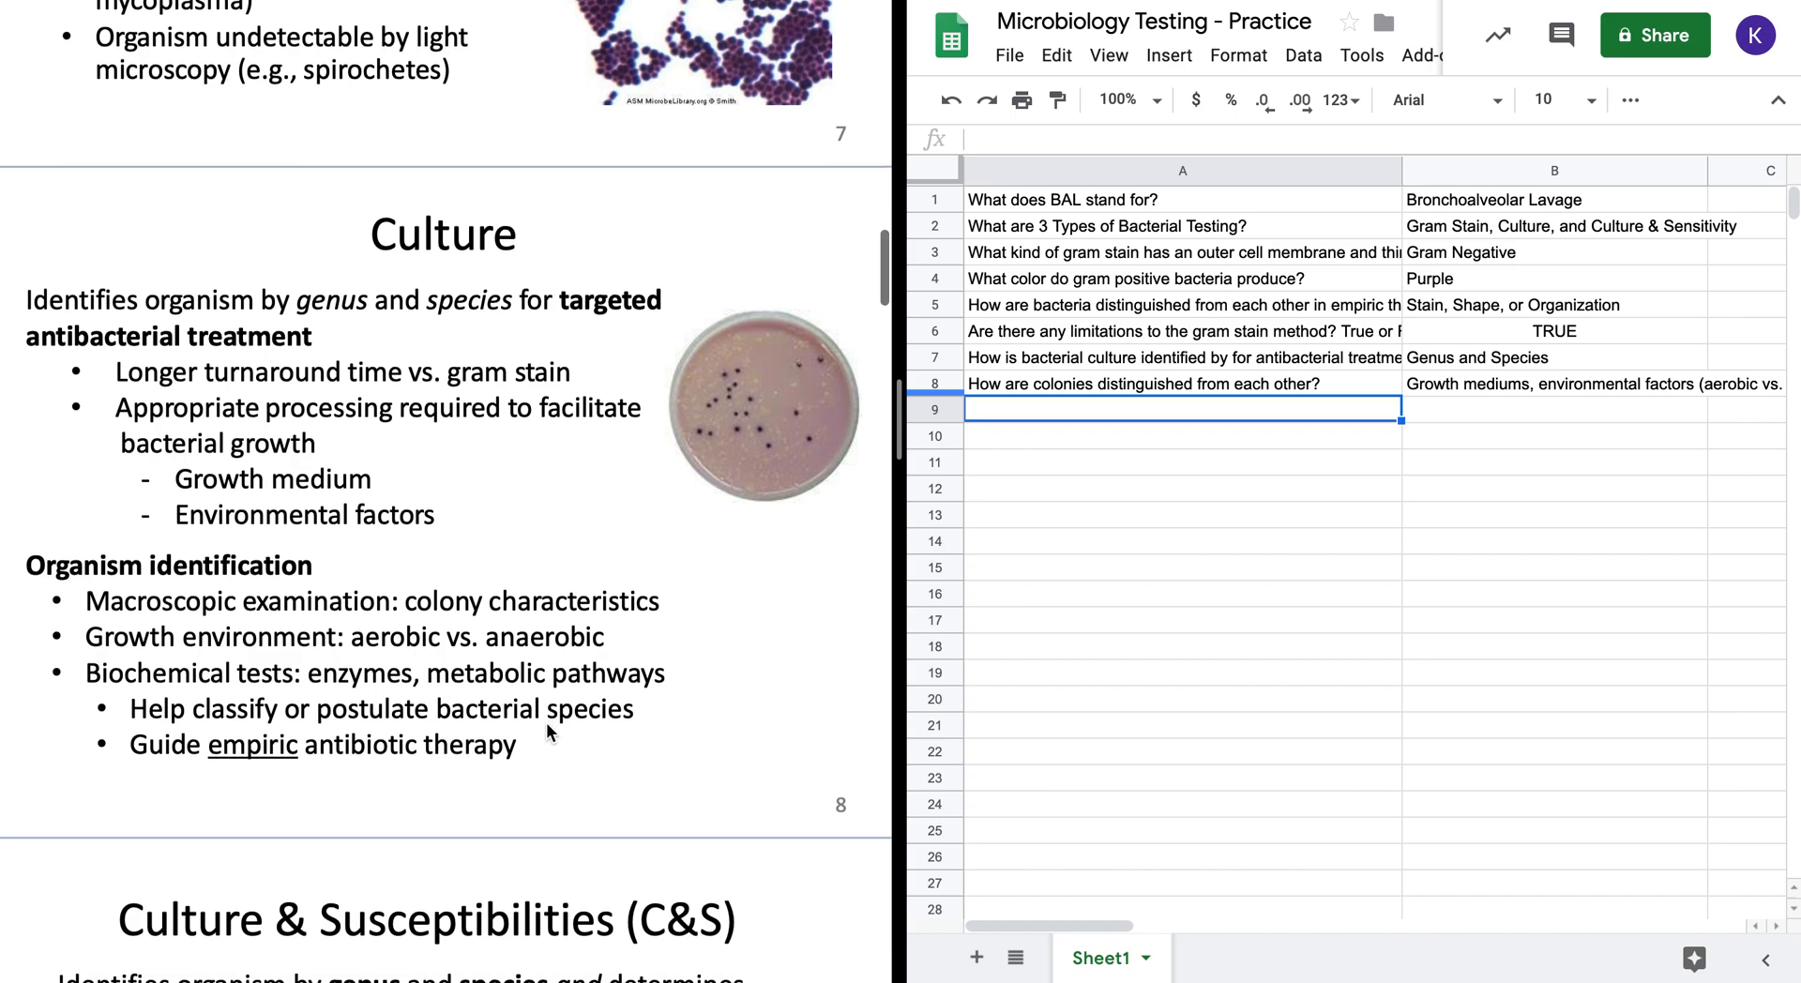
pyautogui.scroll(-5, 546, 723)
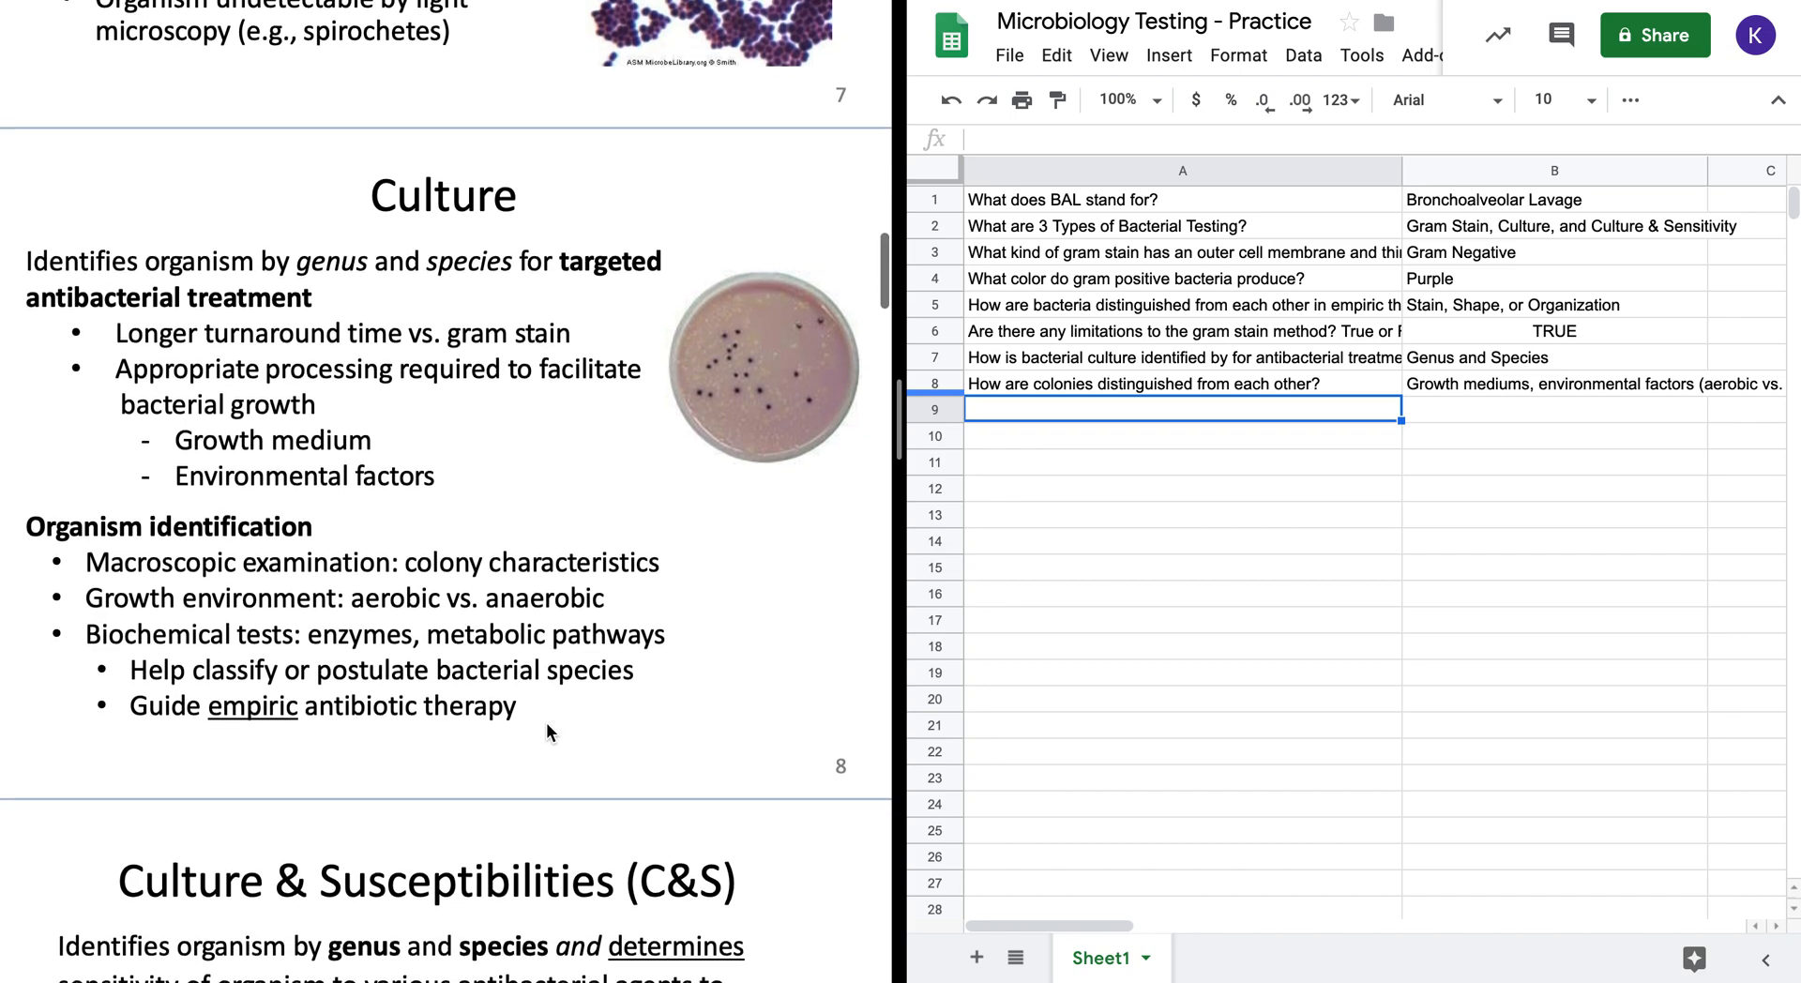
pyautogui.scroll(-10, 546, 723)
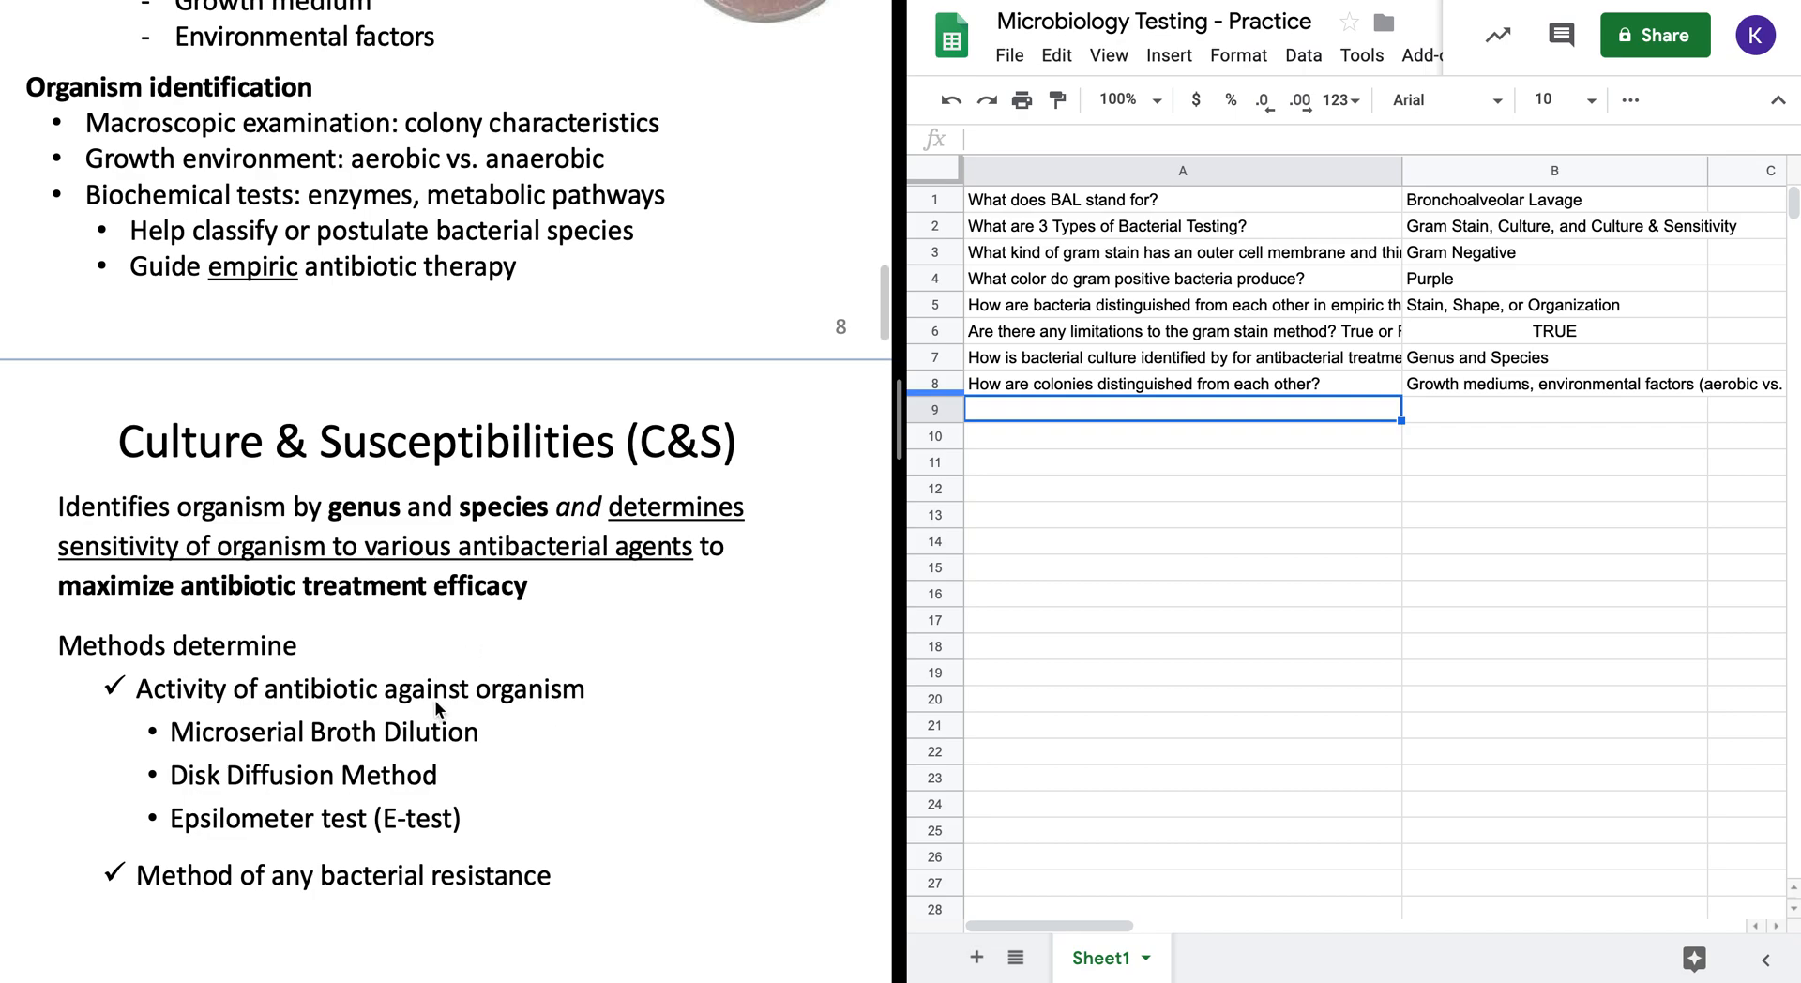
pyautogui.scroll(-7, 437, 598)
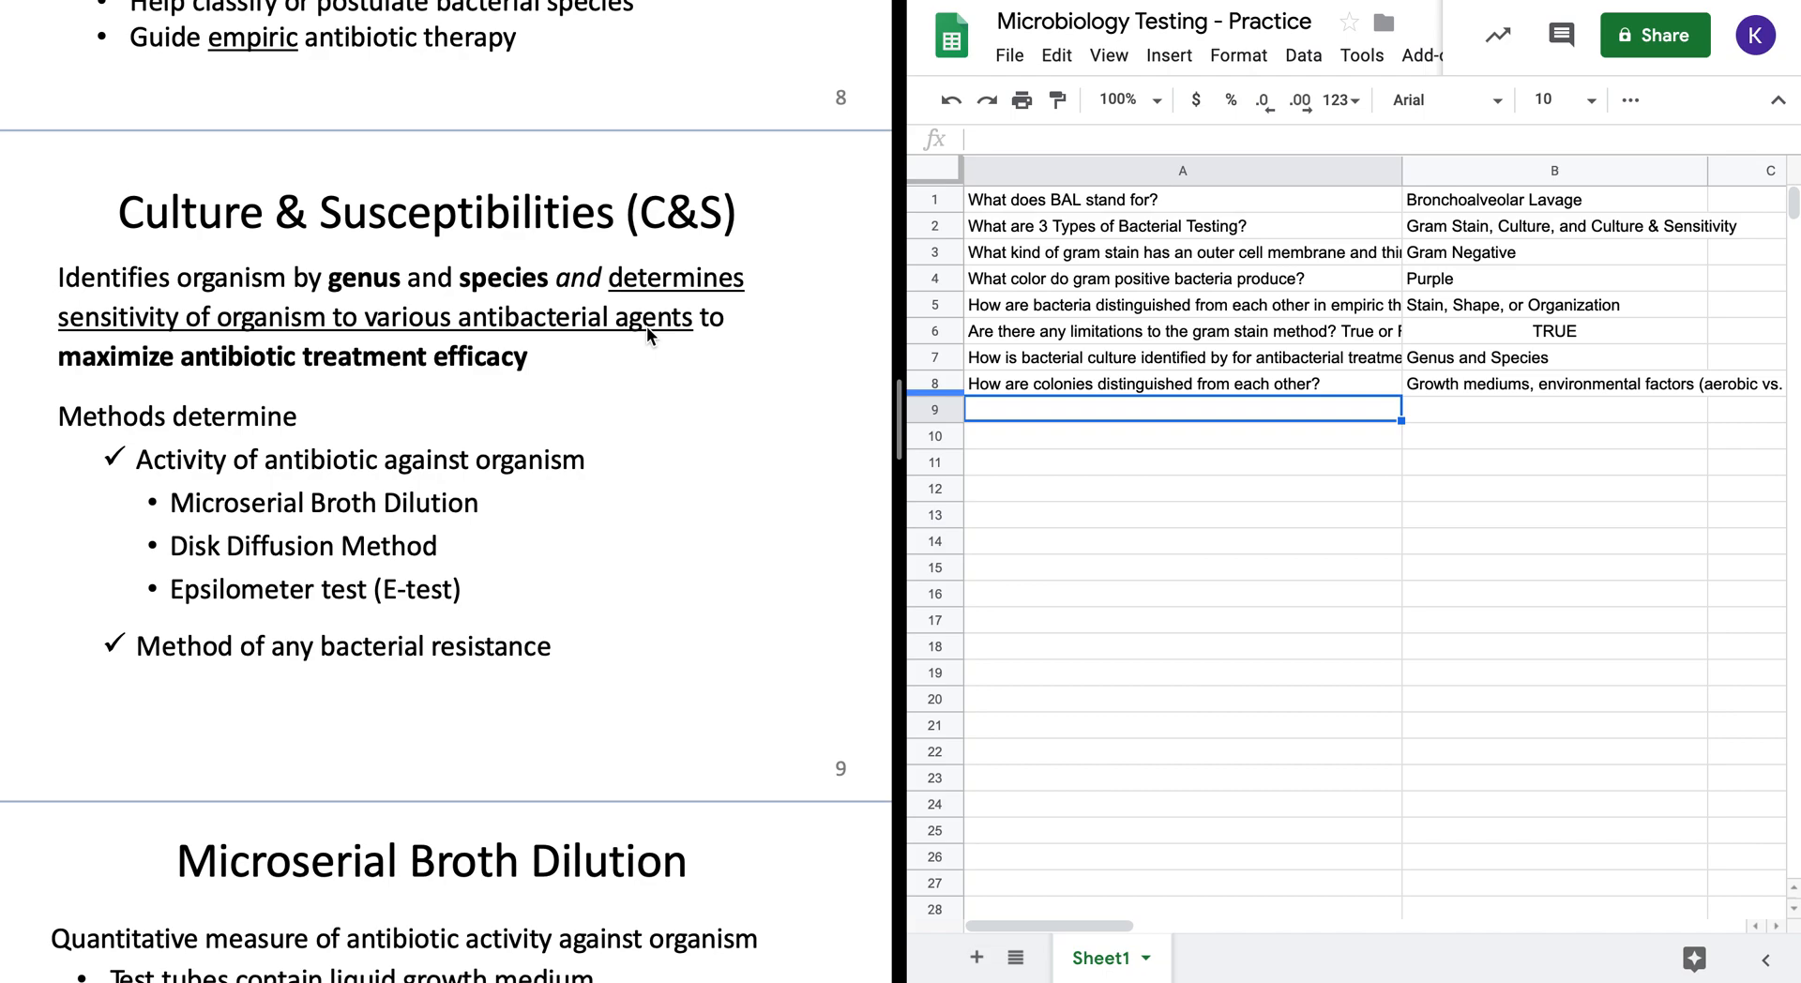
pyautogui.doubleClick(1015, 409)
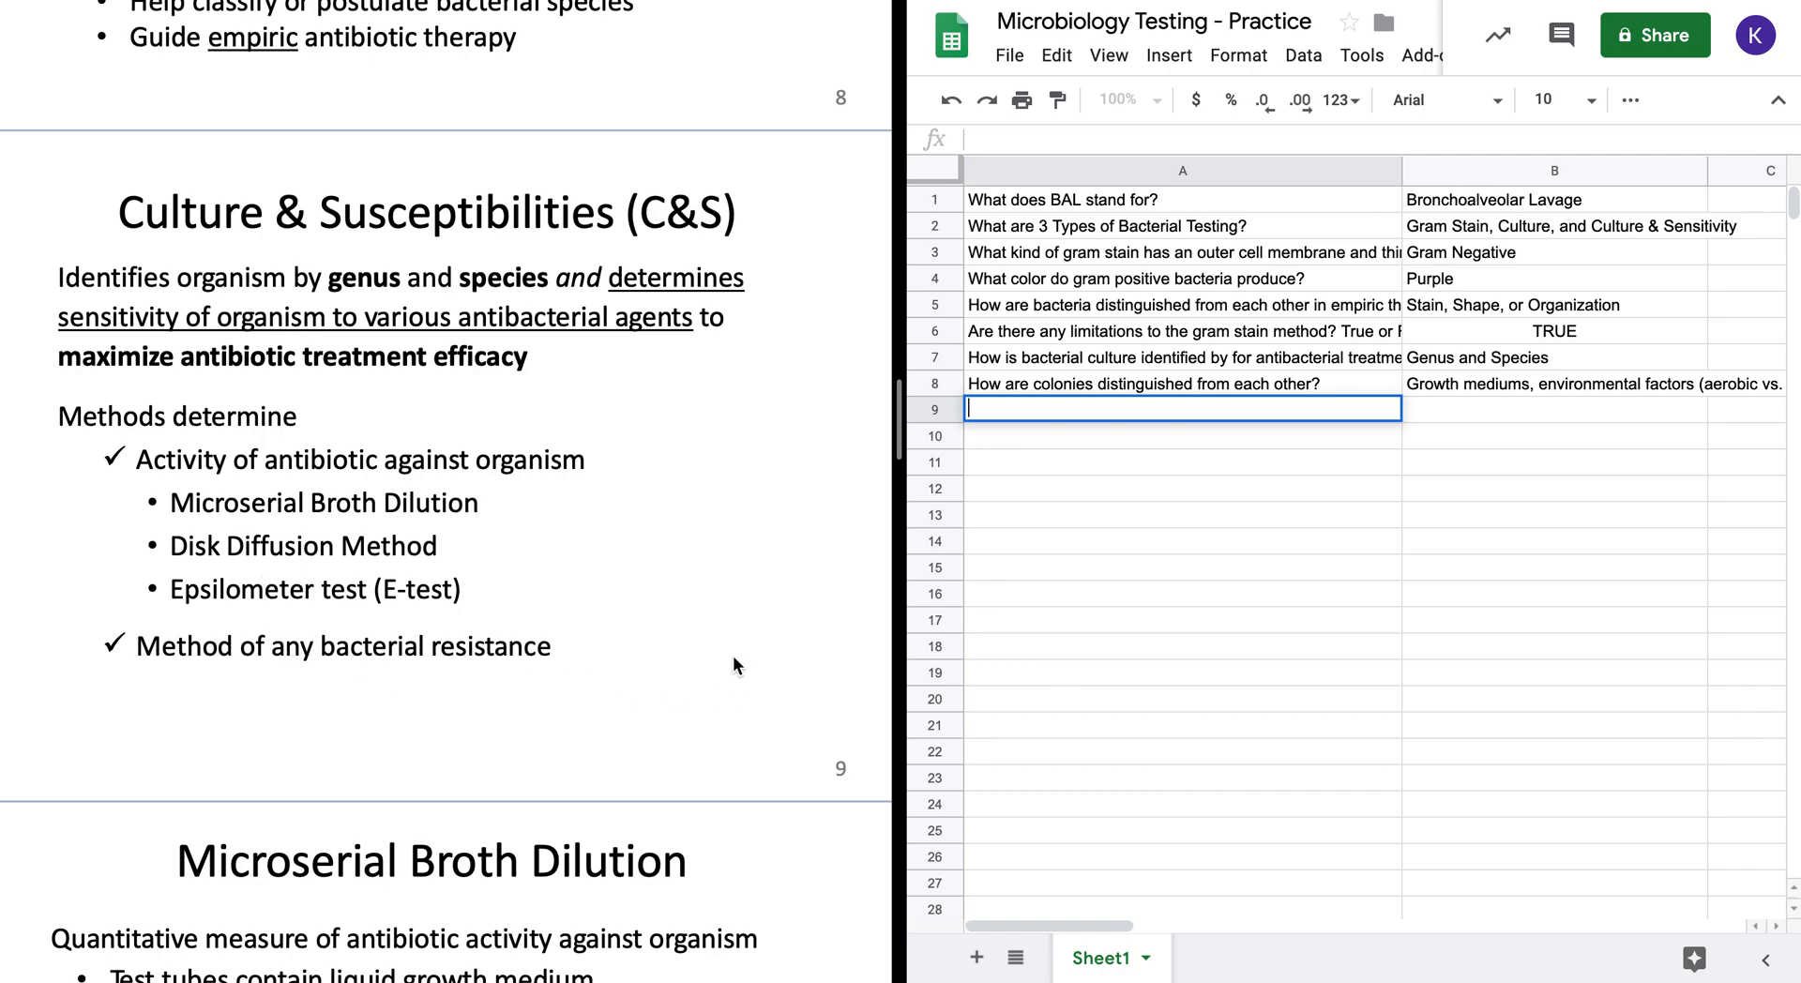
pyautogui.write('Which test')
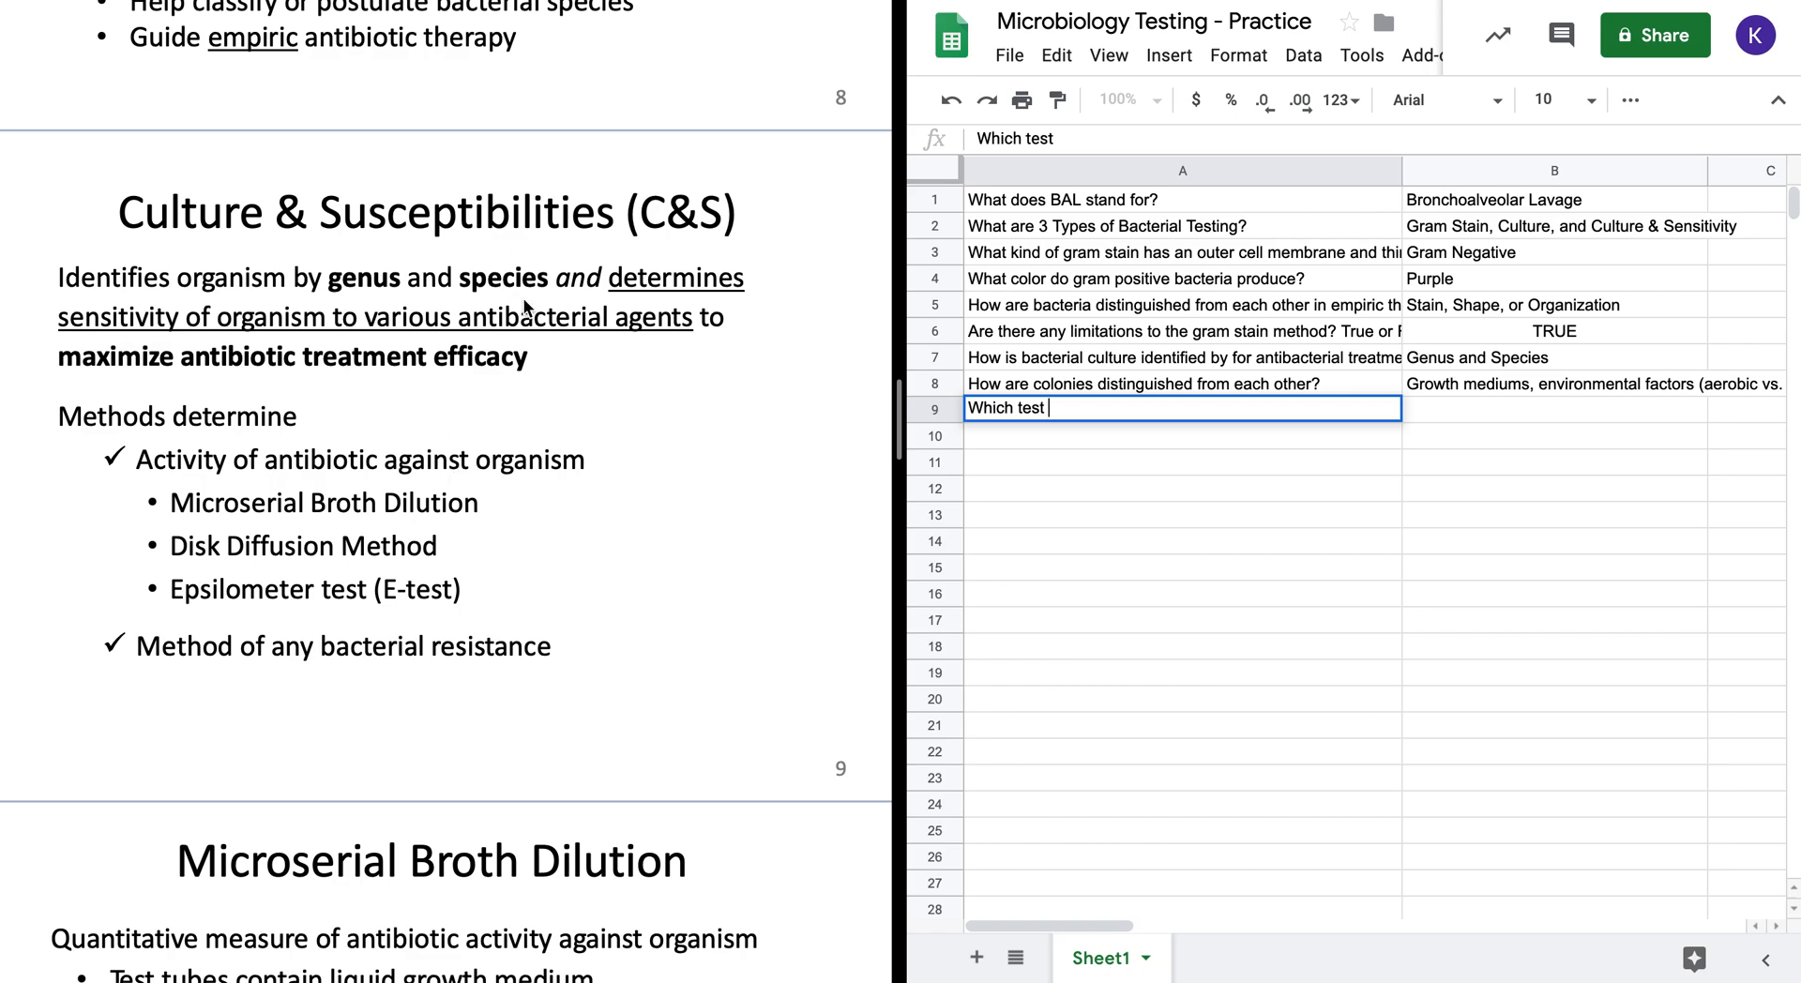
pyautogui.click(617, 274)
pyautogui.moveTo(610, 277); pyautogui.dragTo(603, 362)
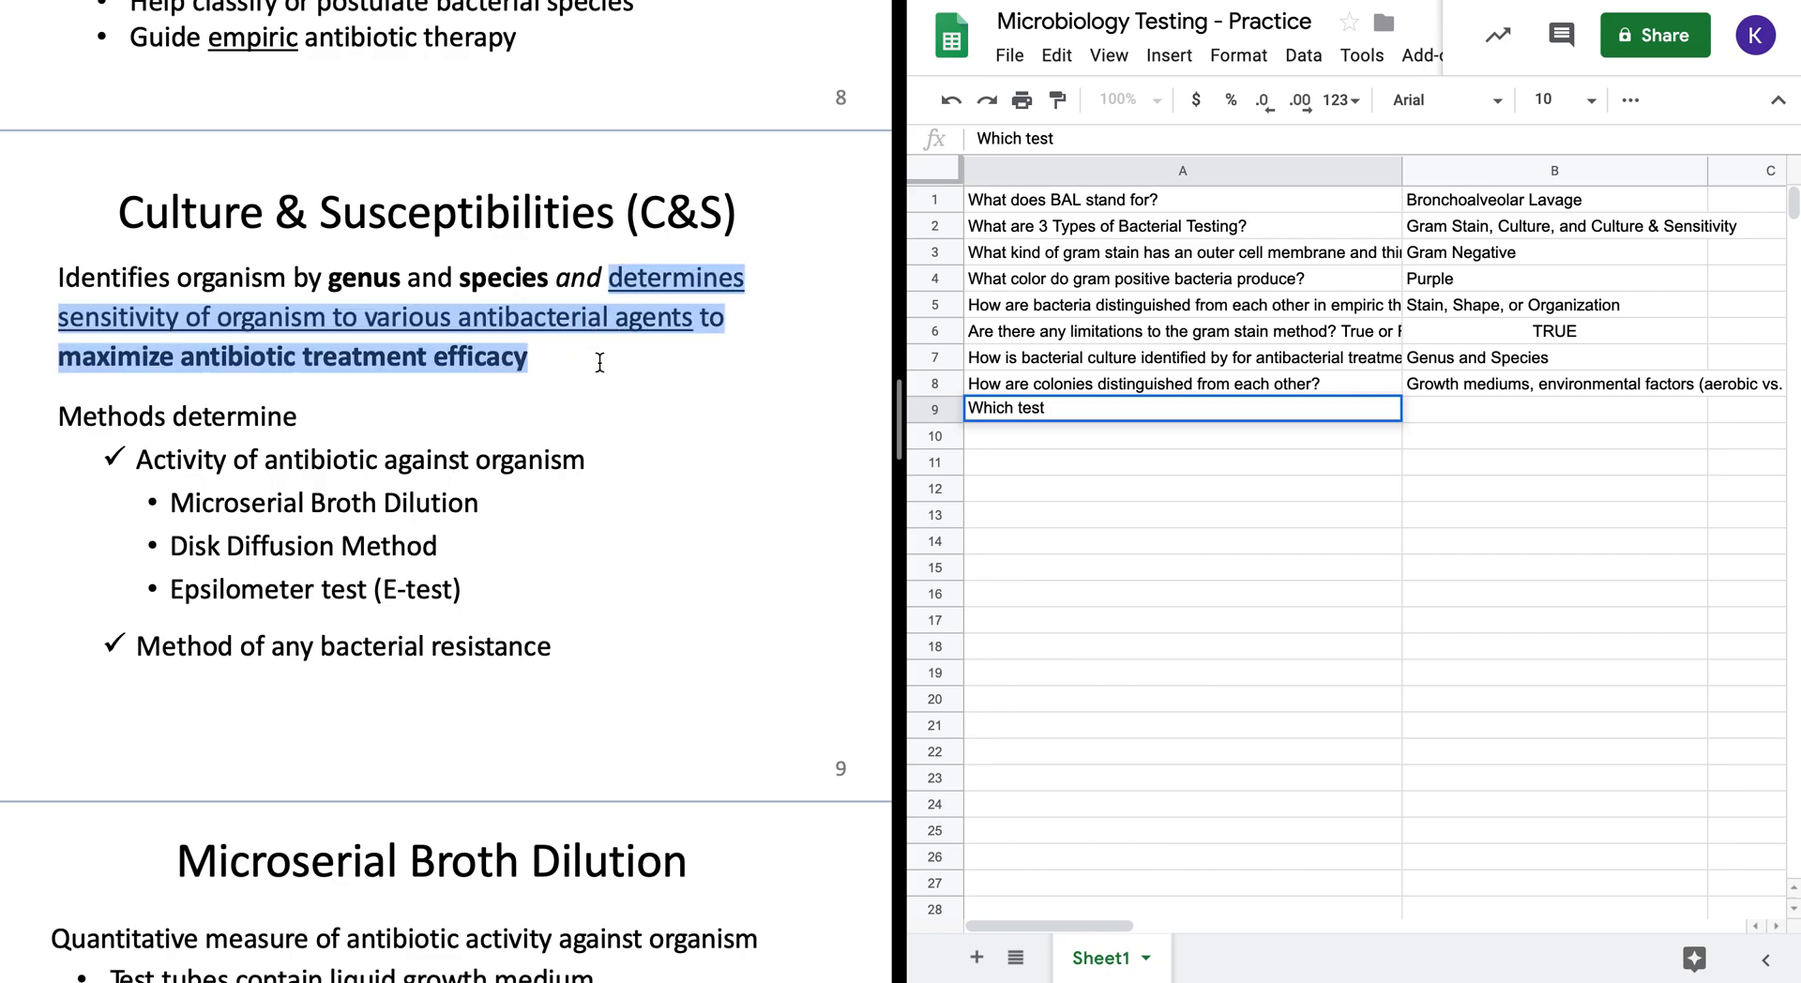
pyautogui.hotkey('ctrl', 'c')
pyautogui.click(1061, 410)
pyautogui.hotkey('ctrl', 'v')
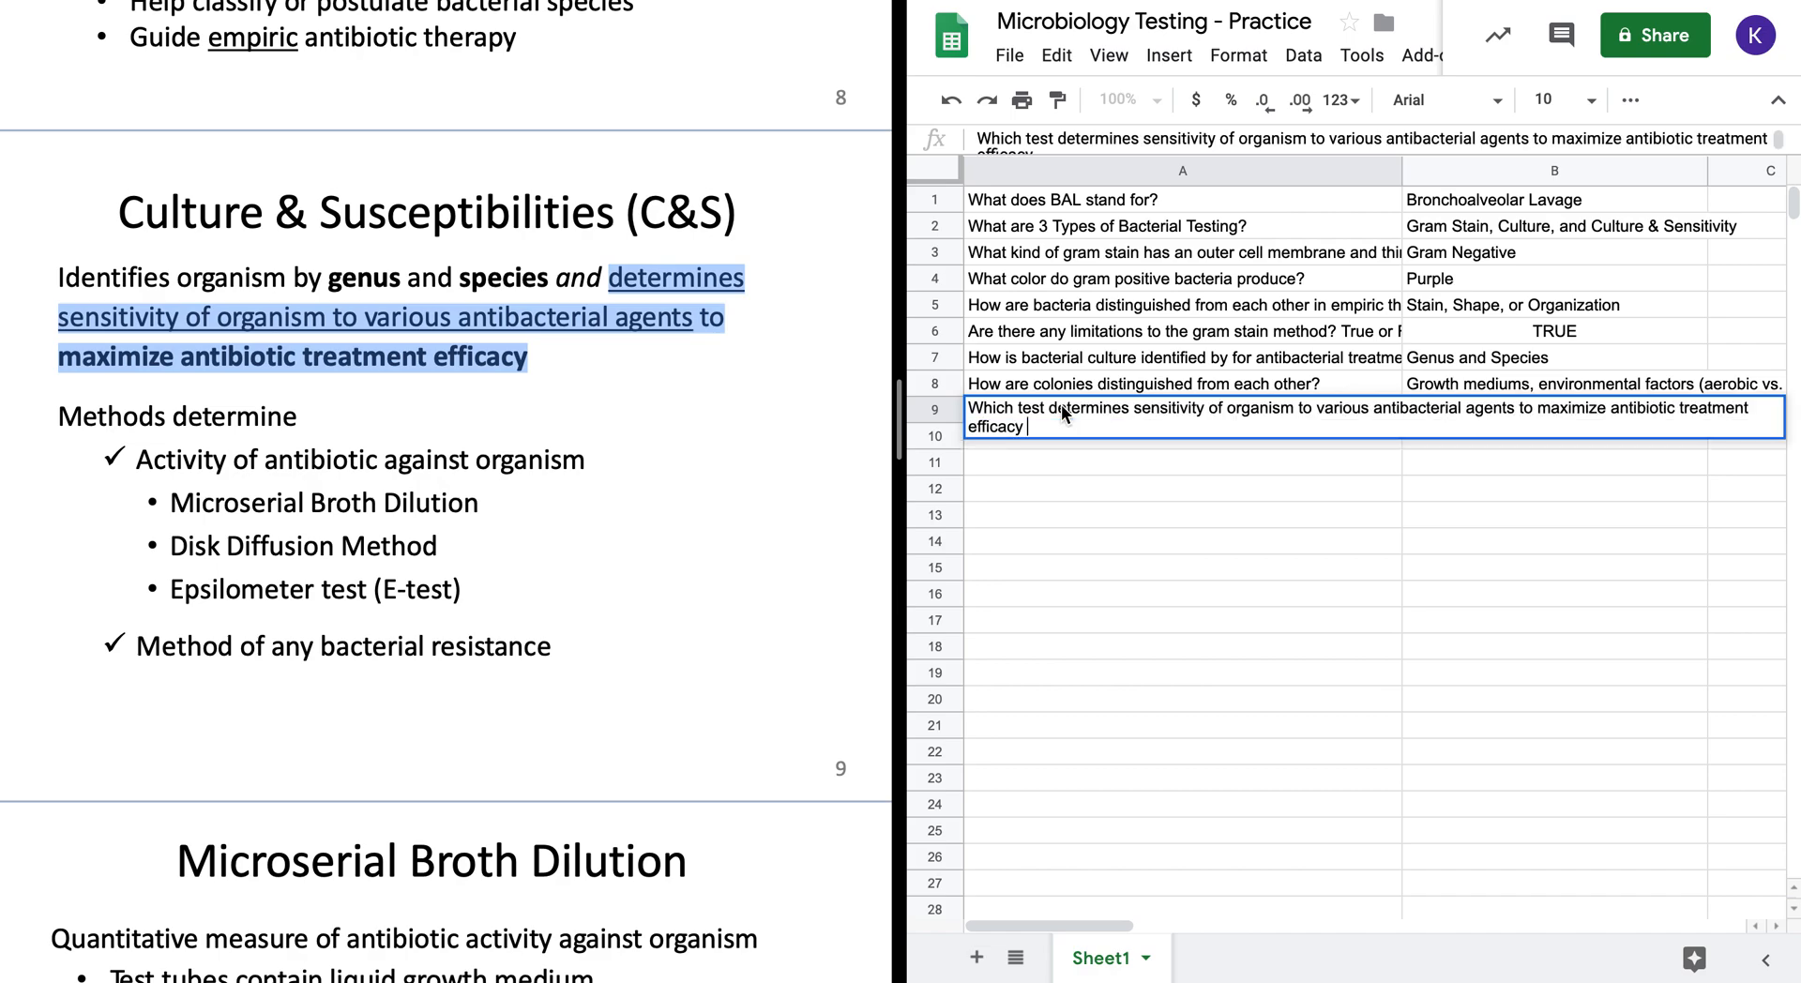
pyautogui.press('Return')
# - End the question in cell A9 with a question mark
pyautogui.doubleClick(1061, 409)
pyautogui.press('BackSpace')
pyautogui.write('?')
pyautogui.press('Return')
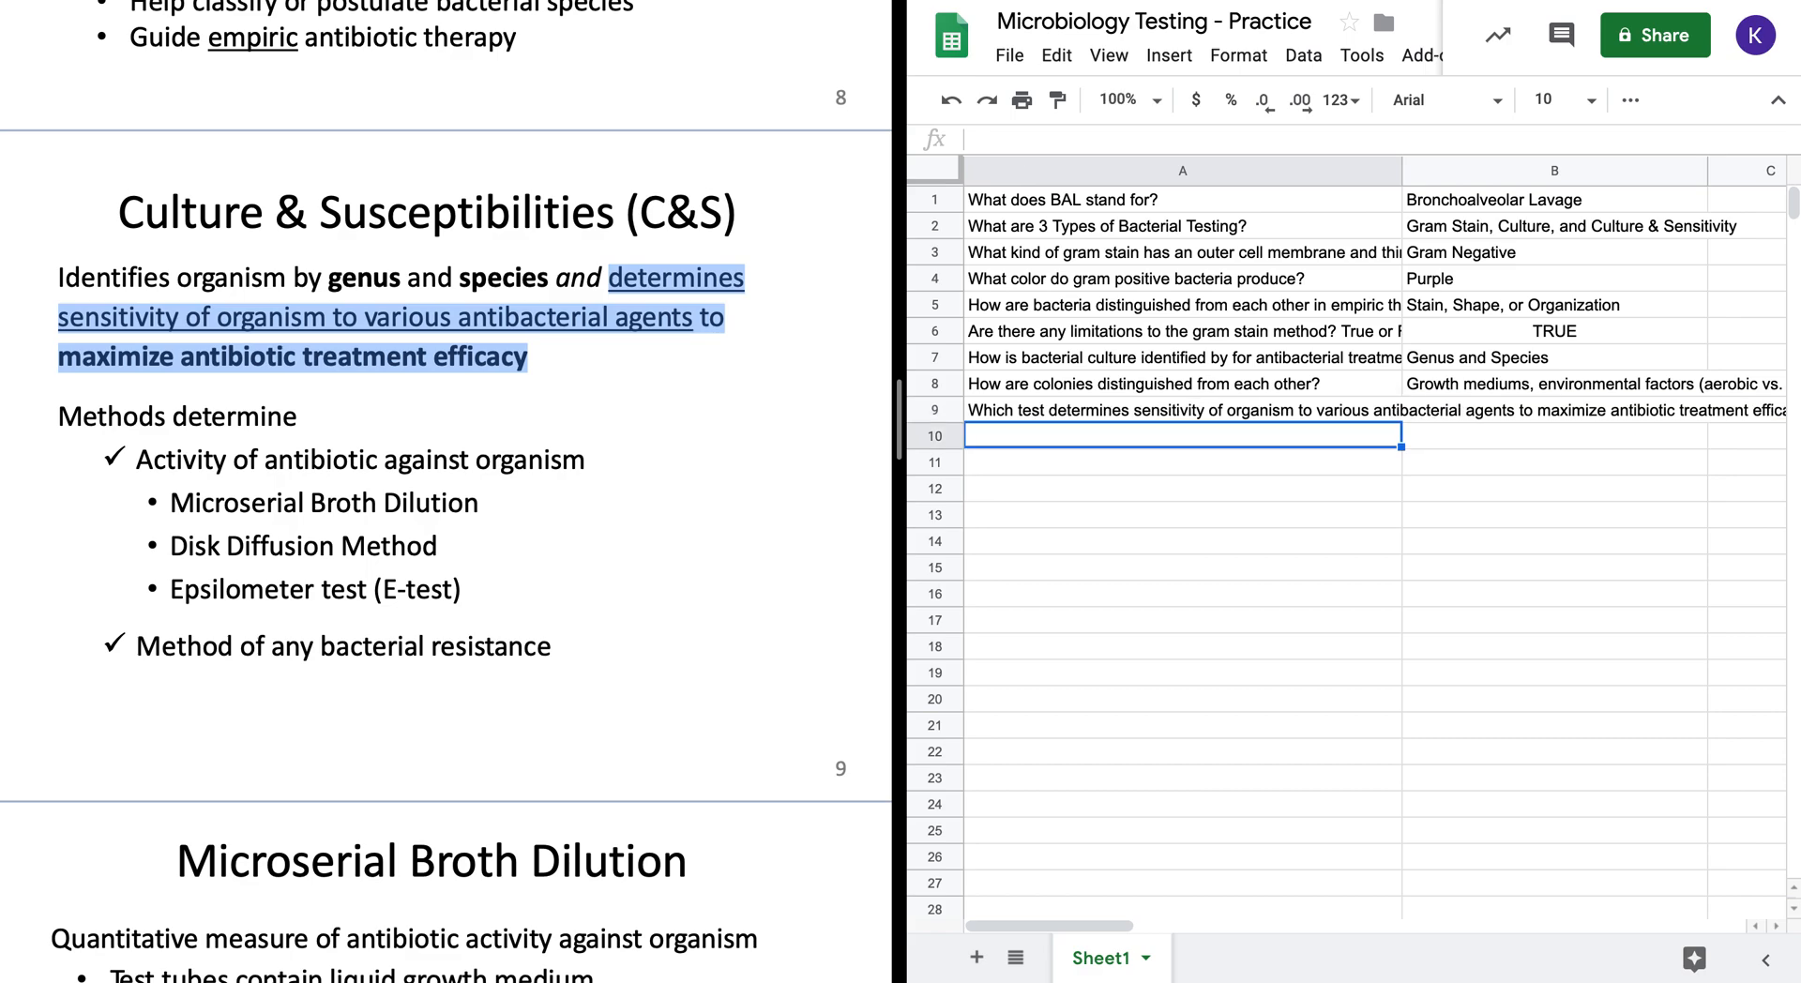
# - Select answer cell B9 in the sheet and the title "Culture & Susceptibilities (C&S)" on the slide
pyautogui.press('Down')
pyautogui.press('Right')
pyautogui.press('Down')
pyautogui.press('Down')
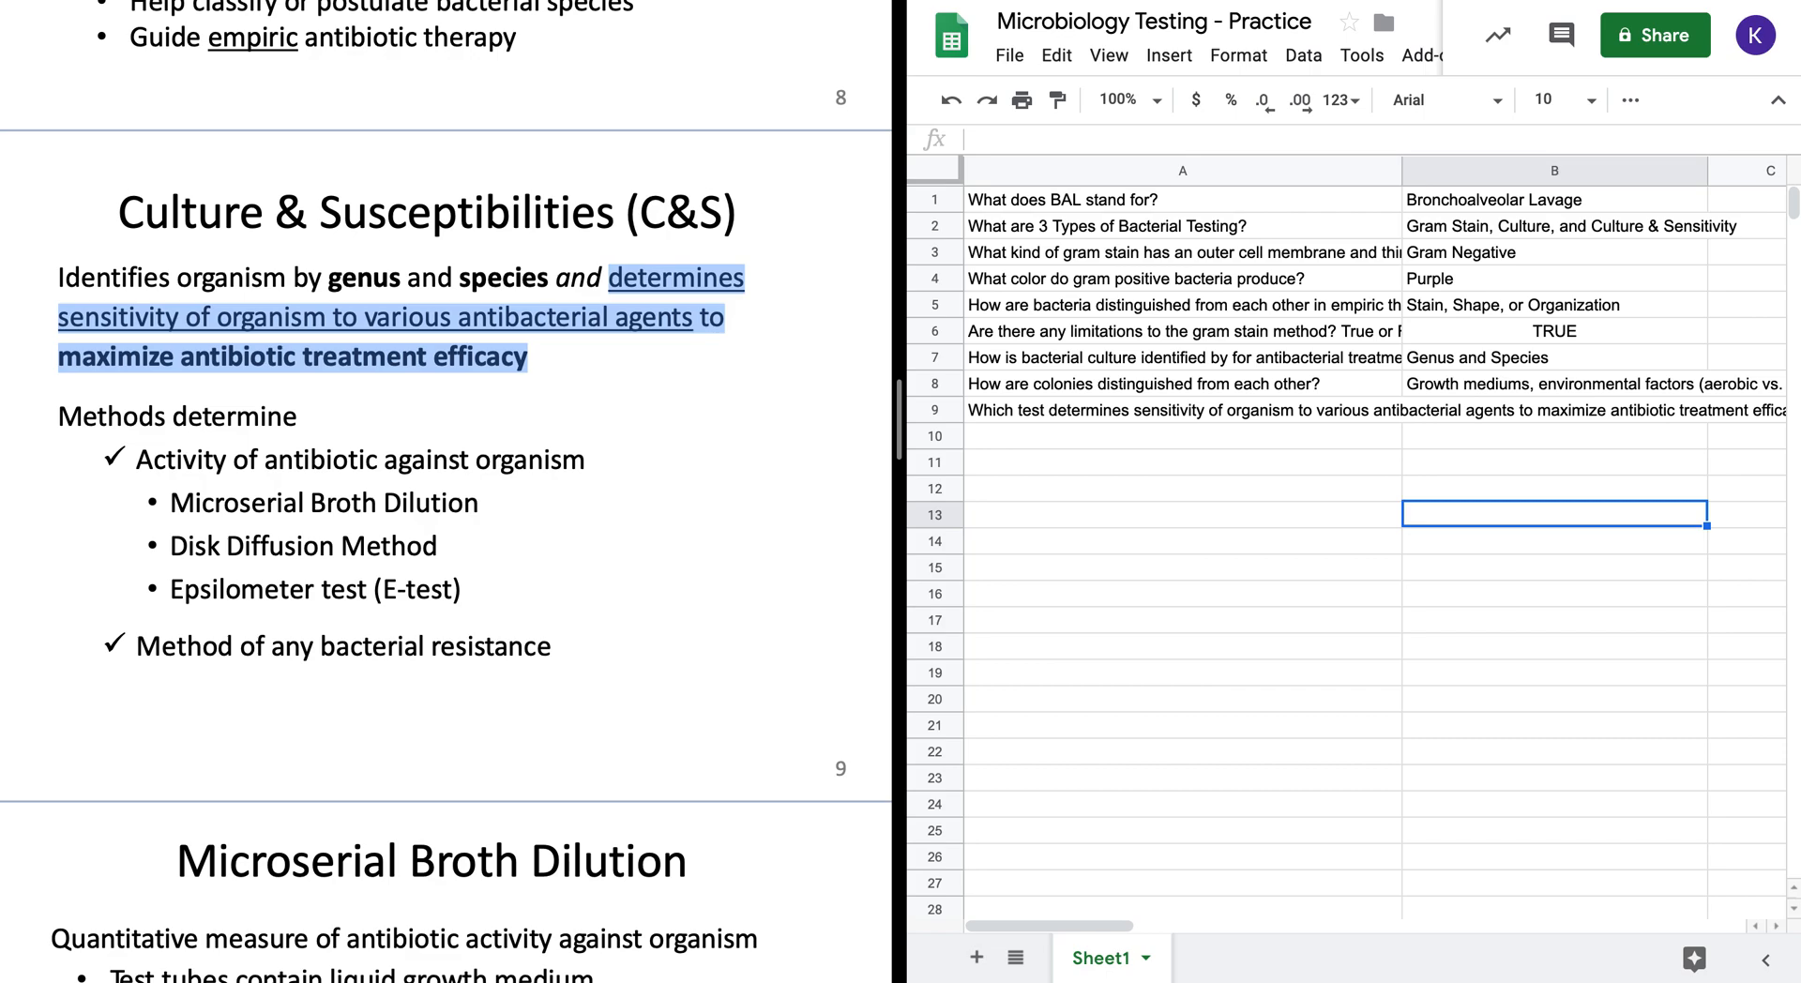
pyautogui.press('Up')
pyautogui.press('Up')
pyautogui.press('Up')
pyautogui.press('Up')
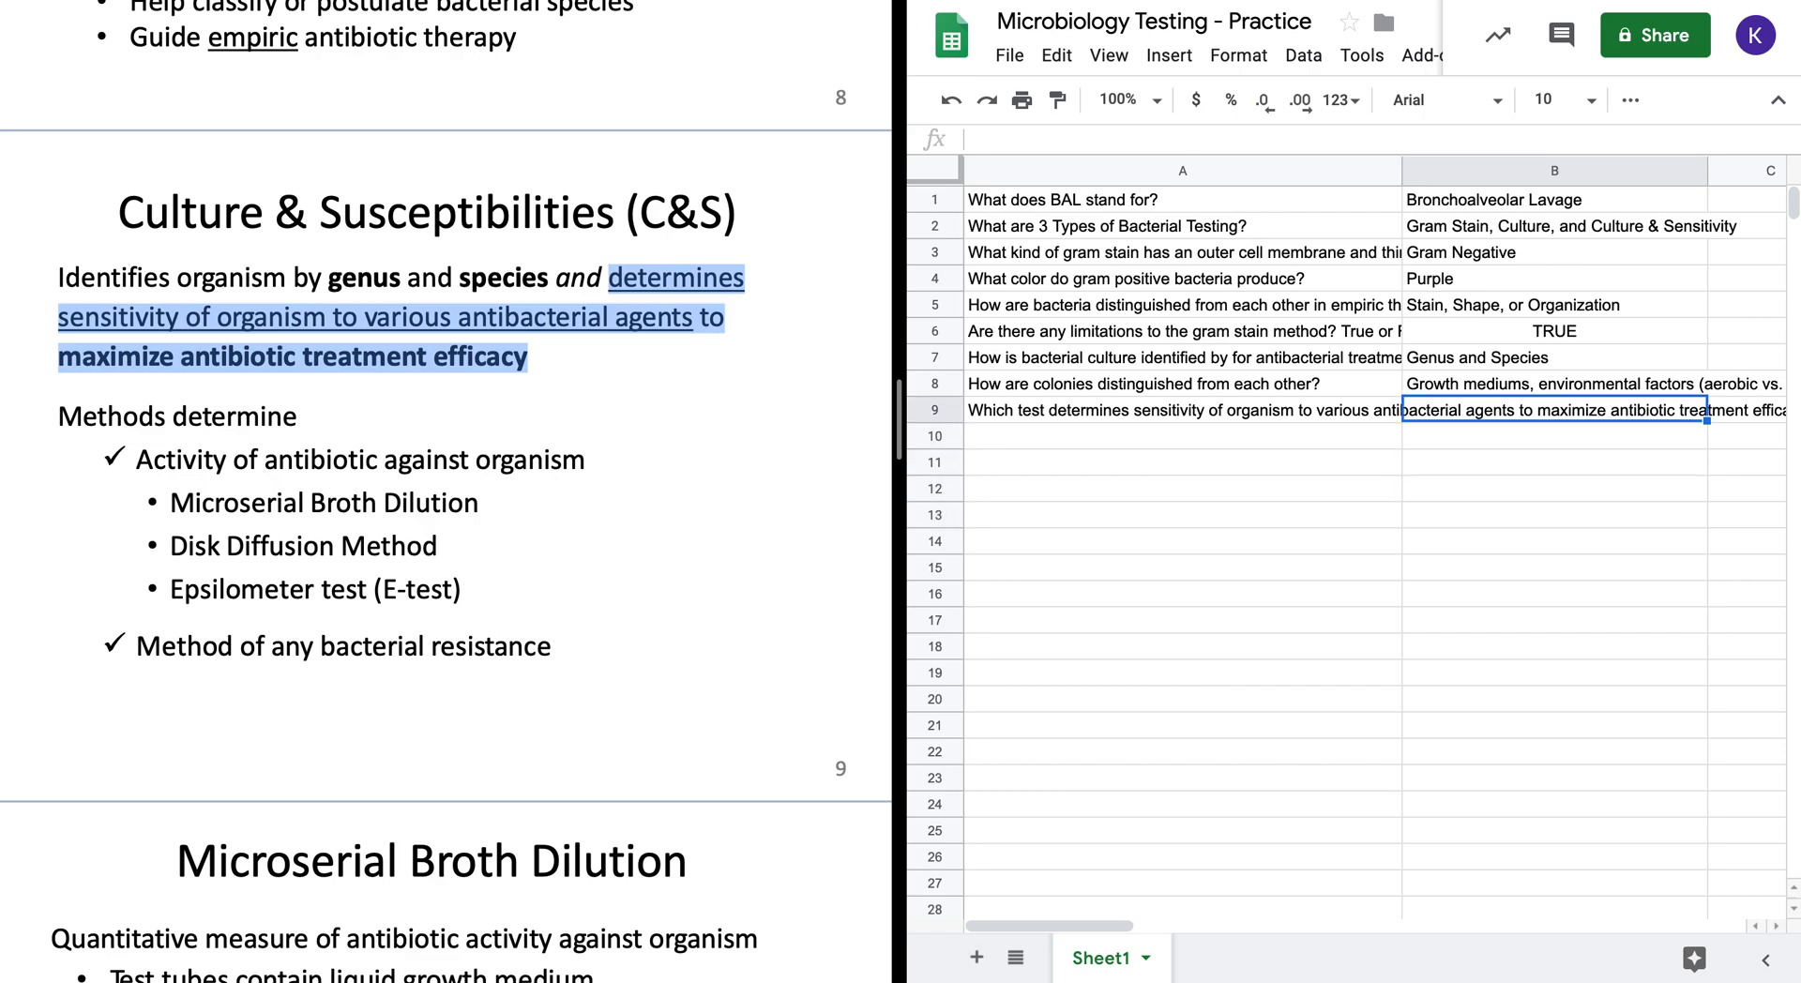
pyautogui.click(139, 214)
pyautogui.moveTo(139, 214); pyautogui.dragTo(798, 214)
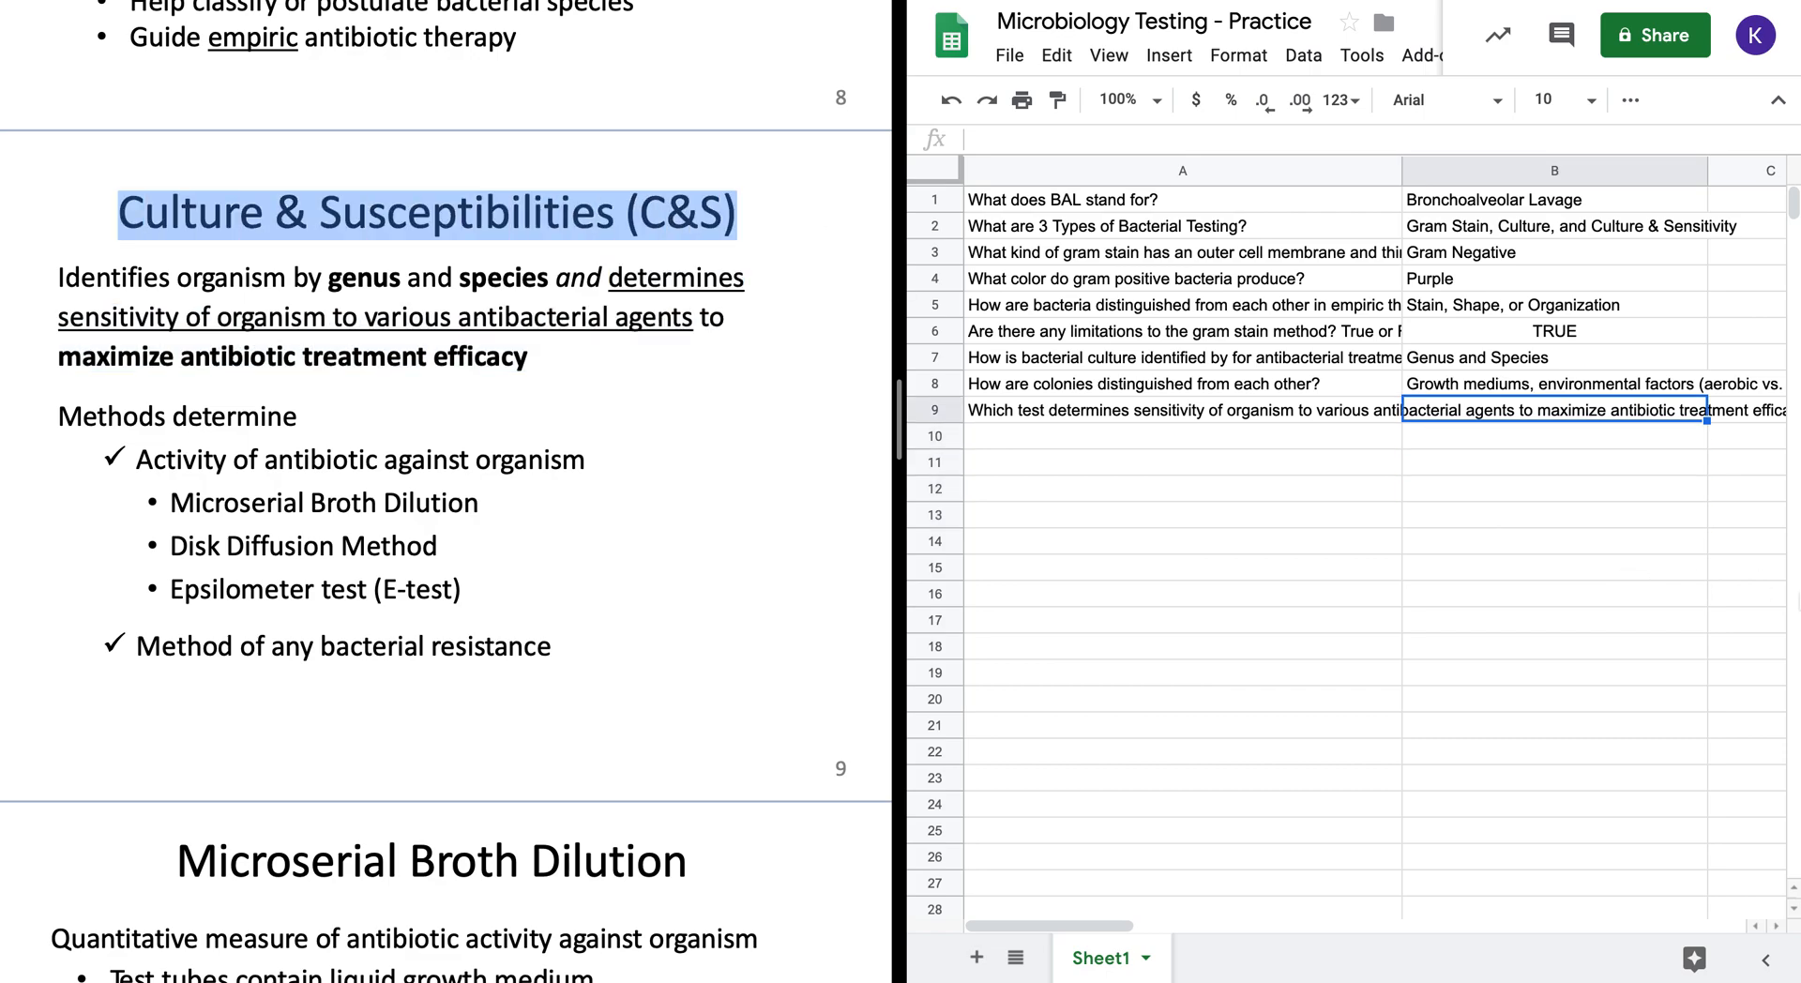
pyautogui.doubleClick(1497, 414)
pyautogui.write('h')
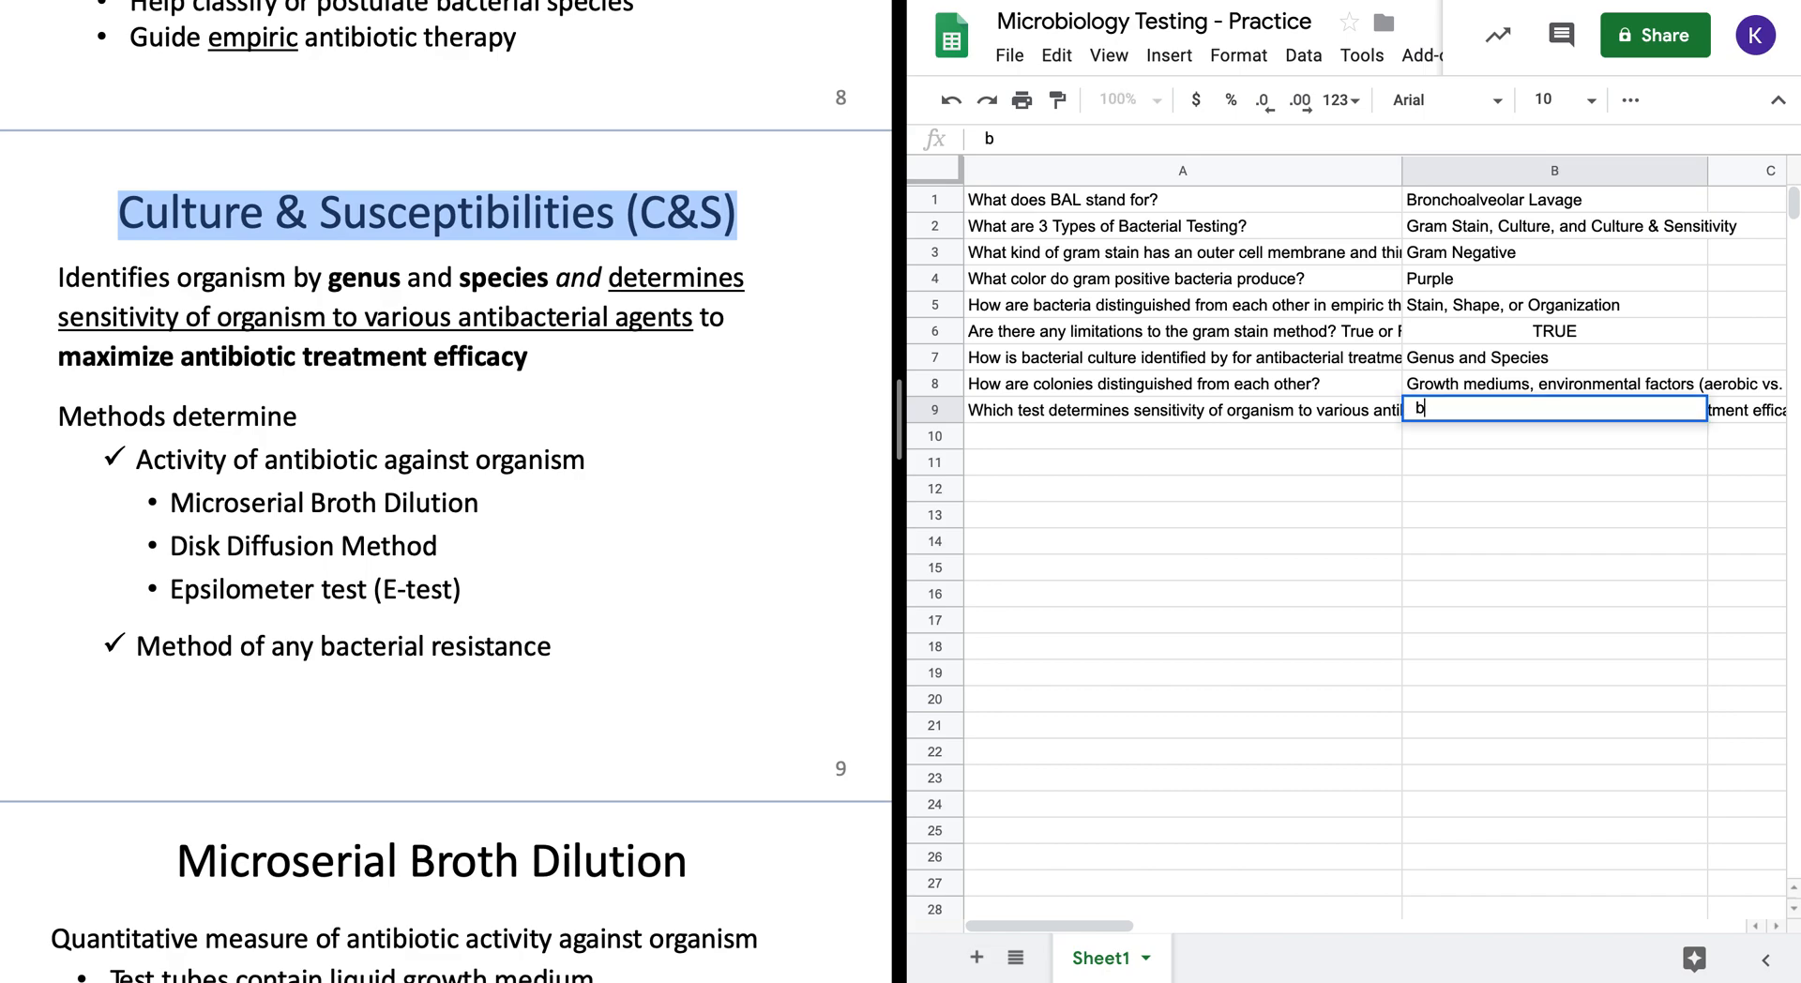
pyautogui.press('BackSpace')
pyautogui.hotkey('ctrl', 'v')
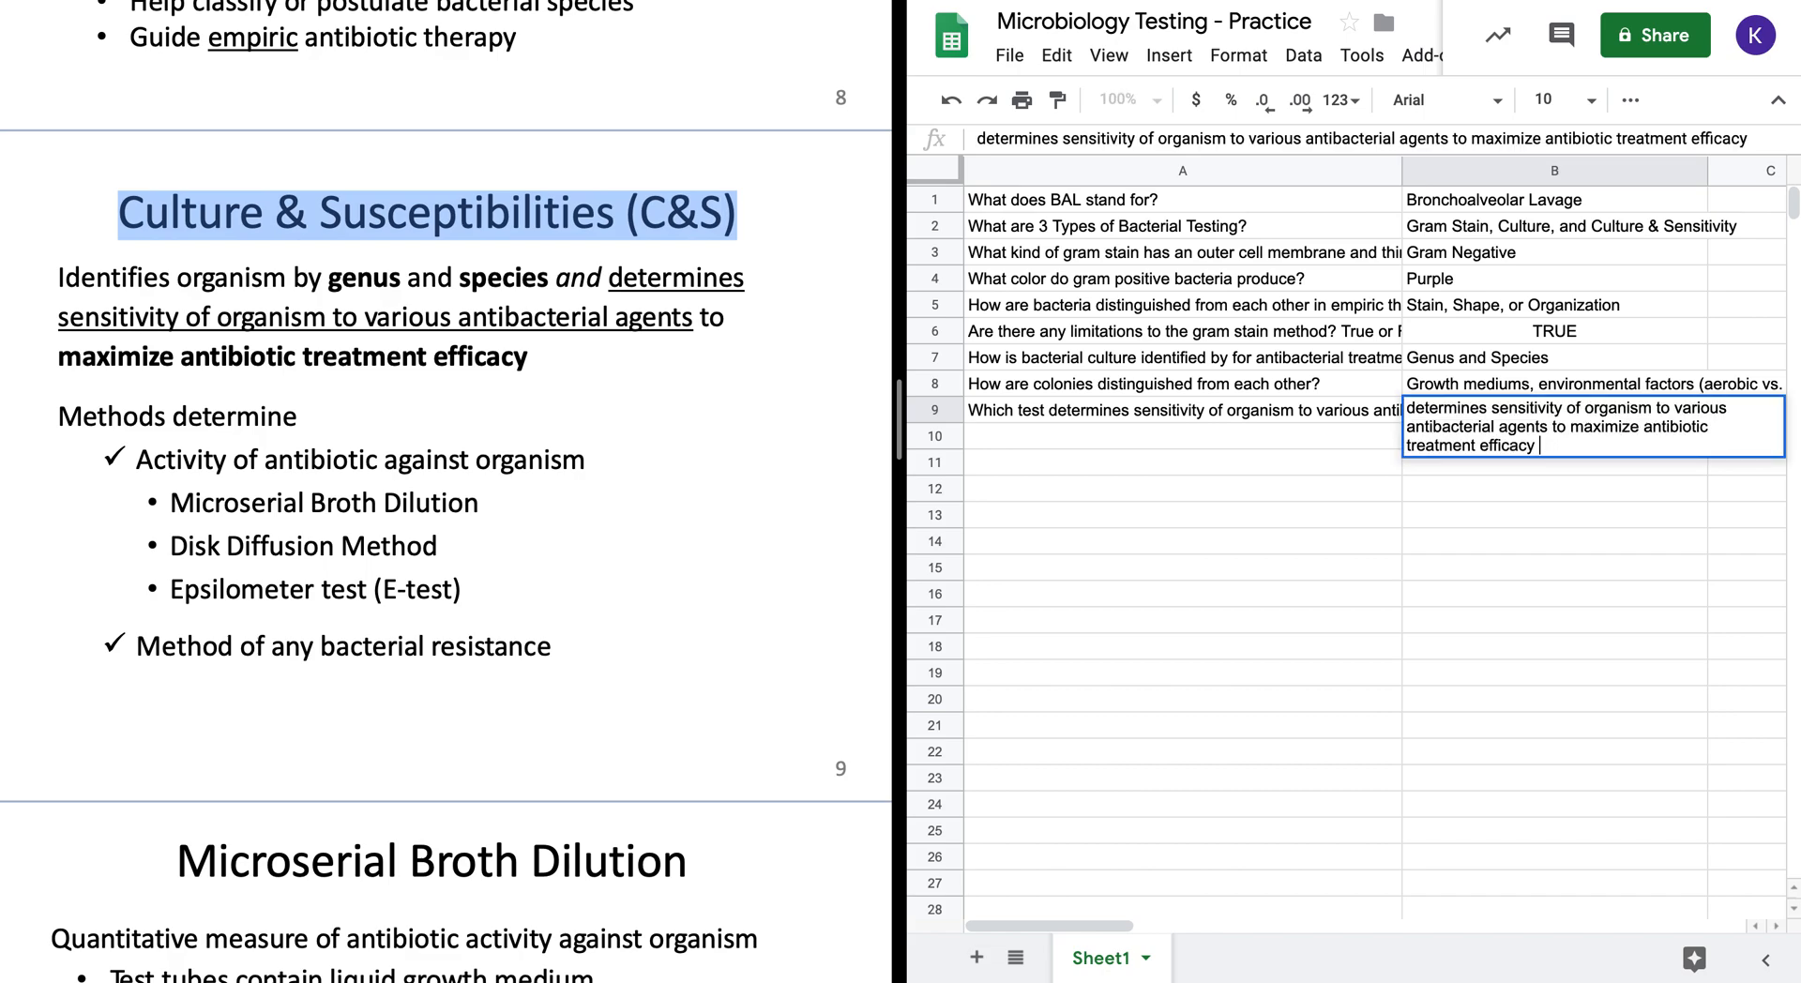
pyautogui.hotkey('ctrl', 'z')
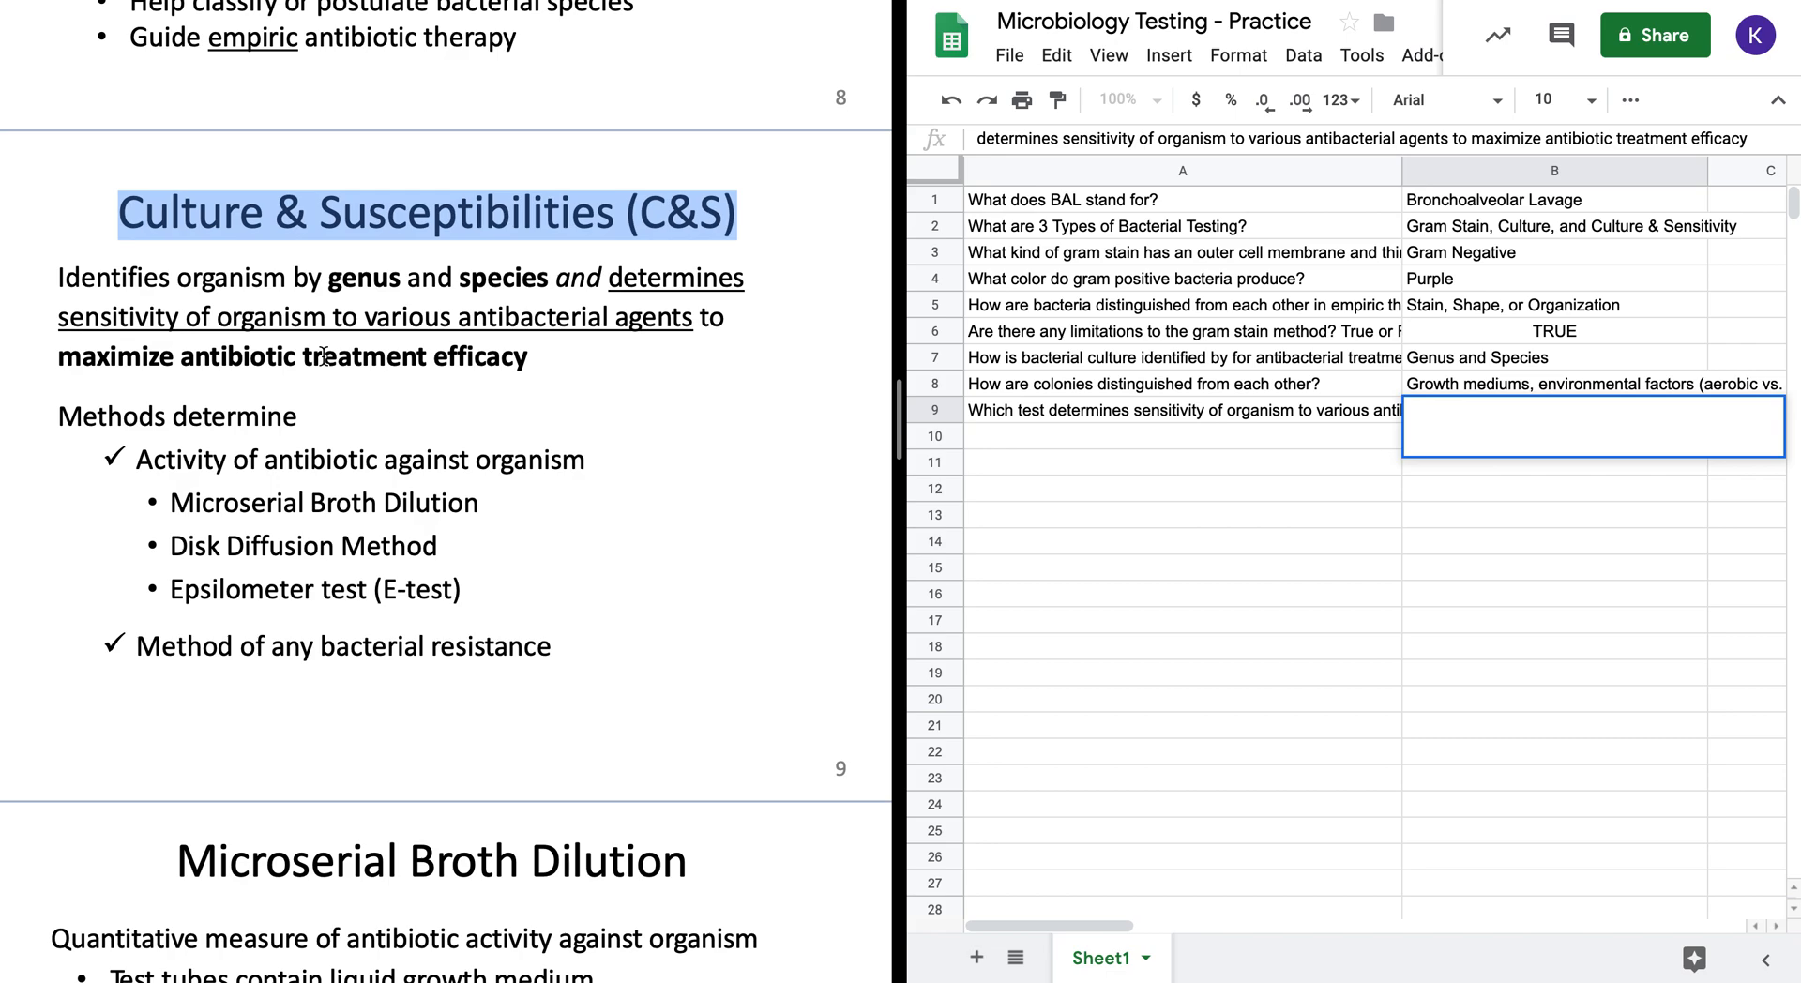
# - Paste the slide title "Culture & Susceptibilities (C&S)" into cell B9 as the answer and select cell A10
pyautogui.click(1461, 434)
pyautogui.hotkey('ctrl', 'v')
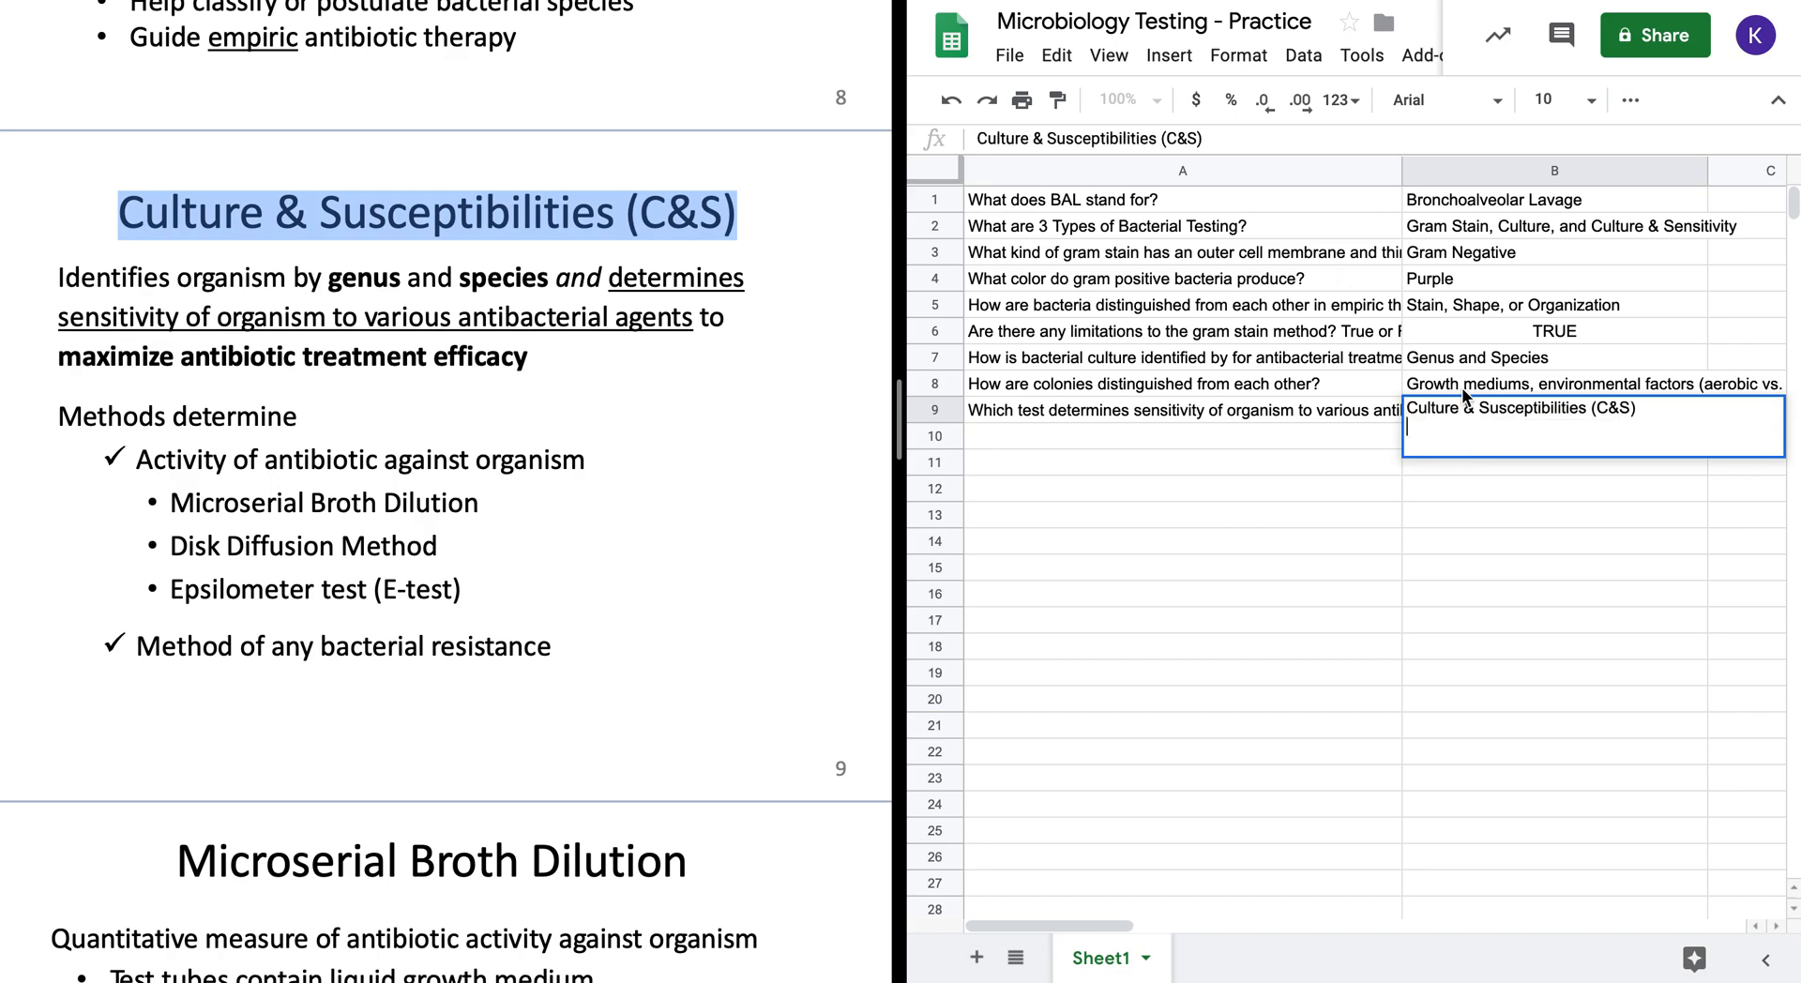
pyautogui.press('Return')
pyautogui.press('Left')
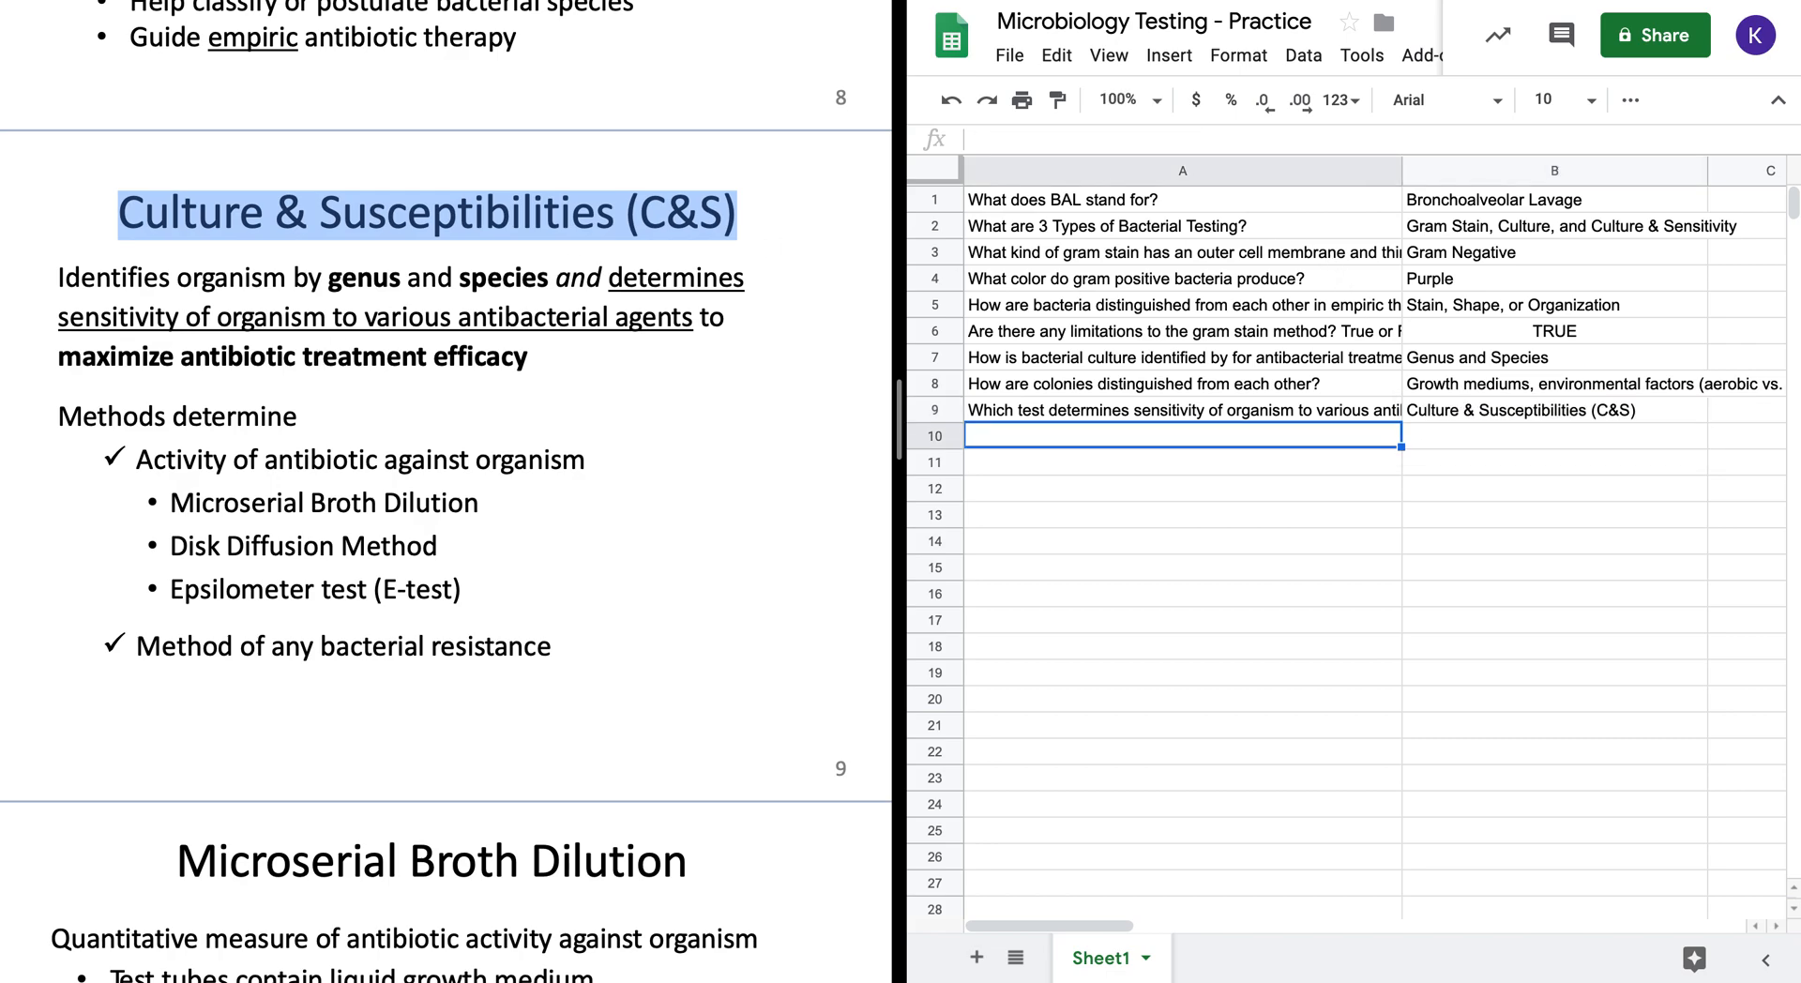
# - Read the methods on the Culture & Susceptibilities slide and the Microserial Broth Dilution slide with its MIC definition
pyautogui.scroll(-3, 351, 392)
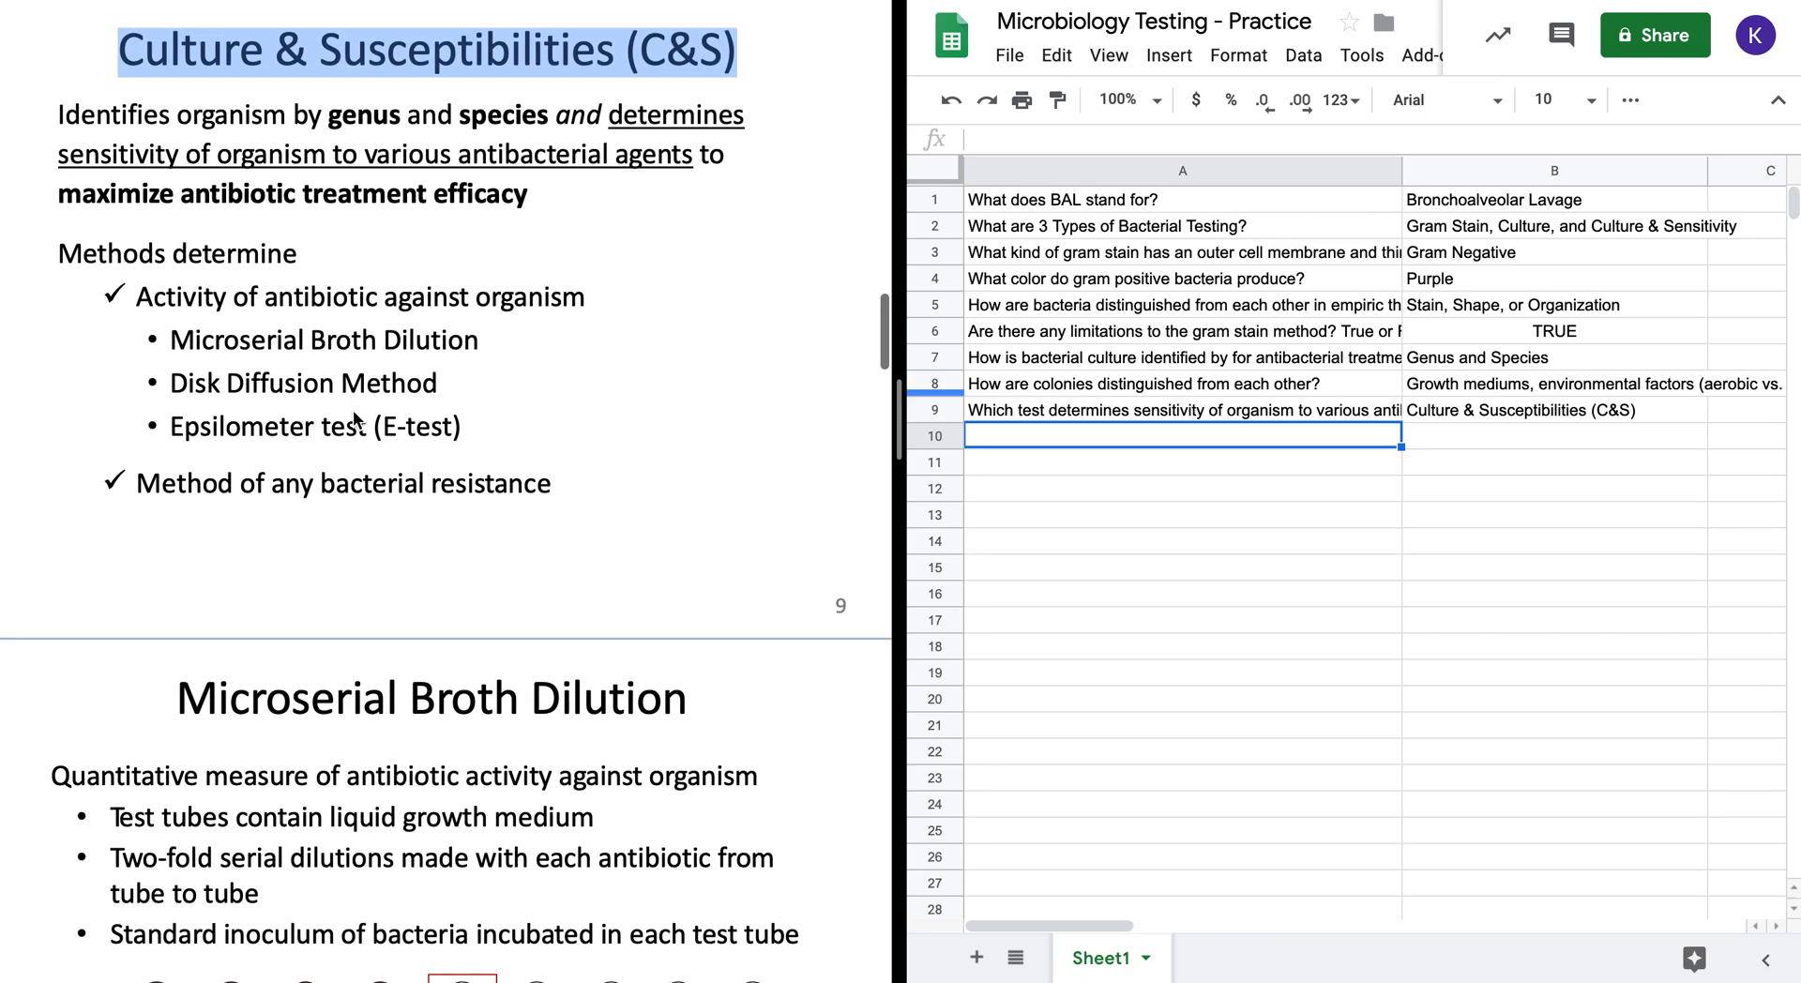
pyautogui.scroll(-1, 356, 419)
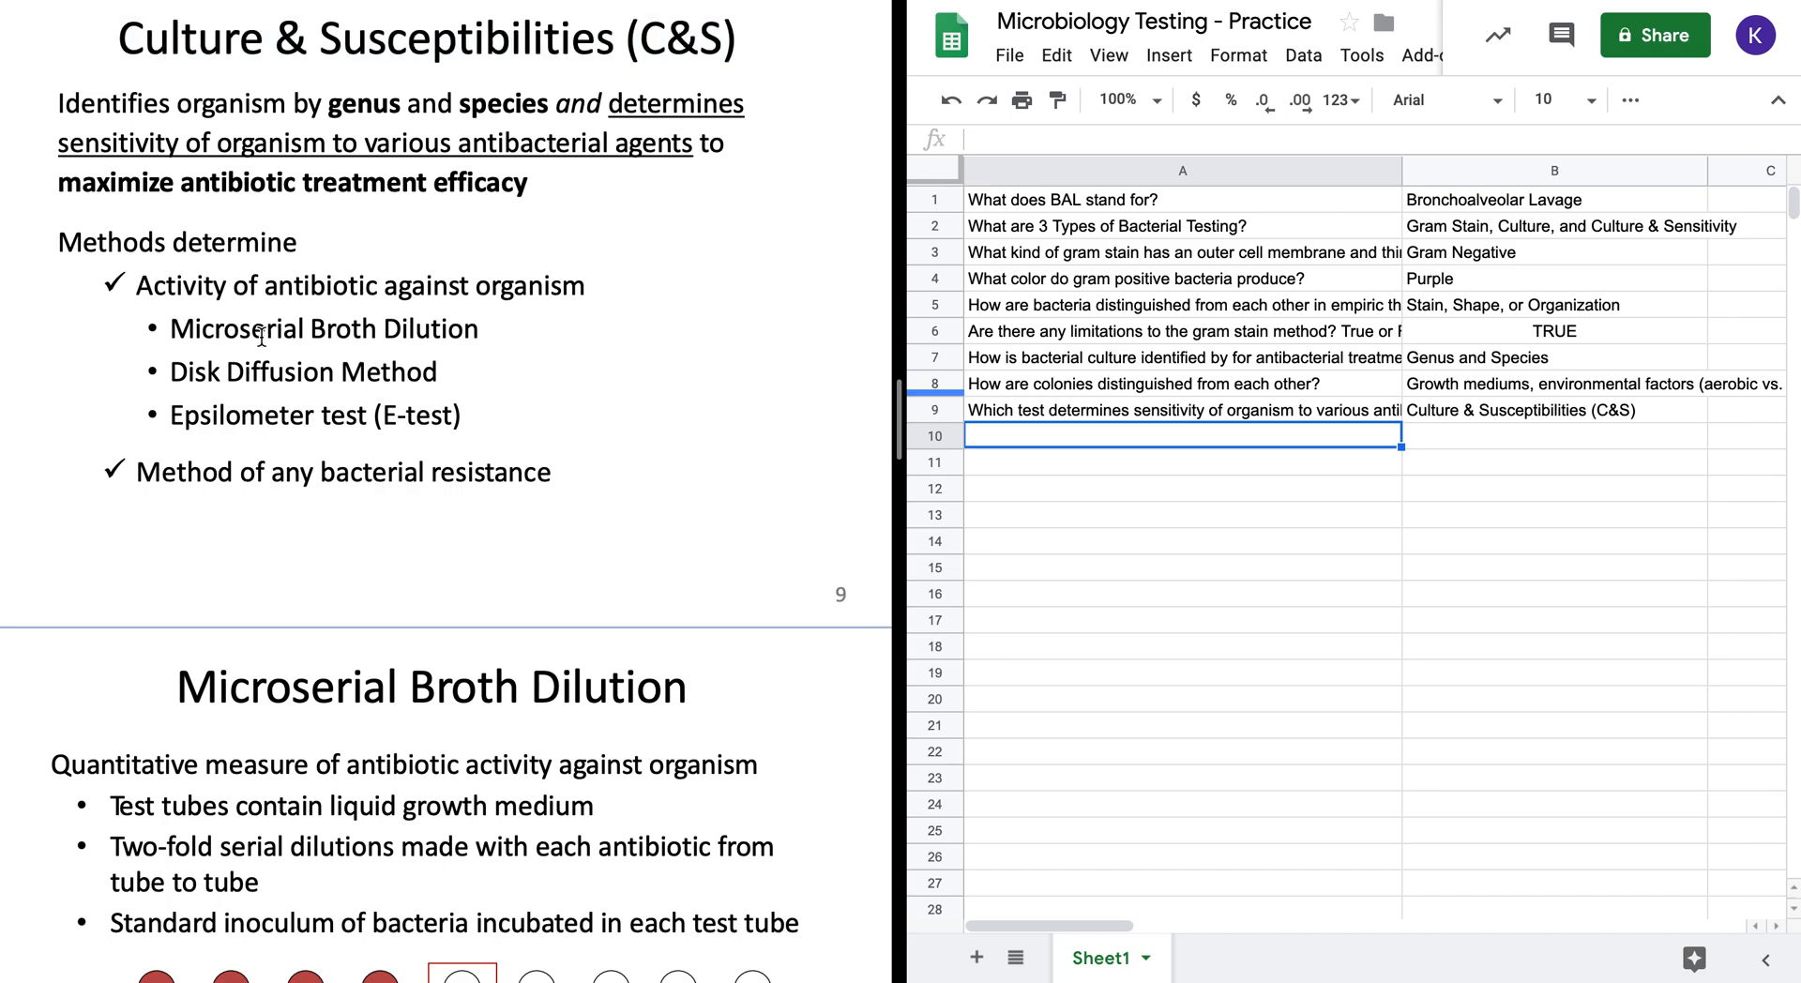
pyautogui.scroll(-1, 313, 345)
pyautogui.scroll(-5, 312, 345)
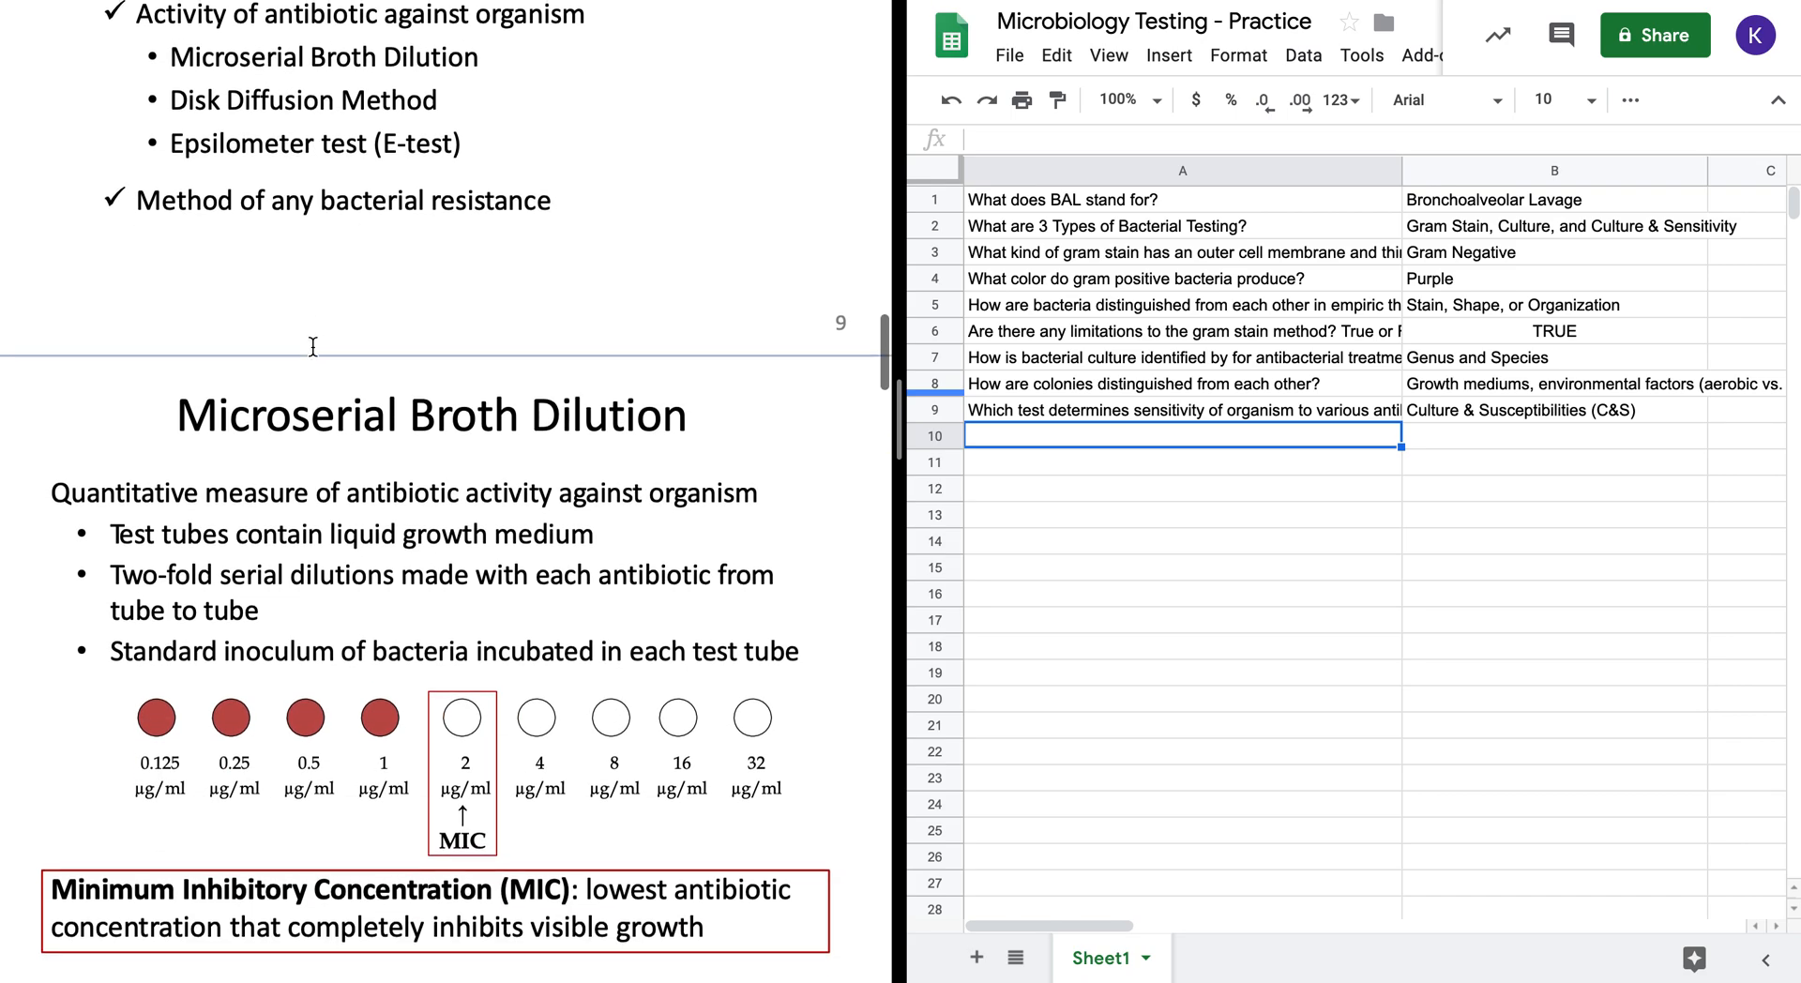
pyautogui.scroll(-4, 312, 345)
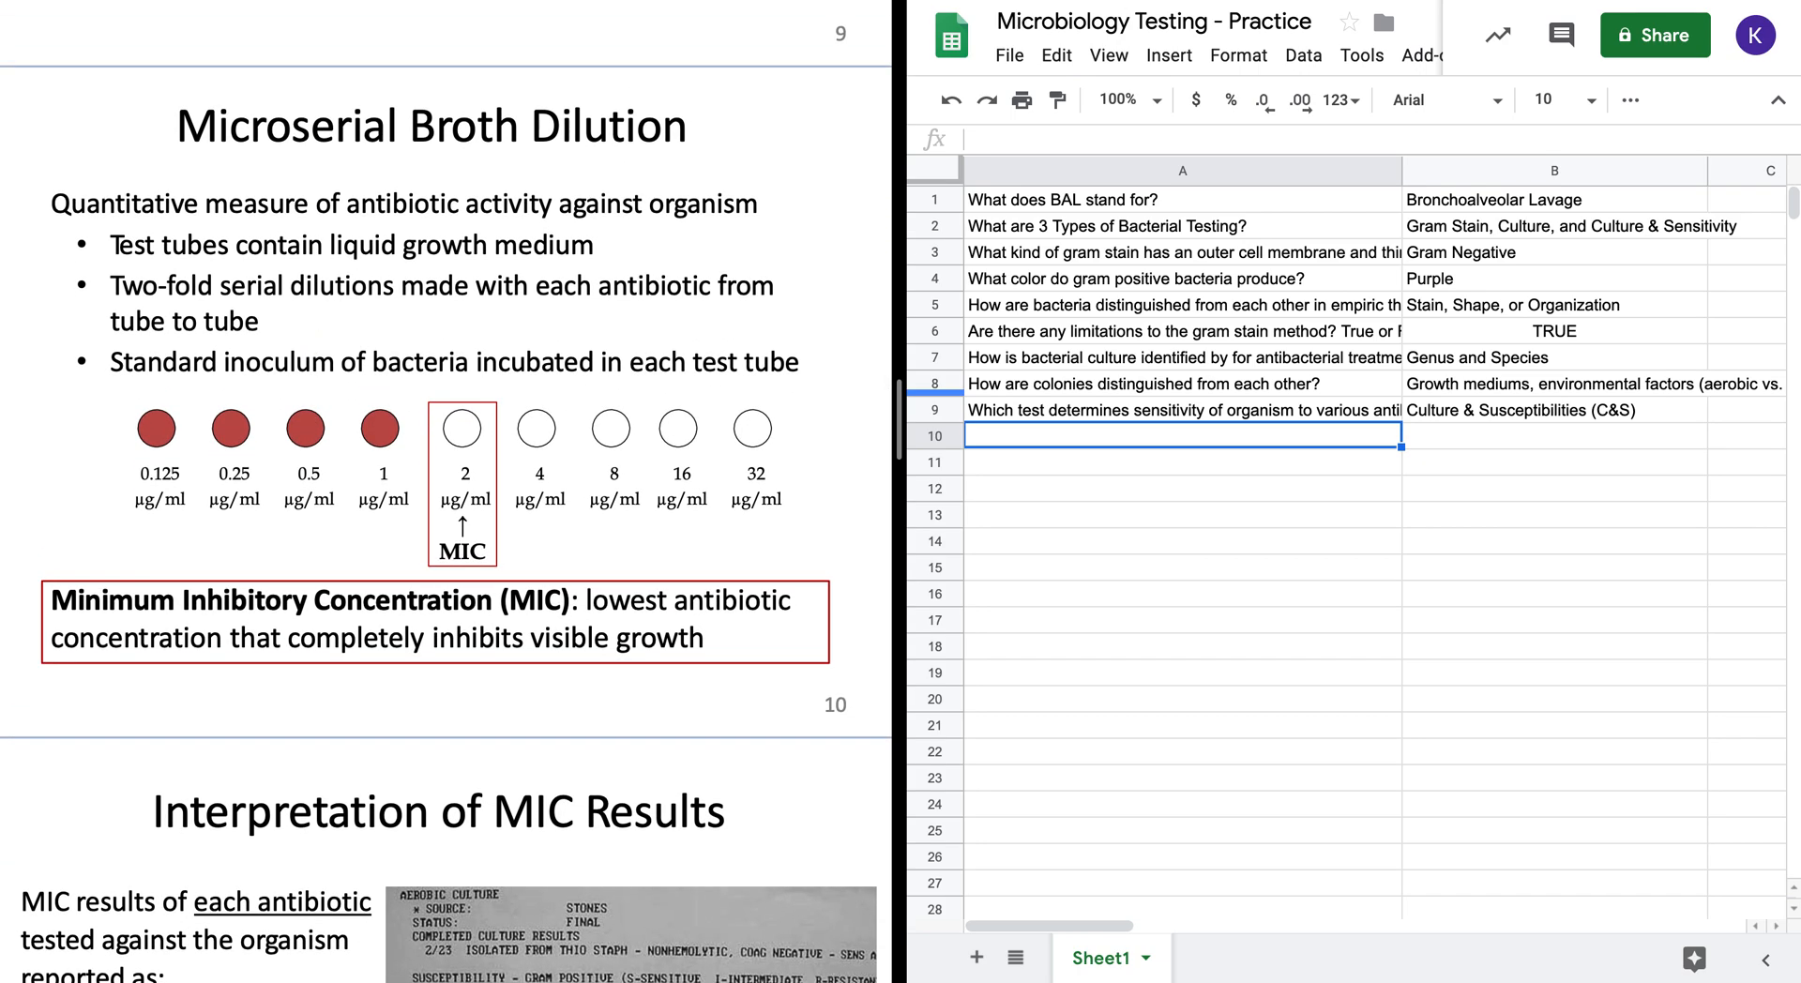
pyautogui.scroll(10, 758, 245)
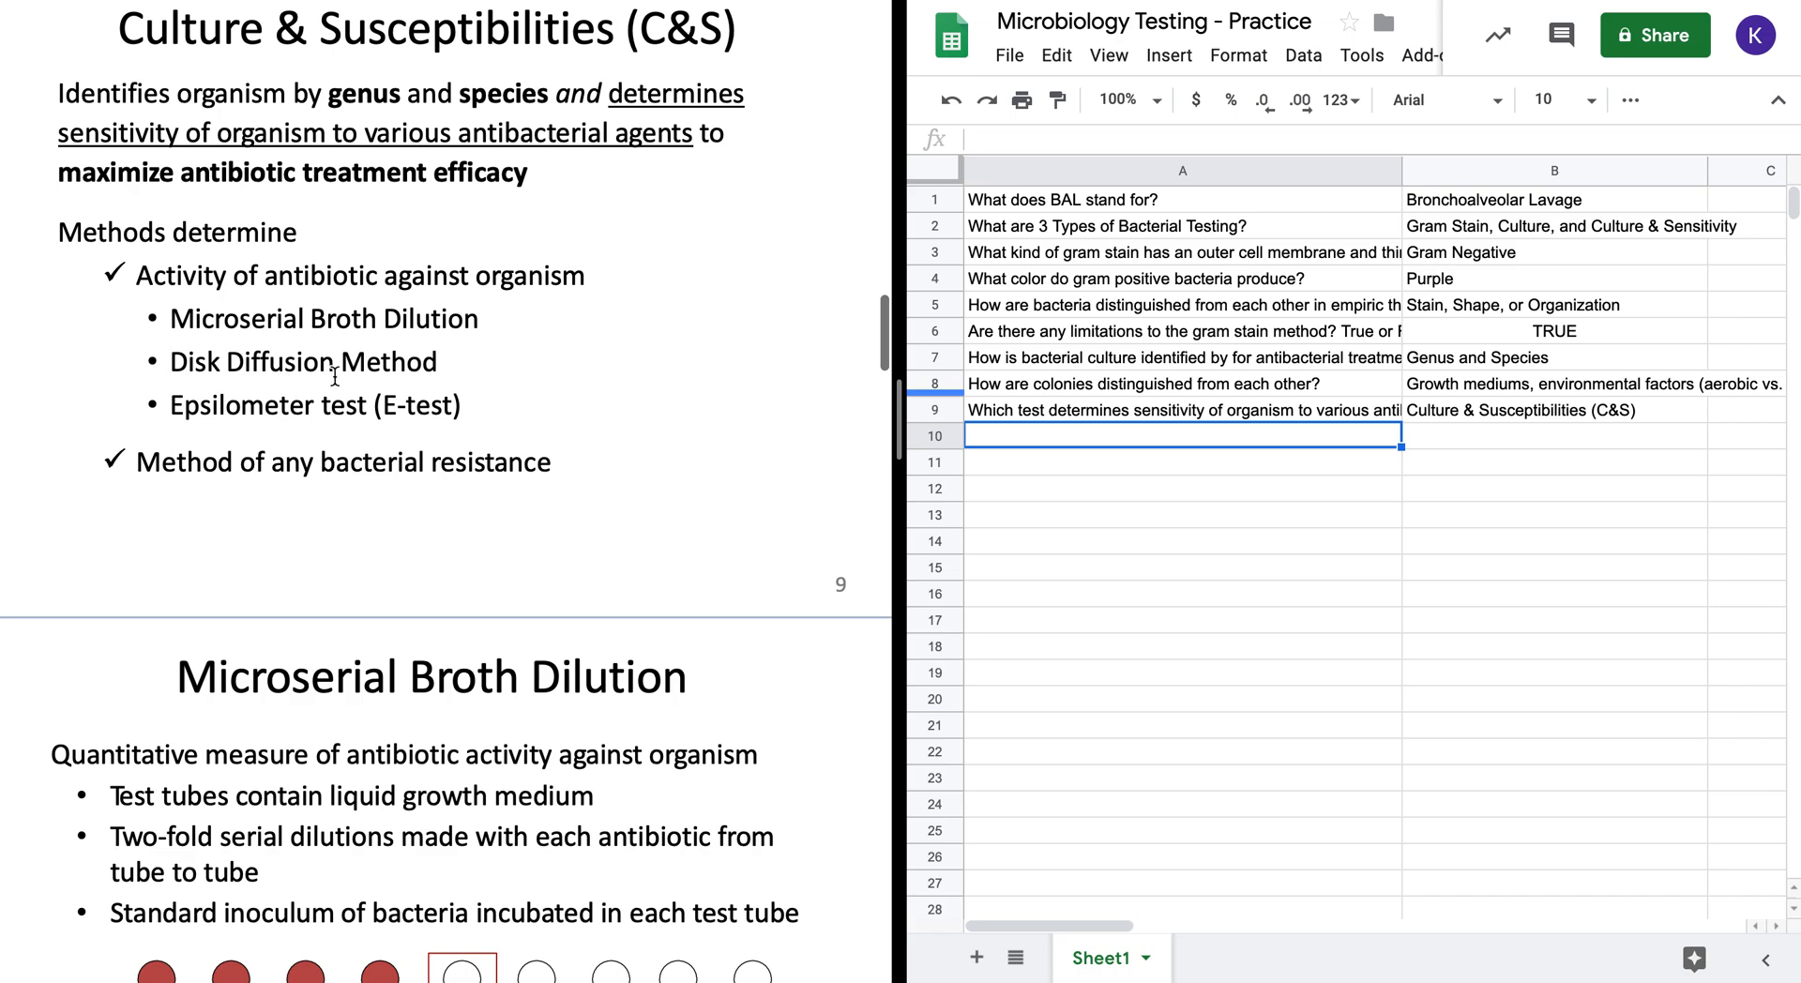
pyautogui.scroll(-5, 334, 375)
pyautogui.scroll(-4, 335, 375)
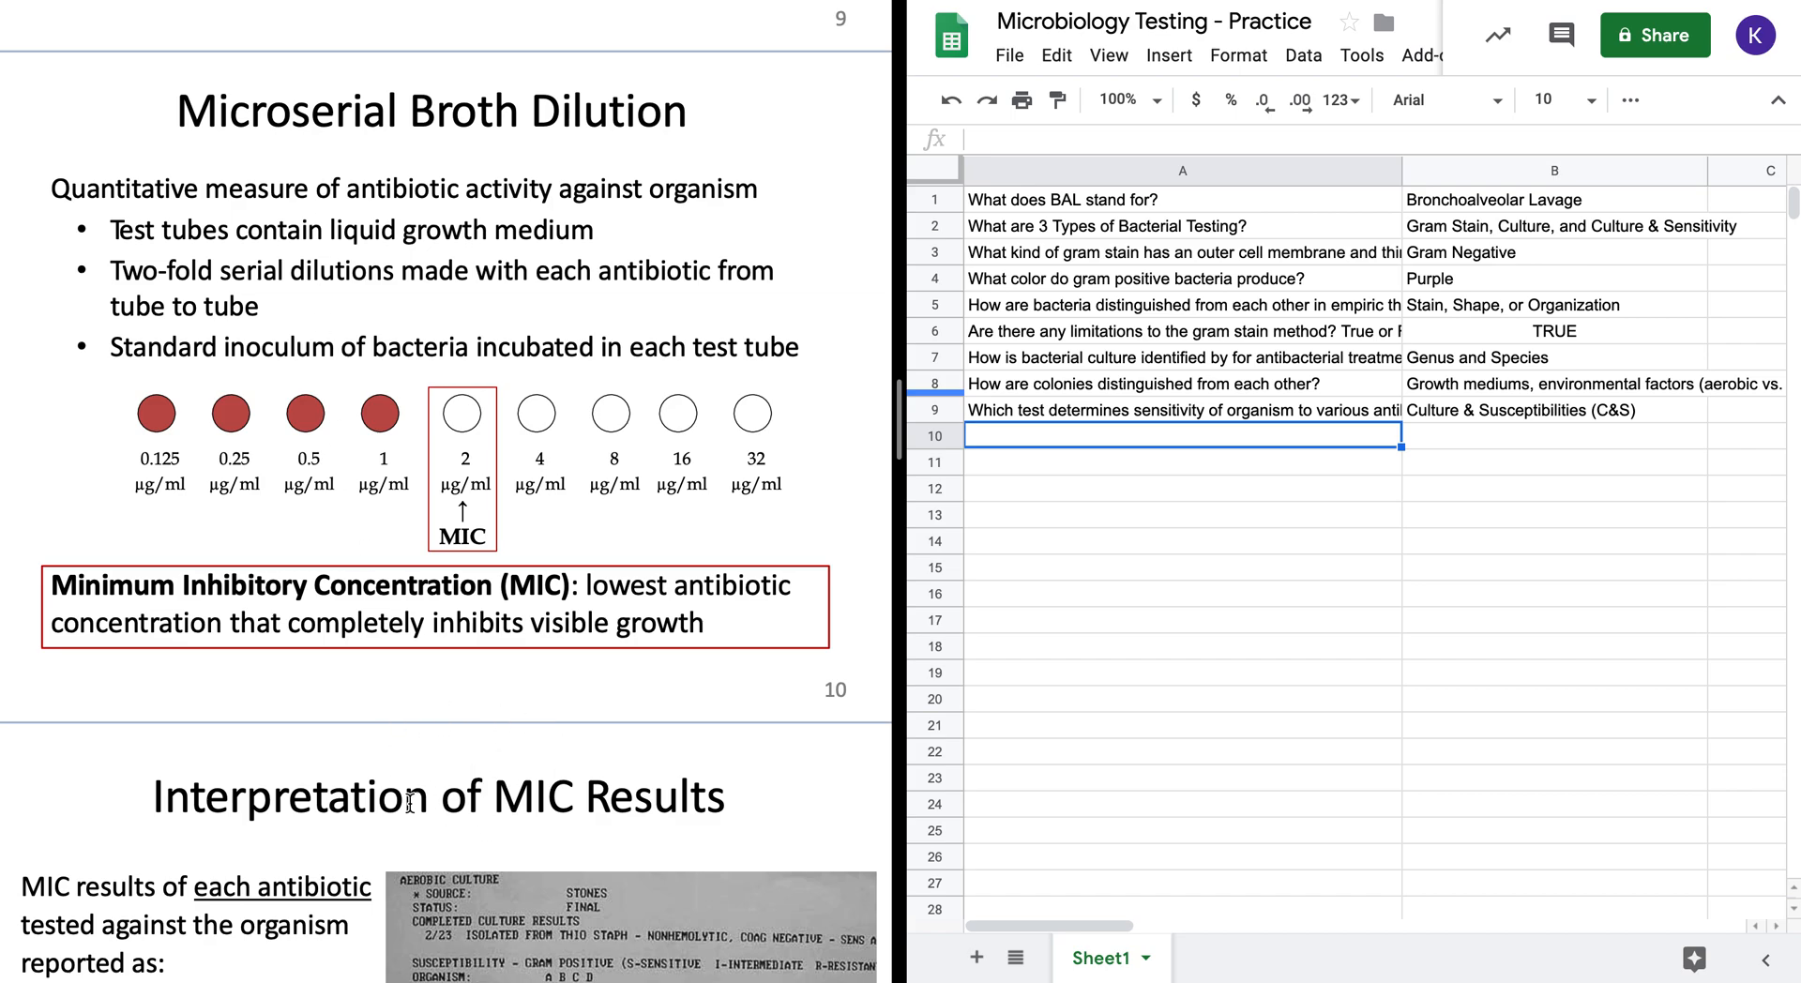
# - Look over the objectives that are still empty in the objectives document and return to the practice sheet
pyautogui.moveTo(1041, 1)
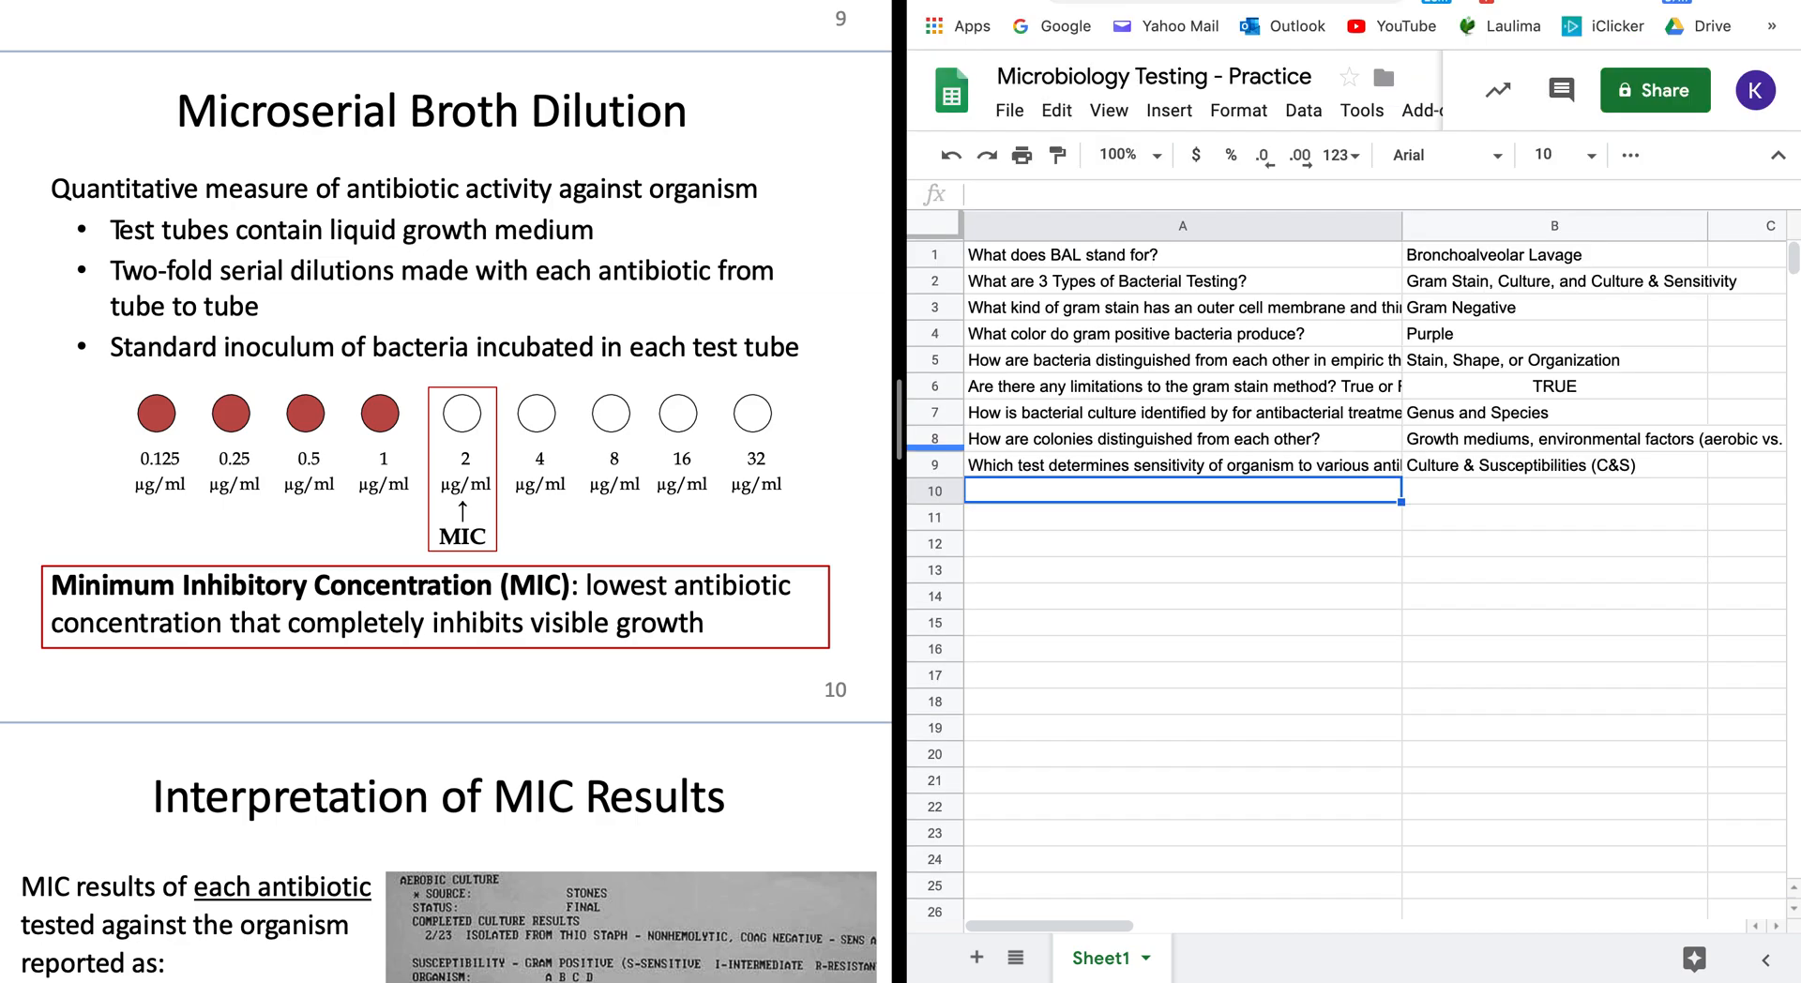
pyautogui.hotkey('ctrl', 'Tab')
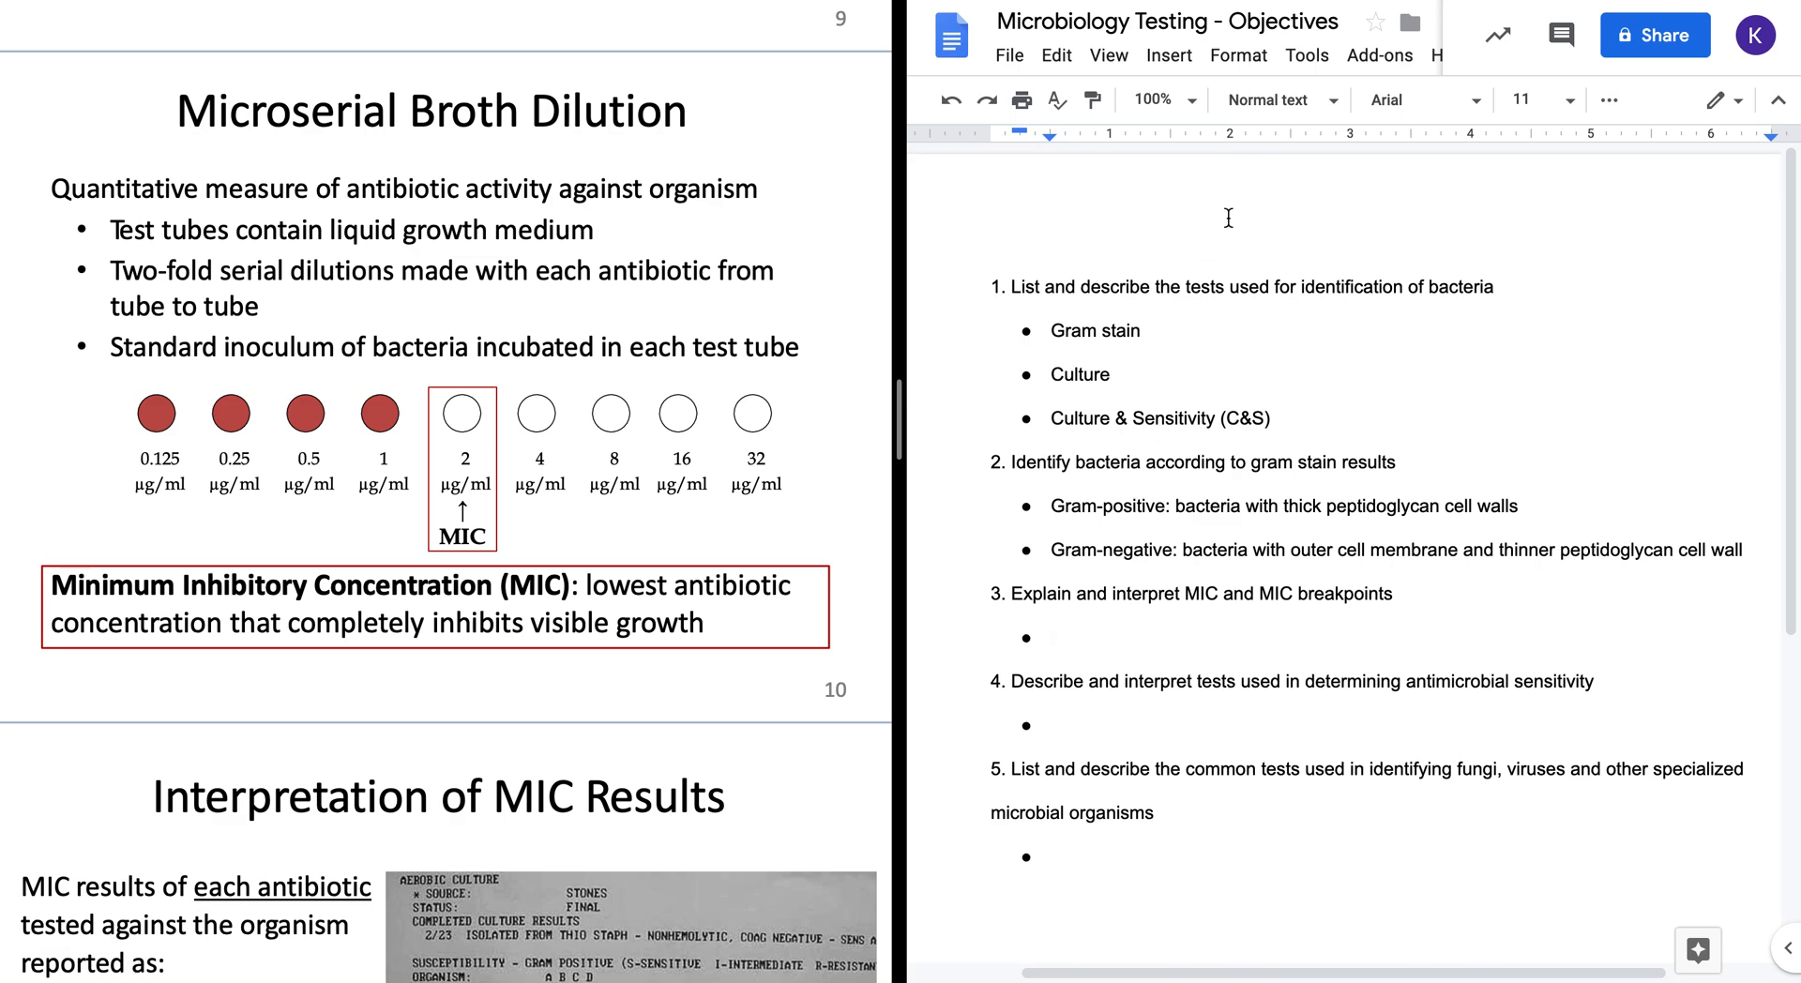
pyautogui.click(1210, 2)
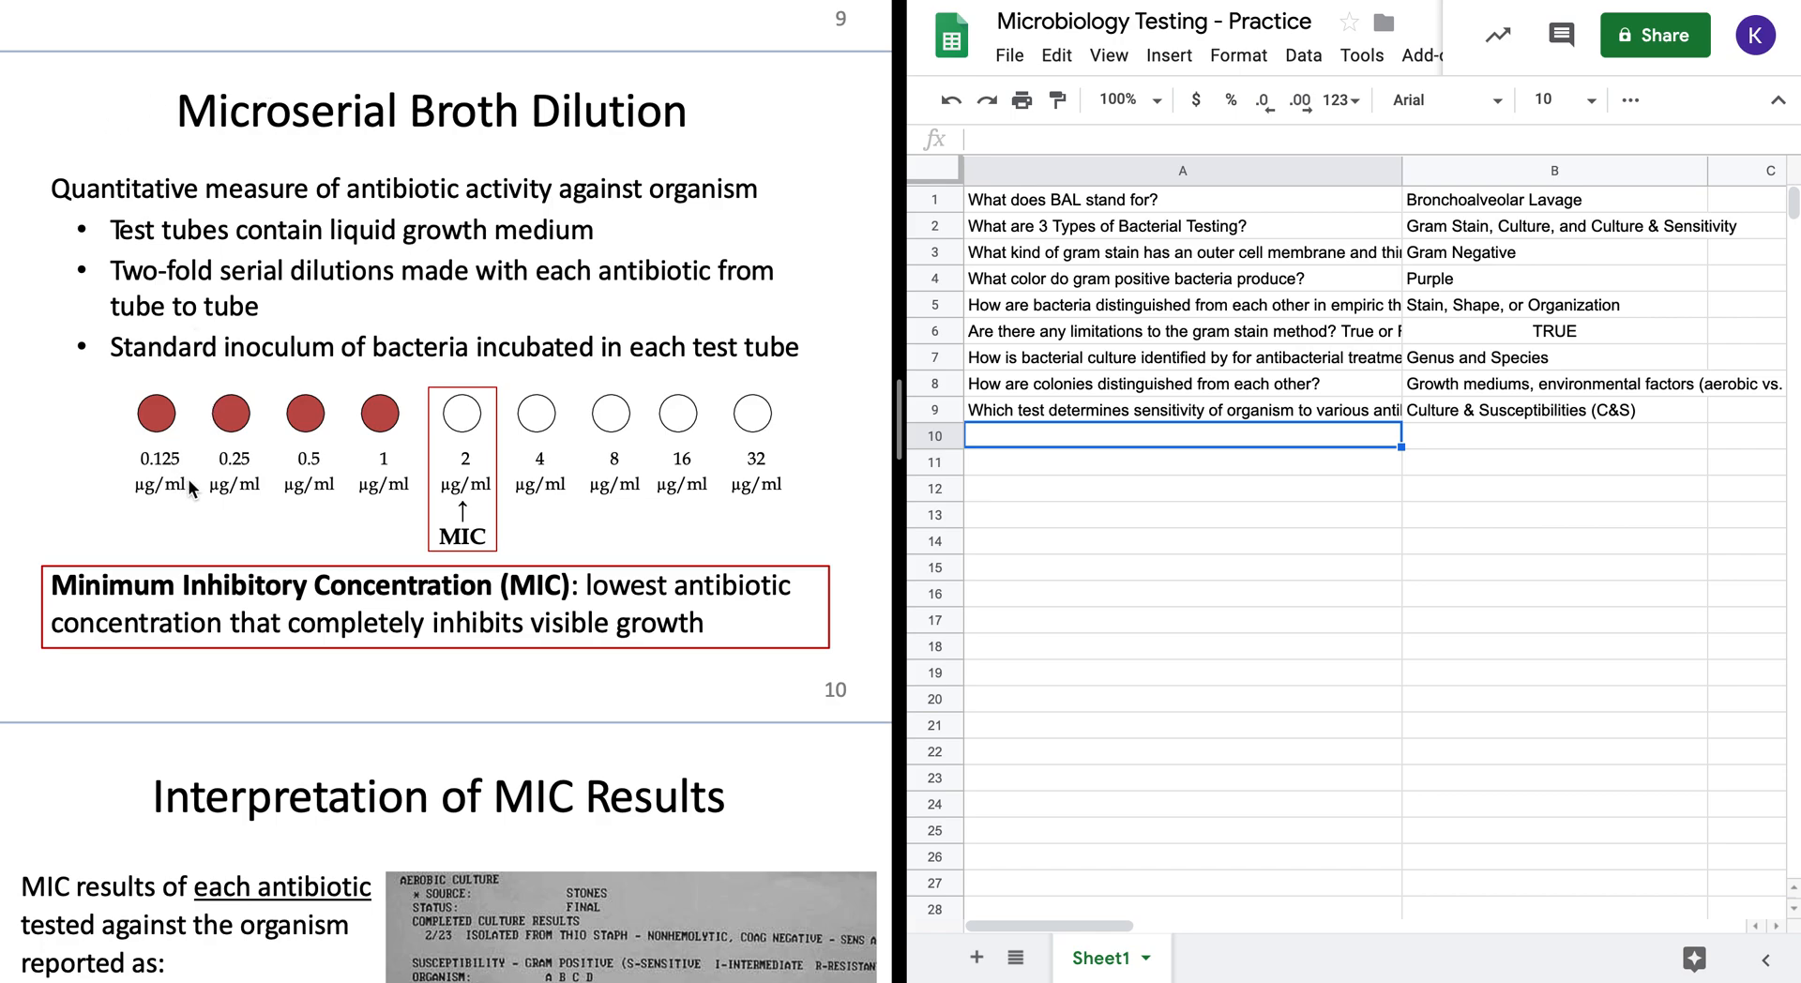
# - Highlight the word "Quantitative" on the Microserial Broth Dilution slide and open cell A10 of the practice sheet for editing
pyautogui.click(91, 213)
pyautogui.doubleClick(75, 192)
pyautogui.press('ctrl+super+h')
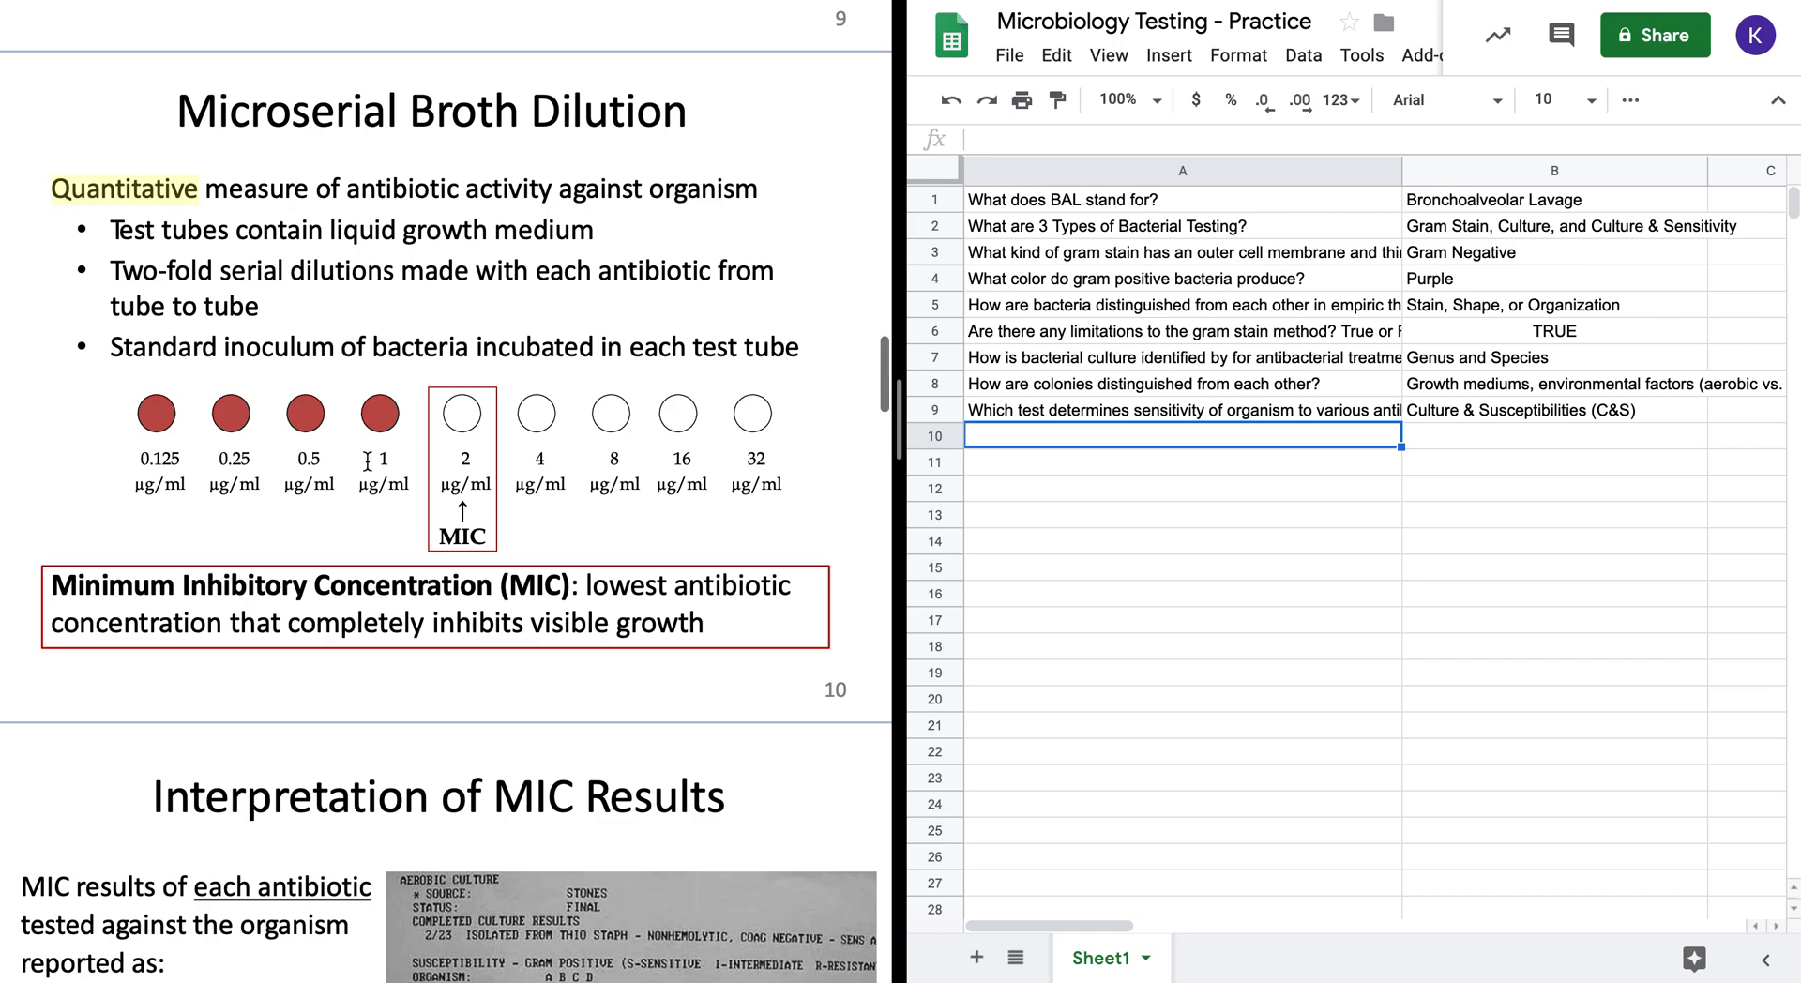
pyautogui.scroll(-1, 366, 462)
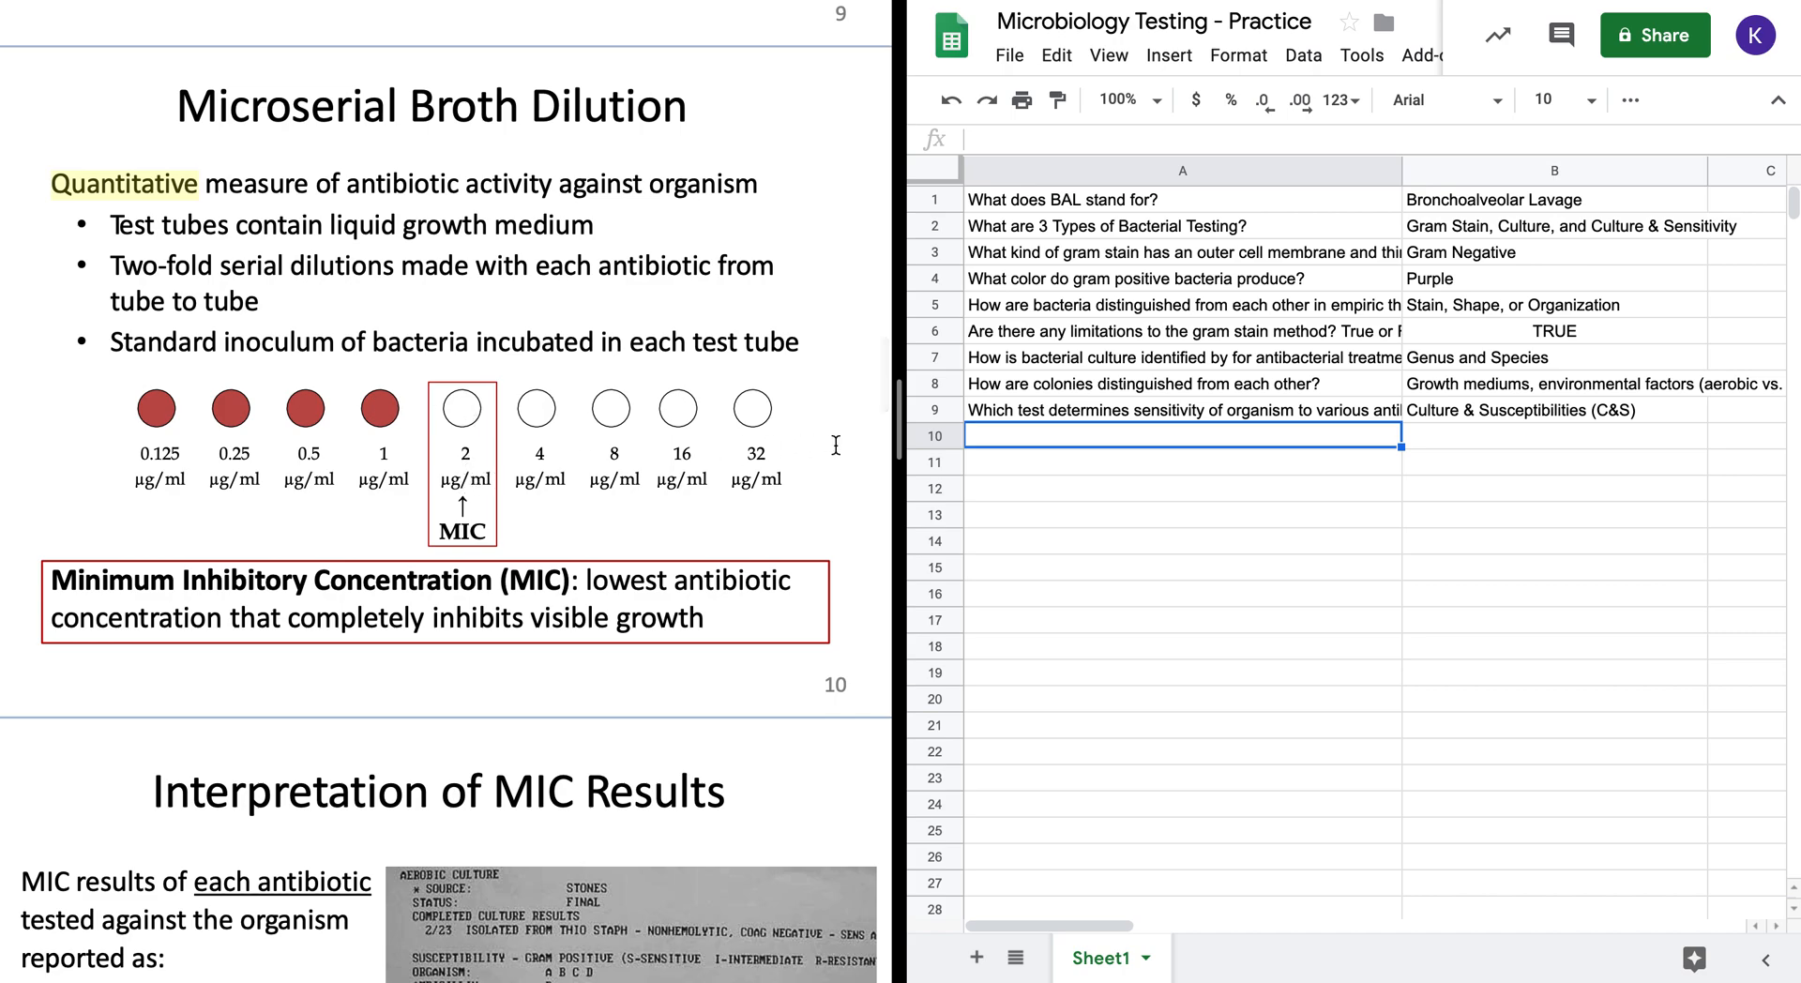
pyautogui.doubleClick(1053, 437)
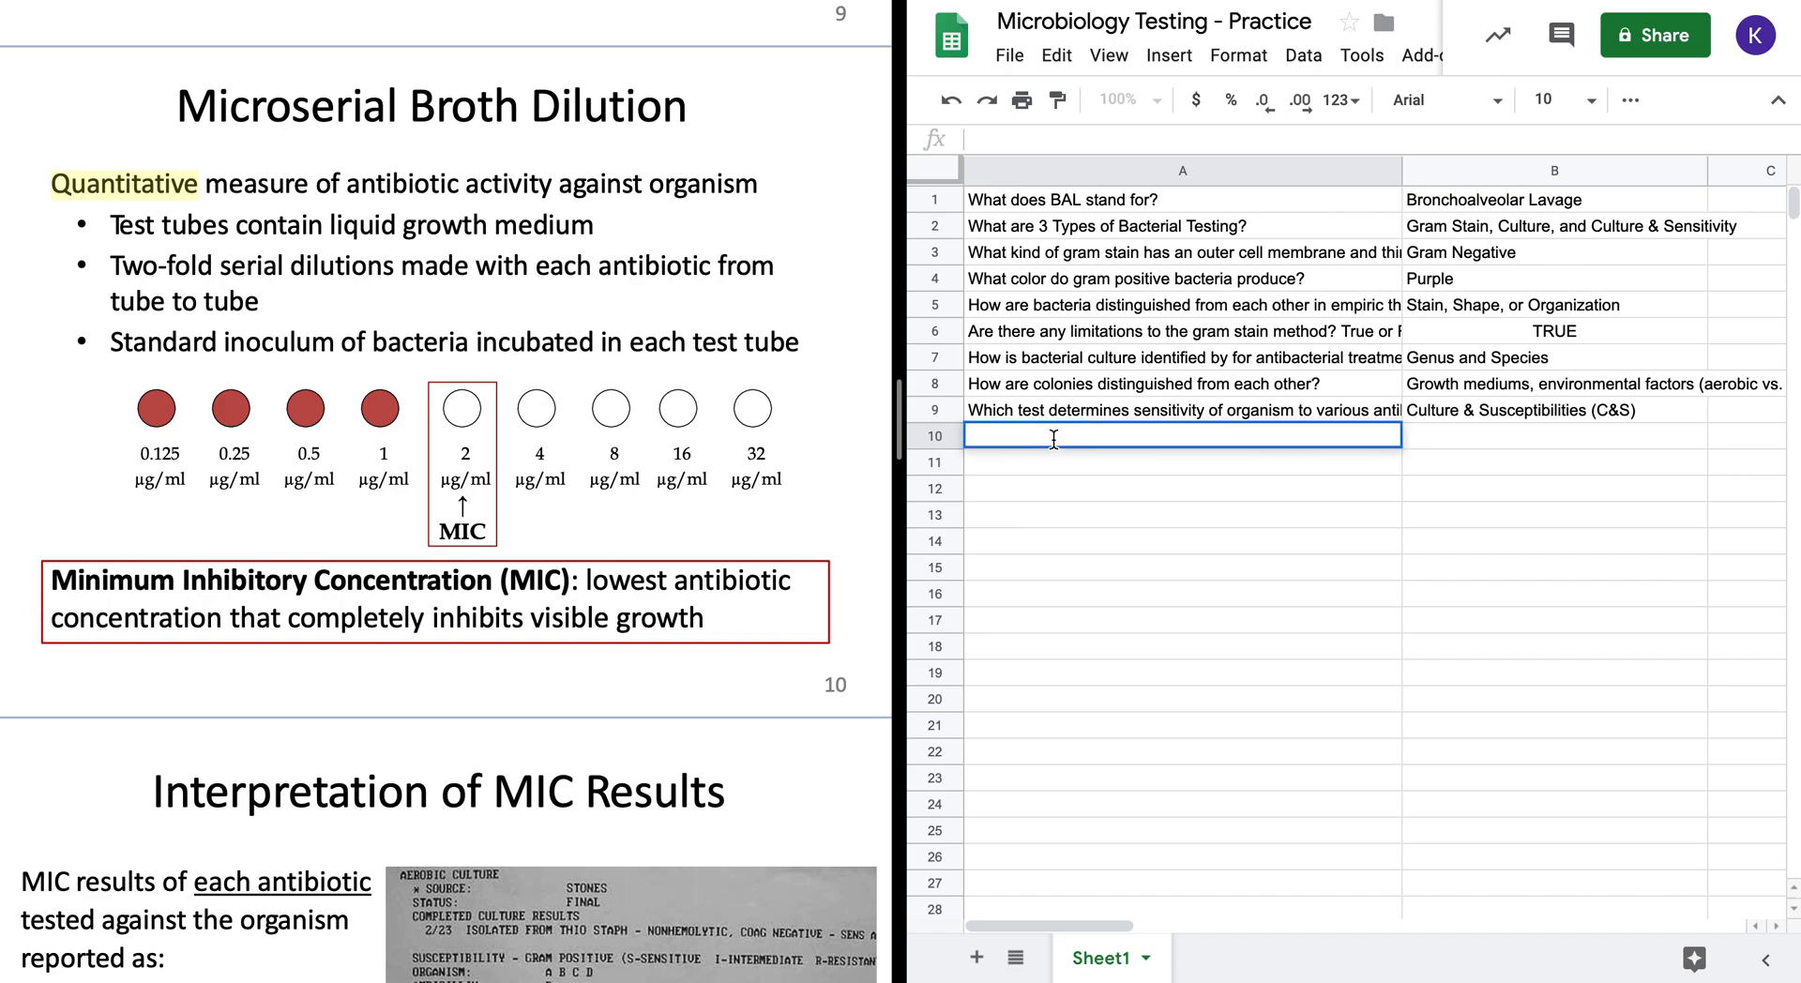
pyautogui.write('Microserial')
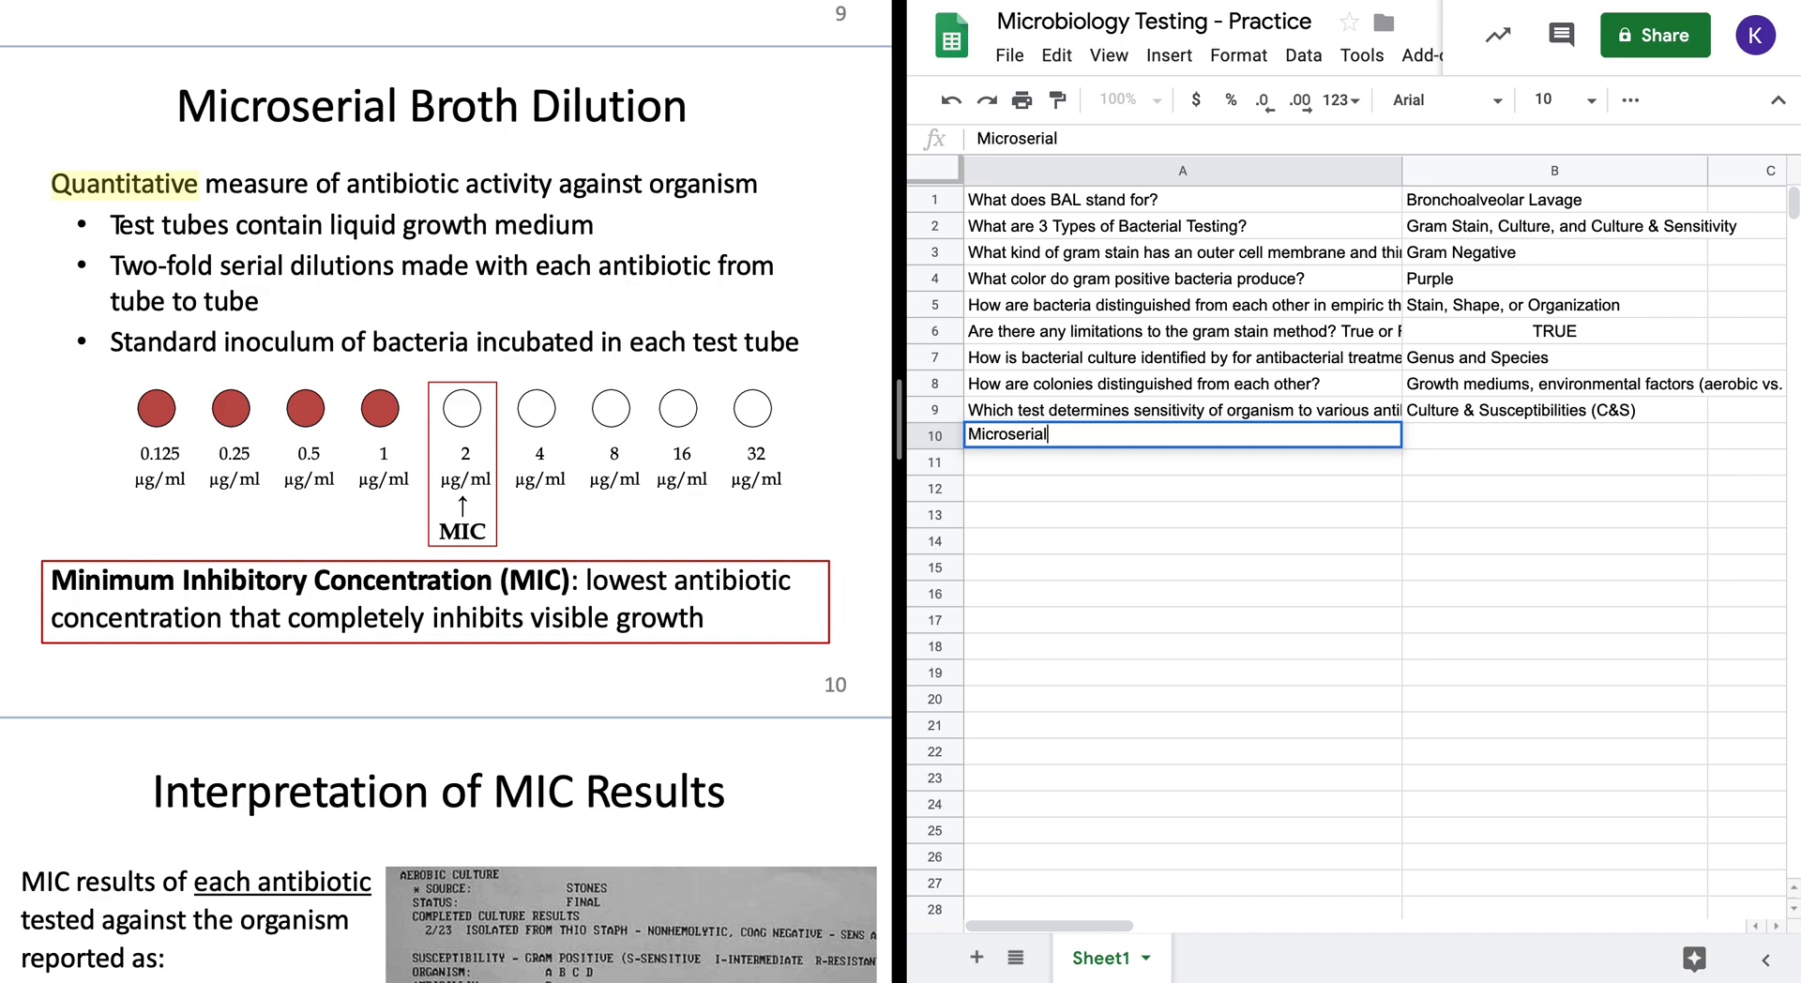
pyautogui.press('BackSpace')
pyautogui.press('BackSpace')
pyautogui.press('BackSpace')
pyautogui.press('BackSpace')
pyautogui.press('BackSpace')
pyautogui.press('BackSpace')
pyautogui.press('BackSpace')
pyautogui.press('BackSpace')
pyautogui.press('BackSpace')
pyautogui.press('BackSpace')
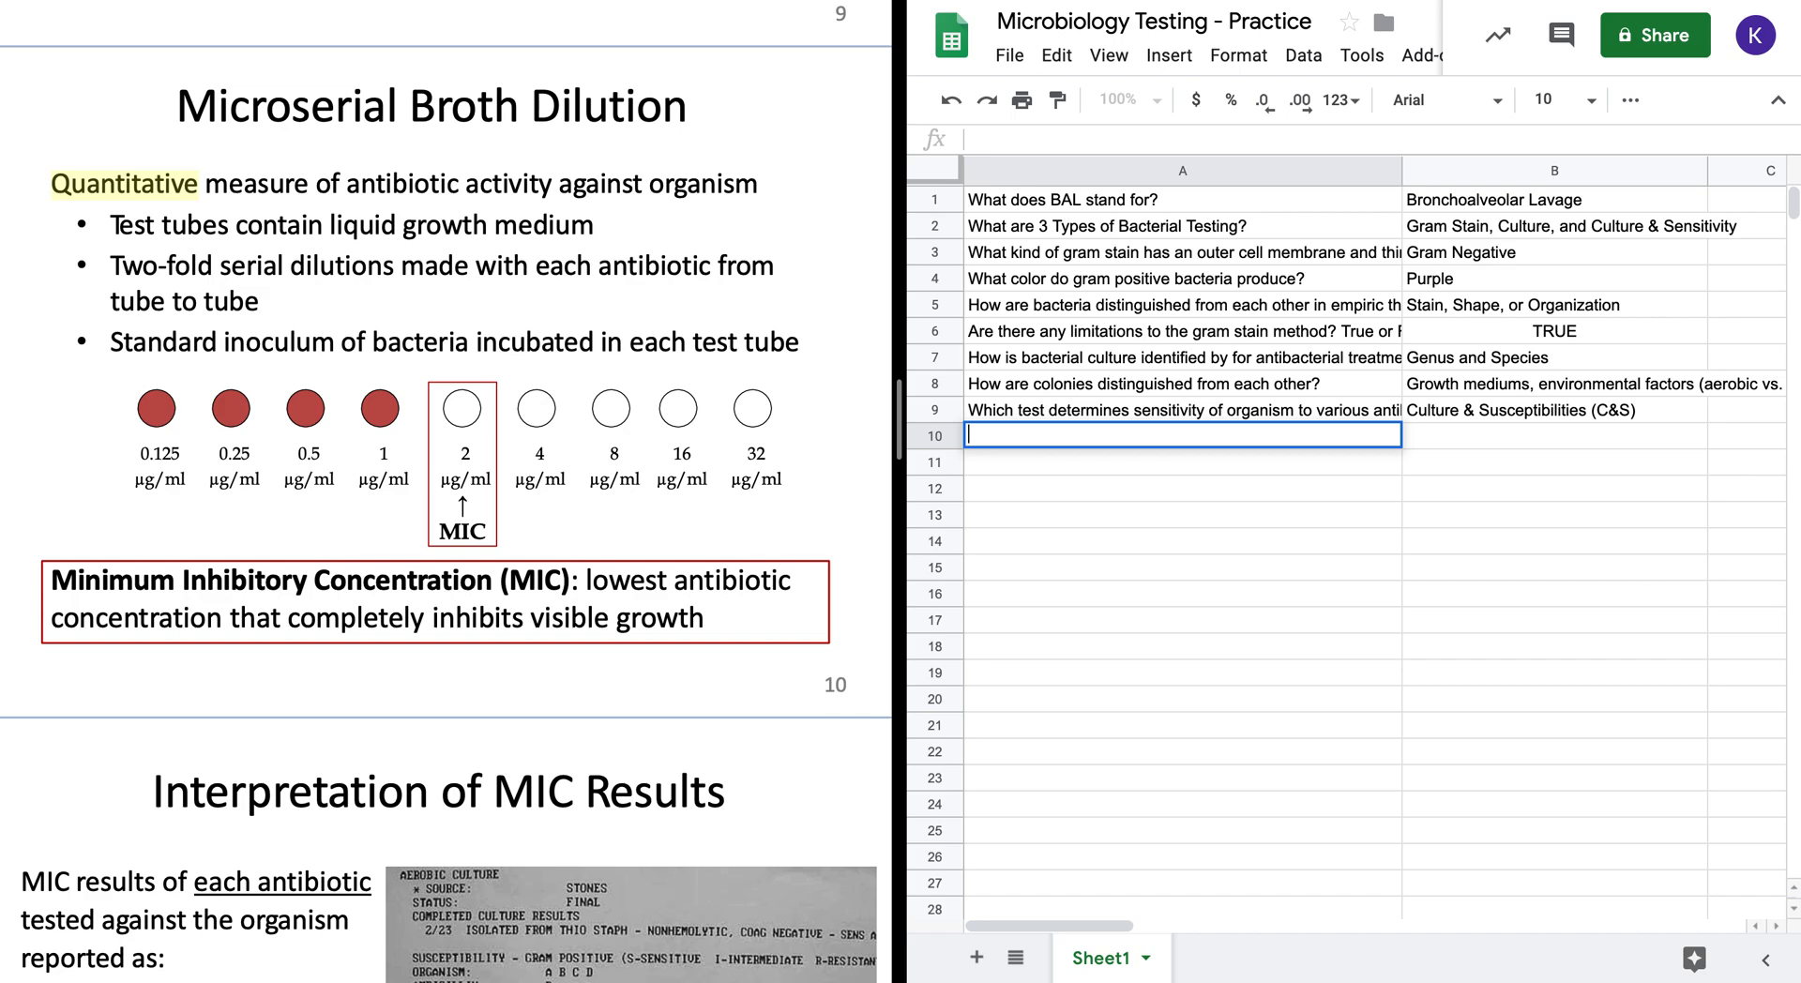
# - Enter the question "What is the difference between Microserial Broth Dilution and other antibiotic tests?" in cell A10
pyautogui.write('What is the dif')
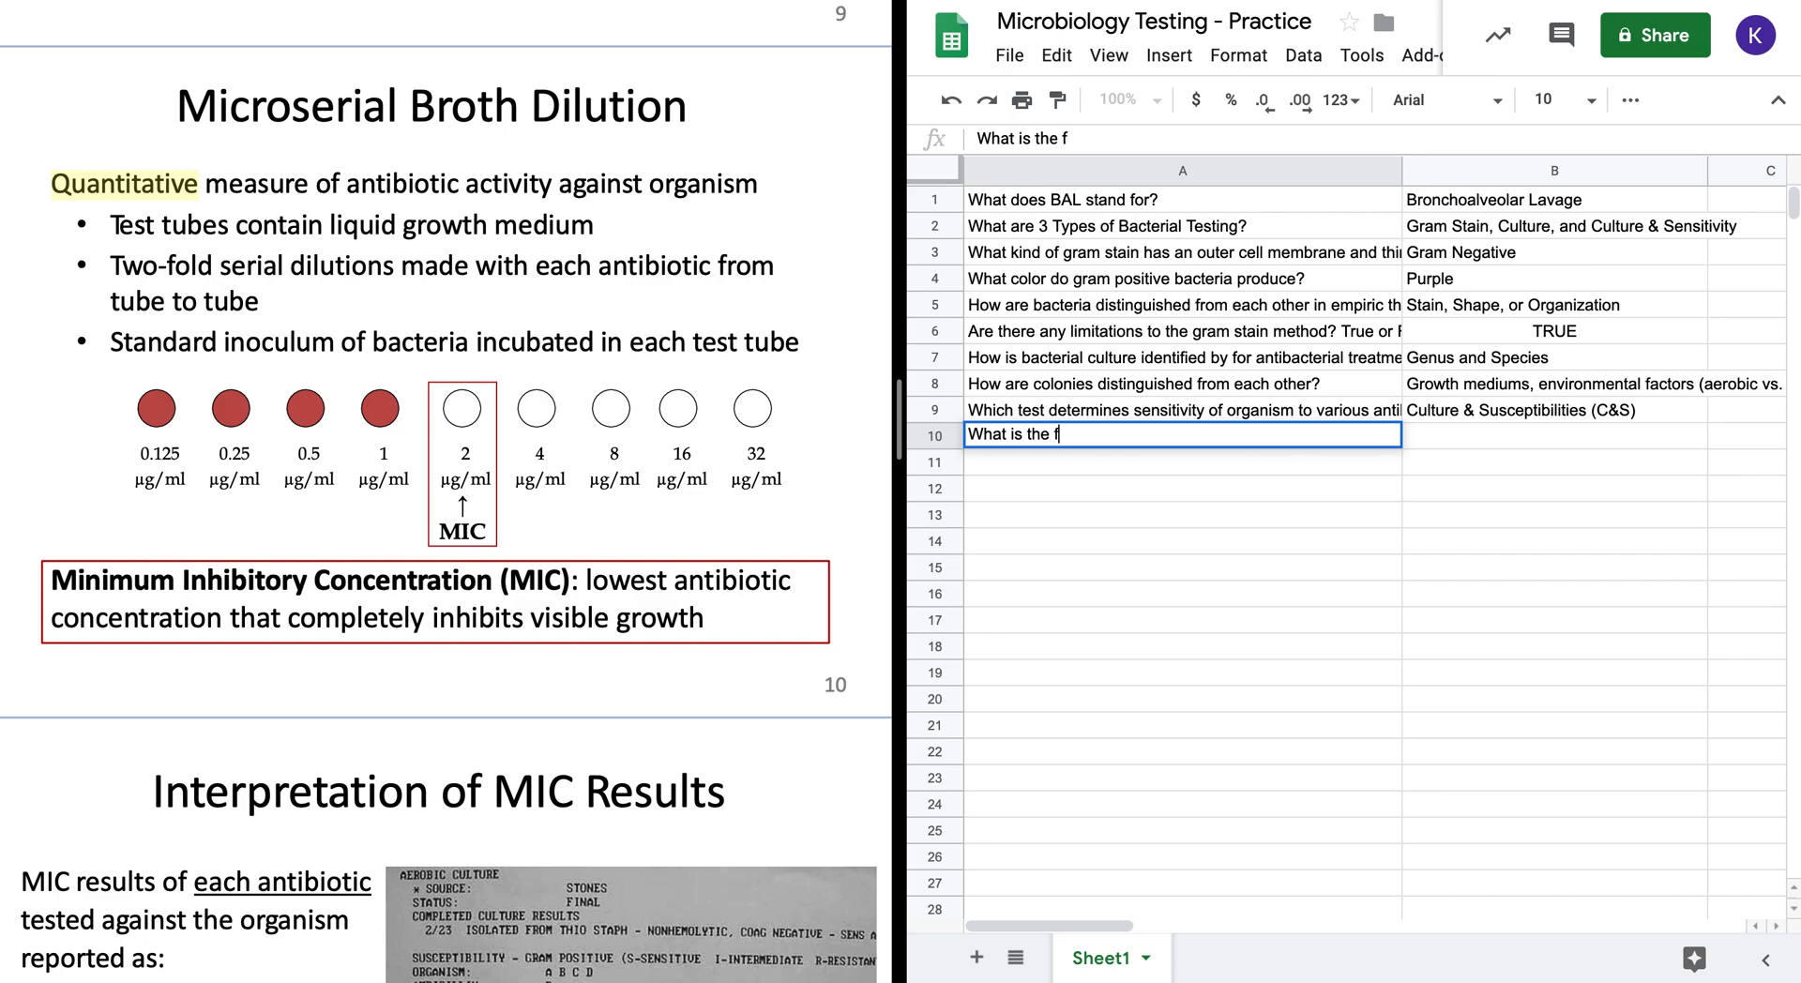
pyautogui.press('BackSpace')
pyautogui.write('difference between m')
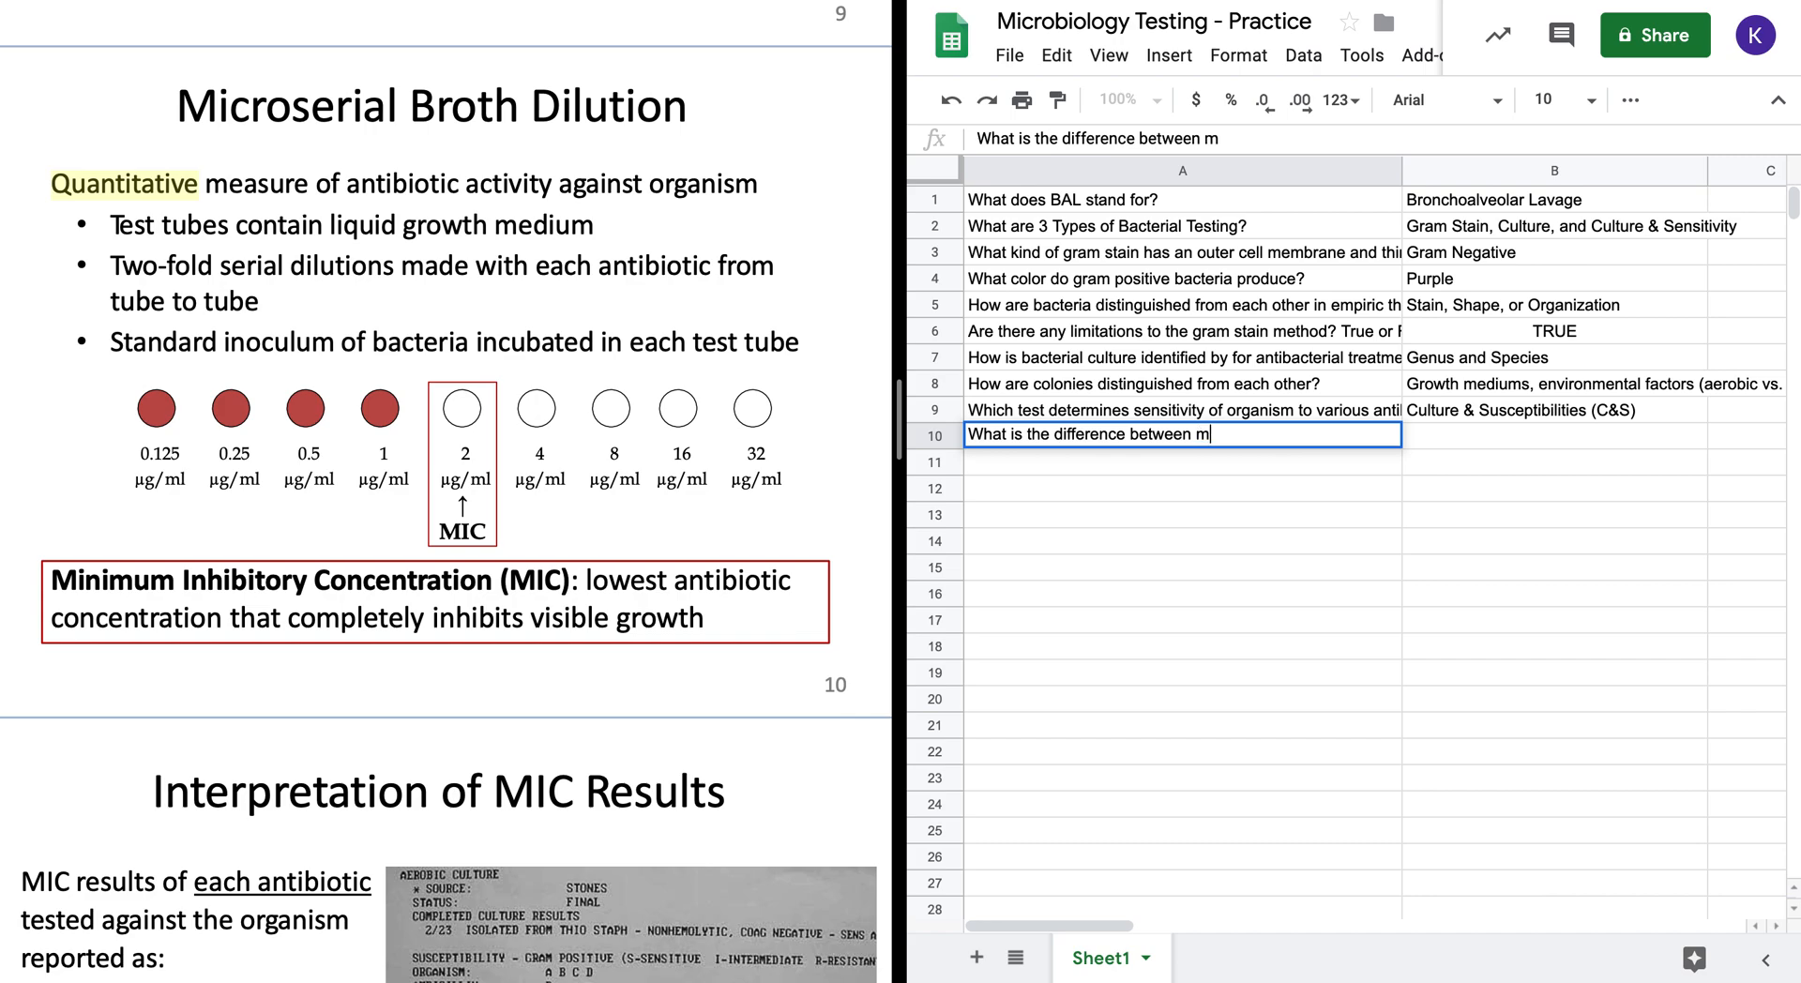
pyautogui.press('BackSpace')
pyautogui.write('Microserial Vroth')
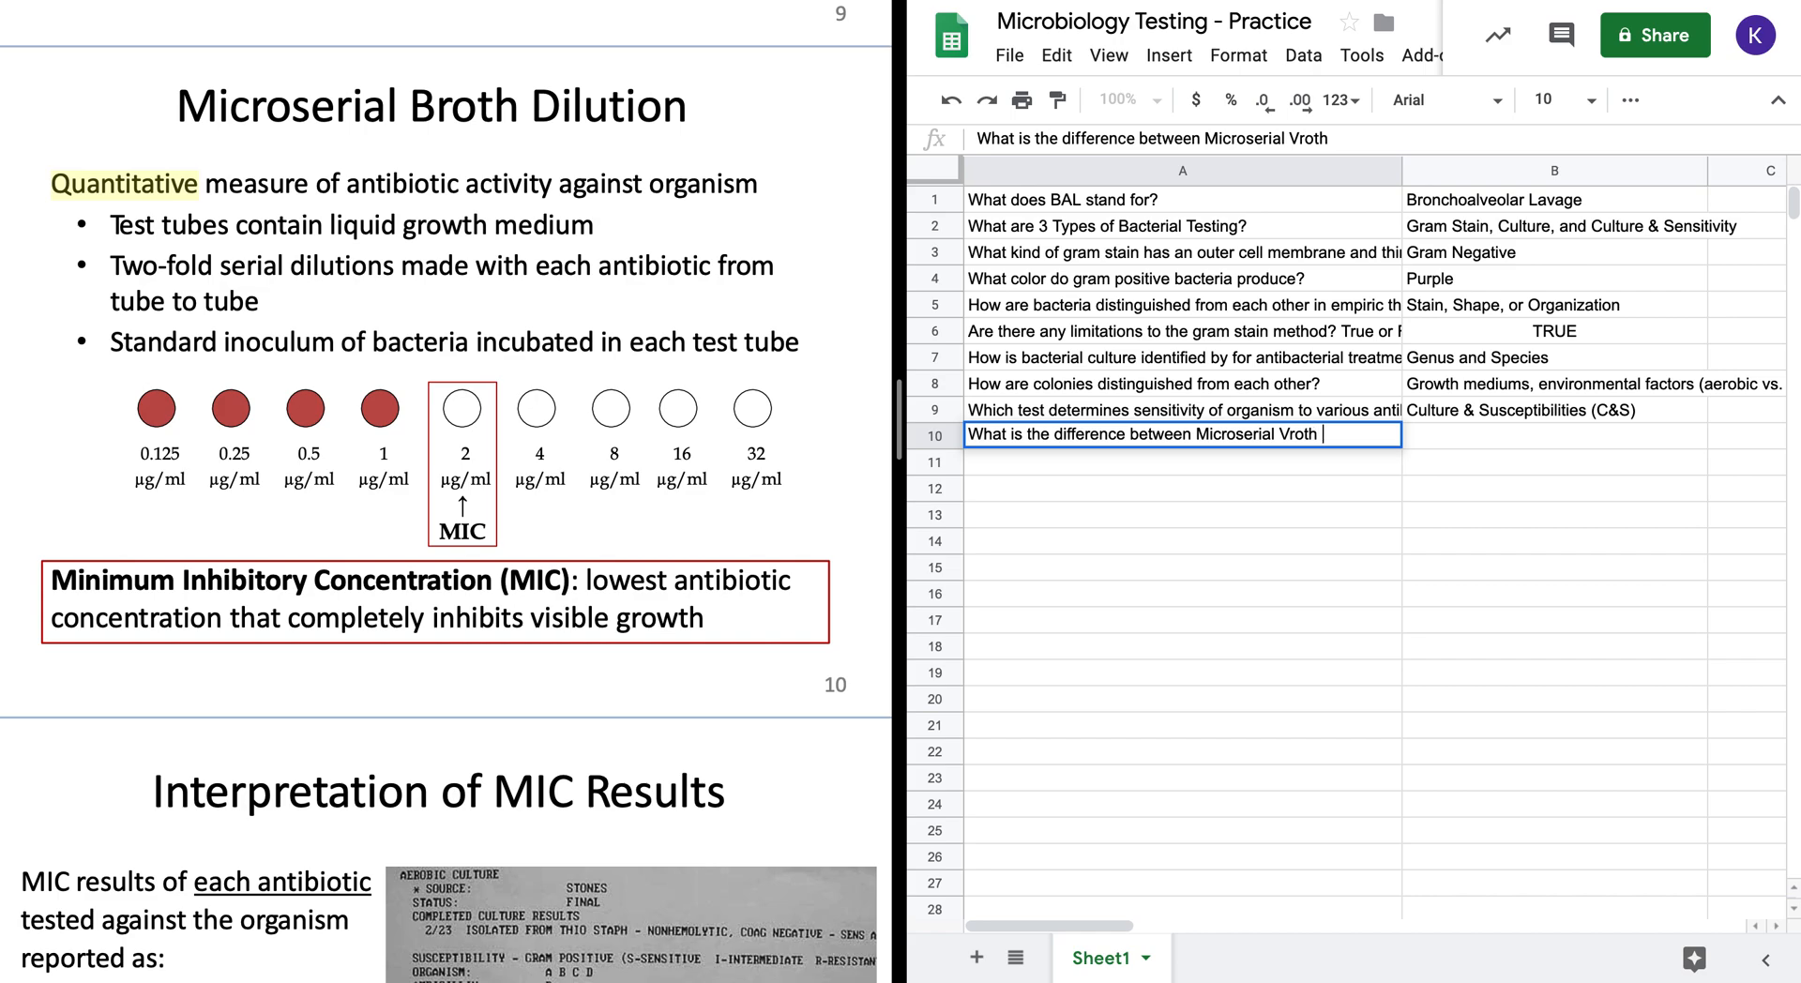
pyautogui.press('BackSpace')
pyautogui.press('BackSpace')
pyautogui.press('BackSpace')
pyautogui.press('BackSpace')
pyautogui.press('BackSpace')
pyautogui.press('BackSpace')
pyautogui.write('Broth Dilution an')
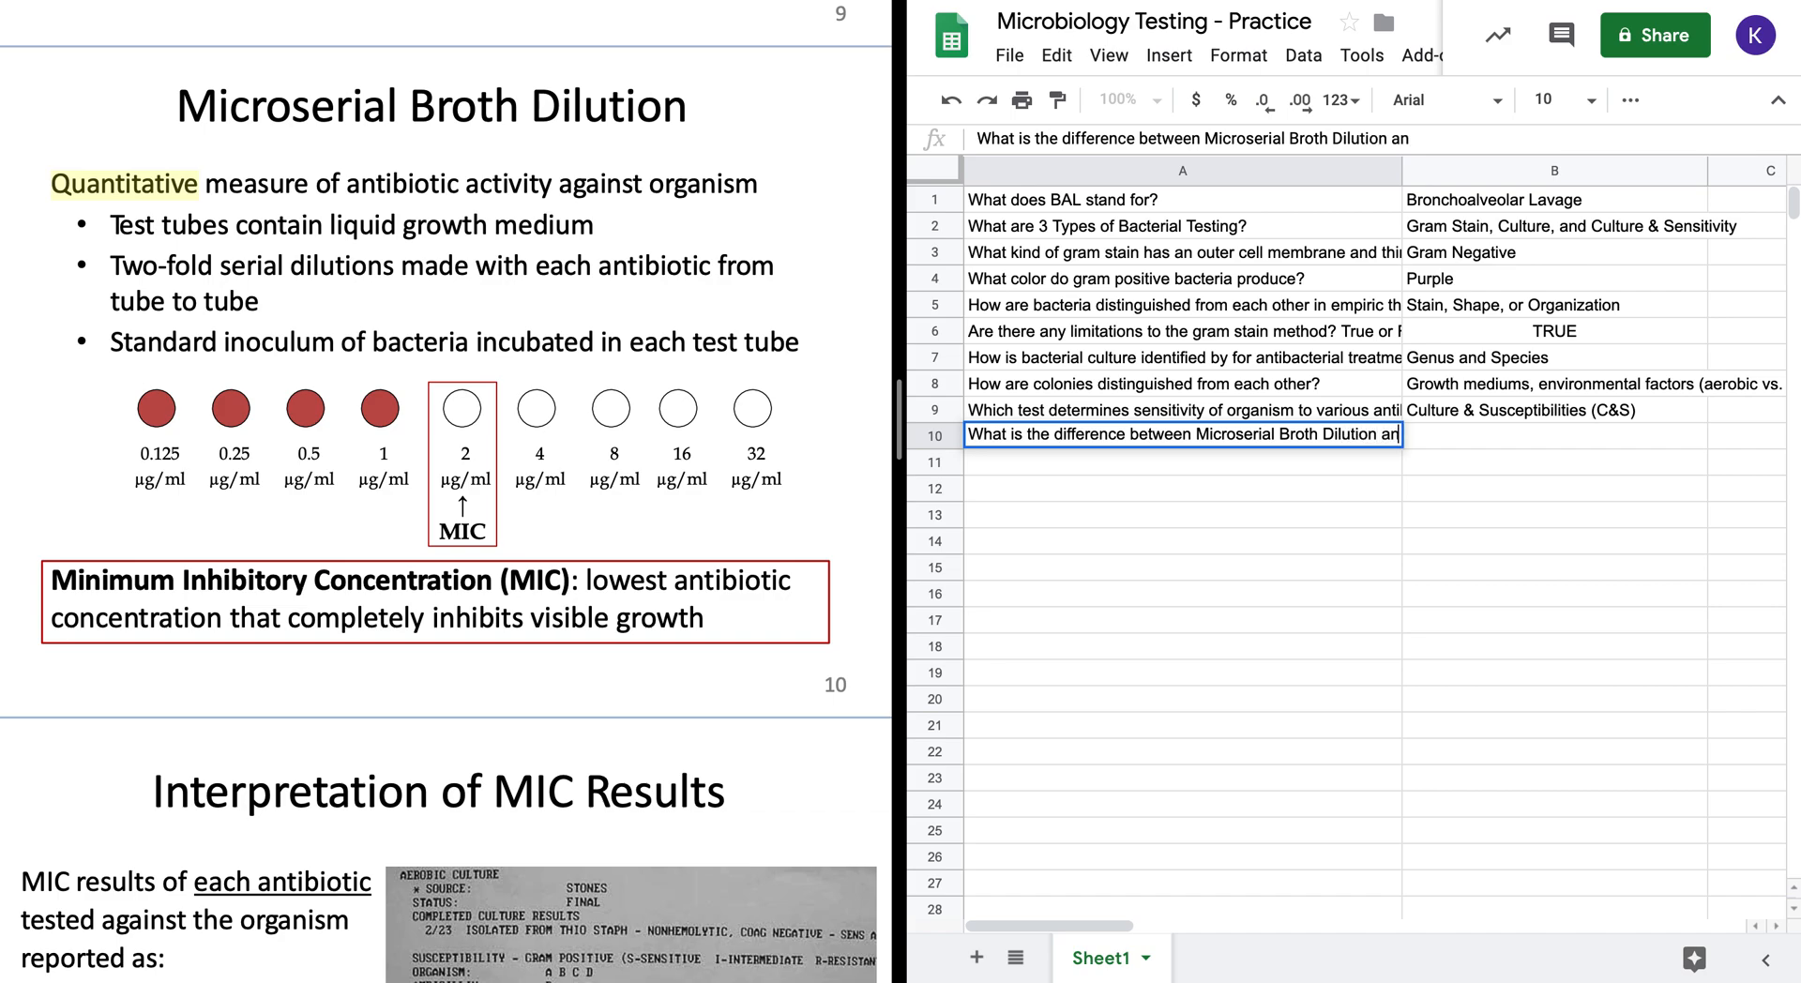
pyautogui.write('d other ')
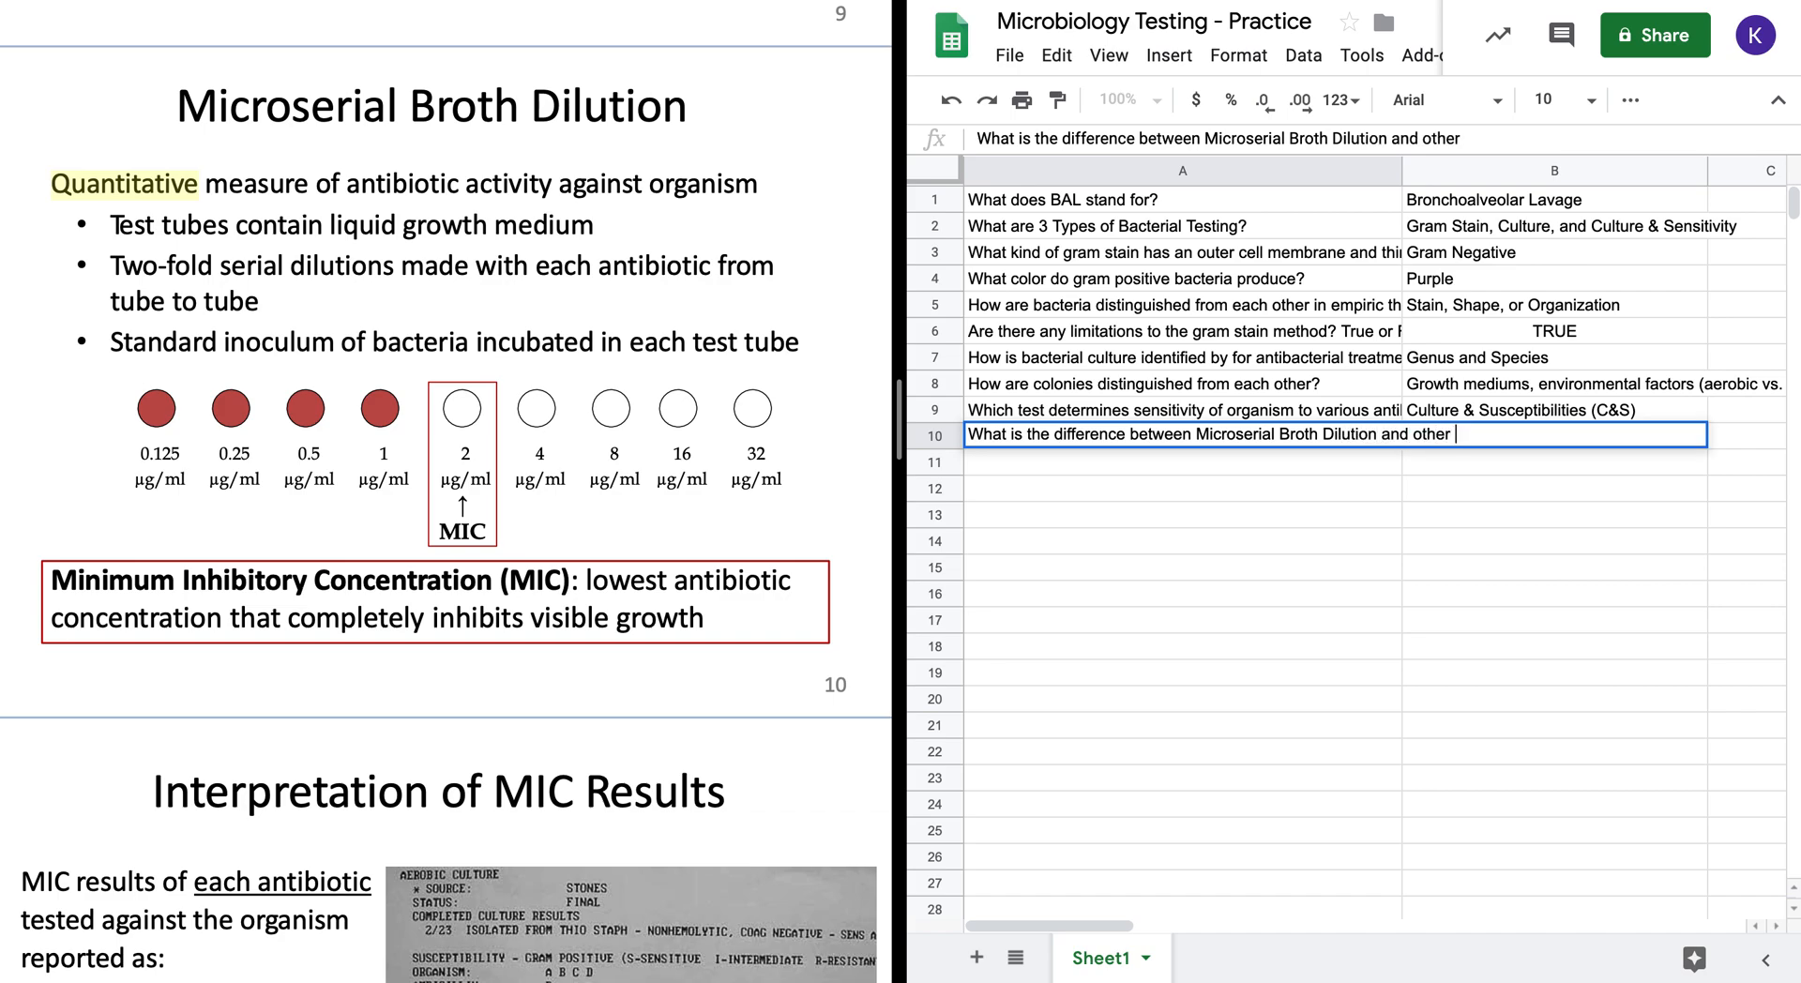
pyautogui.write('antibiotic tests?')
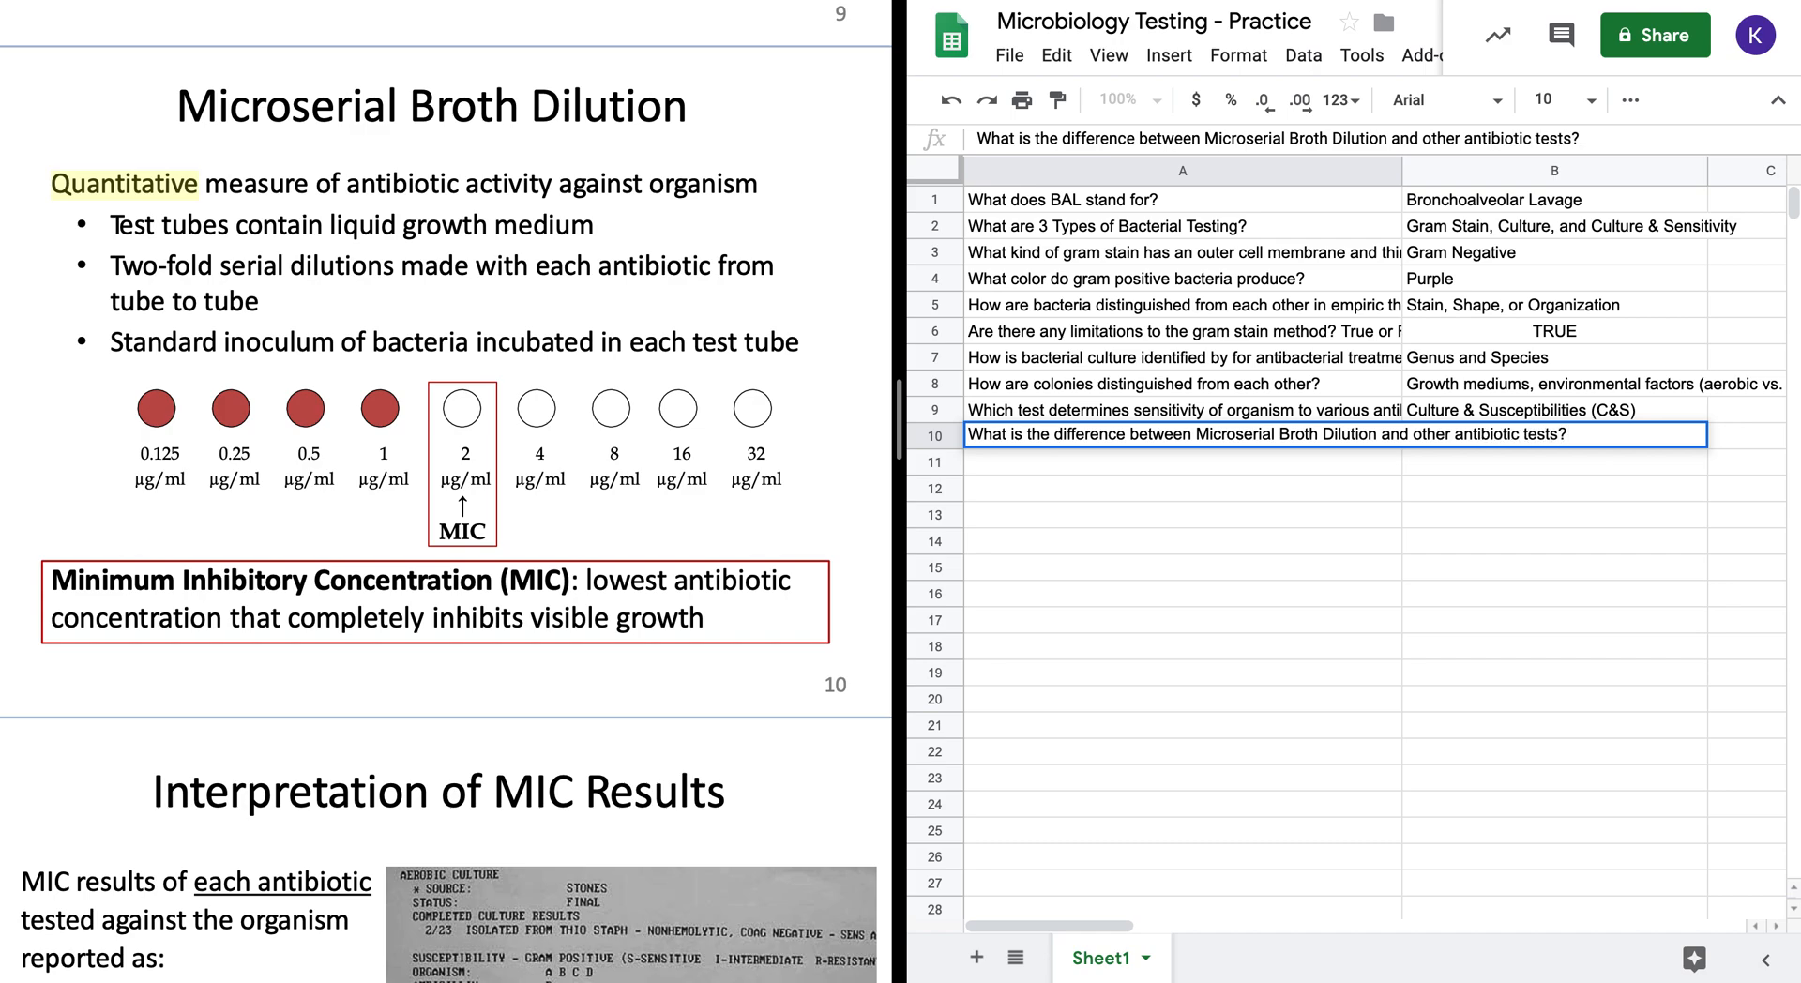
pyautogui.press('Return')
# - Write the answer "The difference is that it creates a quantitative measurement of antibiotic activity" in cell B10
pyautogui.press('Up')
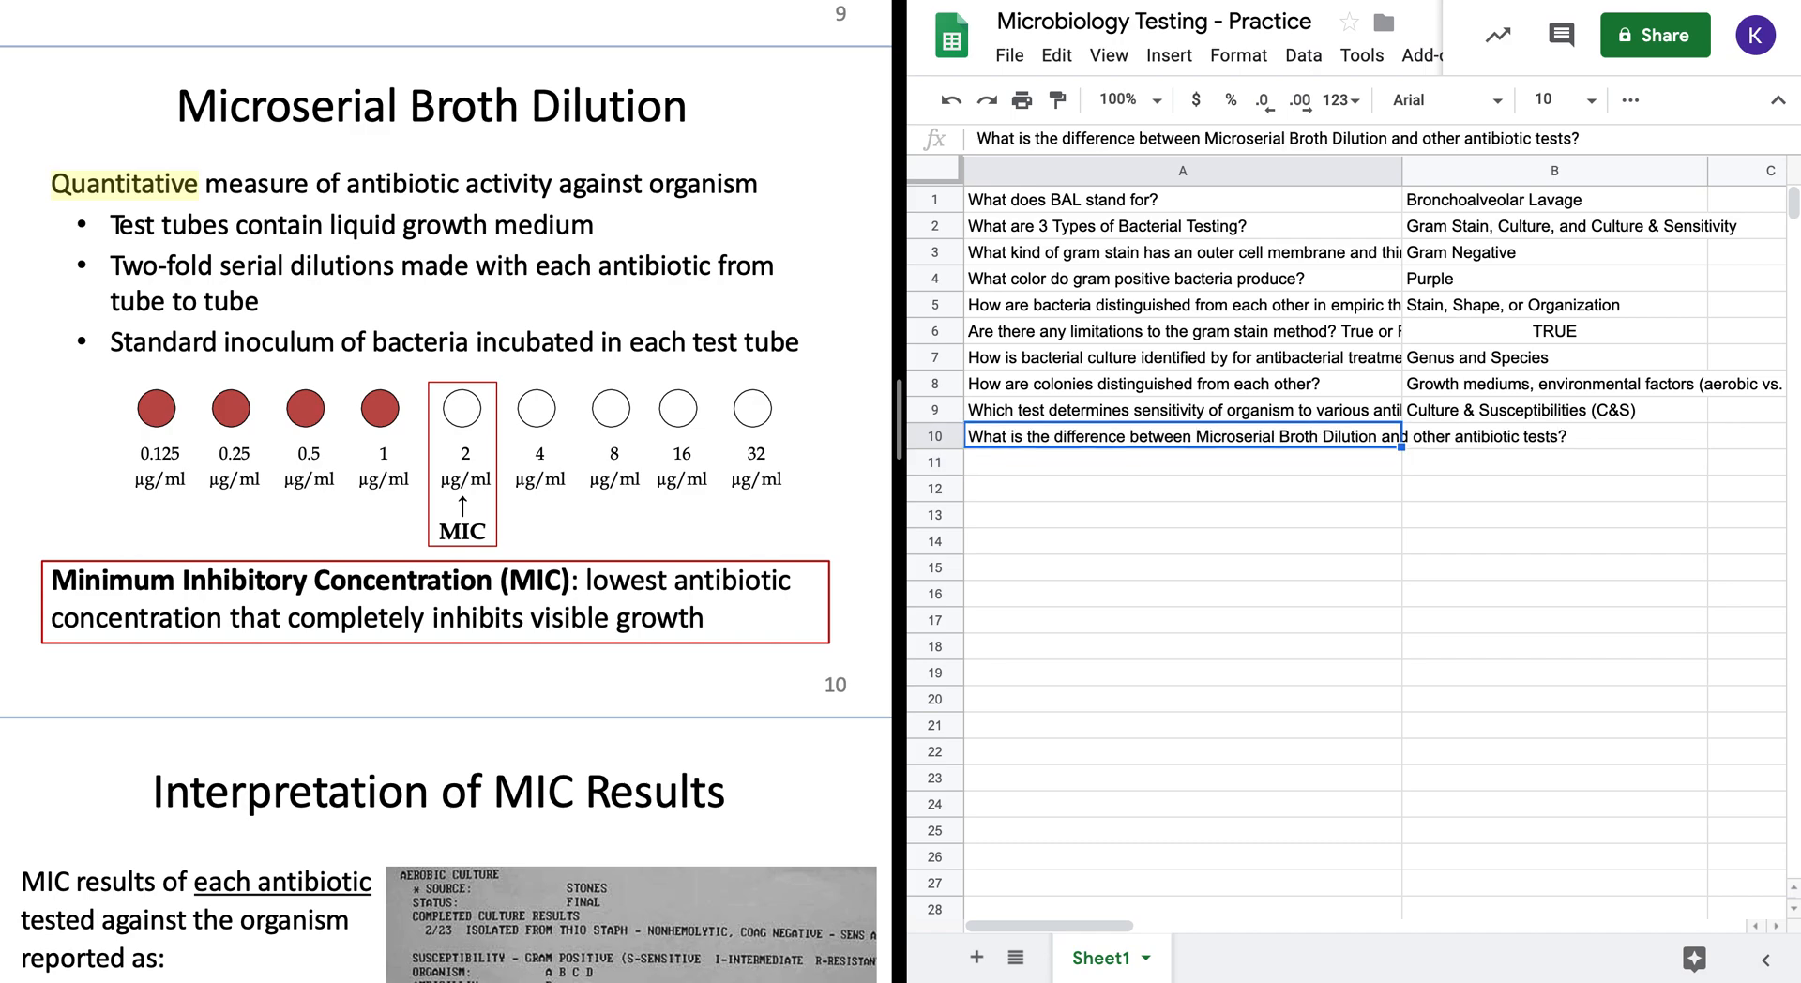
pyautogui.press('Right')
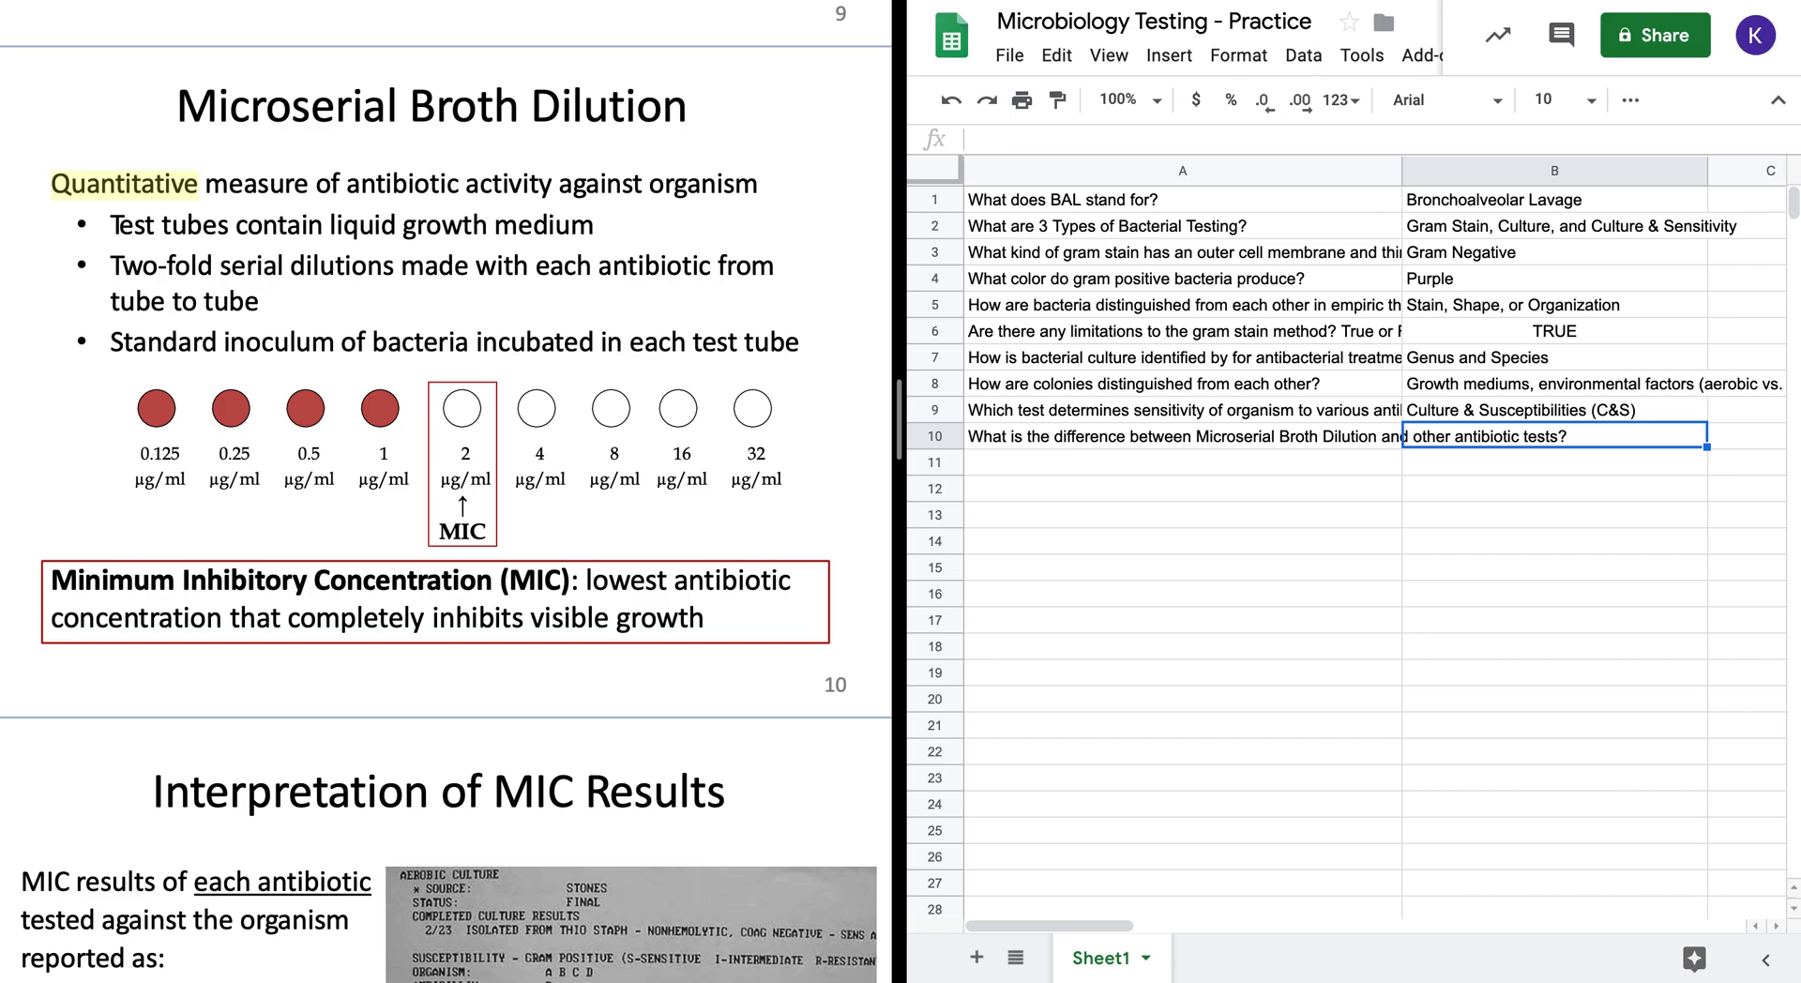
pyautogui.write('The d')
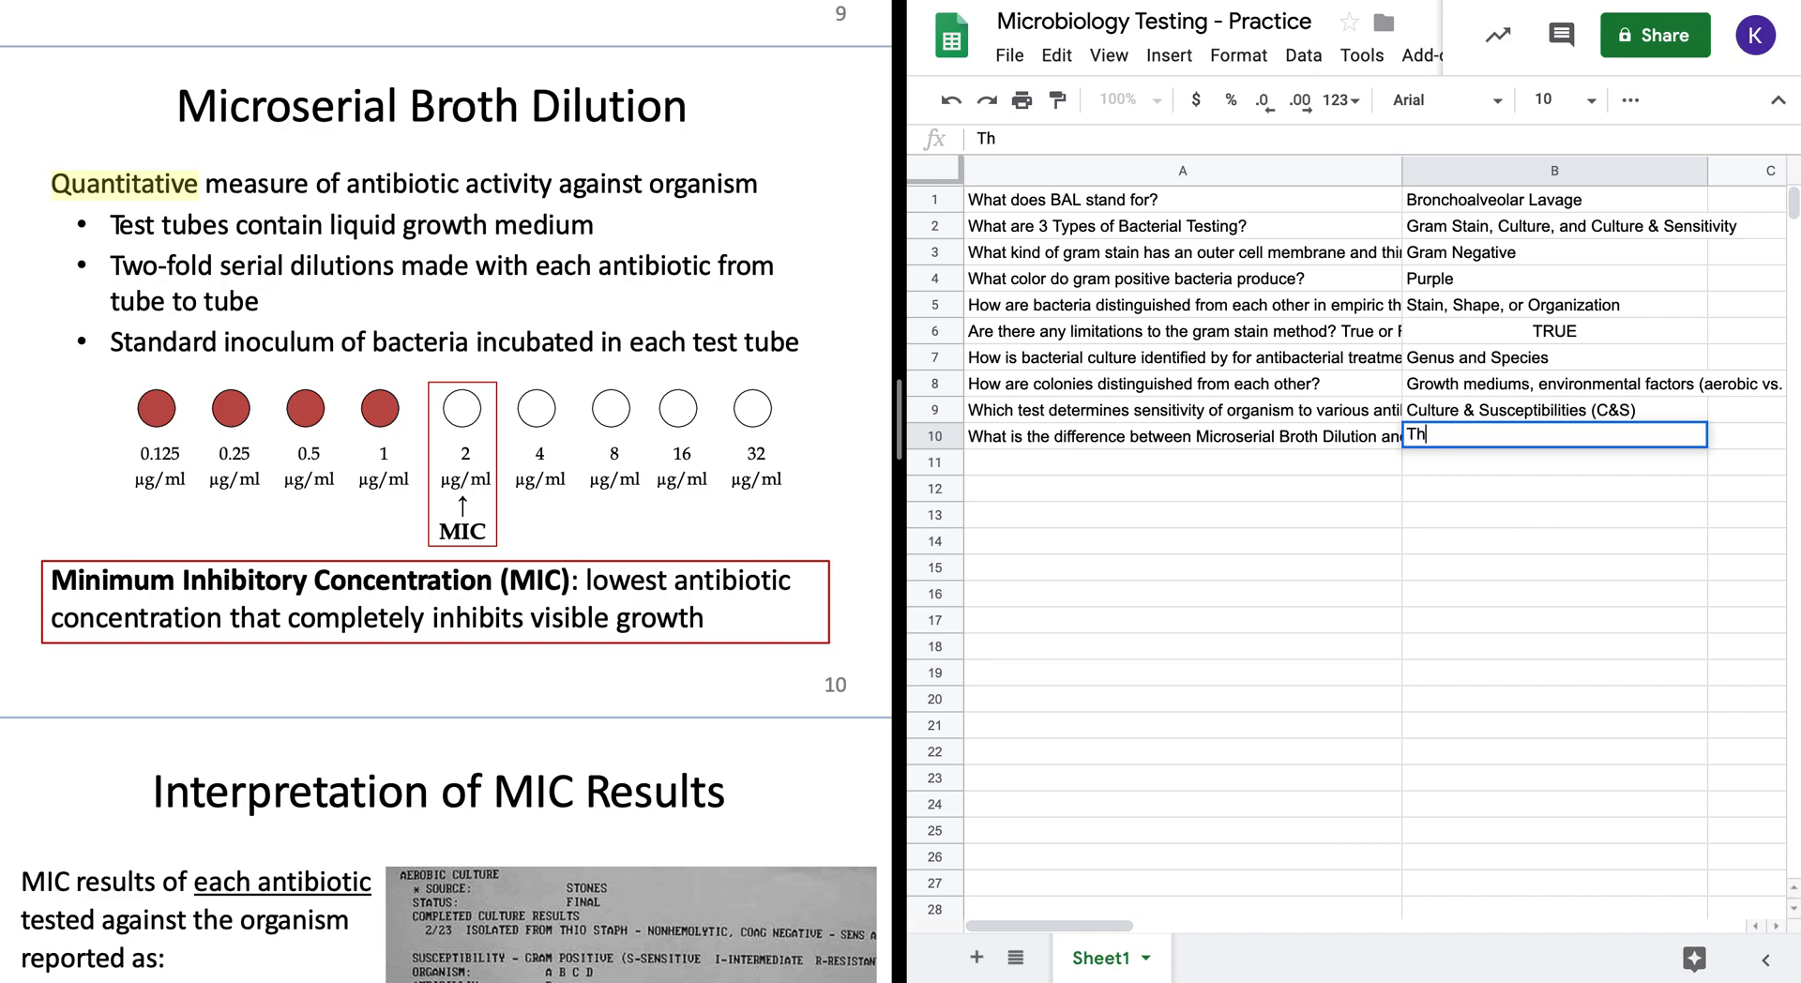
pyautogui.write('erence')
pyautogui.write(' is thta')
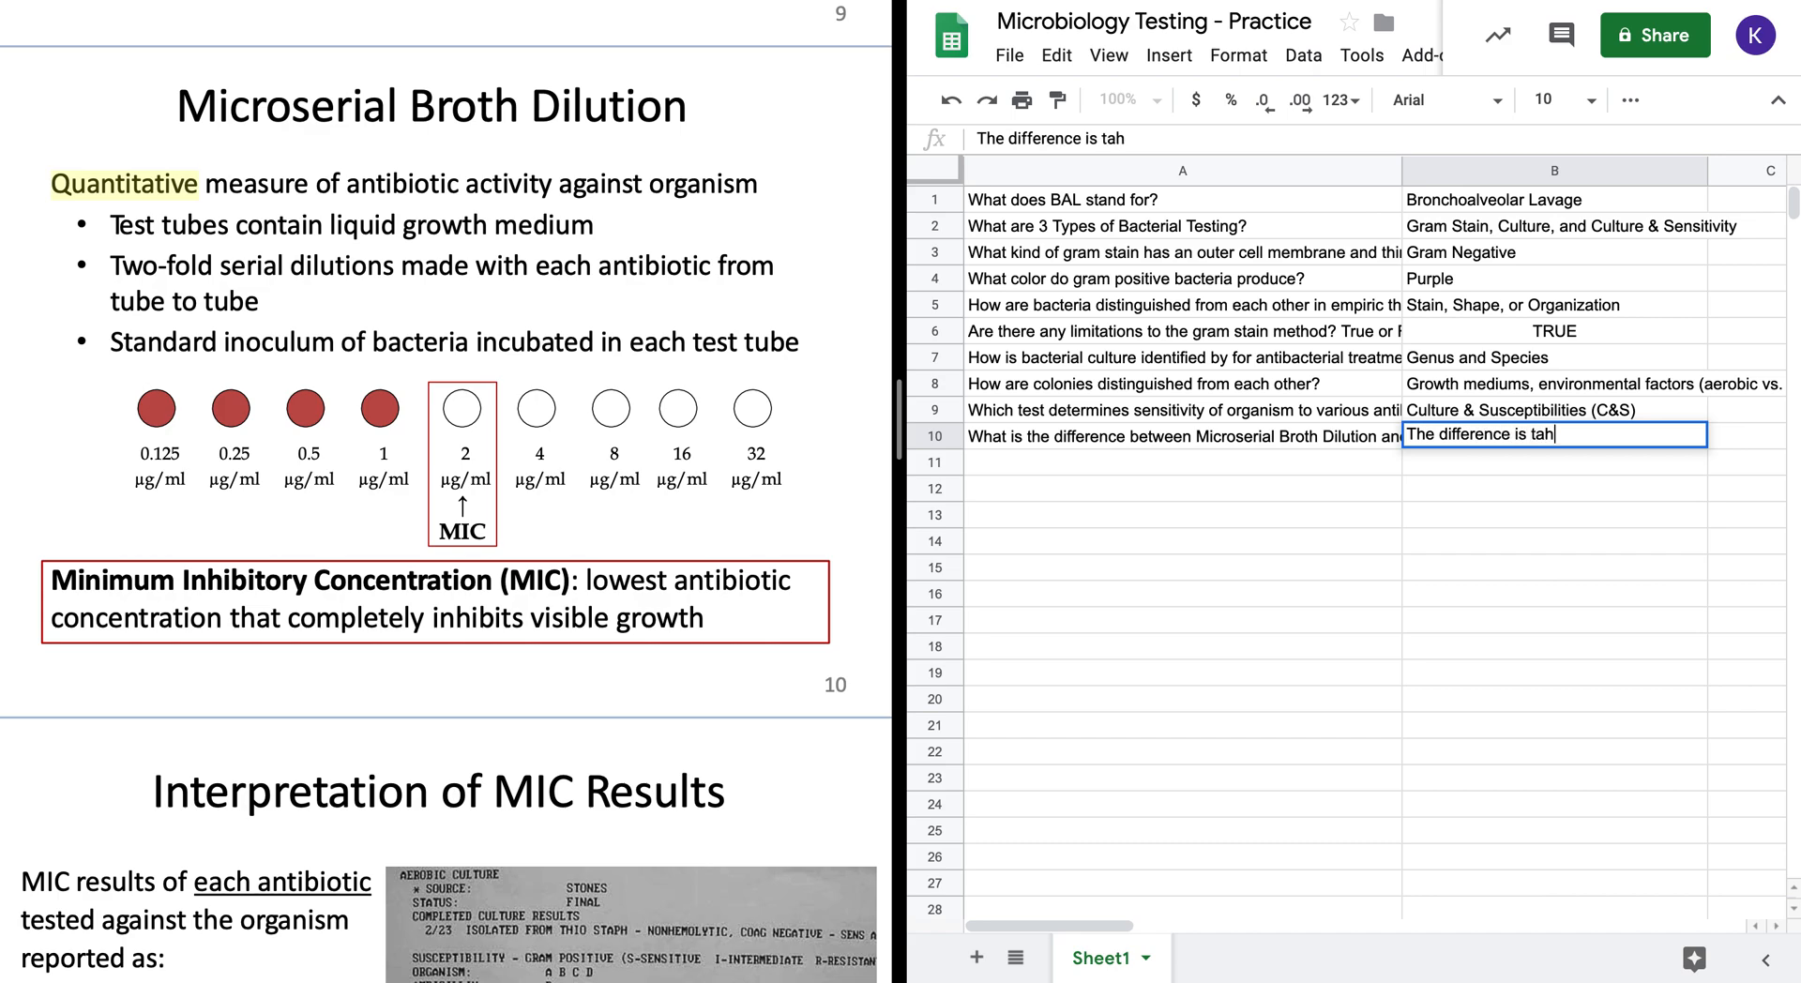
pyautogui.press('BackSpace')
pyautogui.press('BackSpace')
pyautogui.press('BackSpace')
pyautogui.write('hat it creates a ')
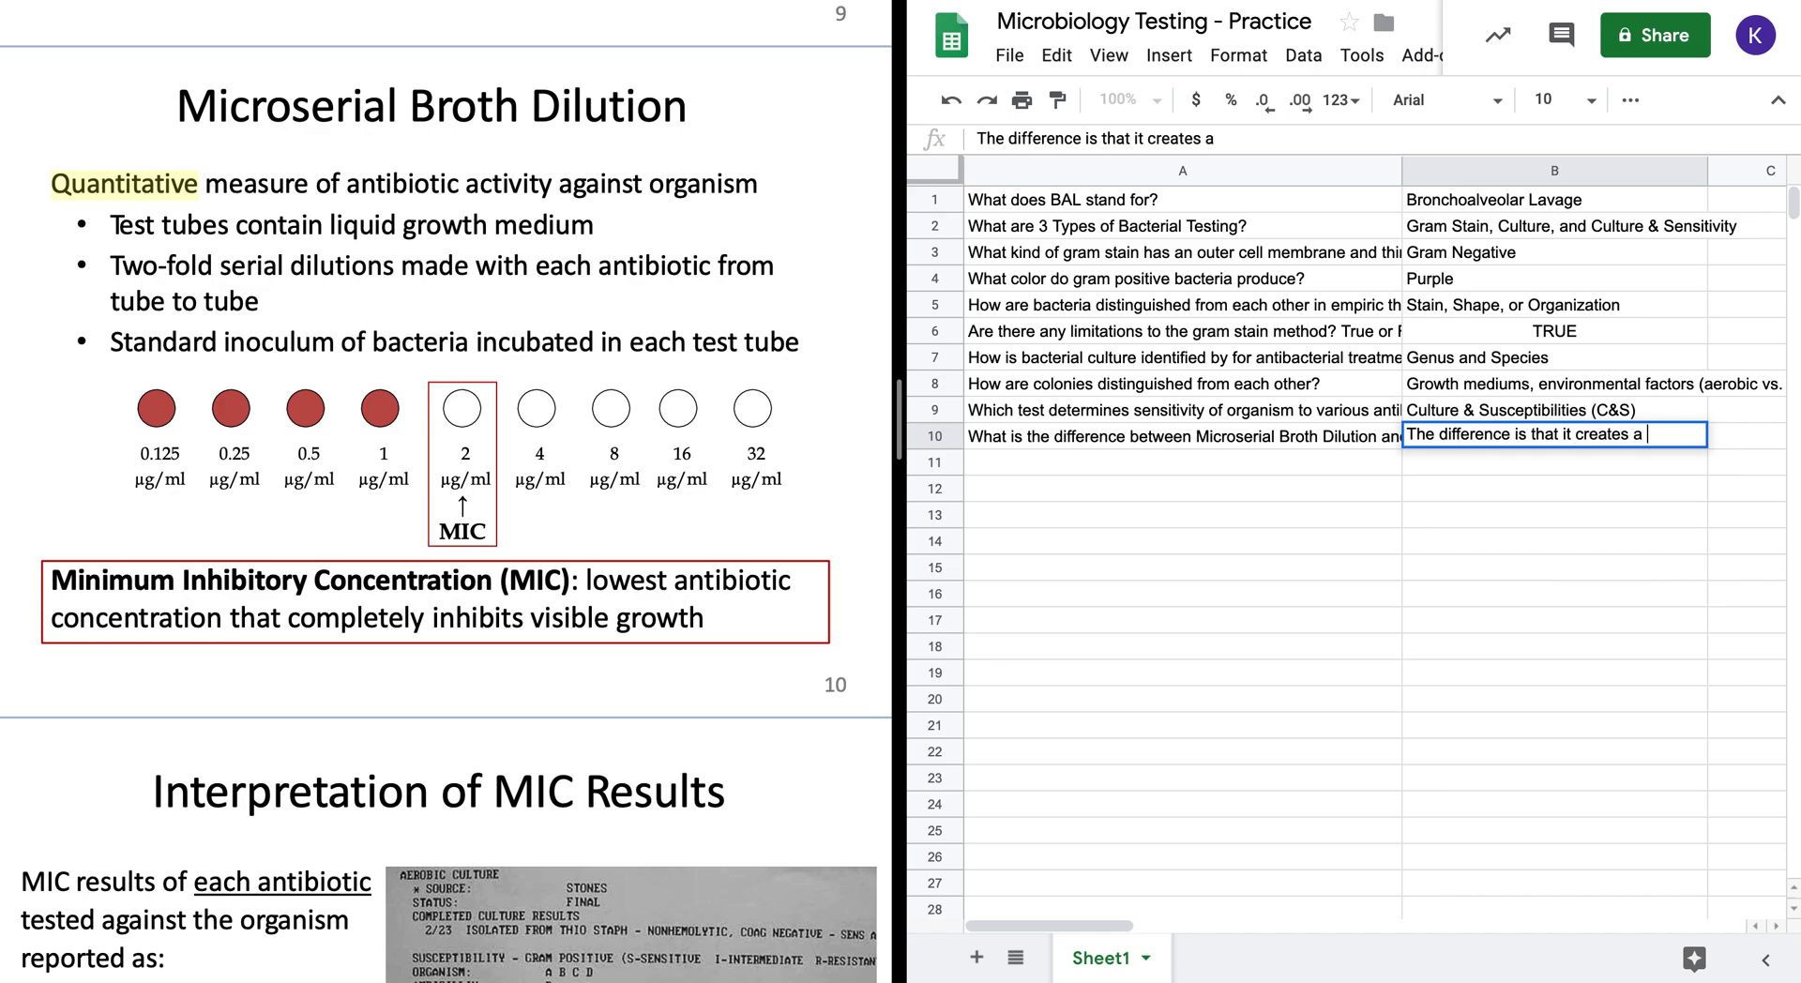
pyautogui.write('quantitative meas')
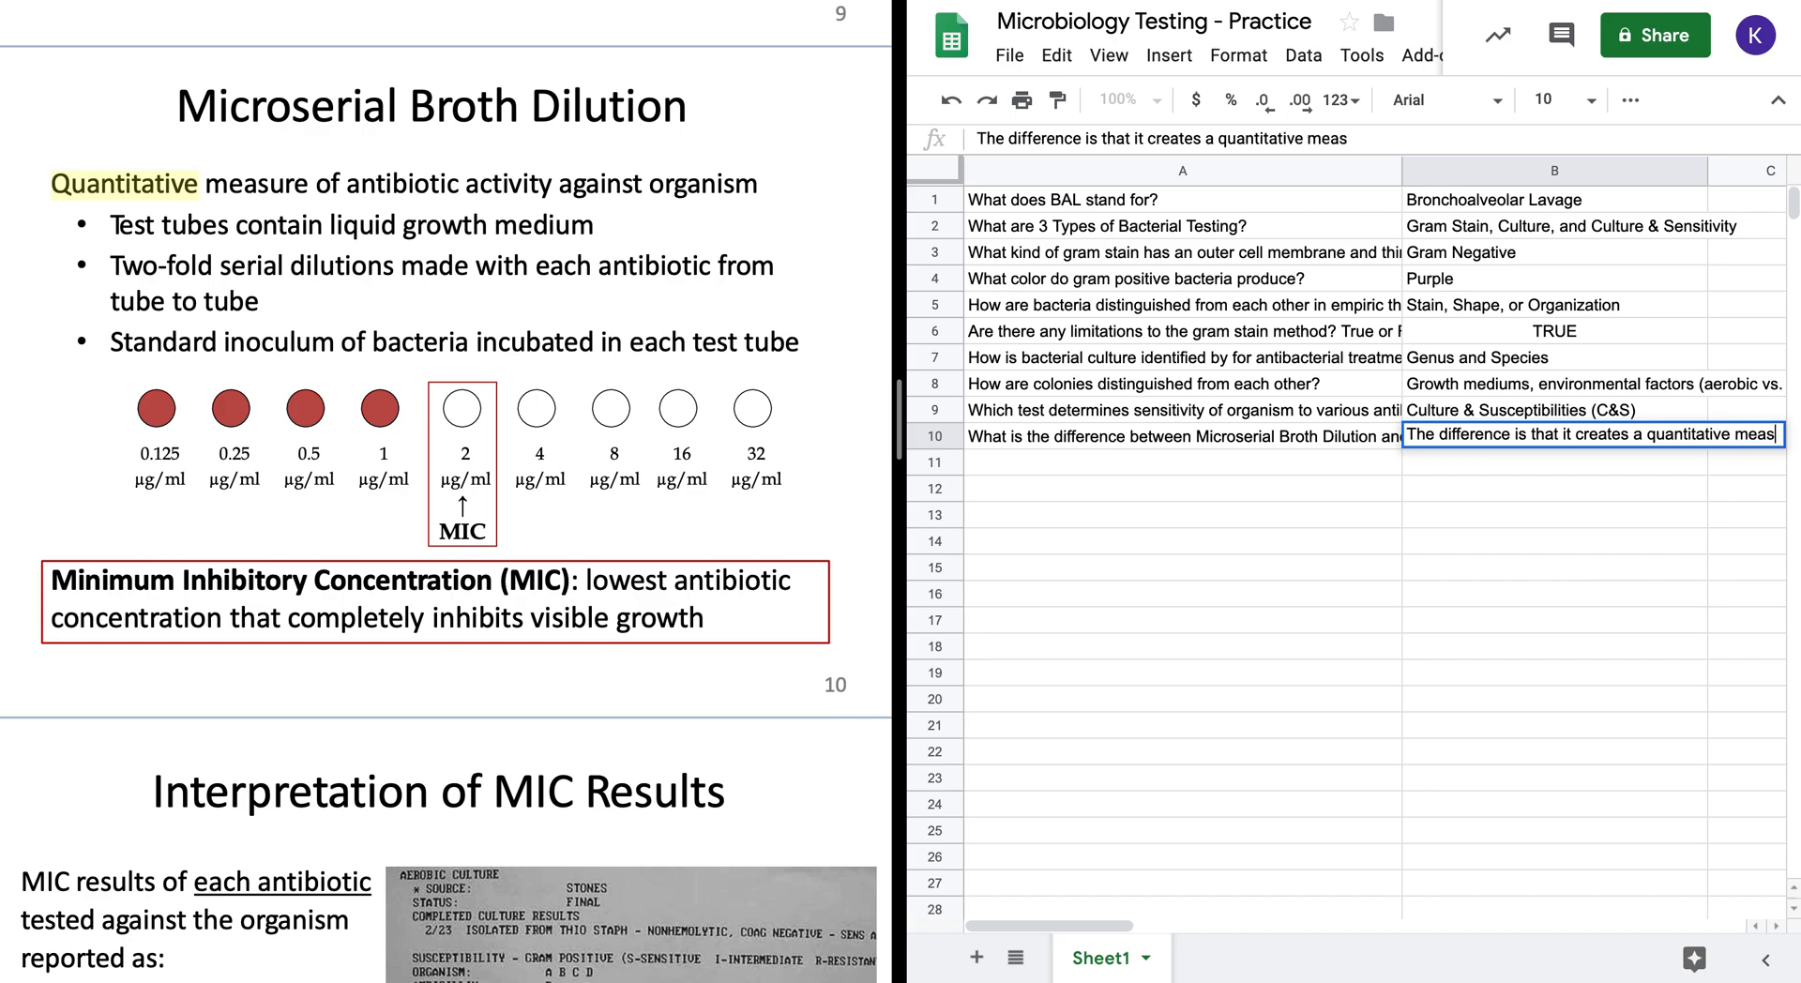
pyautogui.write('urement of a')
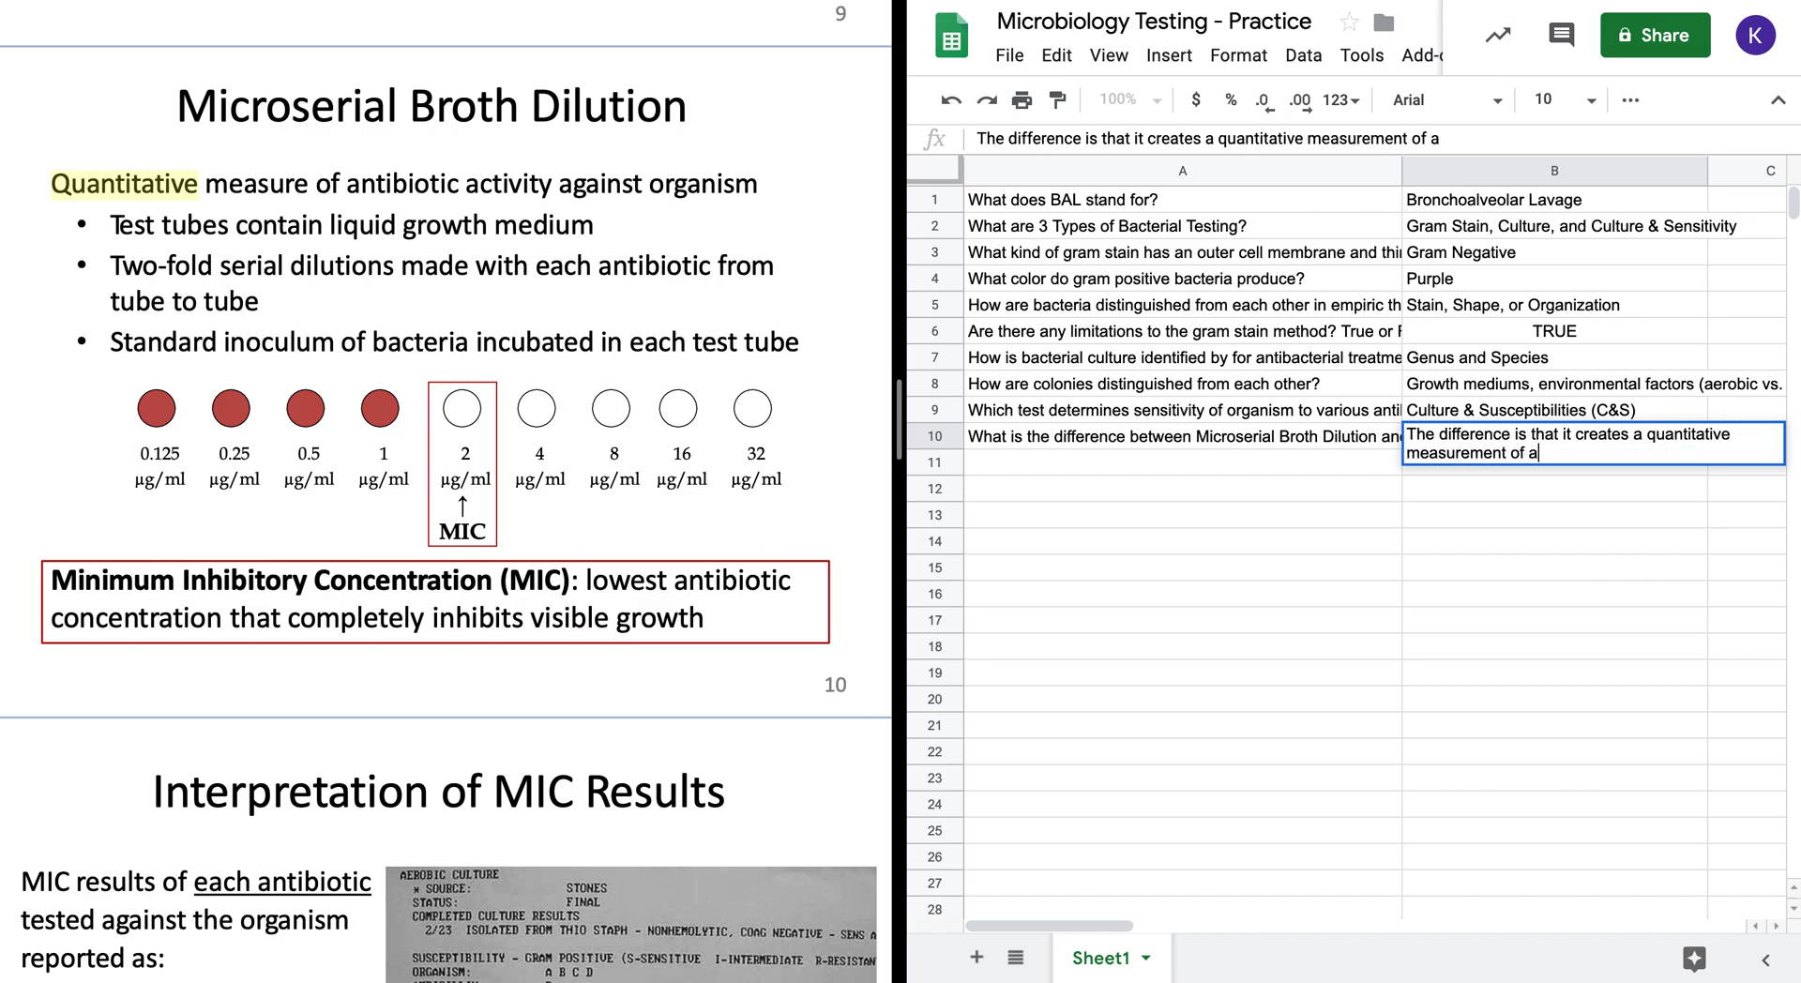
pyautogui.write('ntibiotic activity')
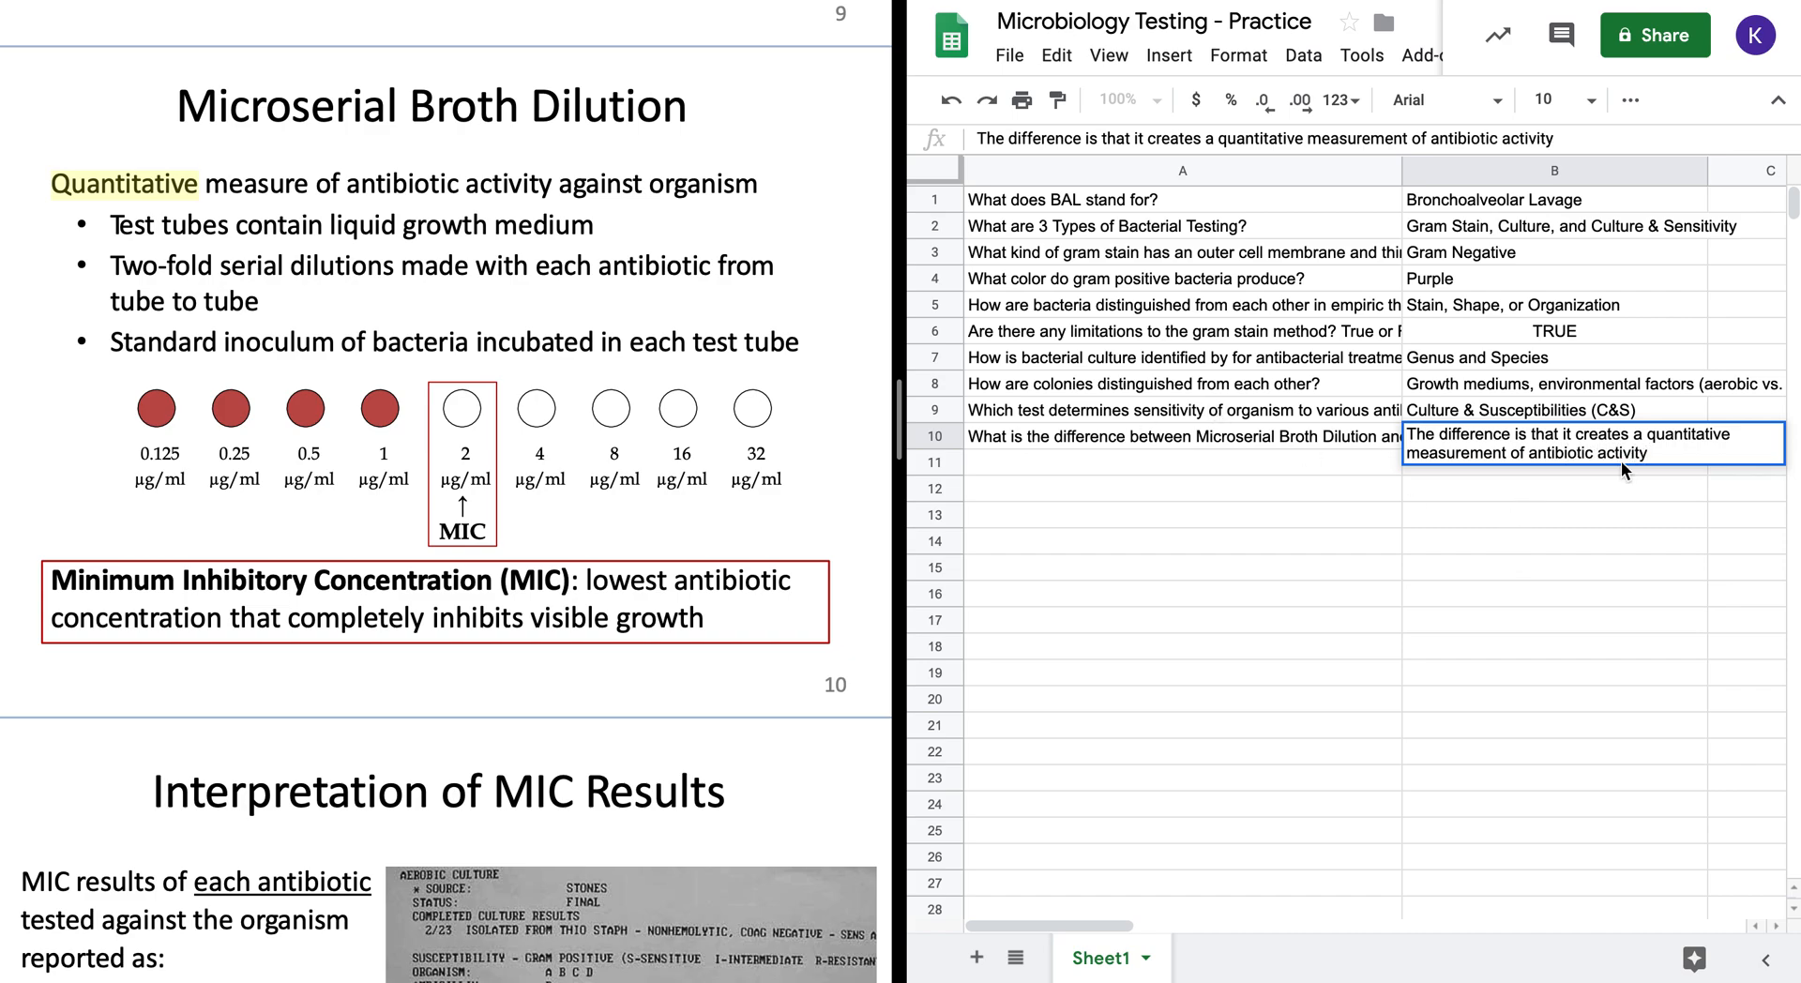
# - Insert "or numerical" after "quantitative" in the B10 answer and end it with "to measure the MIC."
pyautogui.click(1729, 435)
pyautogui.write('or')
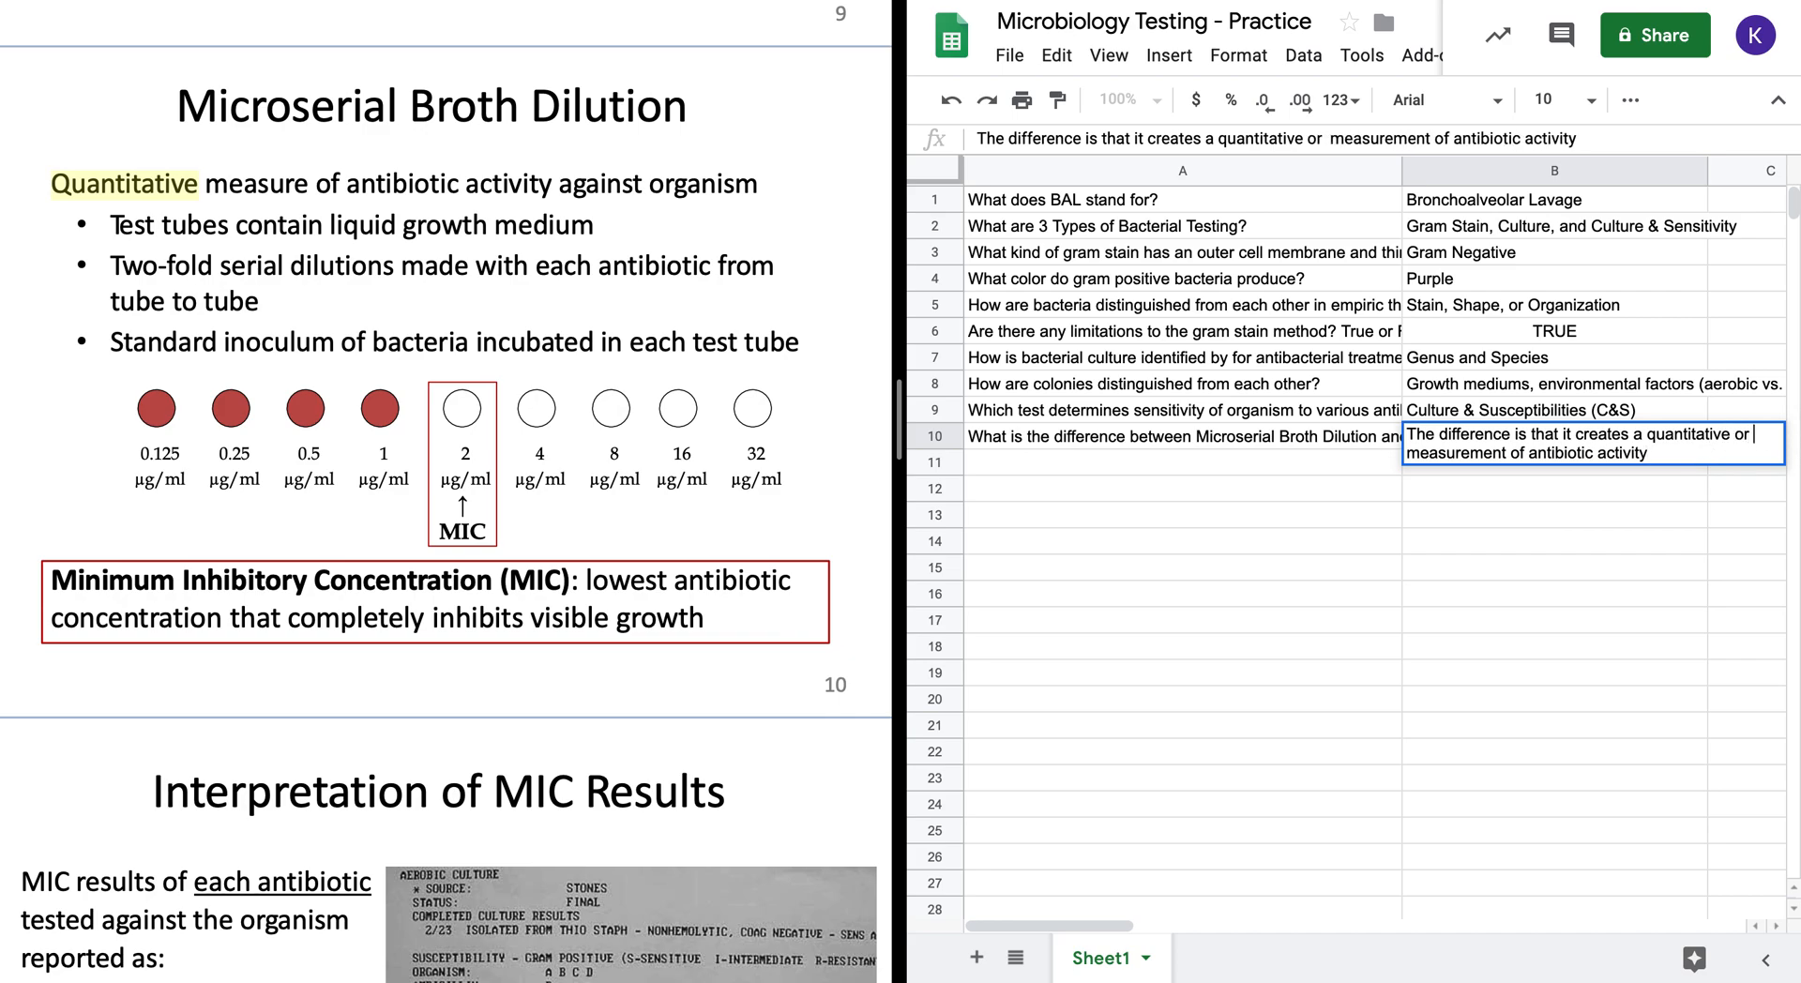
pyautogui.write(' numerical')
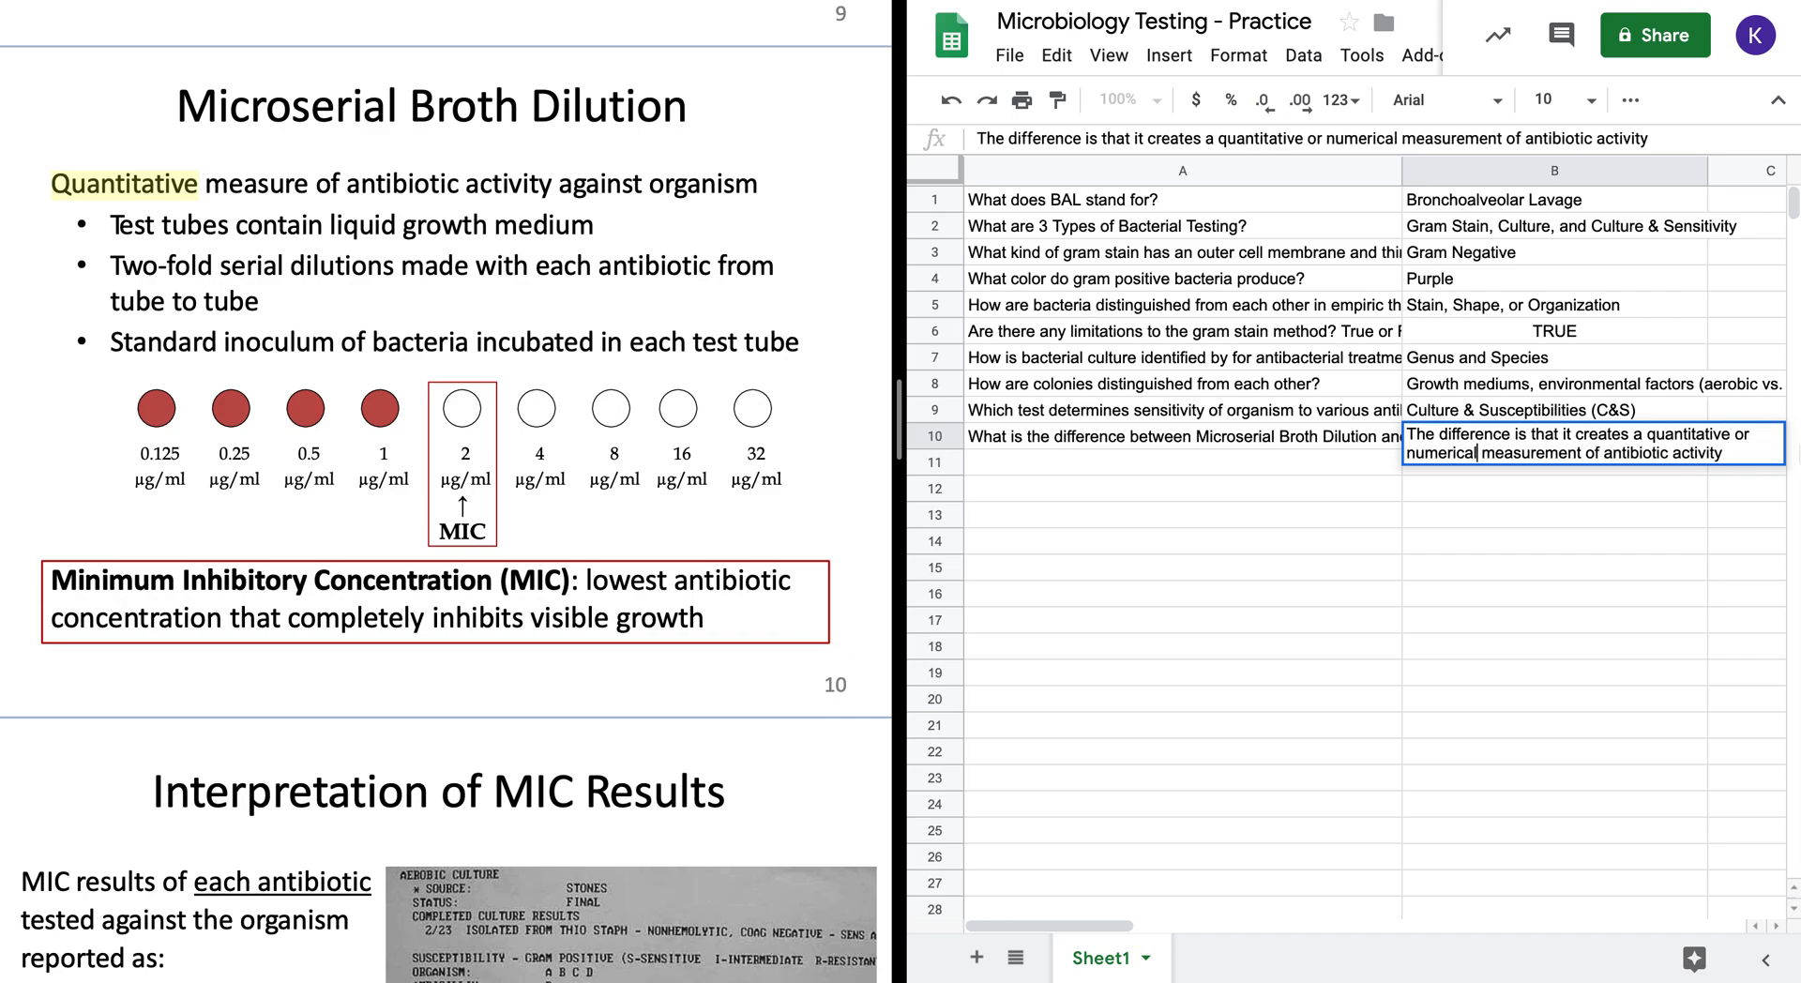
pyautogui.click(1732, 453)
pyautogui.write('to measure ')
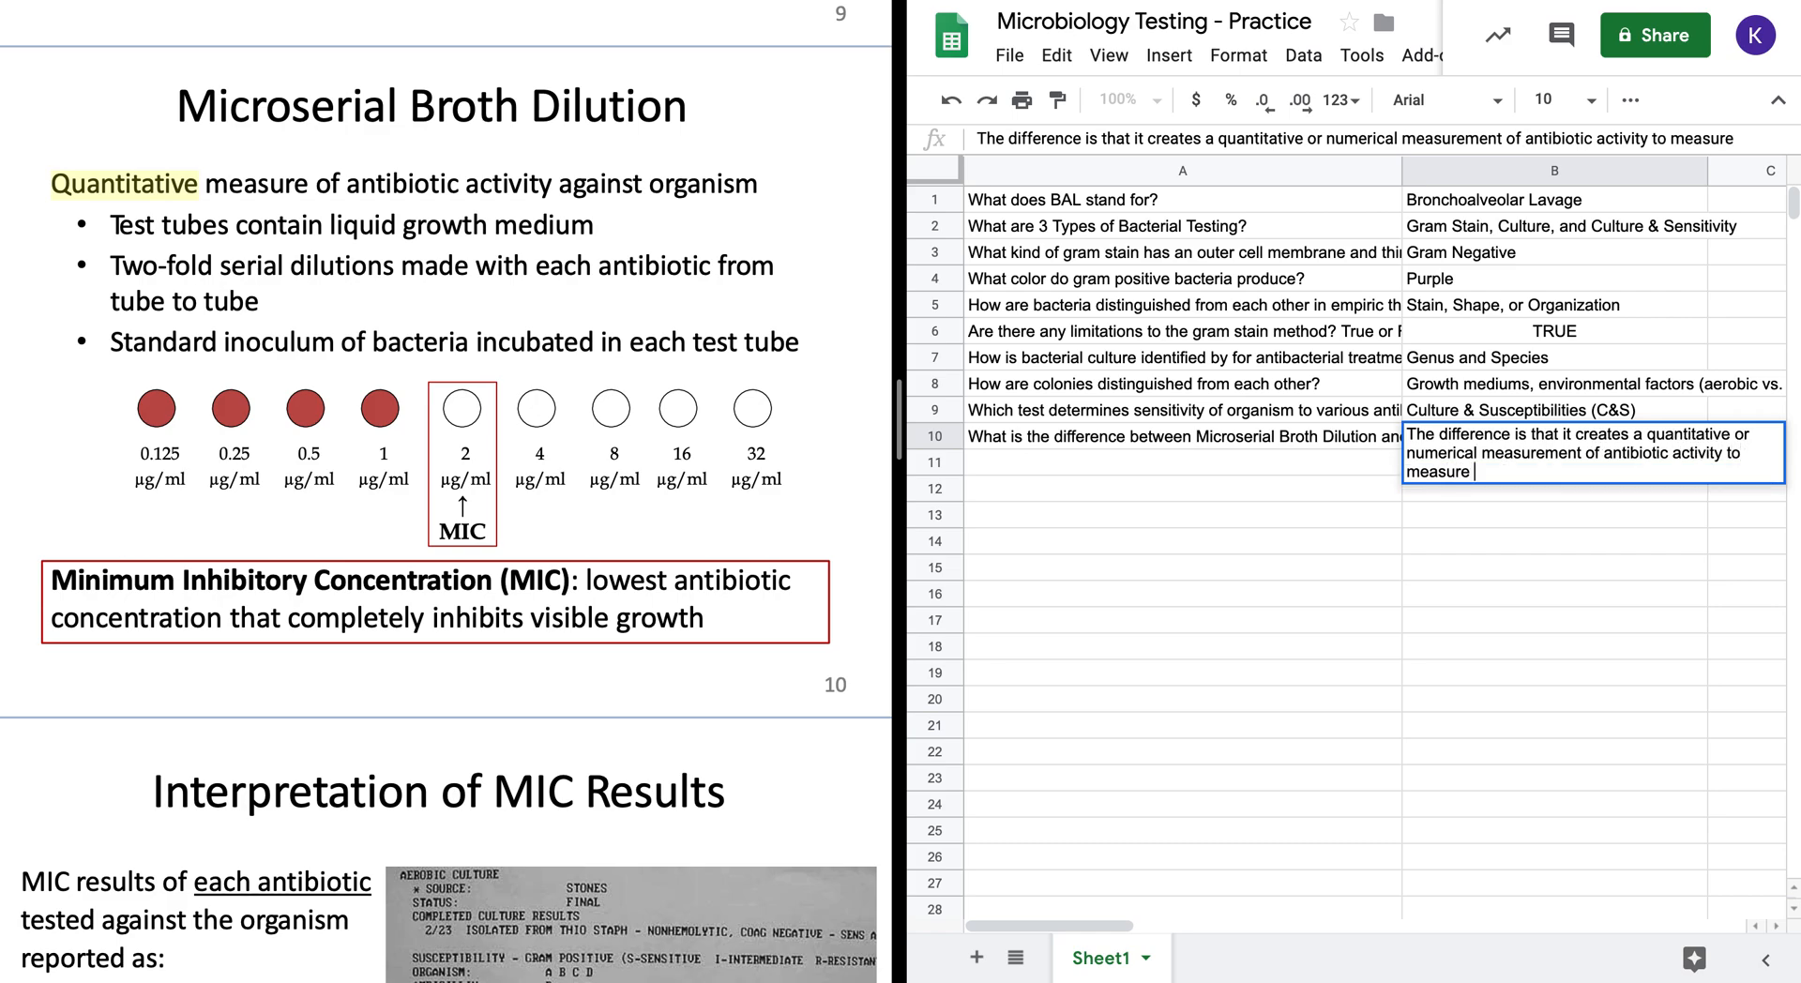
pyautogui.write('the MIC.')
pyautogui.press('Return')
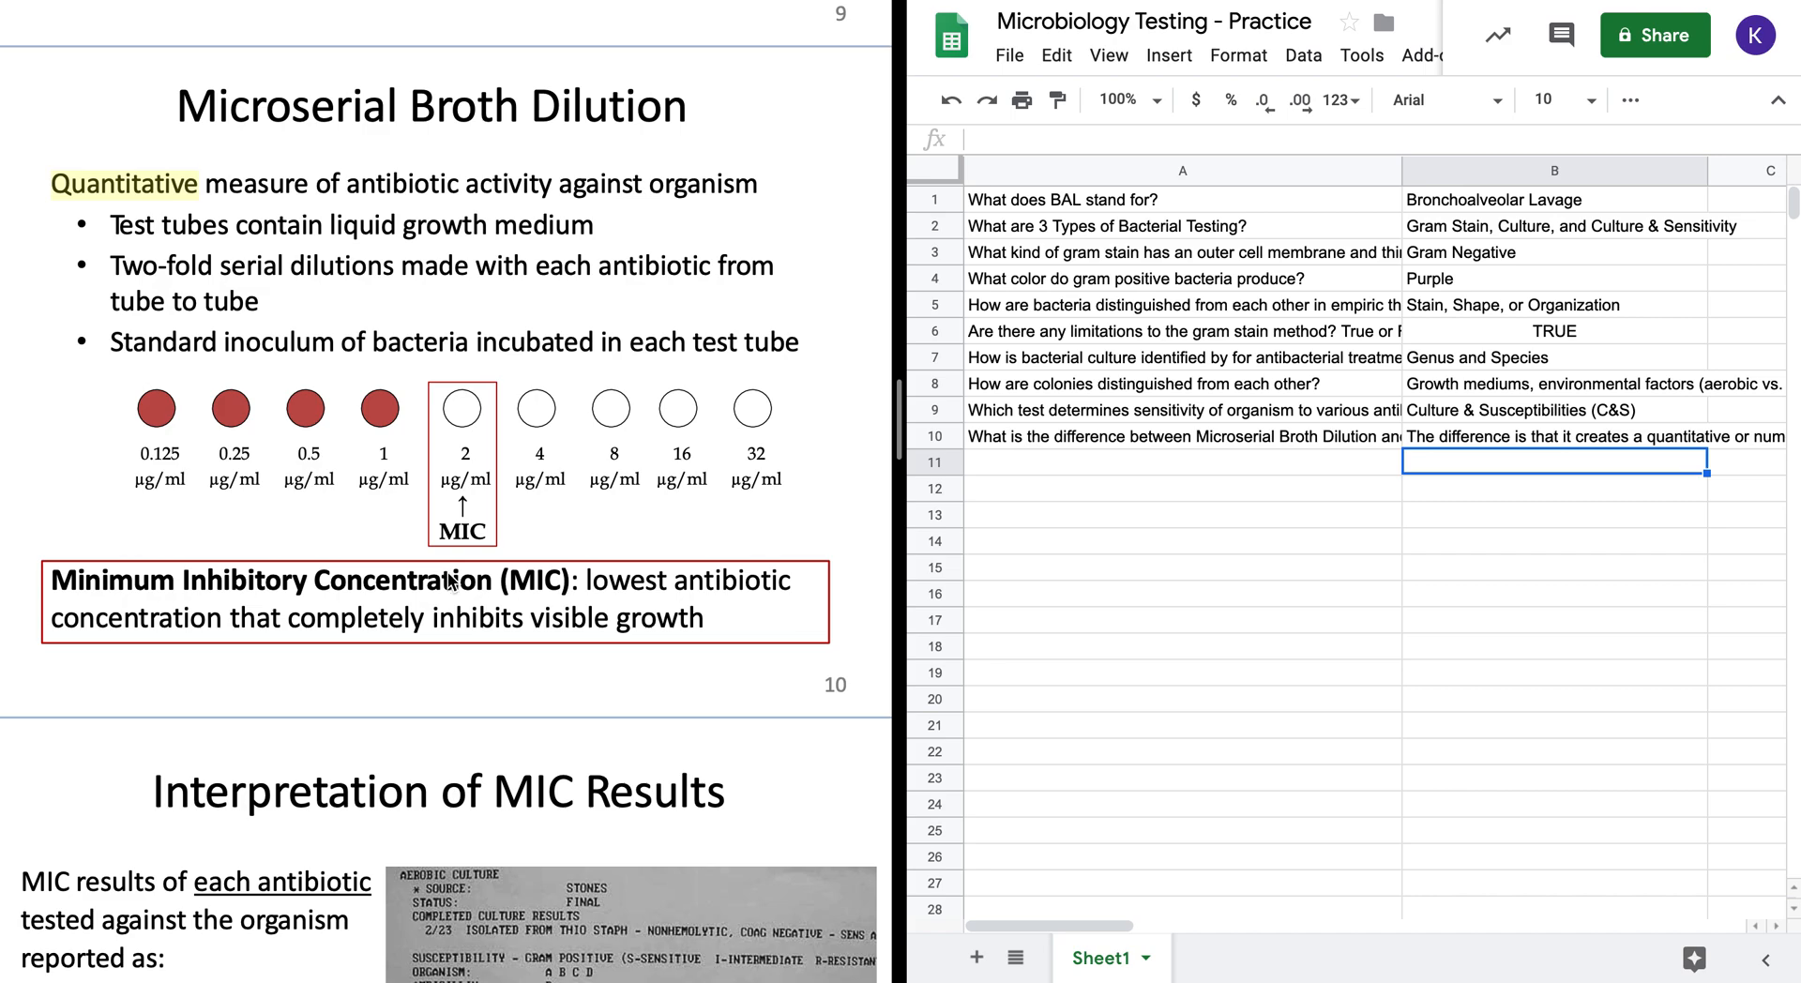
# - Switch to the objectives document at the empty bullet under "Explain and interpret MIC and MIC breakpoints"
pyautogui.click(1116, 1)
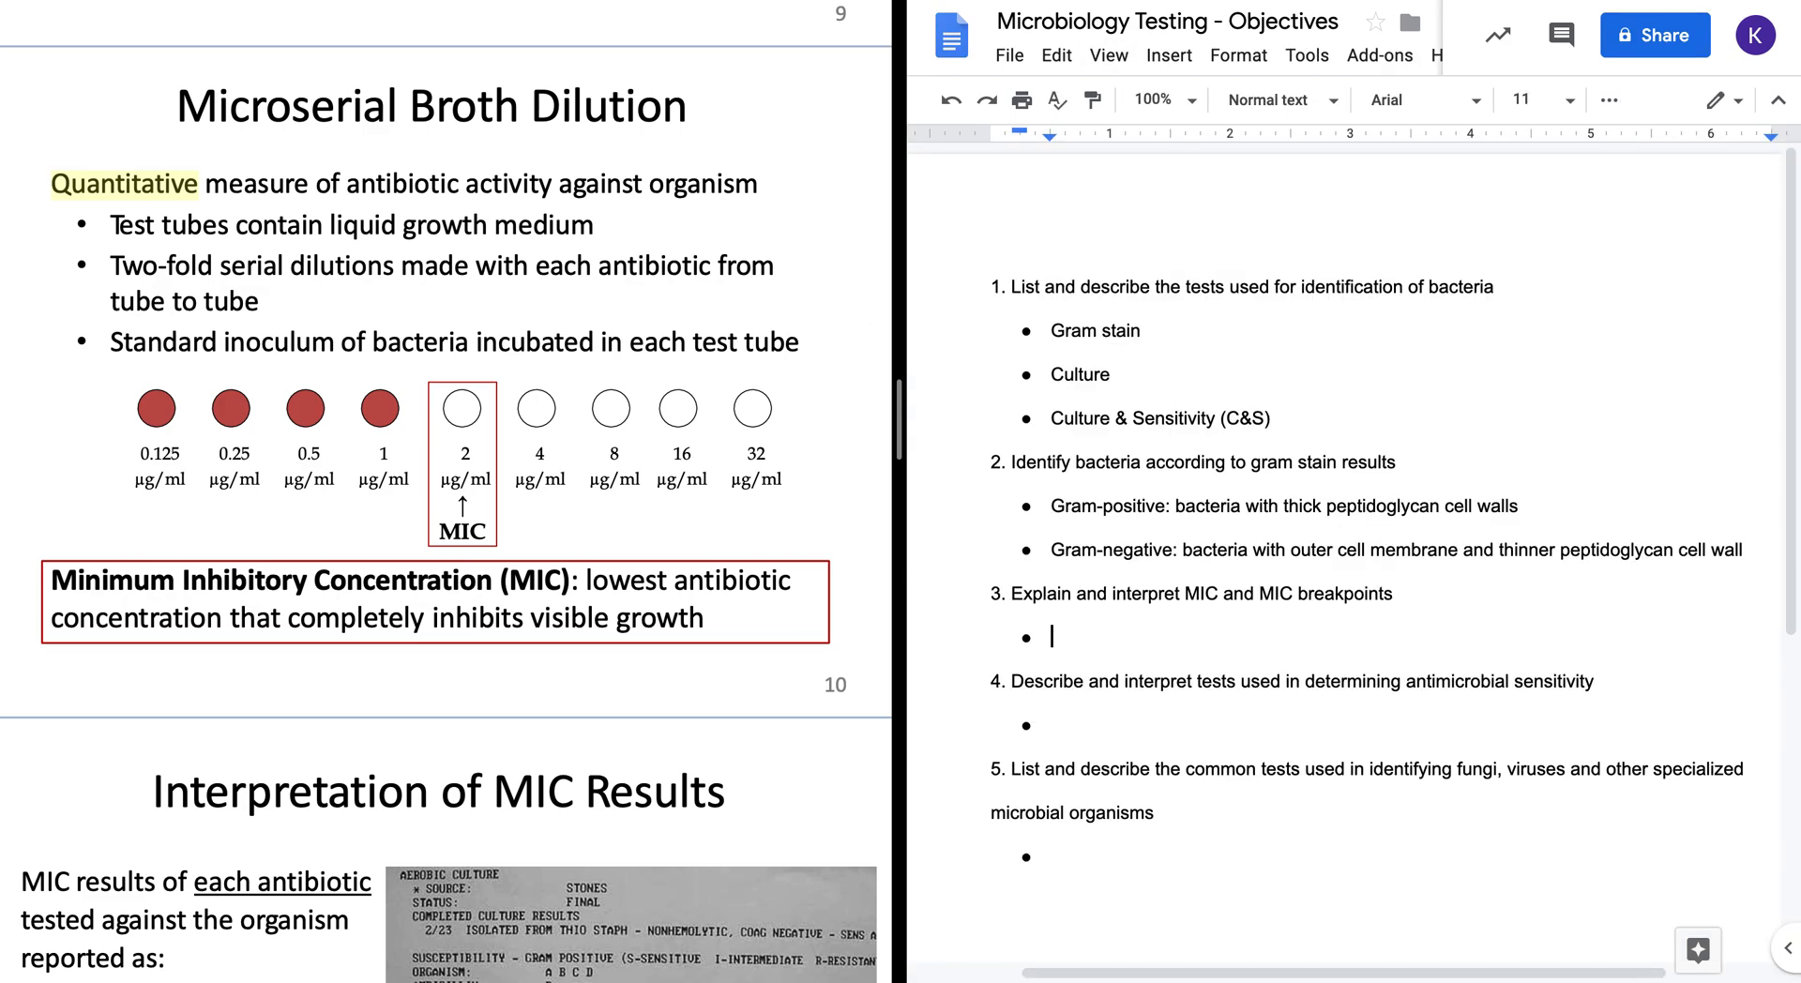
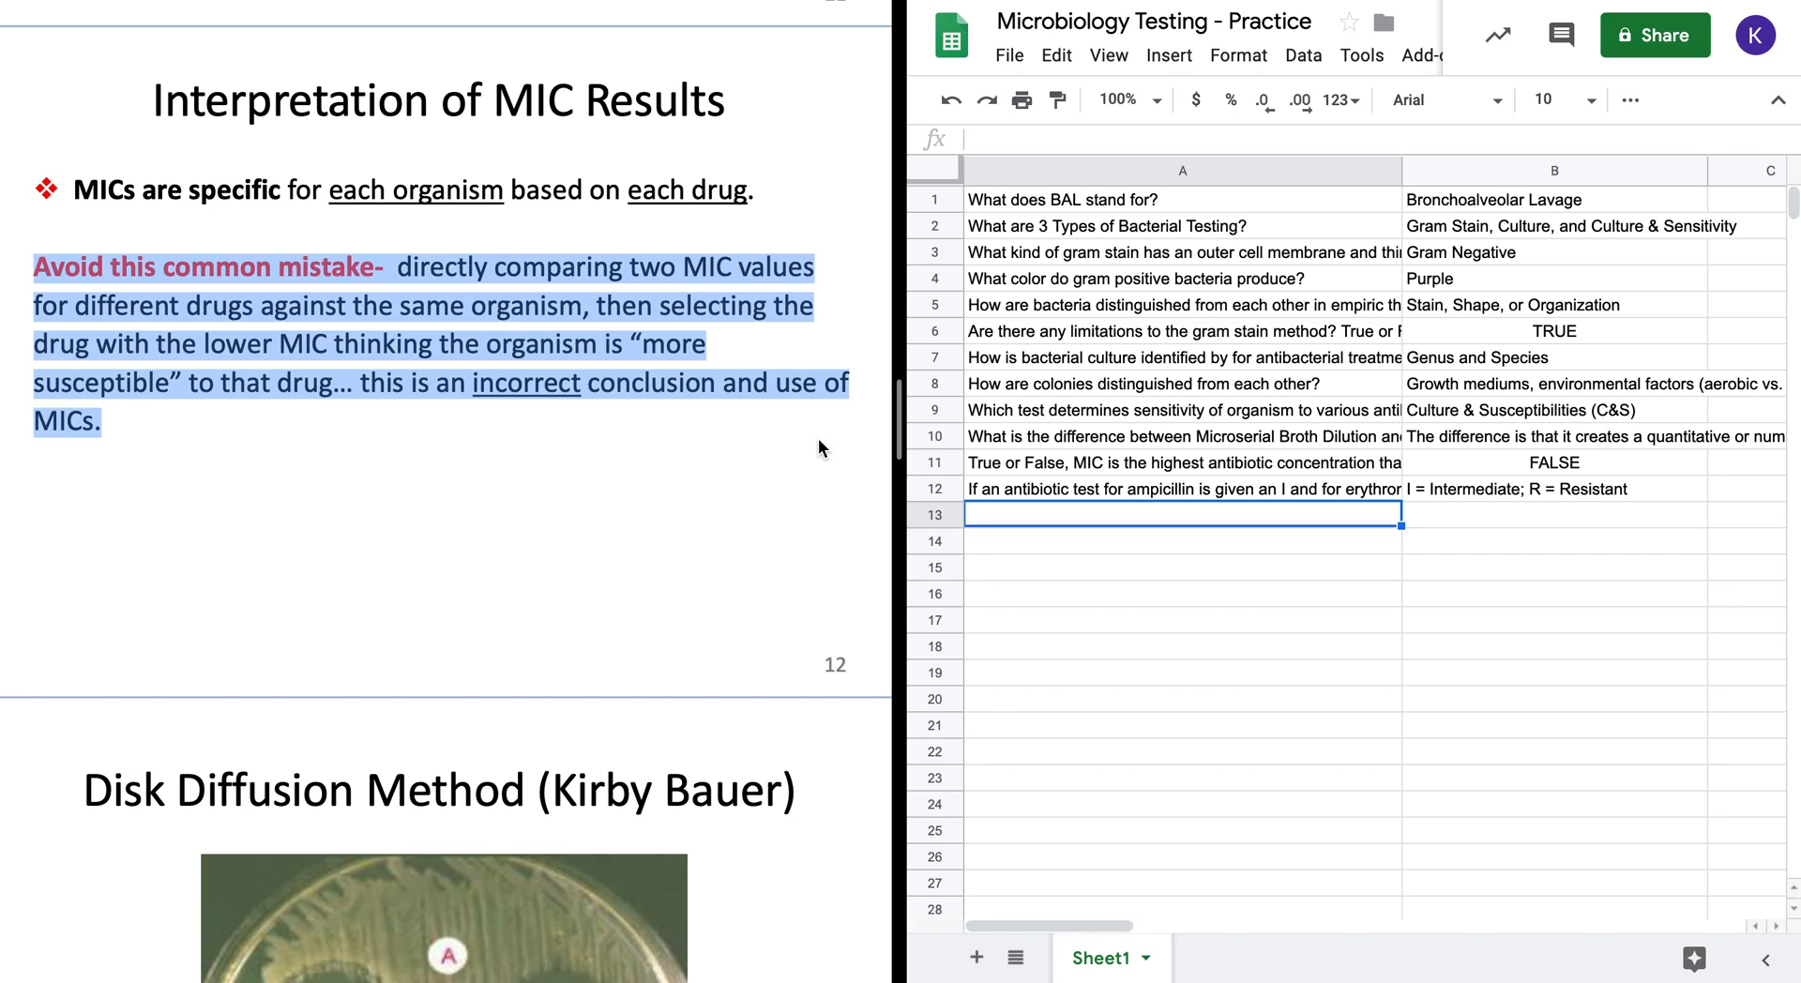
# - Deselect the "Avoid this common mistake" paragraph on the slide and open cell A13 of the practice sheet for editing
pyautogui.click(366, 180)
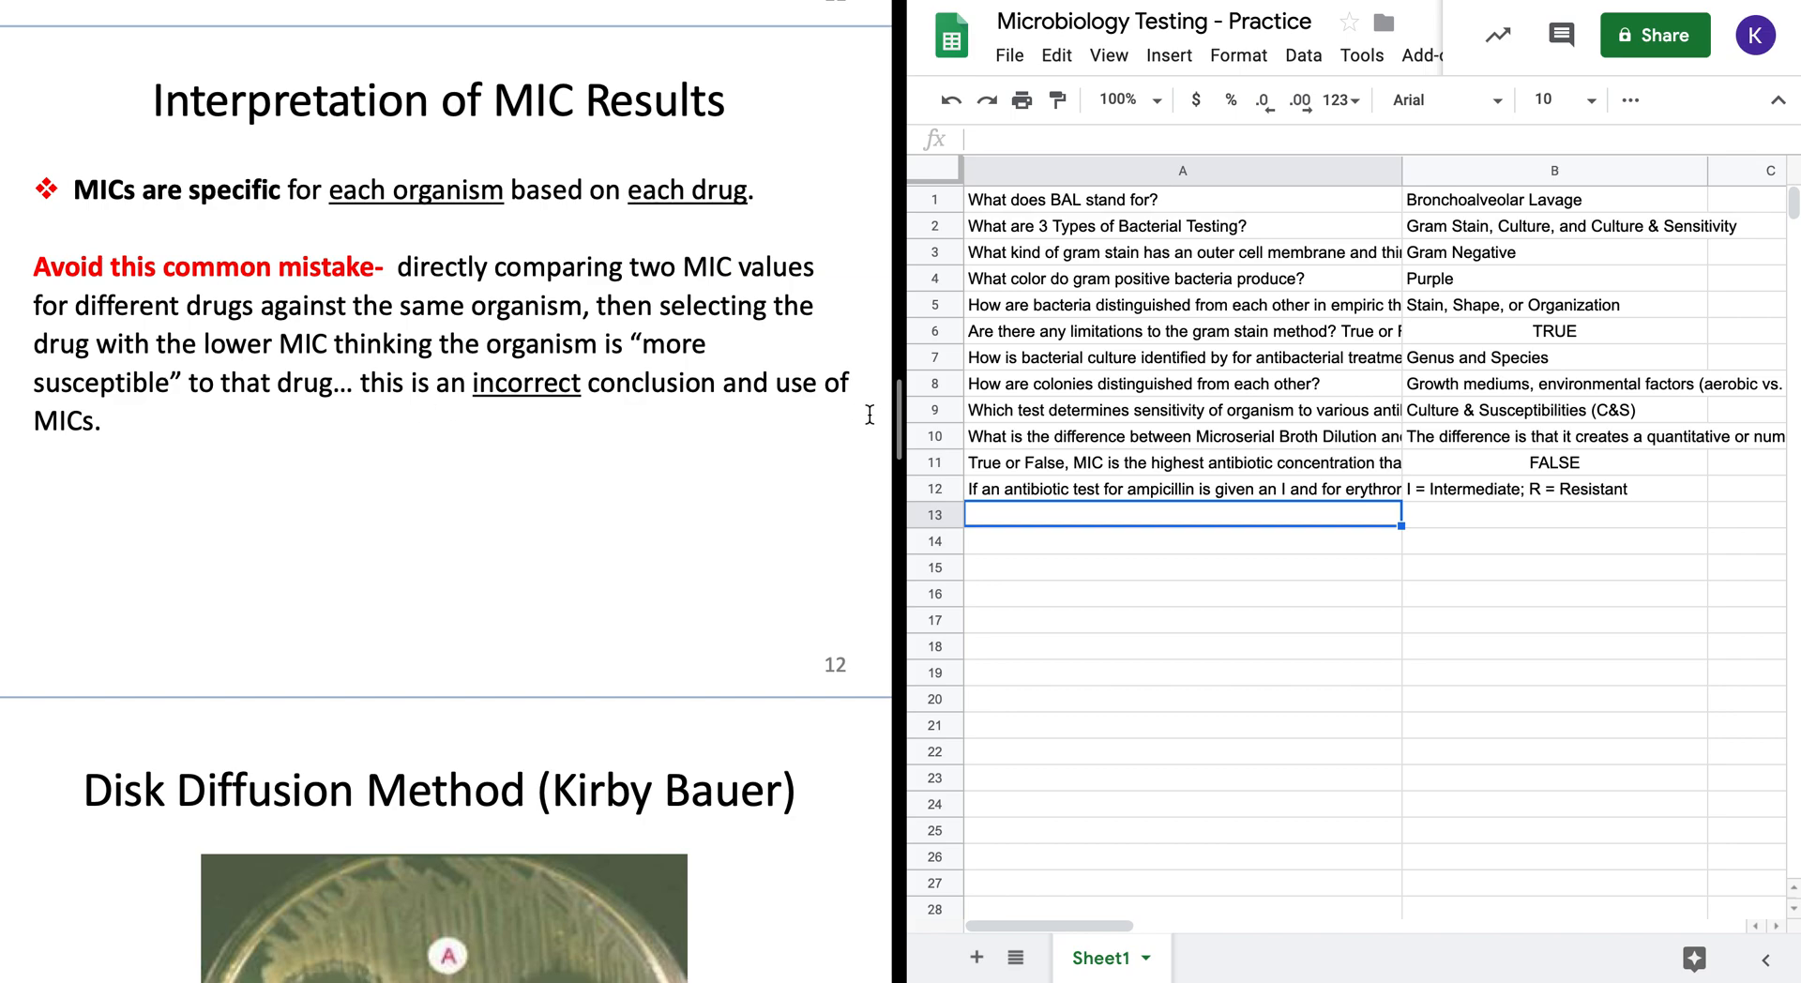
pyautogui.click(981, 514)
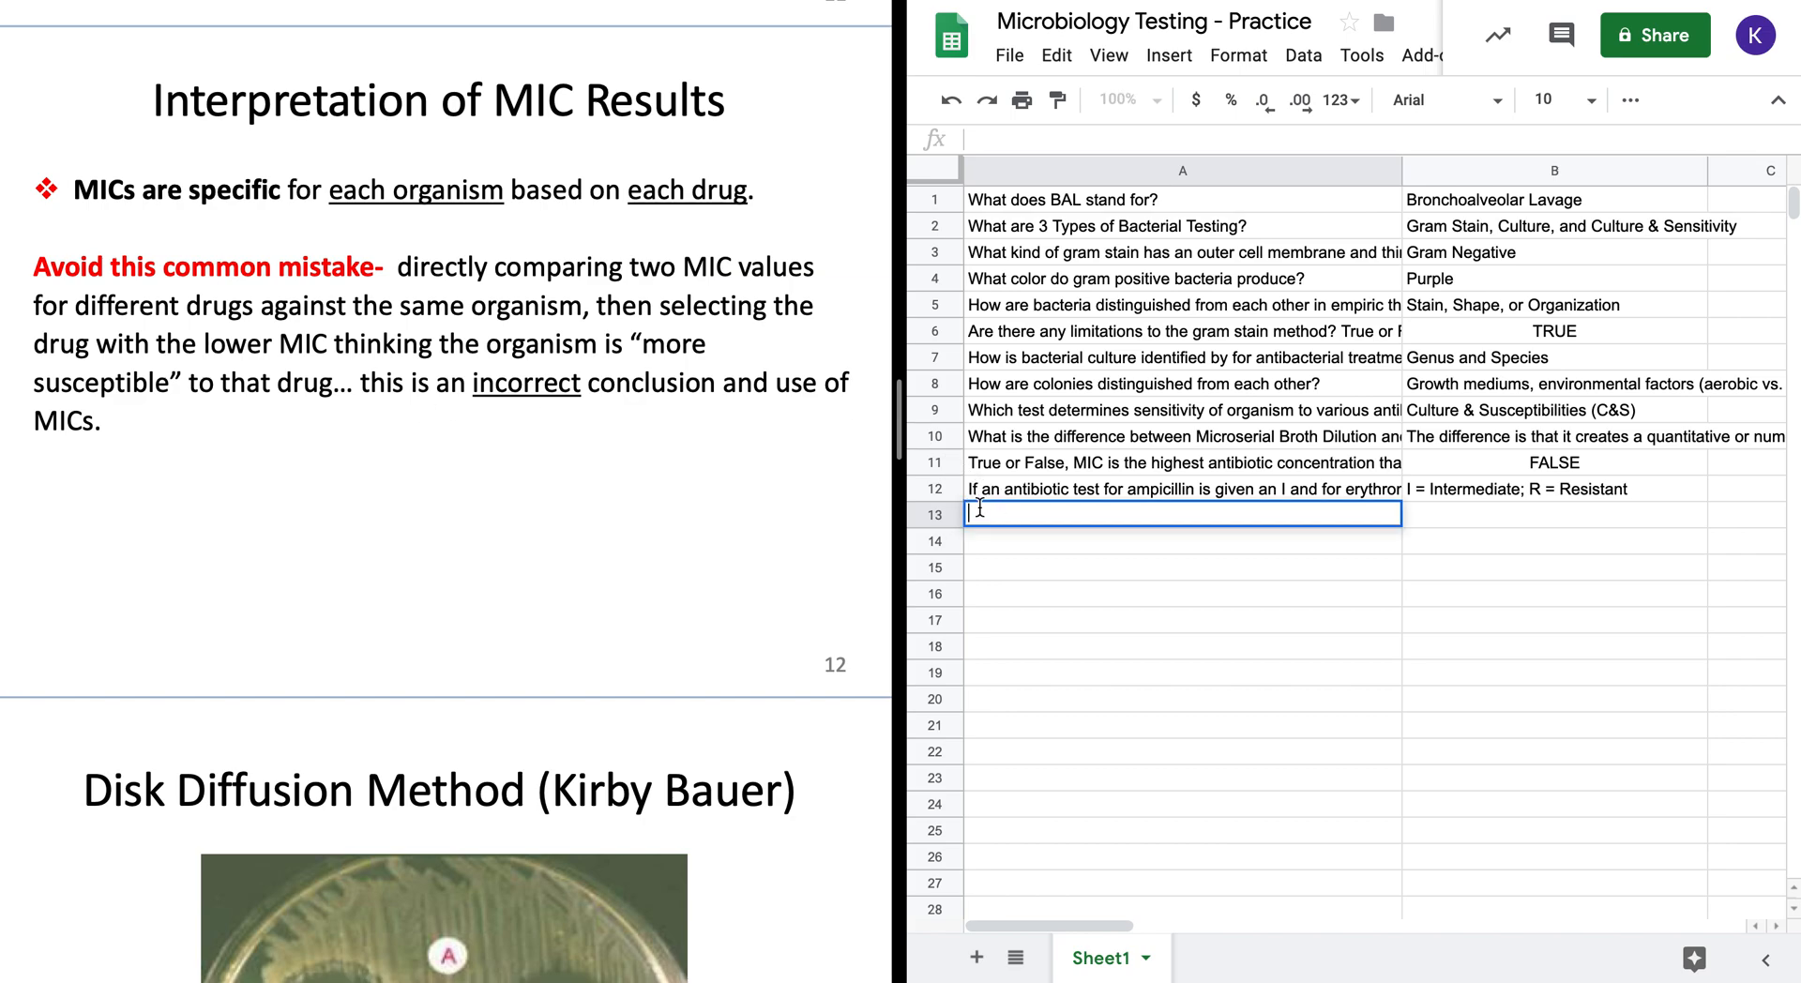
pyautogui.write('Should you')
pyautogui.press('BackSpace')
pyautogui.press('BackSpace')
pyautogui.press('BackSpace')
pyautogui.press('BackSpace')
pyautogui.press('BackSpace')
pyautogui.press('BackSpace')
pyautogui.press('BackSpace')
pyautogui.press('BackSpace')
pyautogui.press('BackSpace')
pyautogui.press('BackSpace')
# - Begin a question in cell A13 with "True or False, you should select the drug for an organism"
pyautogui.write('True or ')
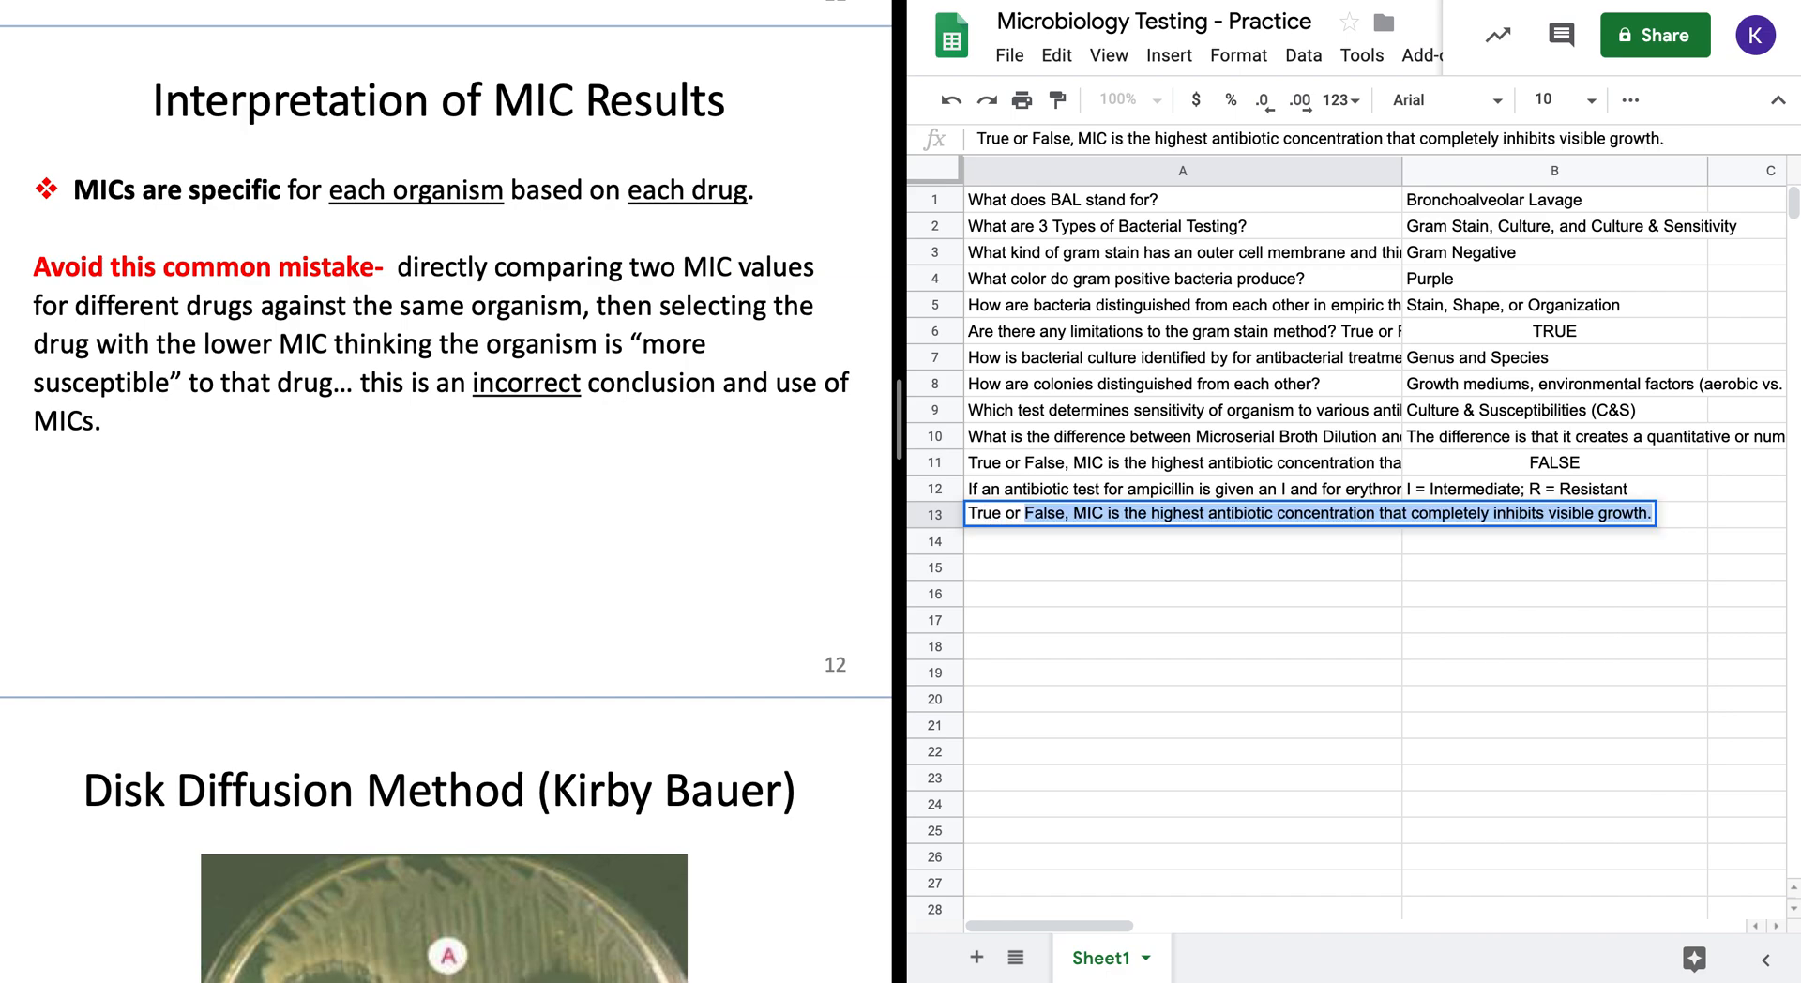
pyautogui.write('False, should')
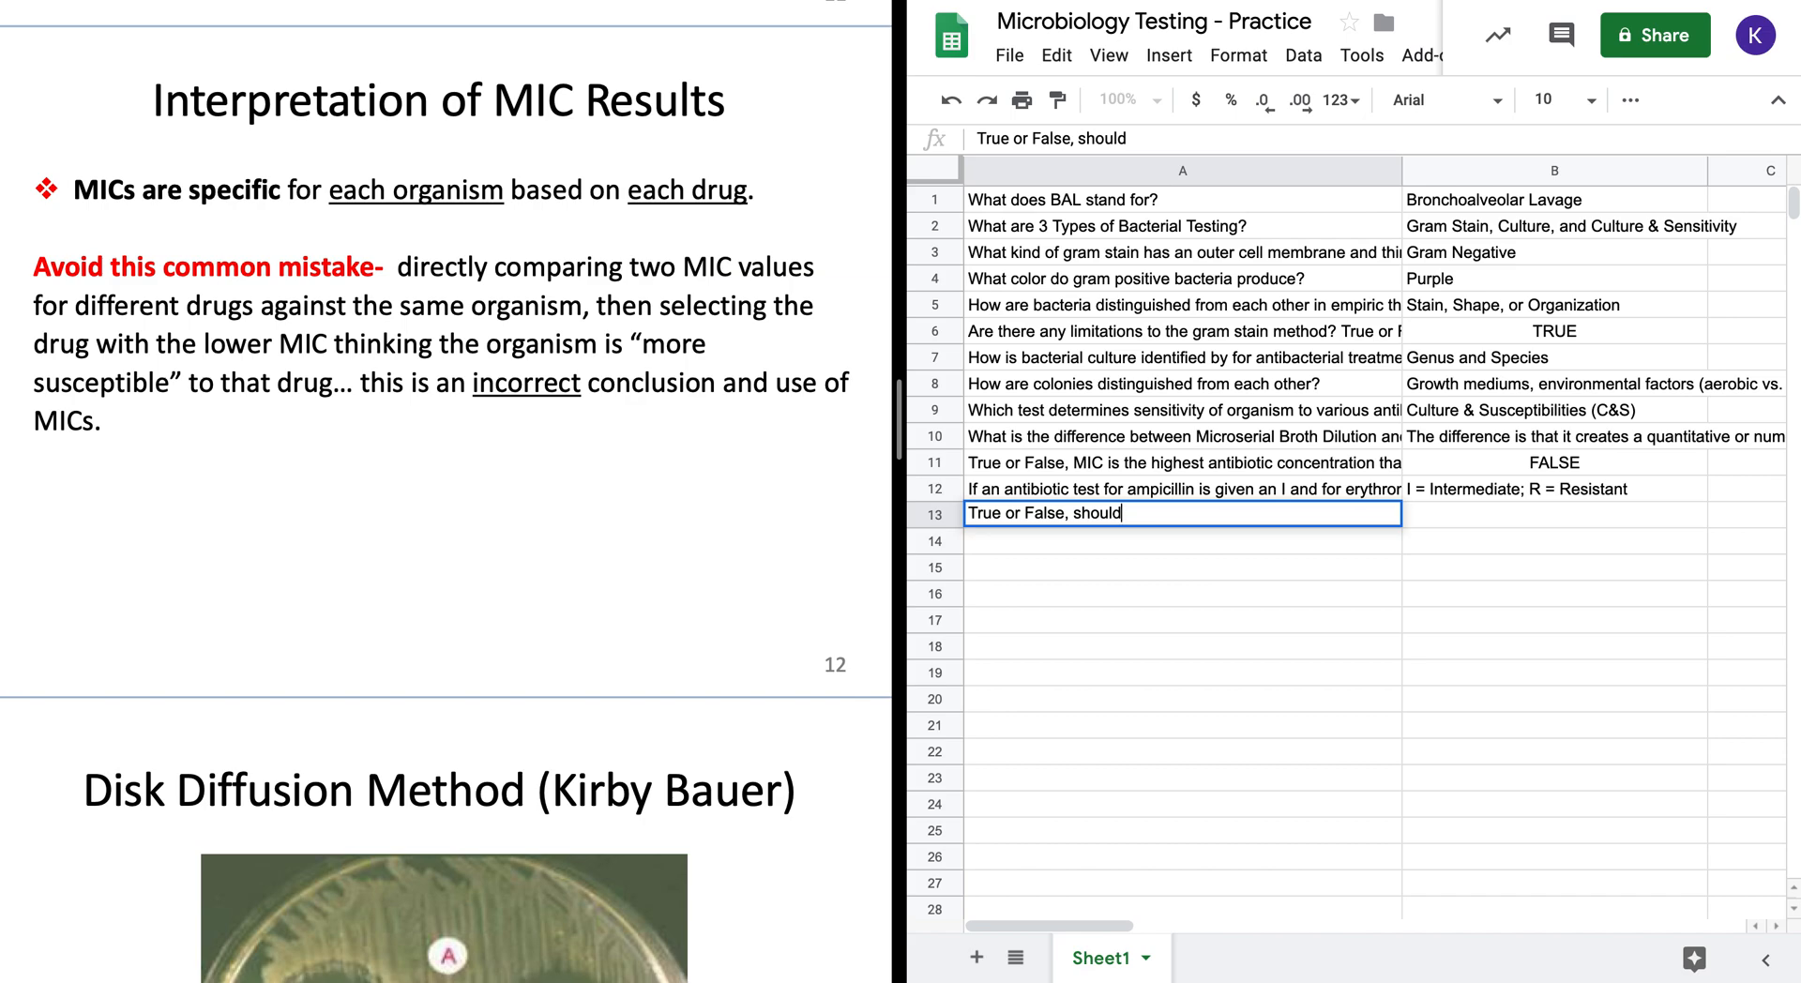
pyautogui.press('BackSpace')
pyautogui.press('BackSpace')
pyautogui.press('BackSpace')
pyautogui.press('BackSpace')
pyautogui.press('BackSpace')
pyautogui.press('BackSpace')
pyautogui.write('you should sele')
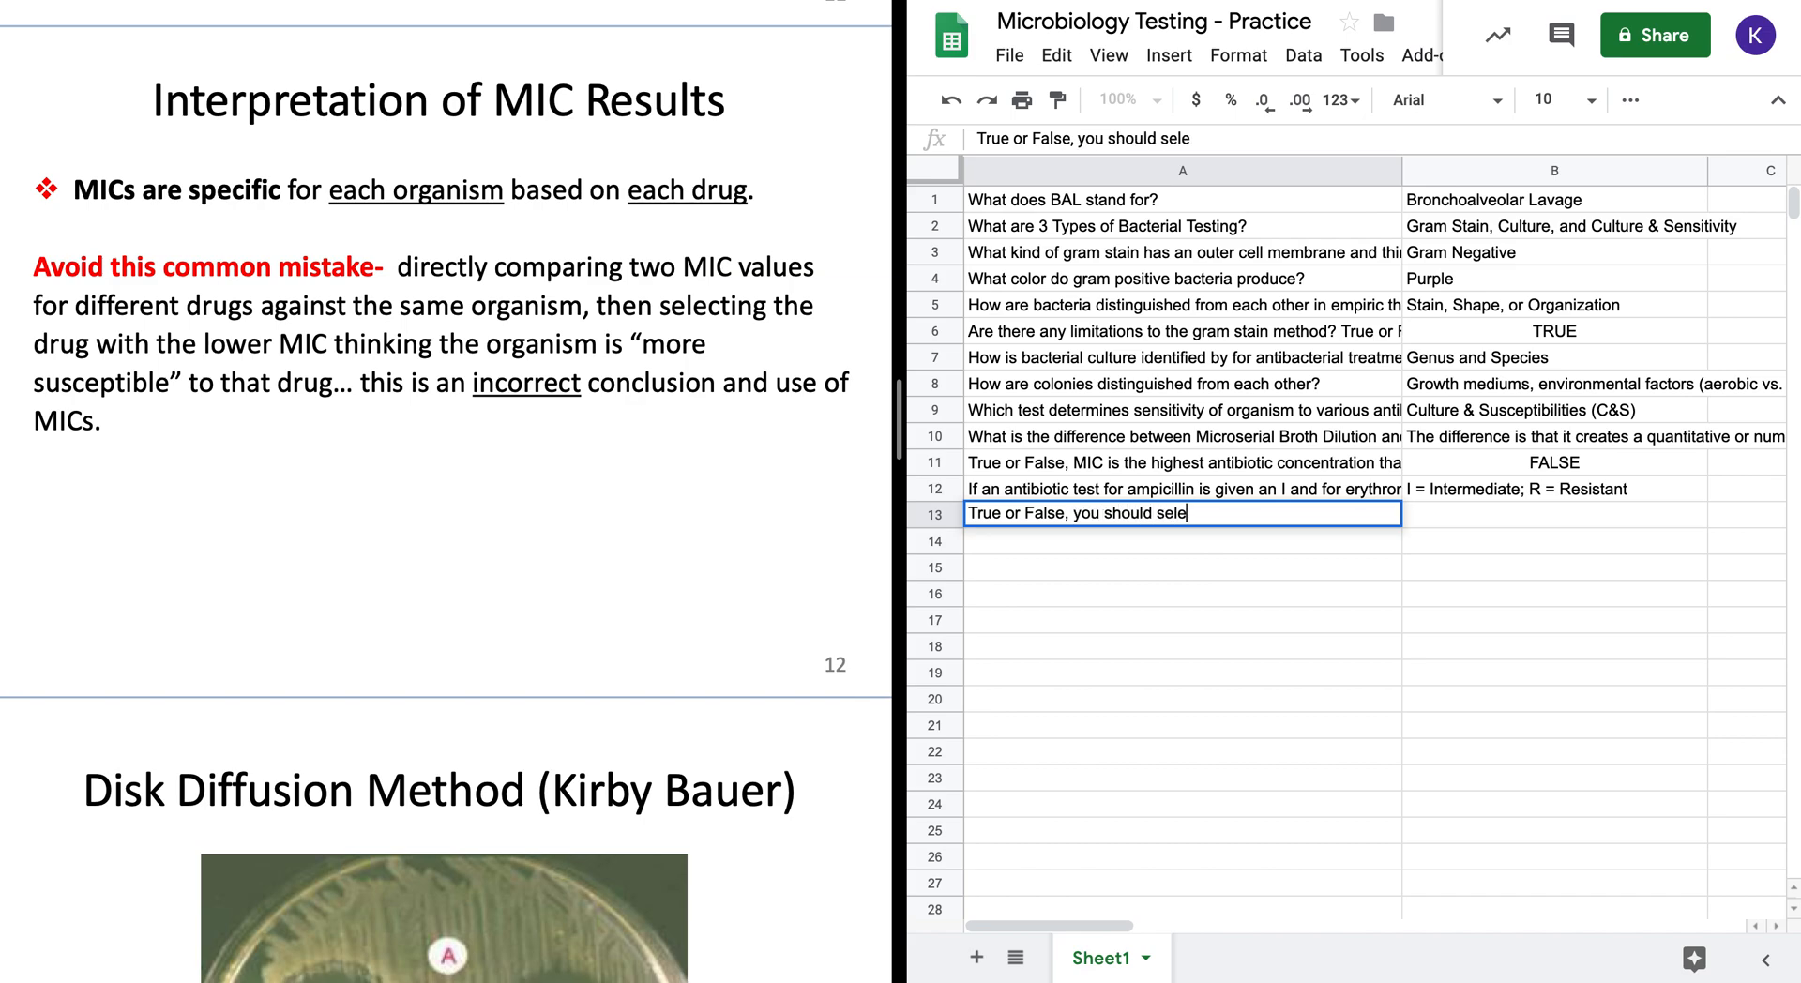
pyautogui.write('ct the drug')
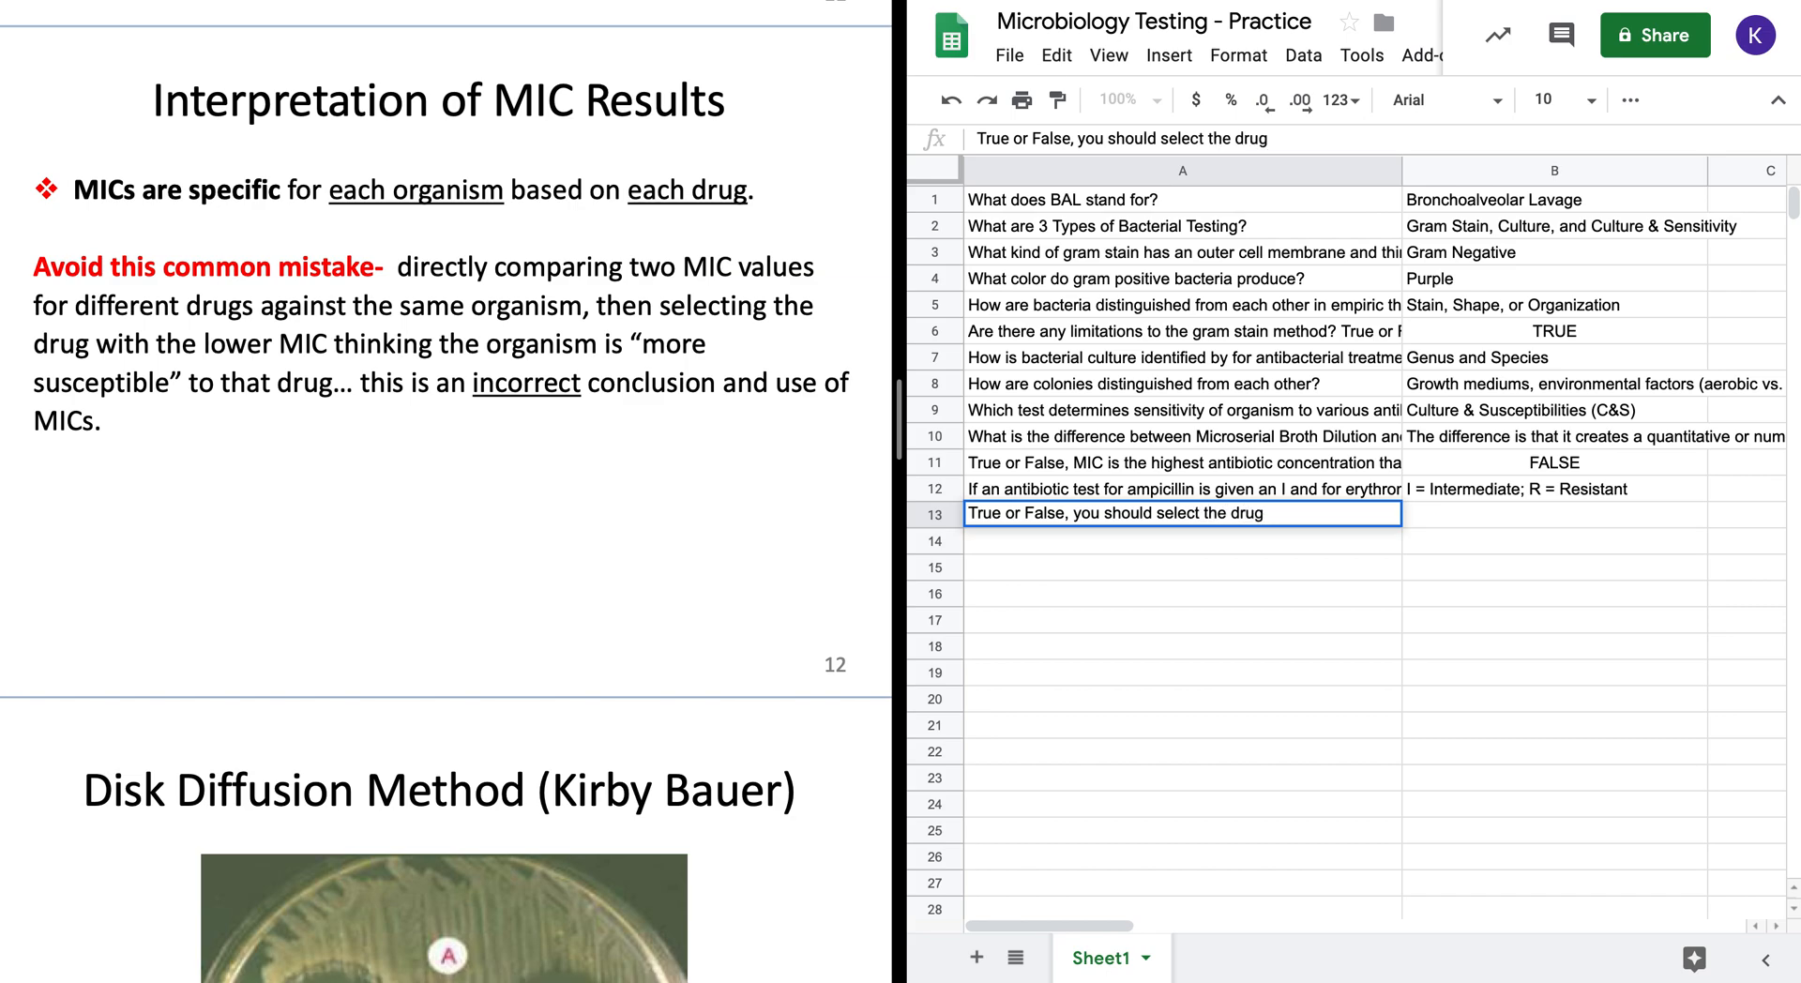
pyautogui.write(' that')
pyautogui.press('BackSpace')
pyautogui.press('BackSpace')
pyautogui.press('BackSpace')
pyautogui.write('for an organism')
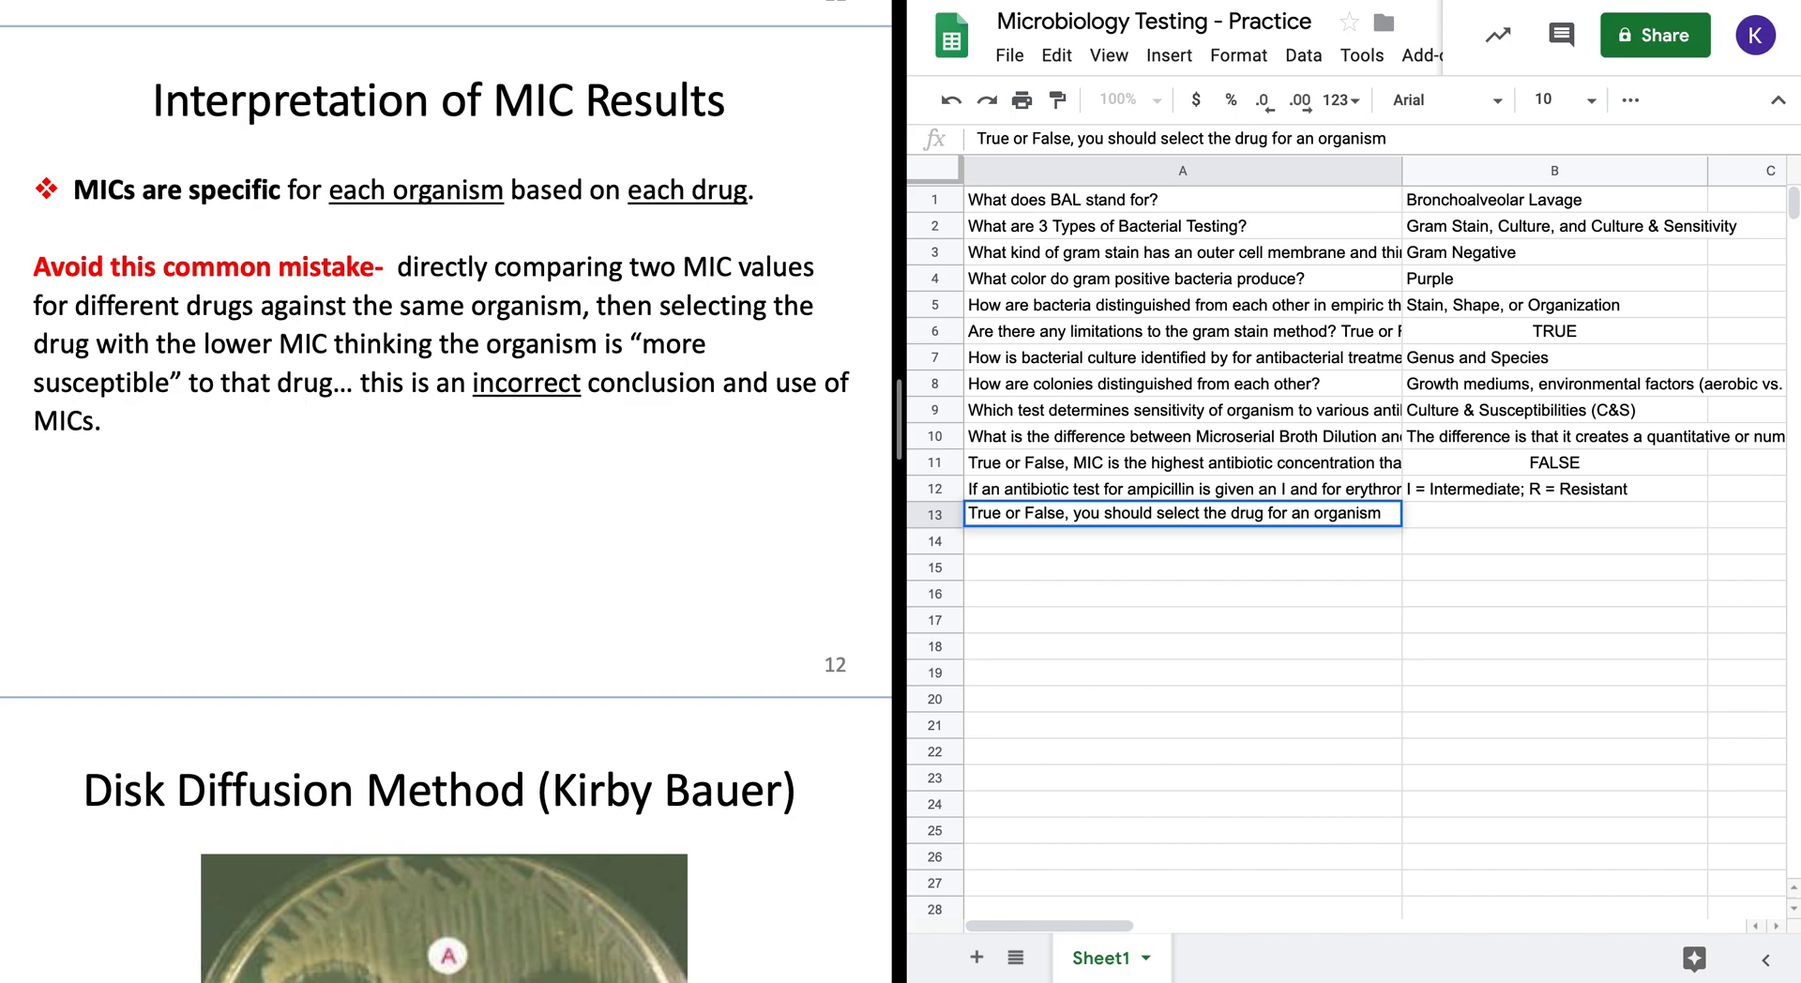
# - Finish the A13 question with "that has a lower MIC because it will be more susceptible to the drug"
pyautogui.write('tjhat has a lw')
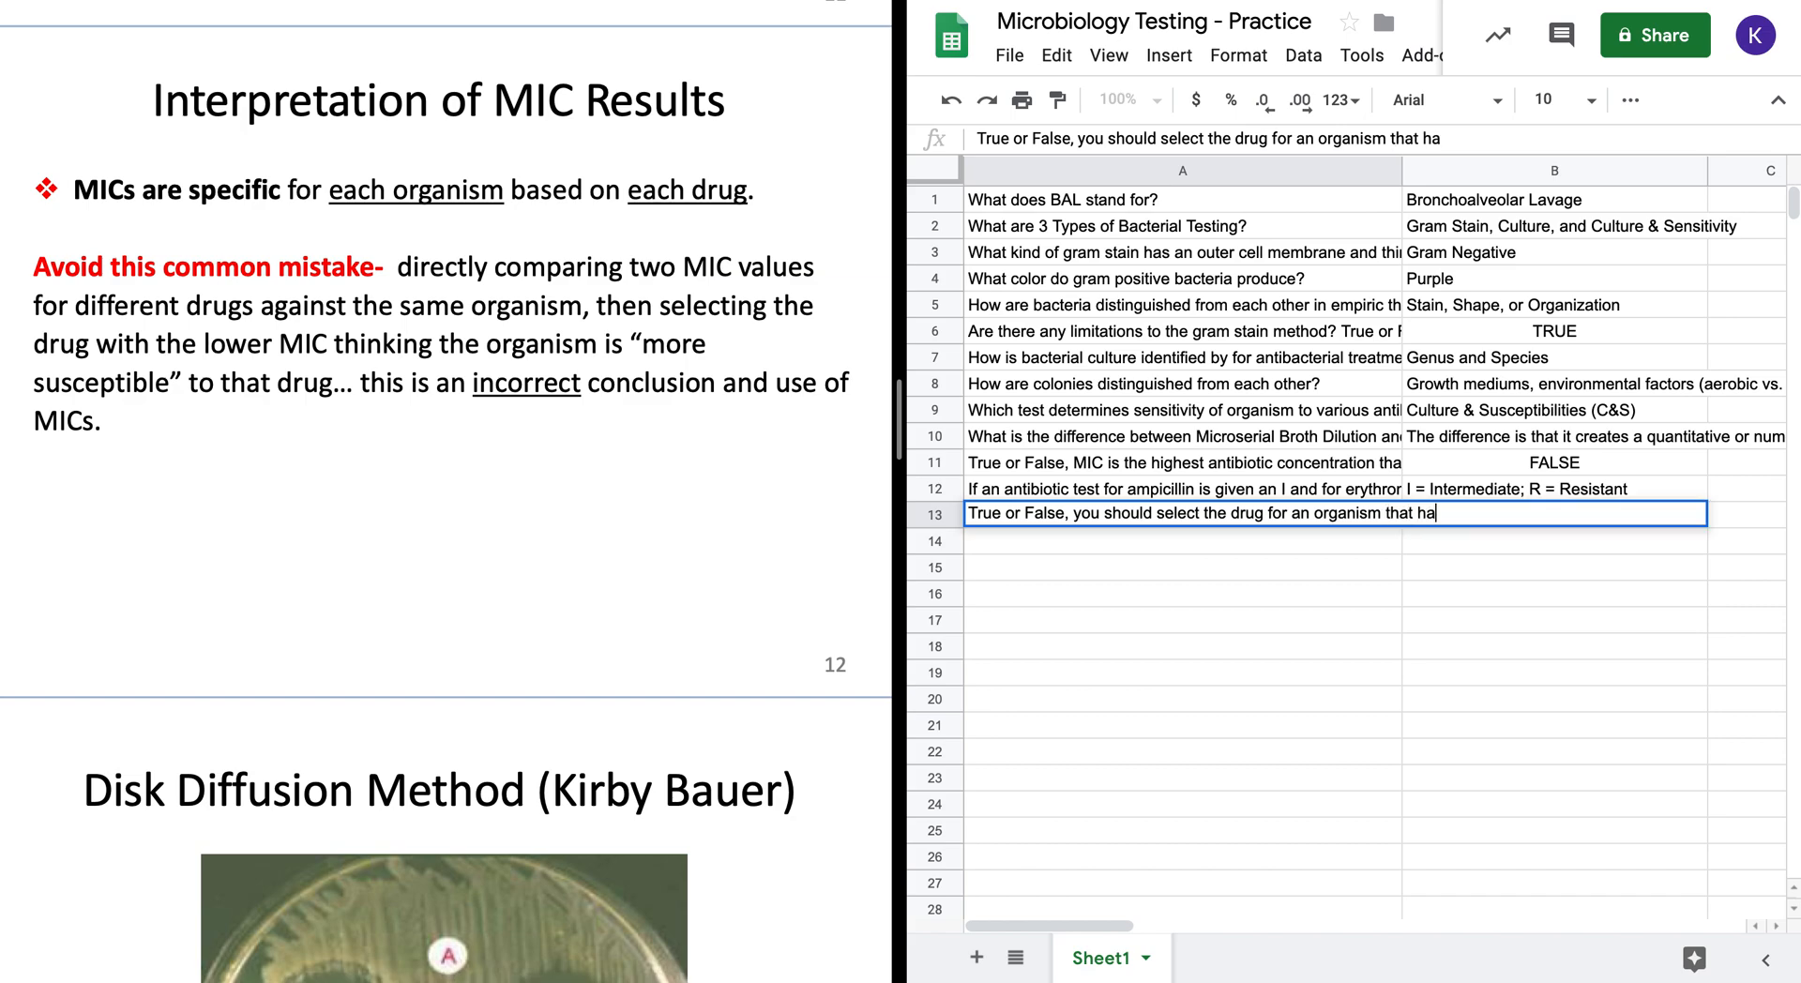
pyautogui.press('BackSpace')
pyautogui.write('w')
pyautogui.press('BackSpace')
pyautogui.write('pw')
pyautogui.press('BackSpace')
pyautogui.press('BackSpace')
pyautogui.write('ower MIC b')
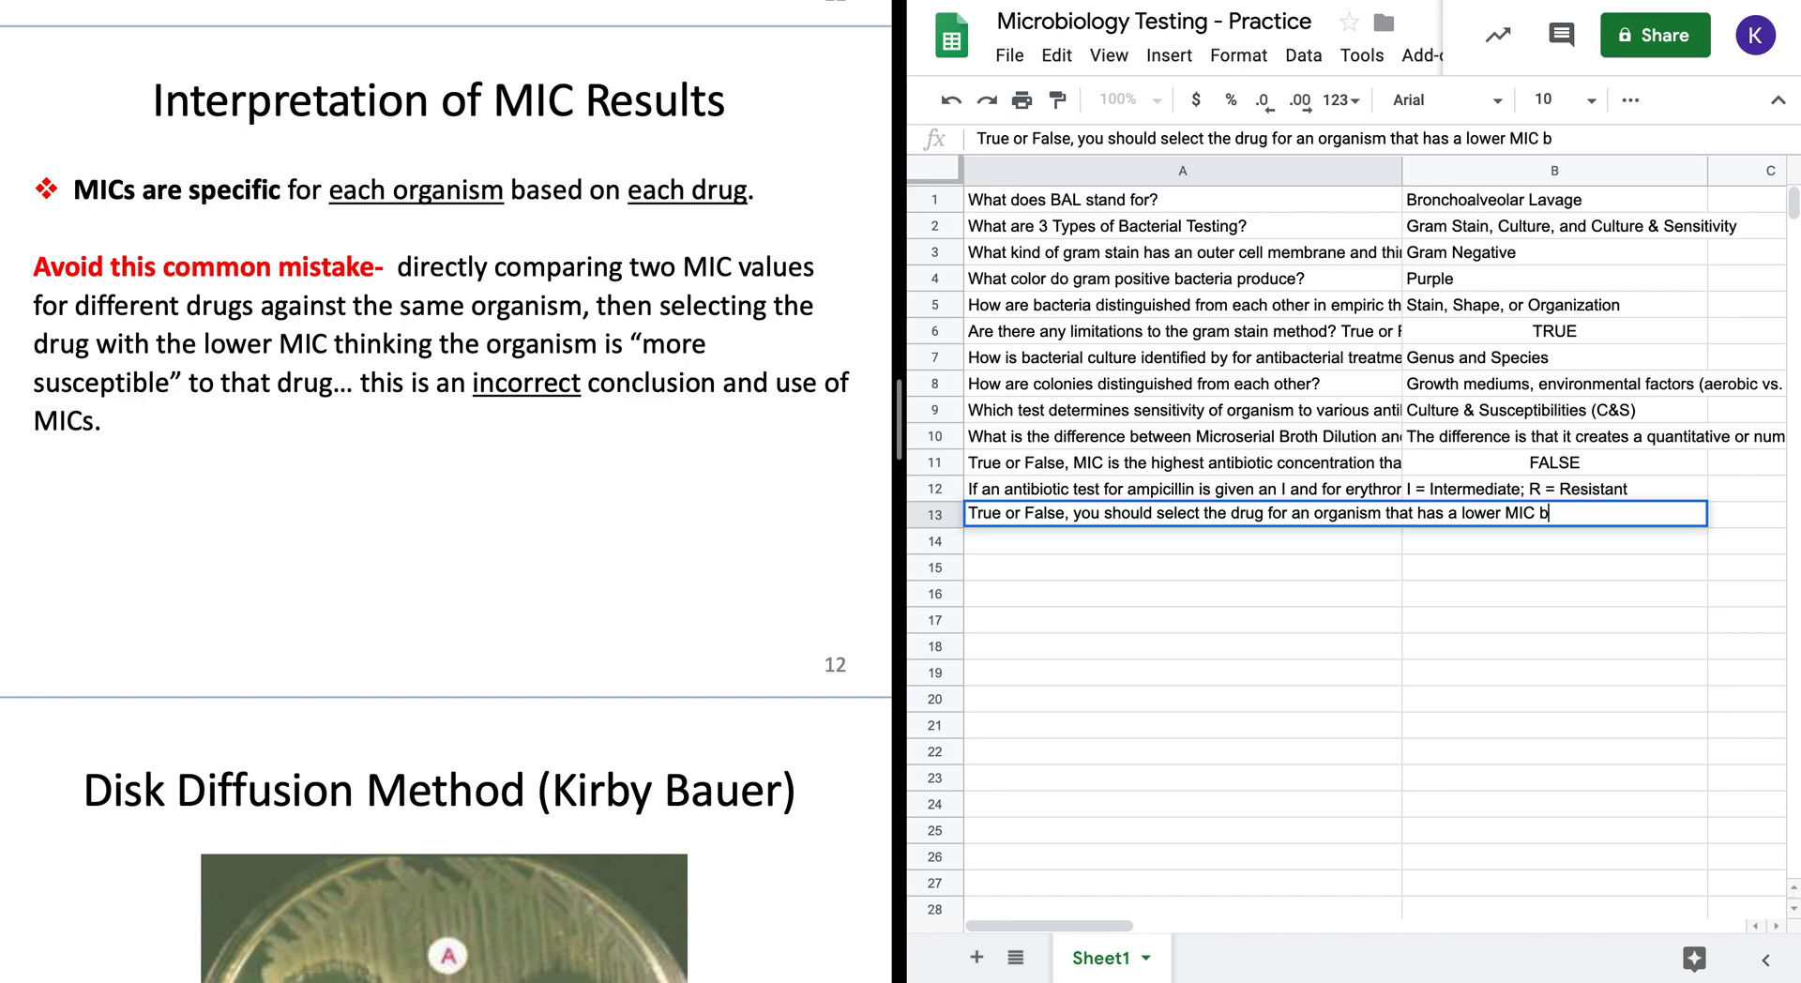
pyautogui.write('ecause it w')
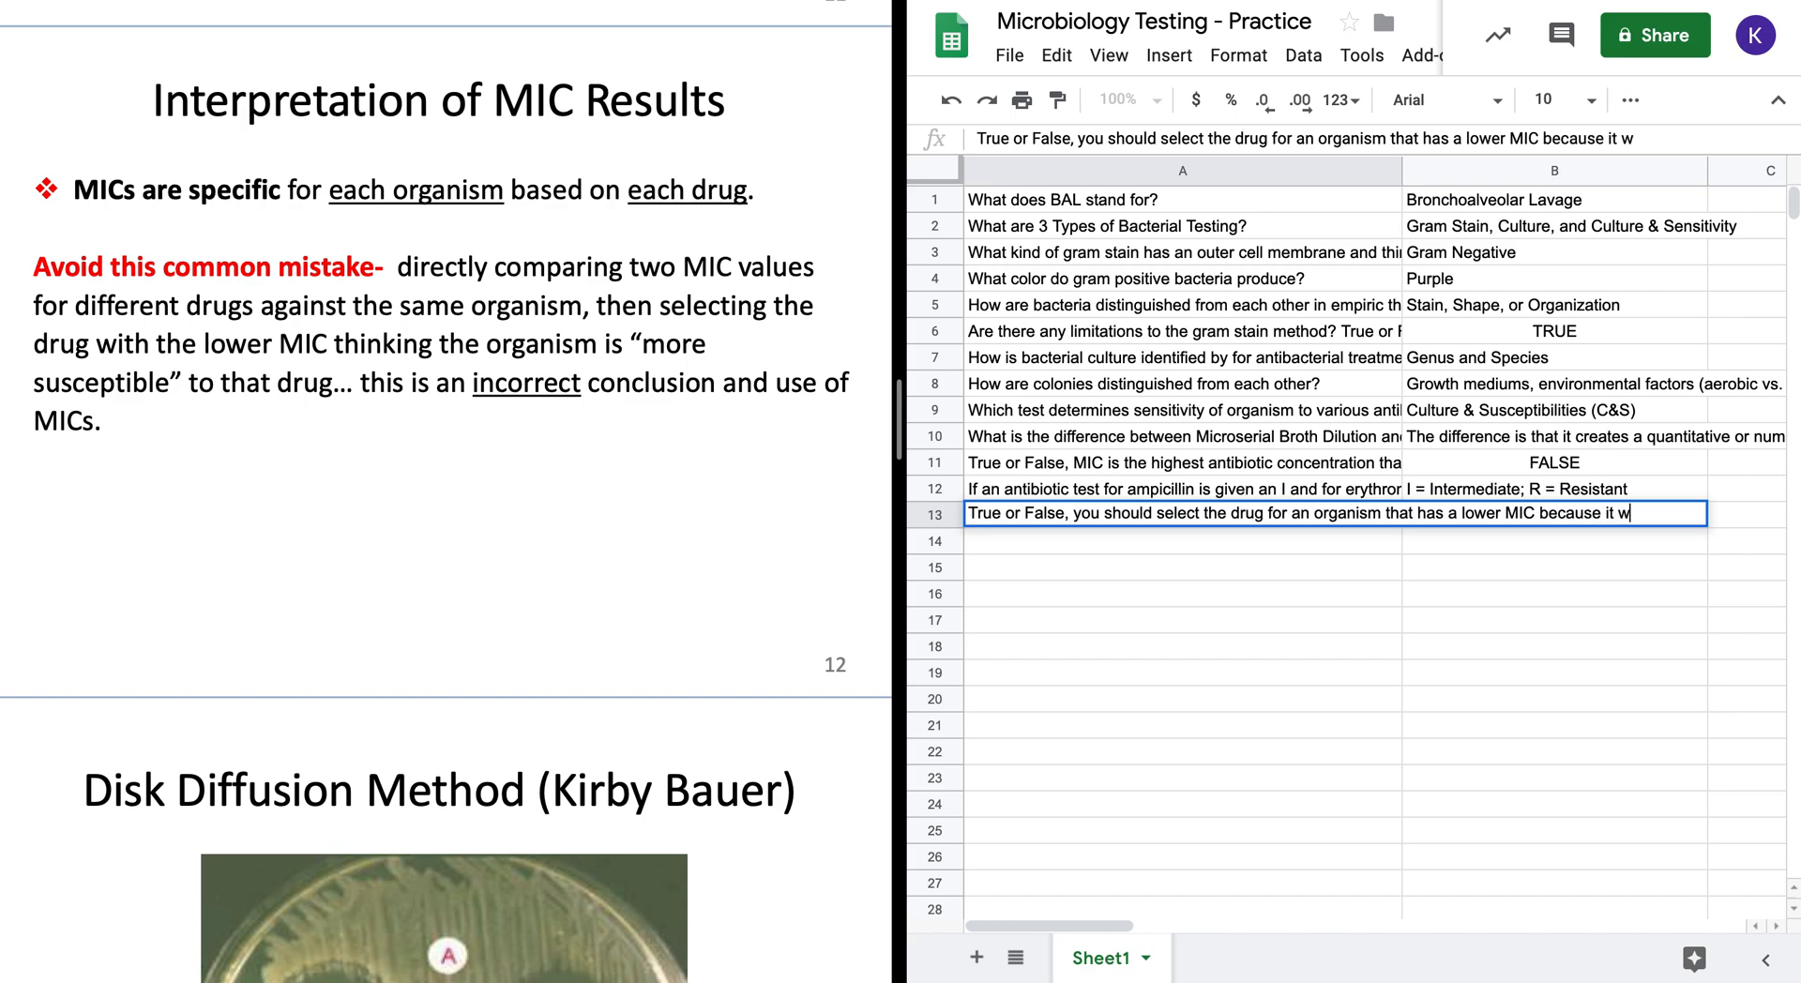
pyautogui.write('ill be more')
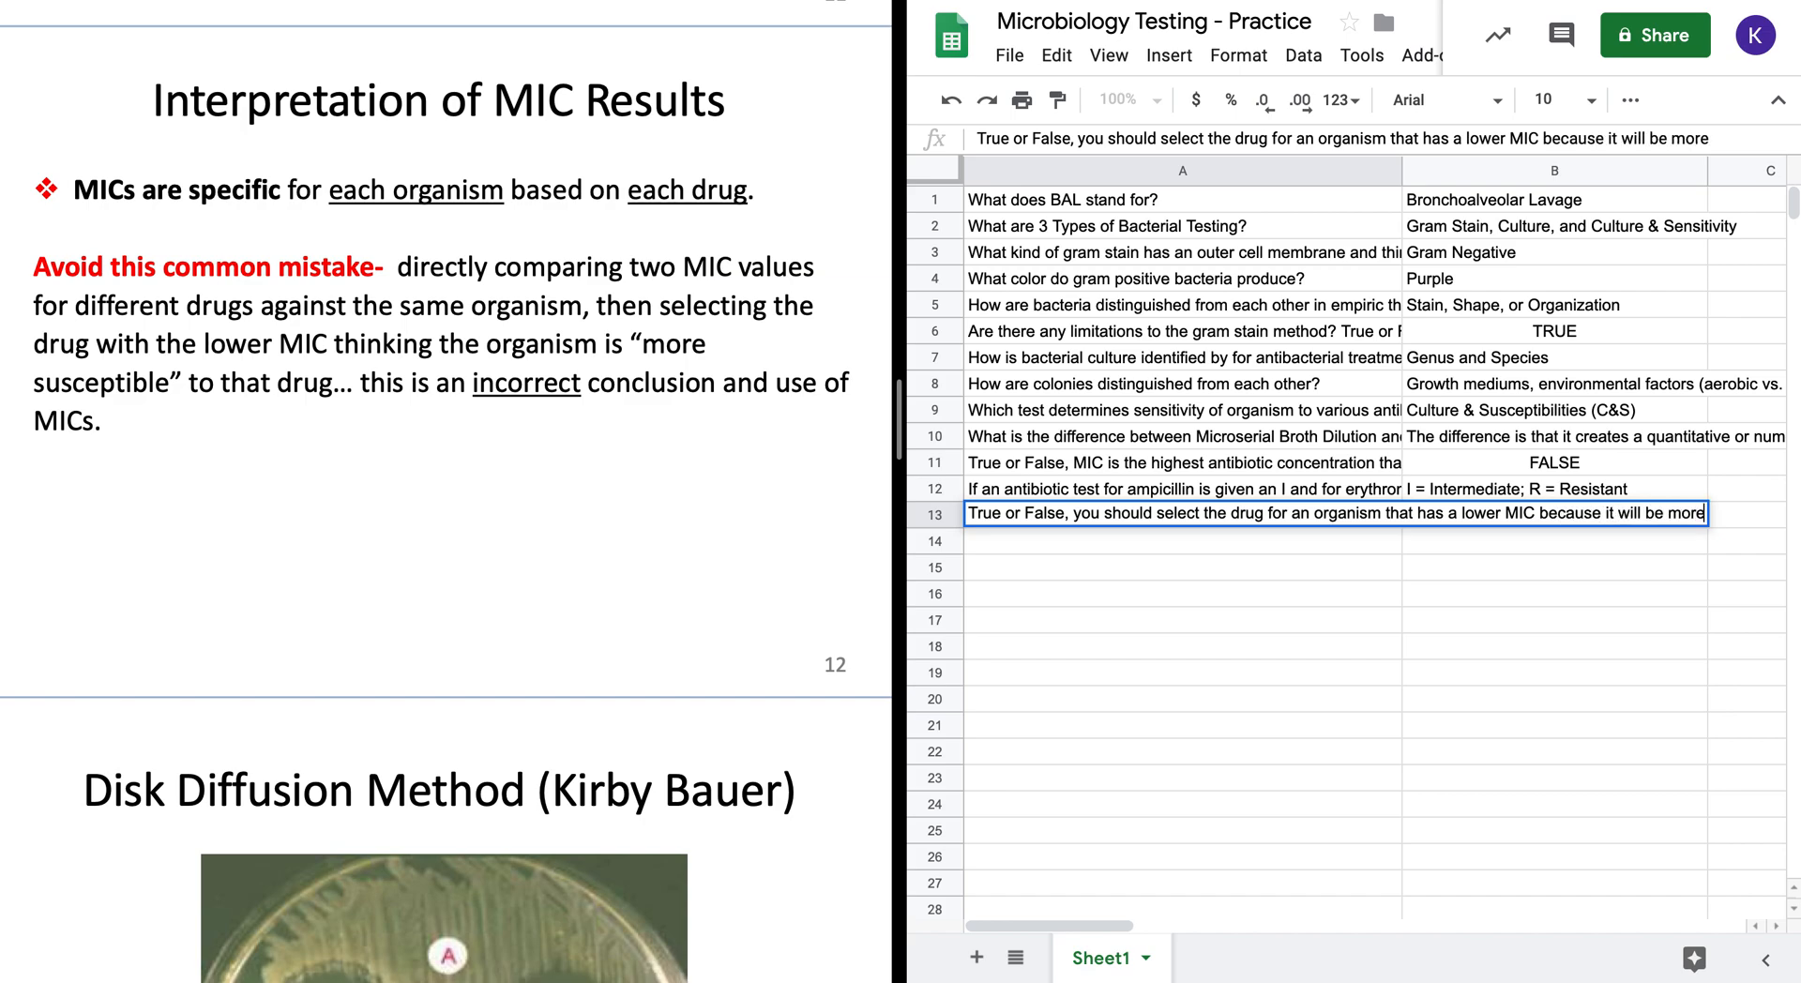
pyautogui.write(' susceptib')
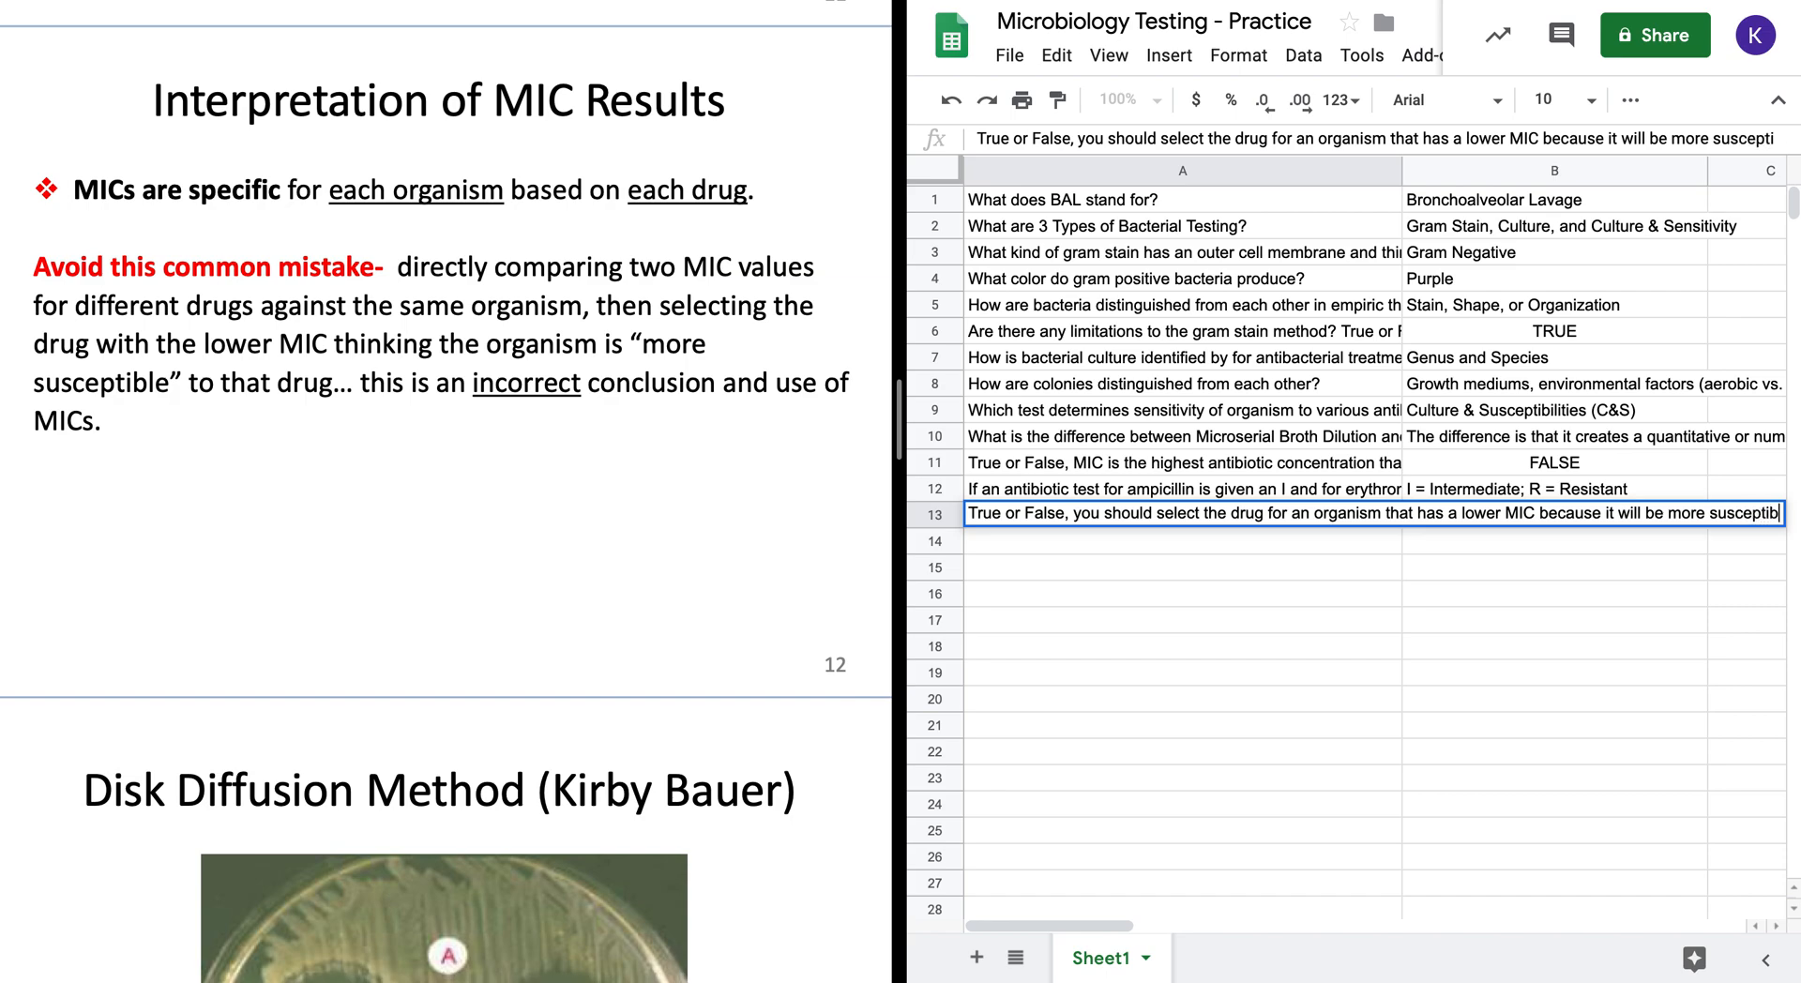
pyautogui.write('le to the dur')
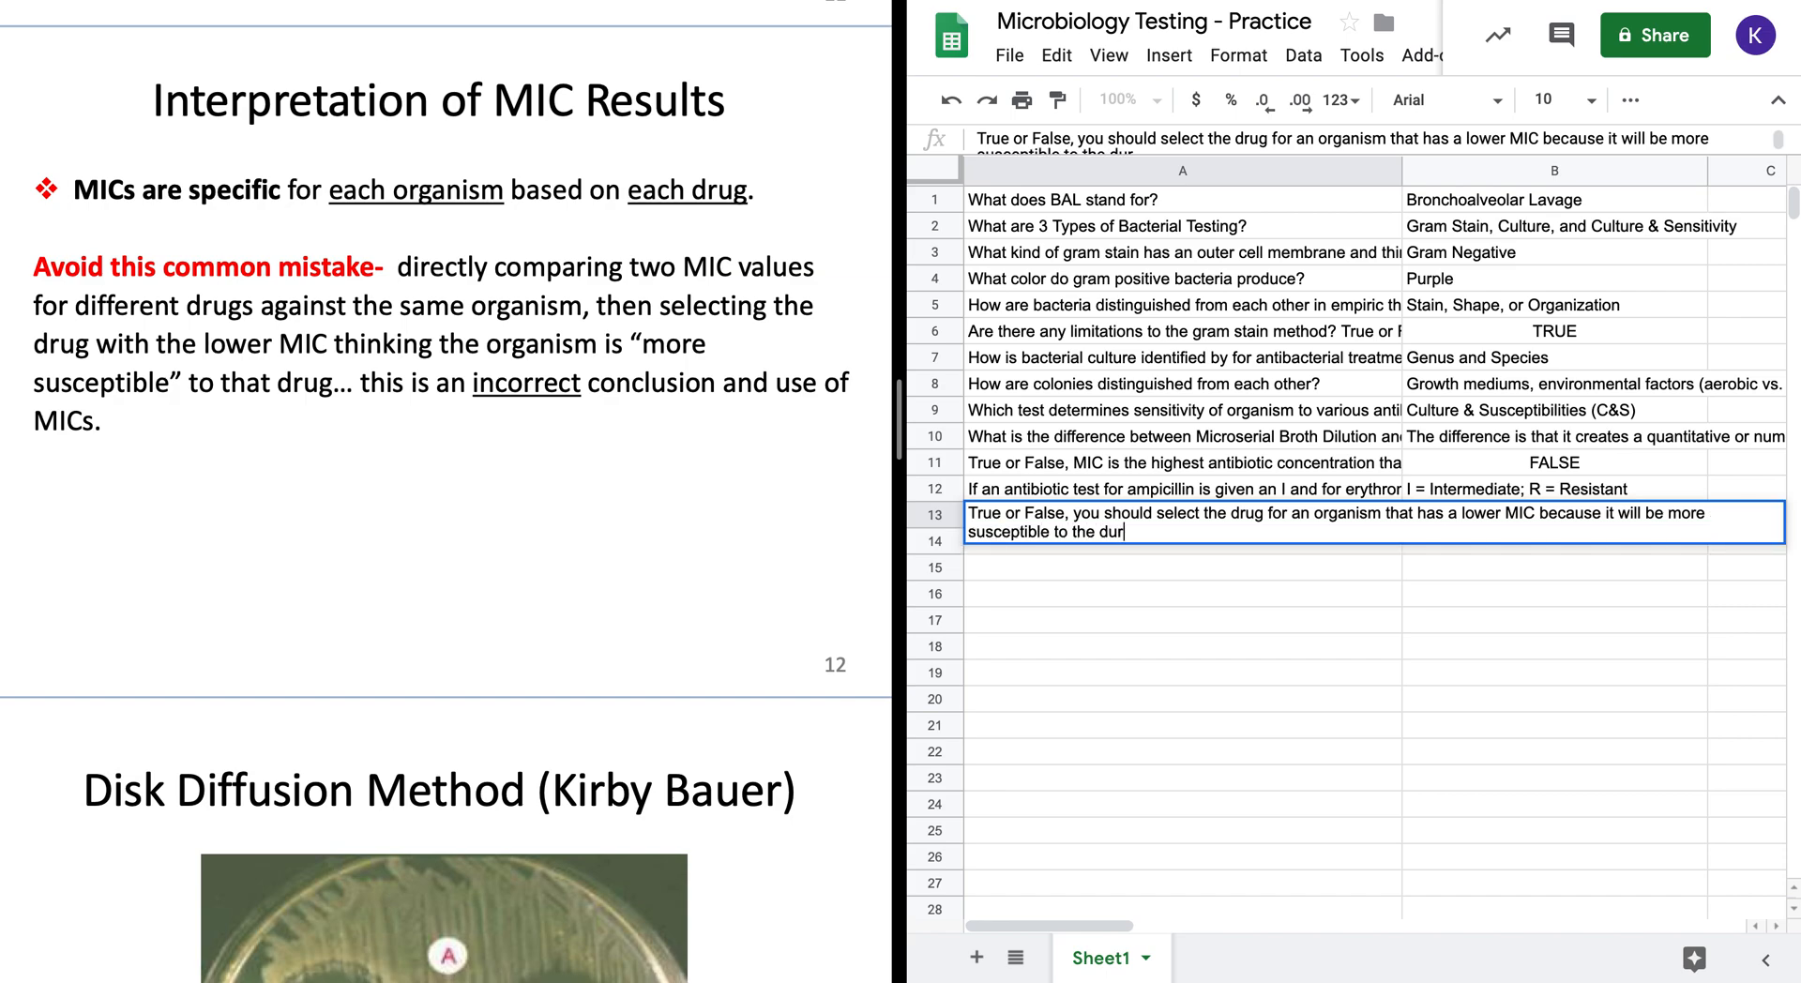
pyautogui.press('BackSpace')
pyautogui.press('BackSpace')
pyautogui.write('rug')
pyautogui.press('Return')
# - Enter the answer "False" in cell B13 and move on to cell A14
pyautogui.press('Up')
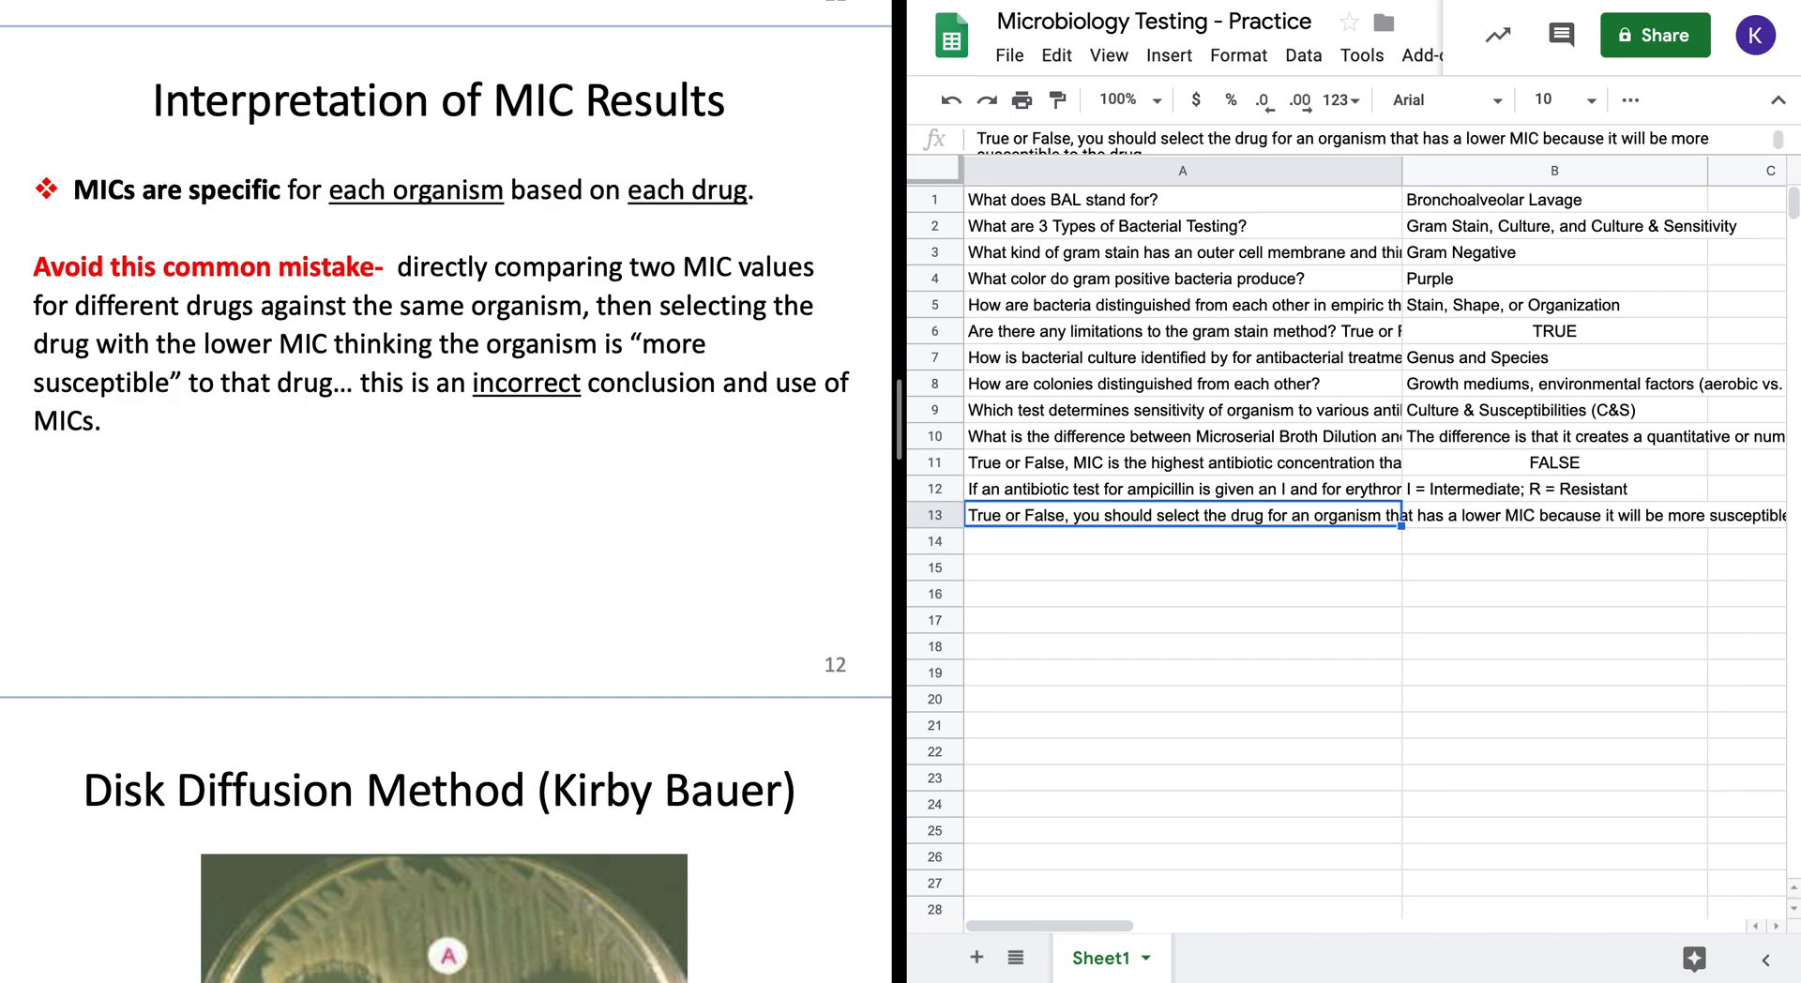
pyautogui.press('Right')
pyautogui.write('False')
pyautogui.press('Return')
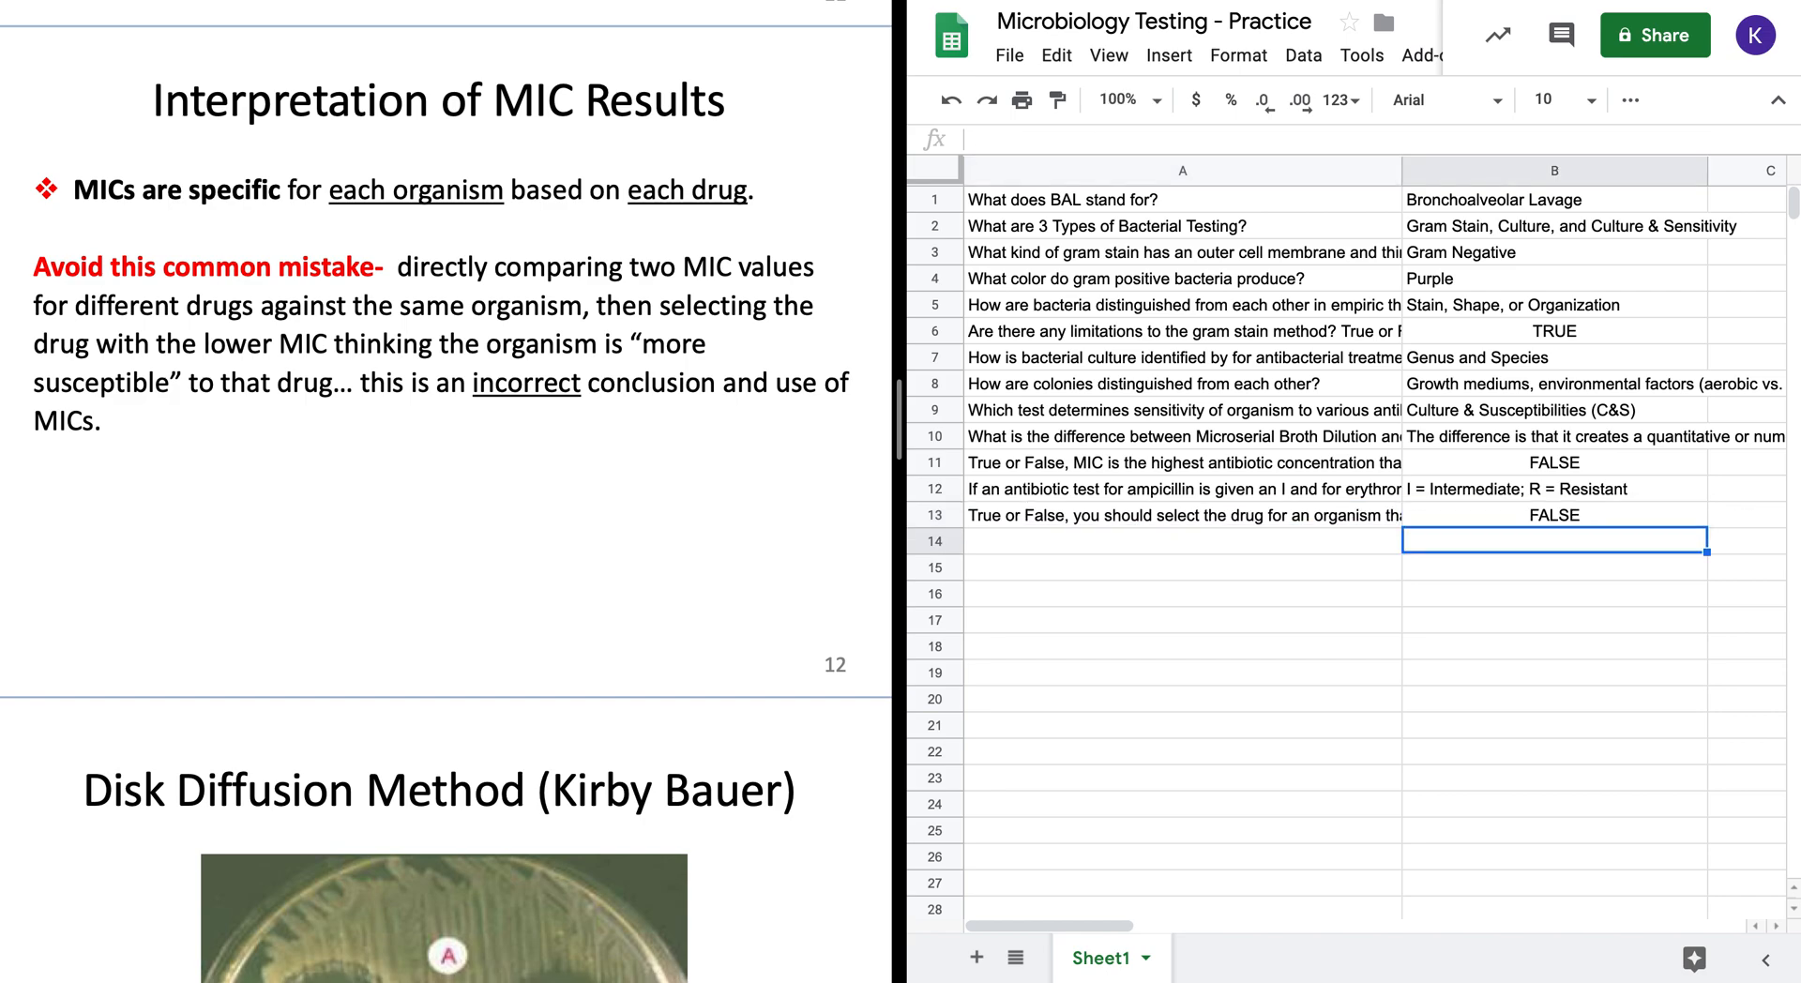
pyautogui.press('Left')
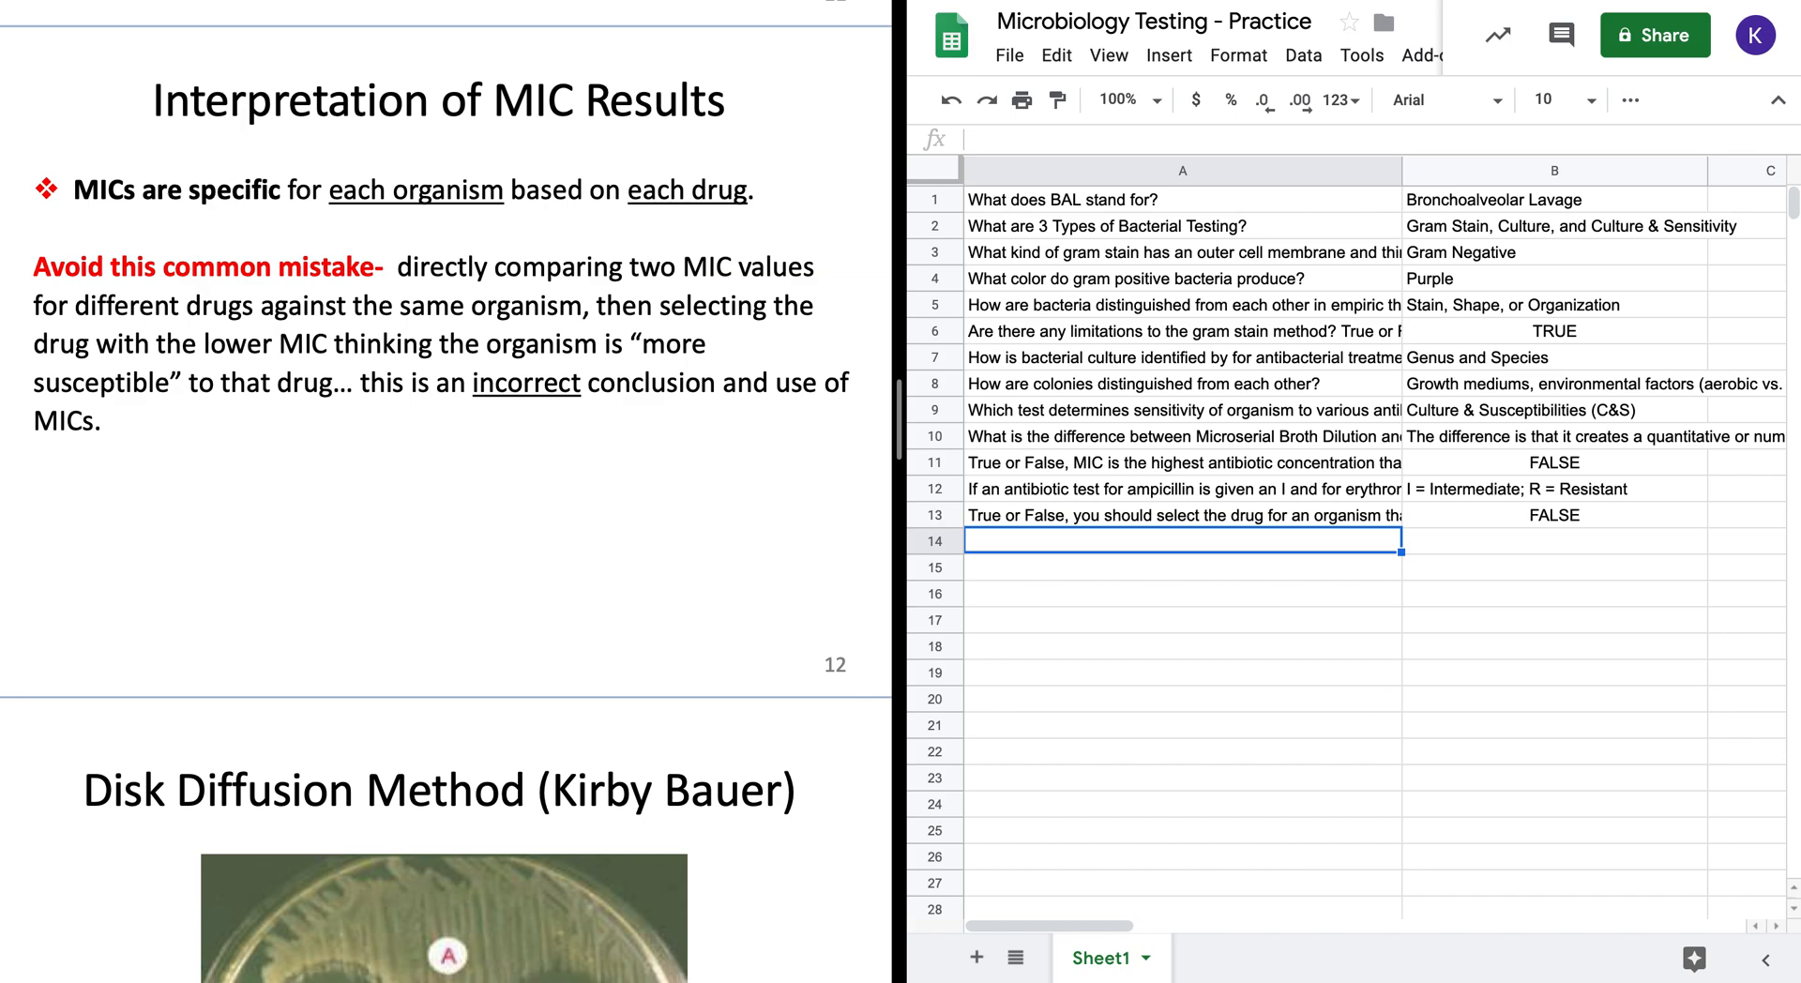
# - Examine the Disk Diffusion Method (Kirby Bauer) slide and the start of the slide that follows it
pyautogui.scroll(-5, 640, 515)
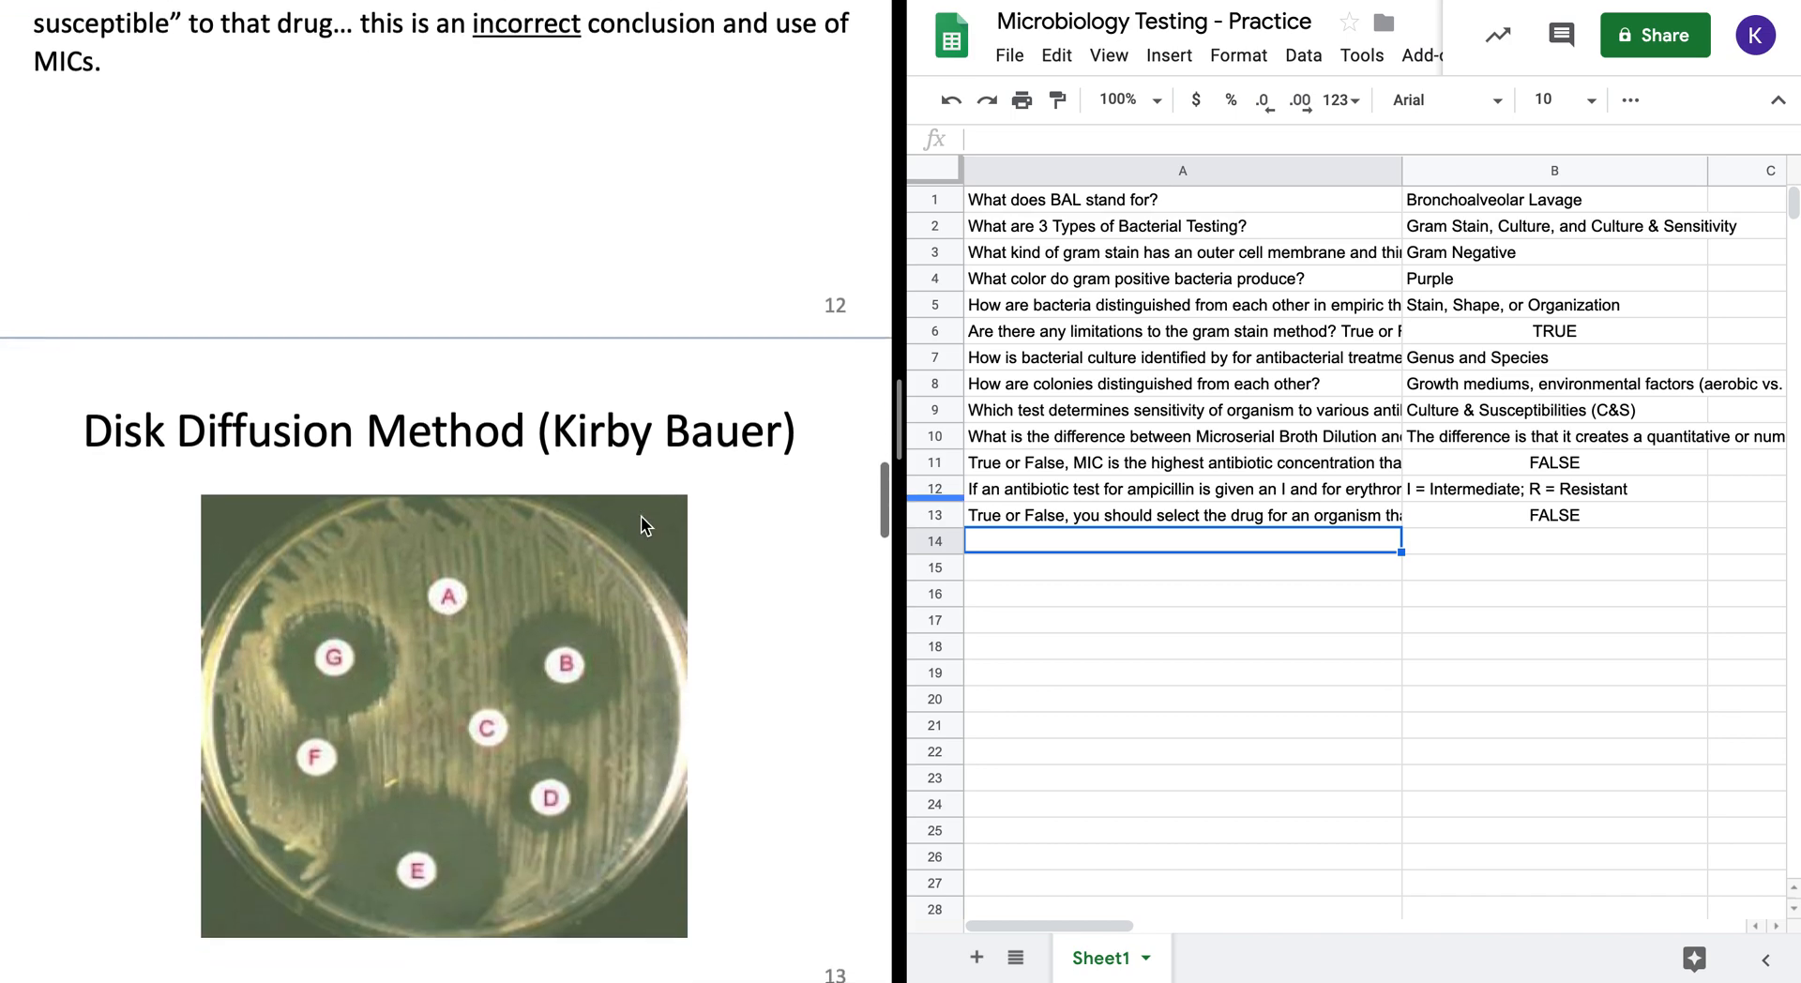
pyautogui.scroll(-3, 640, 515)
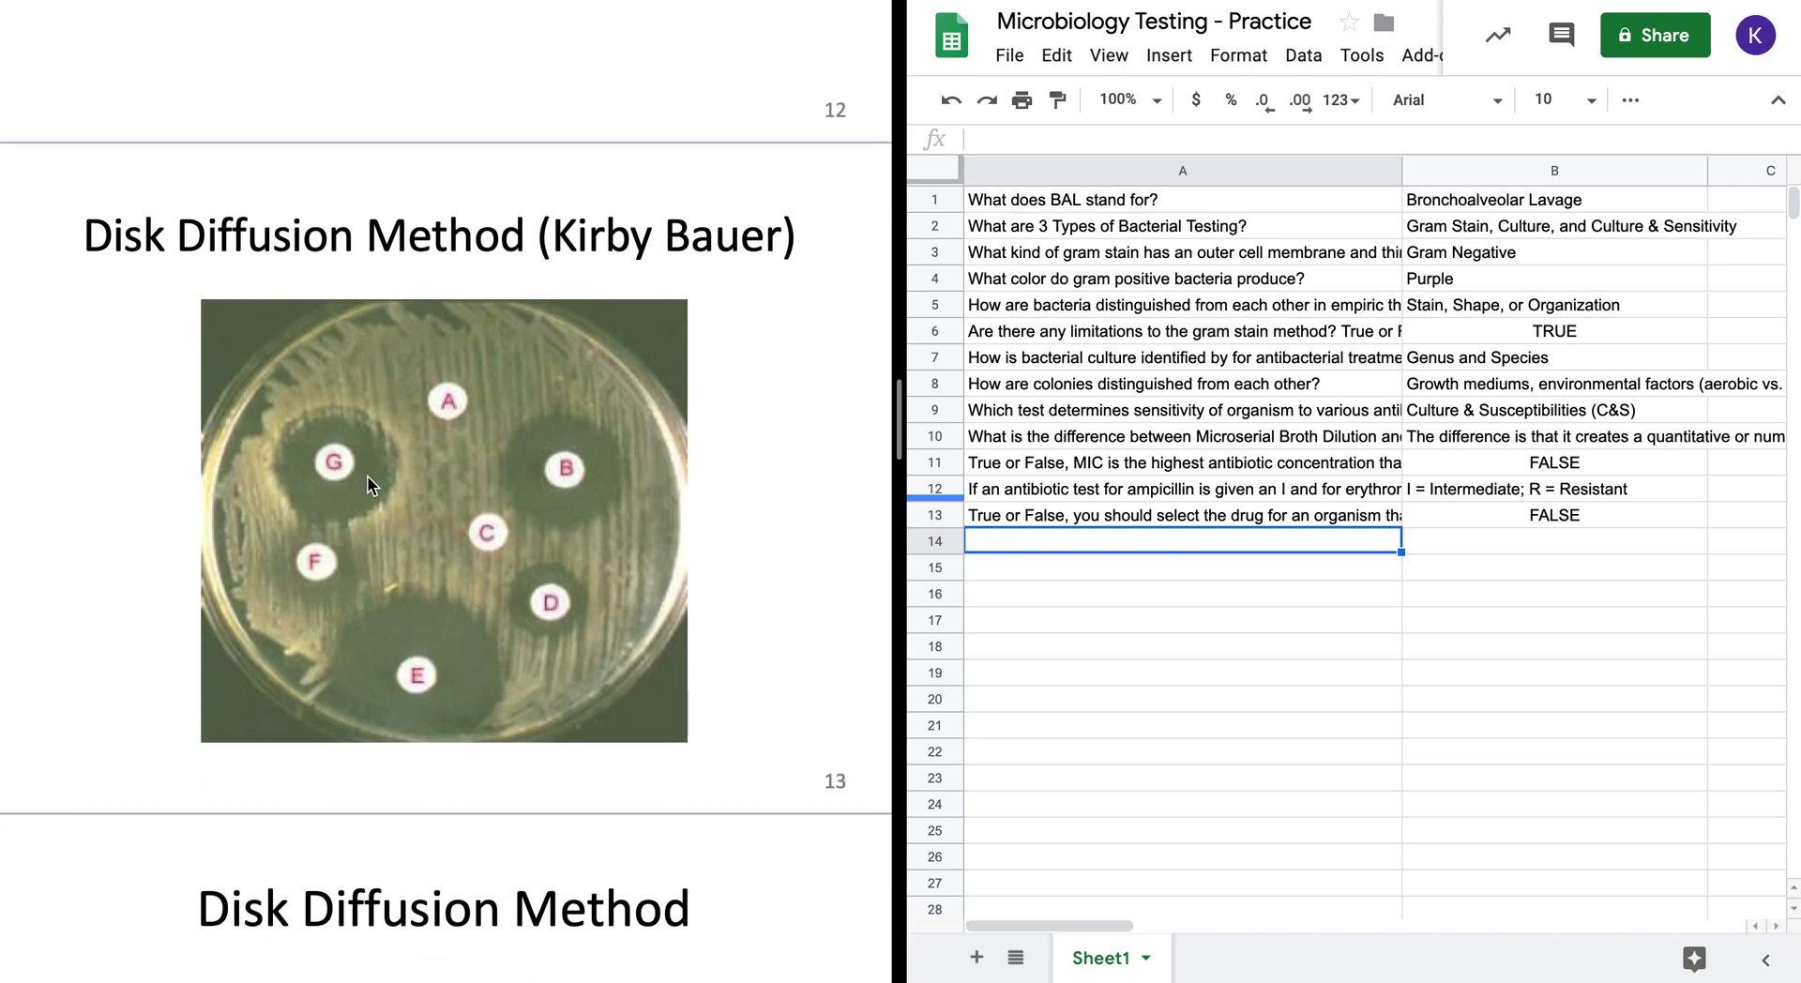
pyautogui.scroll(-3, 459, 542)
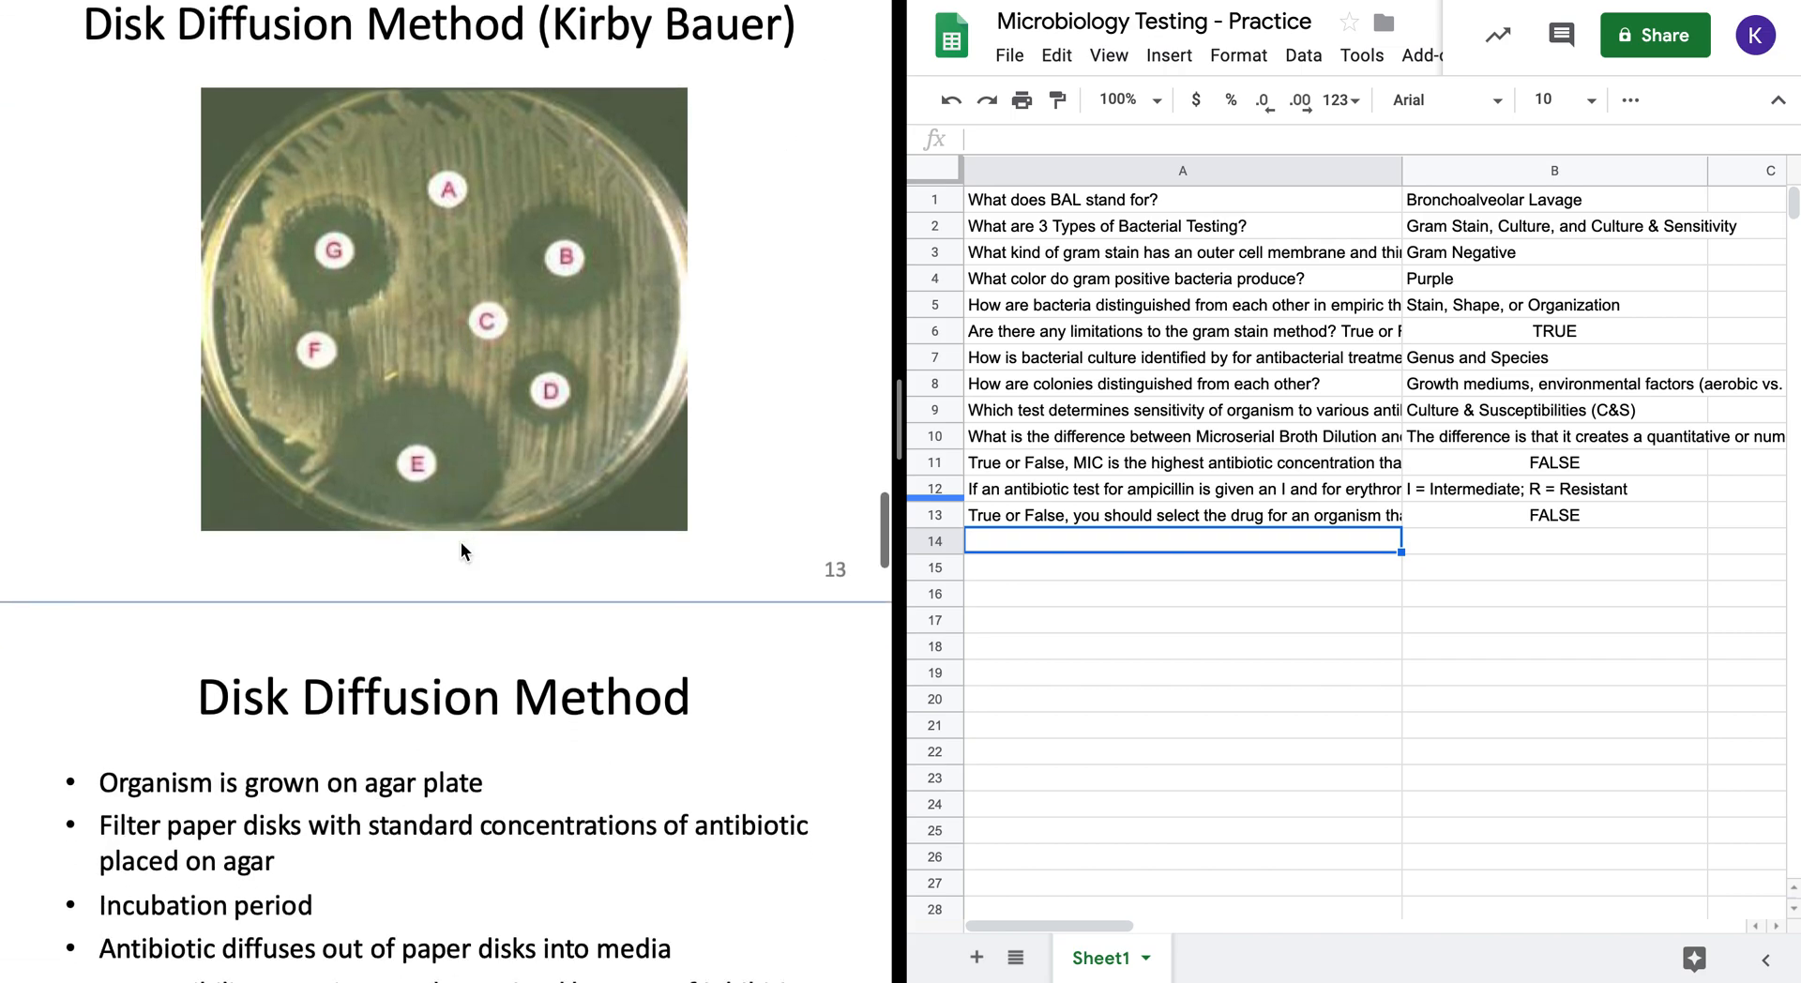
pyautogui.scroll(4, 459, 542)
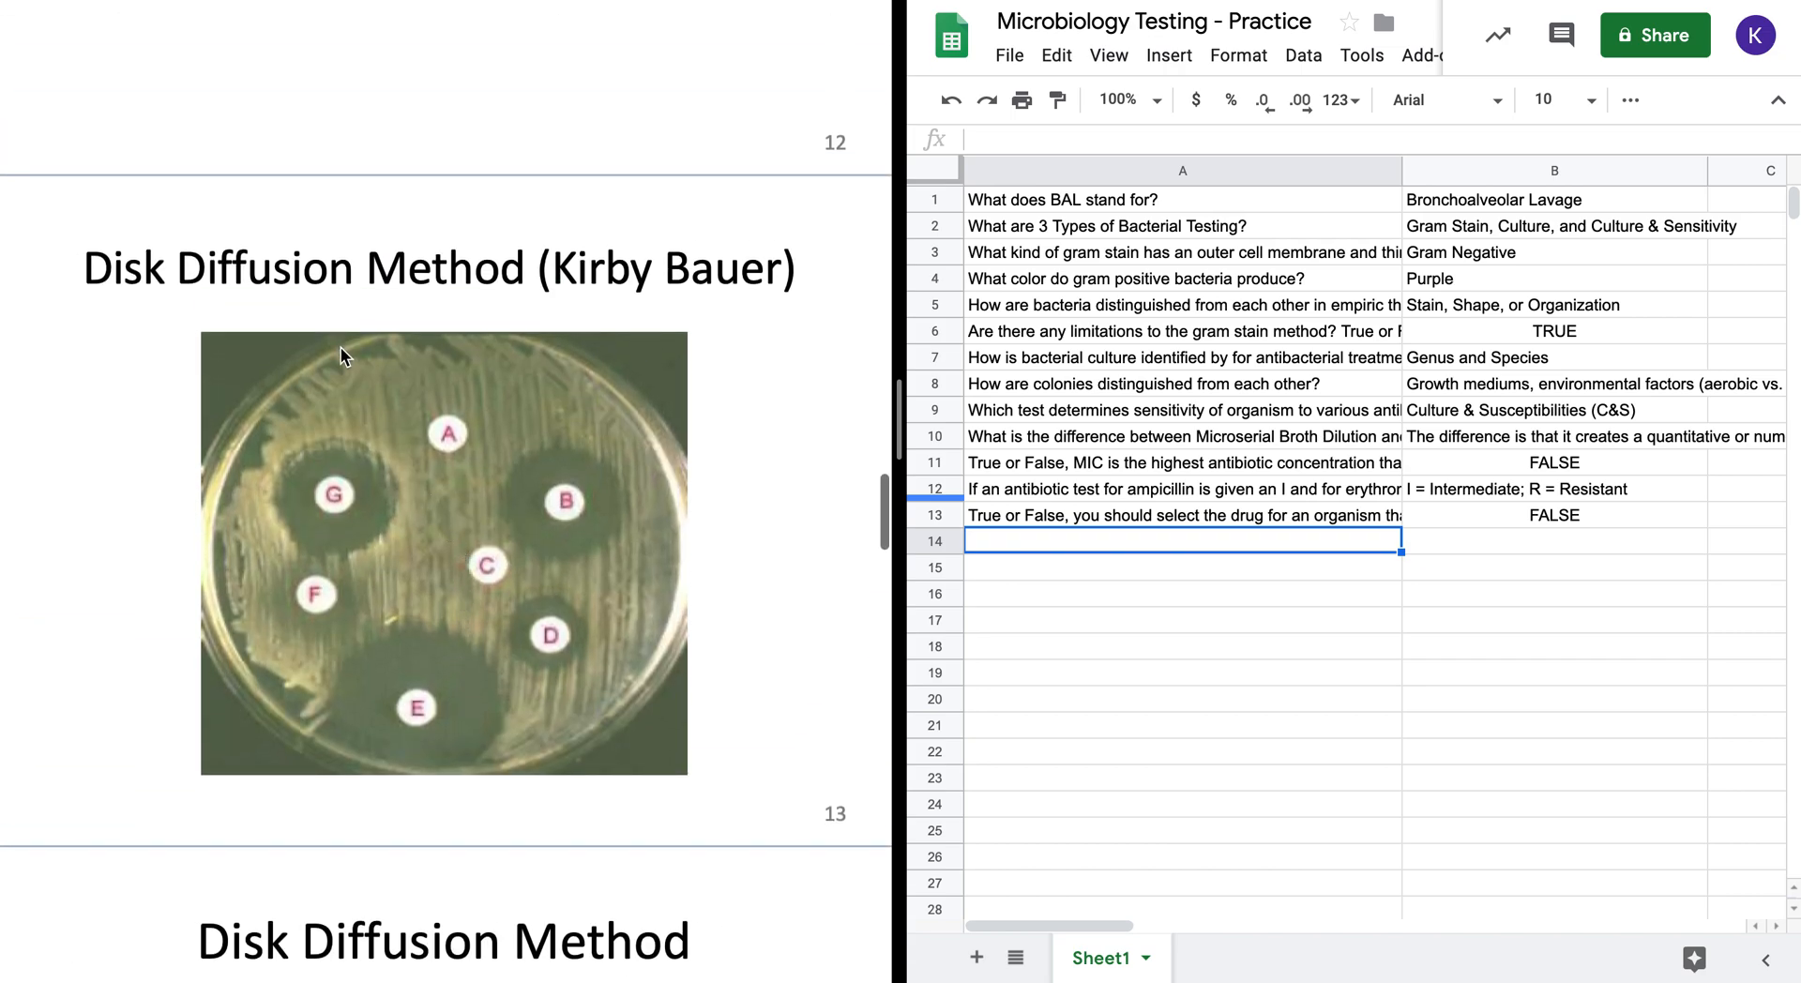
pyautogui.scroll(-6, 369, 465)
pyautogui.scroll(-3, 370, 465)
pyautogui.scroll(9, 369, 465)
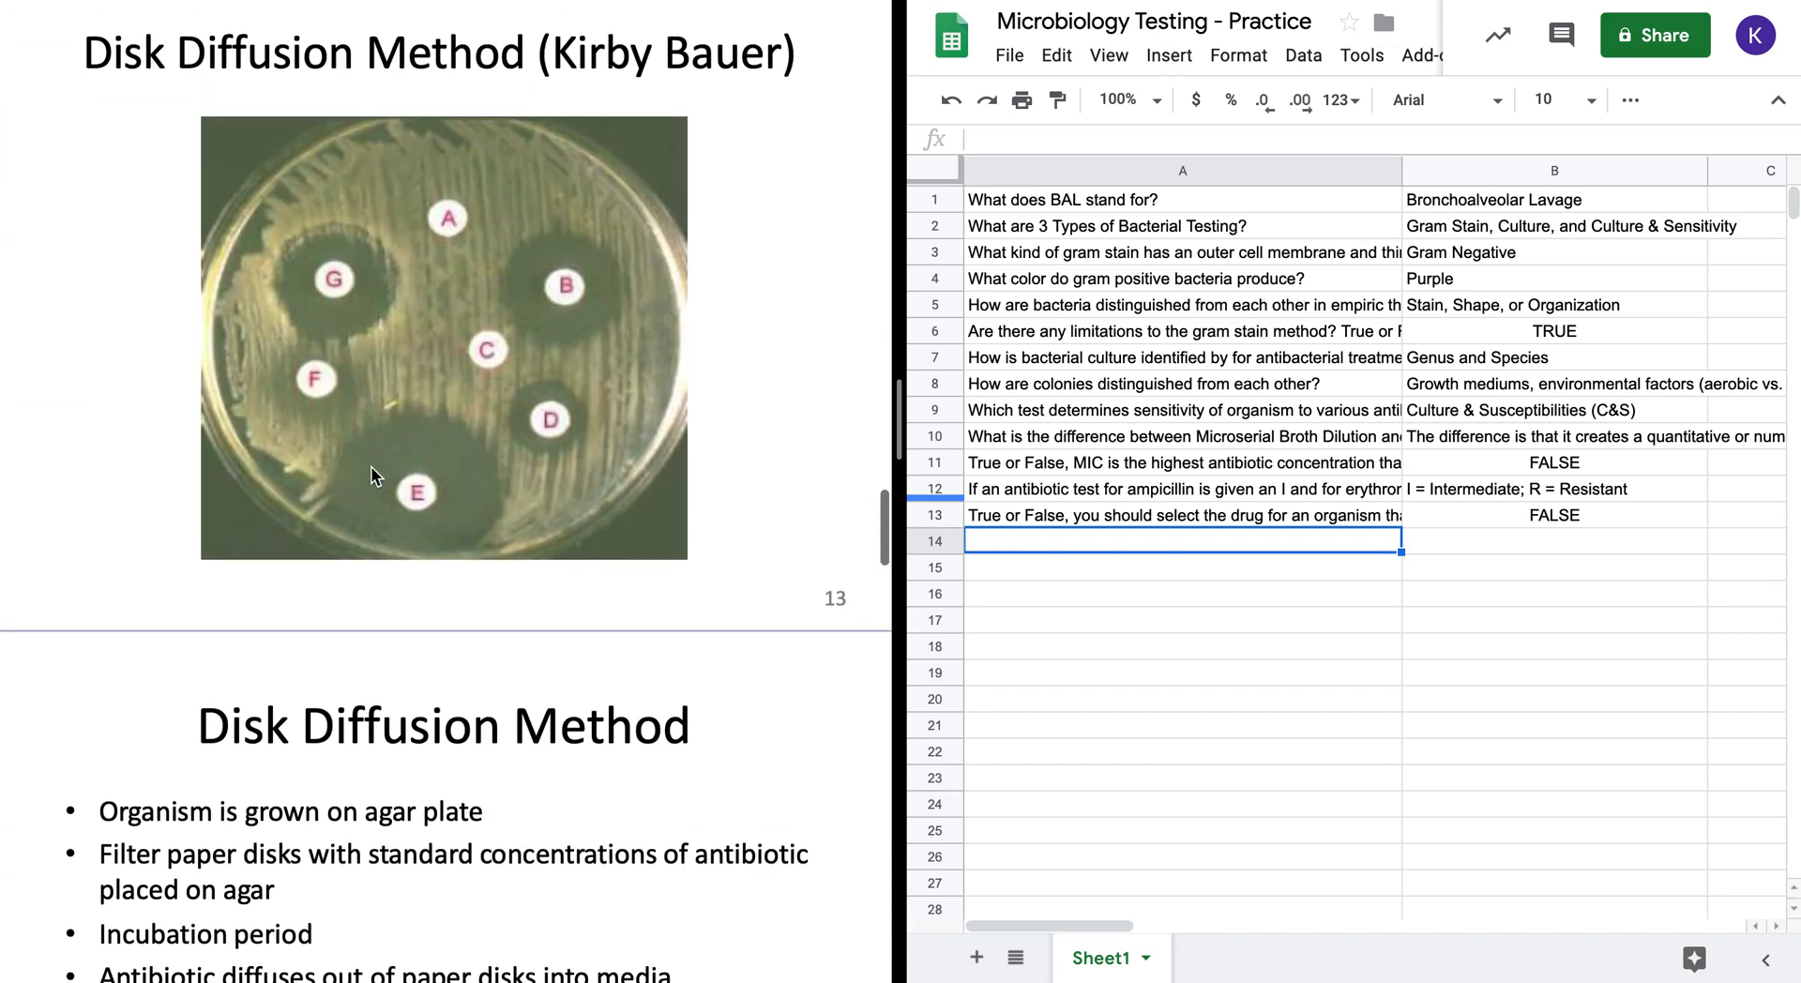
pyautogui.scroll(1, 369, 465)
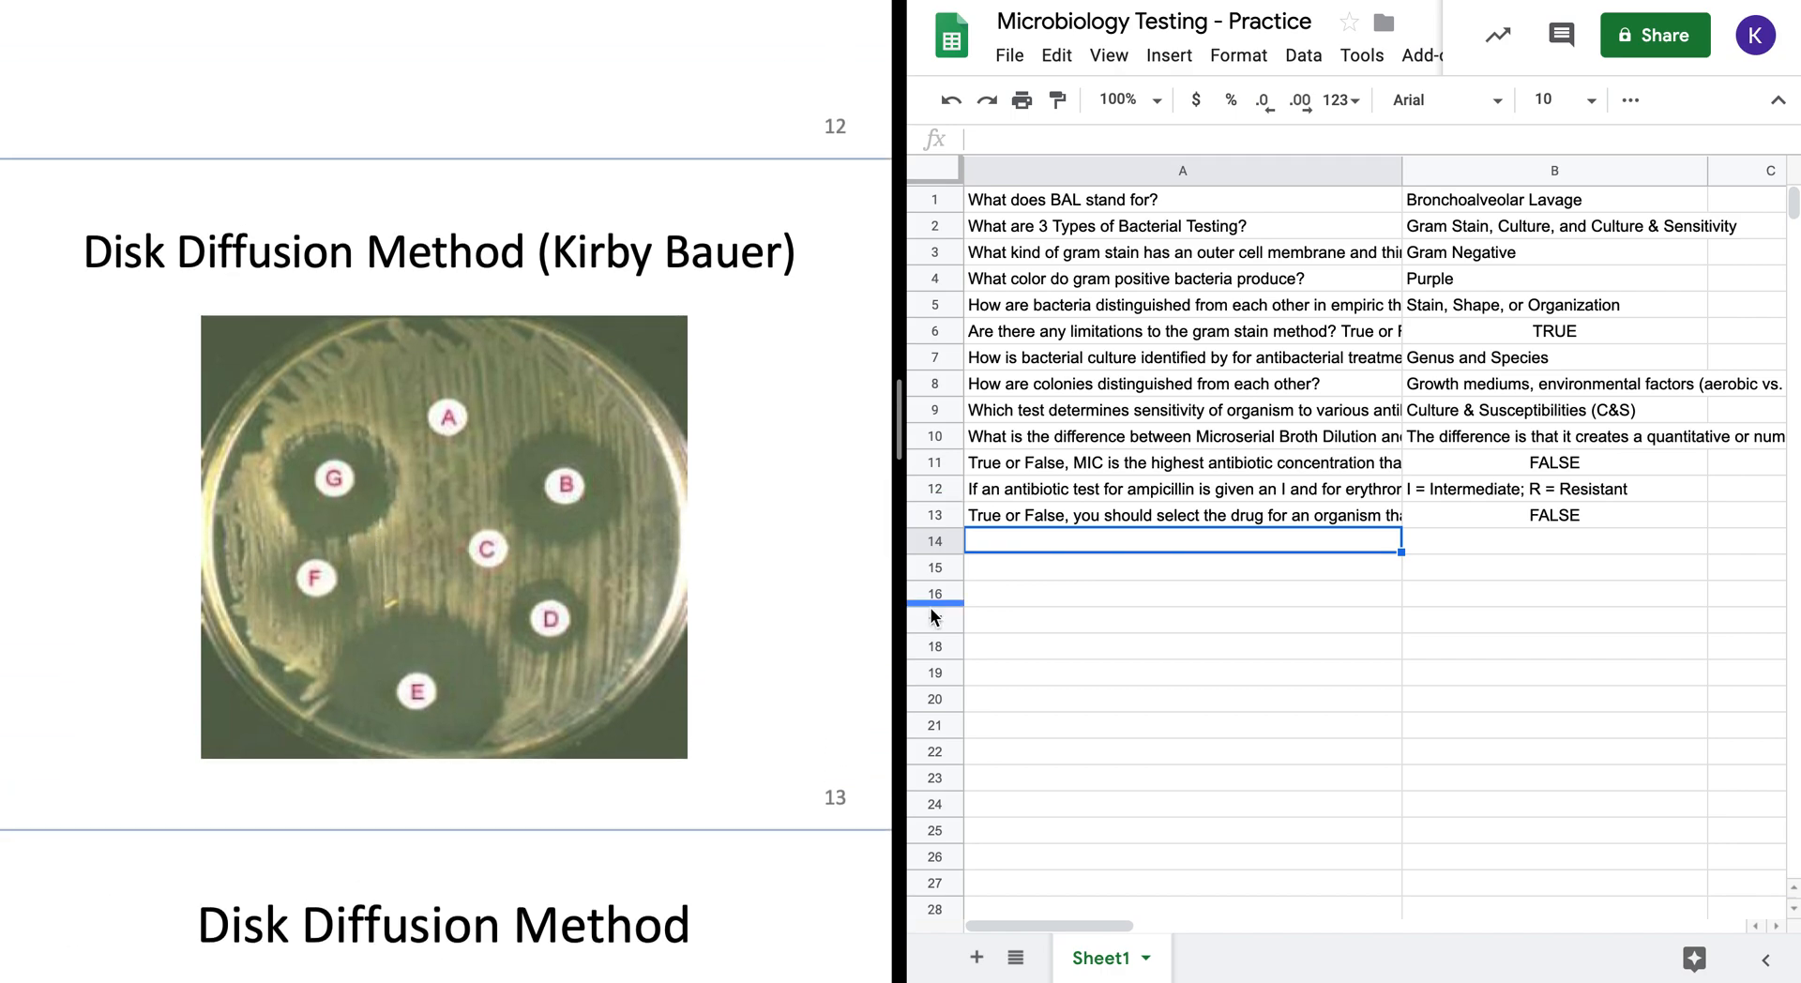
# - Write the question "What method did Kirby Bauer create for analyzing organisms?" in cell A14
pyautogui.doubleClick(1015, 542)
pyautogui.write('W')
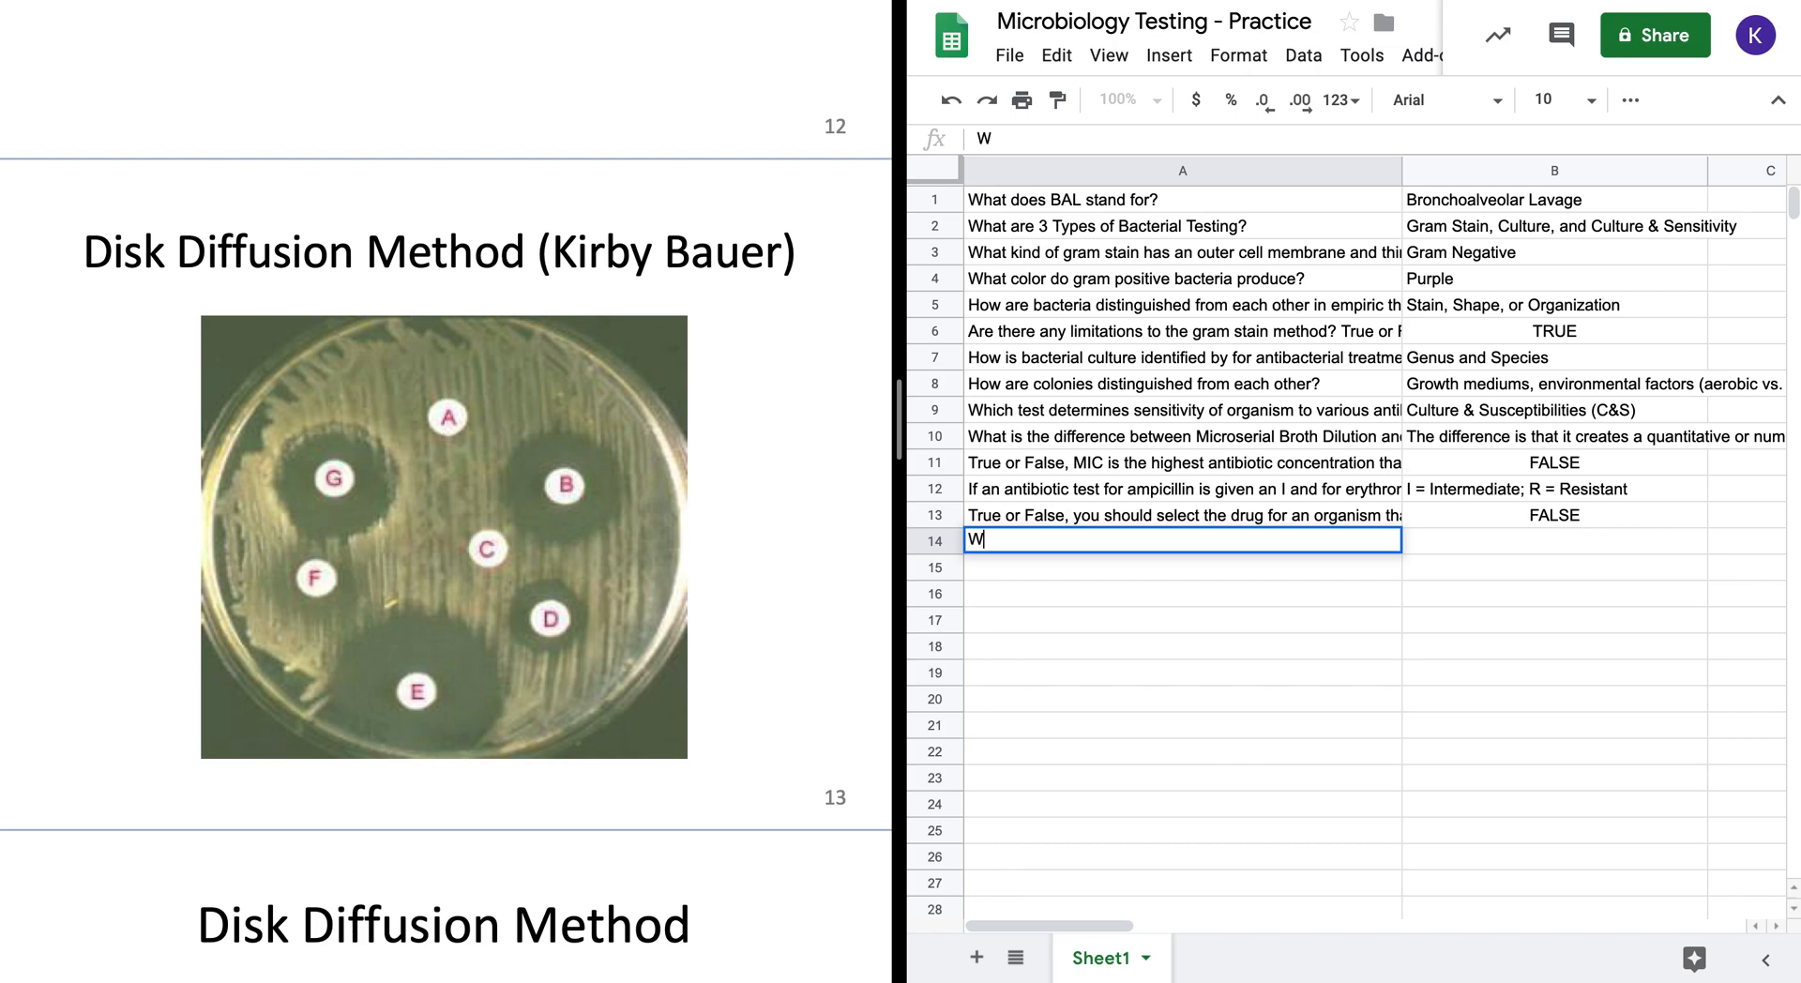
pyautogui.write('hat method ')
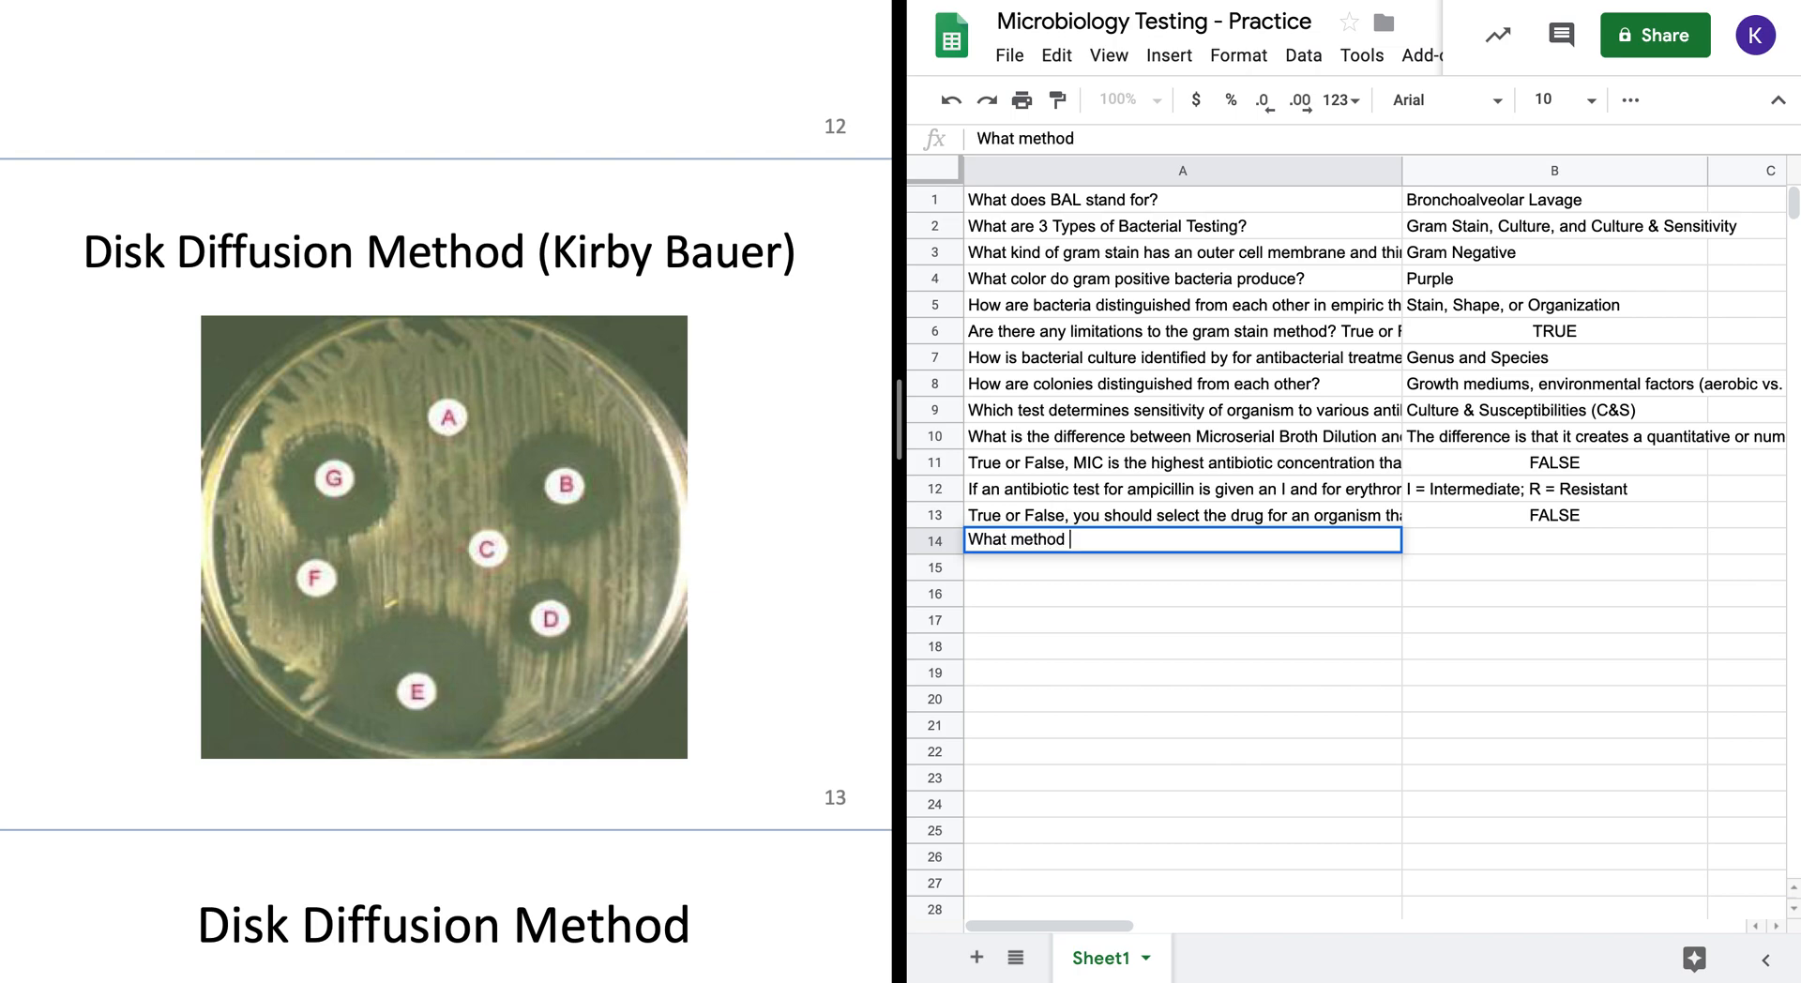
pyautogui.write('did Kirby Ba')
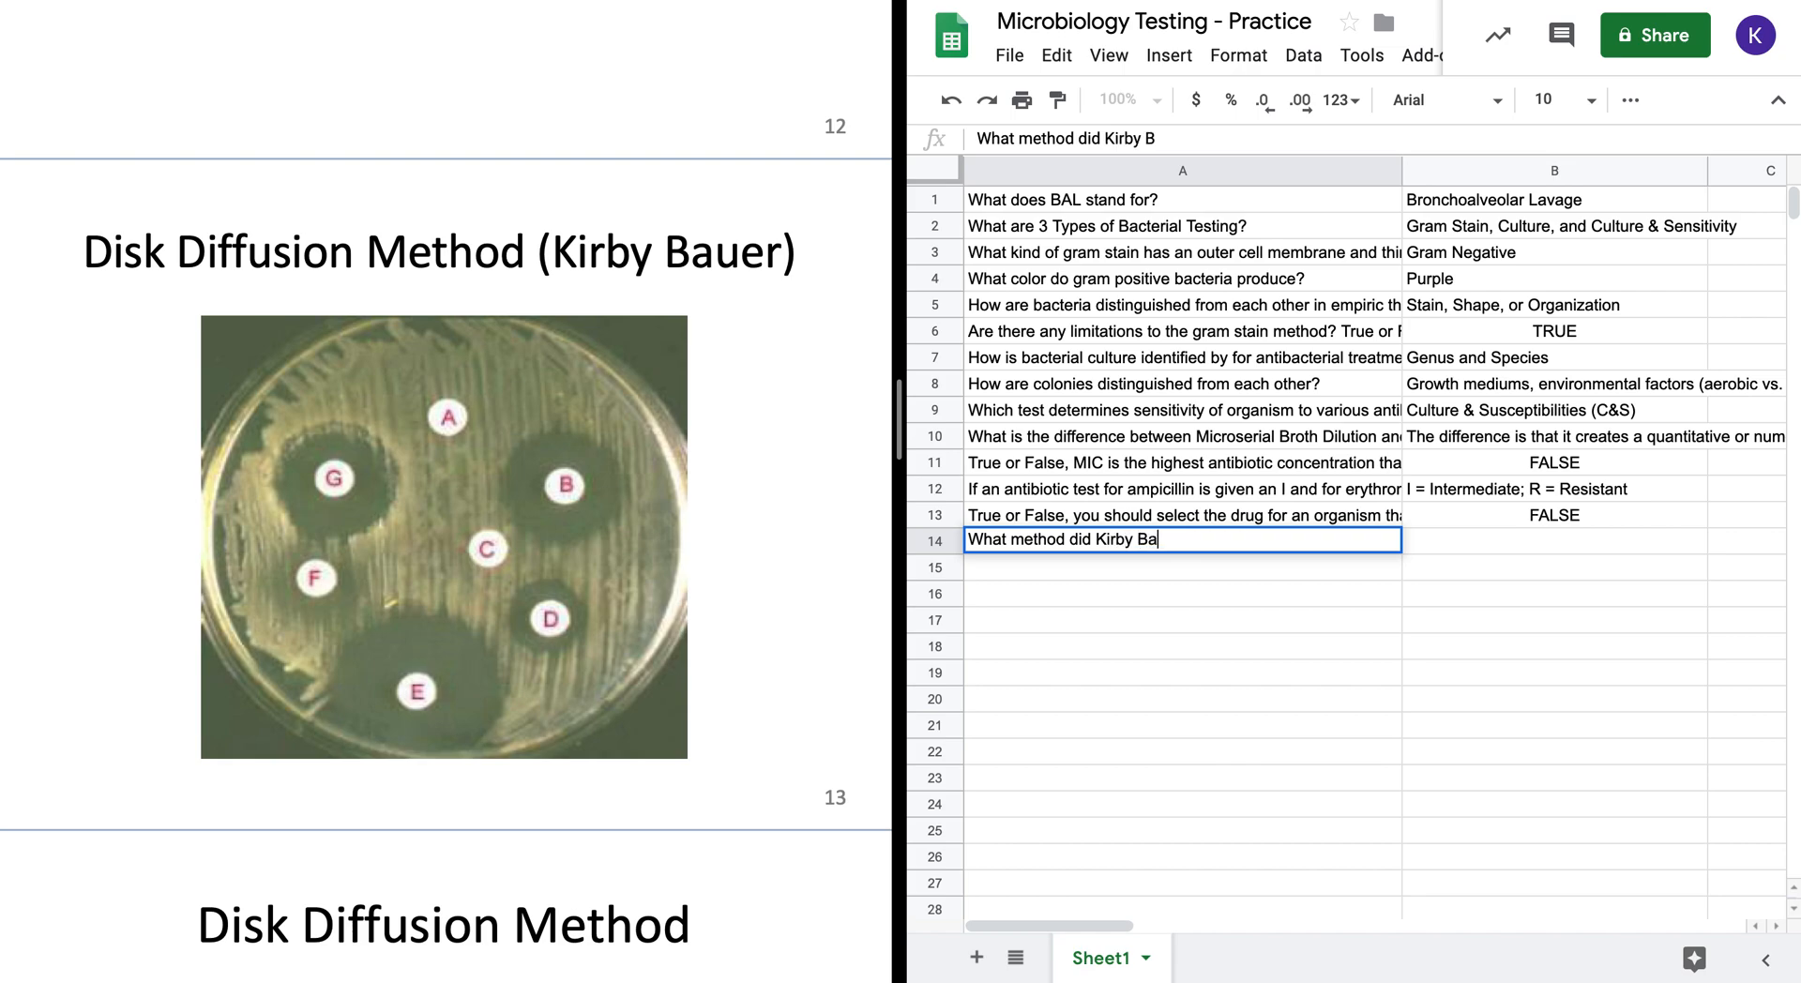
pyautogui.write('uer create for ')
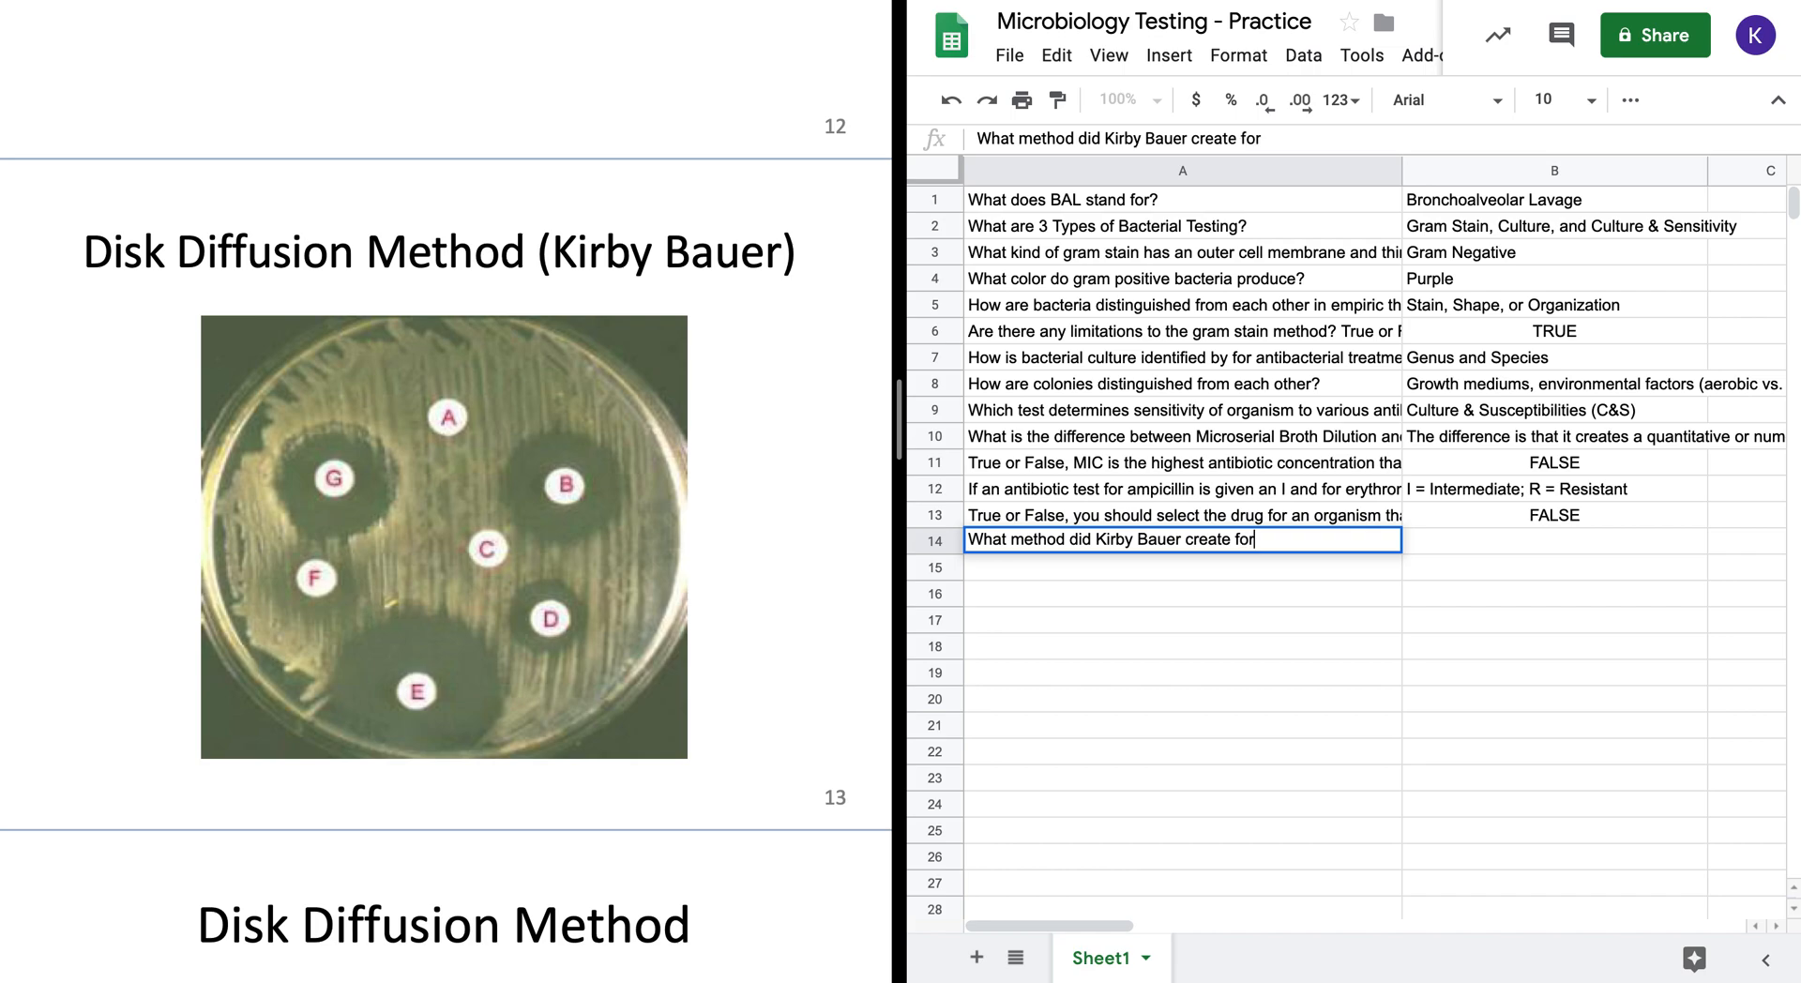
pyautogui.write('an')
pyautogui.write('alyzin')
pyautogui.write('g ')
pyautogui.write('organisms')
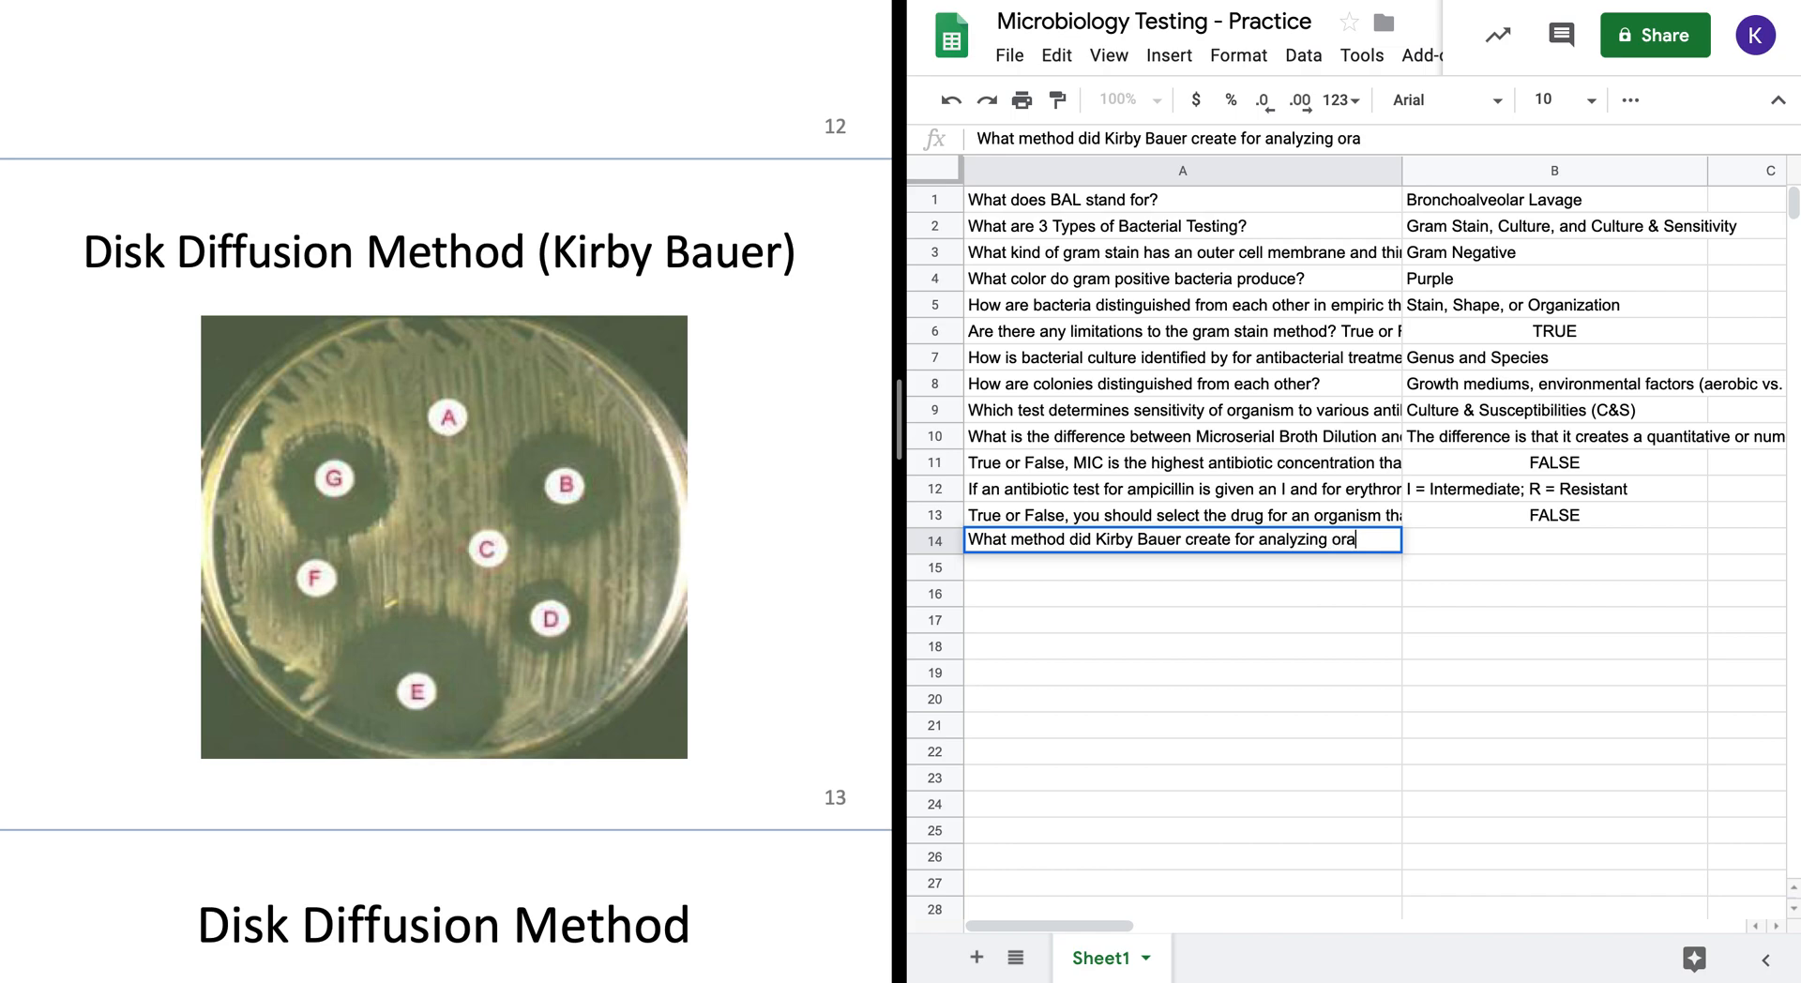
pyautogui.write('?')
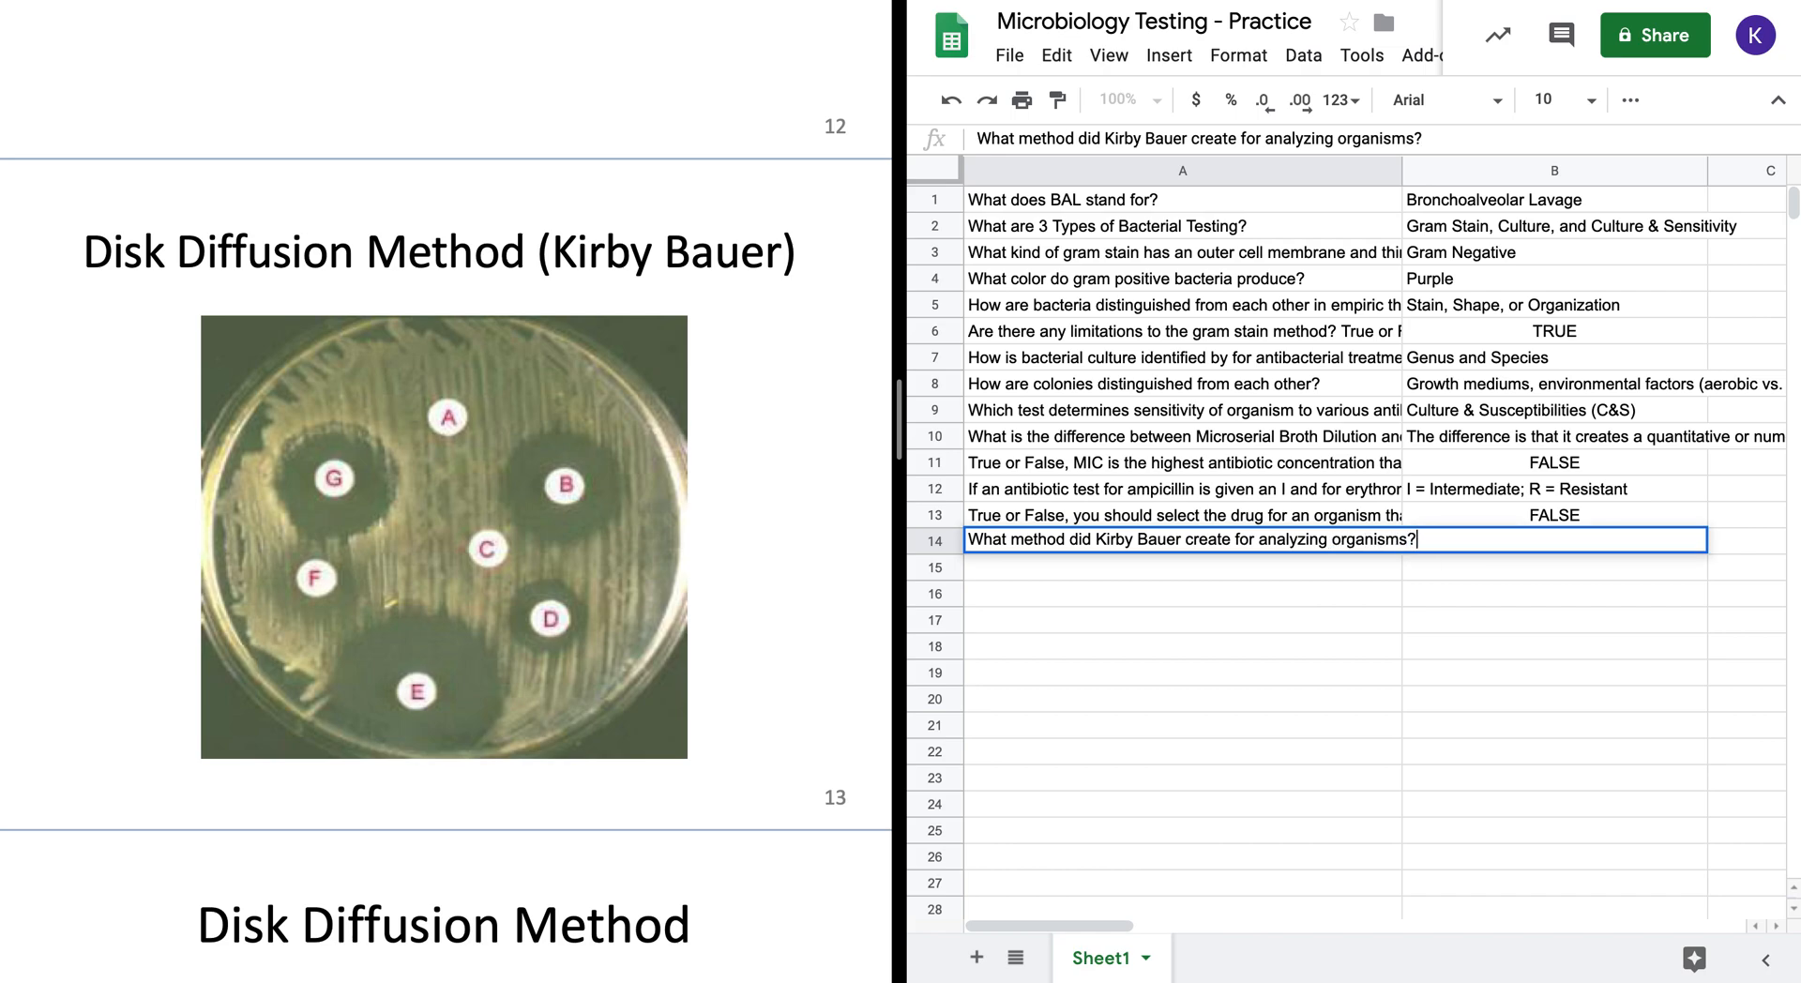
pyautogui.press('Return')
# - Enter the answer "Disk Diffusion Method" in cell B14
pyautogui.press('Up')
pyautogui.press('Right')
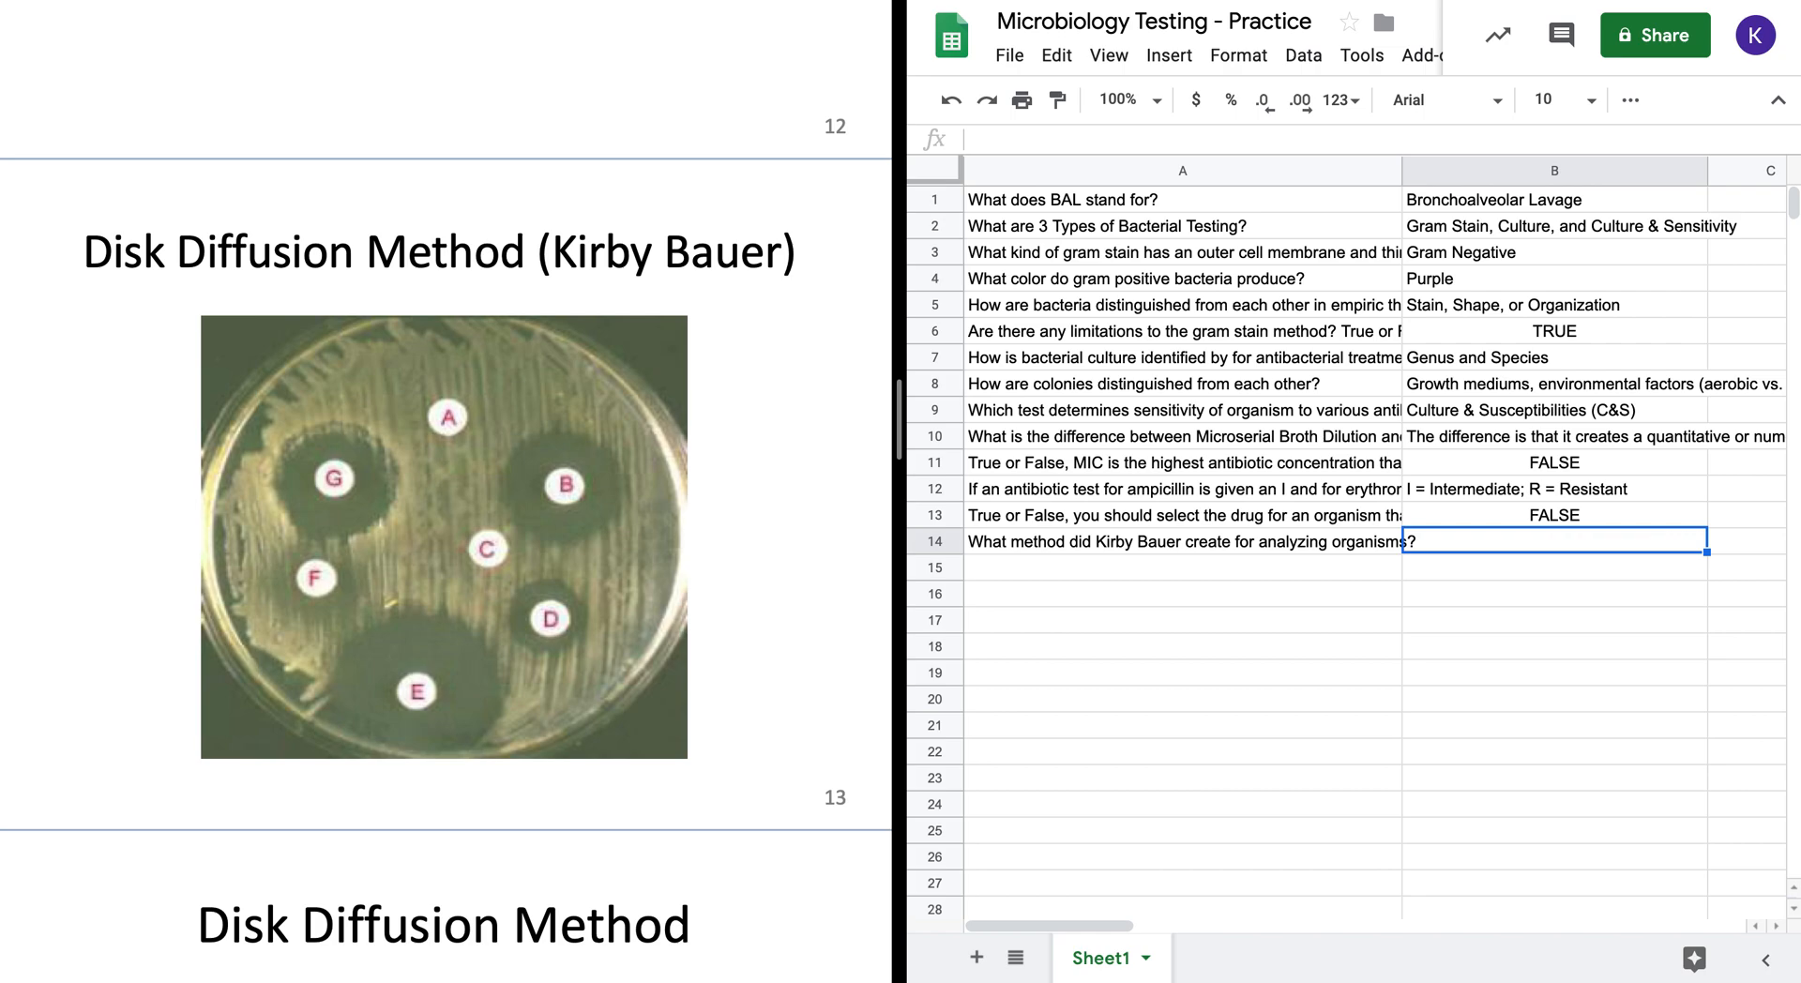
pyautogui.write('c')
pyautogui.press('BackSpace')
pyautogui.press('BackSpace')
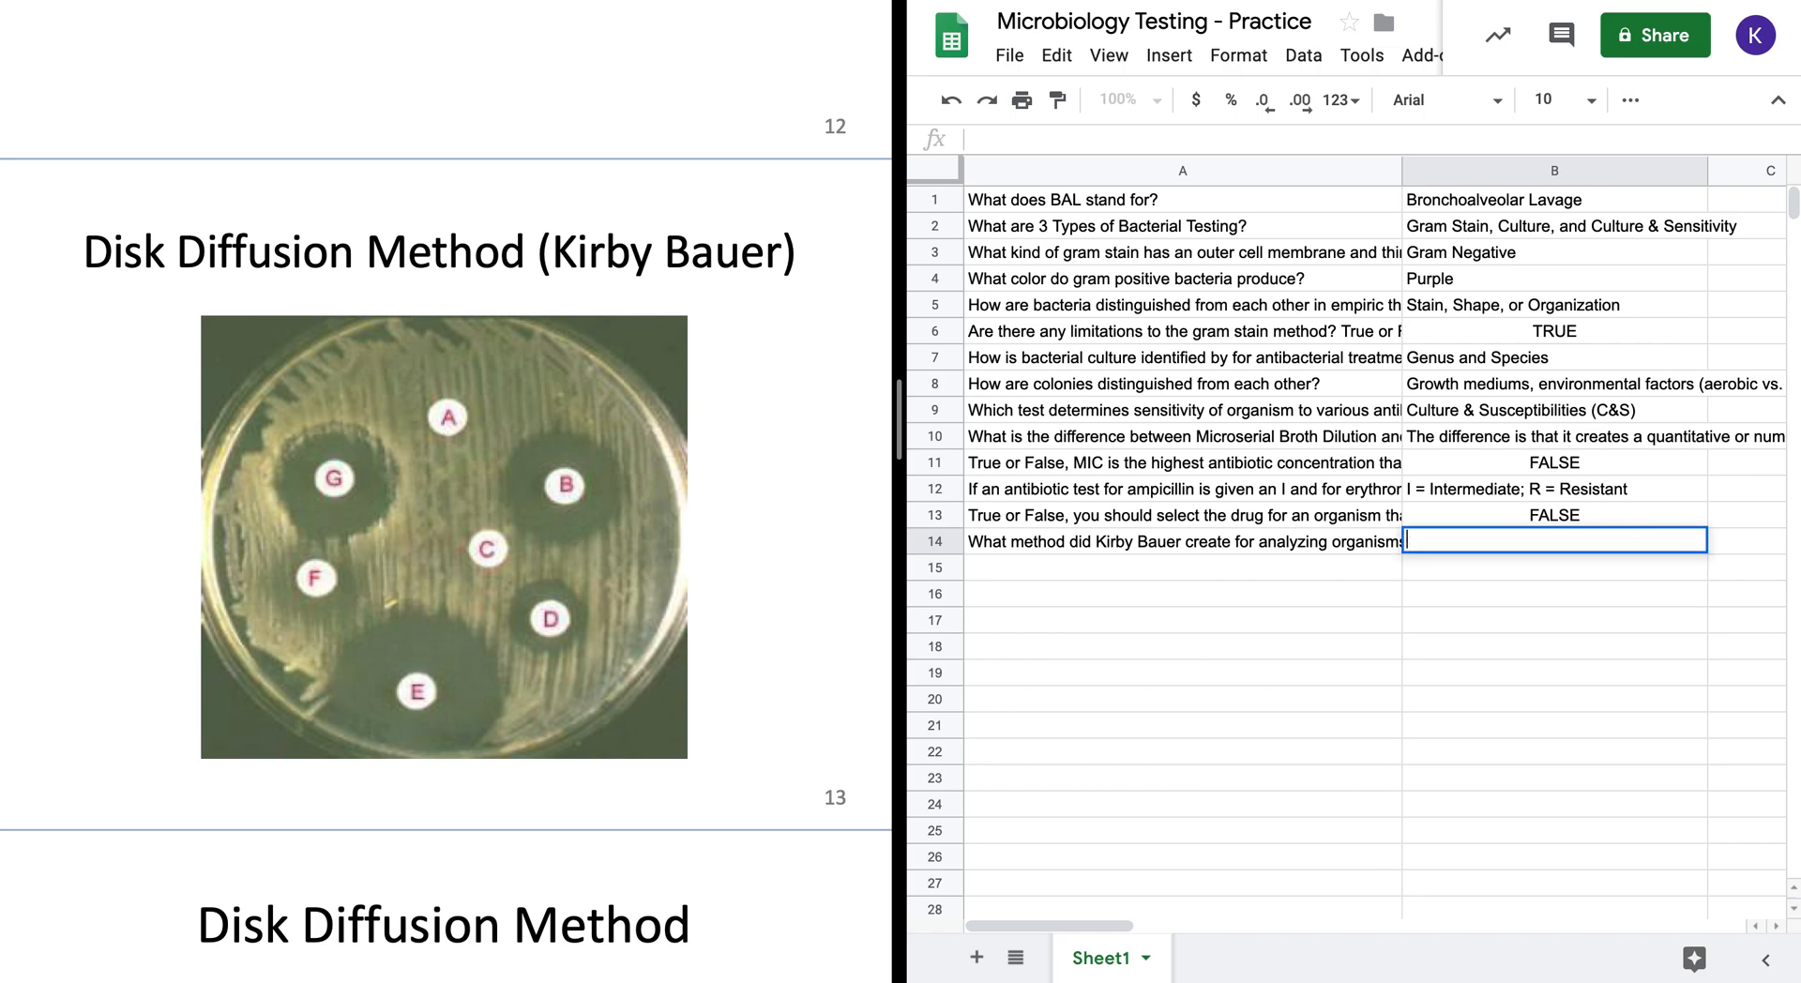
pyautogui.write('Disk Diffusio')
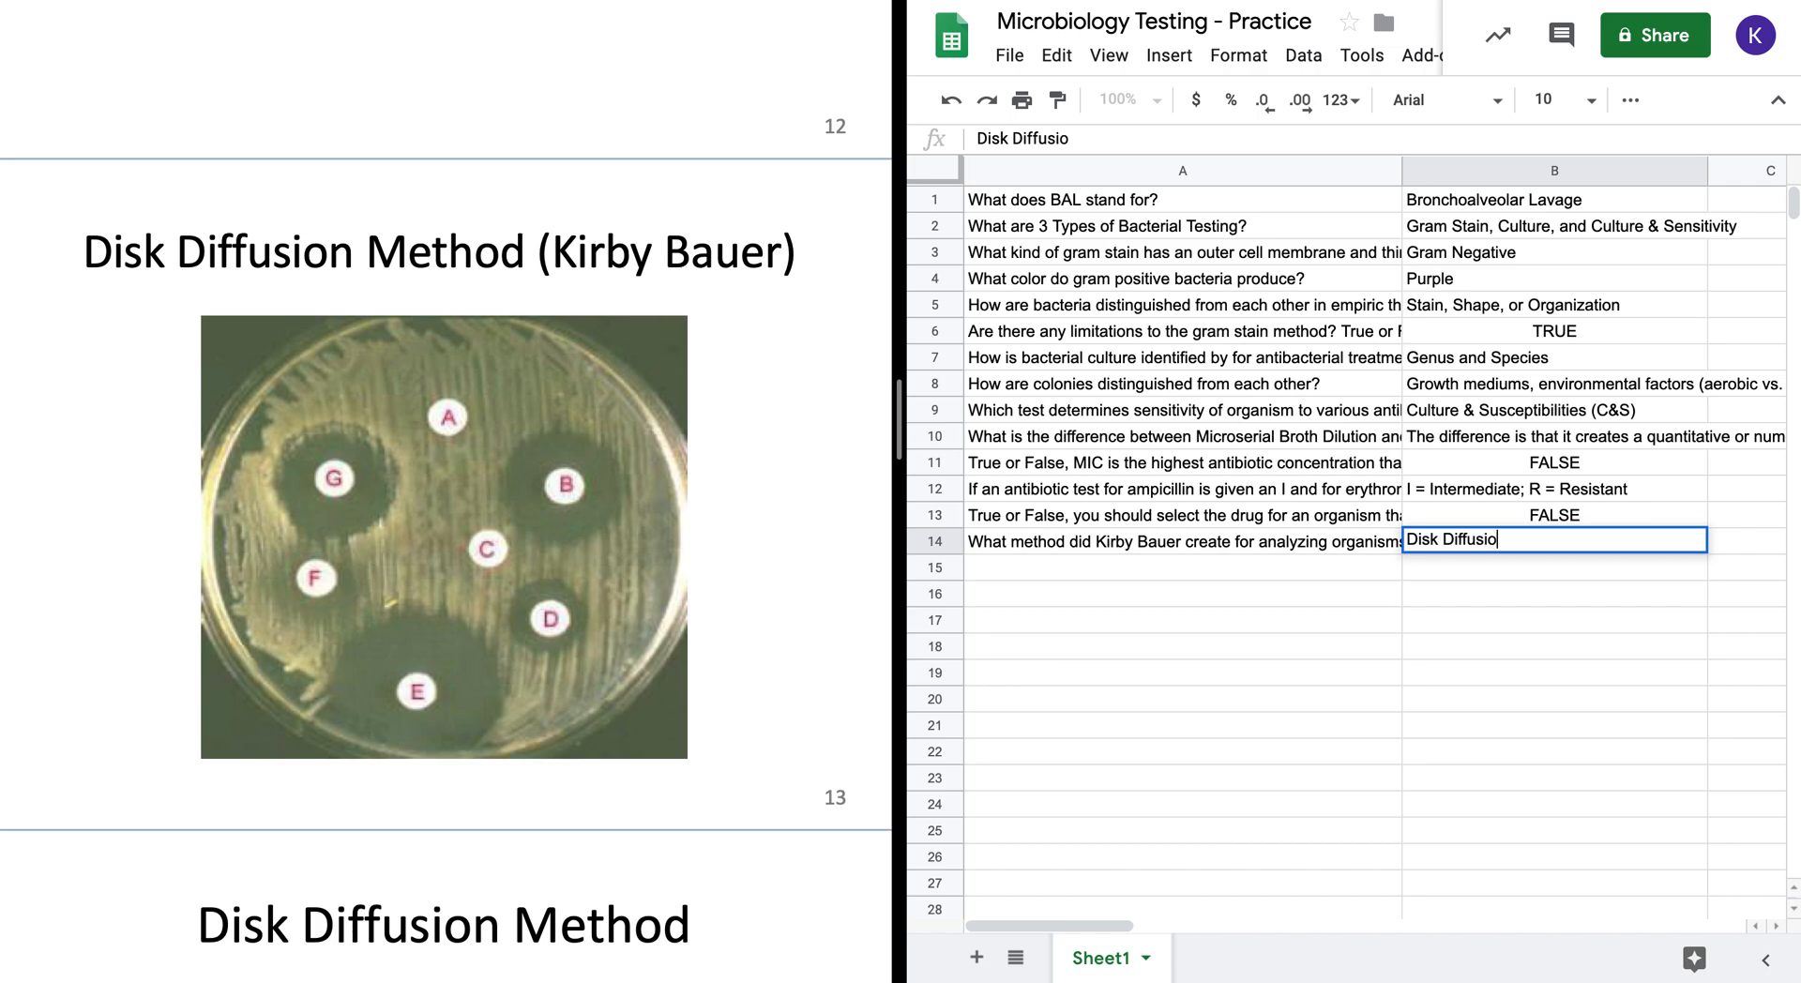
pyautogui.write('n Method')
pyautogui.press('Return')
# - Read the Disk Diffusion Method slide and check objectives 4 and 5 in the Microbiology Testing objectives document
pyautogui.scroll(-3, 519, 708)
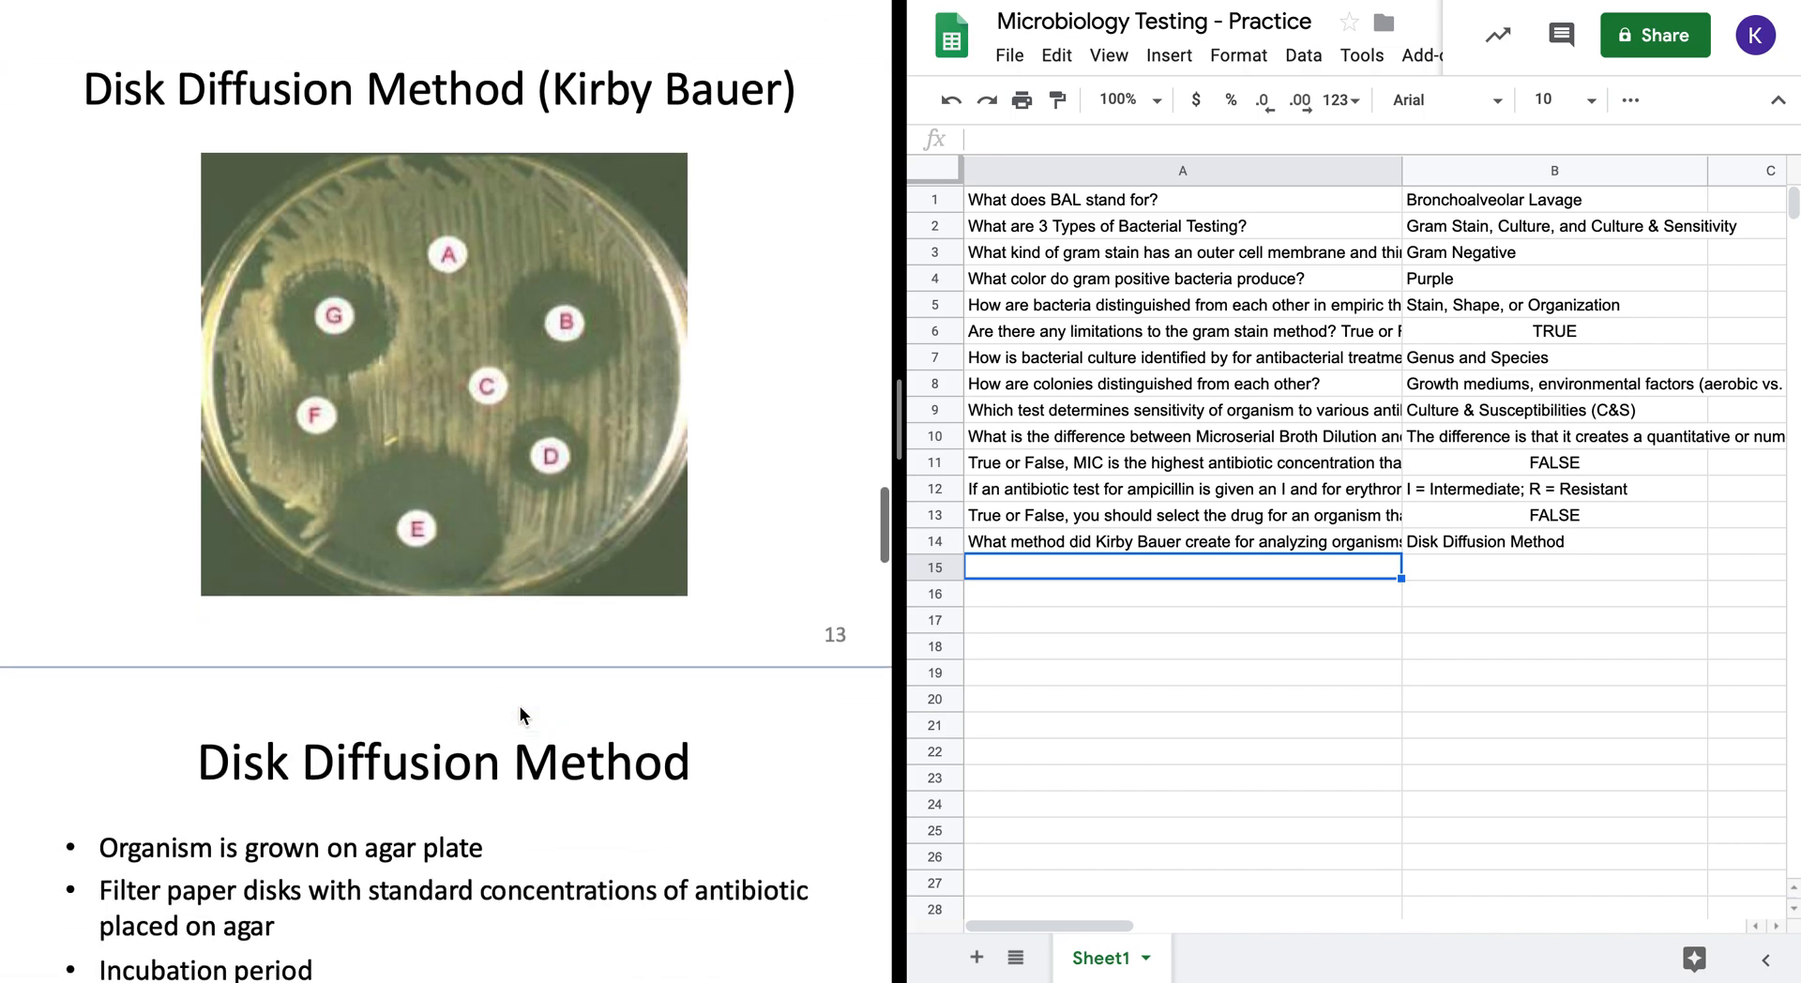
pyautogui.scroll(-4, 519, 705)
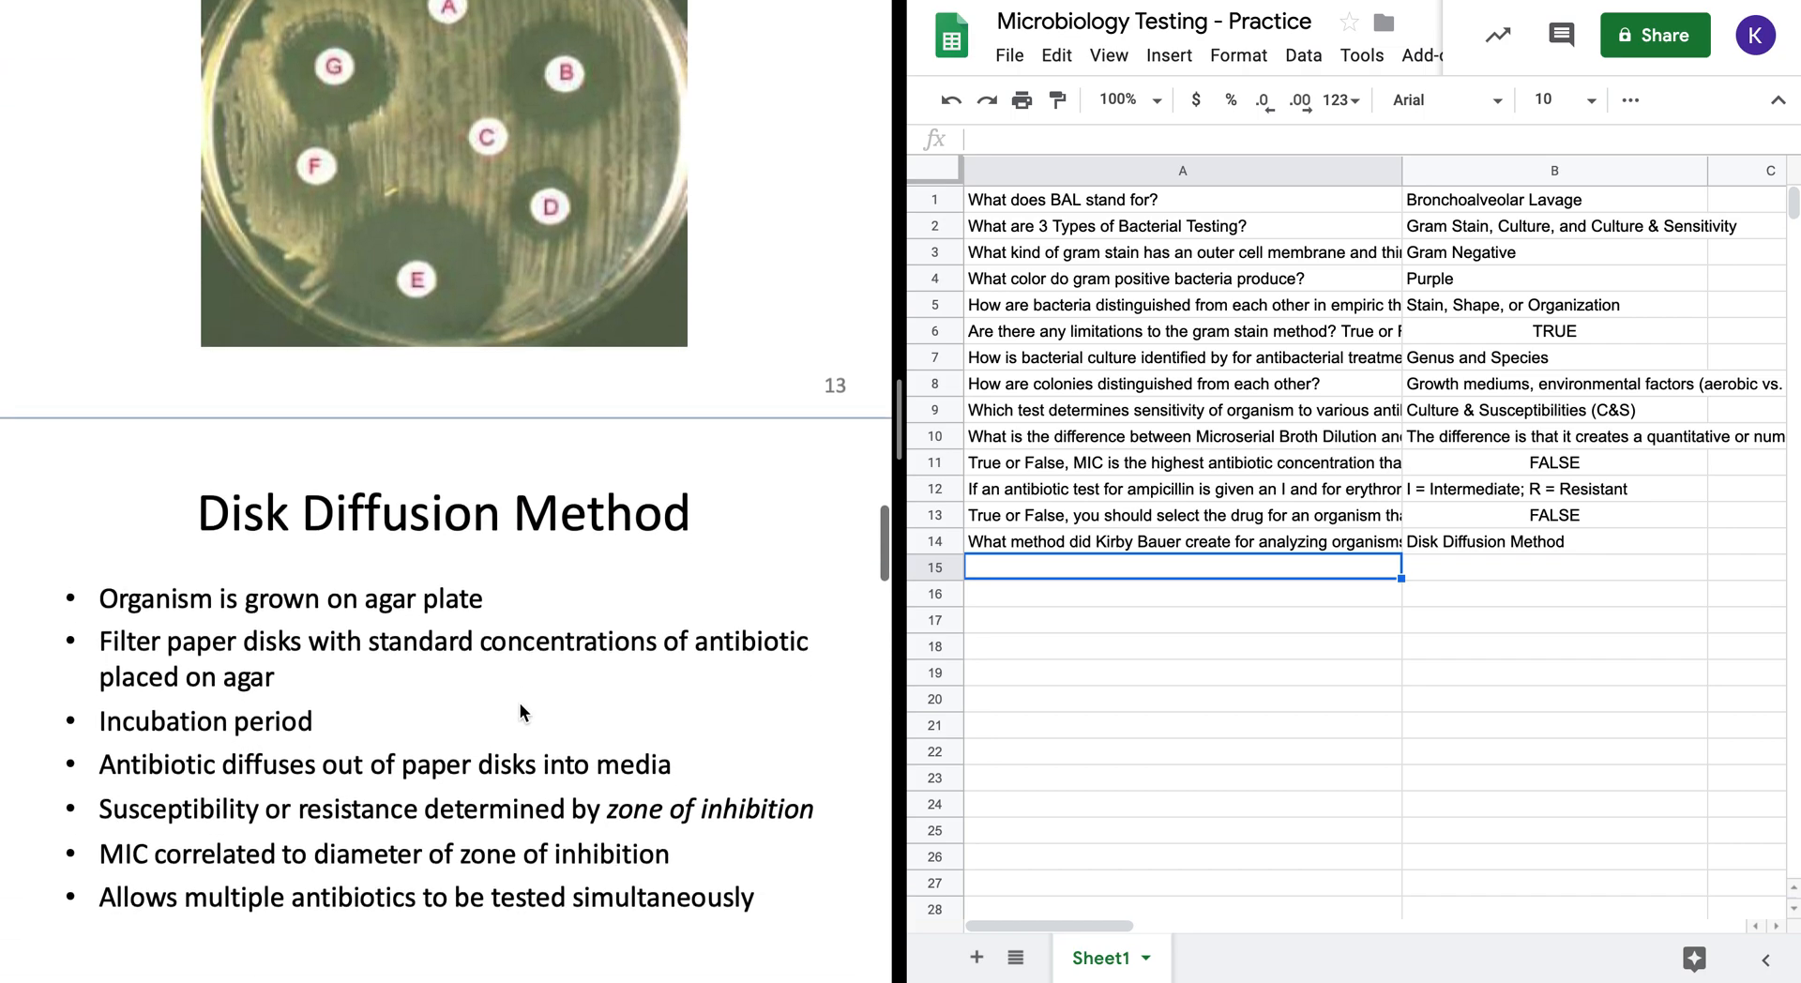
pyautogui.scroll(-5, 521, 711)
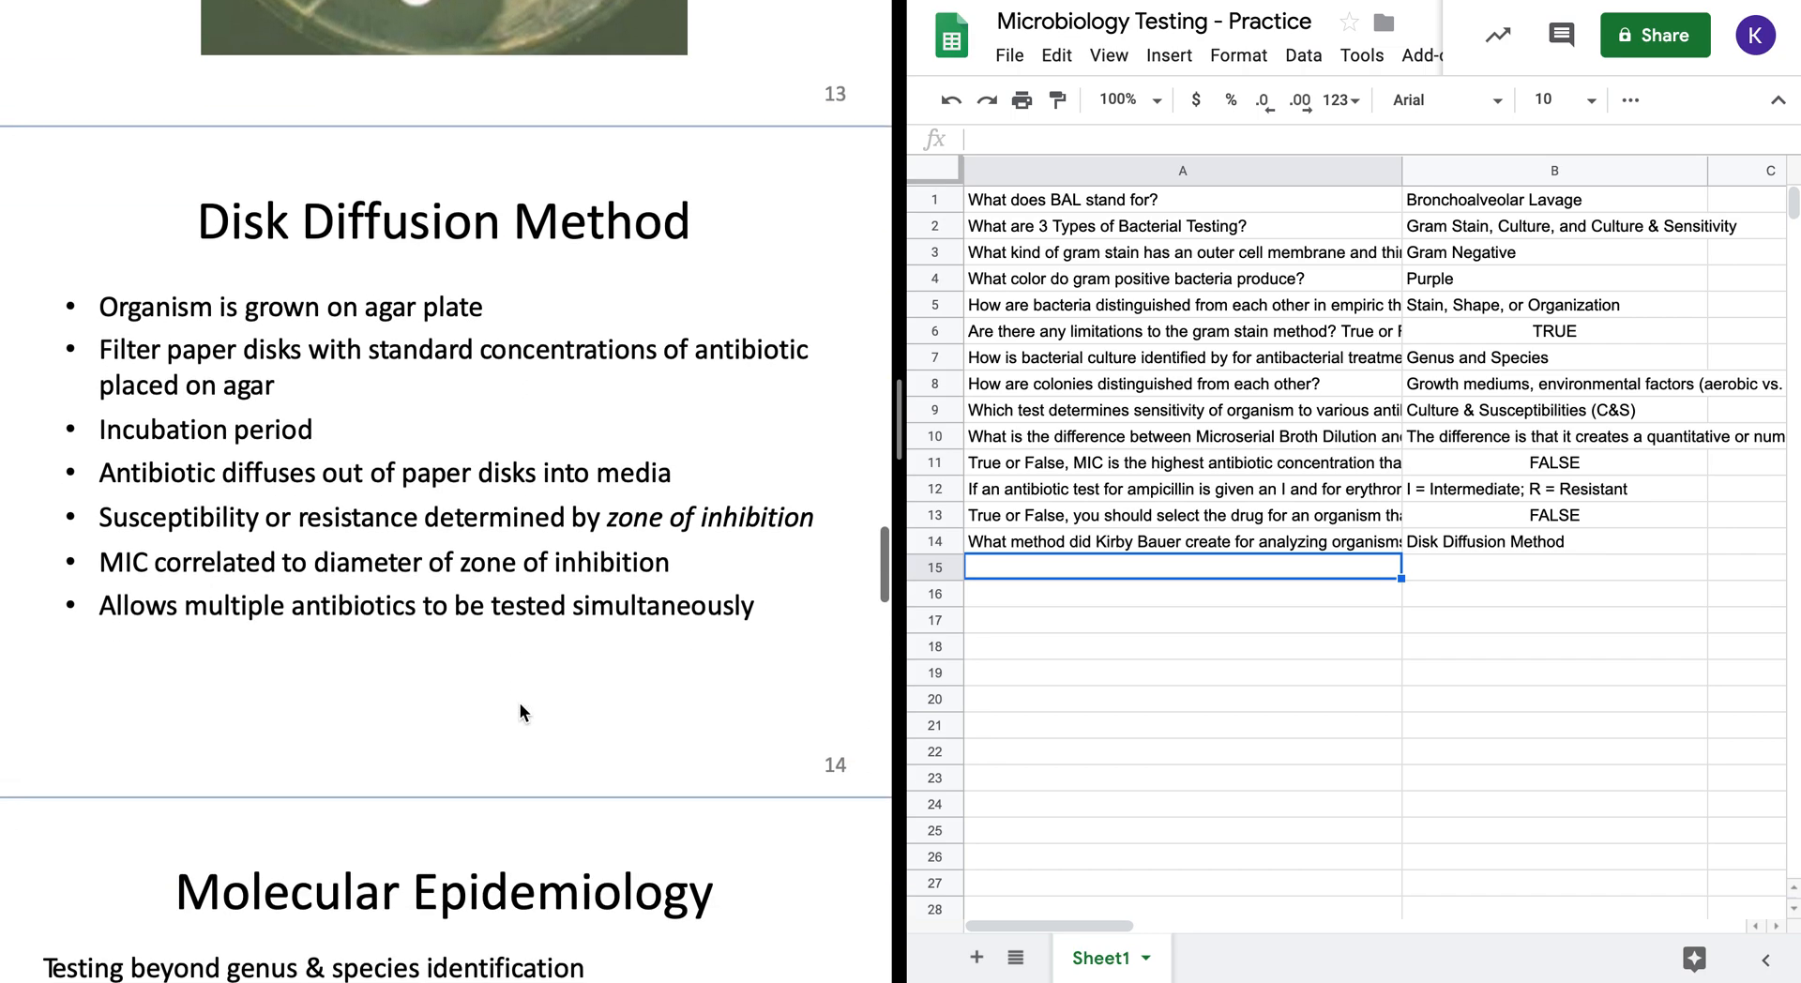
pyautogui.scroll(-1, 508, 694)
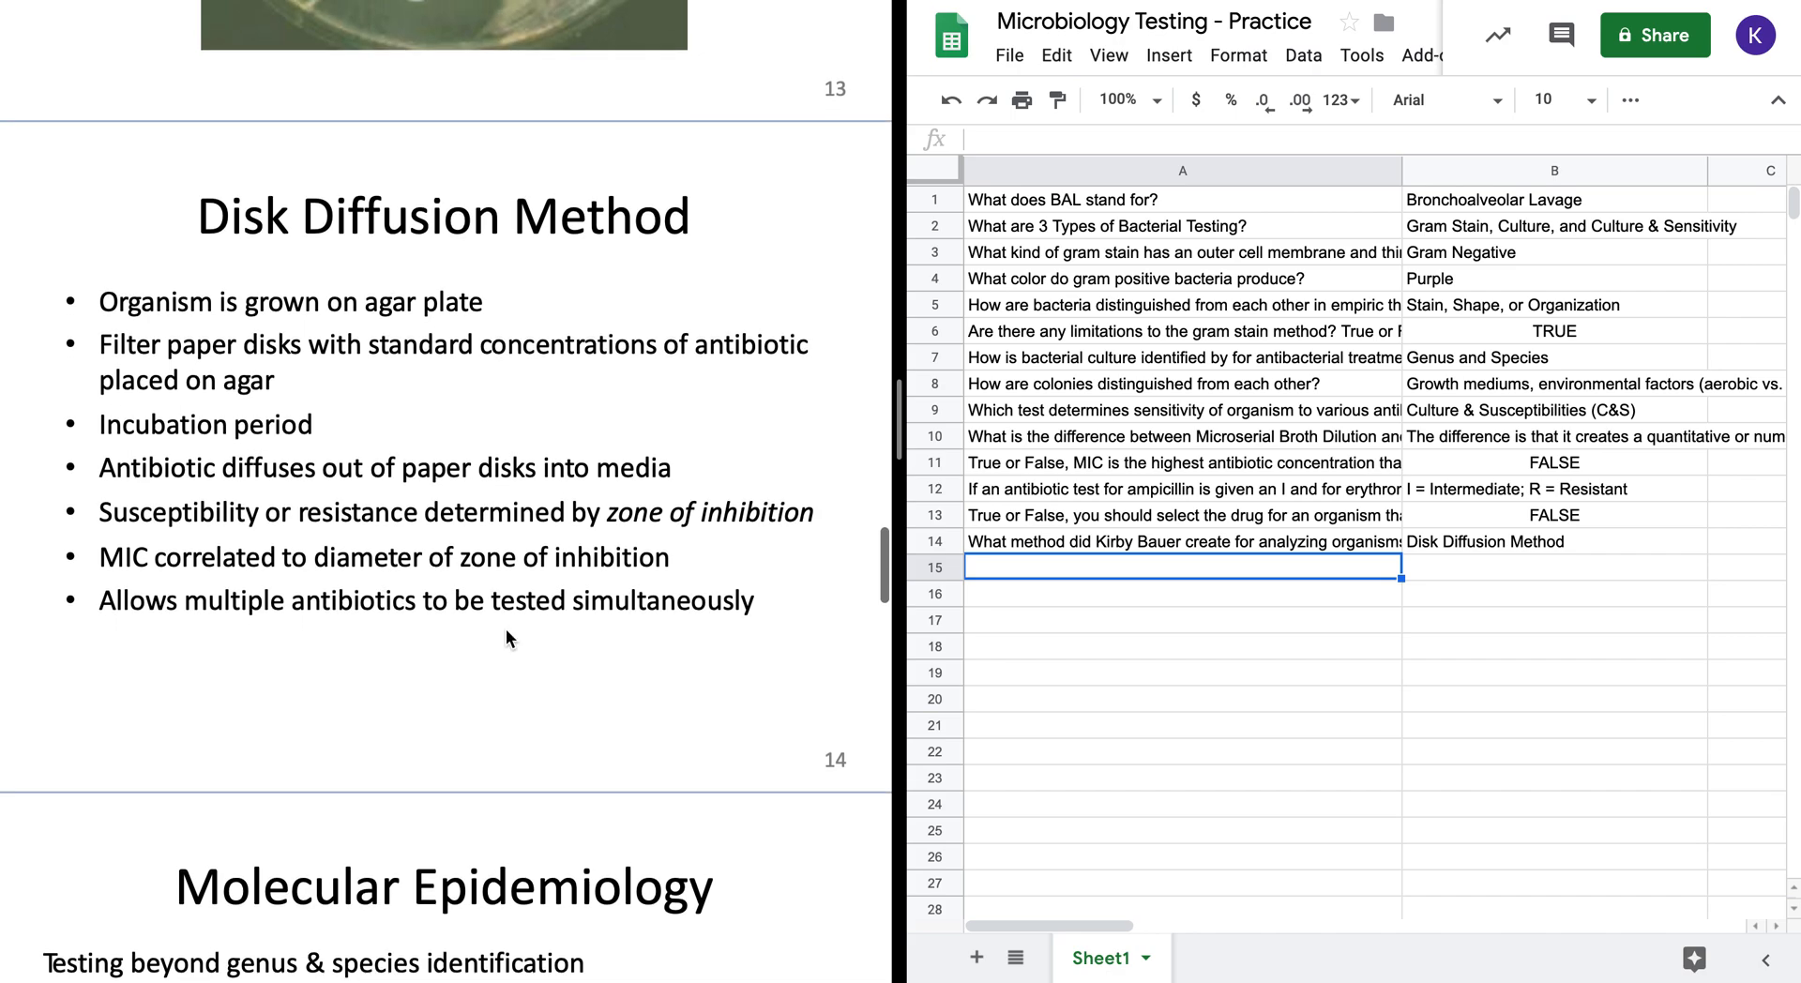
pyautogui.hotkey('ctrl', 'Tab')
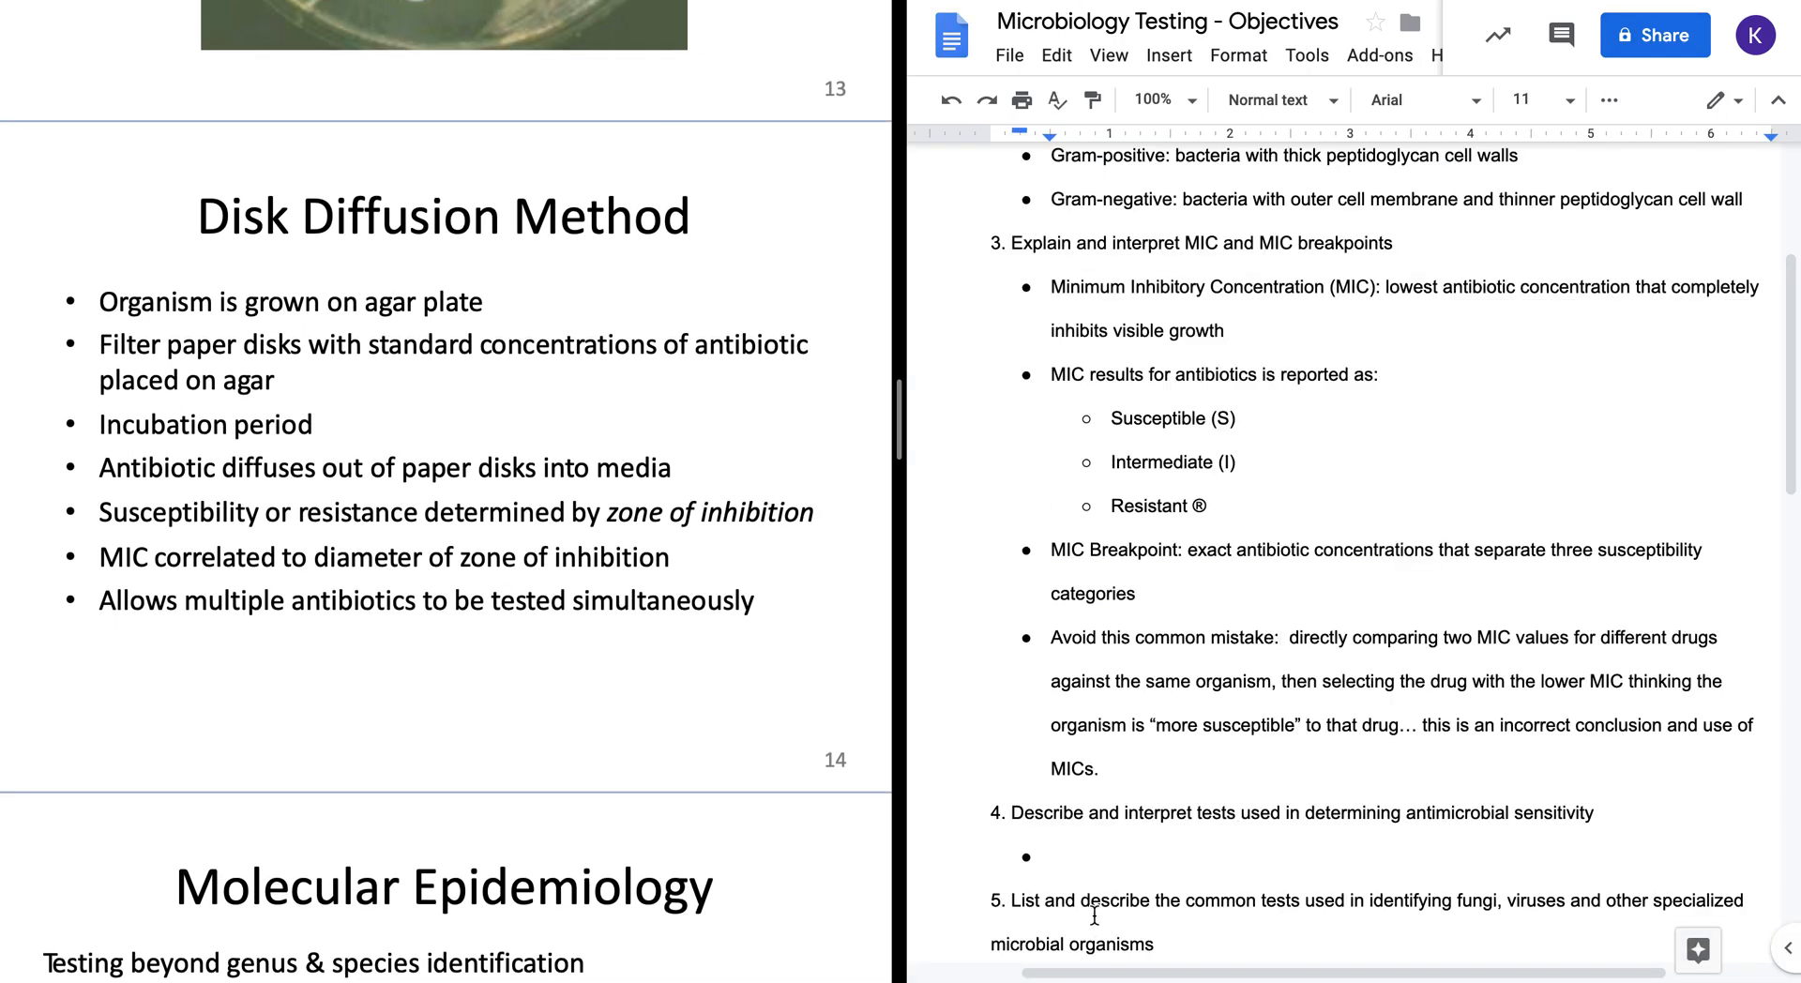
pyautogui.scroll(-3, 1084, 889)
pyautogui.scroll(-2, 1083, 890)
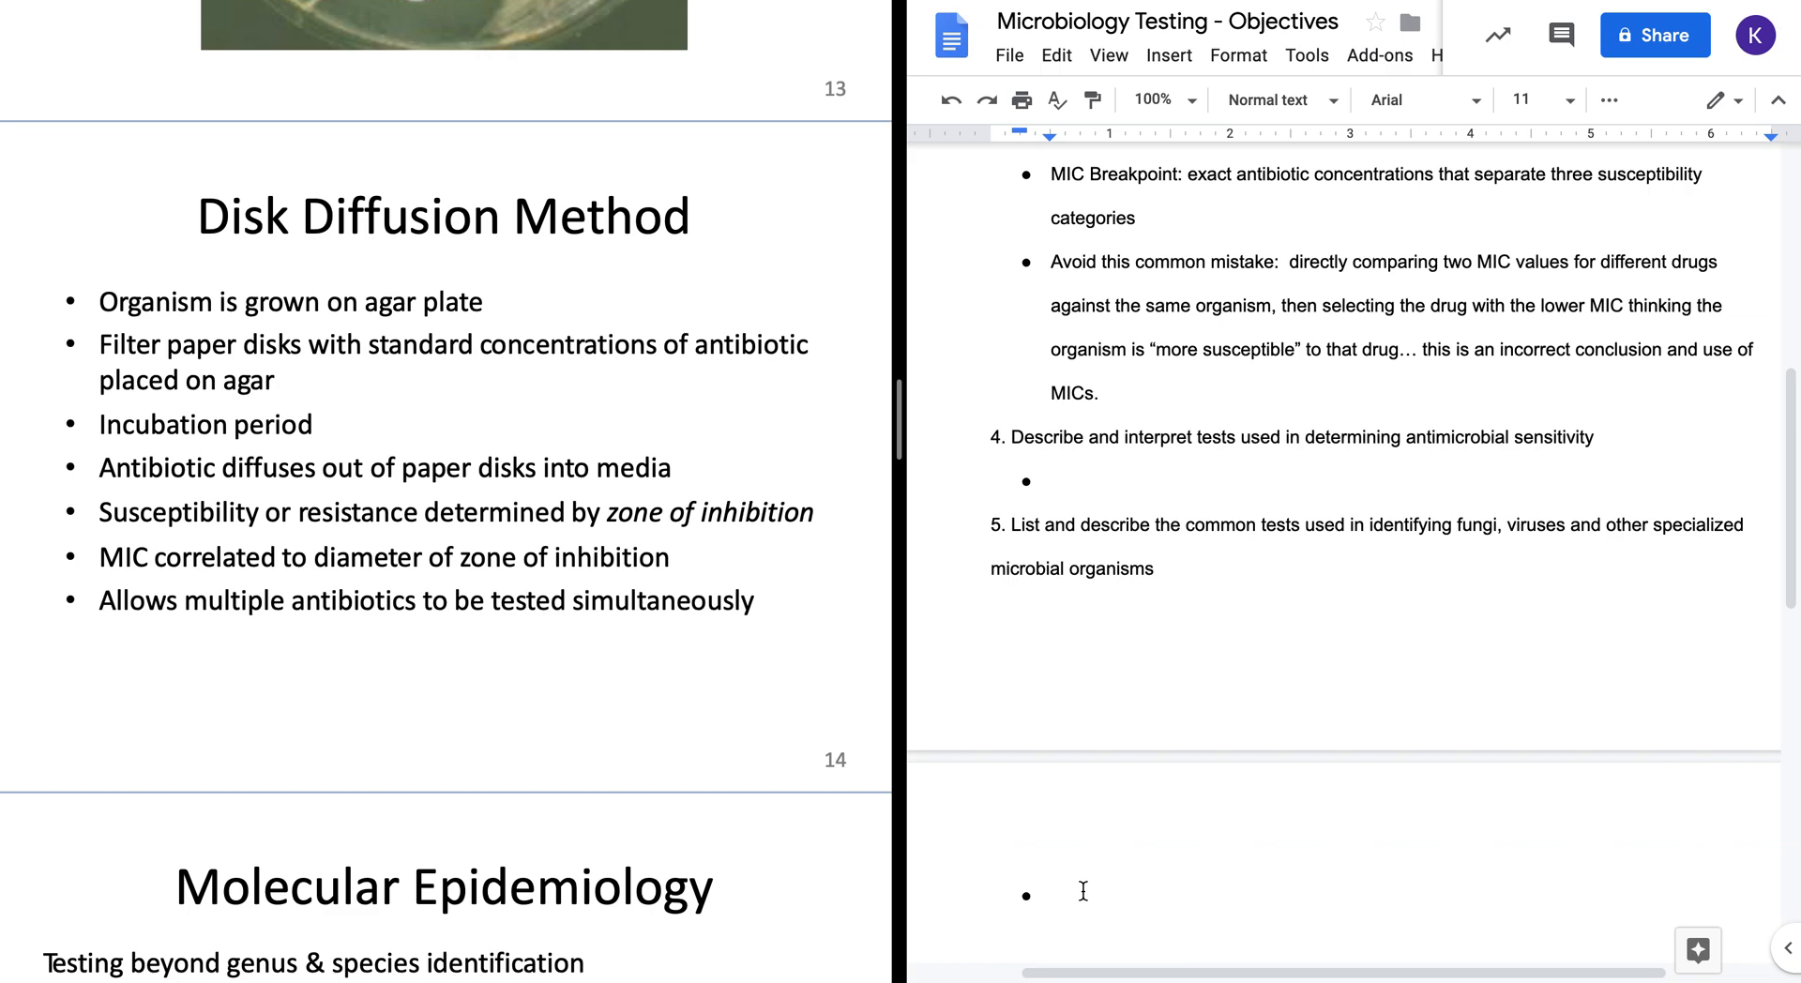
pyautogui.scroll(-3, 1083, 889)
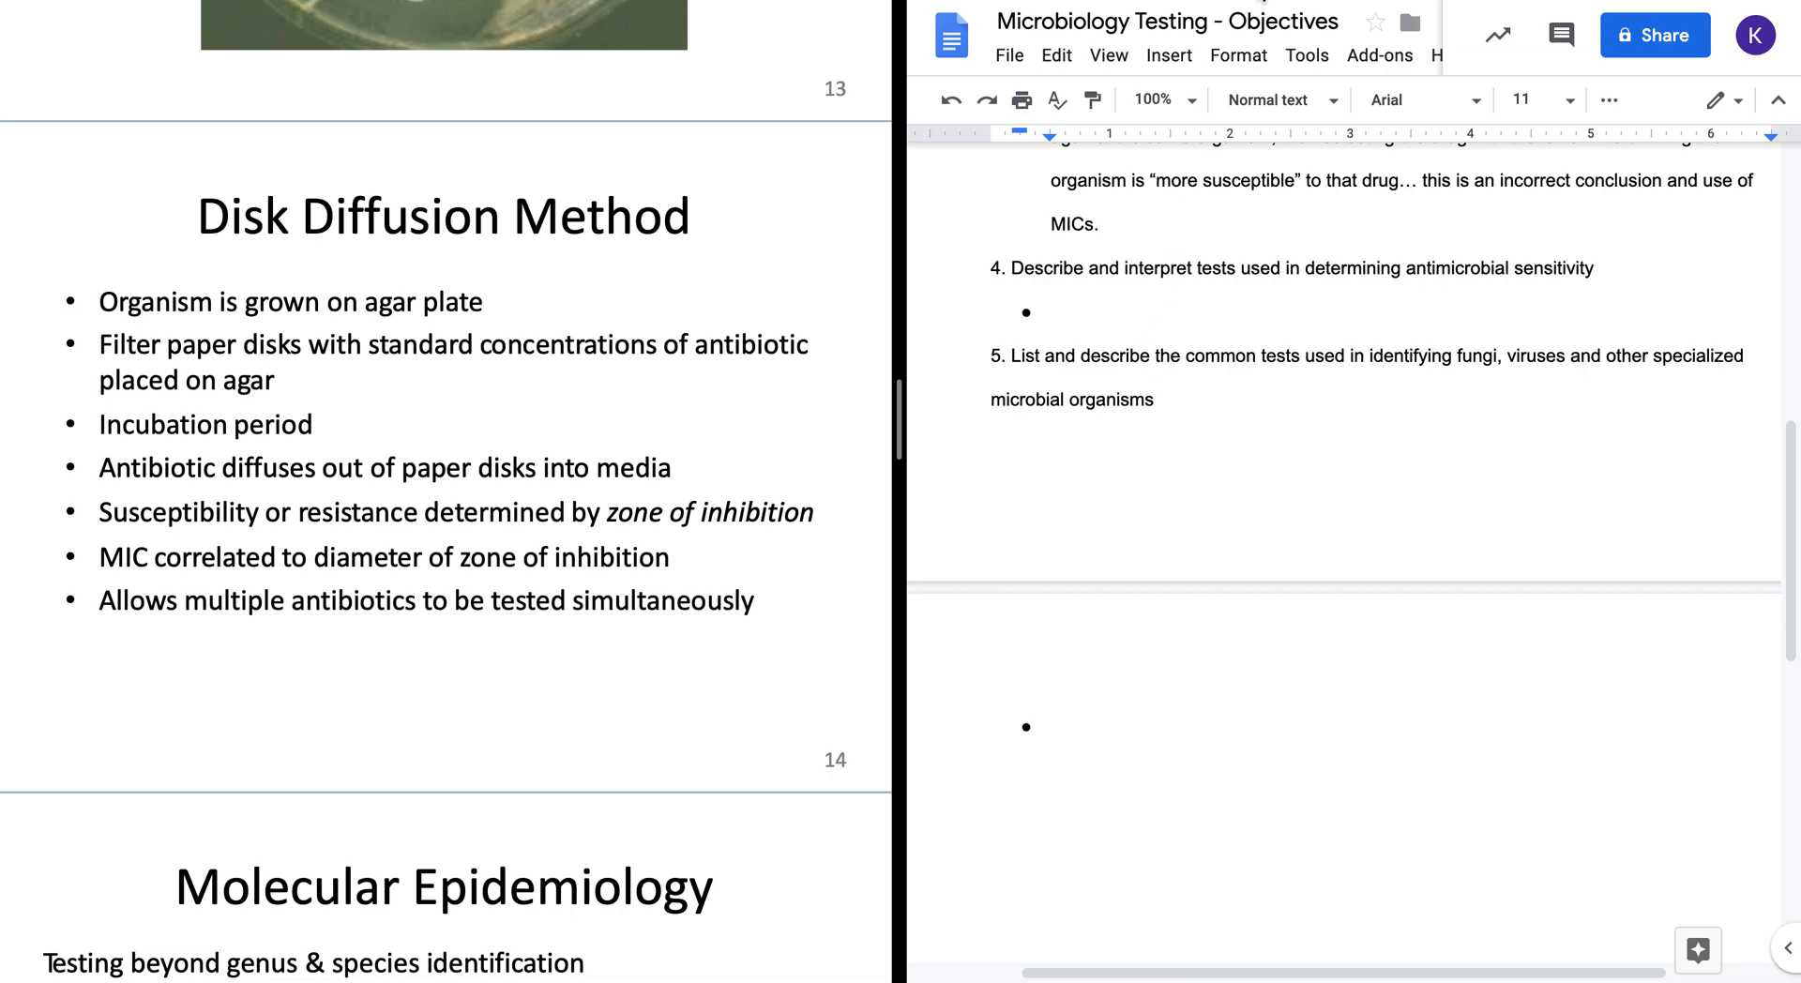
pyautogui.hotkey('ctrl', 'Tab')
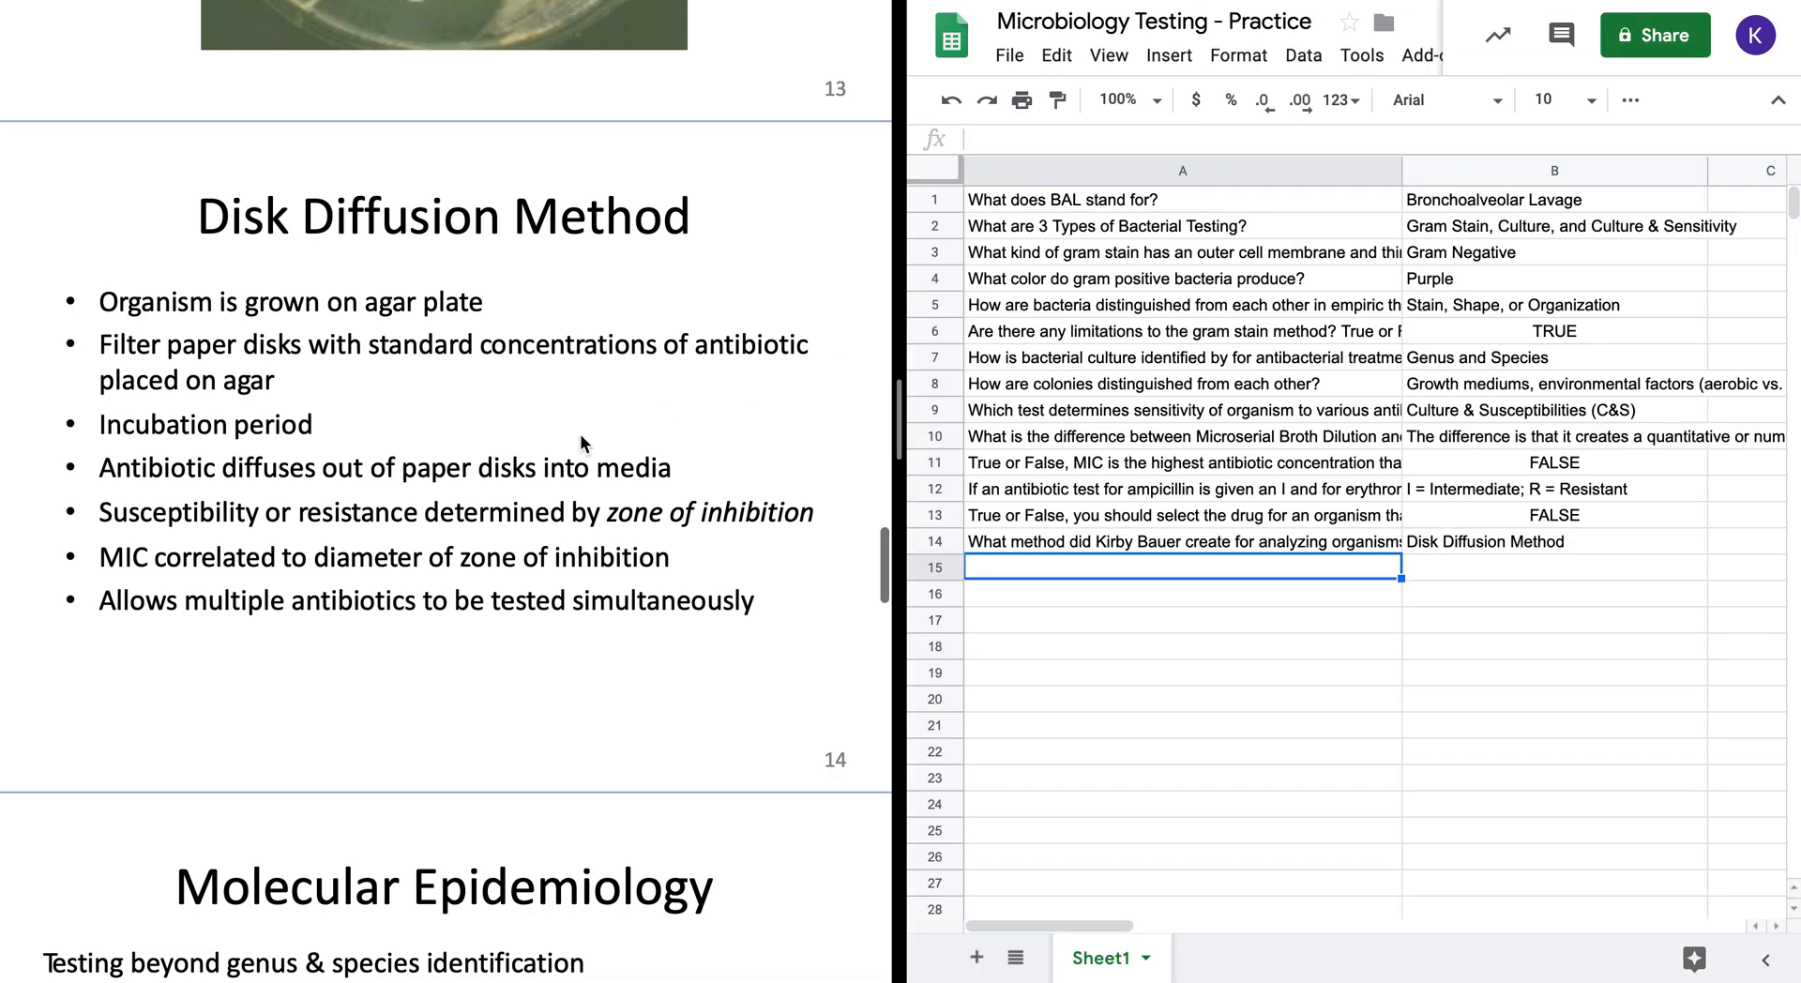
pyautogui.scroll(-1, 579, 443)
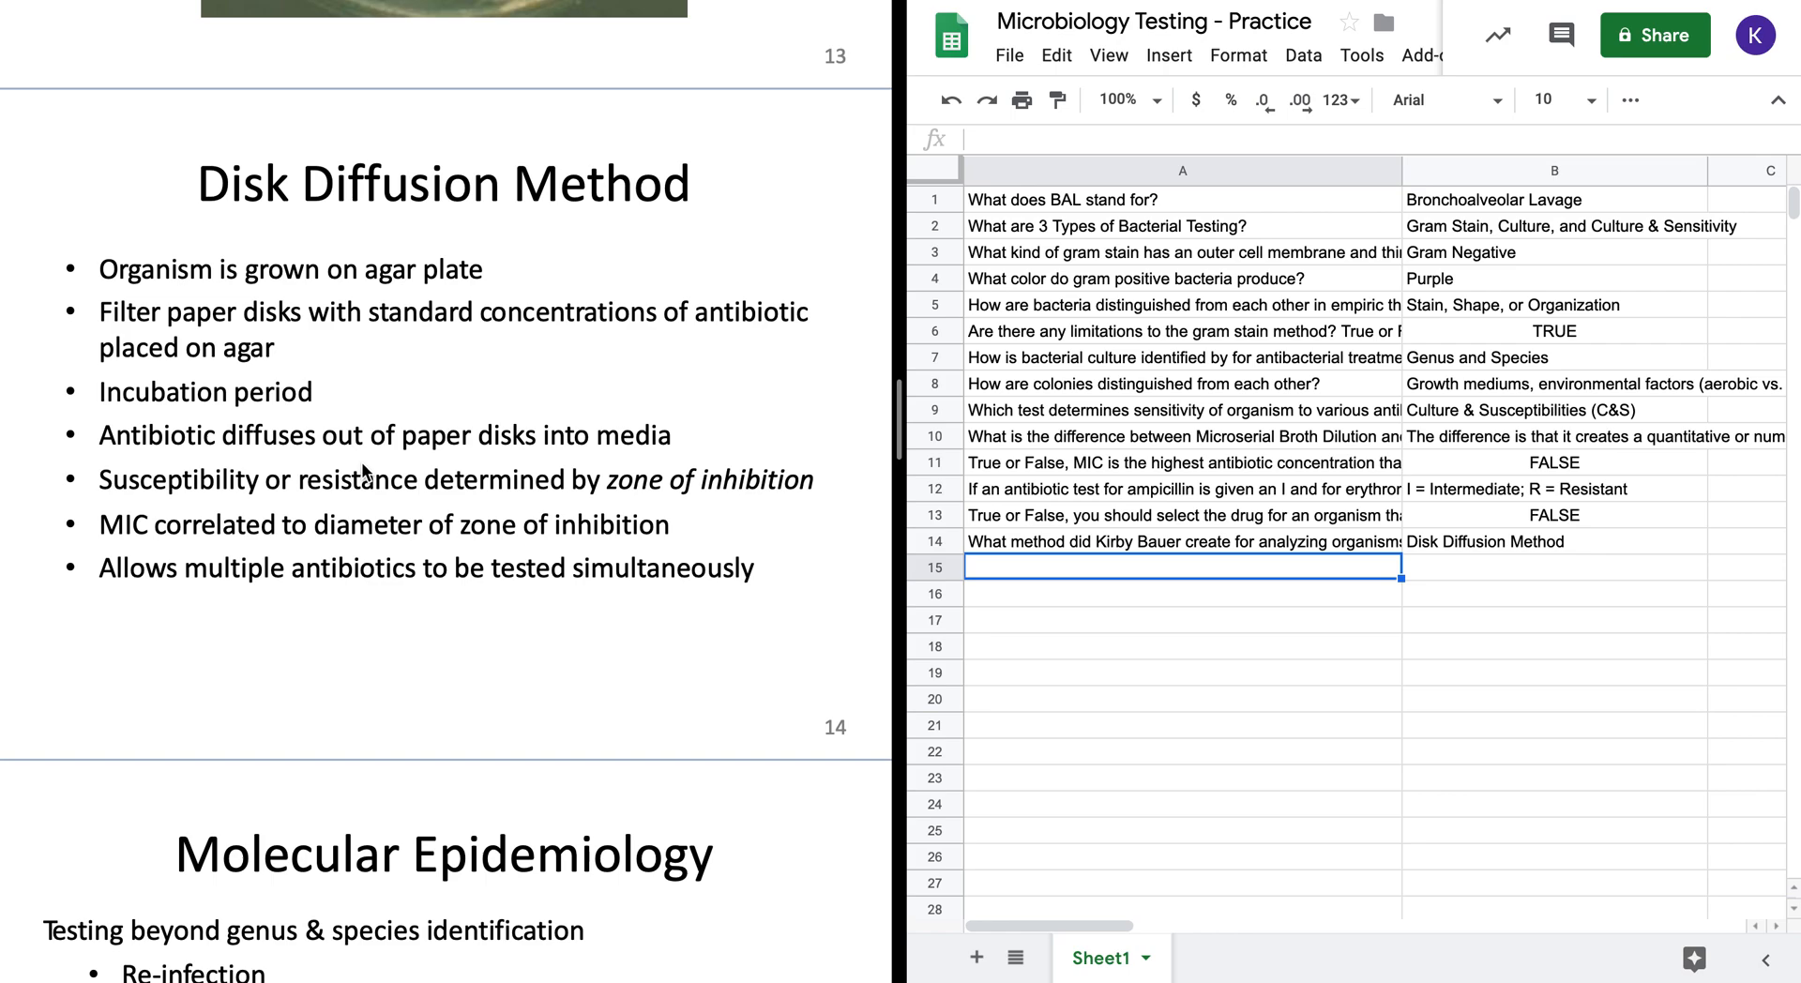
pyautogui.scroll(-1, 364, 470)
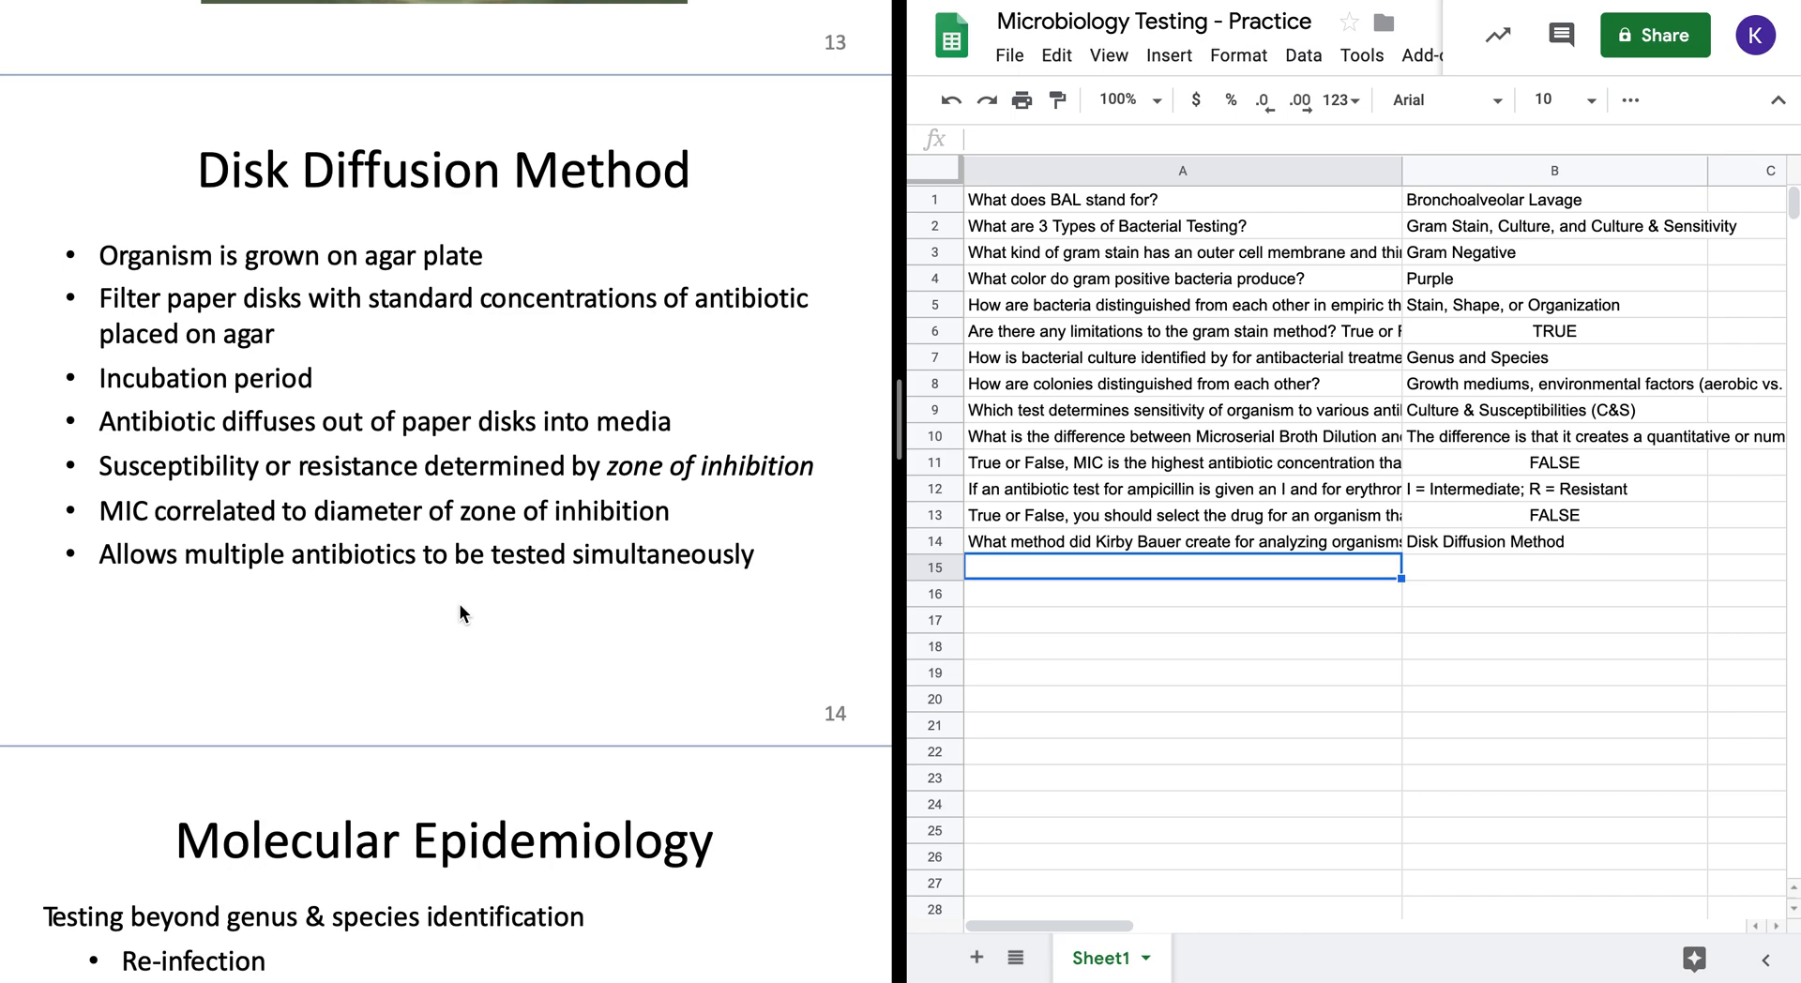
# - Write the question "What is measured in the Disk Diffusion Method?" in cell A15 of the practice sheet
pyautogui.doubleClick(1043, 564)
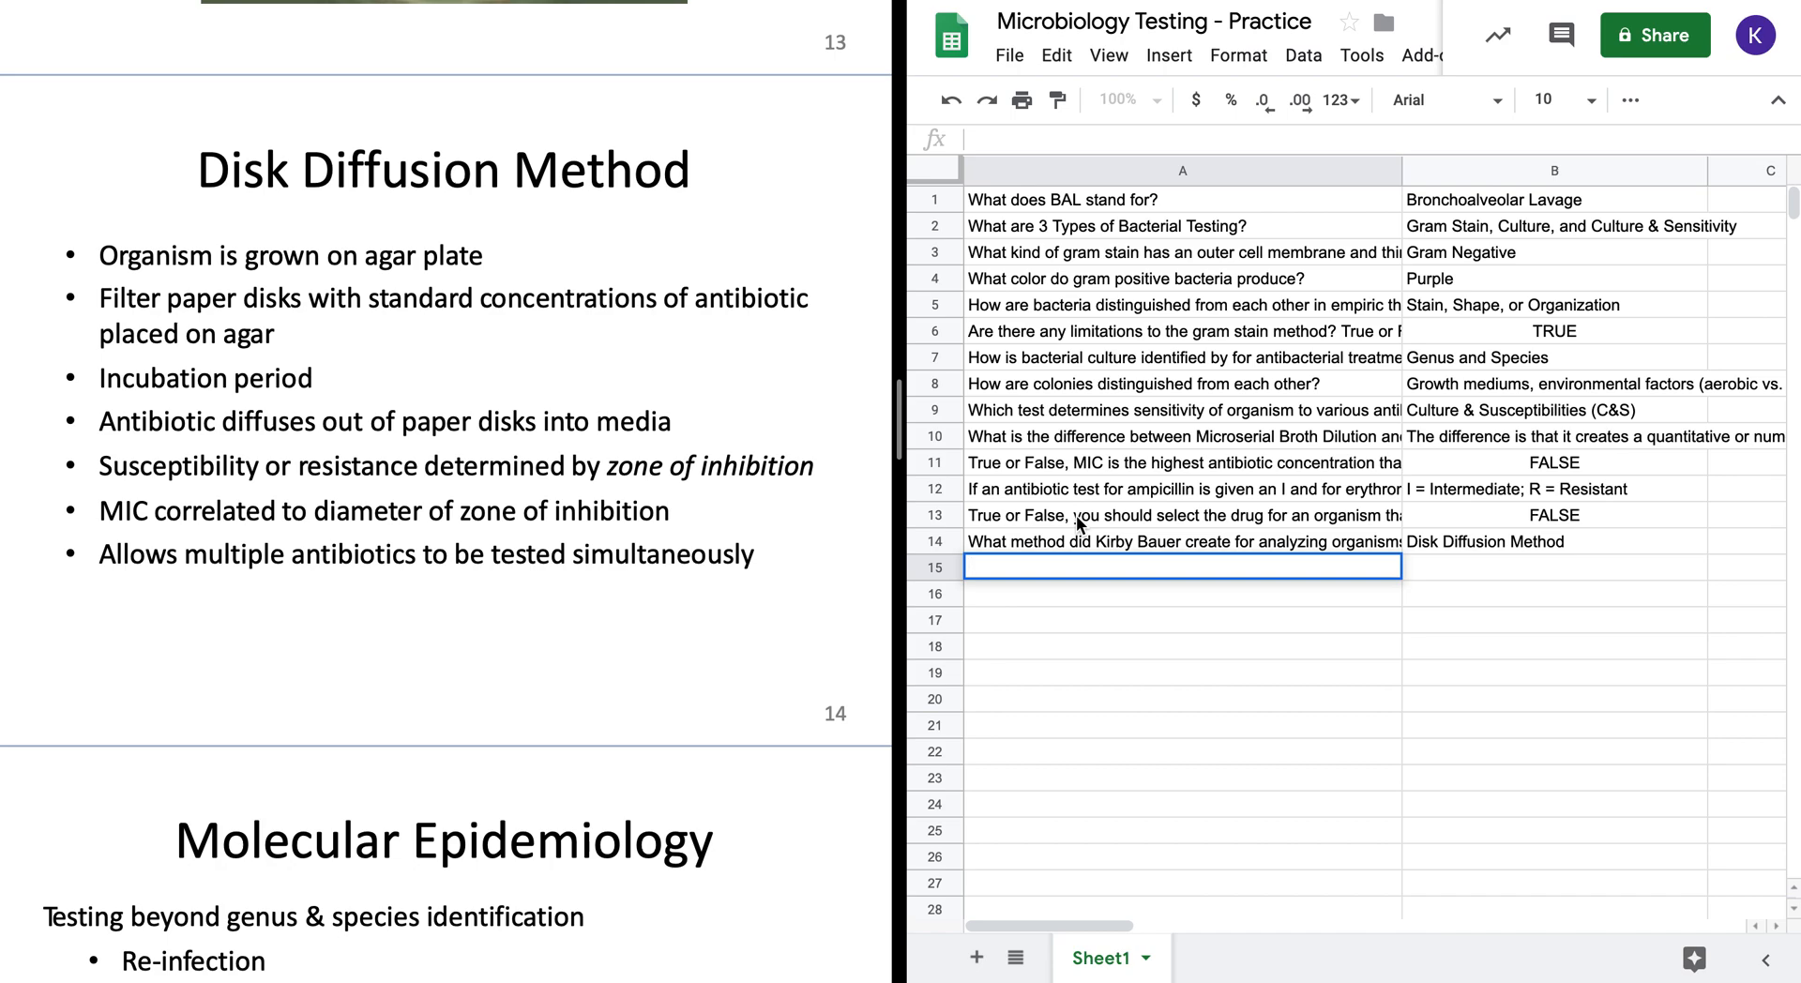
pyautogui.write('What makes')
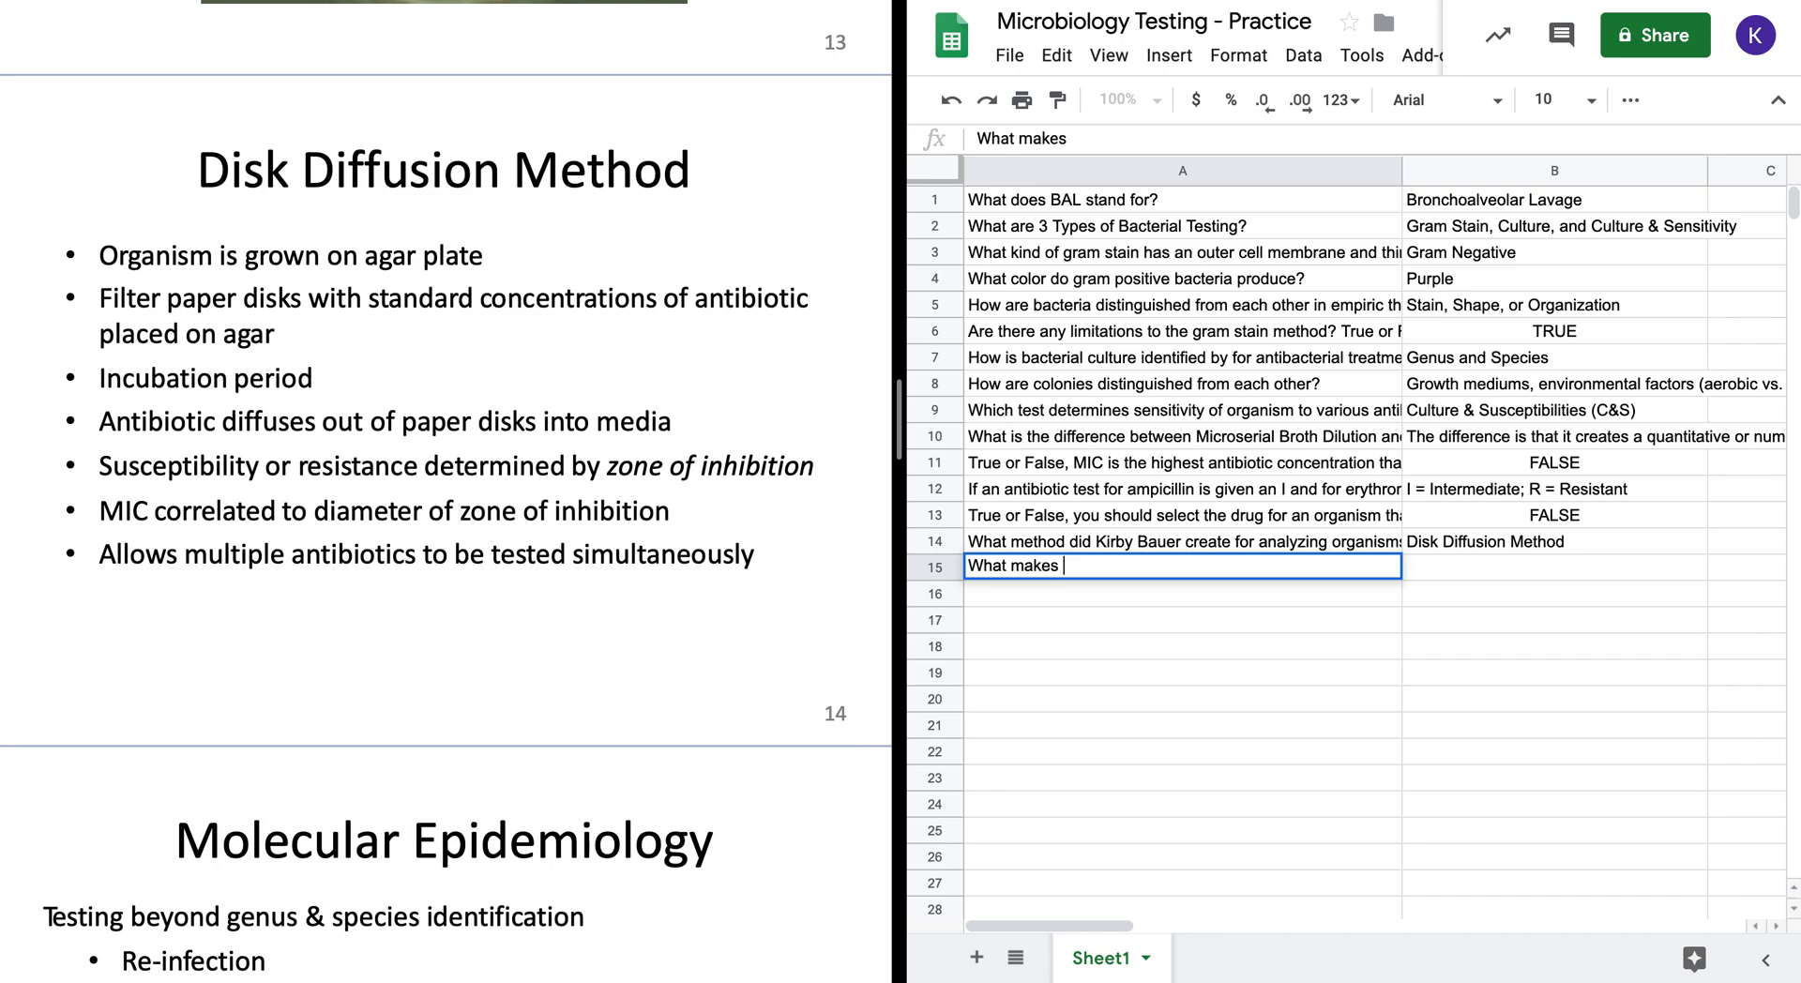
pyautogui.press('BackSpace')
pyautogui.press('BackSpace')
pyautogui.press('BackSpace')
pyautogui.press('BackSpace')
pyautogui.press('BackSpace')
pyautogui.write('is ')
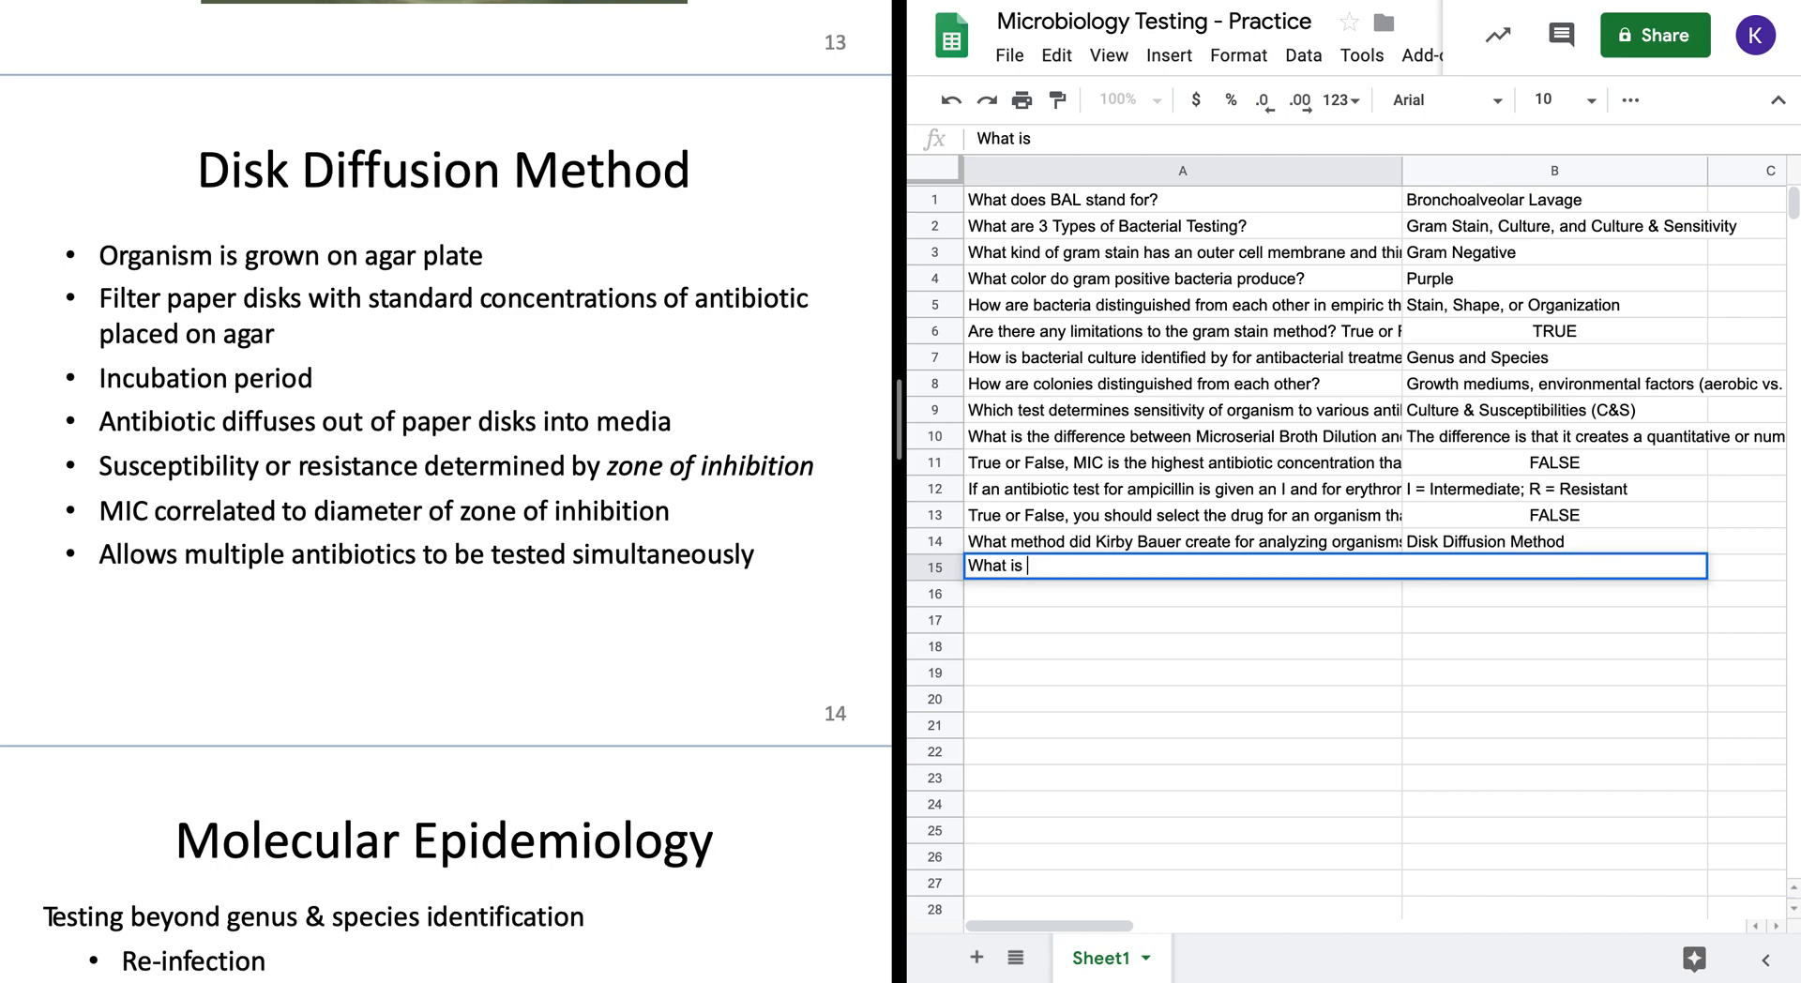
pyautogui.write('measured ')
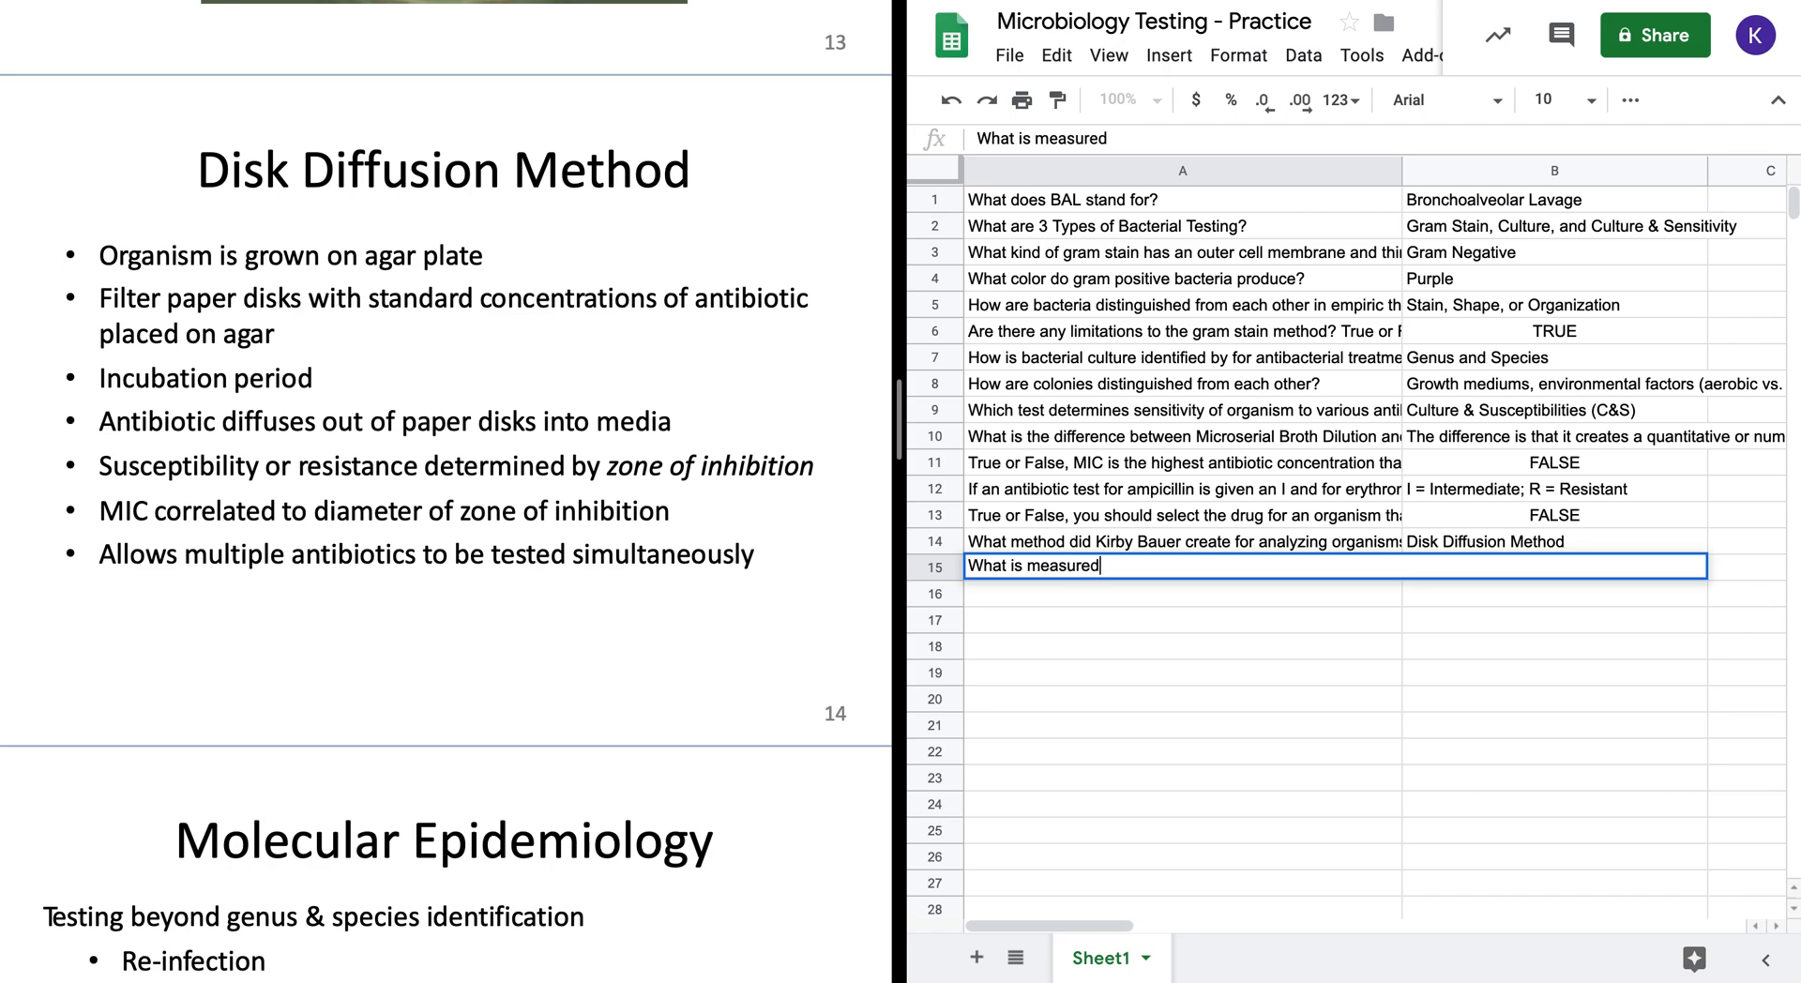
pyautogui.write('in teh')
pyautogui.press('BackSpace')
pyautogui.press('BackSpace')
pyautogui.press('BackSpace')
pyautogui.write('he Disk Dif')
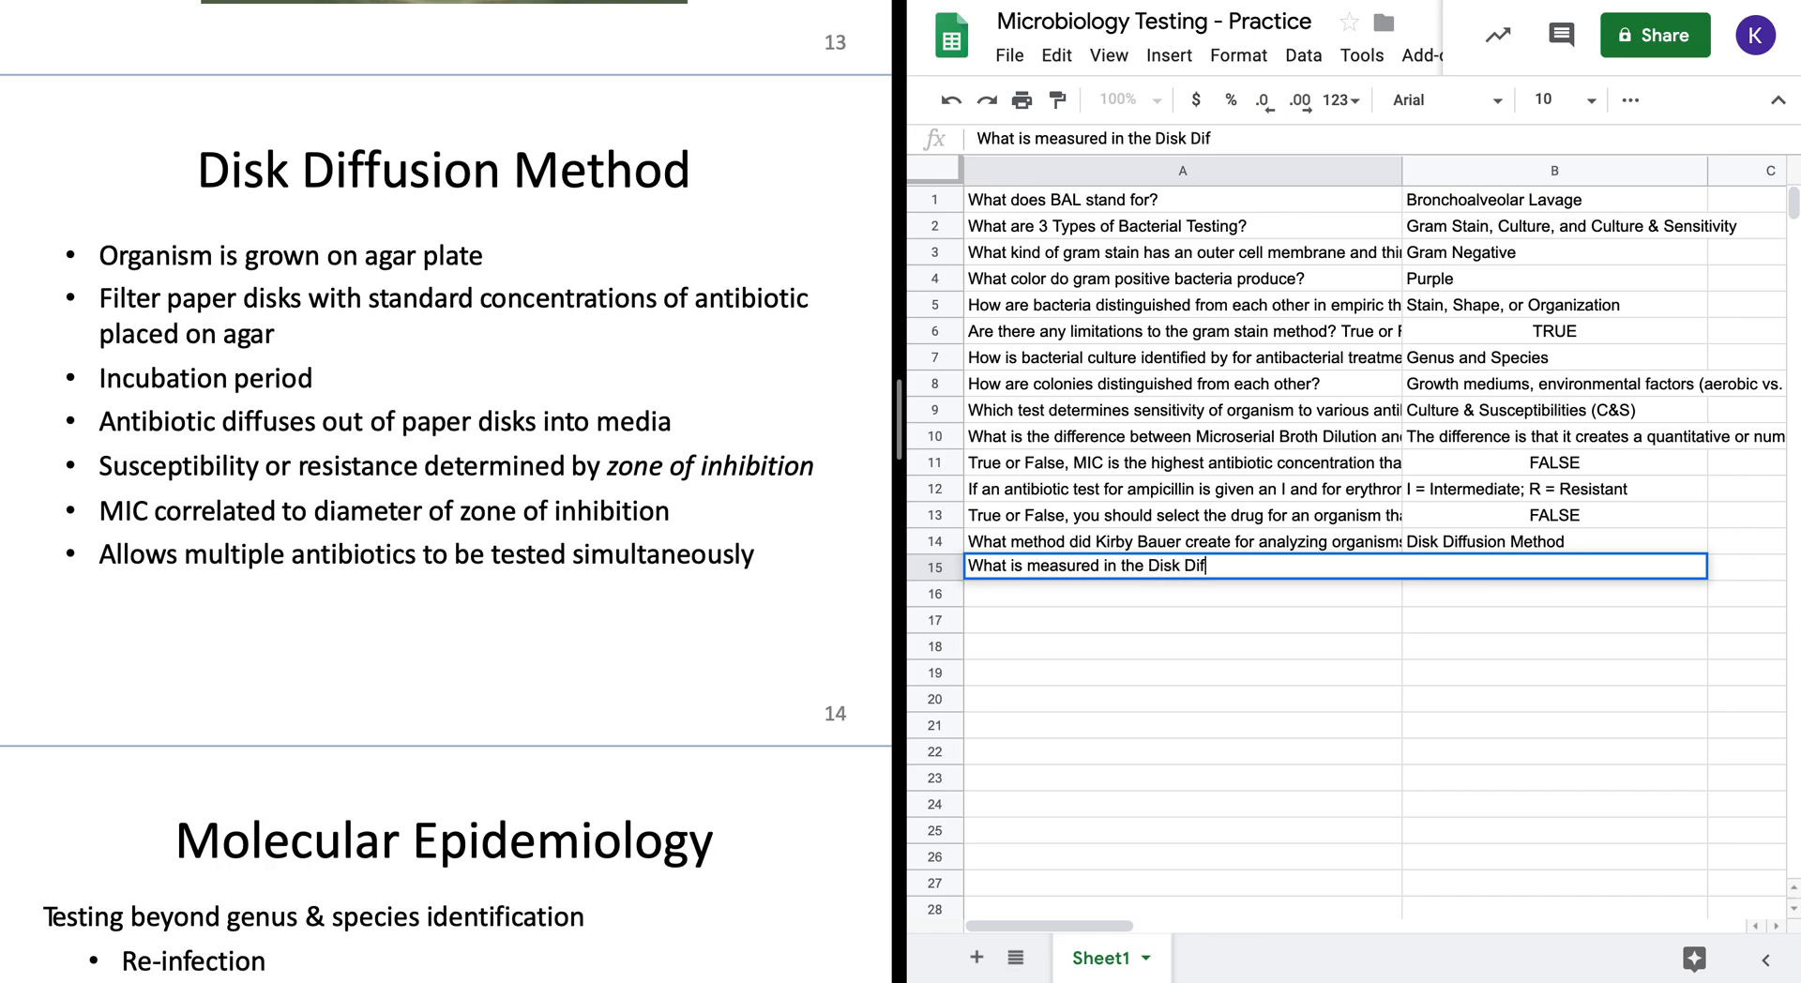
pyautogui.write('fusion Method?')
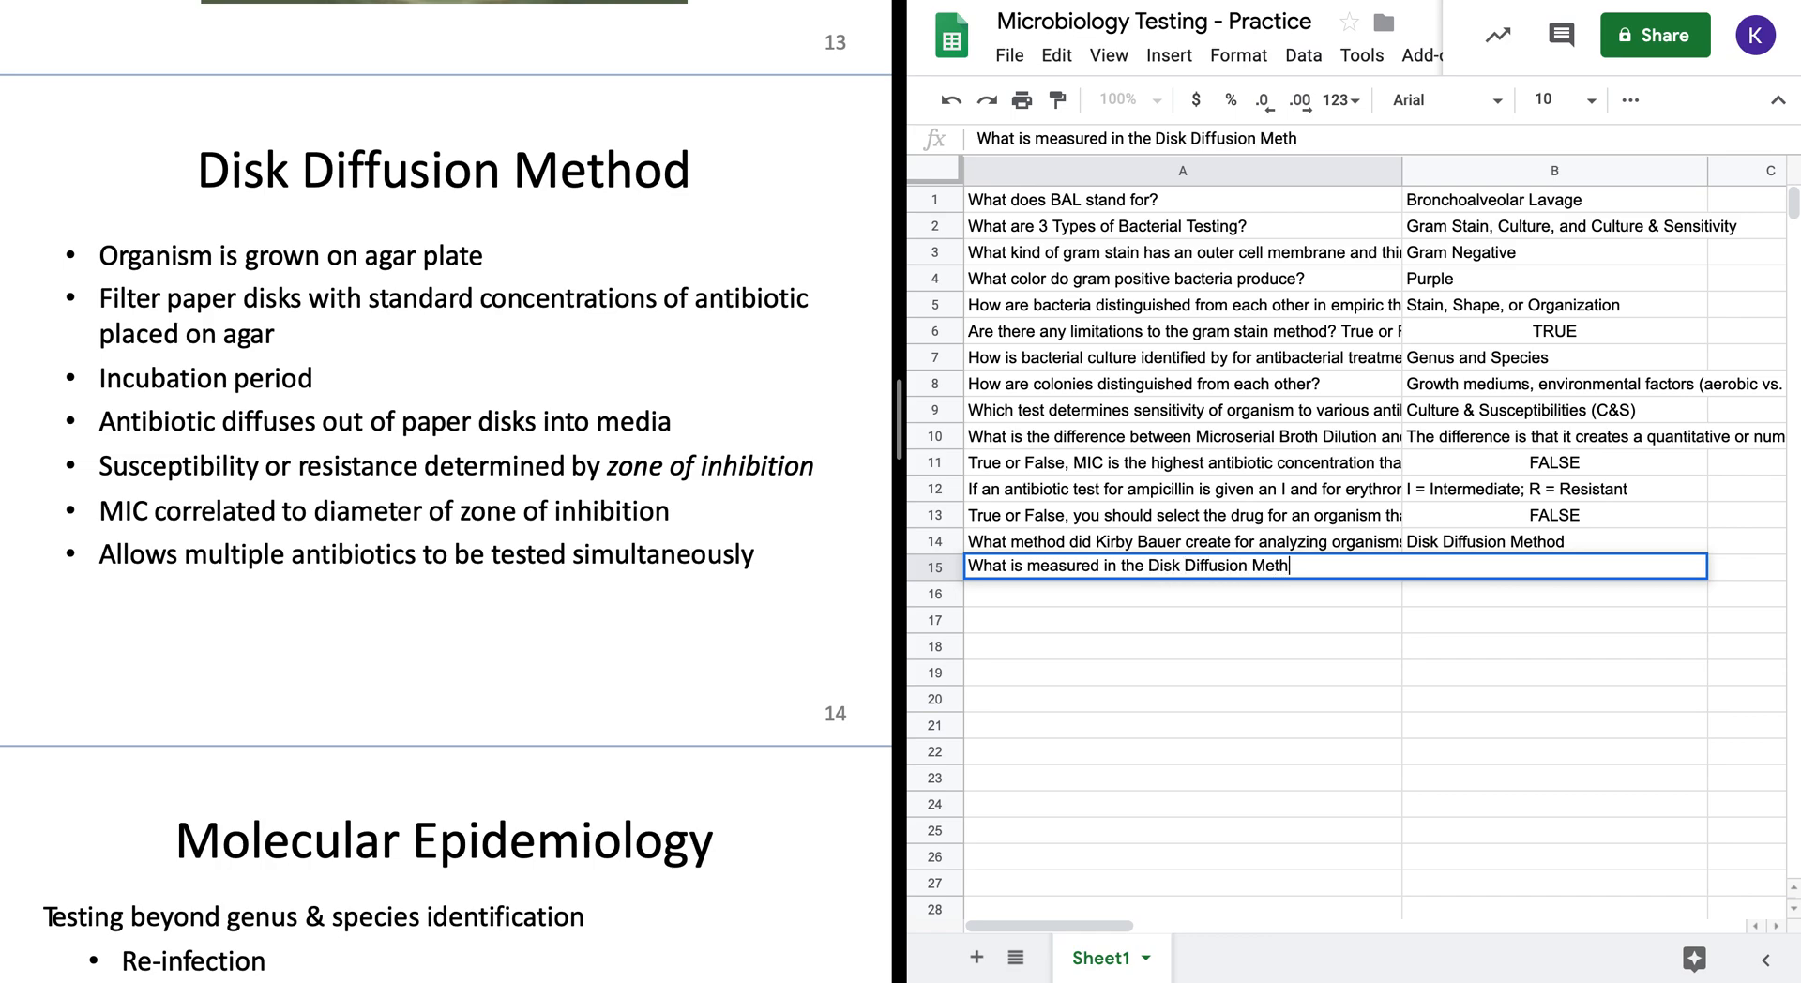
pyautogui.press('Return')
# - Enter the answer "Zone of inhibition" in cell B15
pyautogui.press('Up')
pyautogui.press('Right')
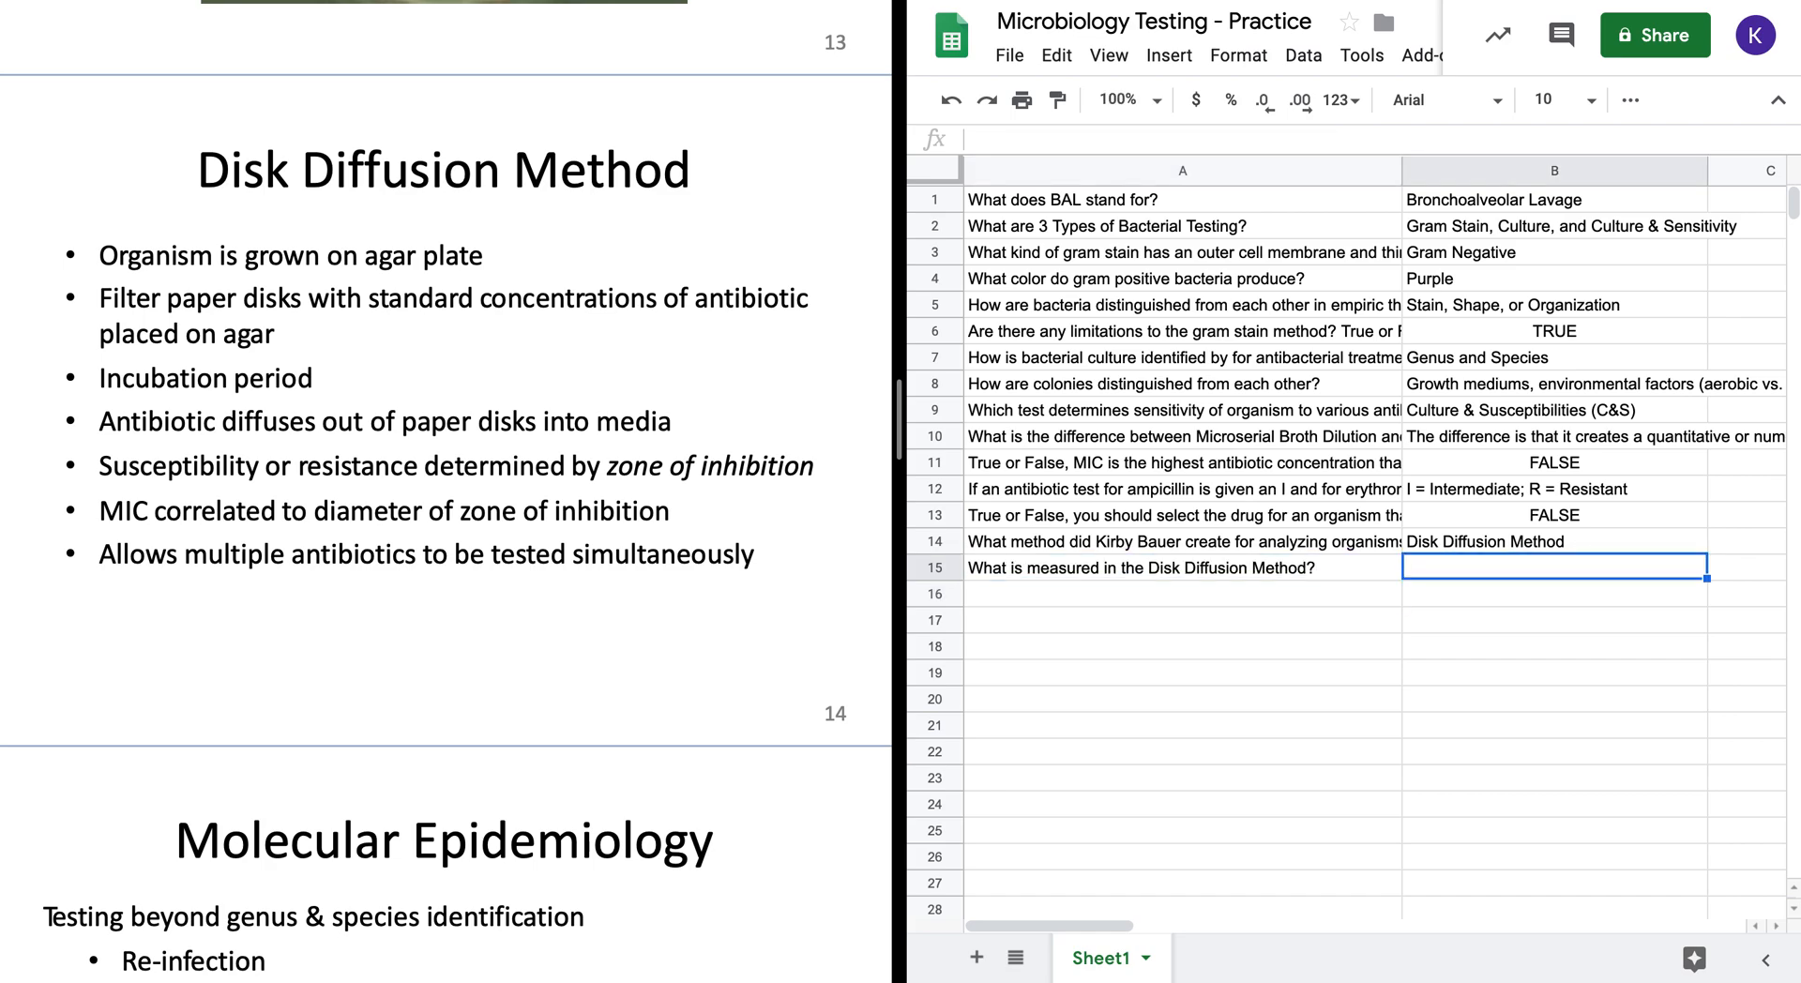
pyautogui.write('Zone of ')
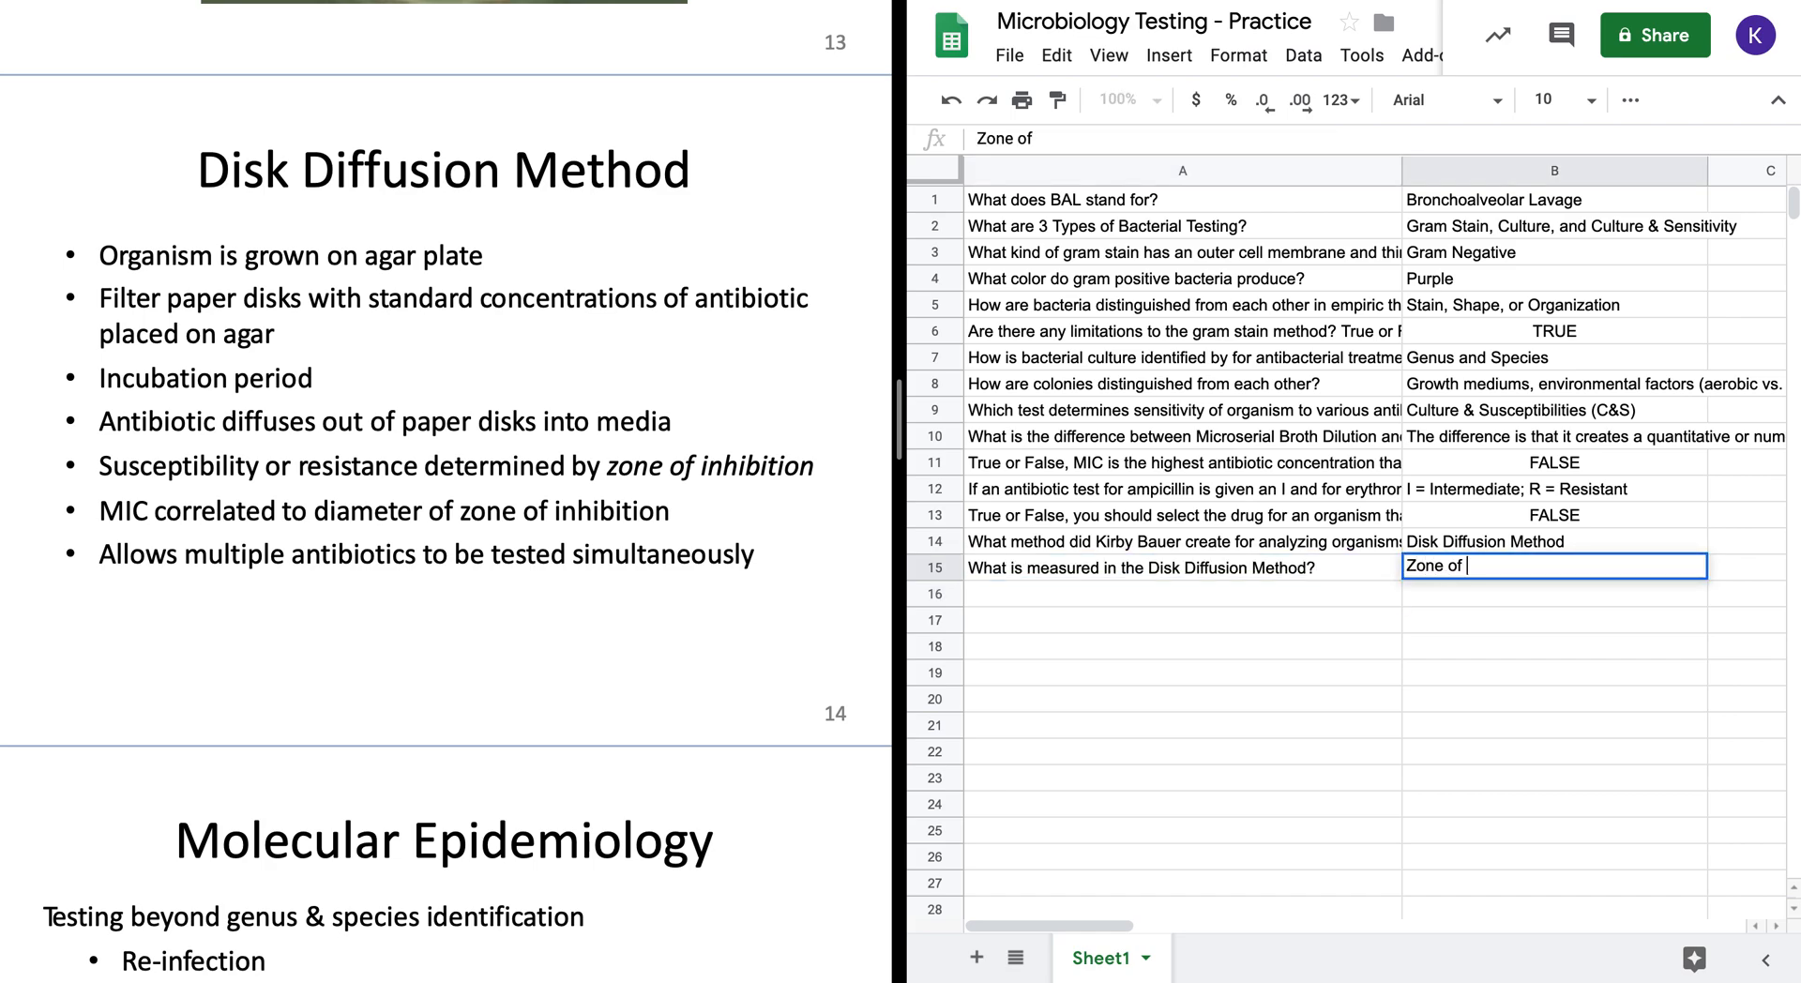
pyautogui.write('inhibition')
pyautogui.press('Return')
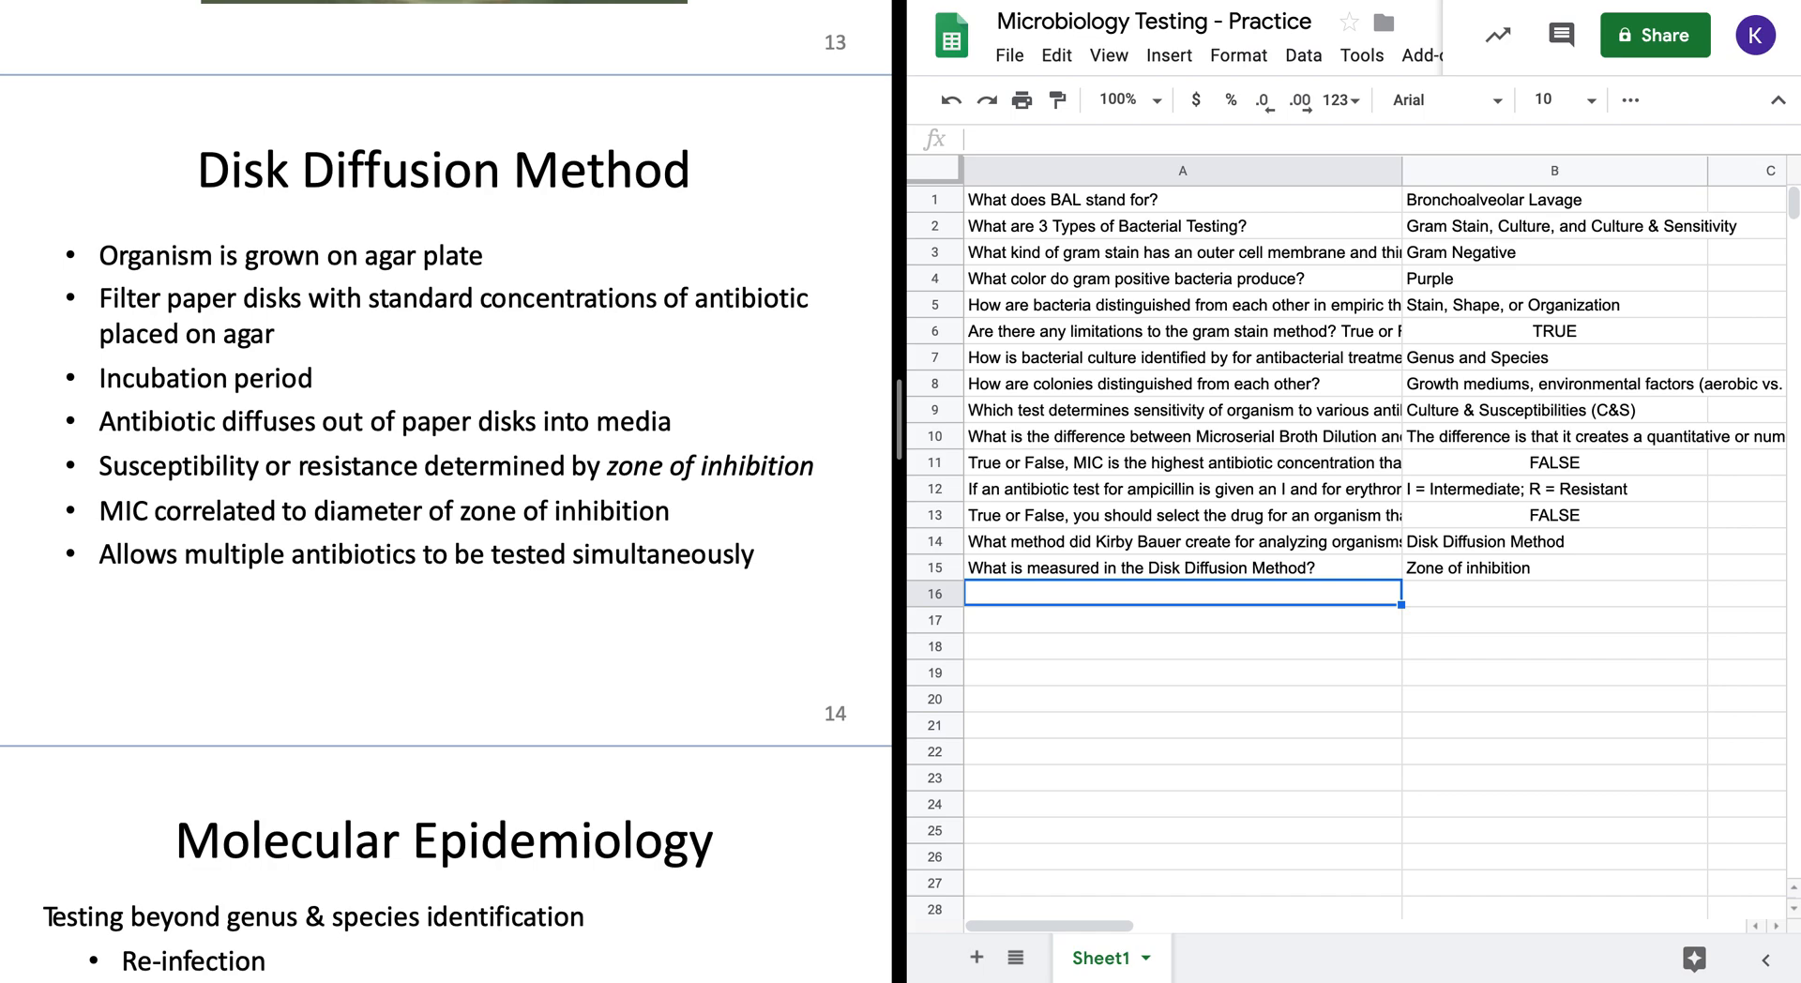
# - Write "True or False, the Disk Diffusion Method allows multiple antibiotics to be tested simultaneously" in cell A16, reusing the wording of the slide's last bullet
pyautogui.write('Tru')
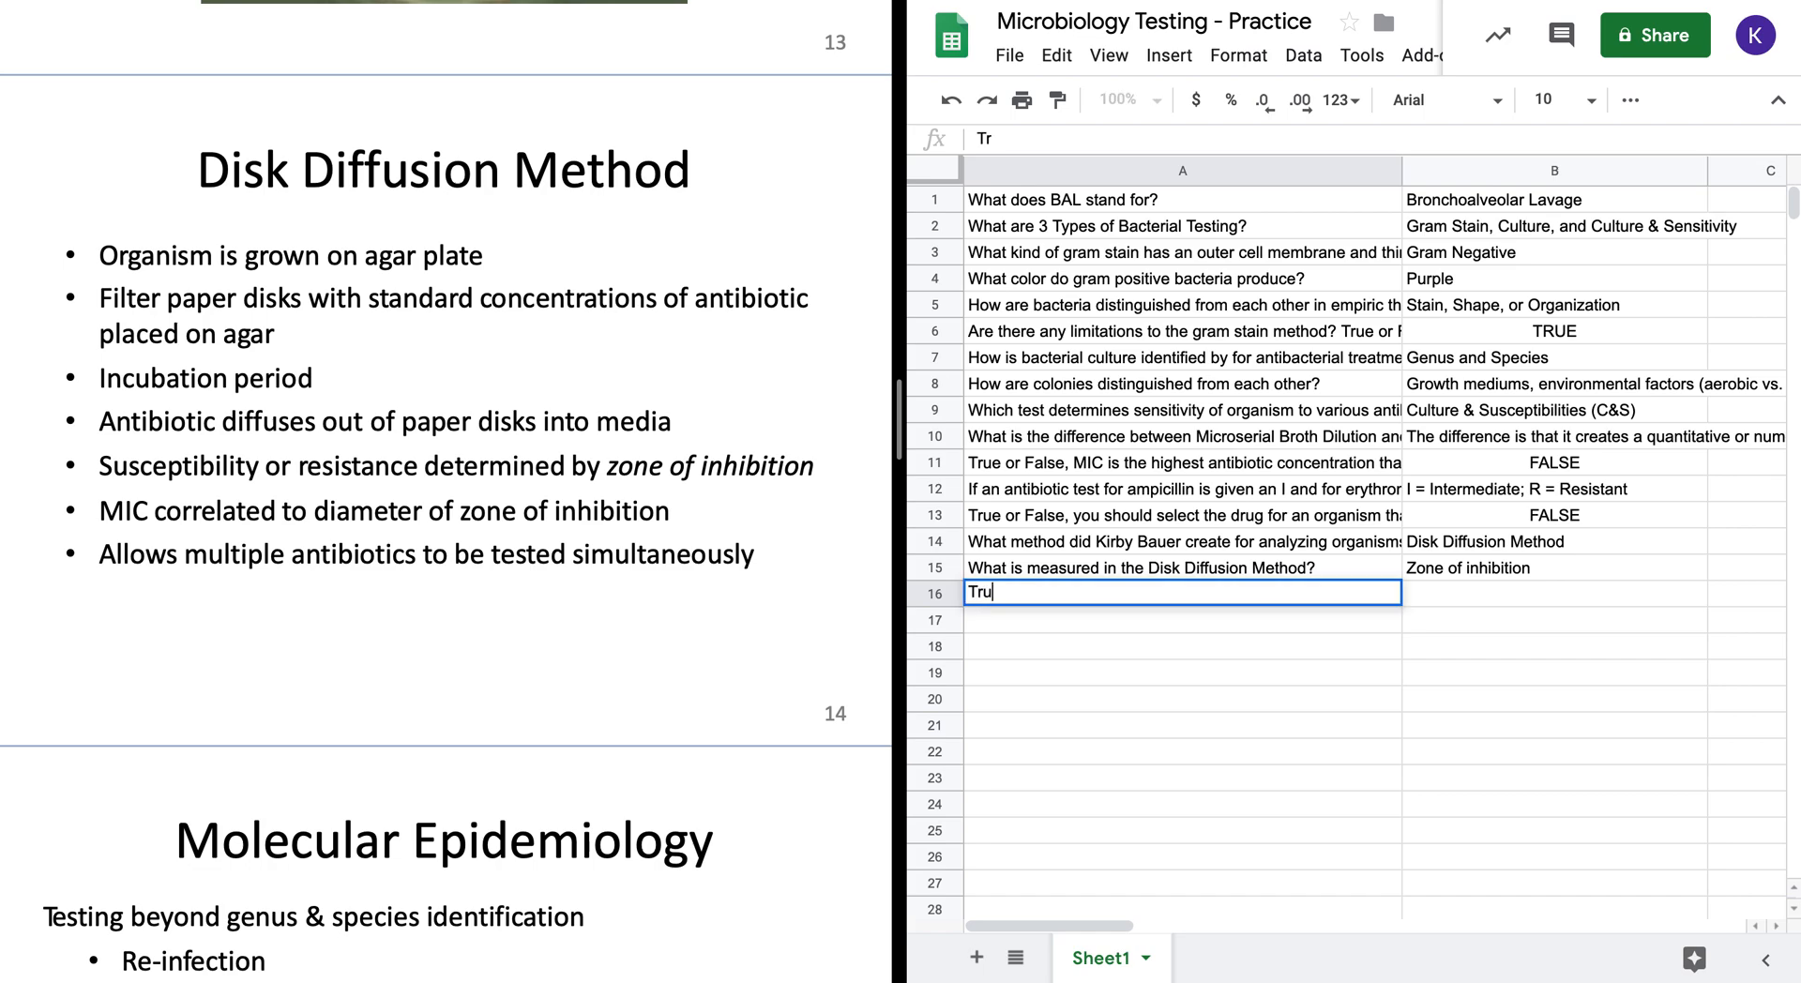
pyautogui.write('e or False, the D')
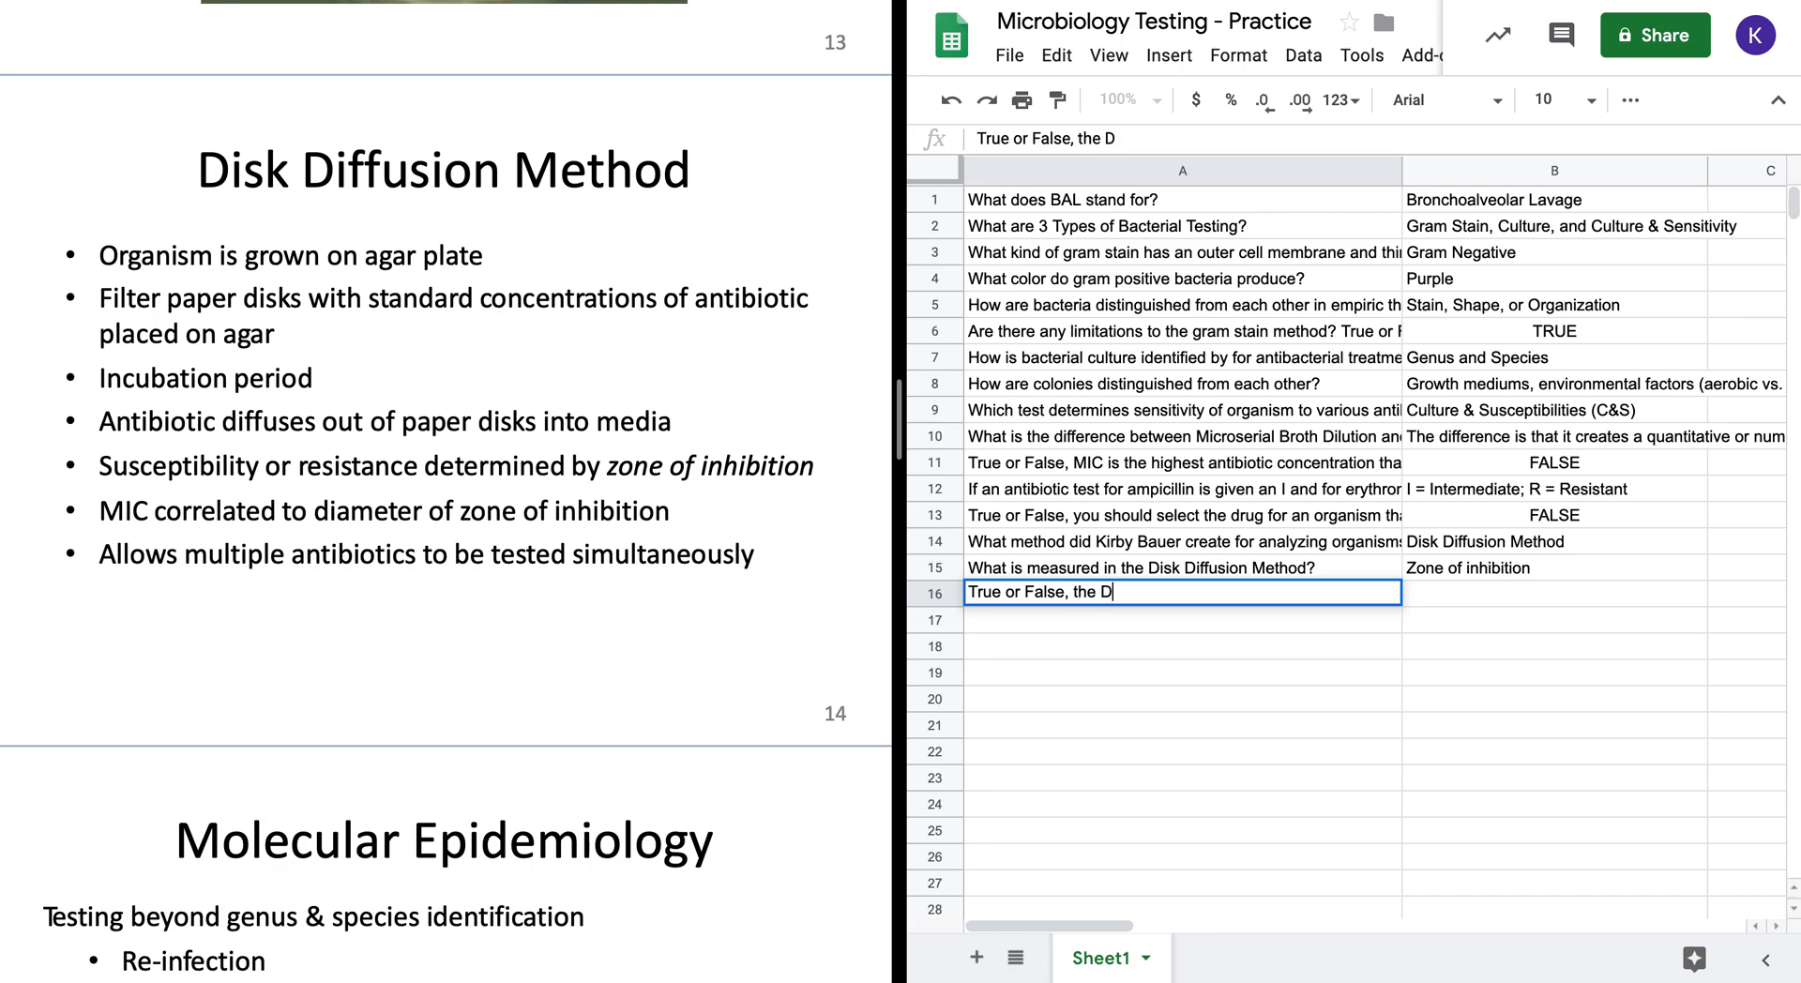
pyautogui.write('isk Diffue')
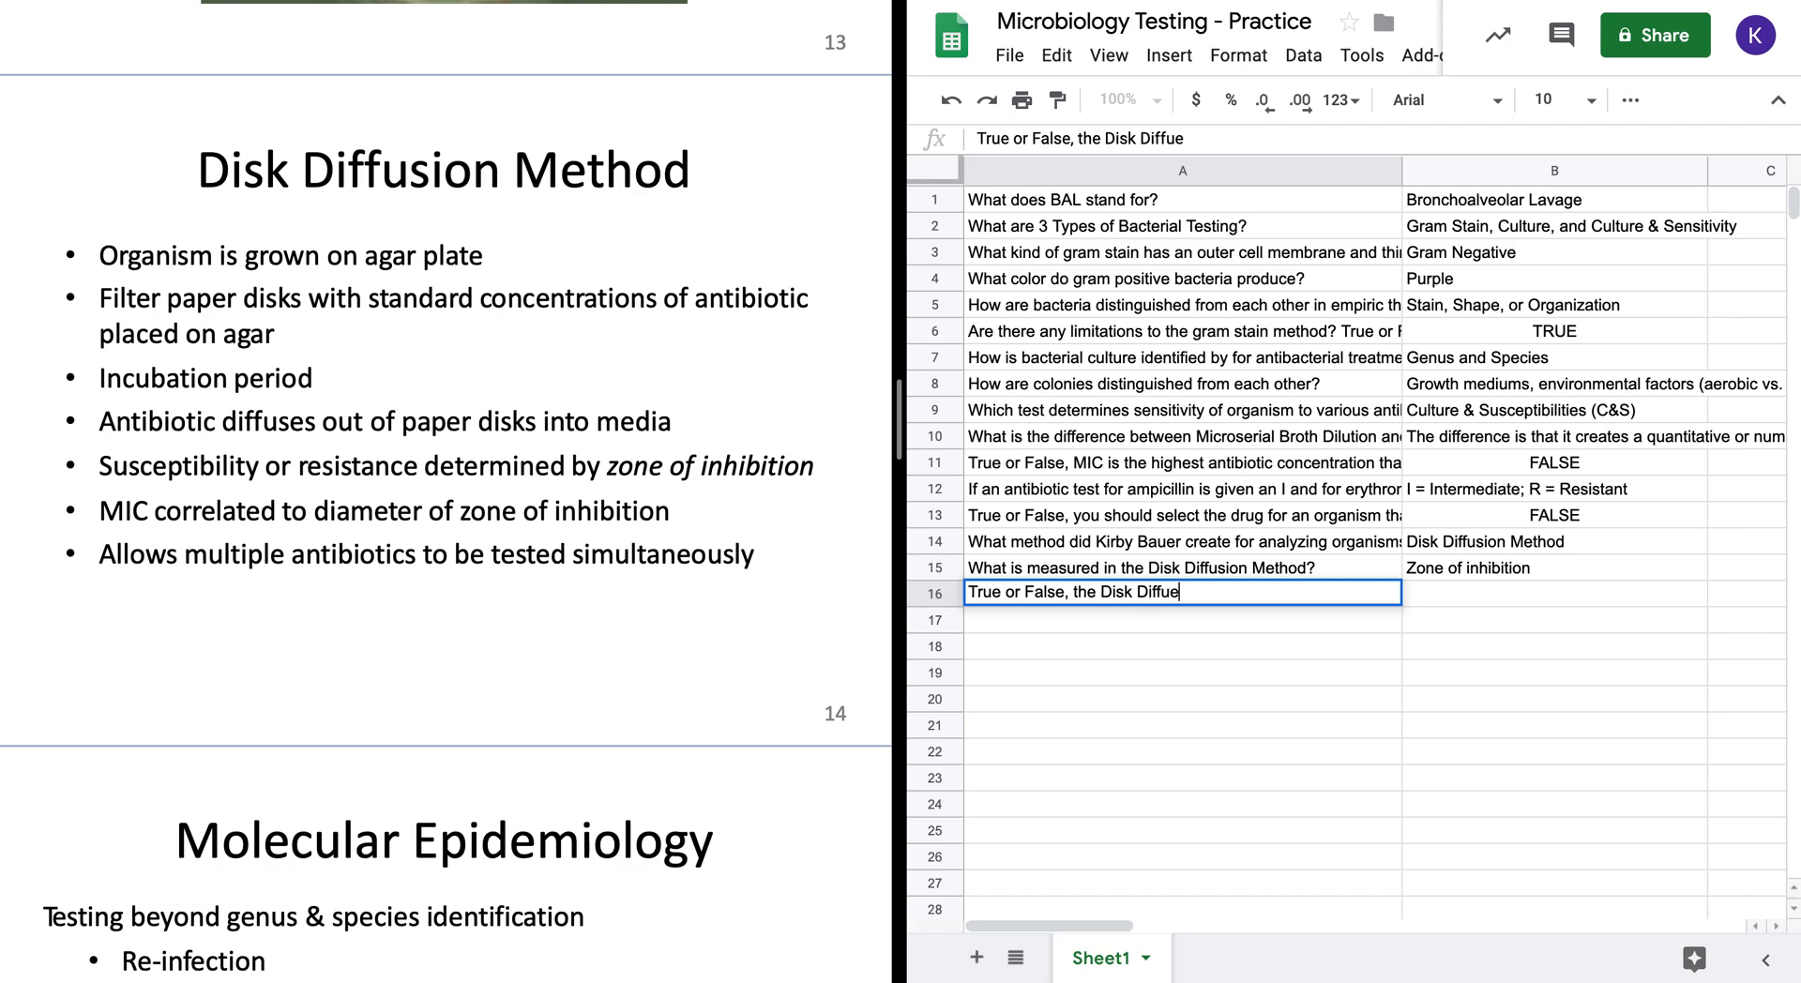
pyautogui.write('si')
pyautogui.press('BackSpace')
pyautogui.press('BackSpace')
pyautogui.press('BackSpace')
pyautogui.write('sion Method al')
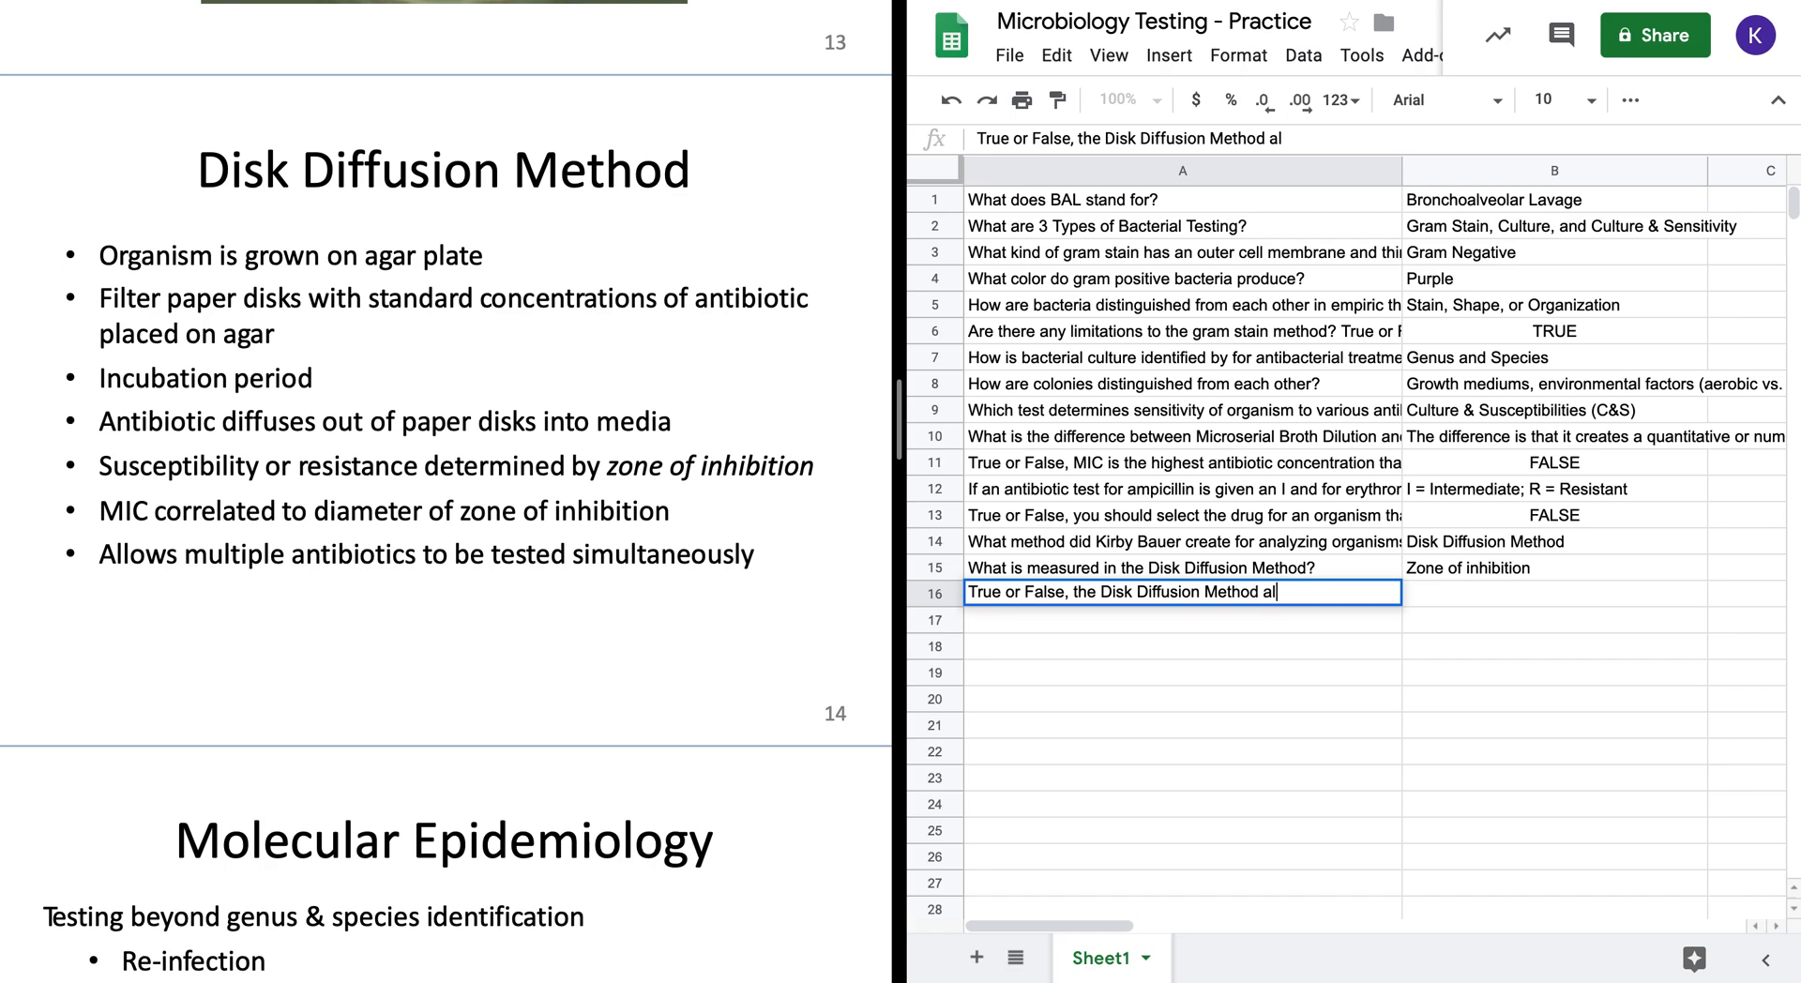
pyautogui.write('lows')
pyautogui.moveTo(197, 554); pyautogui.dragTo(791, 559)
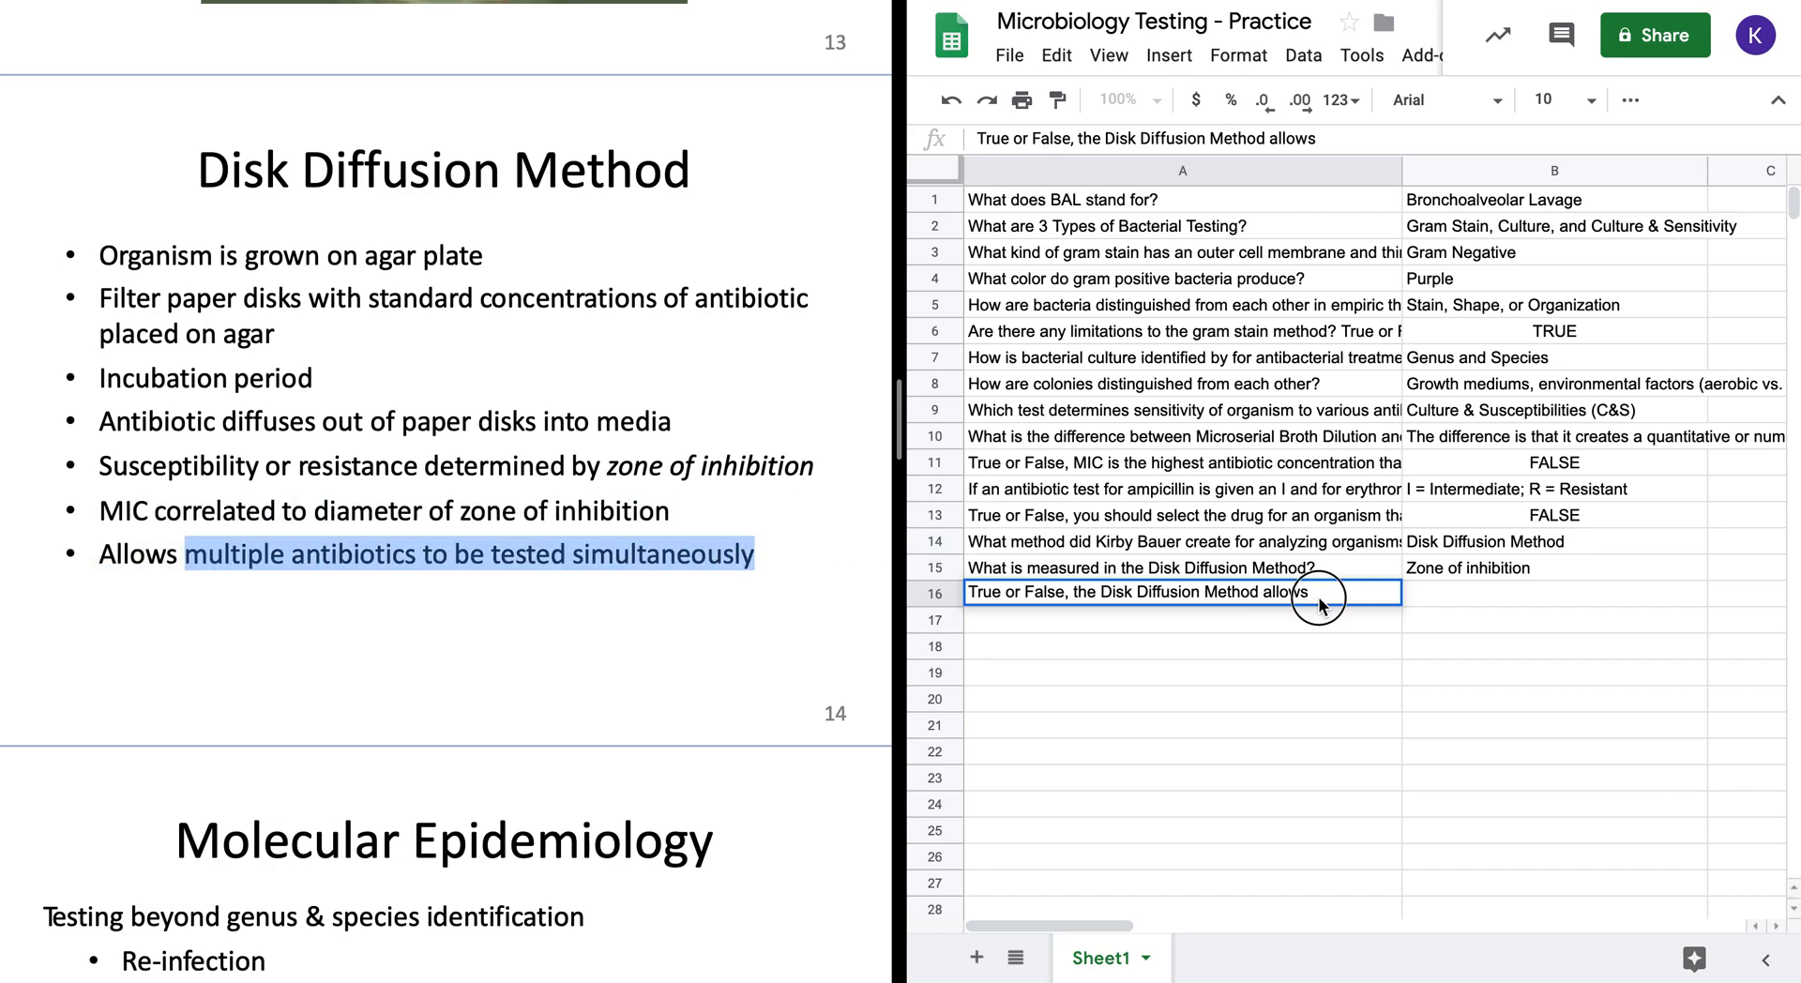
pyautogui.write('multiple antibiotics to be tested simultaneously')
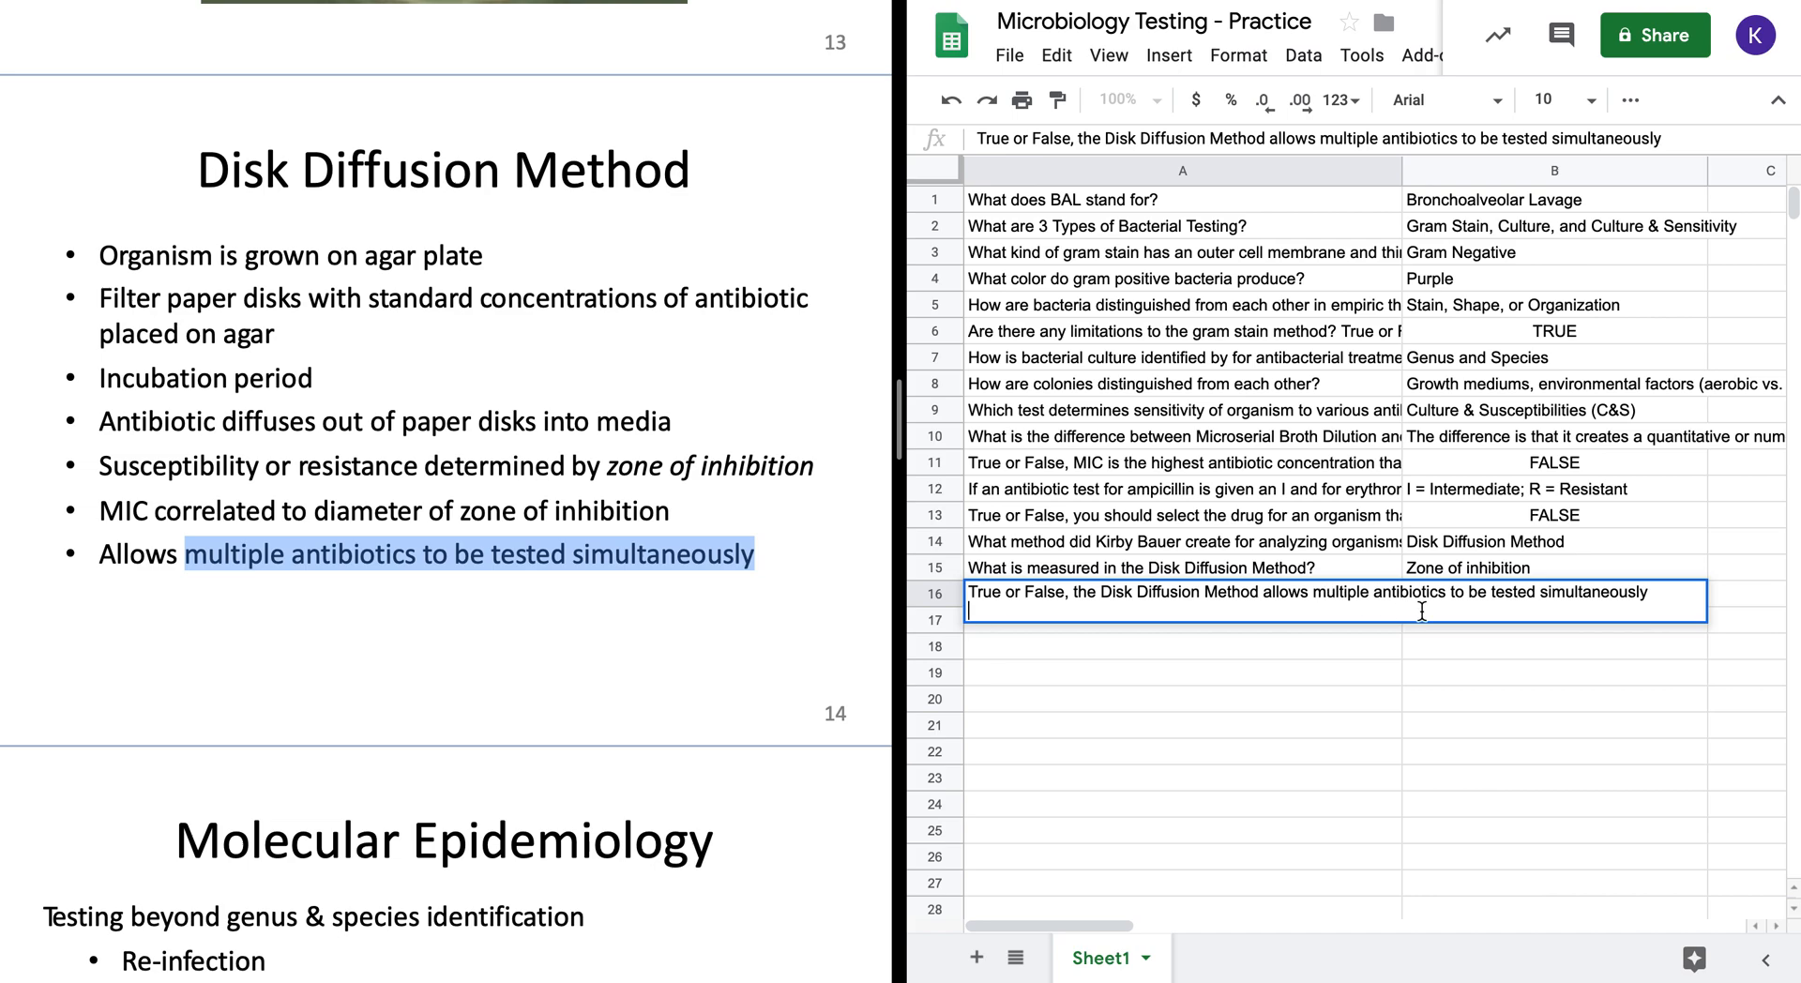
pyautogui.press('Return')
# - Remove the extra line break at the end of the question in cell A16 and add a closing period
pyautogui.press('Up')
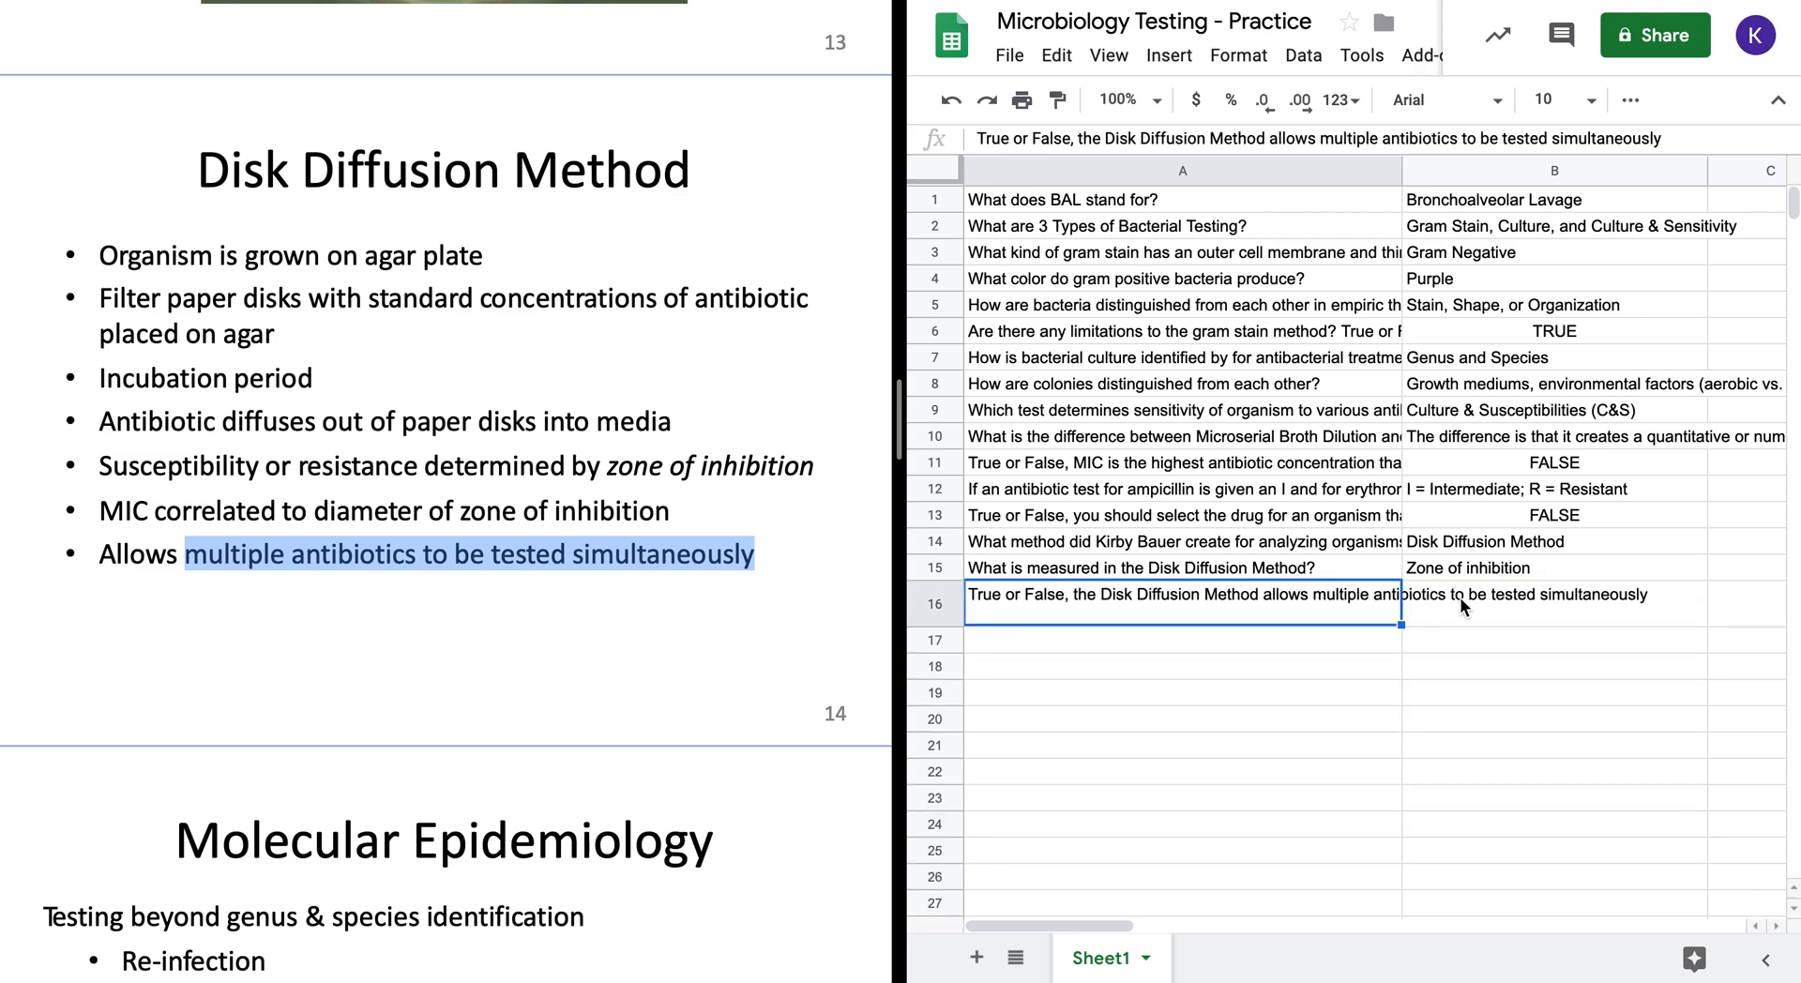
pyautogui.doubleClick(1321, 597)
pyautogui.press('BackSpace')
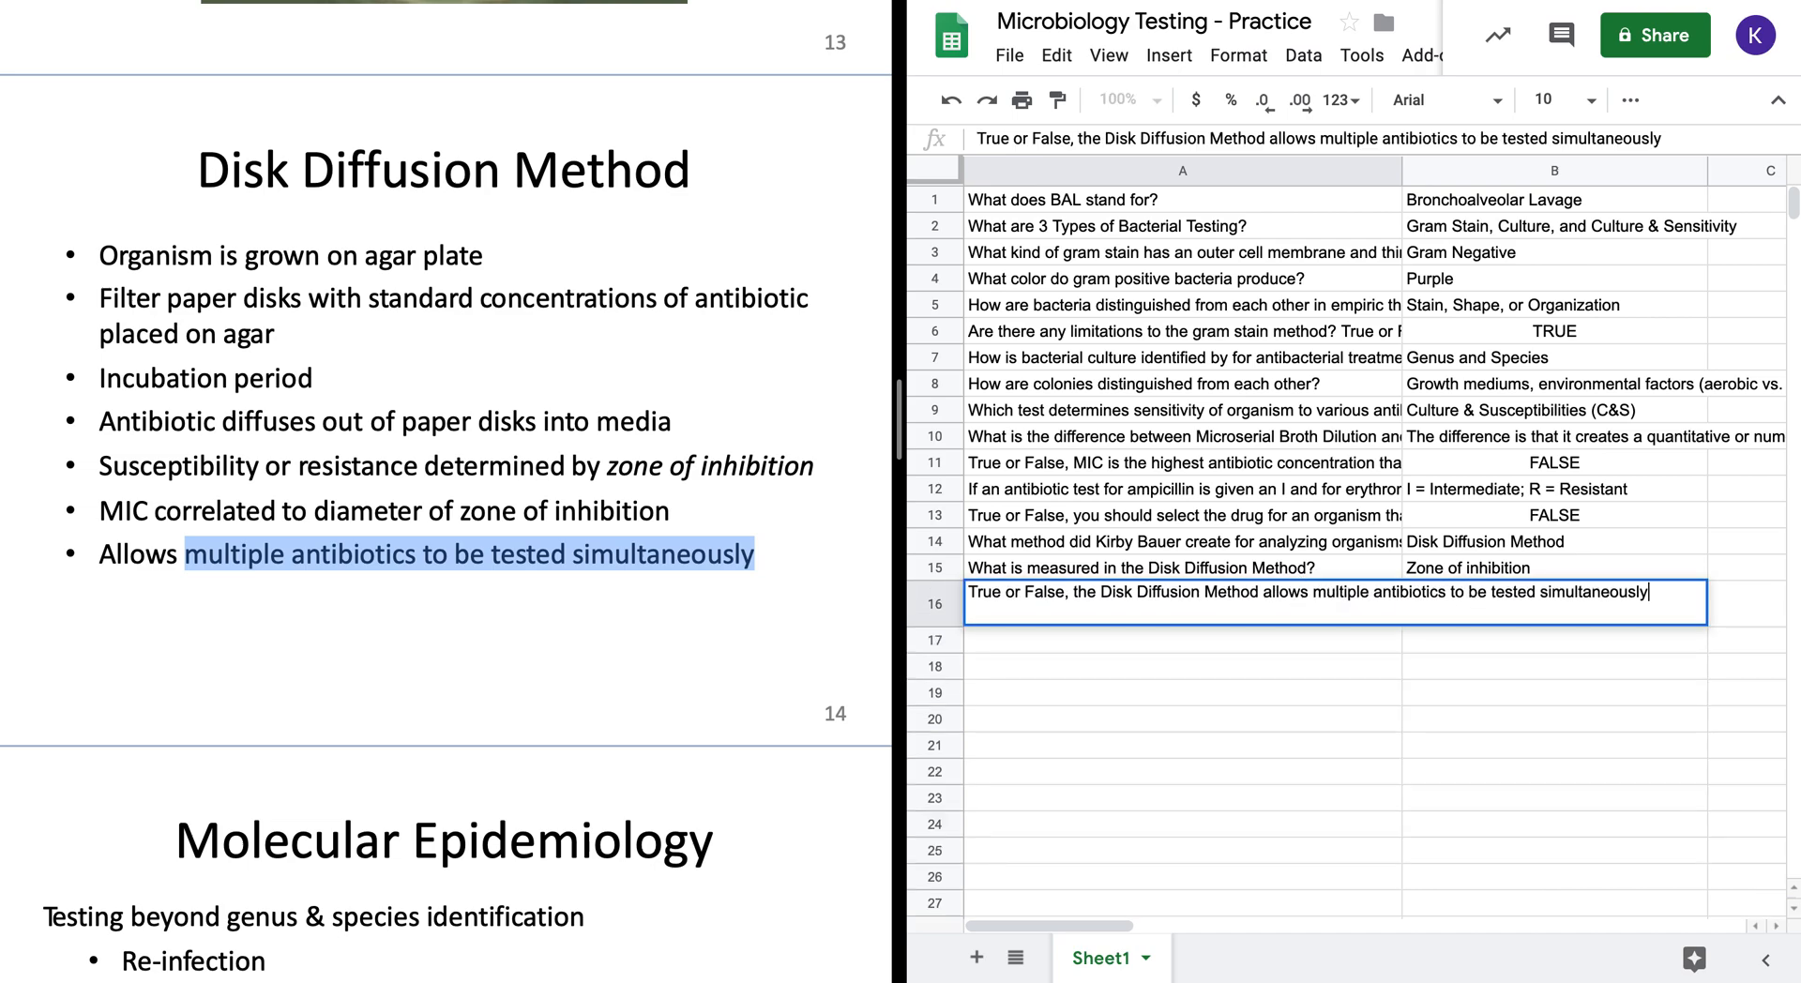
pyautogui.press('Return')
pyautogui.doubleClick(1315, 591)
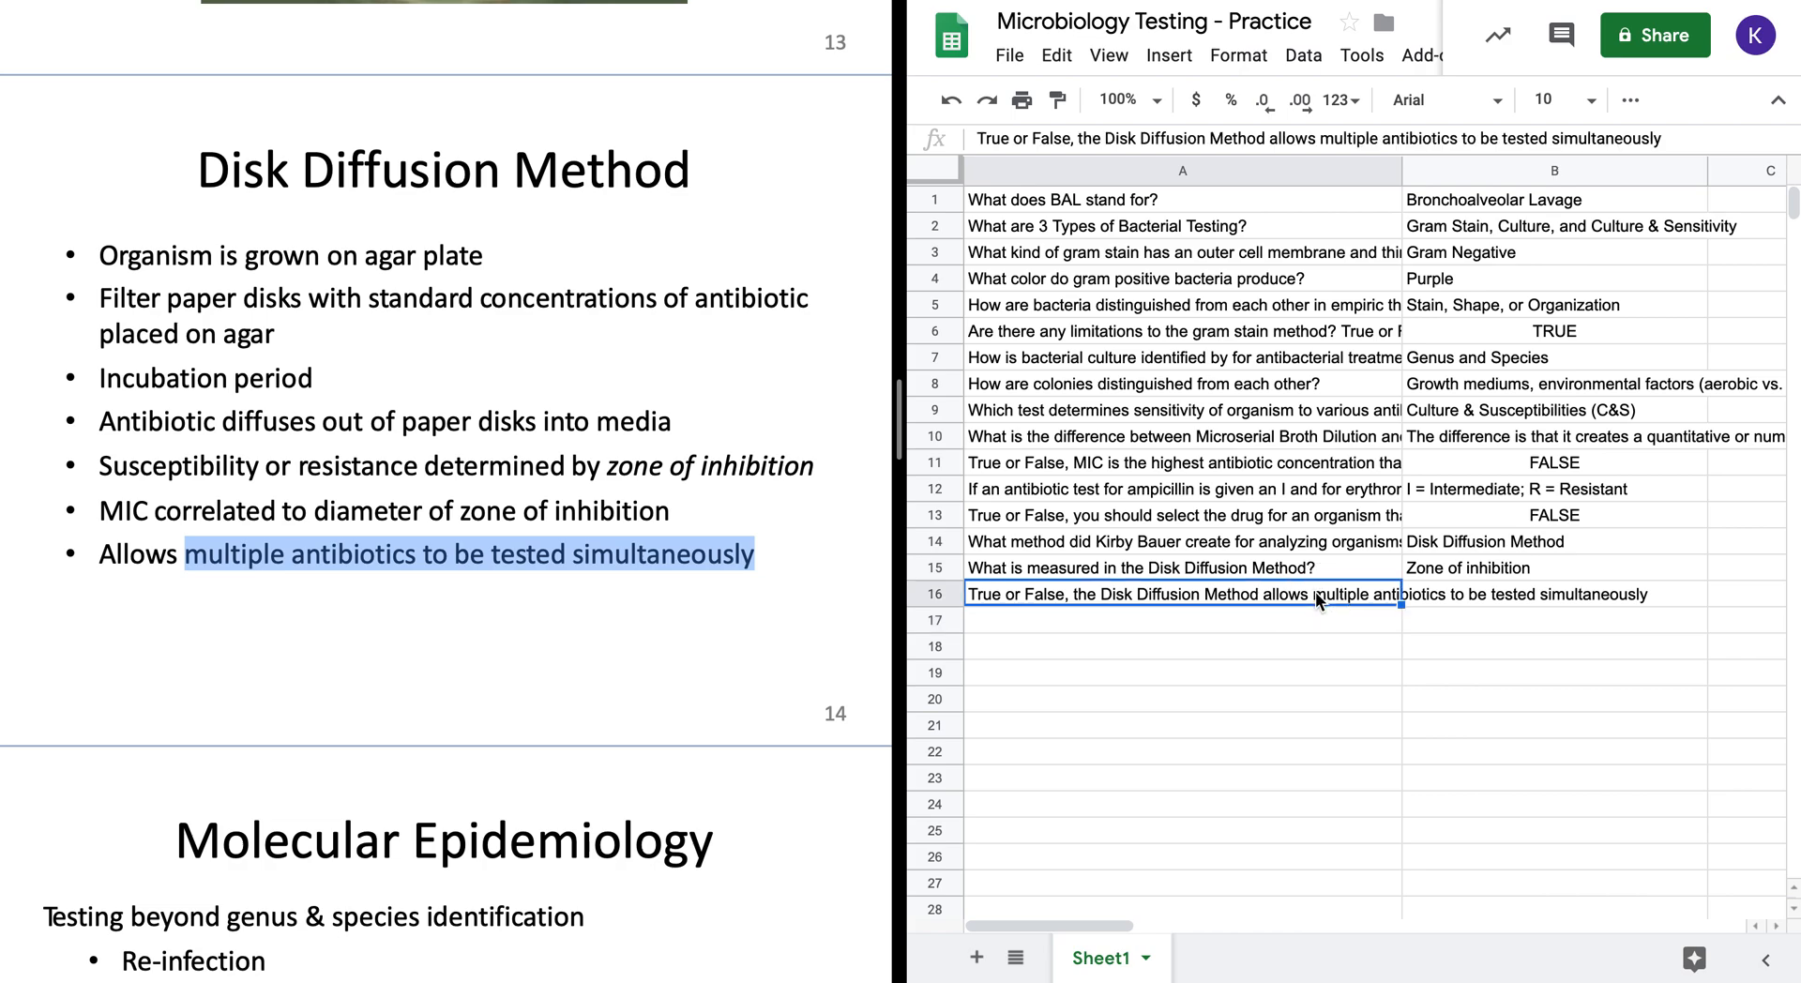
pyautogui.write('.')
# - Enter the answer "True" in cell B16
pyautogui.press('Tab')
pyautogui.write('True')
pyautogui.press('Return')
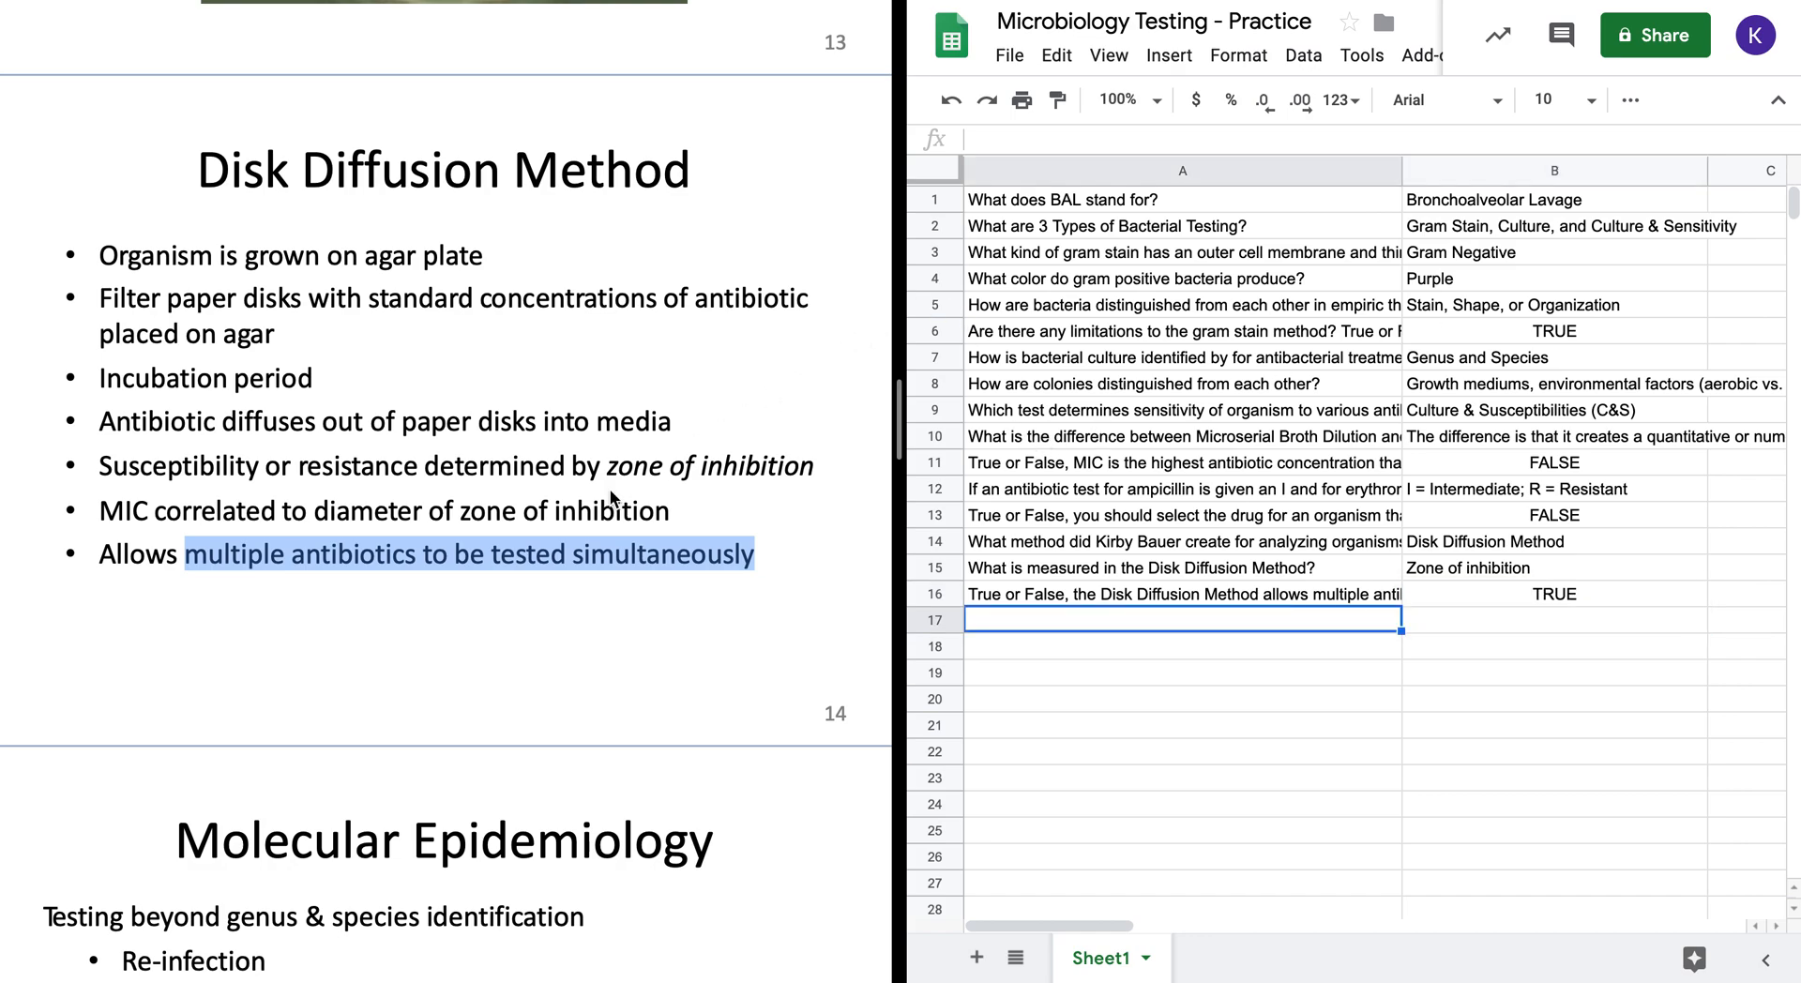
# - Enter the question "What is measured by Molecular Epidemiology?" in cell A17, based on the Molecular Epidemiology slide
pyautogui.scroll(-5, 611, 494)
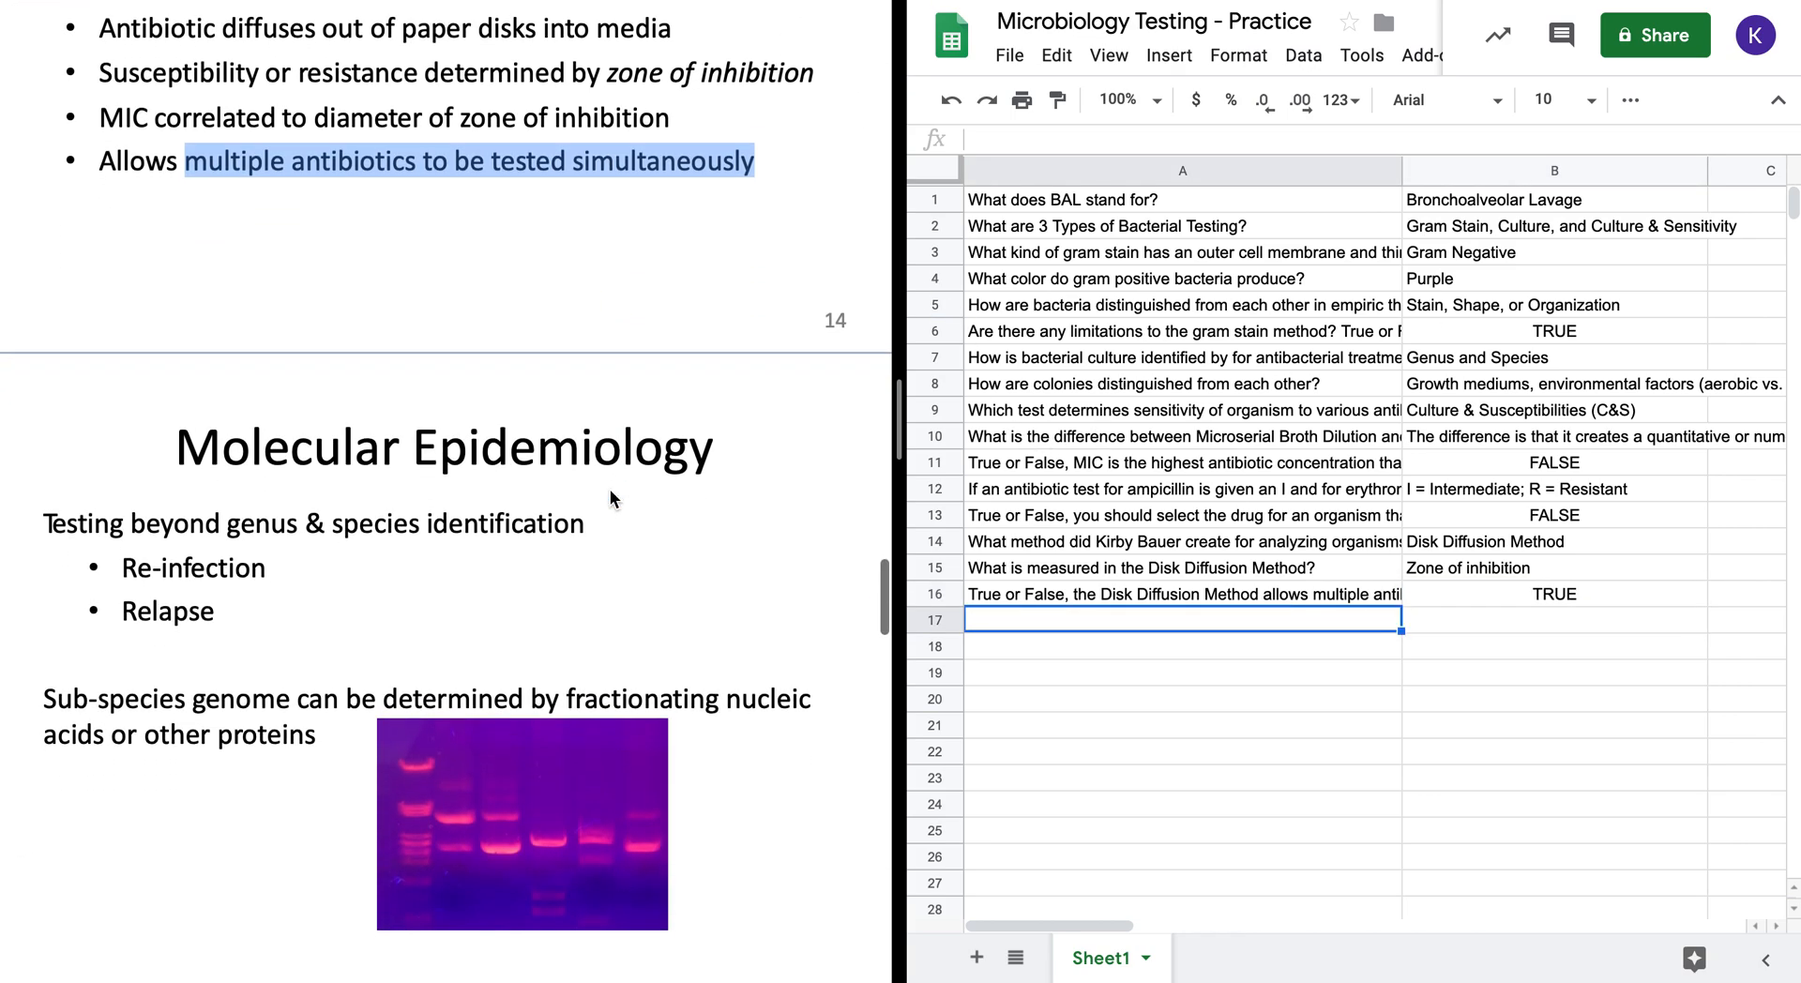
pyautogui.scroll(-1, 610, 487)
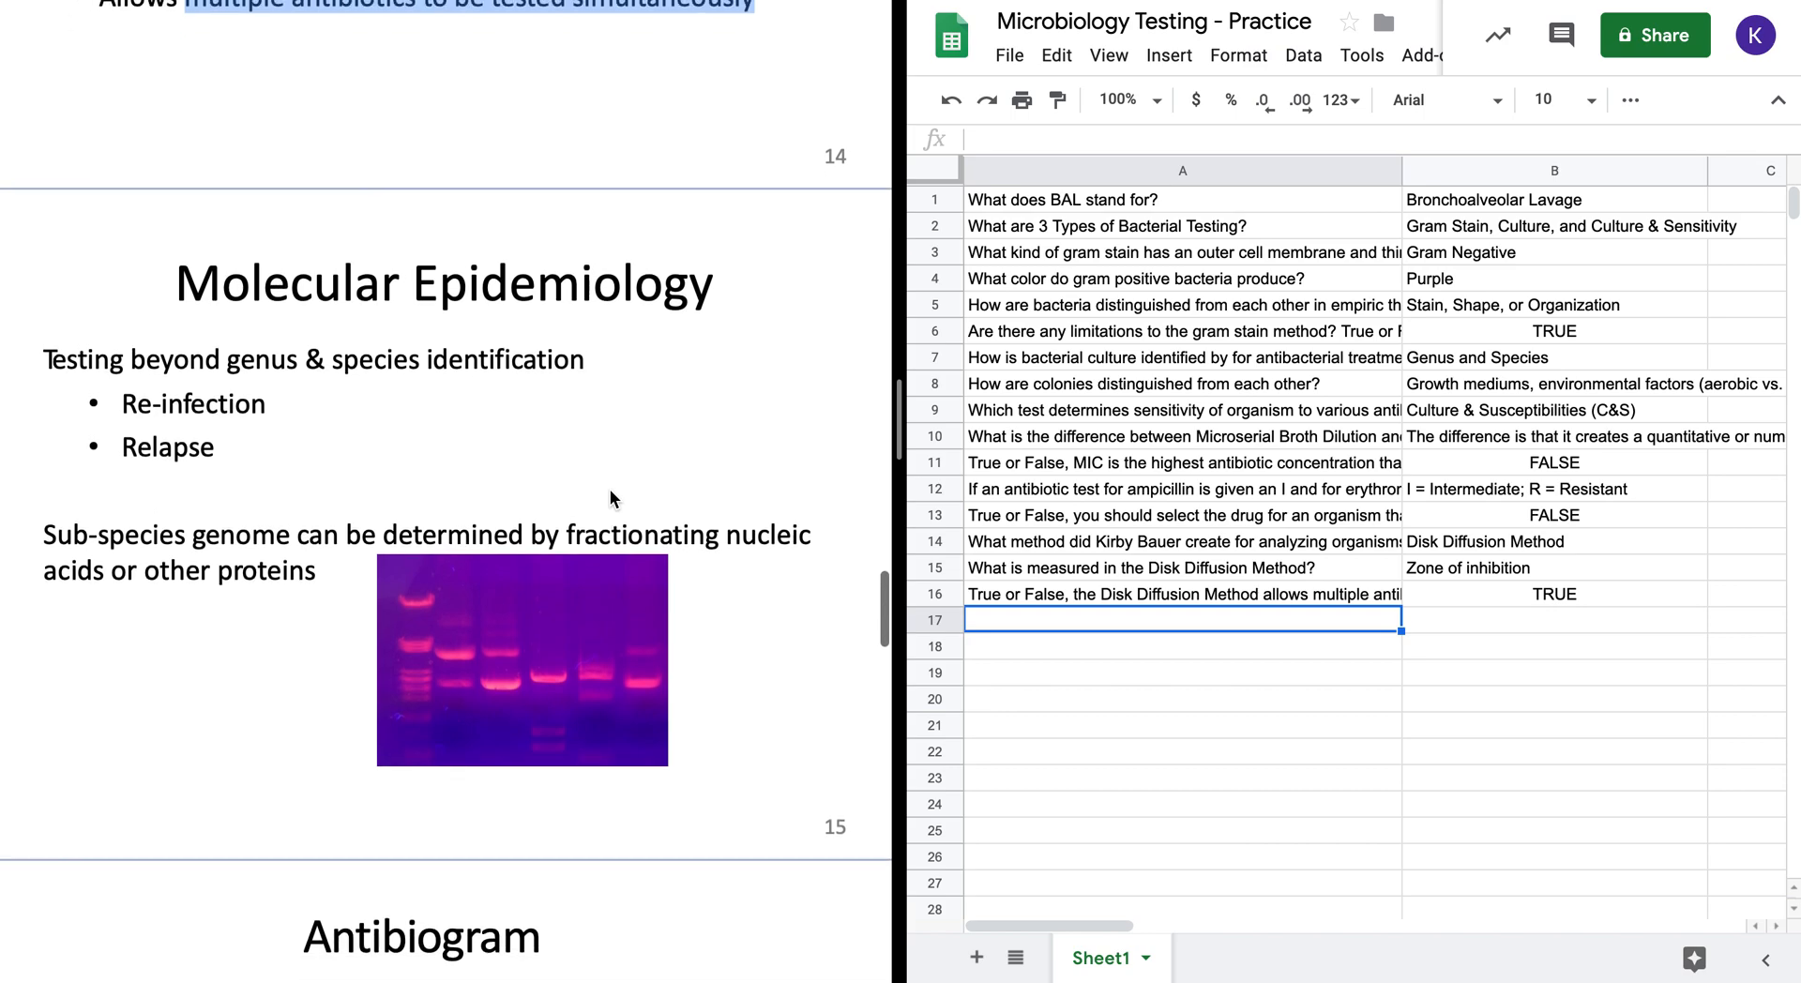
pyautogui.scroll(-1, 603, 456)
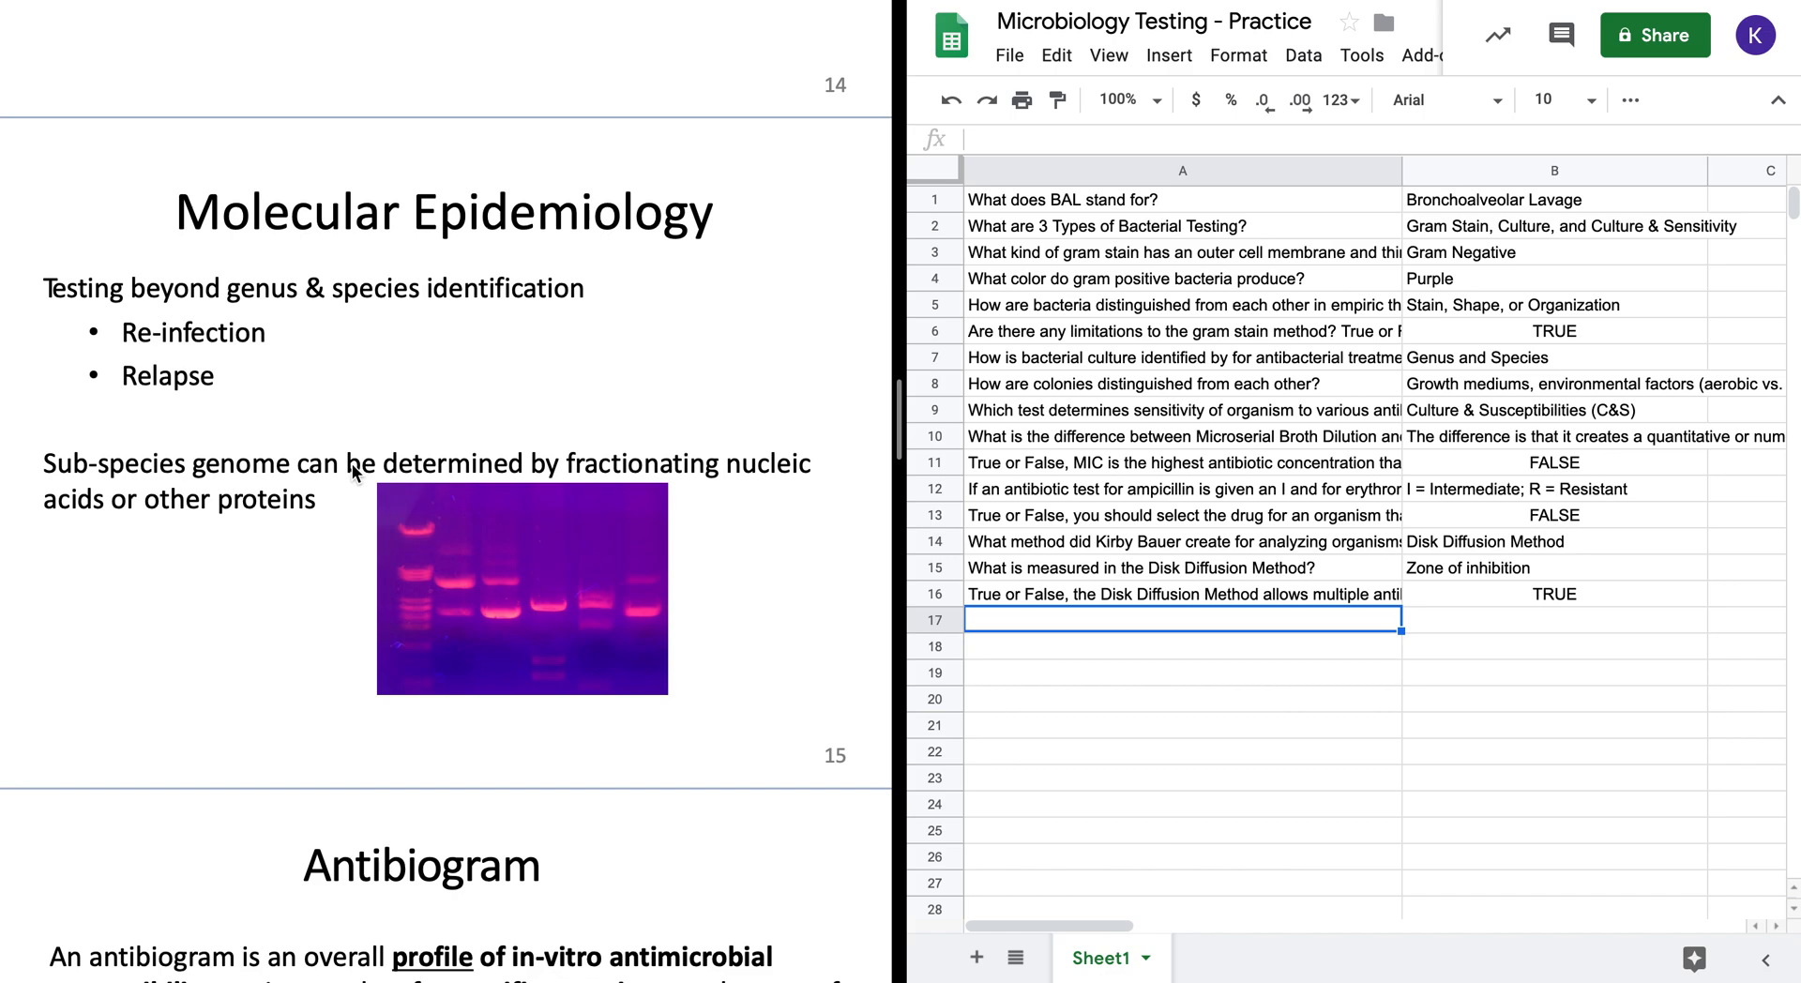
pyautogui.scroll(-2, 330, 474)
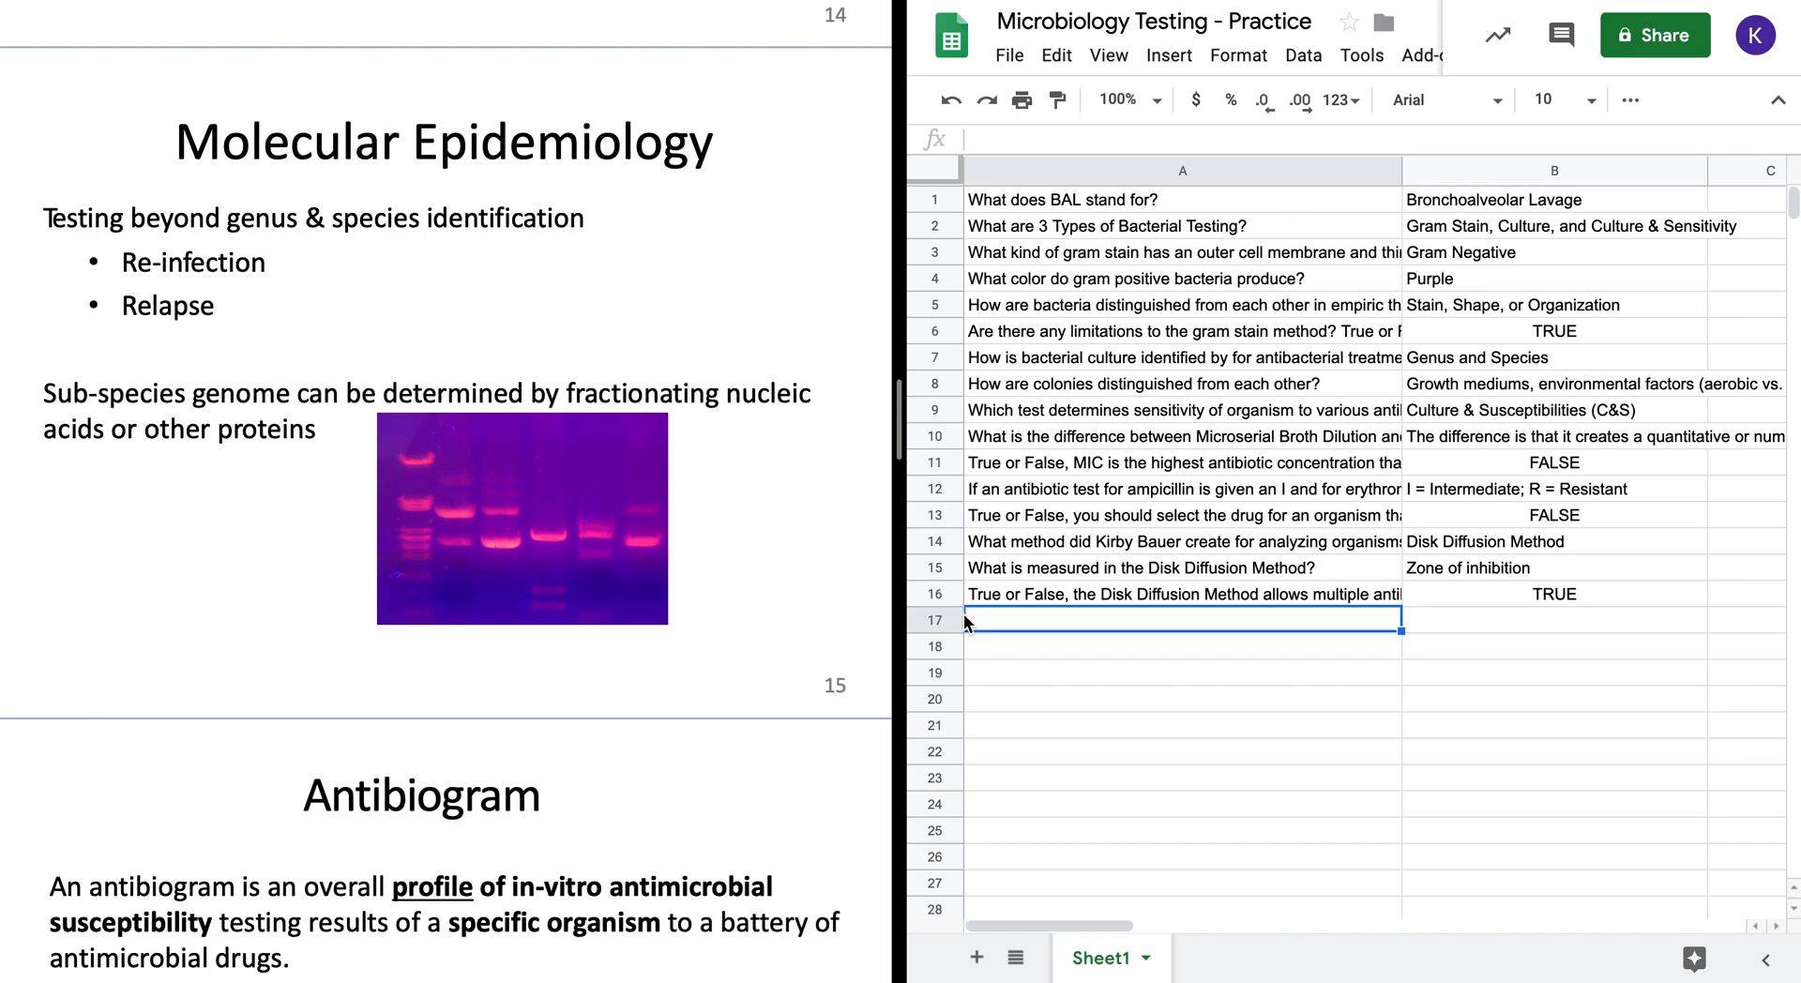
pyautogui.doubleClick(1045, 623)
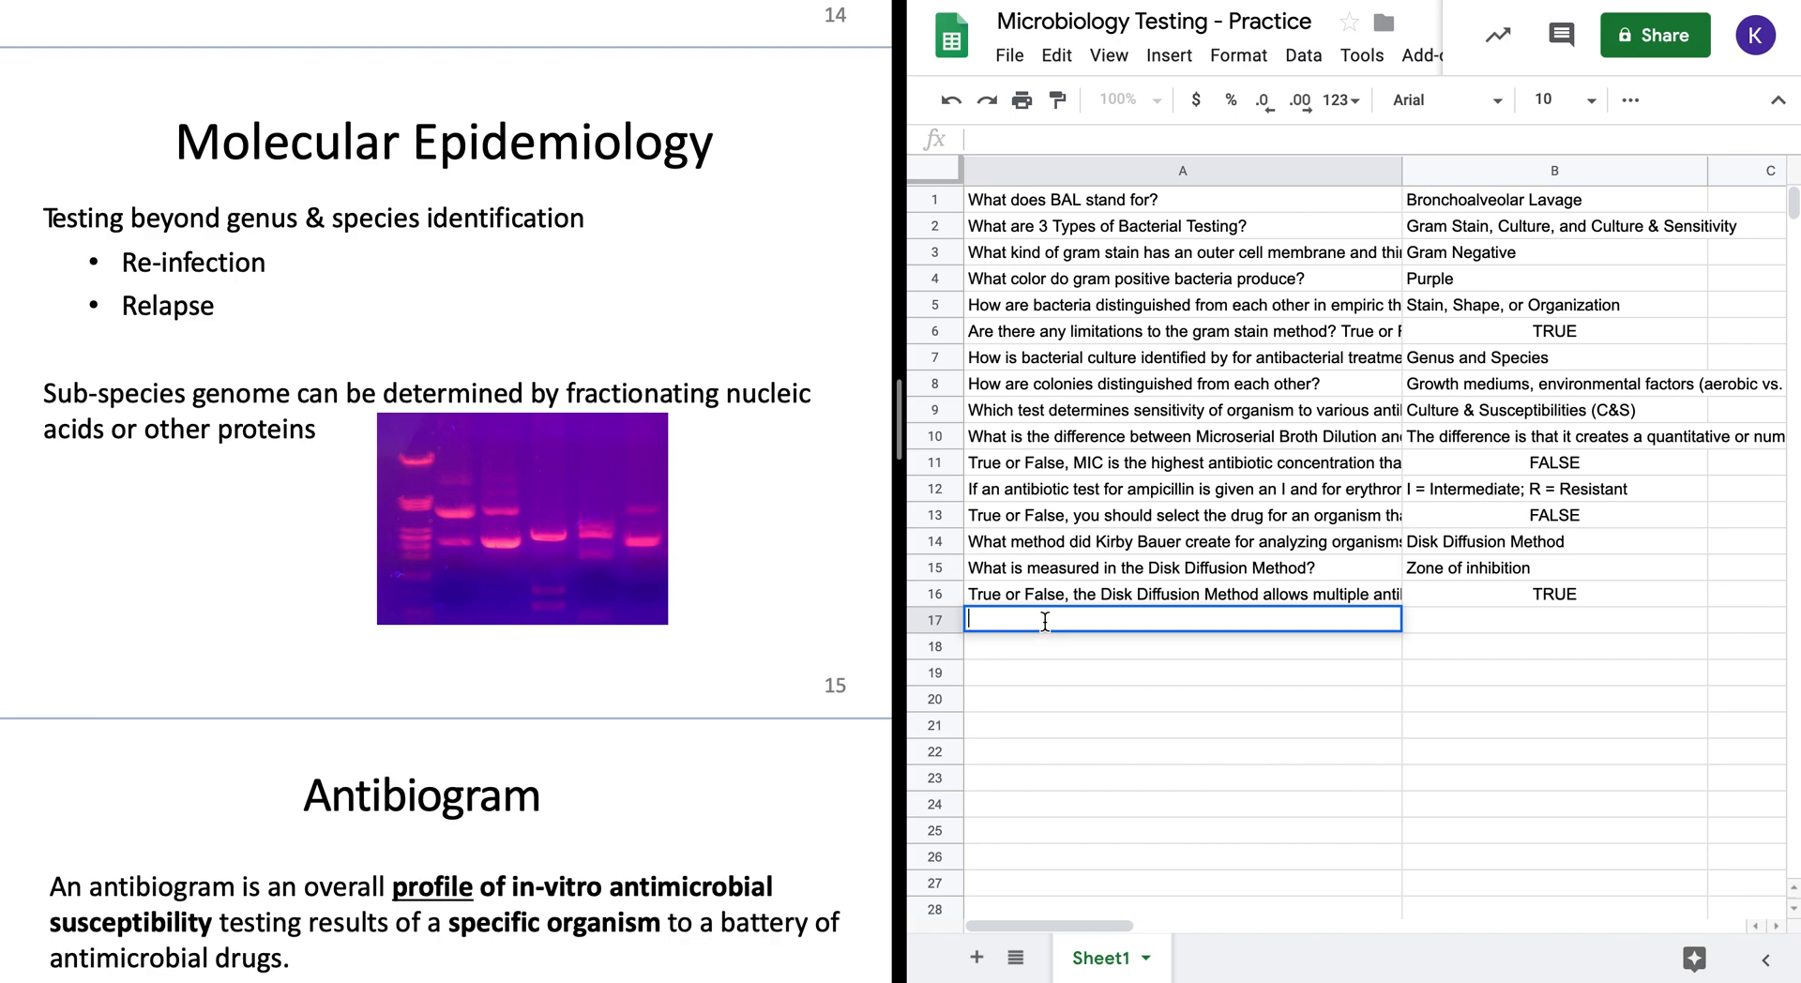
pyautogui.write('What is mea')
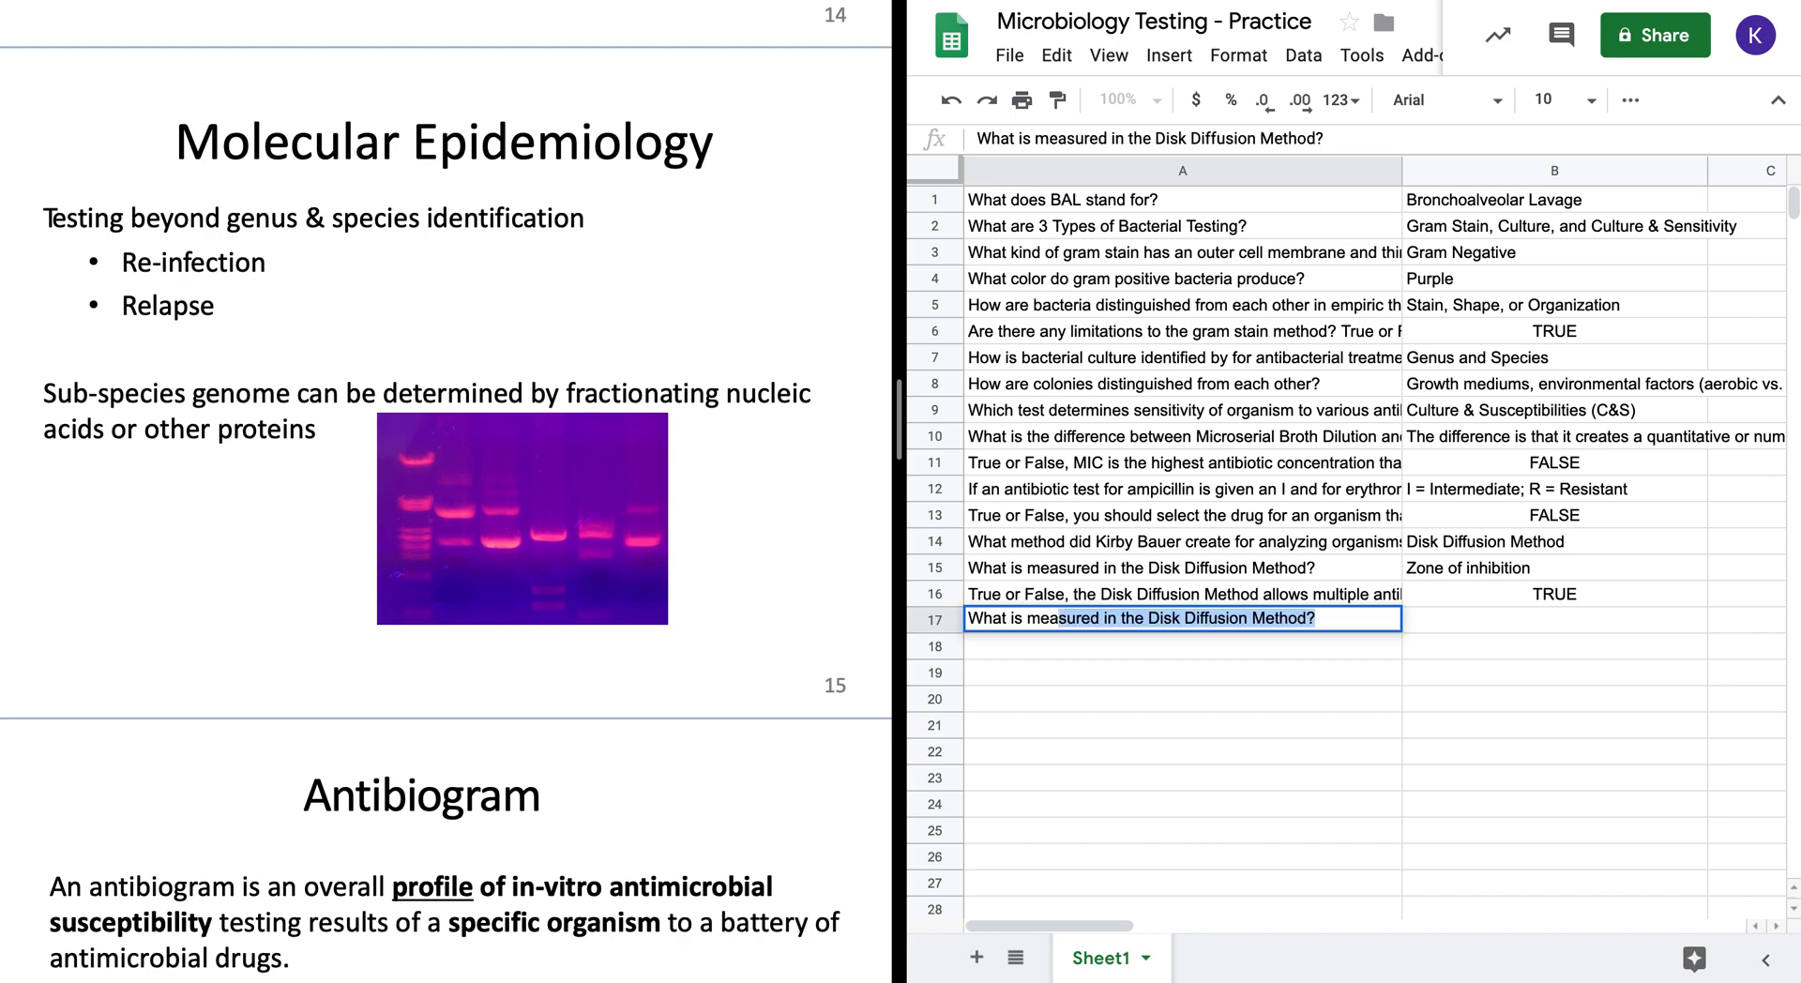
pyautogui.write('sured by m')
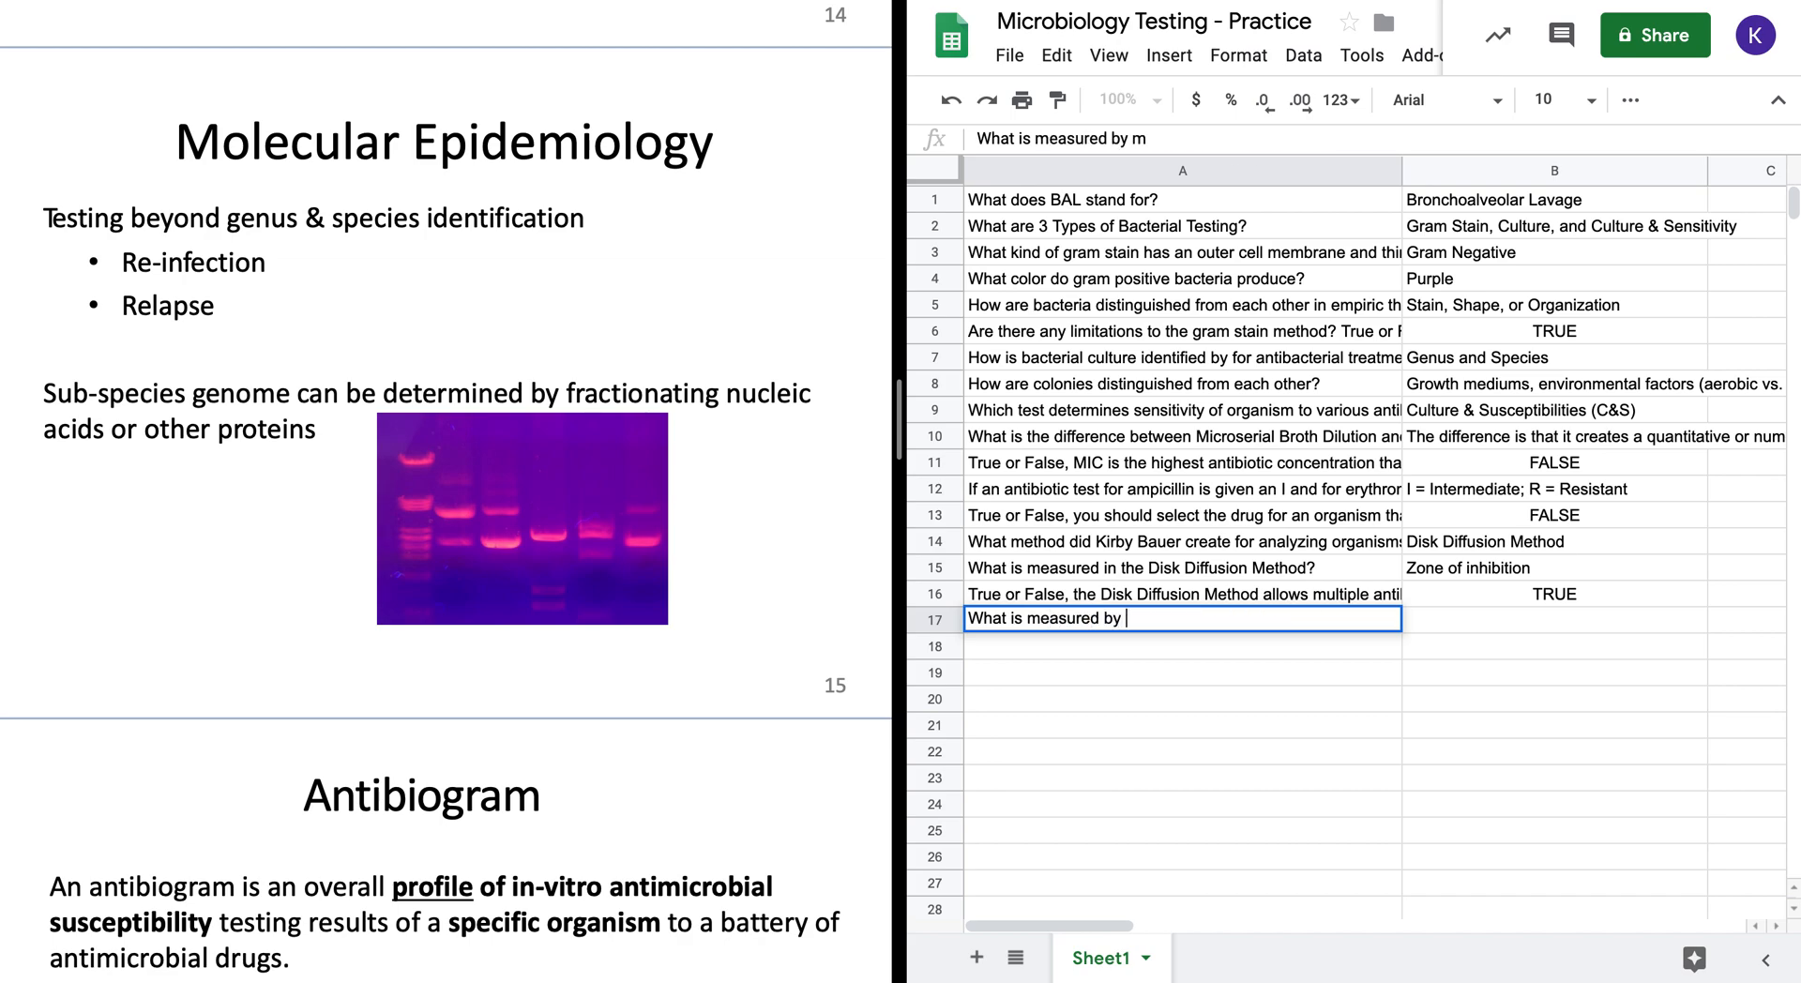
pyautogui.press('BackSpace')
pyautogui.write('Molecular Epidemiol')
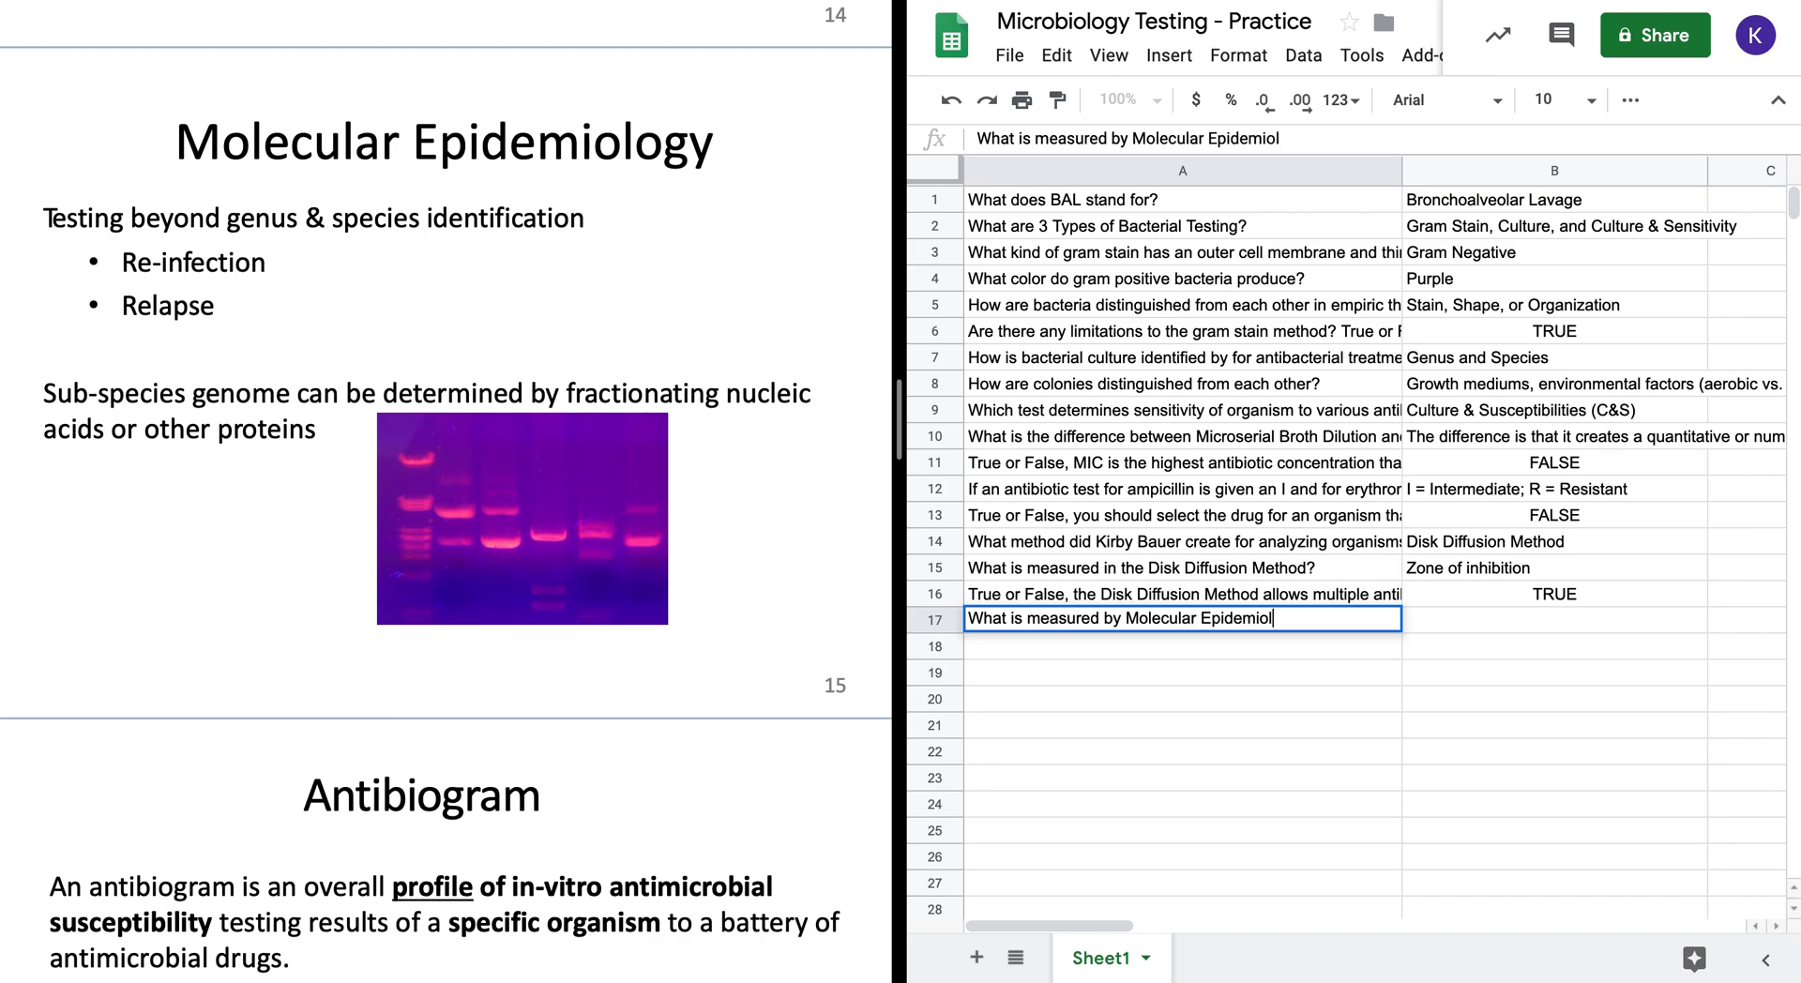
pyautogui.write('ogy?')
pyautogui.press('Return')
# - Enter the answer "Re-infection & Relapse" in cell B17, copying the first term from the slide's bullet
pyautogui.press('Up')
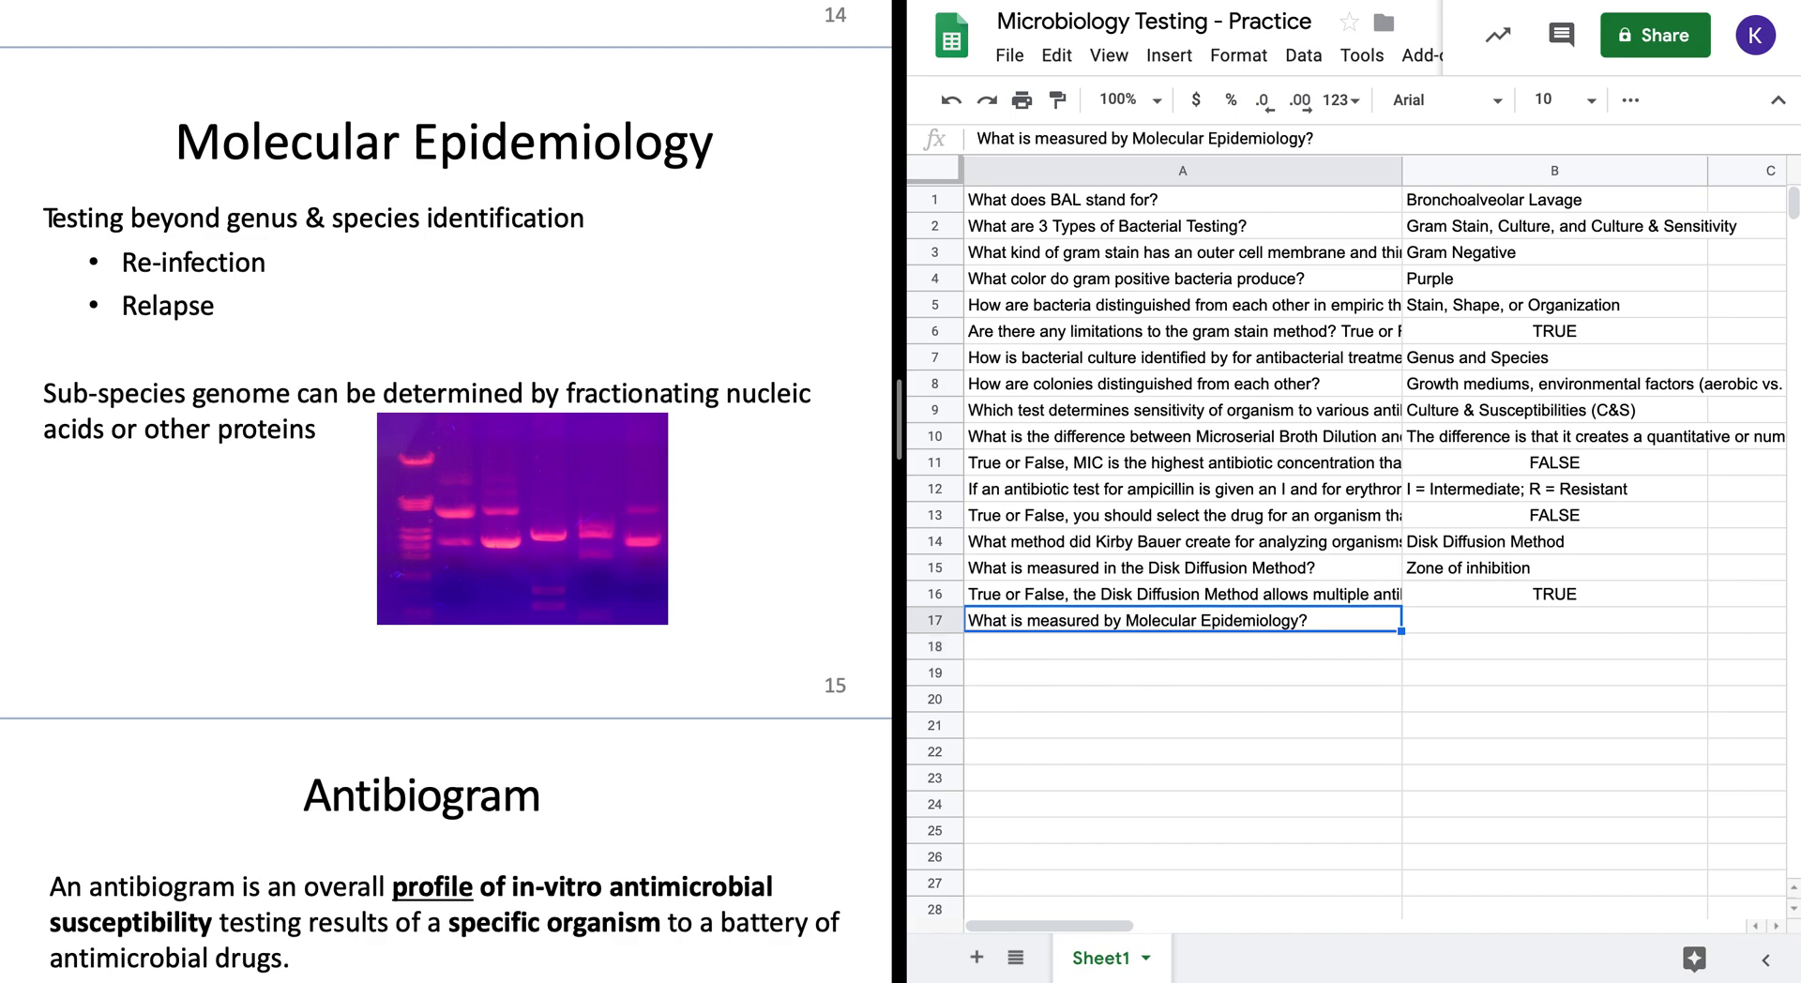
pyautogui.press('Right')
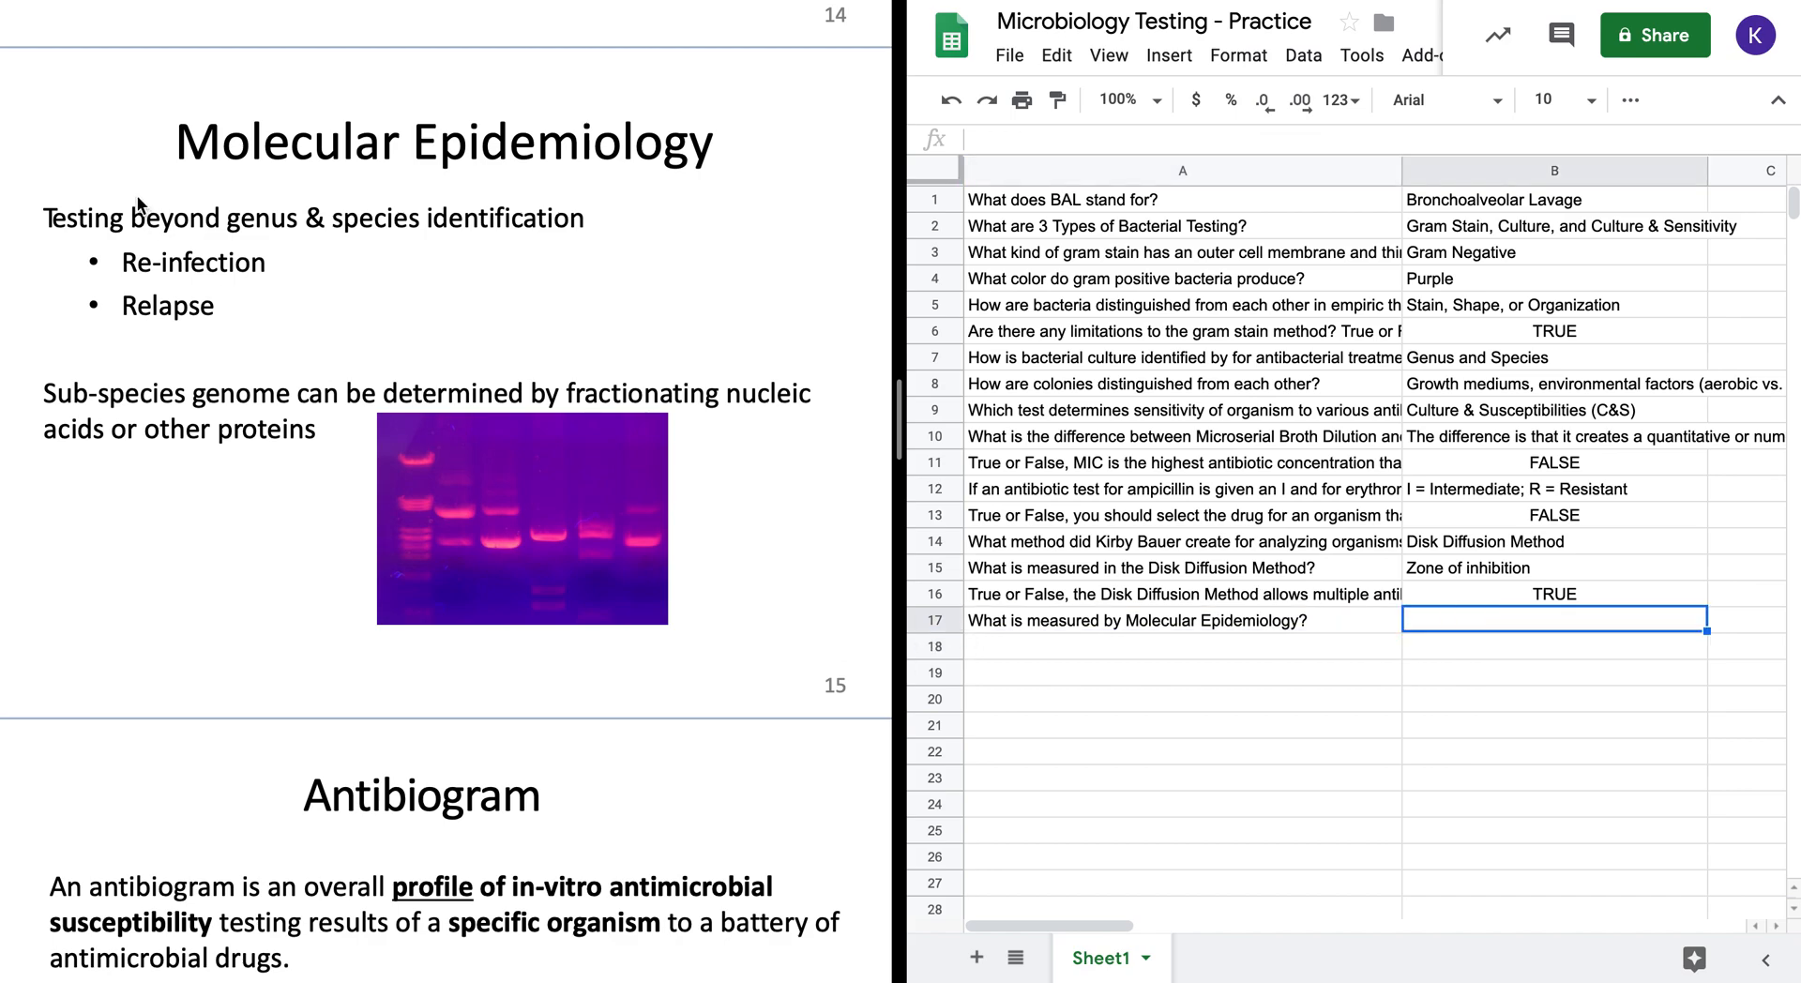
pyautogui.moveTo(129, 262); pyautogui.dragTo(309, 263)
pyautogui.hotkey('ctrl', 'c')
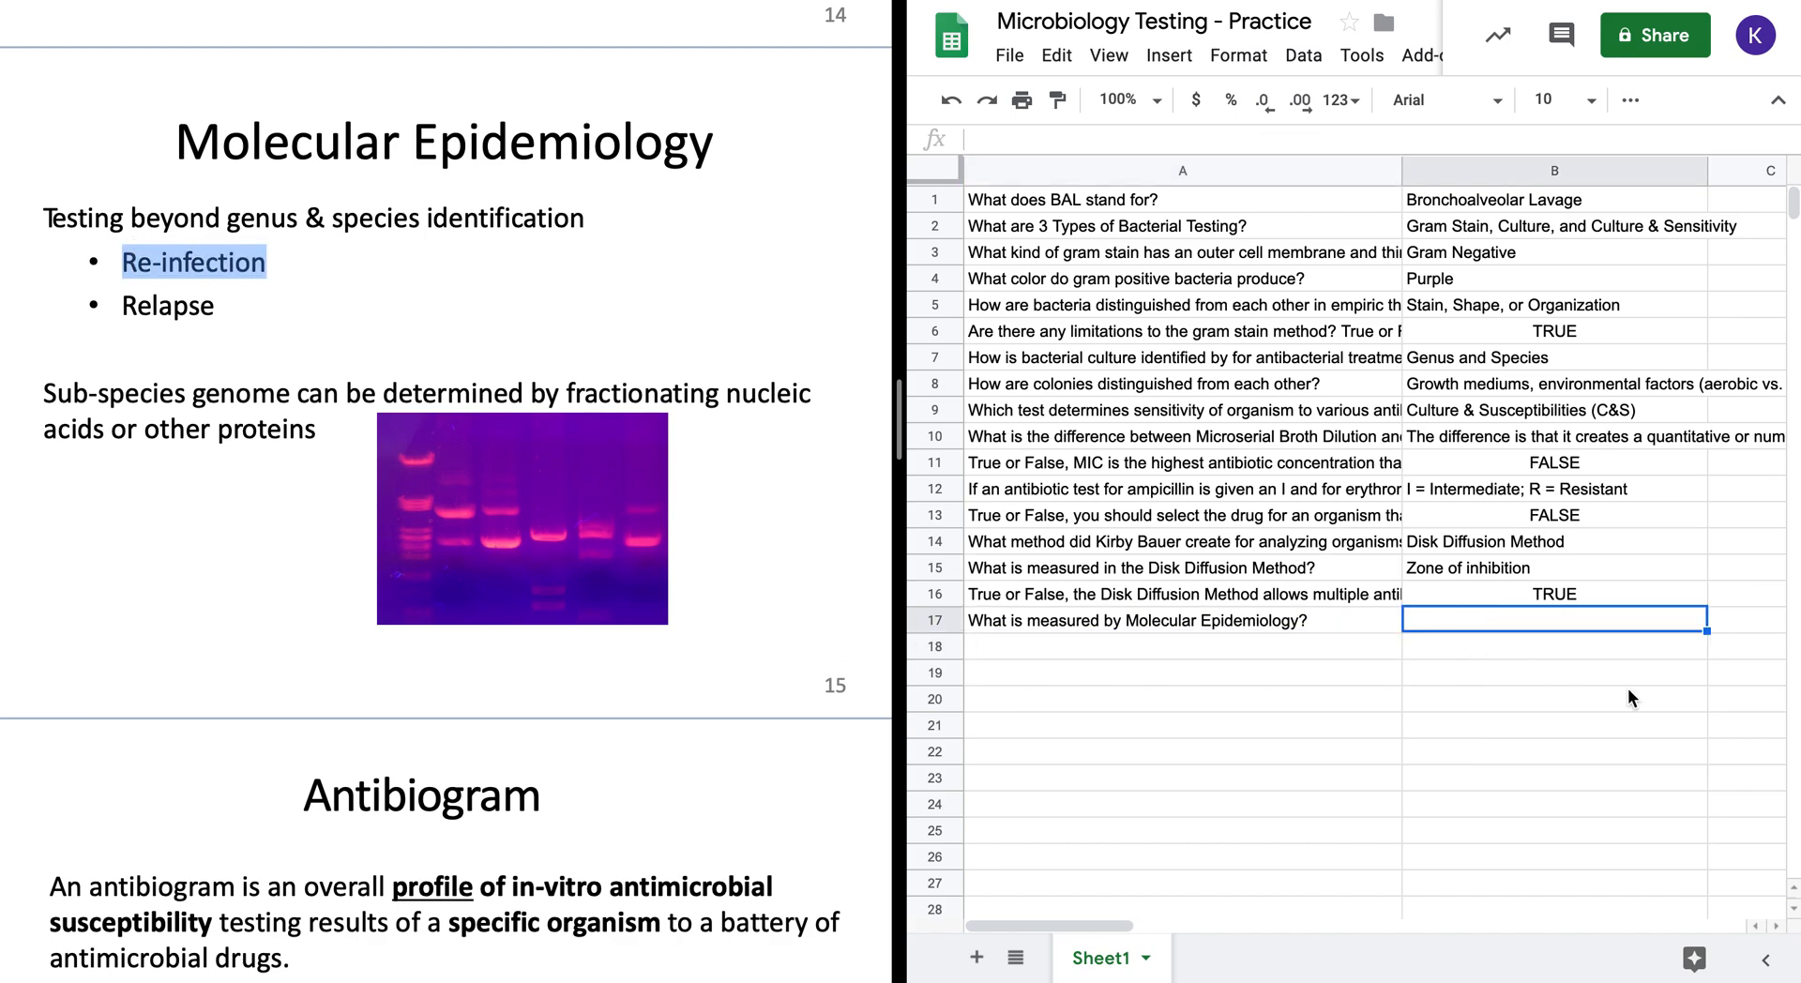
pyautogui.doubleClick(1574, 619)
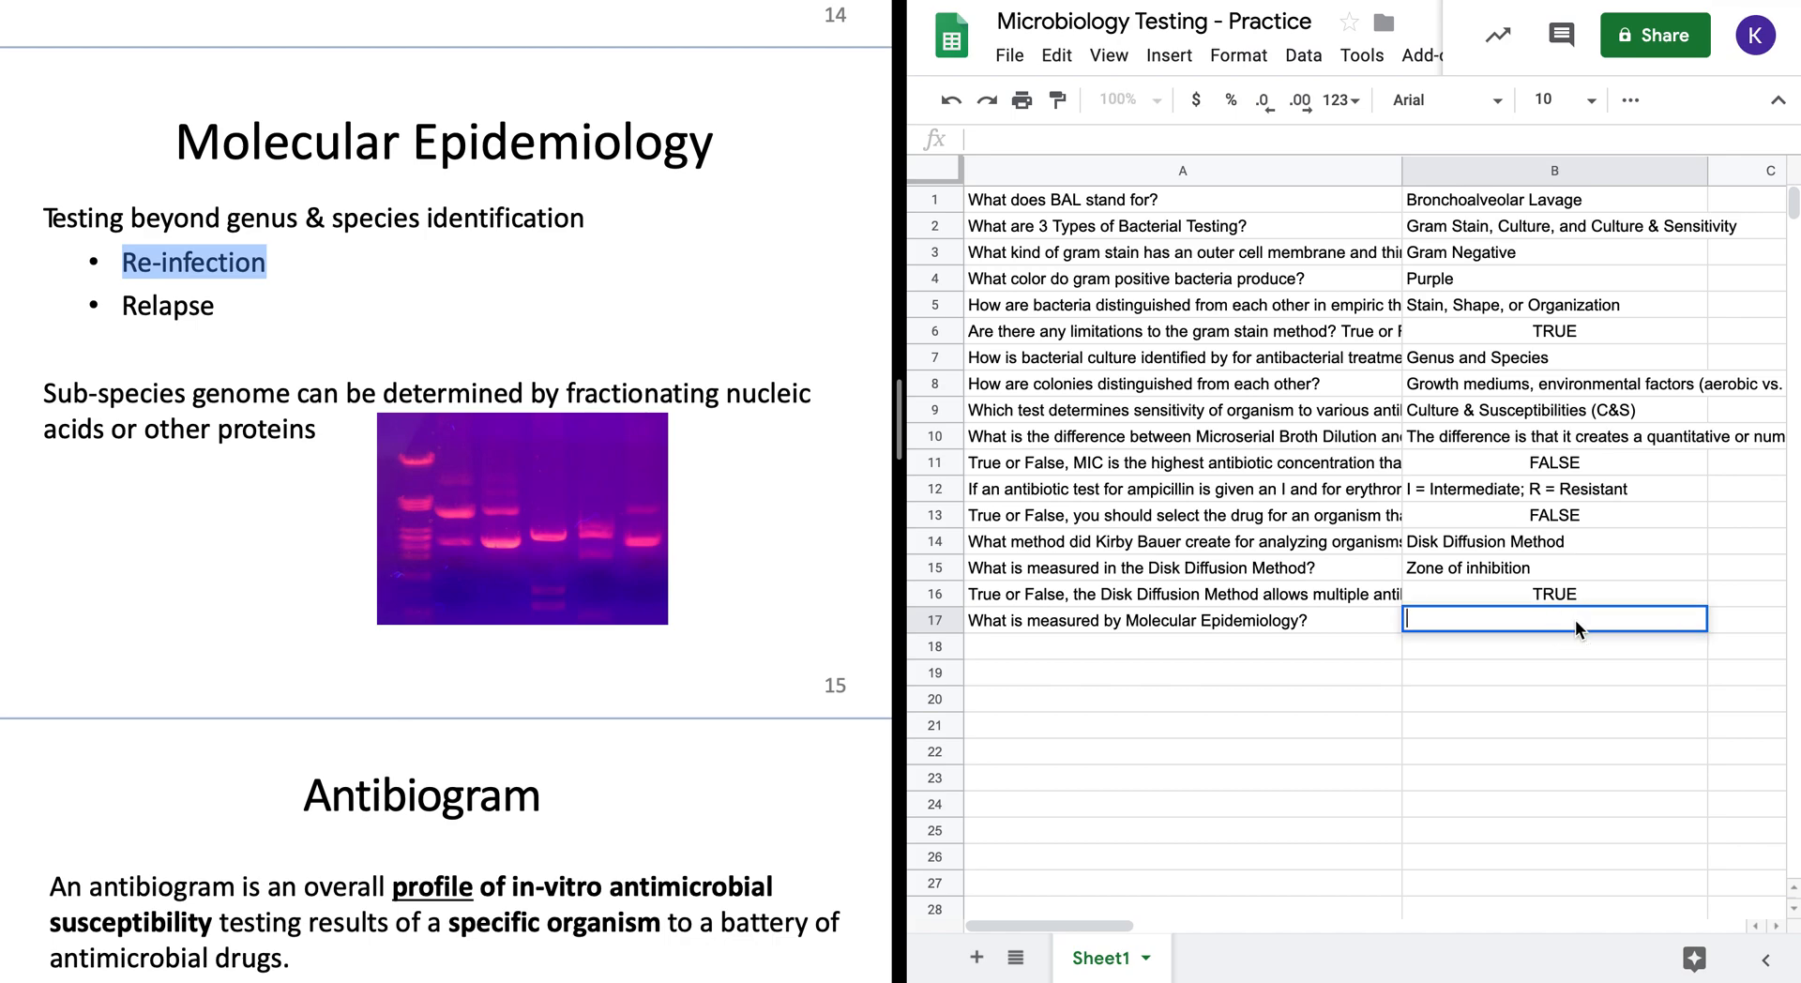
pyautogui.hotkey('ctrl', 'v')
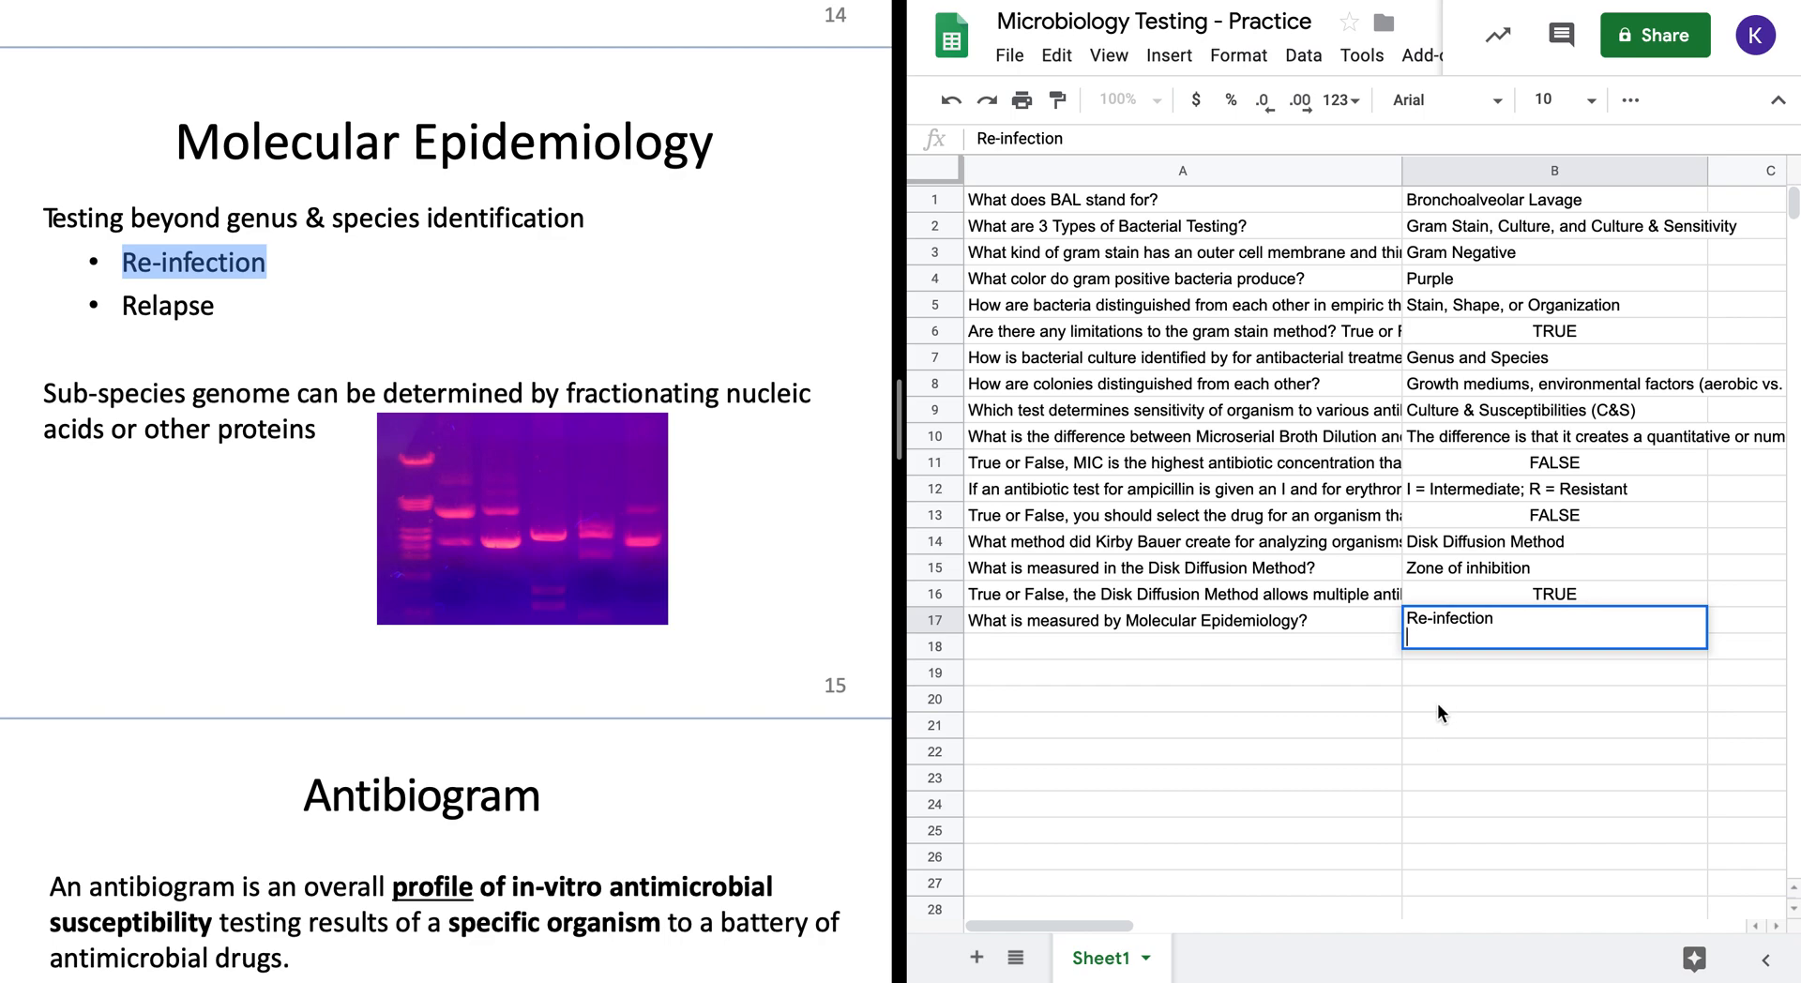
pyautogui.write('& Relapse')
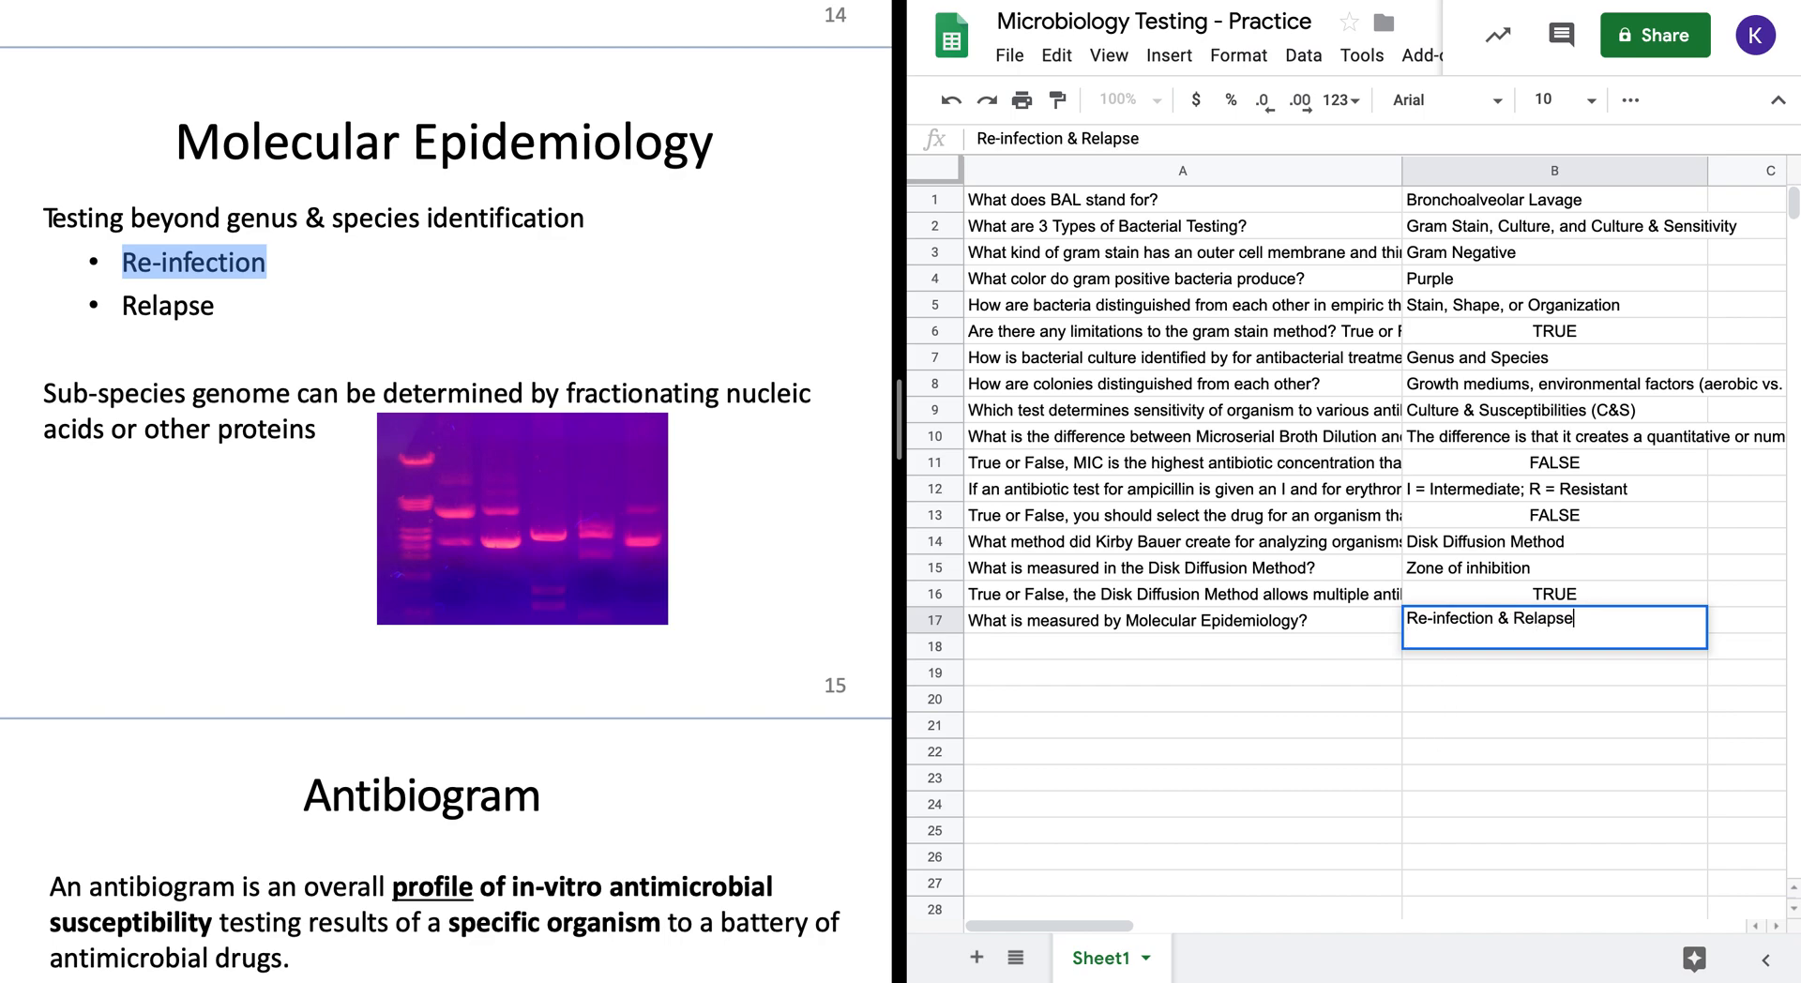
pyautogui.press('Return')
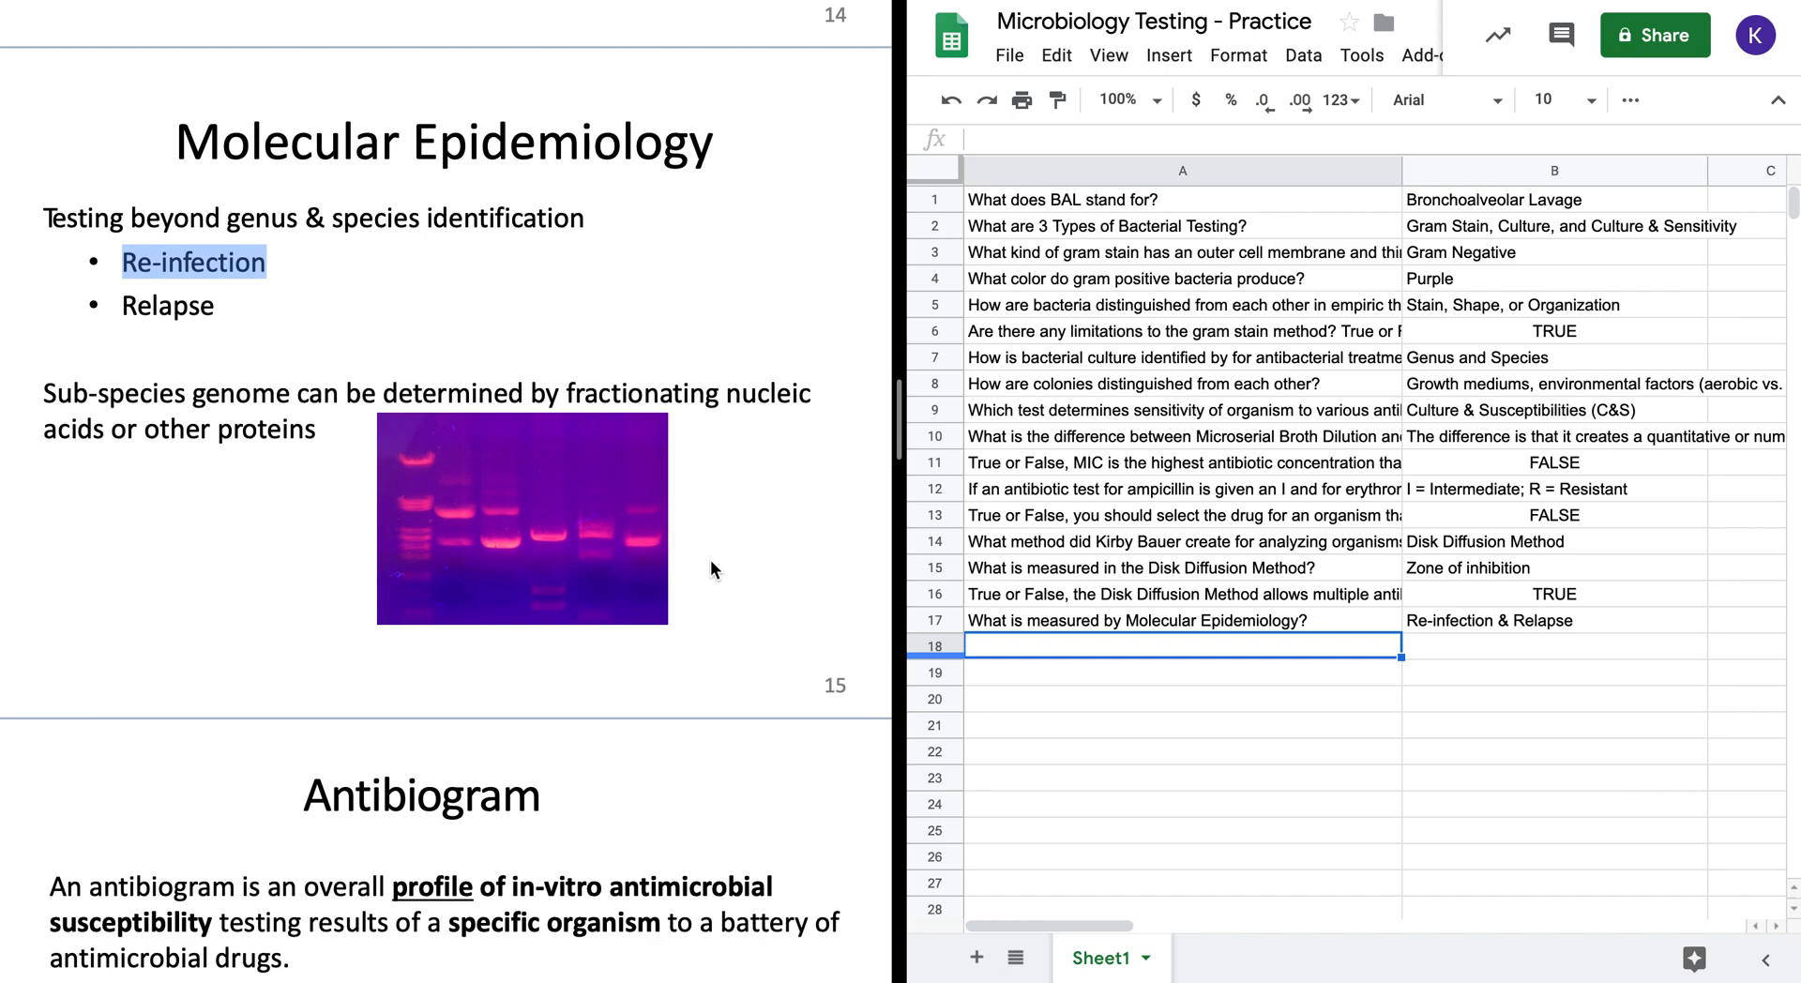
# - Read the Antibiogram slide and begin the question in cell A18 with "Method that tests the susceptibility of an organism to"
pyautogui.scroll(-1, 711, 568)
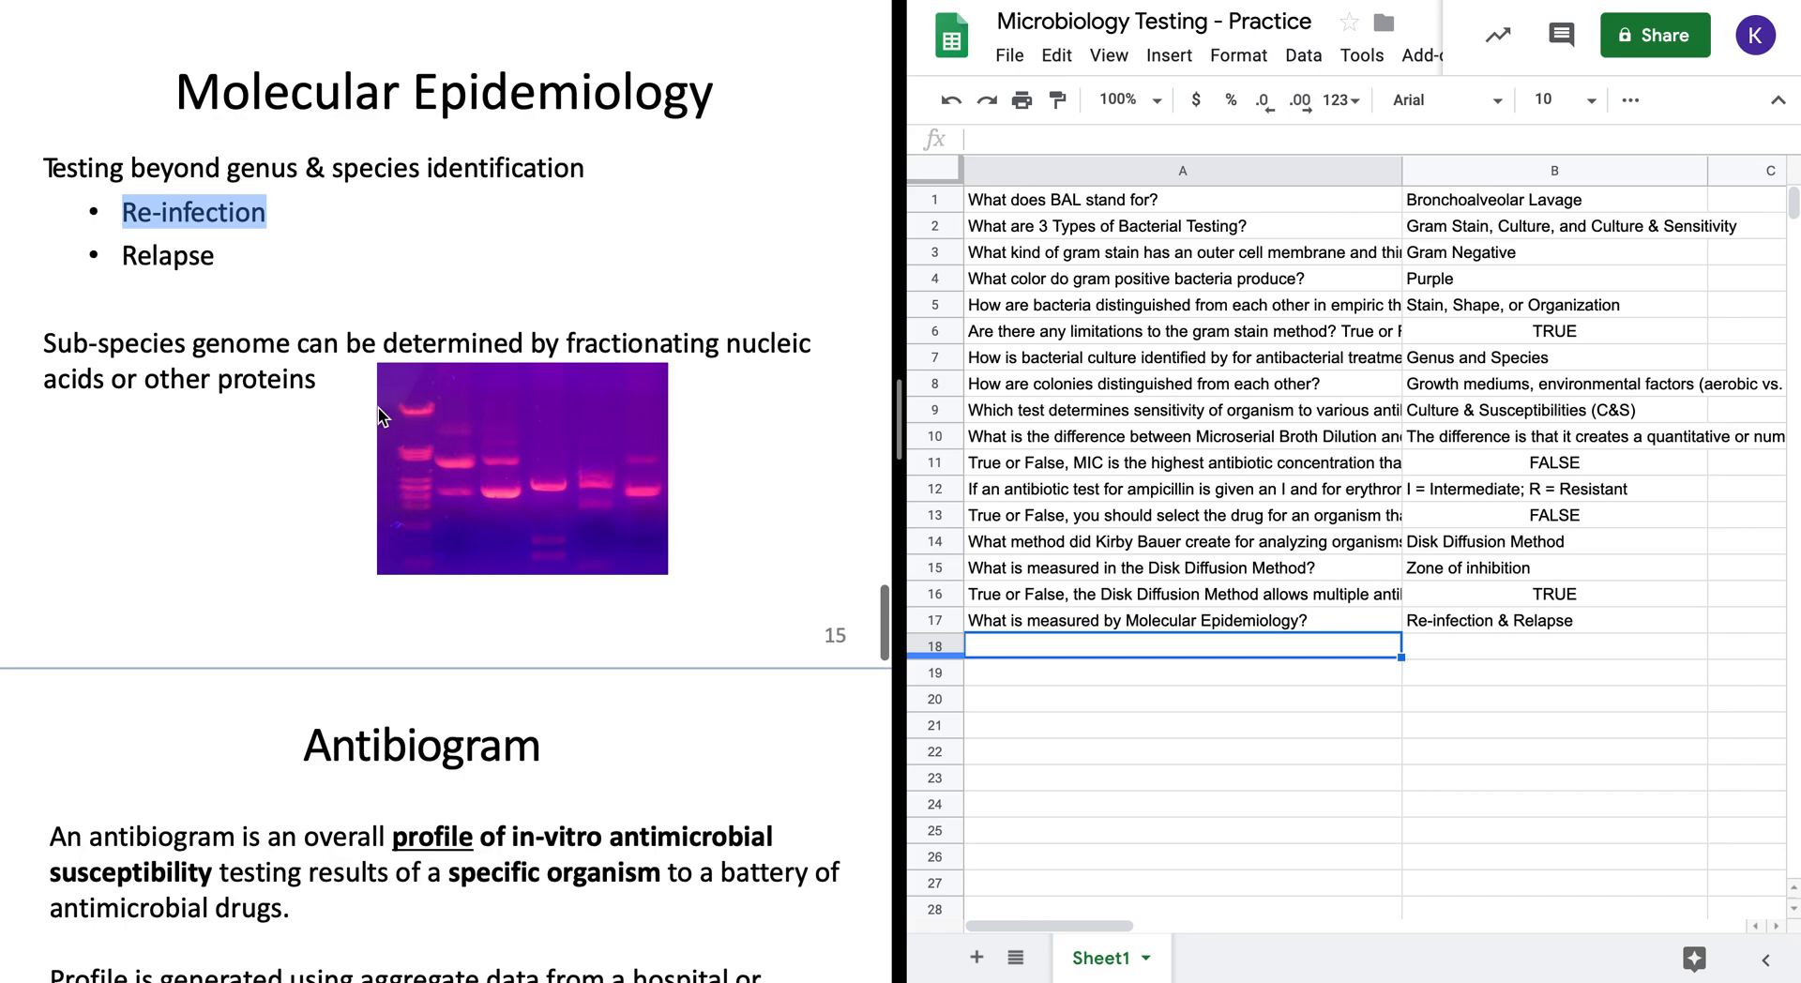
pyautogui.scroll(-2, 379, 407)
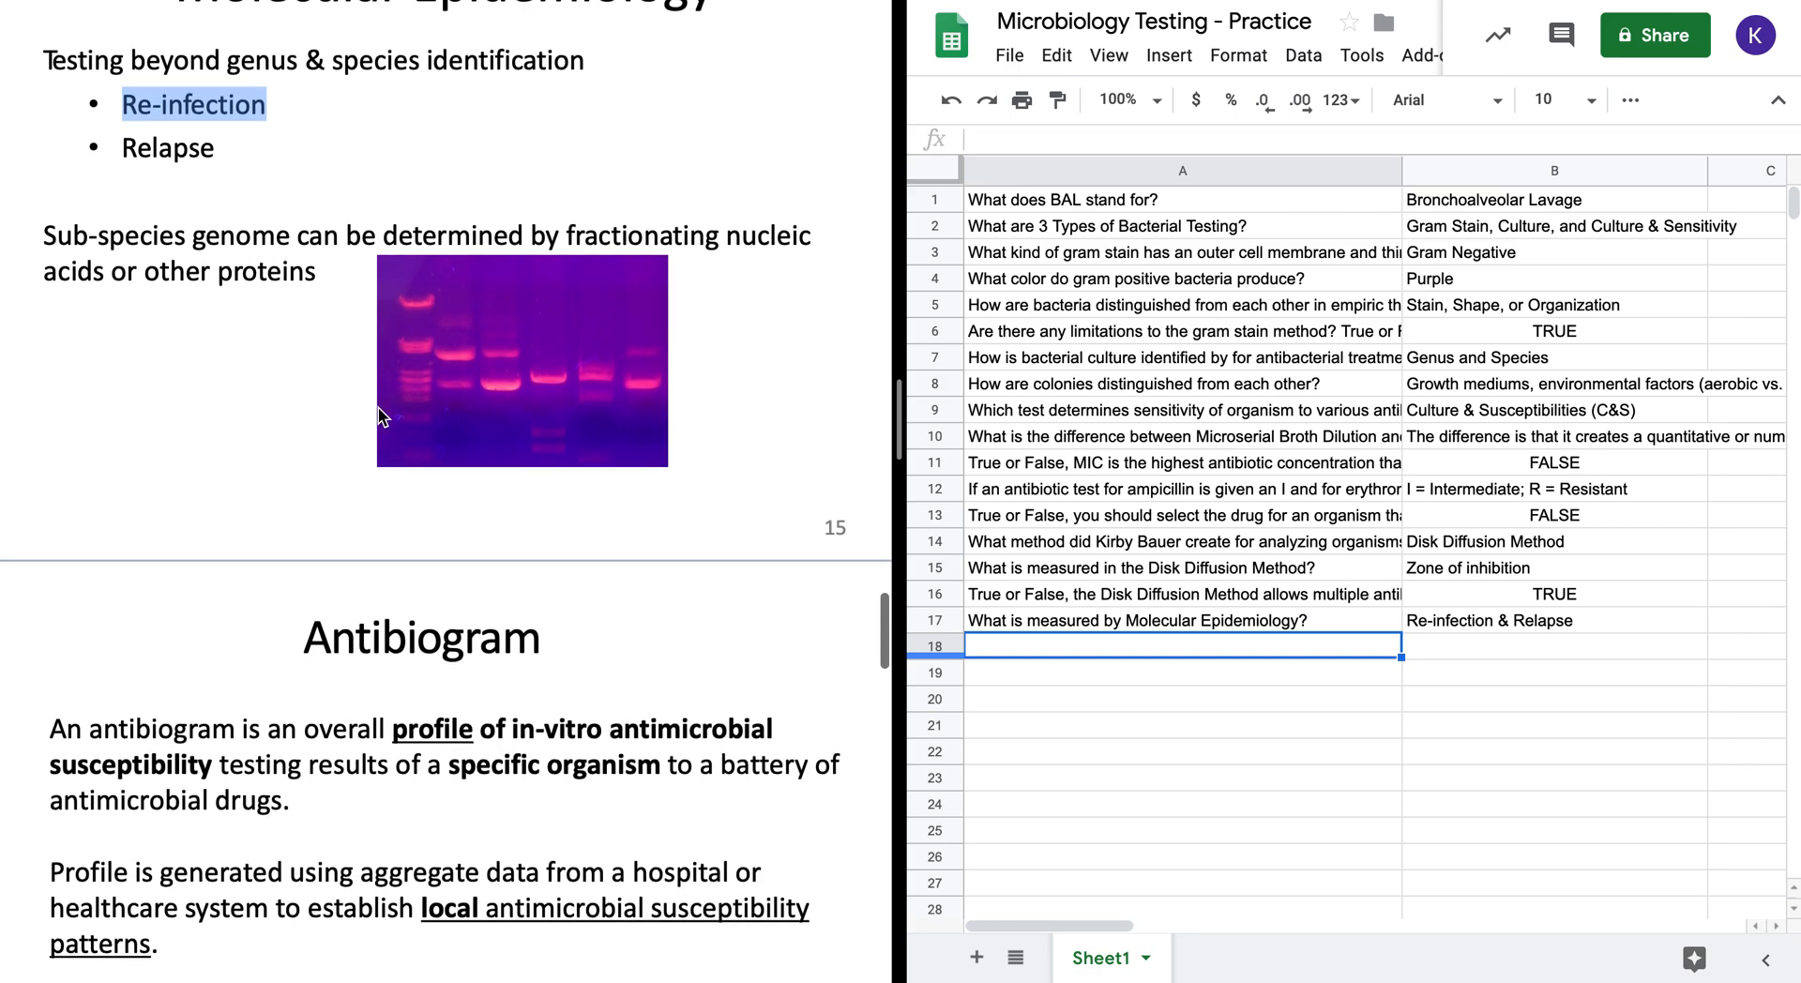
pyautogui.scroll(-7, 379, 407)
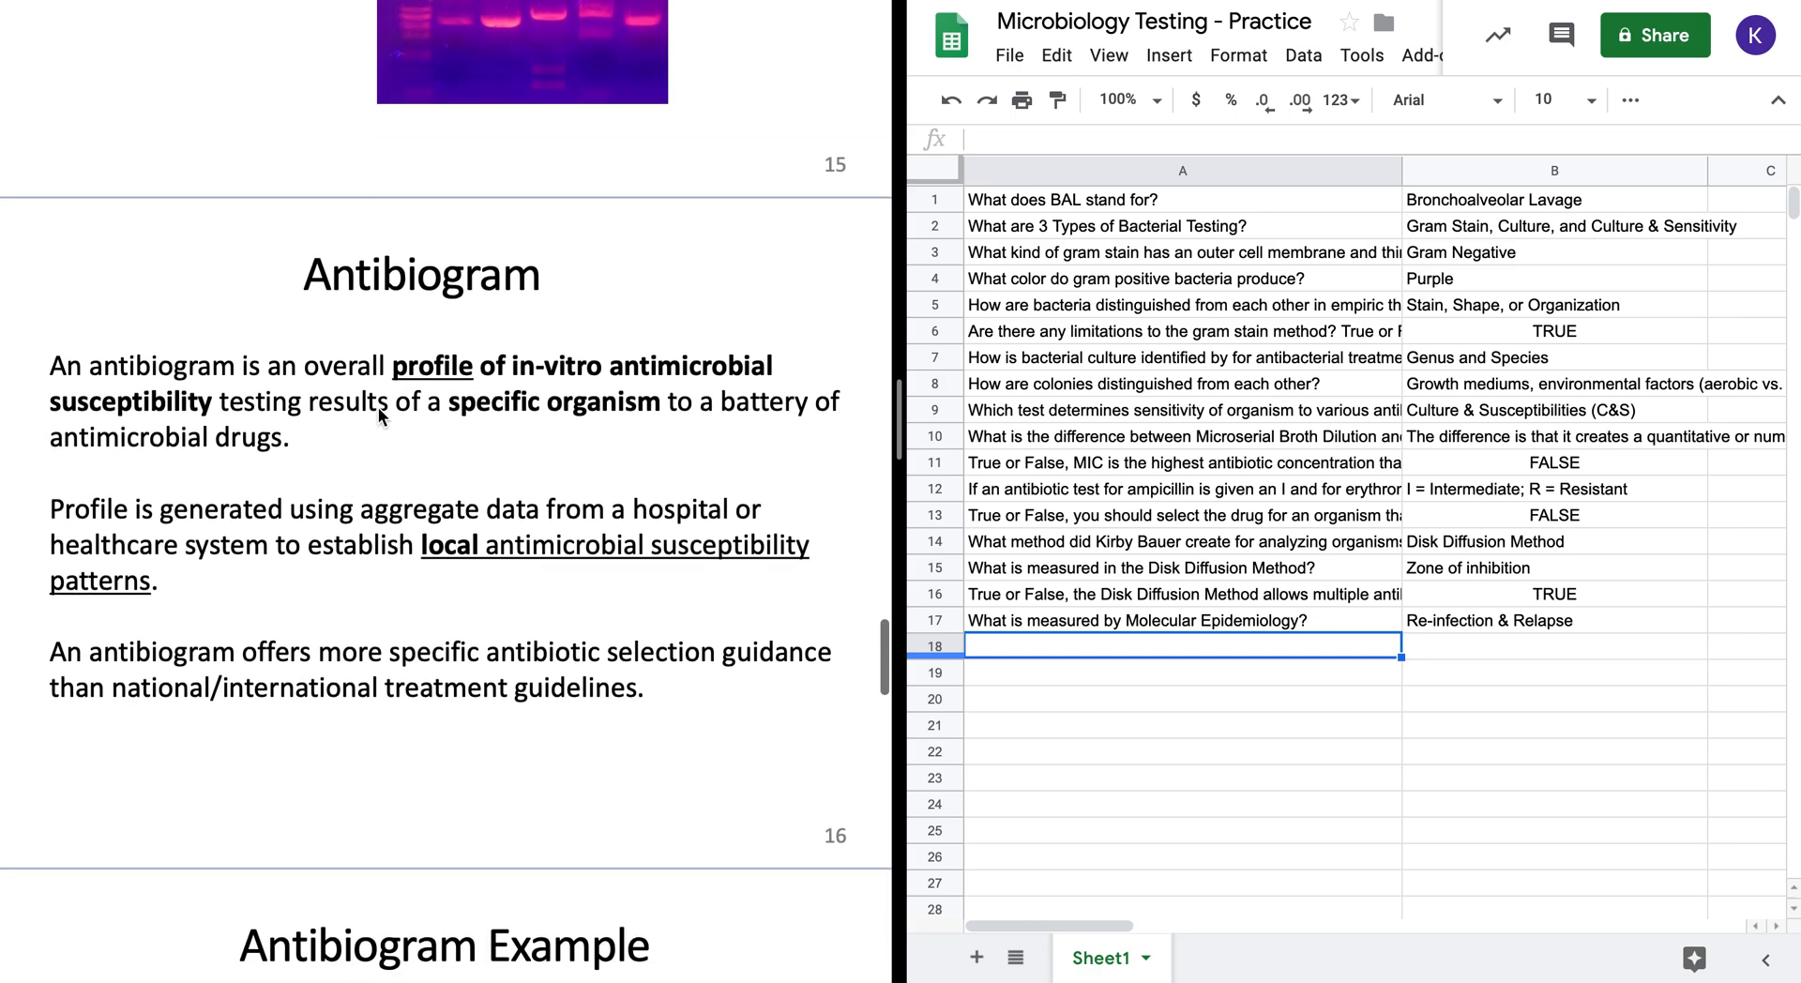
pyautogui.scroll(-2, 379, 407)
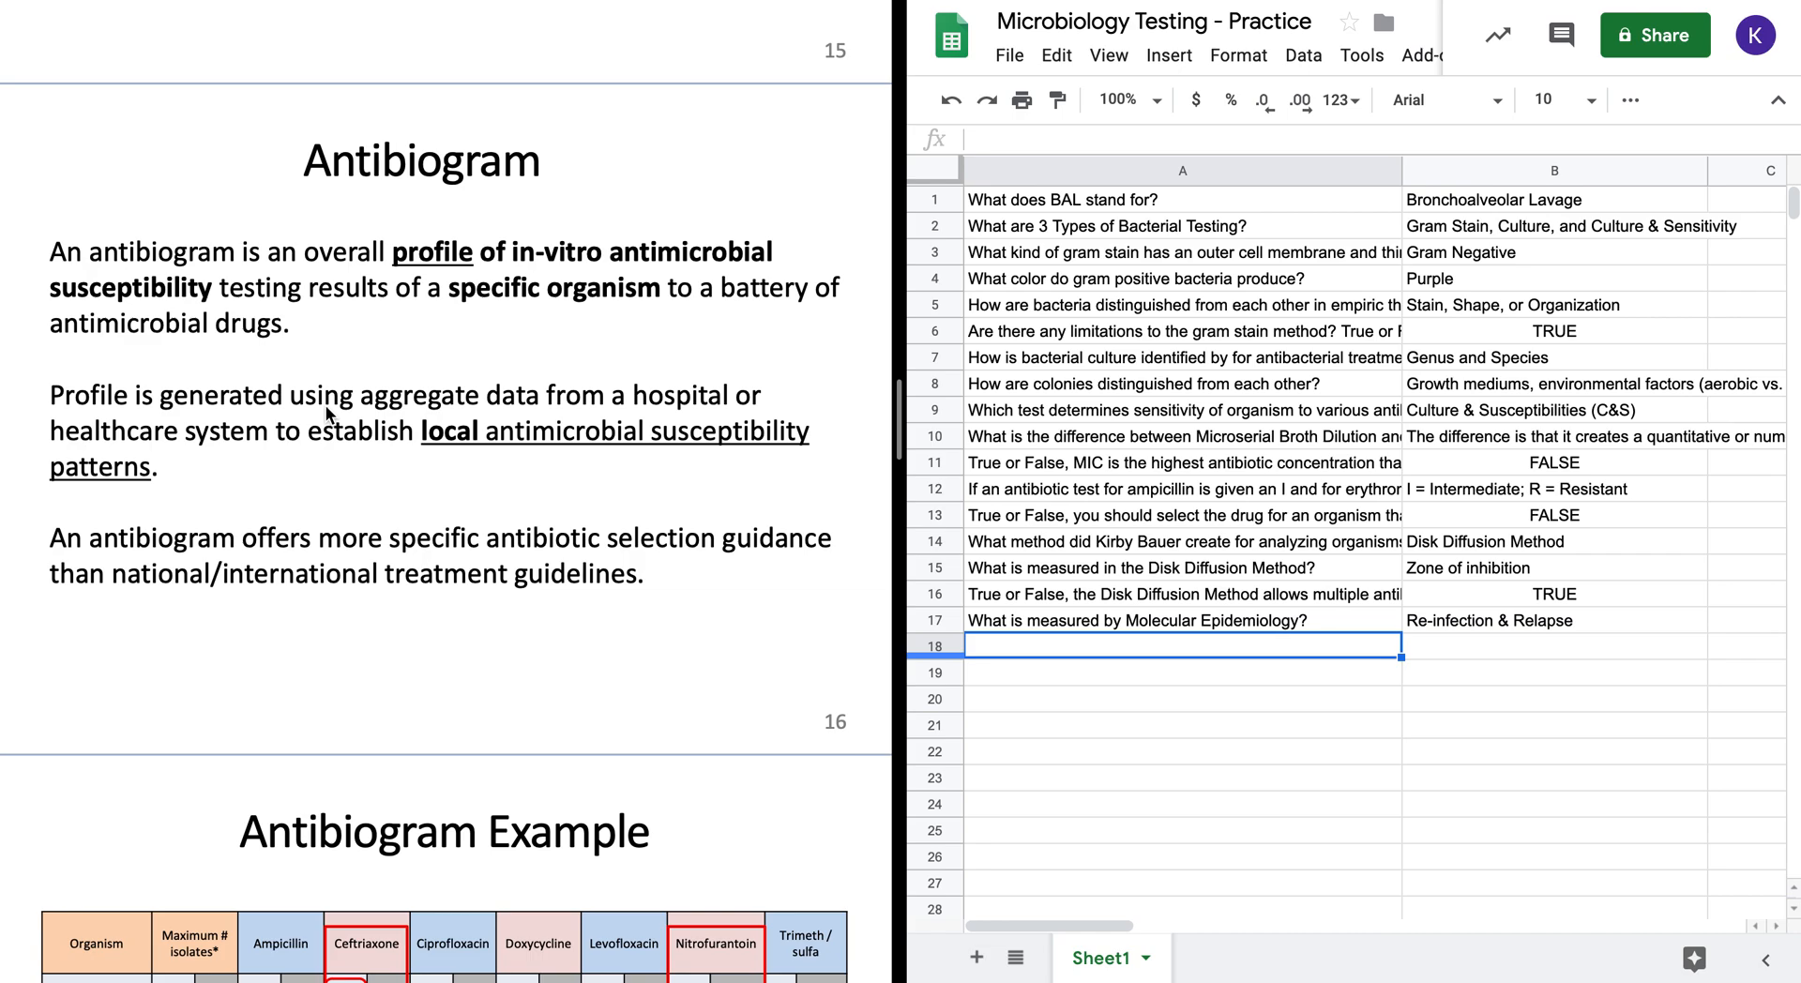
pyautogui.scroll(-1, 326, 408)
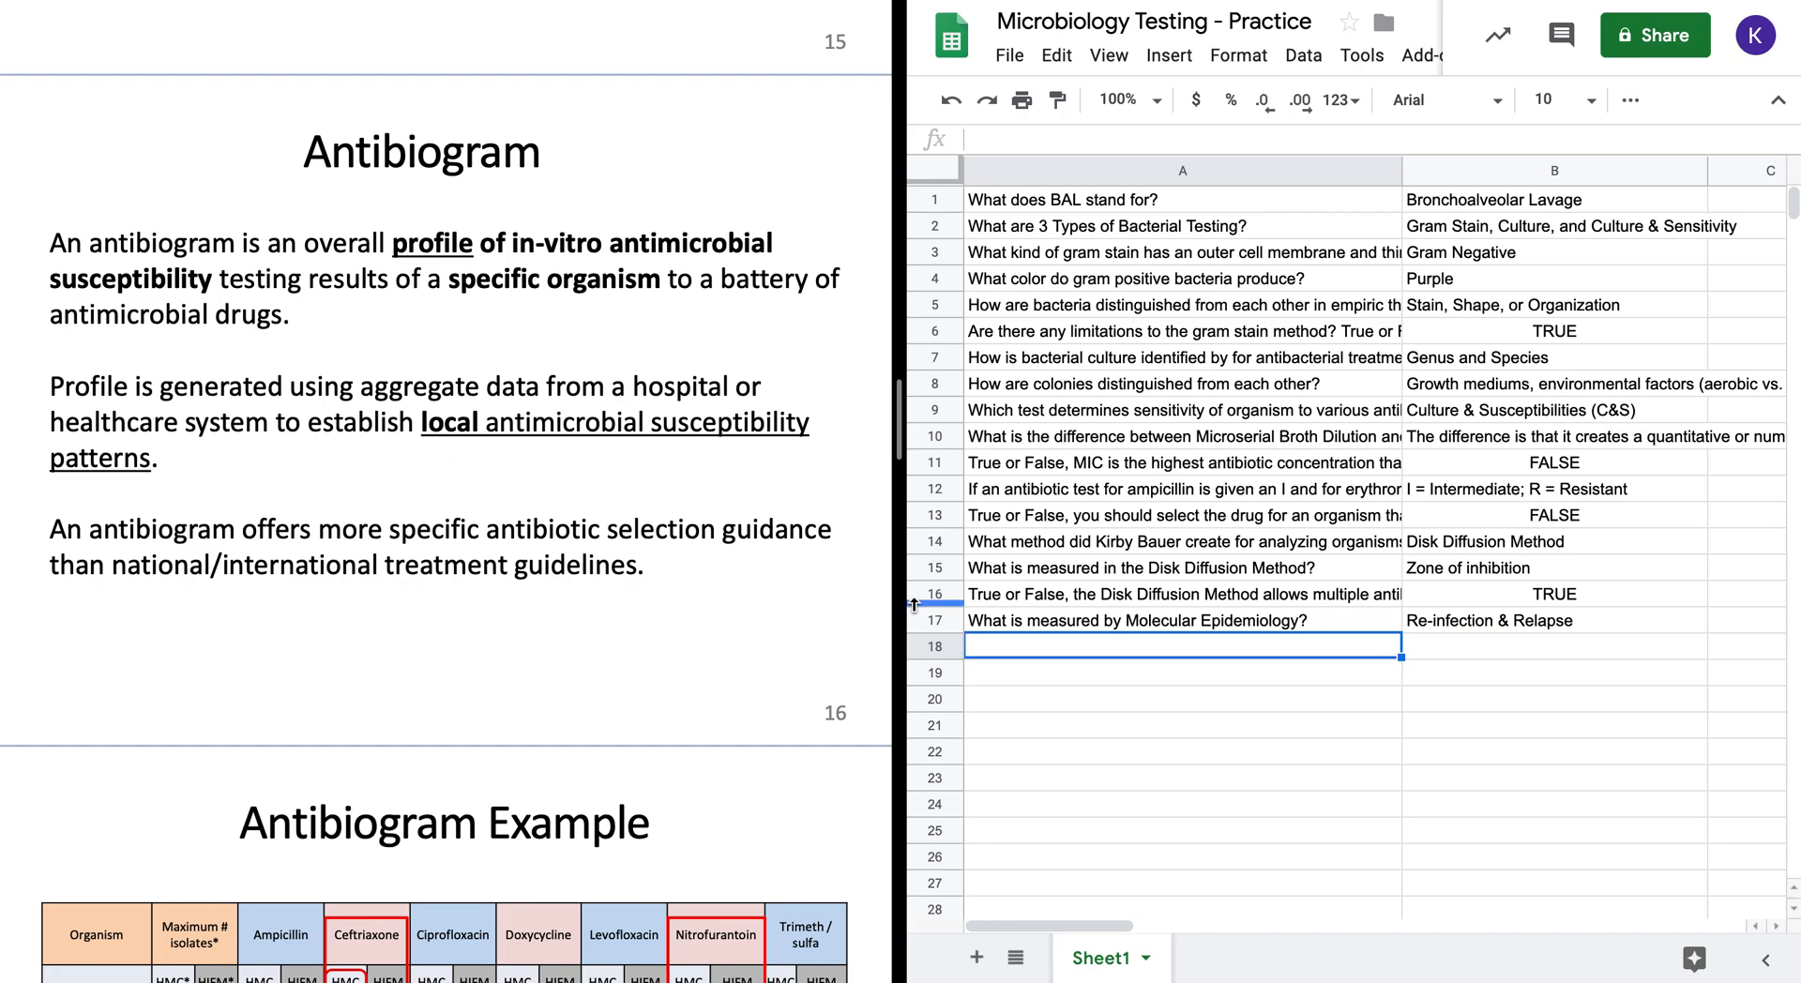
pyautogui.doubleClick(1040, 646)
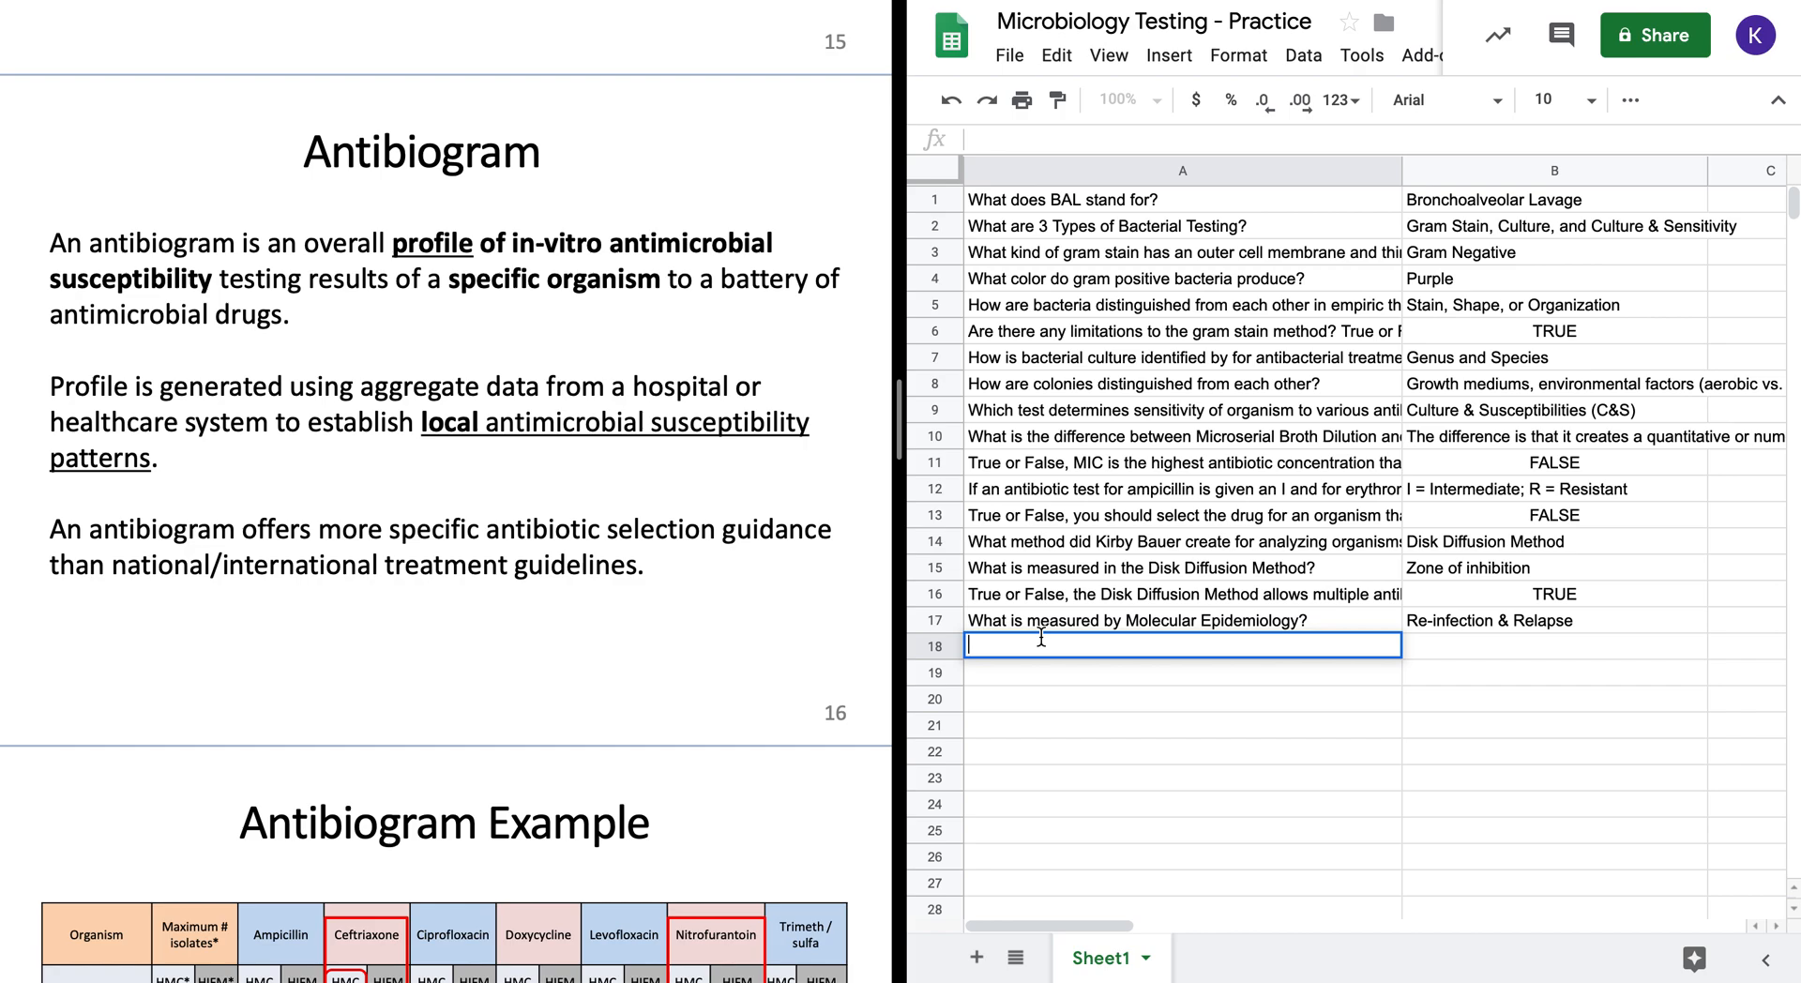
pyautogui.write('Method that tests')
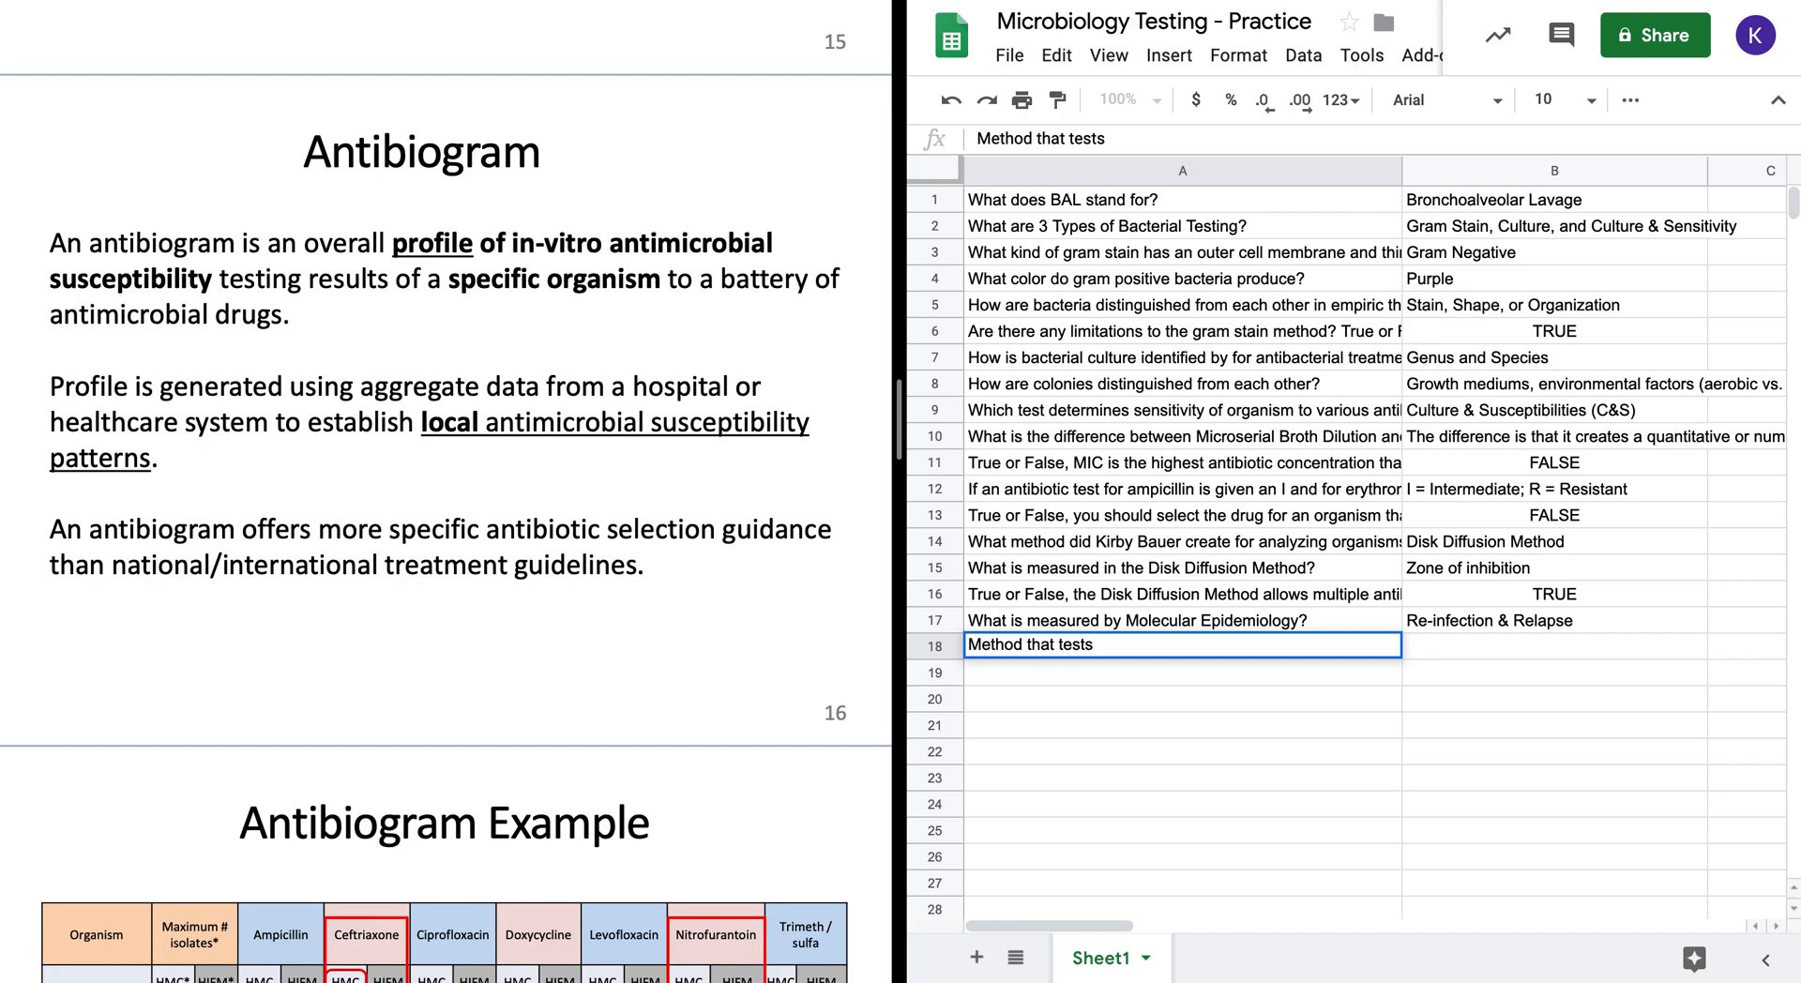
pyautogui.write(' the susceptibil')
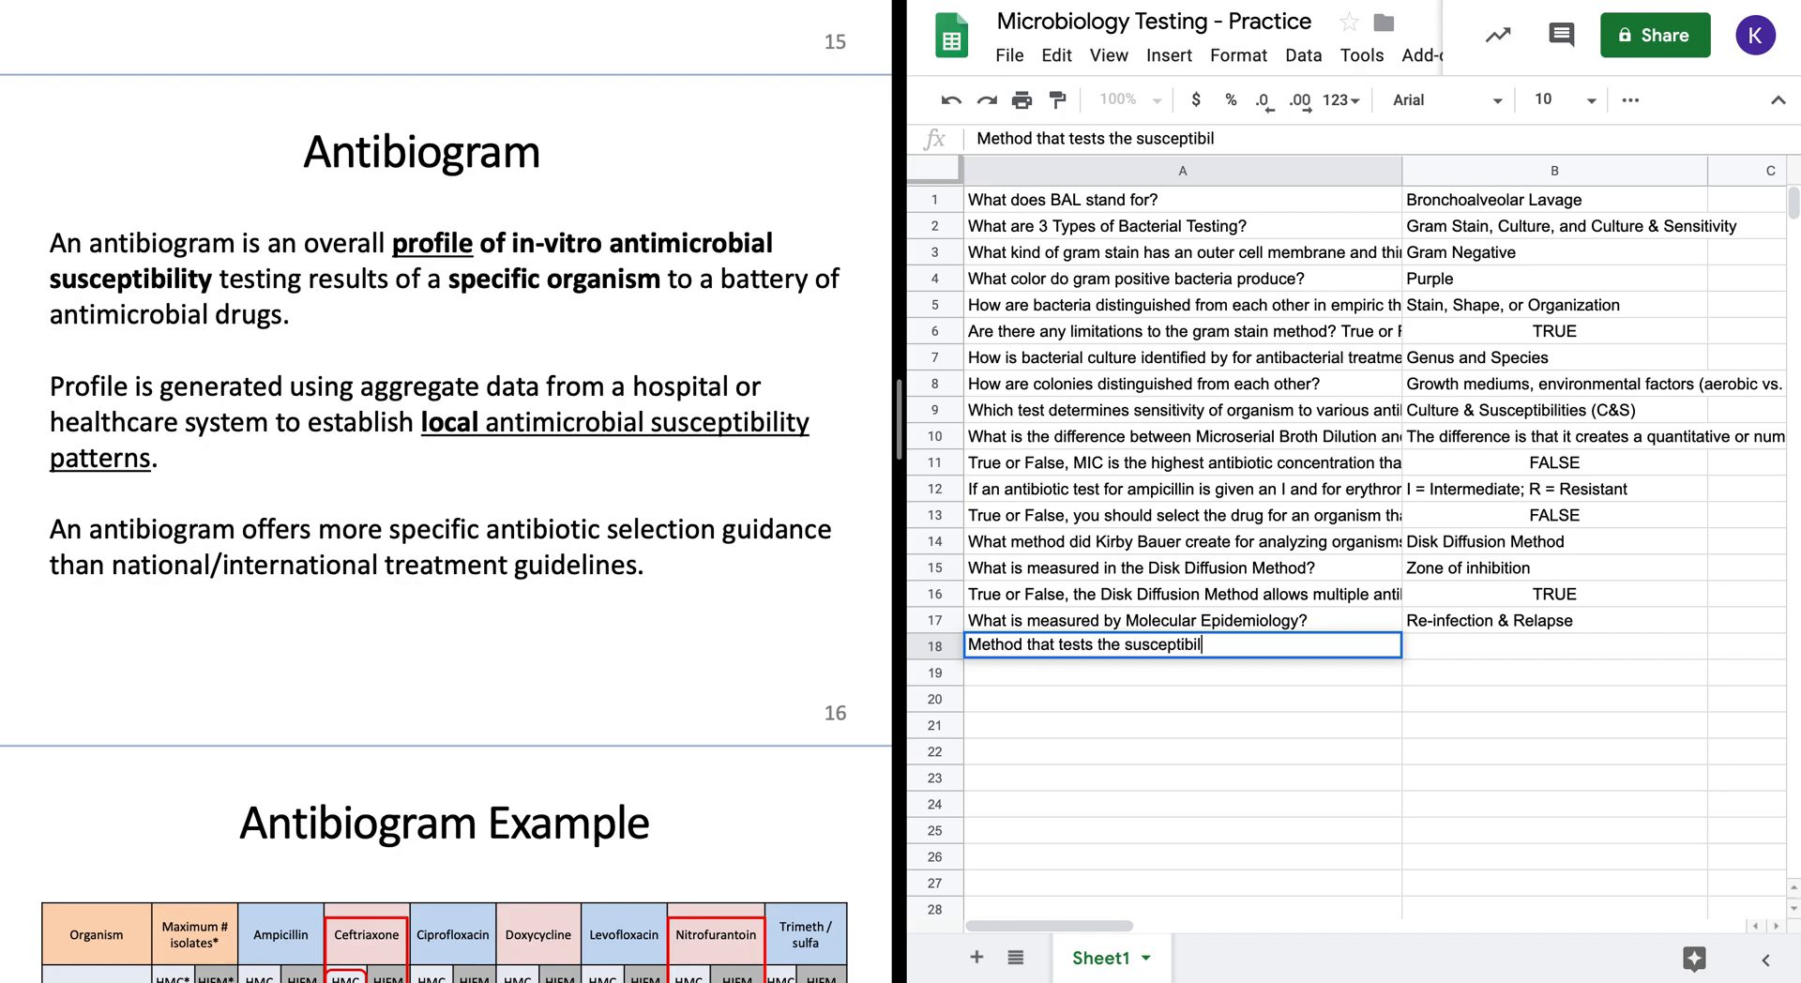
pyautogui.write('ity of an organ')
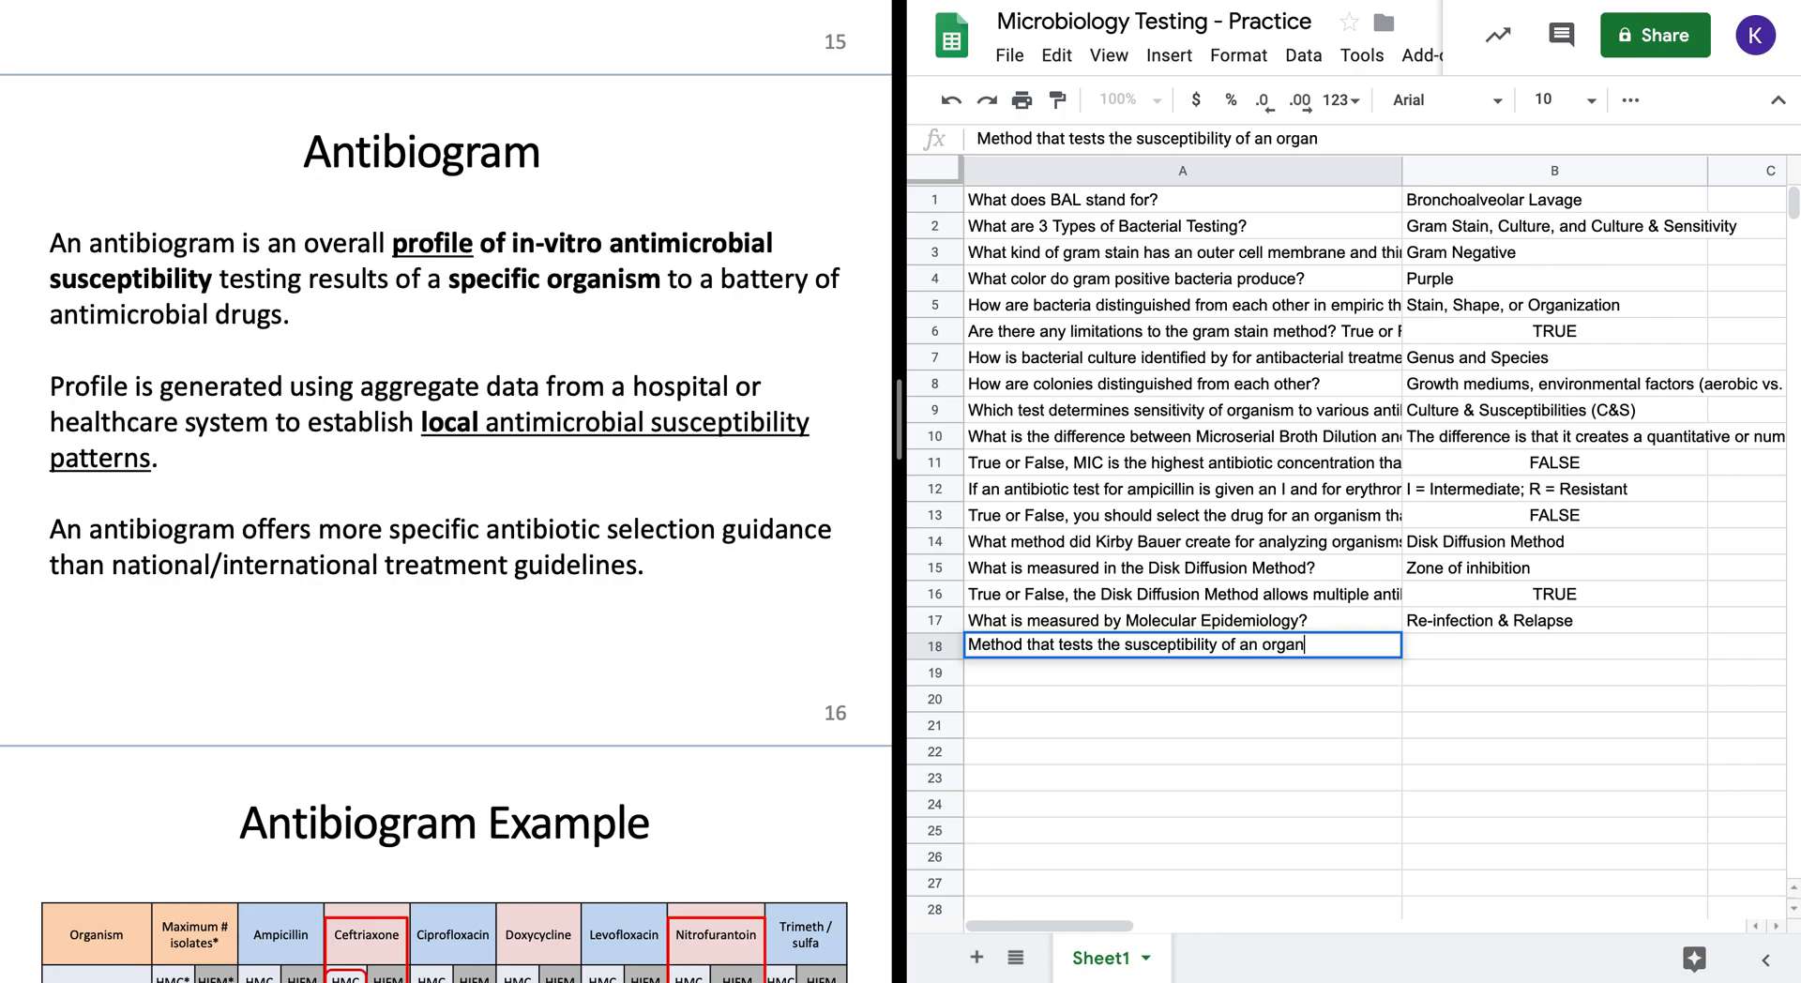
pyautogui.write('ism to')
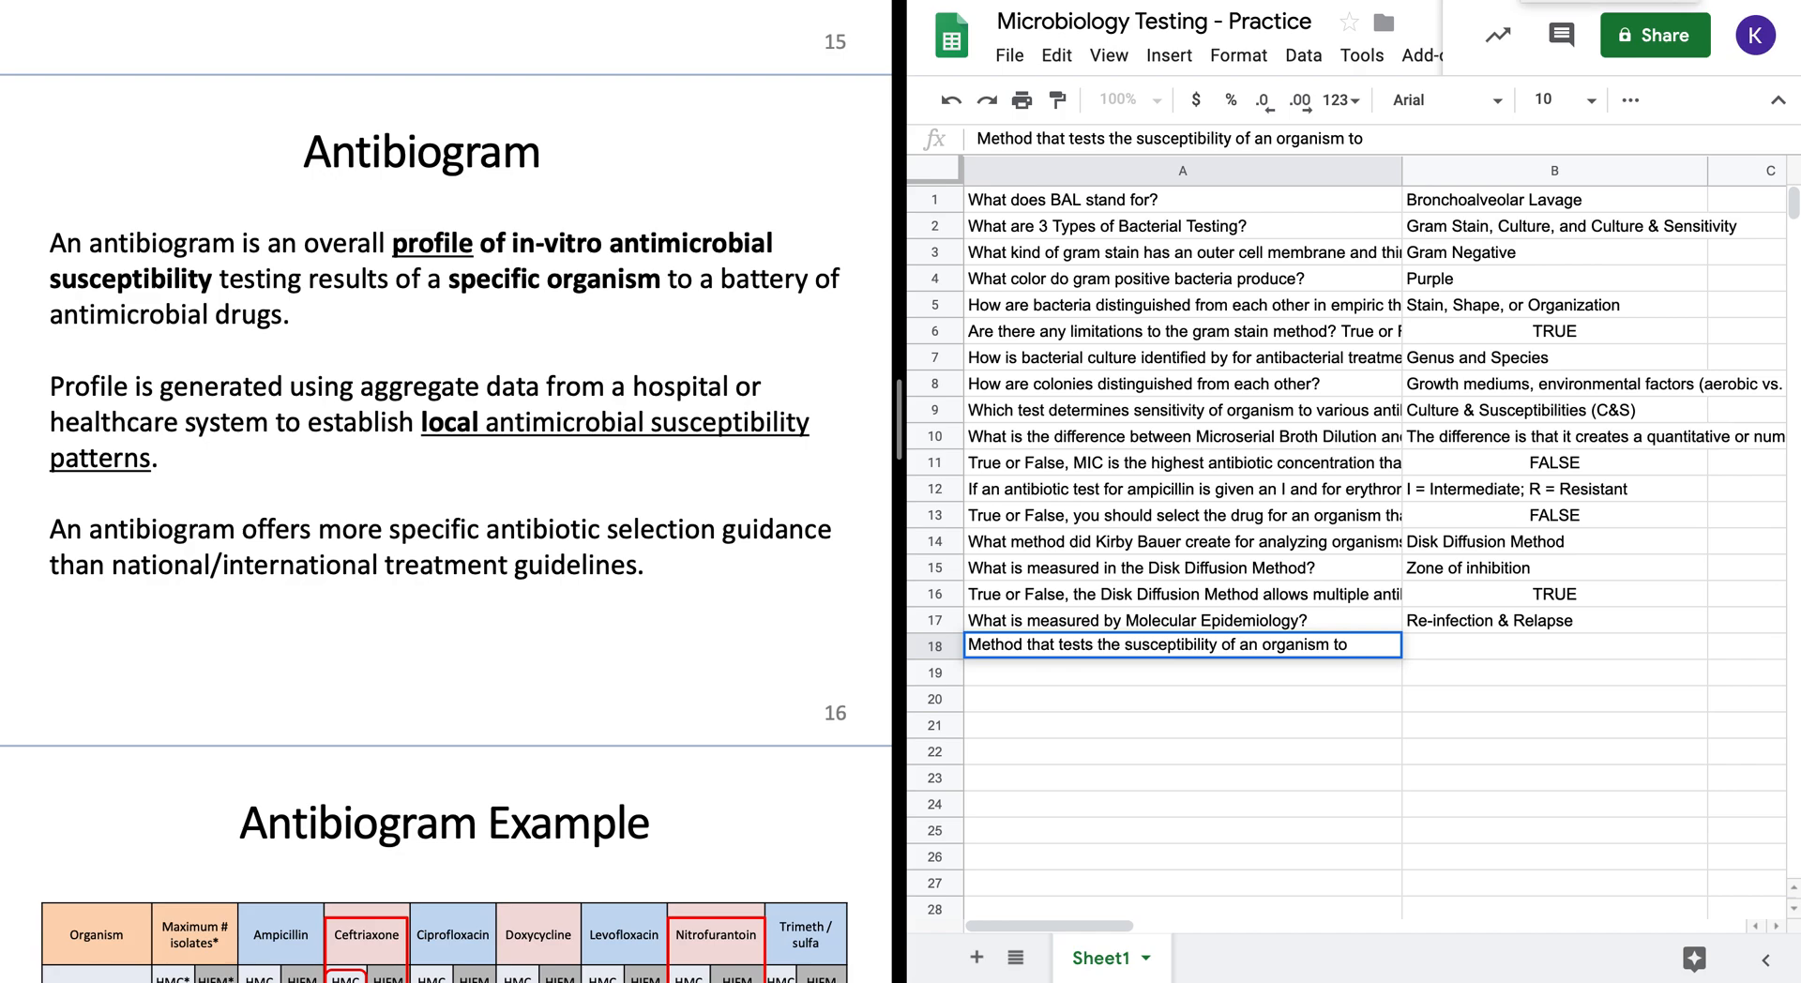
# - Open the Google search pop-up, search for "battery" and look through the results for the word's meaning
pyautogui.click(1518, 0)
pyautogui.write('be')
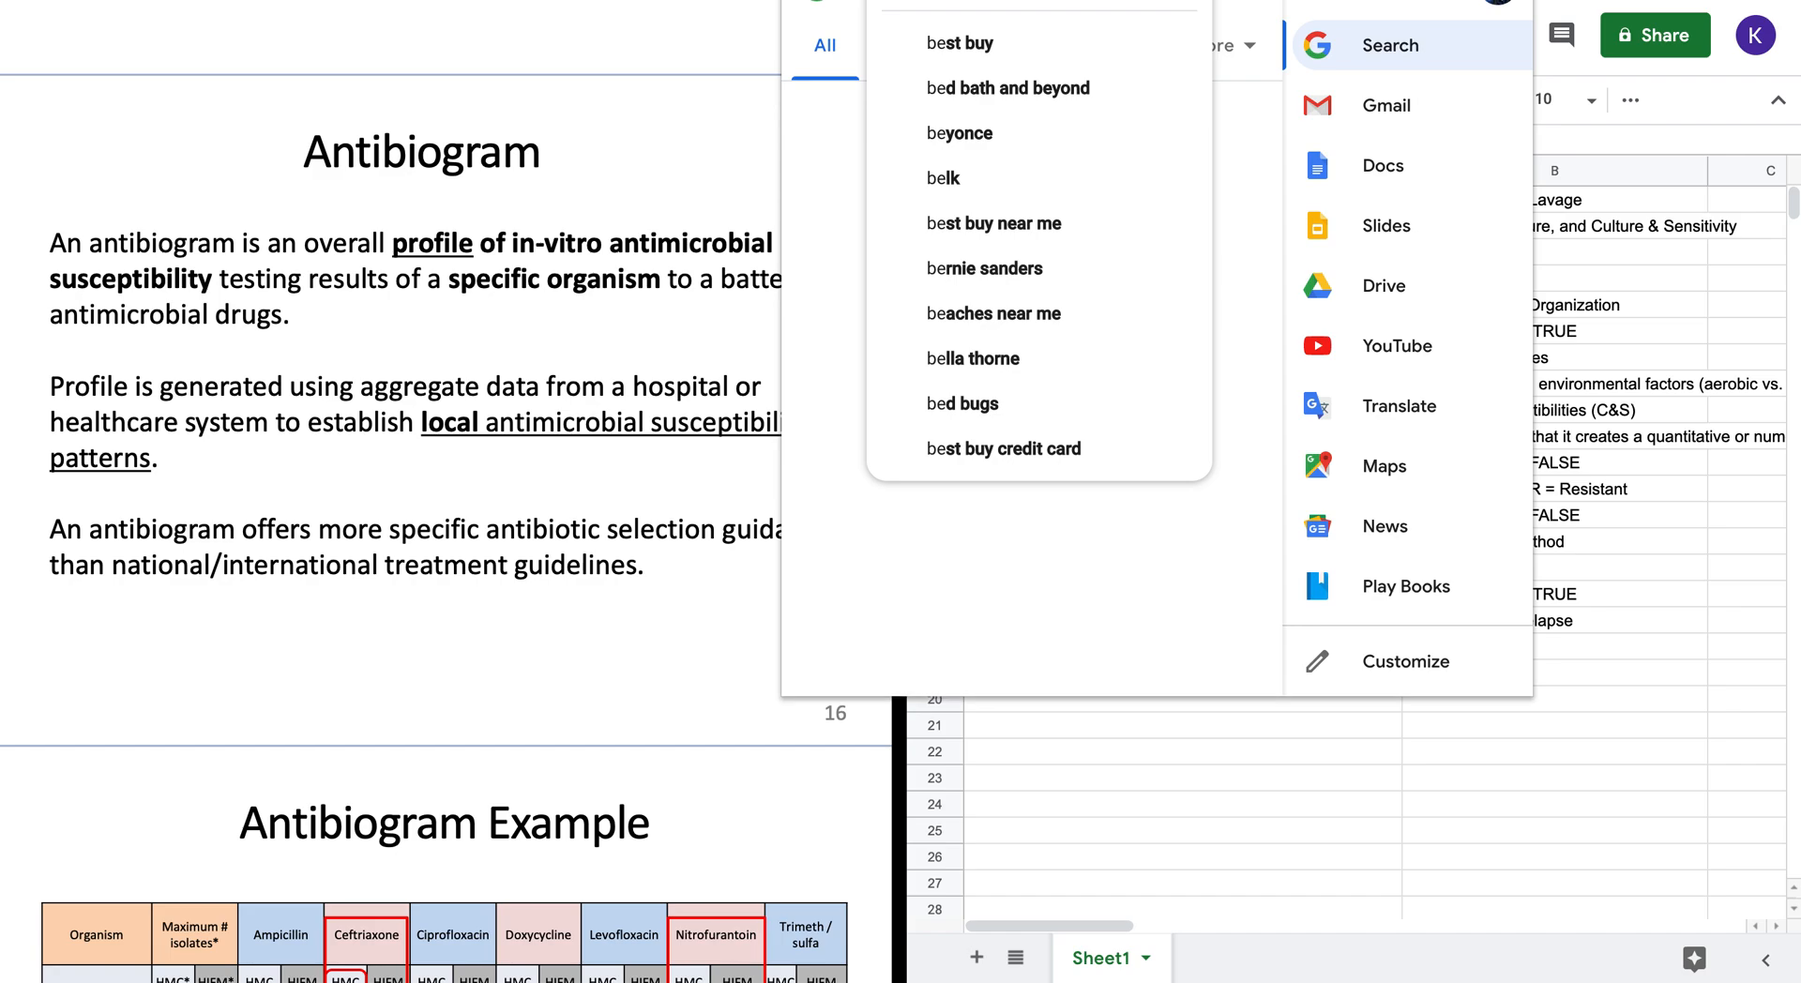
pyautogui.press('BackSpace')
pyautogui.write('attery')
pyautogui.press('Return')
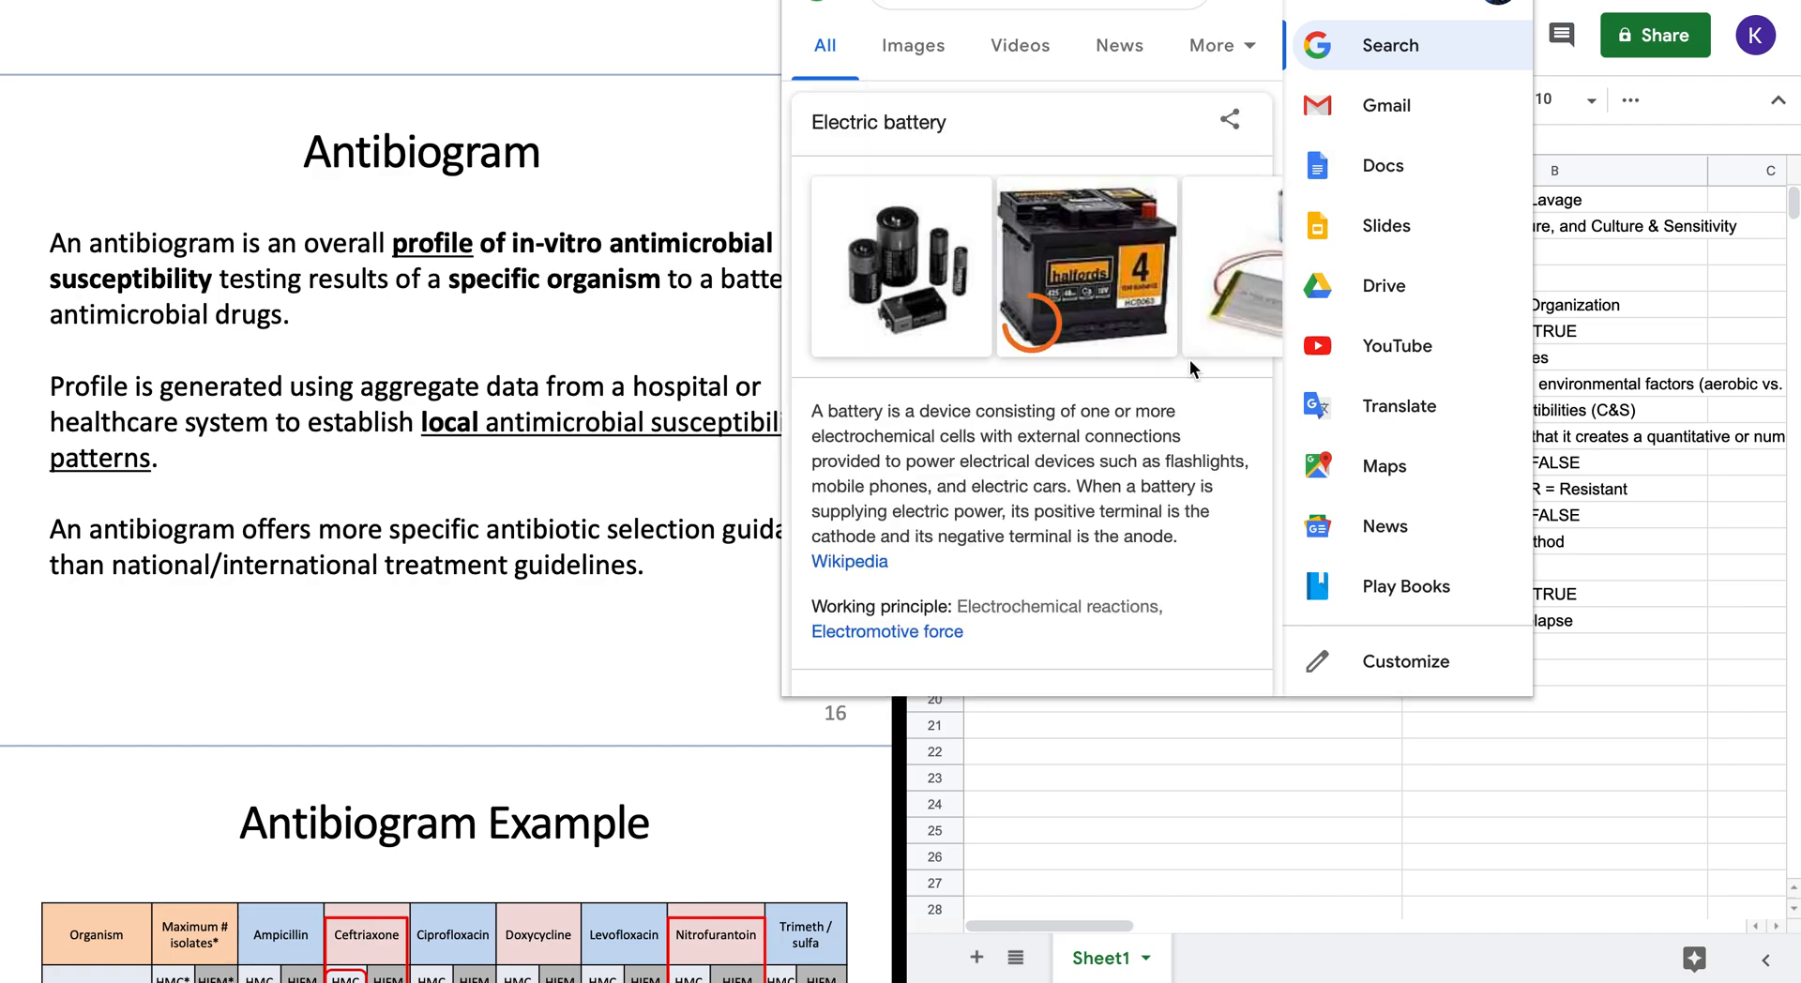
pyautogui.scroll(-10, 1100, 467)
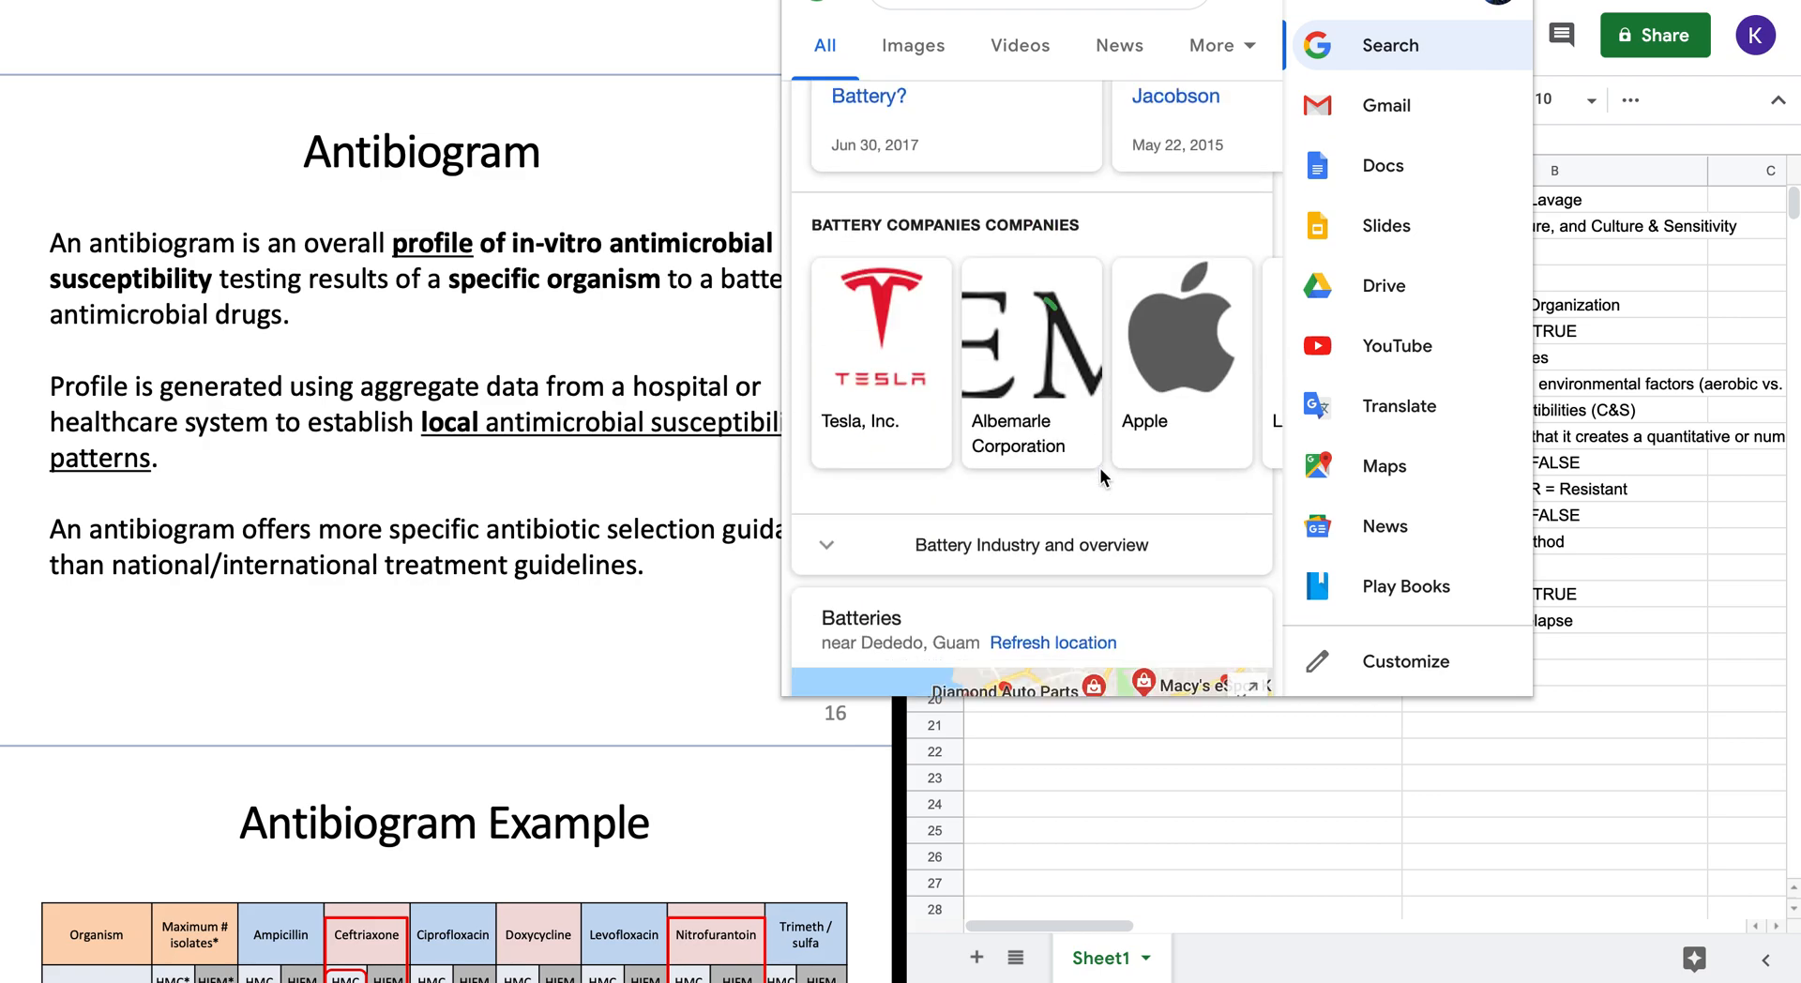
pyautogui.scroll(-2, 1099, 468)
pyautogui.scroll(8, 1100, 467)
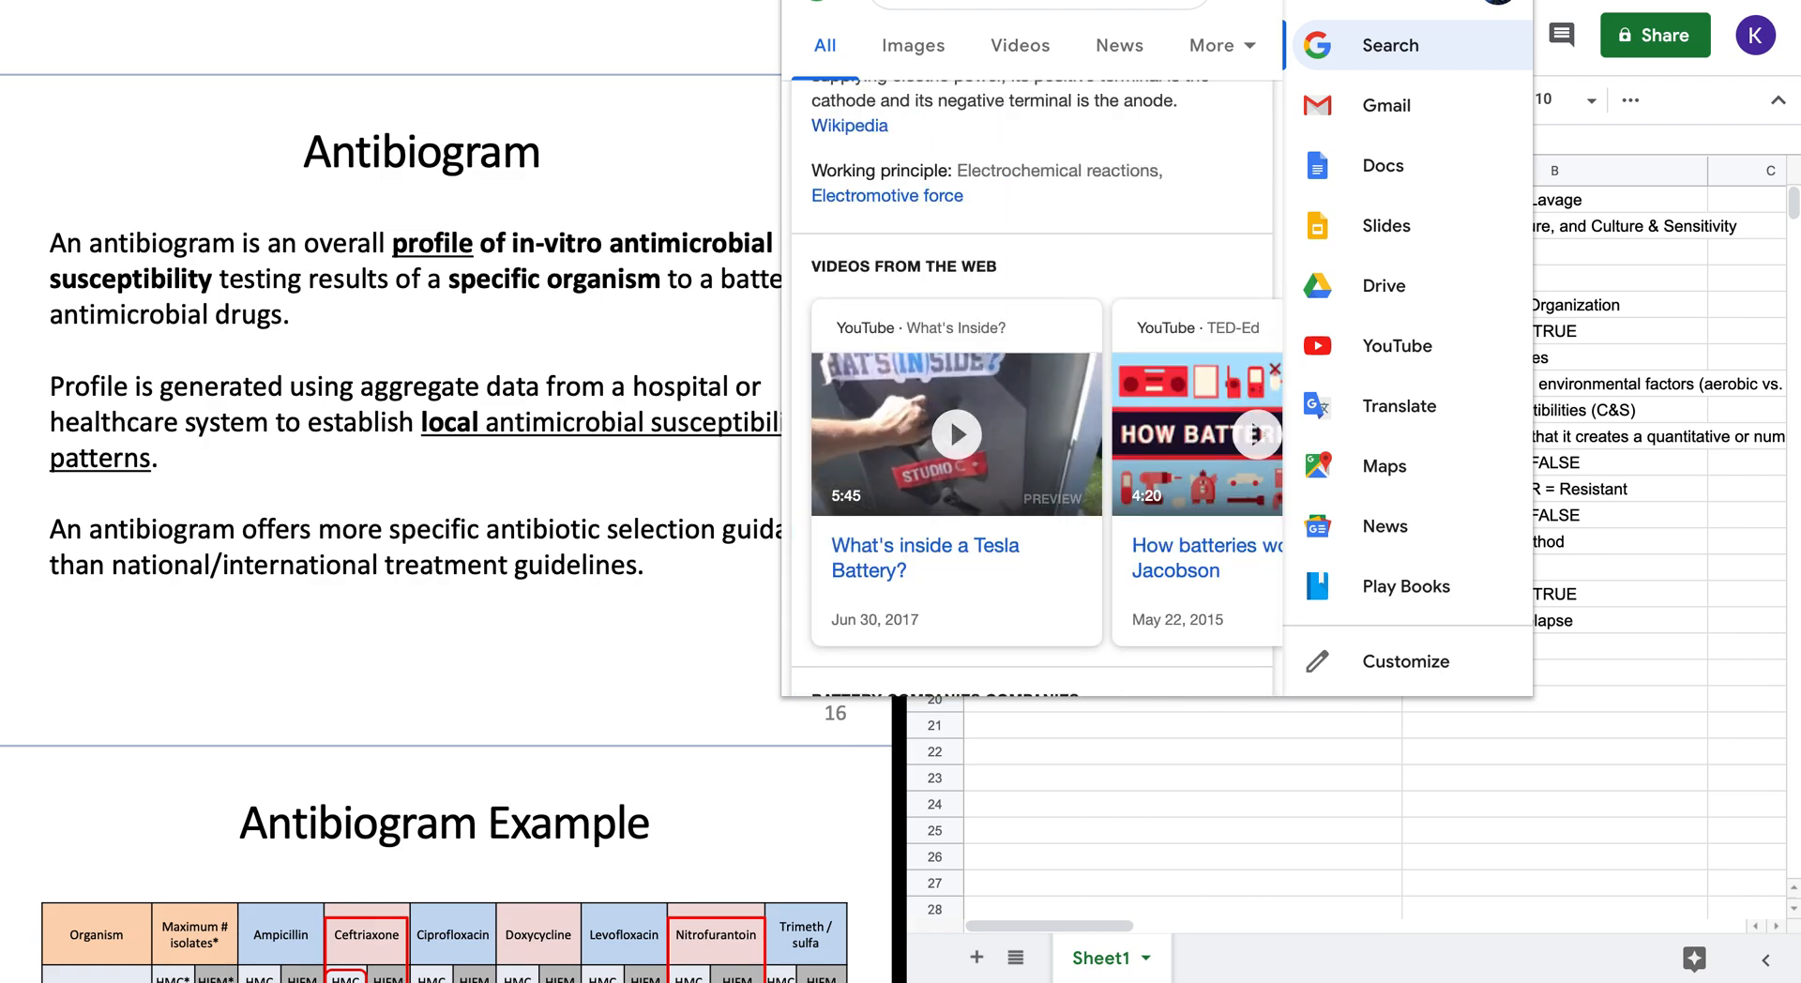
# - Search for "battery science definition" and look through the results for the word's scientific meaning
pyautogui.write('science')
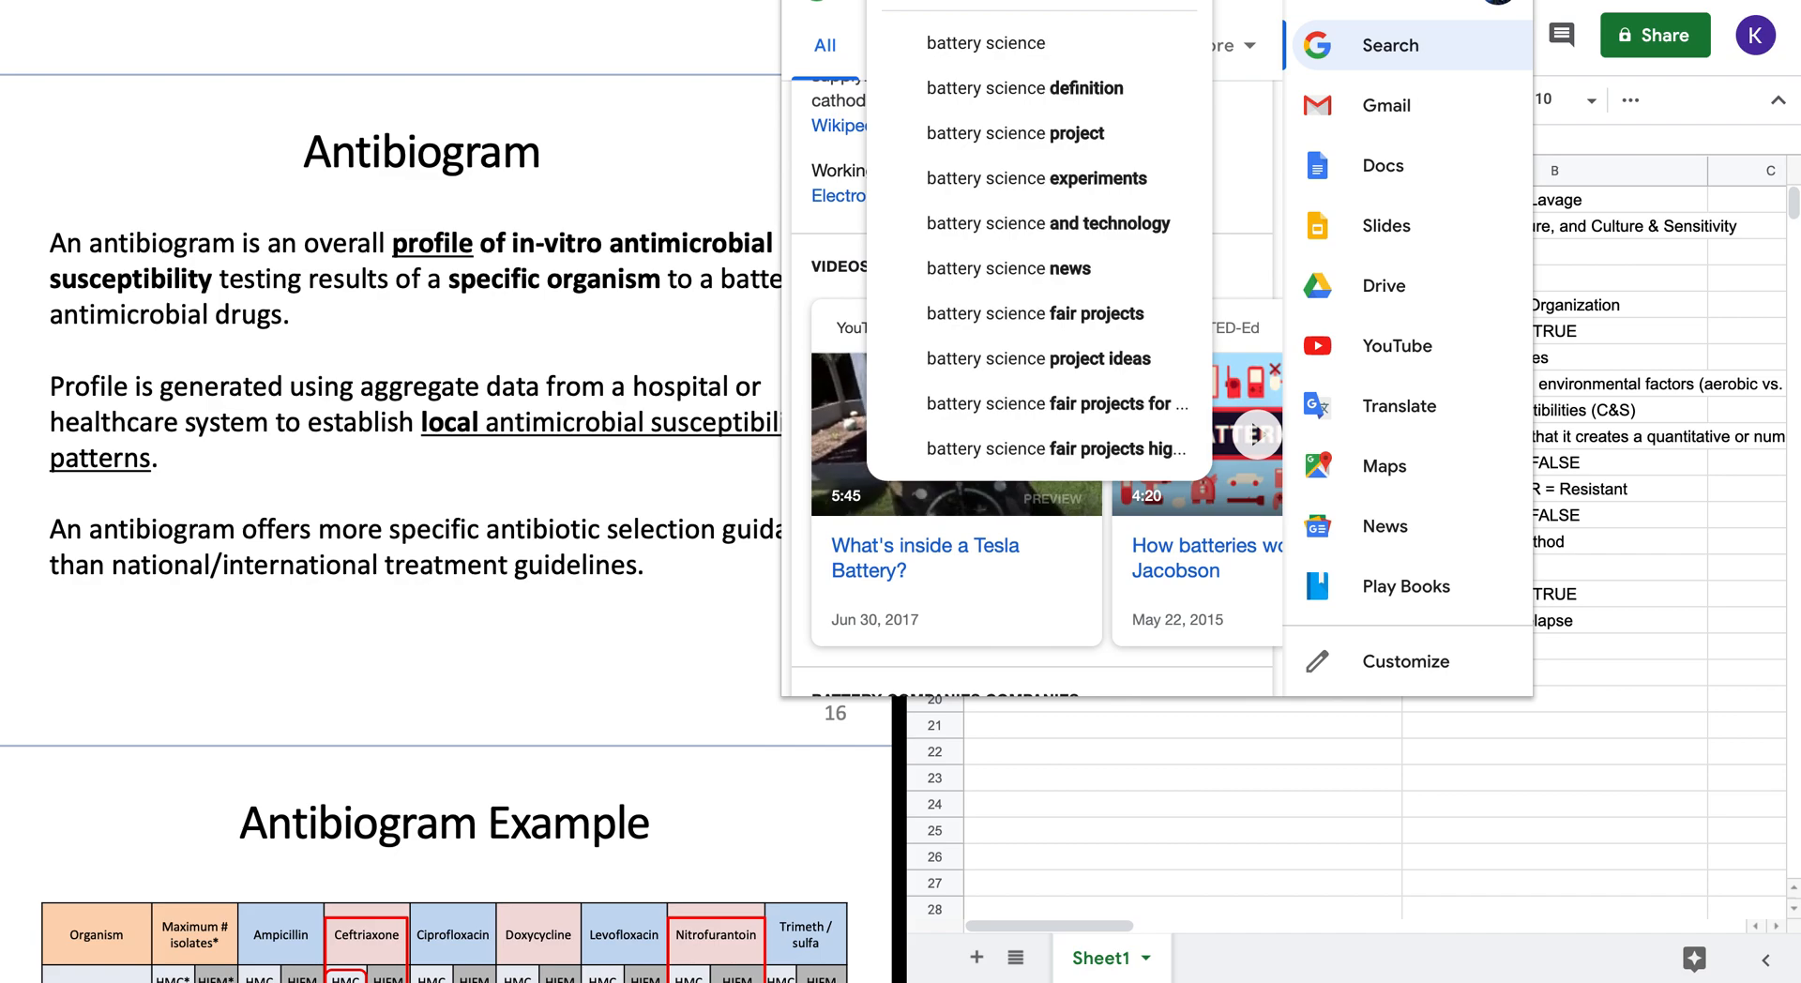
pyautogui.click(1027, 51)
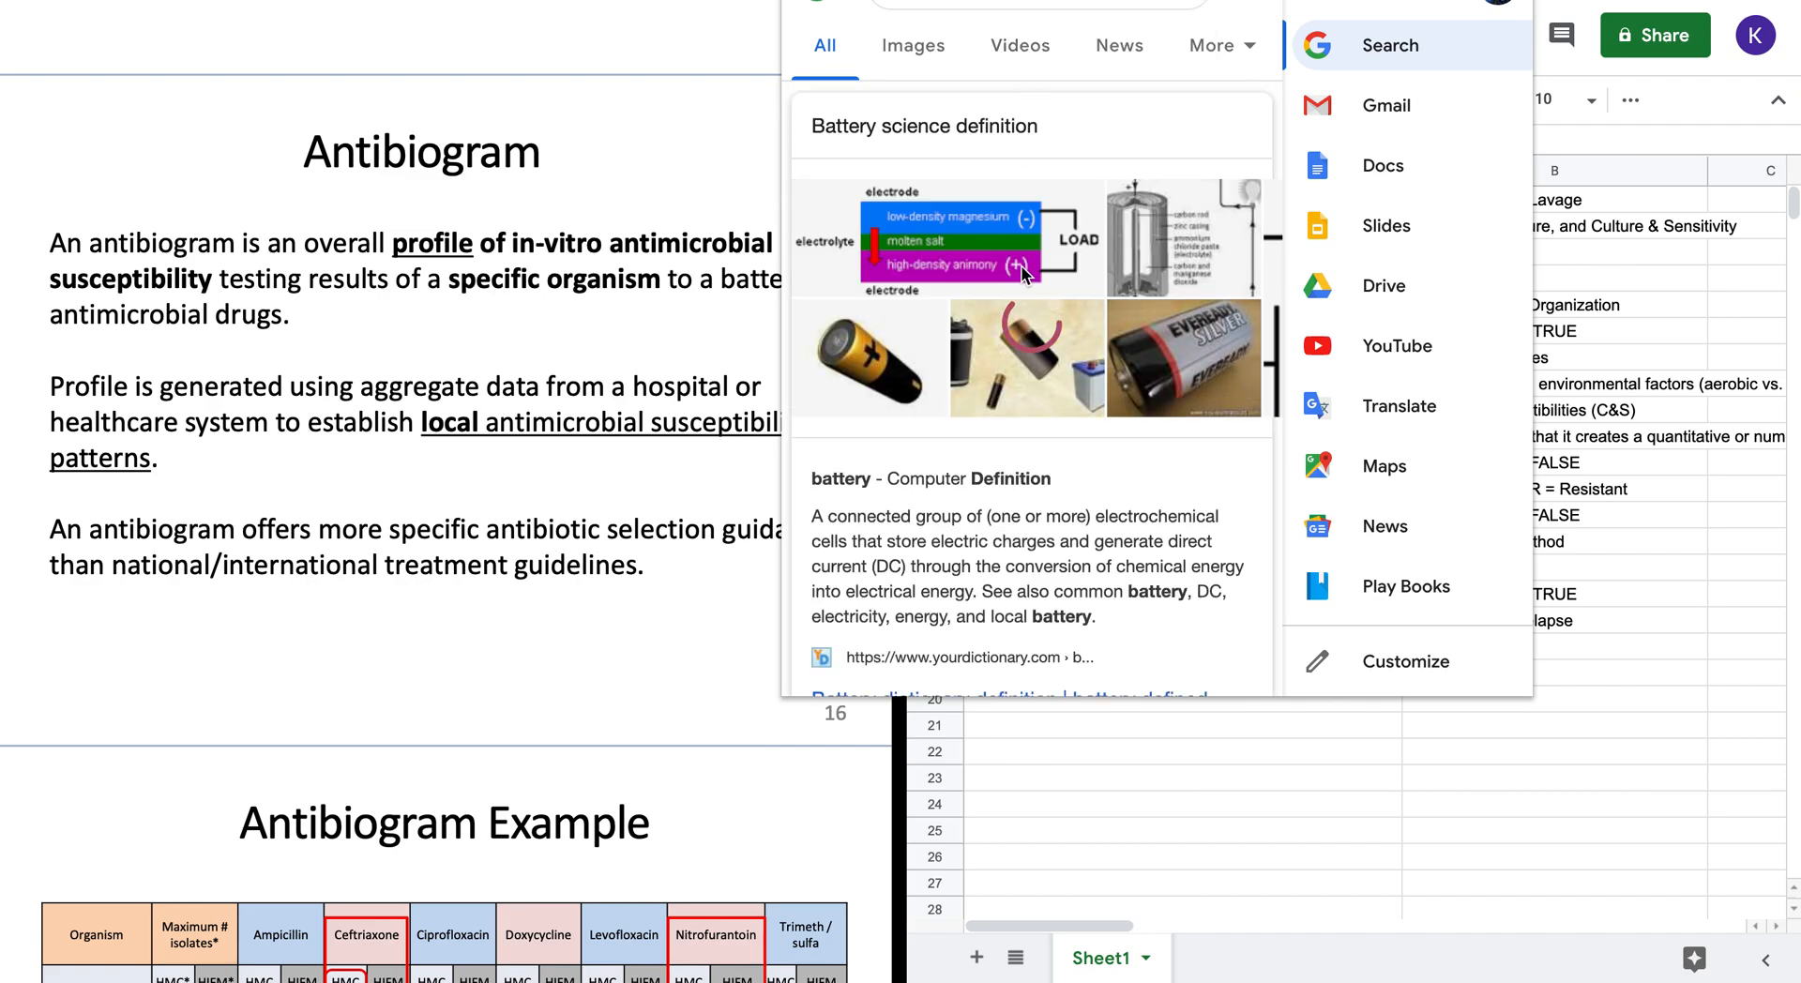
pyautogui.scroll(-6, 1063, 441)
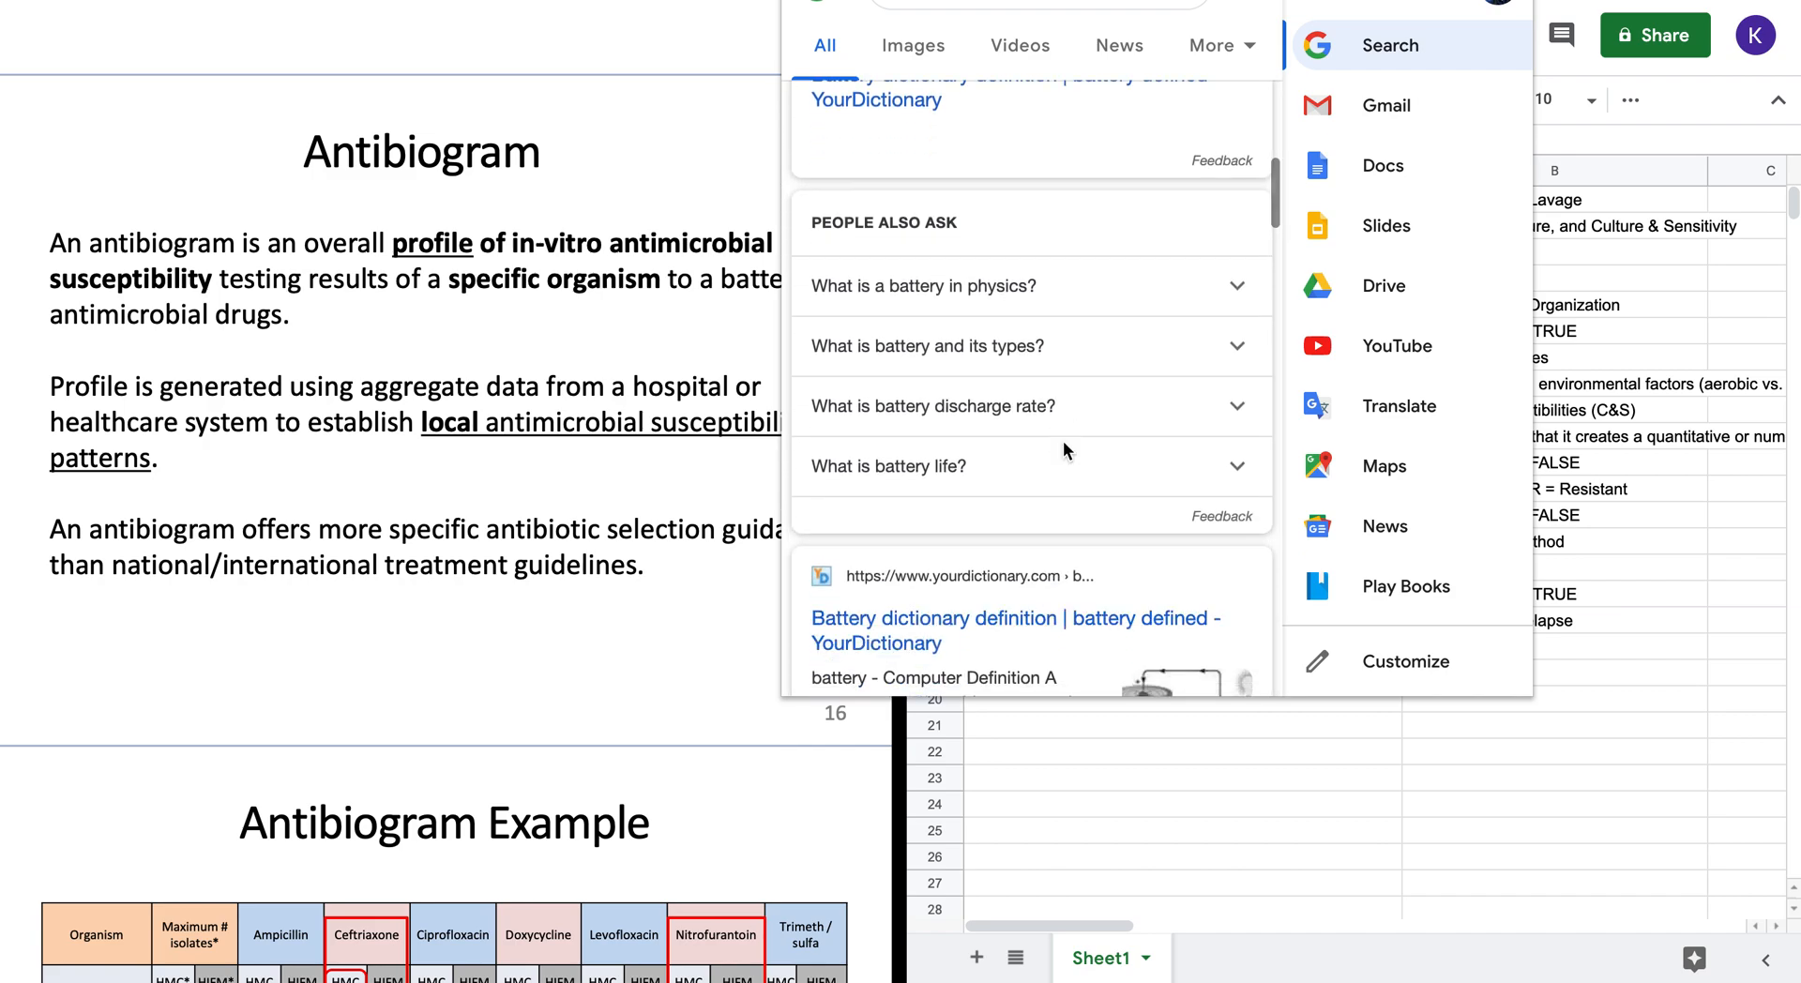
pyautogui.scroll(-4, 1062, 441)
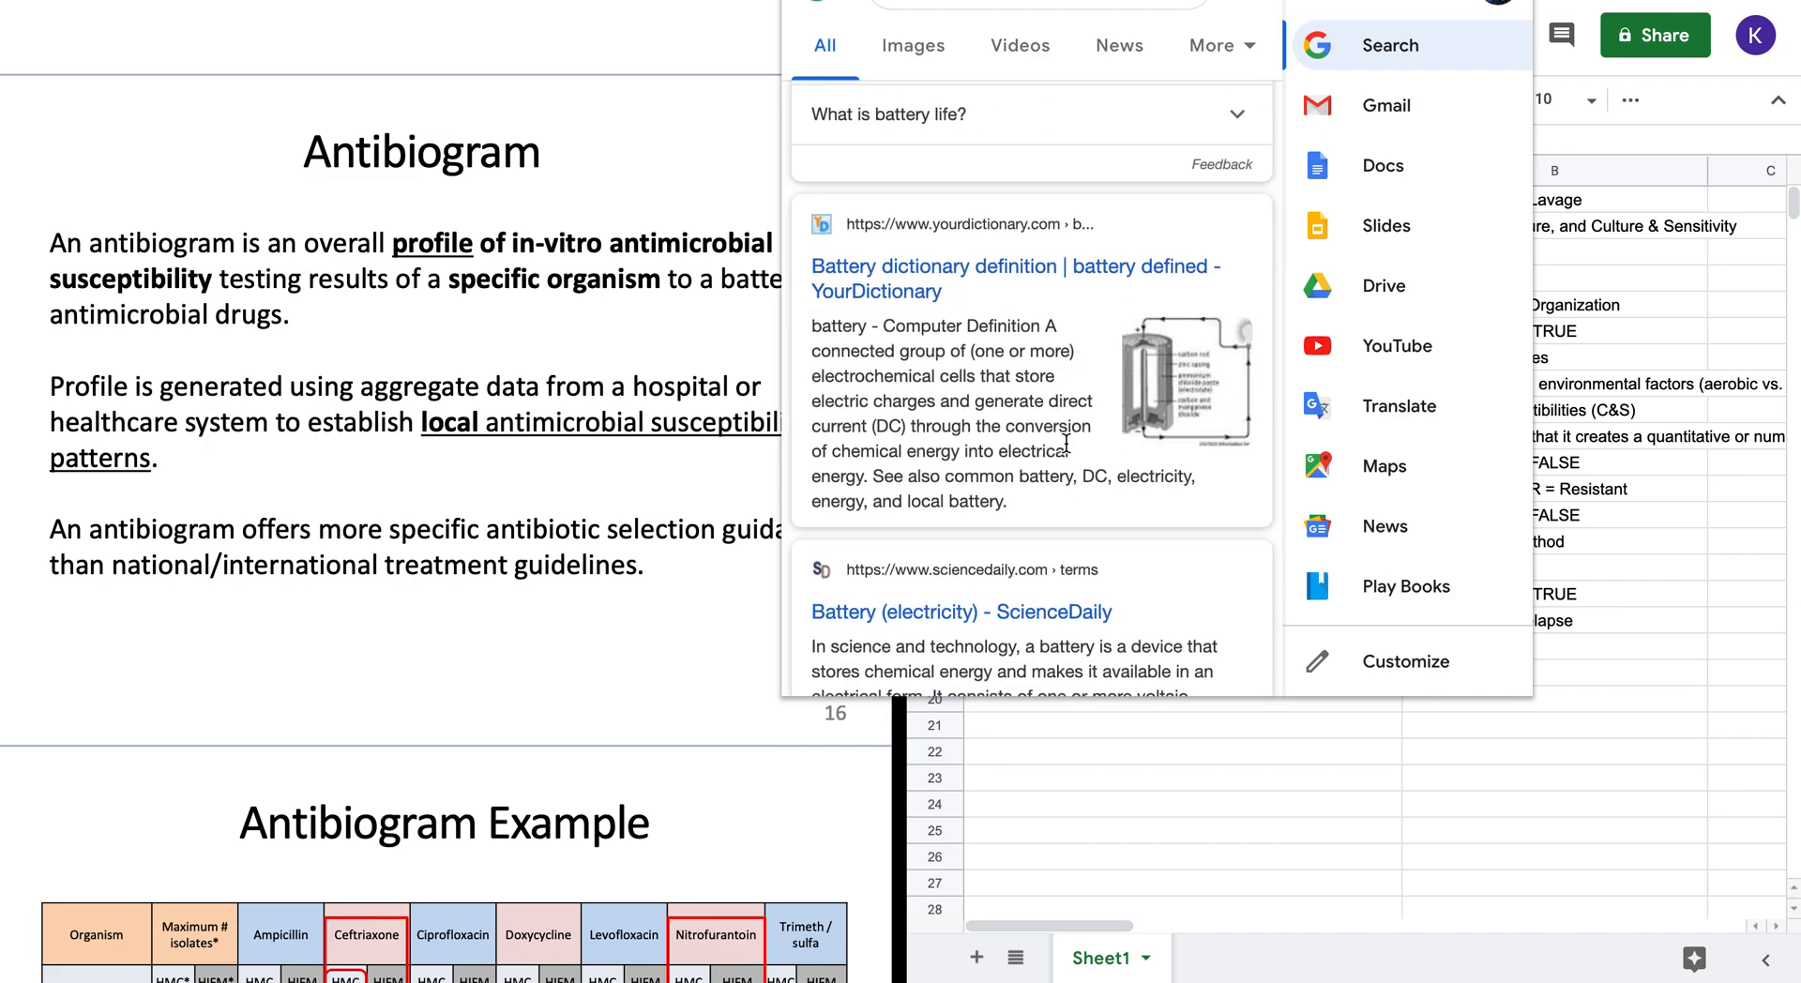
pyautogui.scroll(-3, 1064, 441)
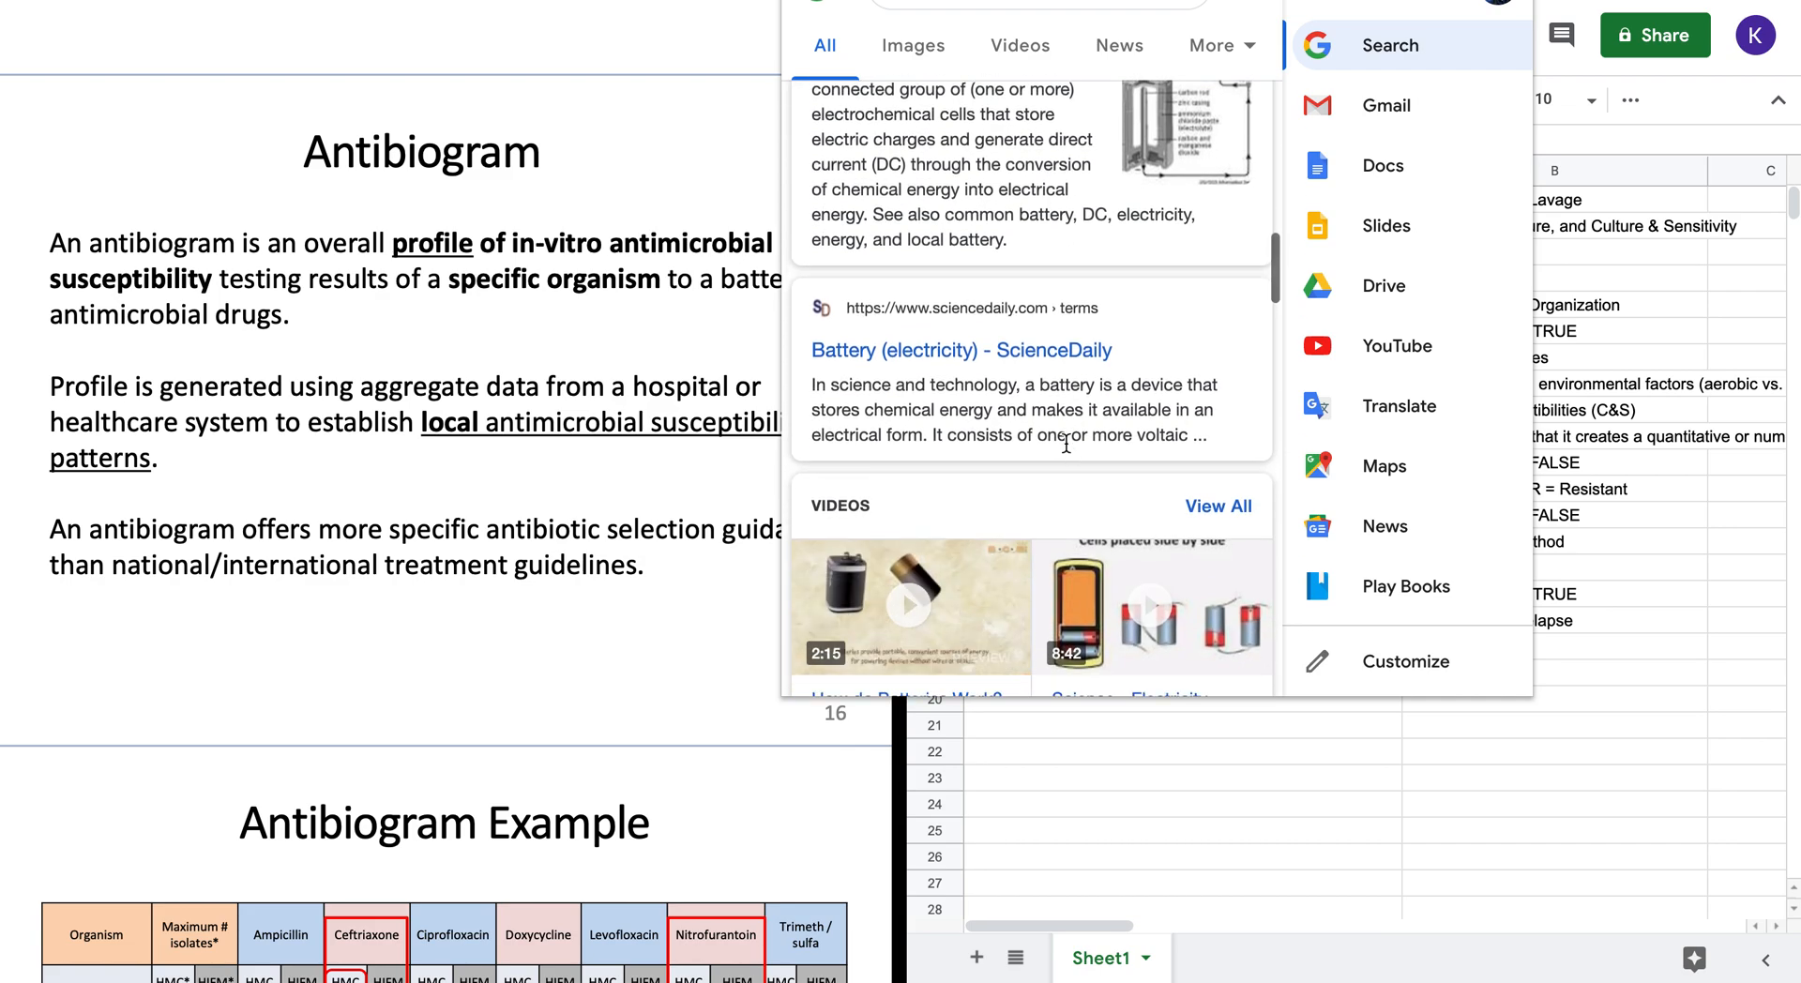
pyautogui.scroll(-3, 1065, 442)
pyautogui.scroll(-8, 1066, 443)
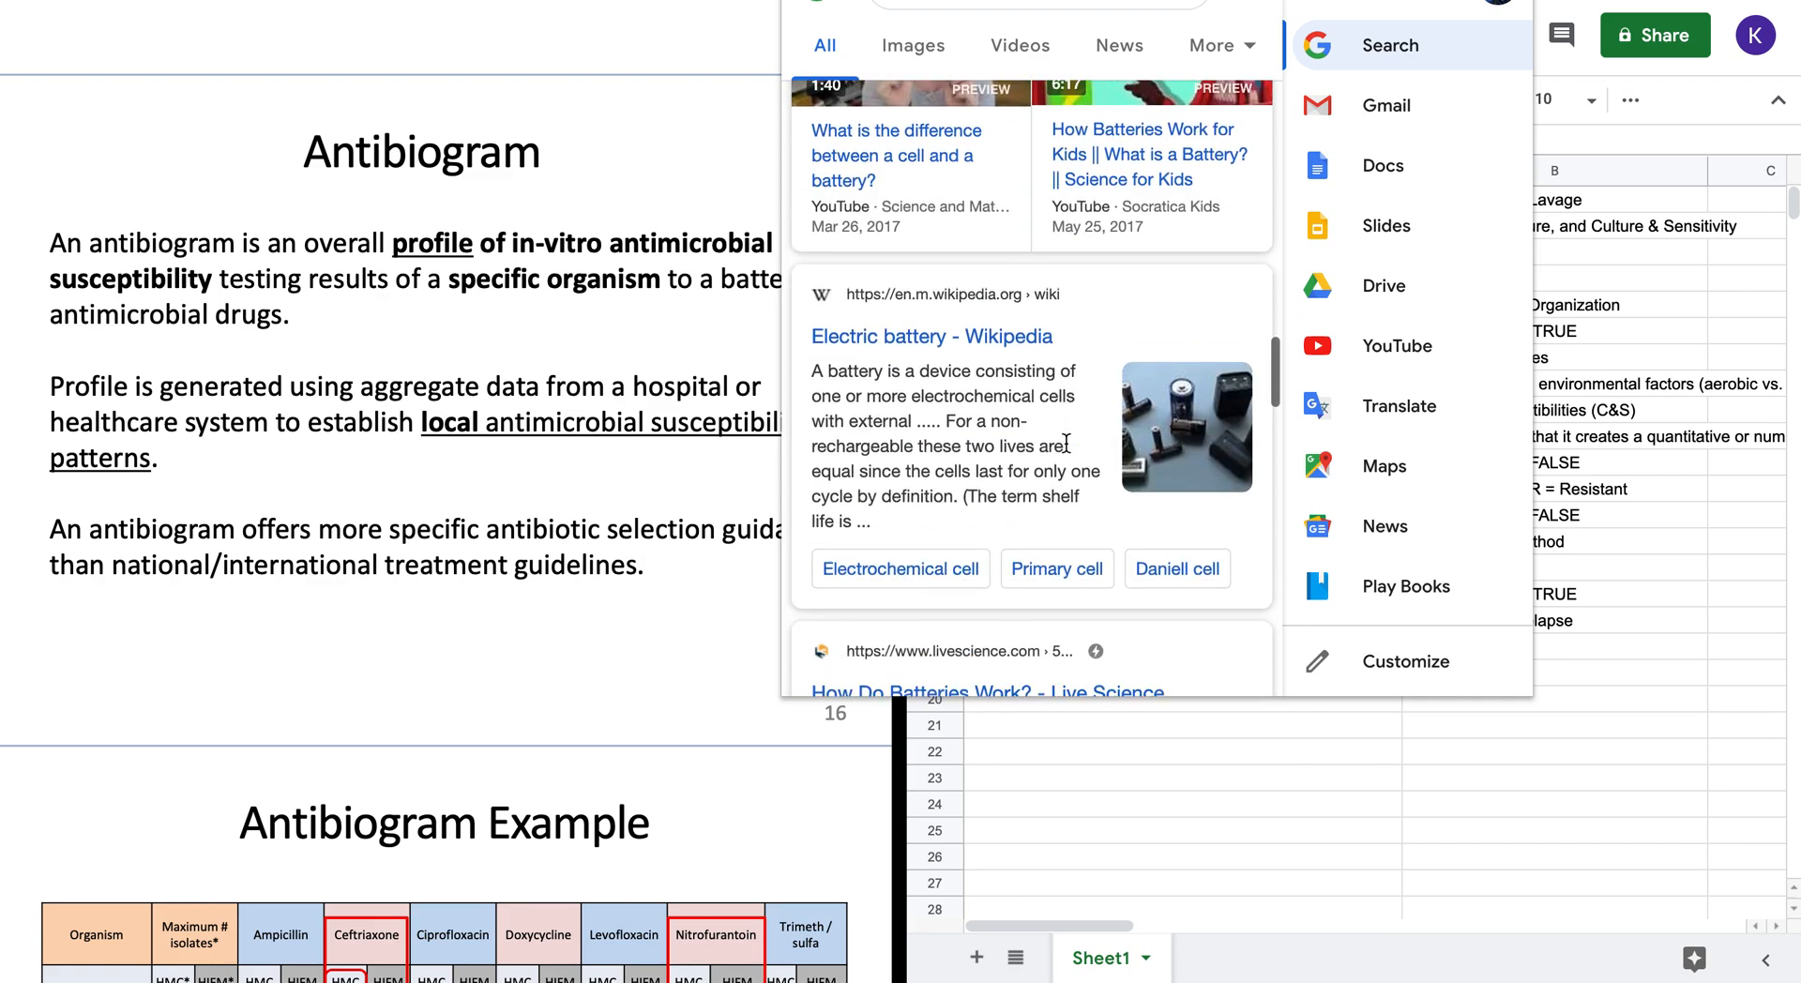
# - Search for "battery biology definition", look through the results and return to the unfinished question in cell A18
pyautogui.click(1034, 2)
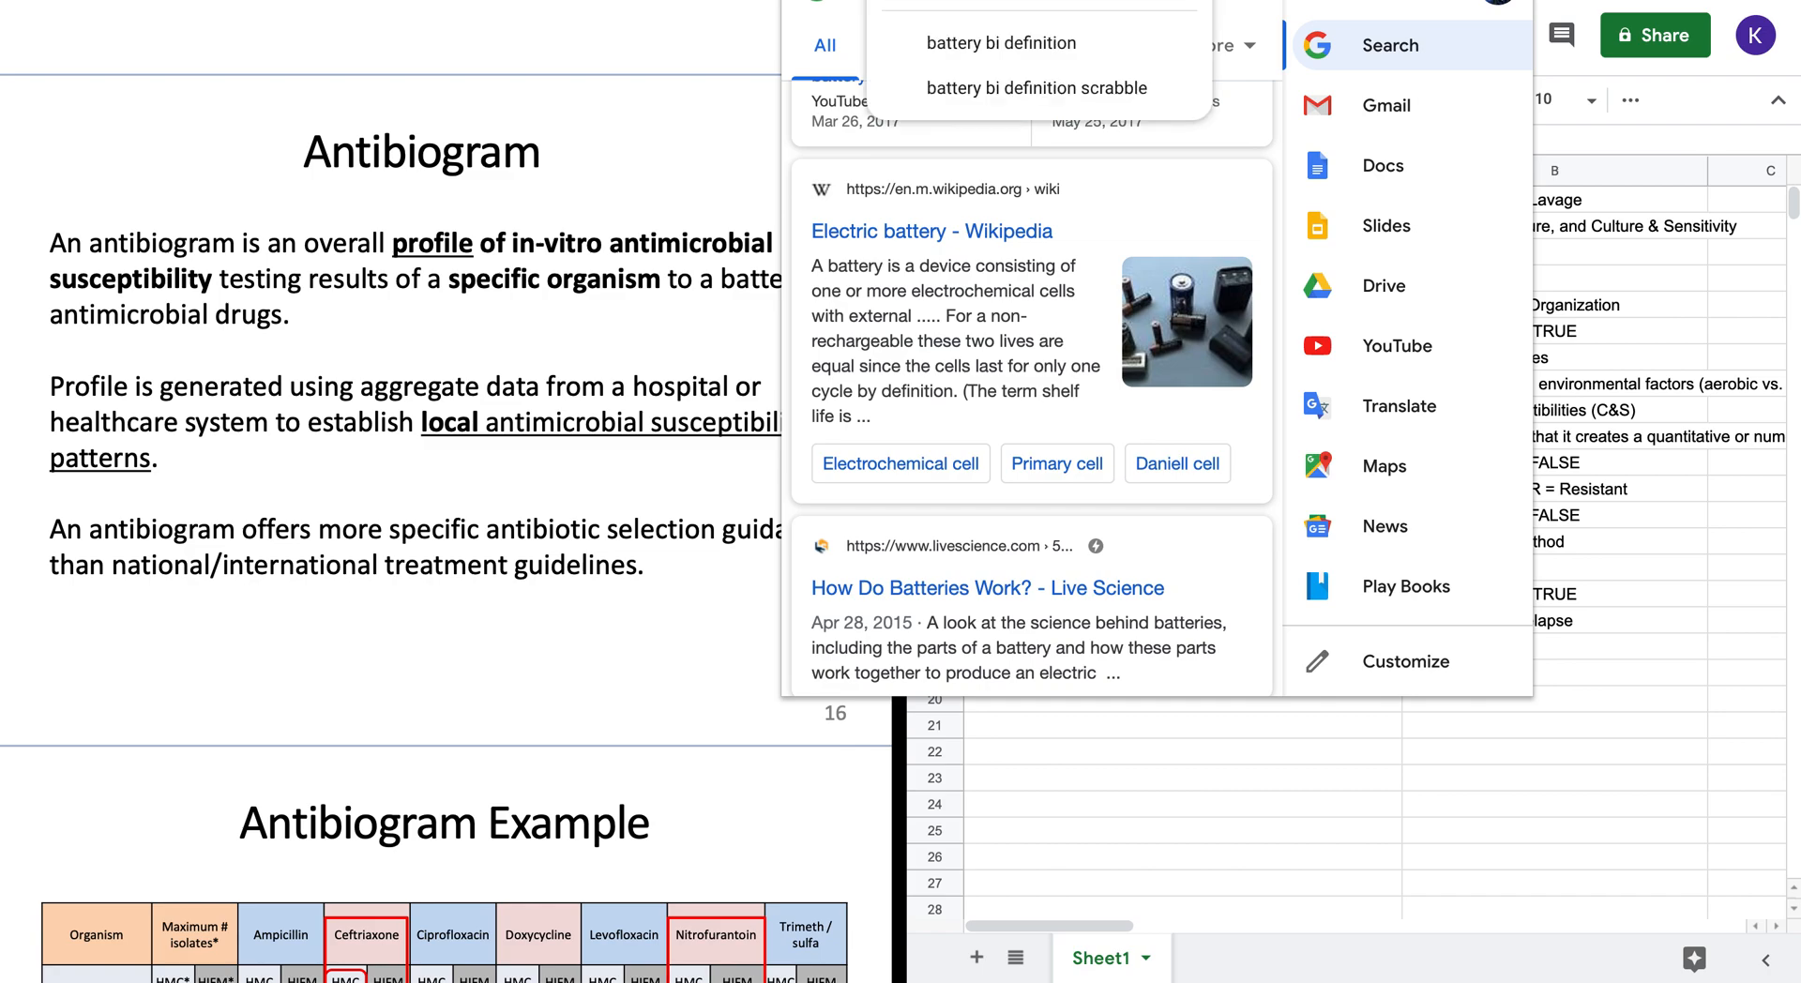
pyautogui.write('biology')
pyautogui.press('Return')
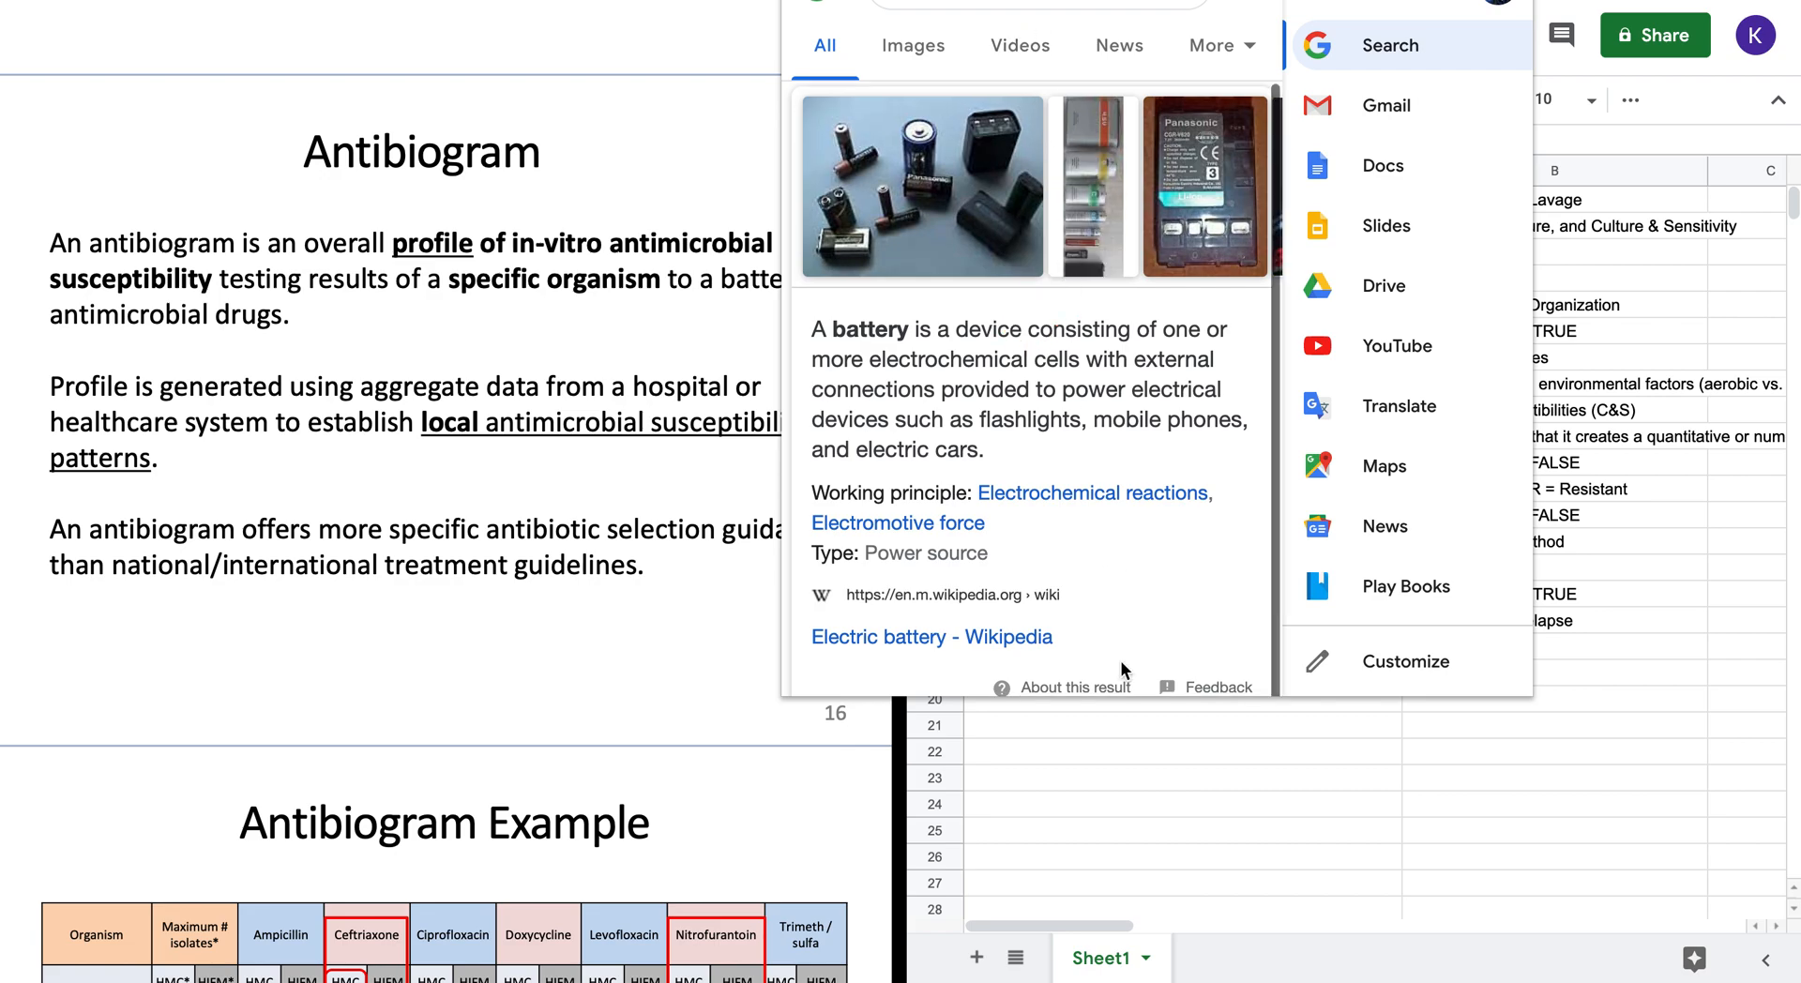
pyautogui.scroll(-8, 1122, 660)
pyautogui.scroll(-4, 1122, 661)
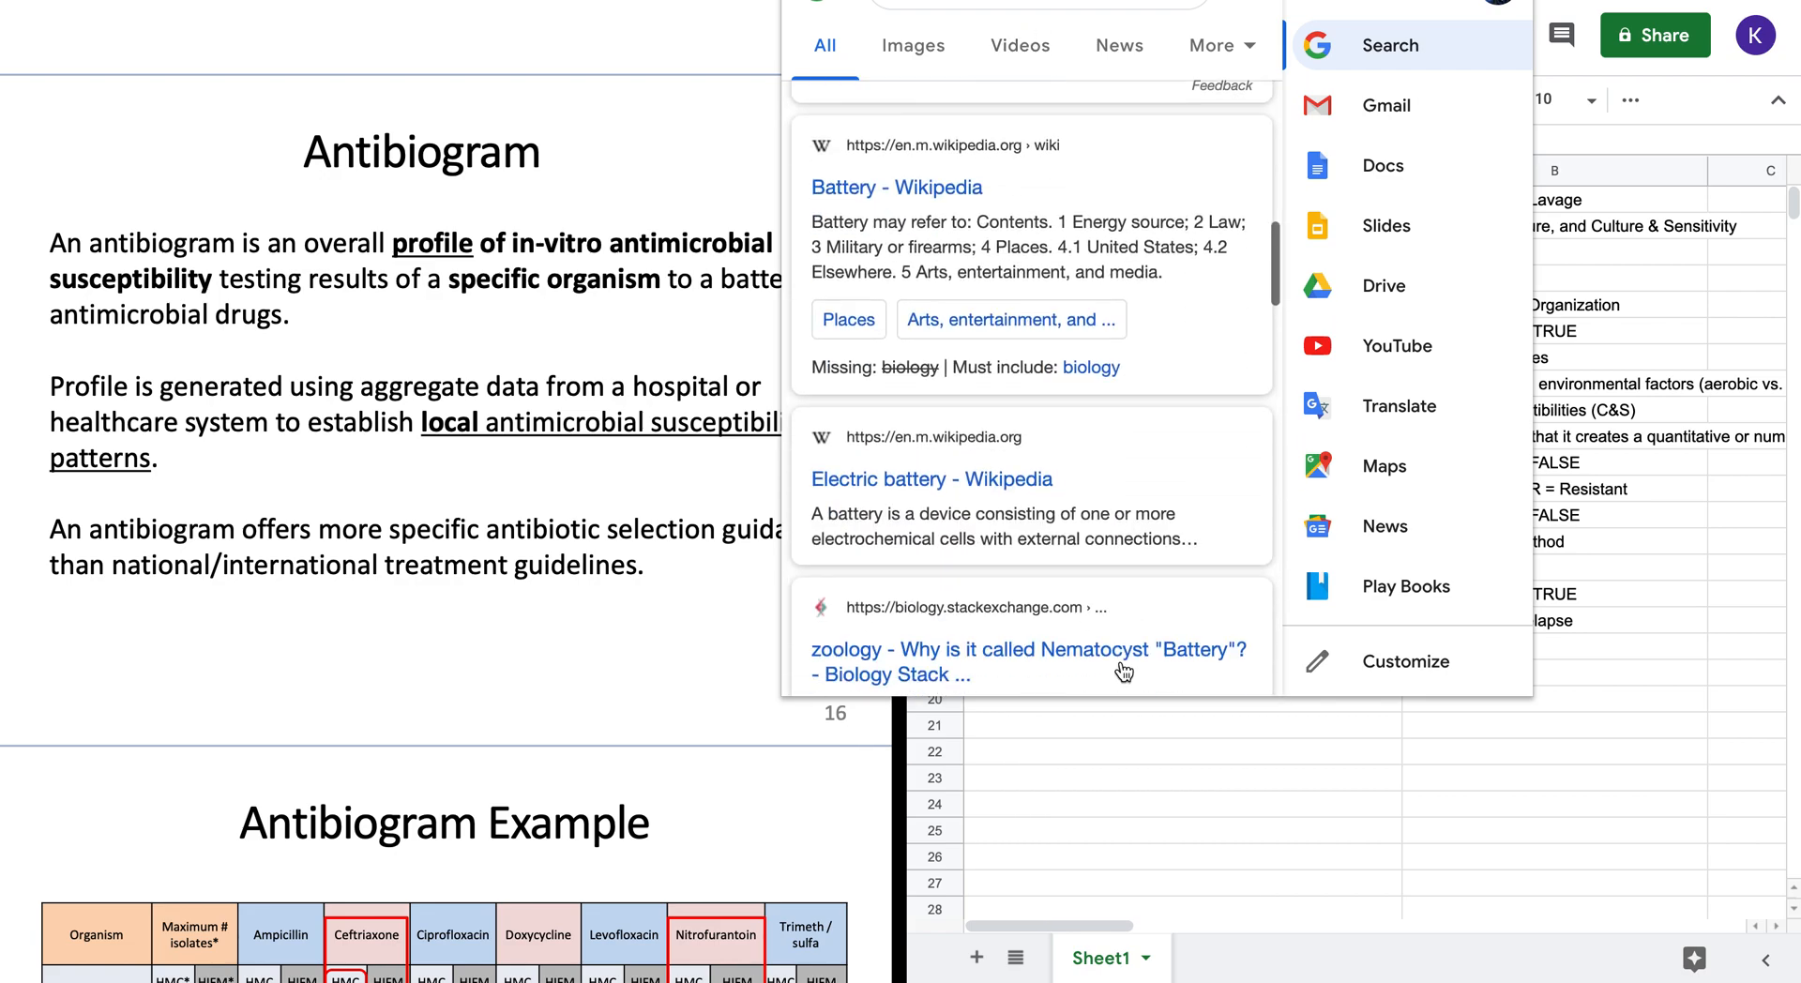
pyautogui.click(1204, 805)
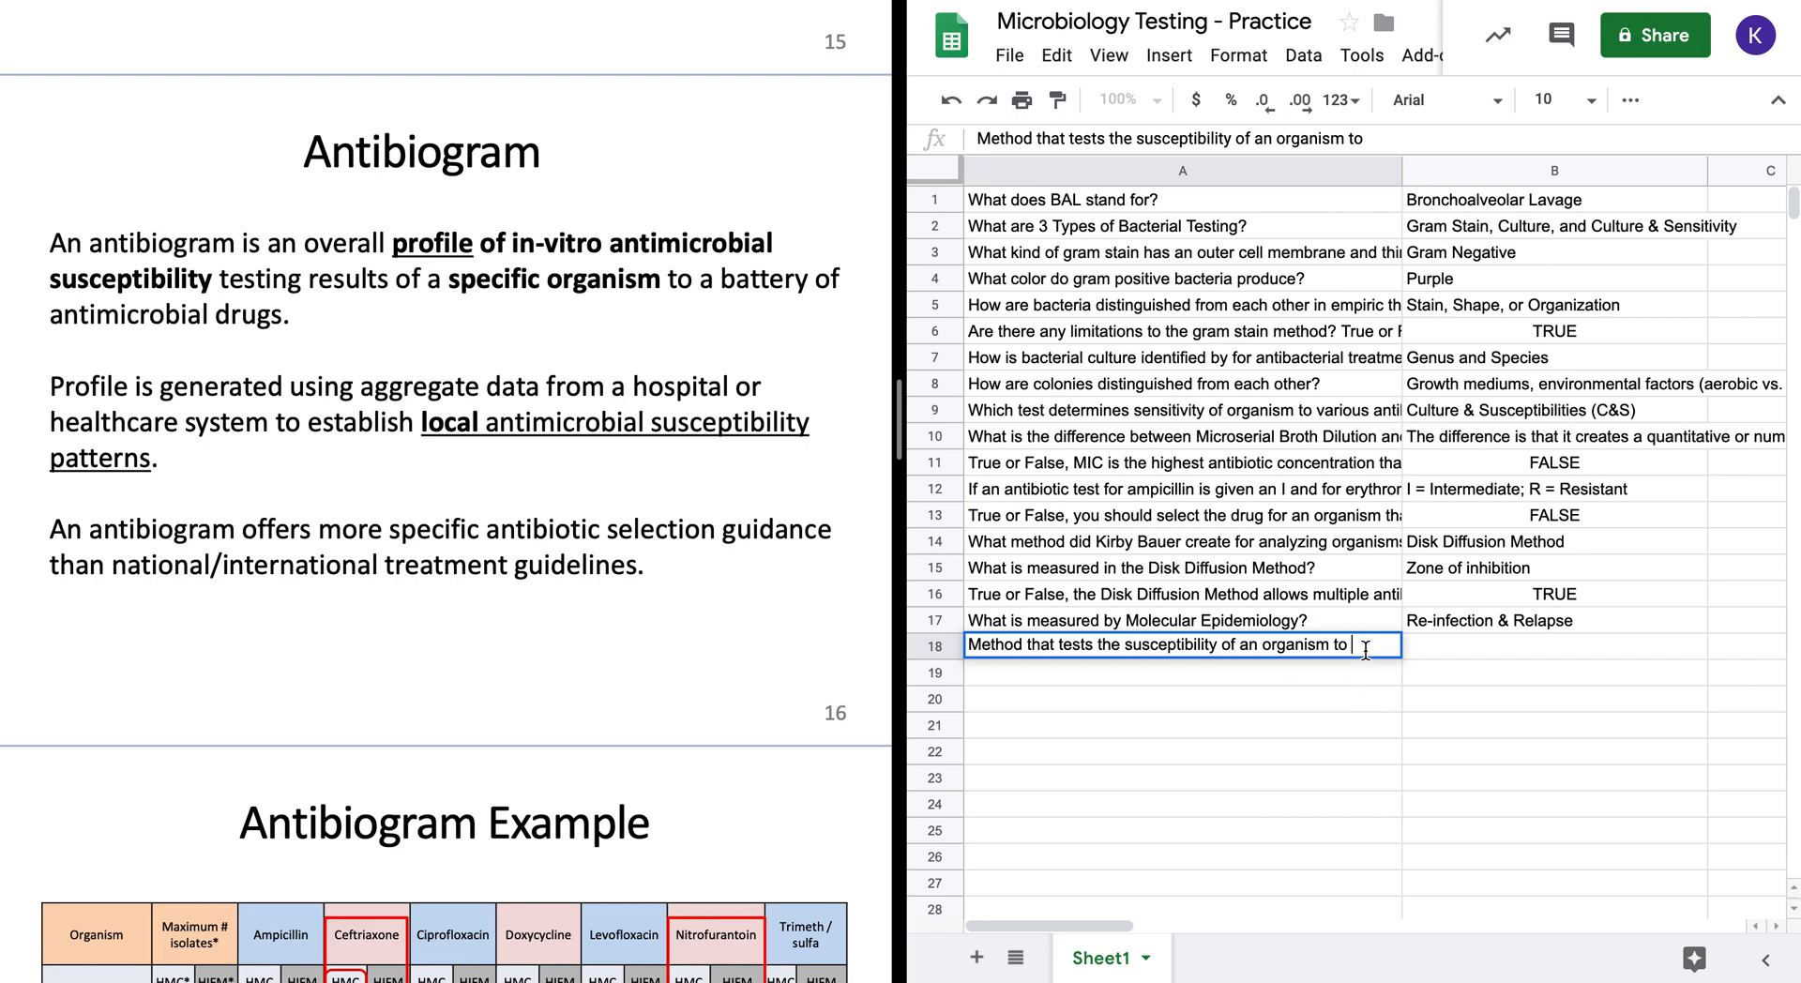
# - Complete the question in cell A18 with "many antimicrobial drugs."
pyautogui.write('many a')
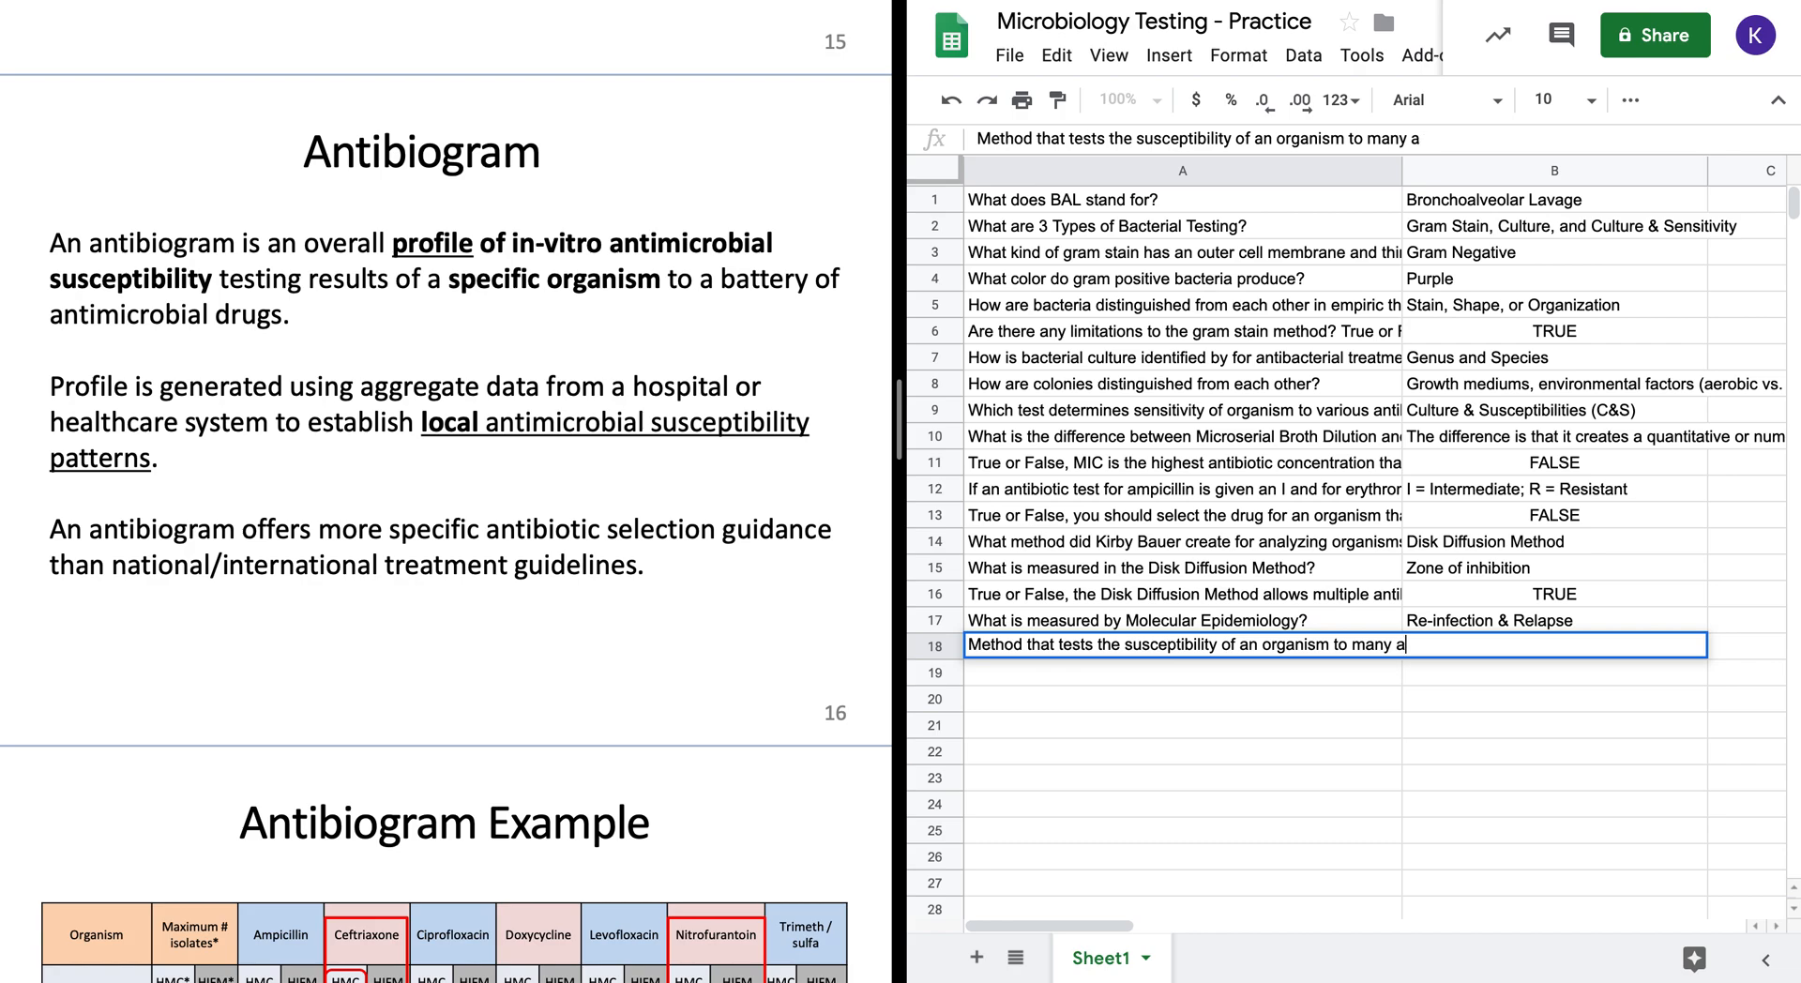
pyautogui.press('BackSpace')
pyautogui.write('antibacteria')
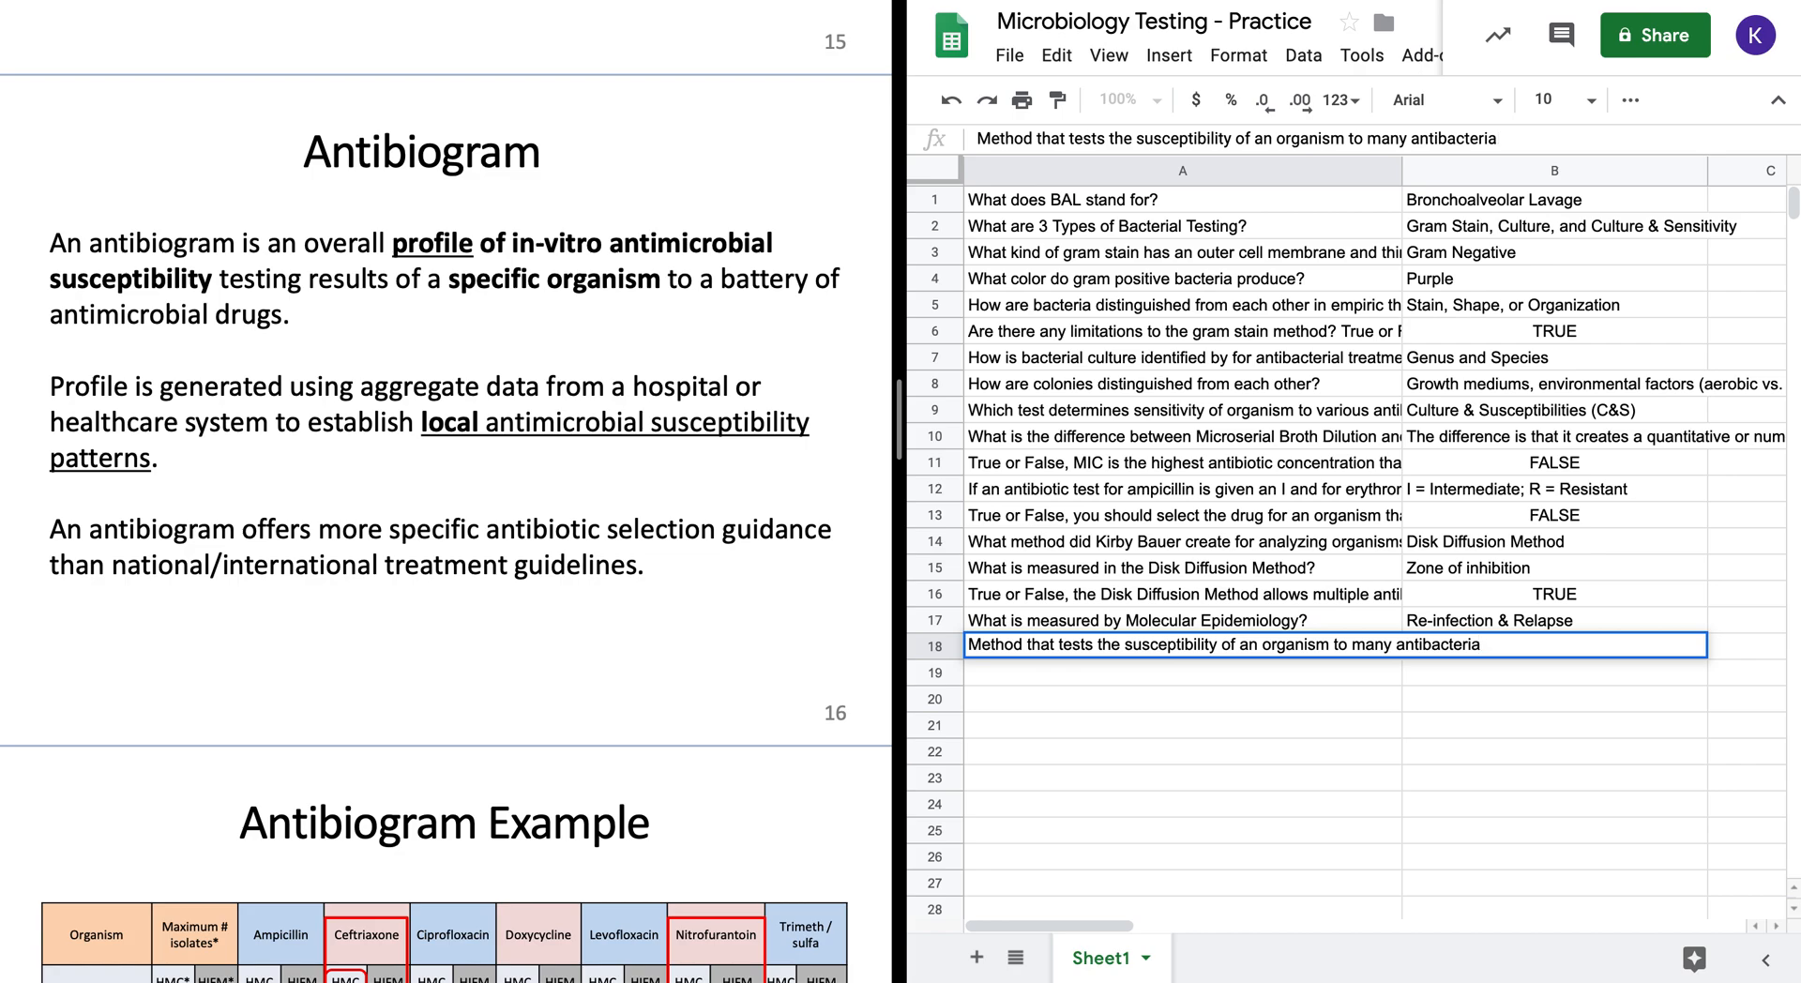
pyautogui.press('BackSpace')
pyautogui.press('BackSpace')
pyautogui.press('BackSpace')
pyautogui.press('BackSpace')
pyautogui.press('BackSpace')
pyautogui.press('BackSpace')
pyautogui.press('BackSpace')
pyautogui.press('BackSpace')
pyautogui.press('BackSpace')
pyautogui.write('imicrobial drugs/')
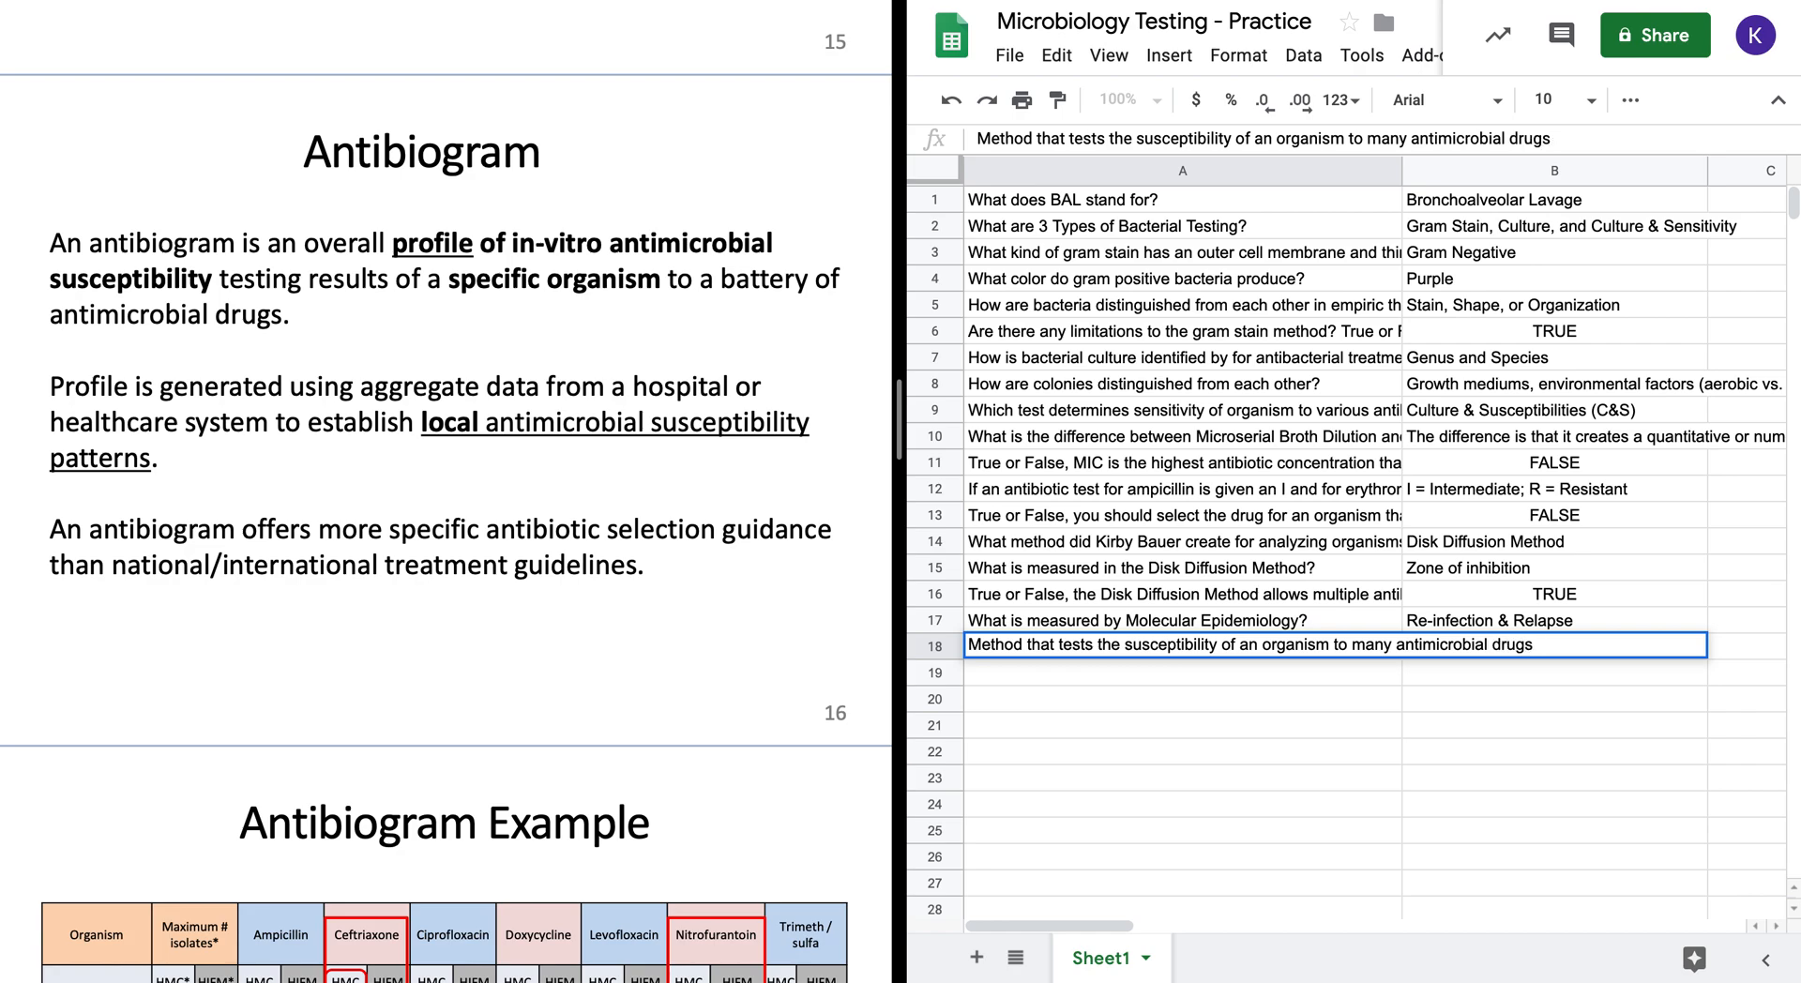
pyautogui.press('Return')
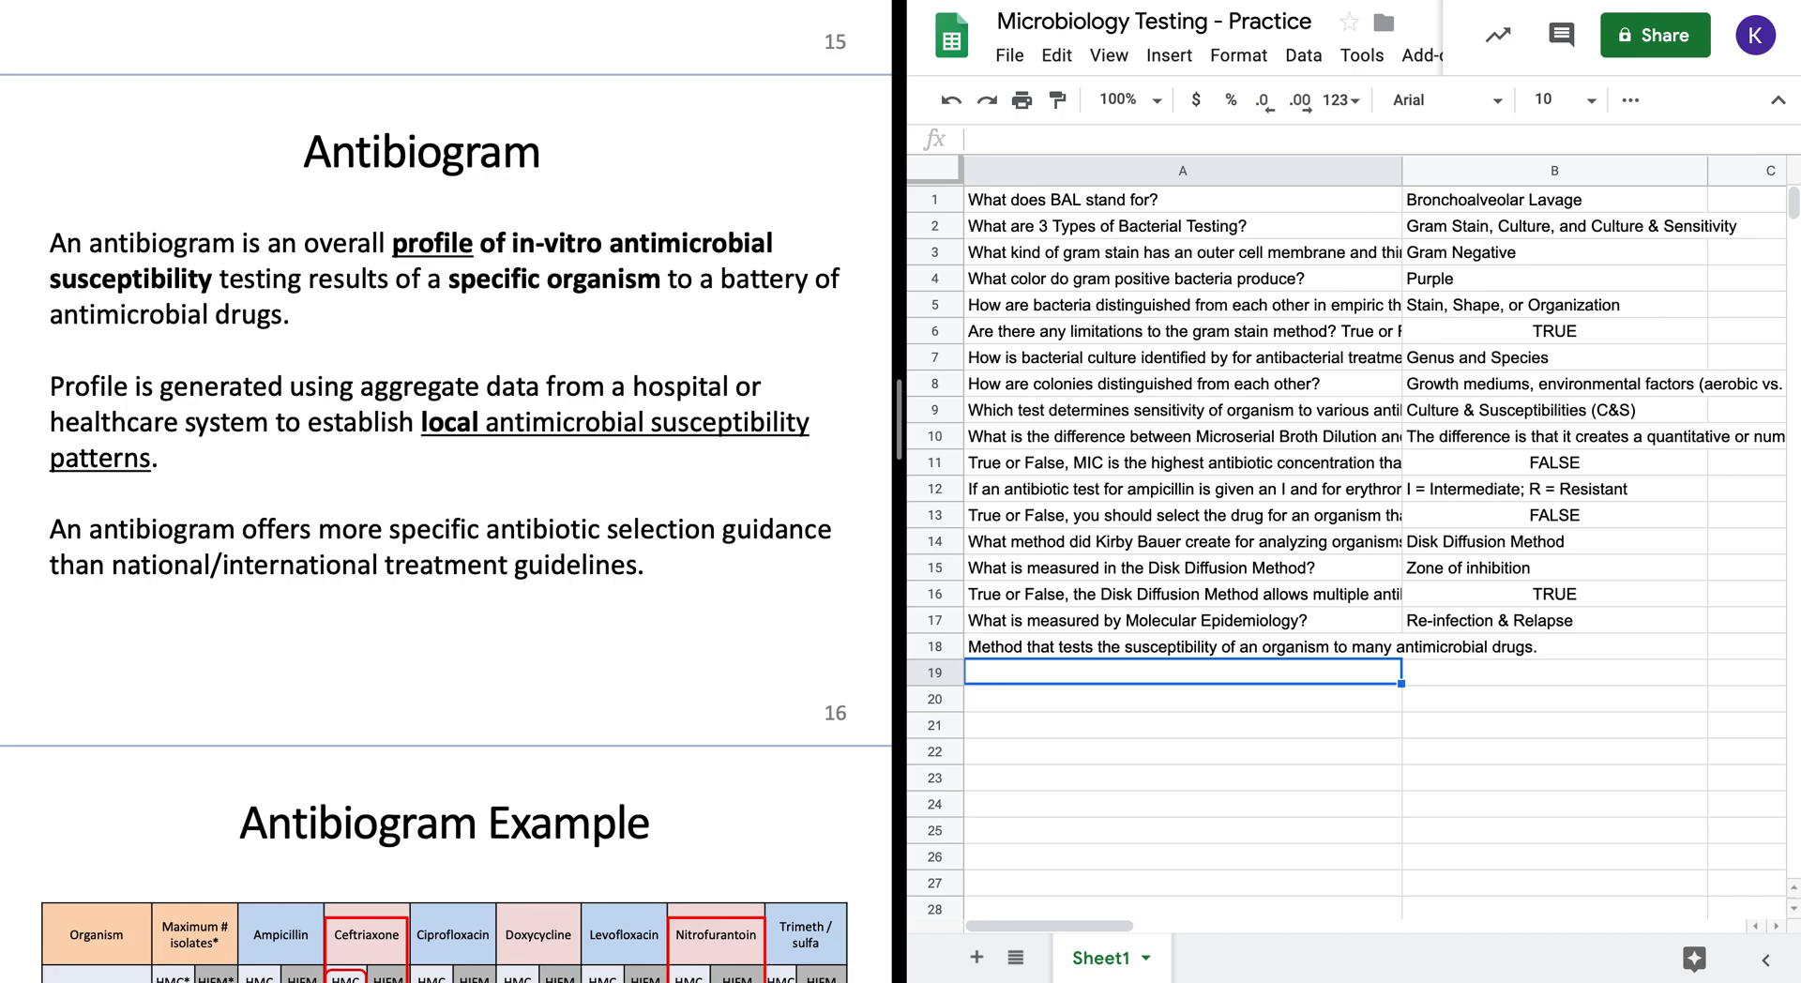
# - Enter the answer "Antibiogram" in cell B18
pyautogui.press('Up')
pyautogui.press('Right')
pyautogui.write('Antib')
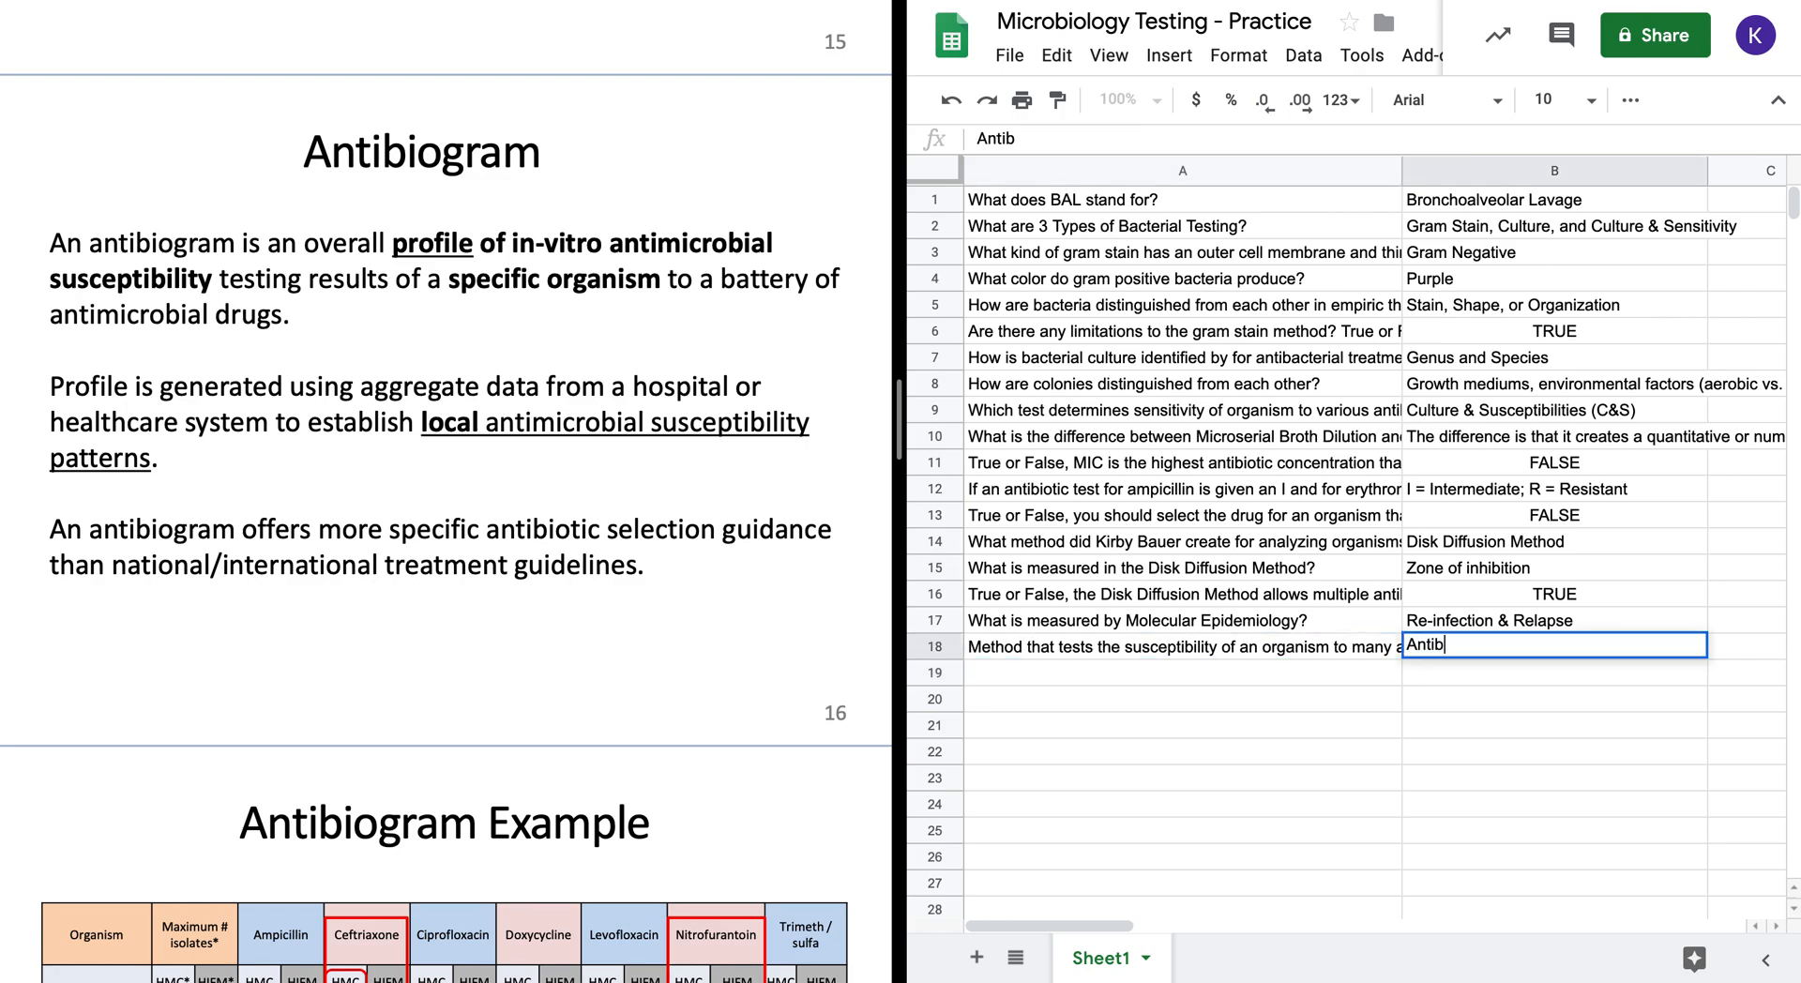
pyautogui.write('iogram')
pyautogui.press('Return')
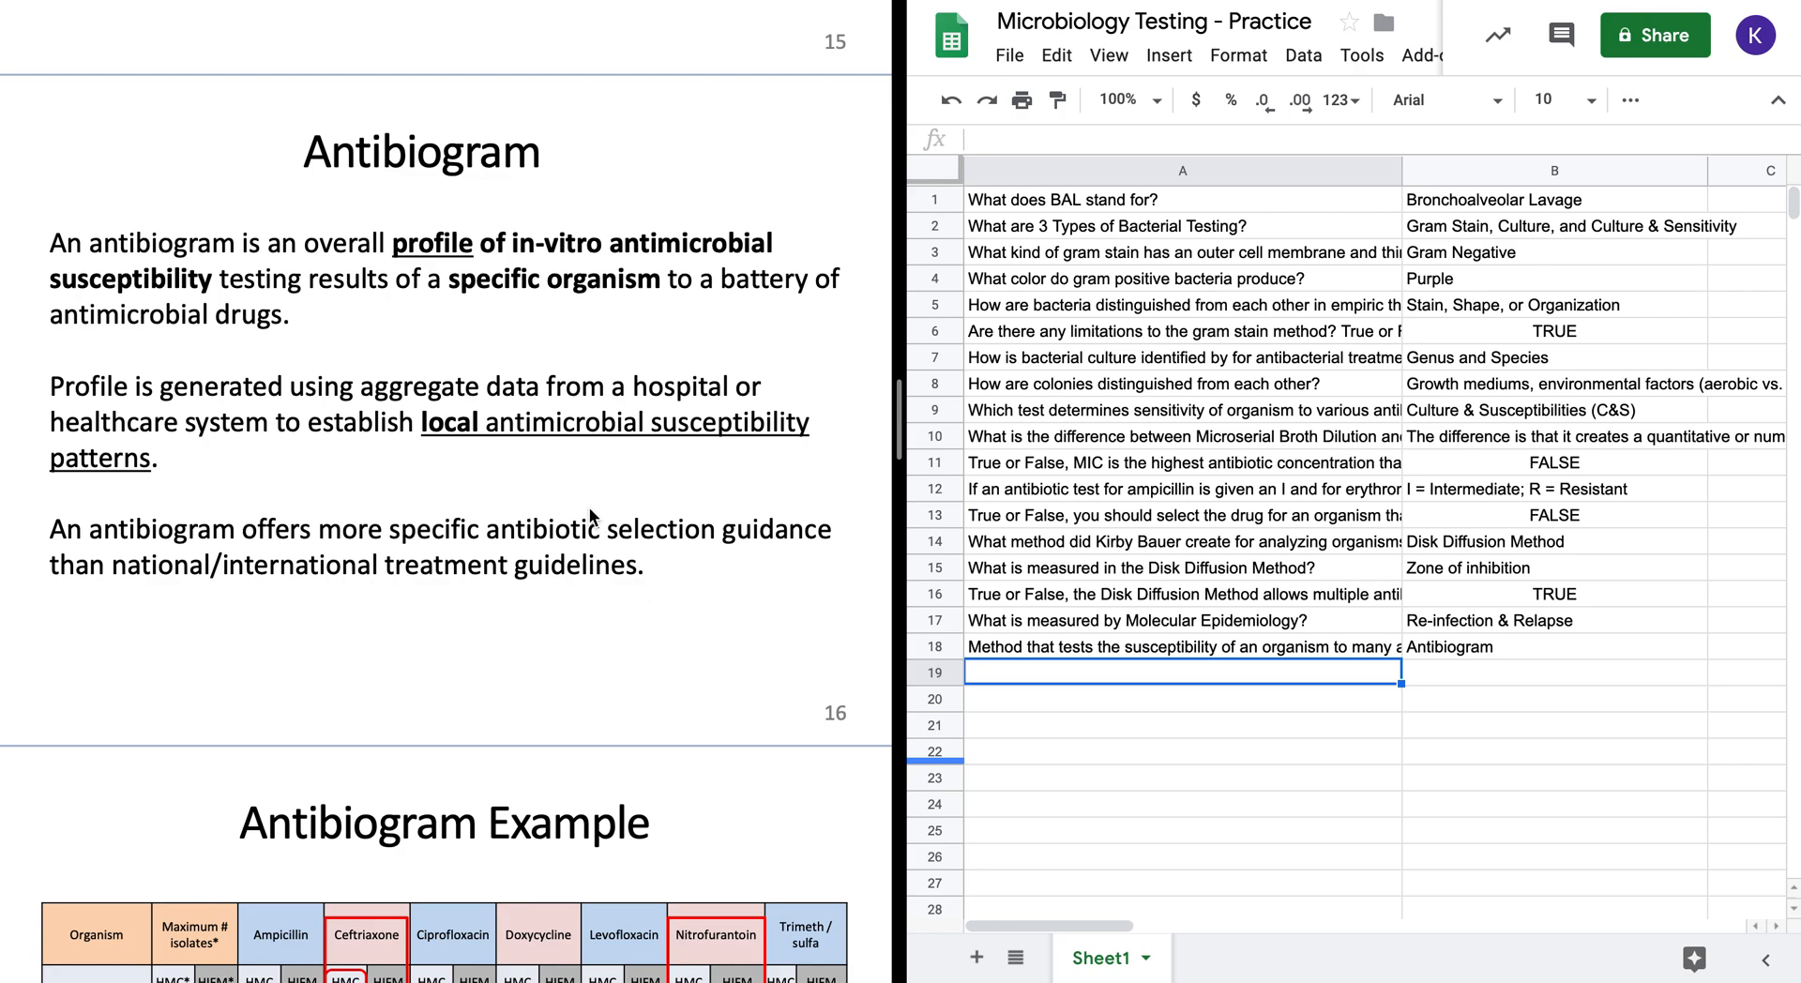
# - Append "It offers more specific antibiotic selection guidance than national/international treatment guidelines." to the question in cell A18, copying the wording from the slide
pyautogui.scroll(-1, 409, 364)
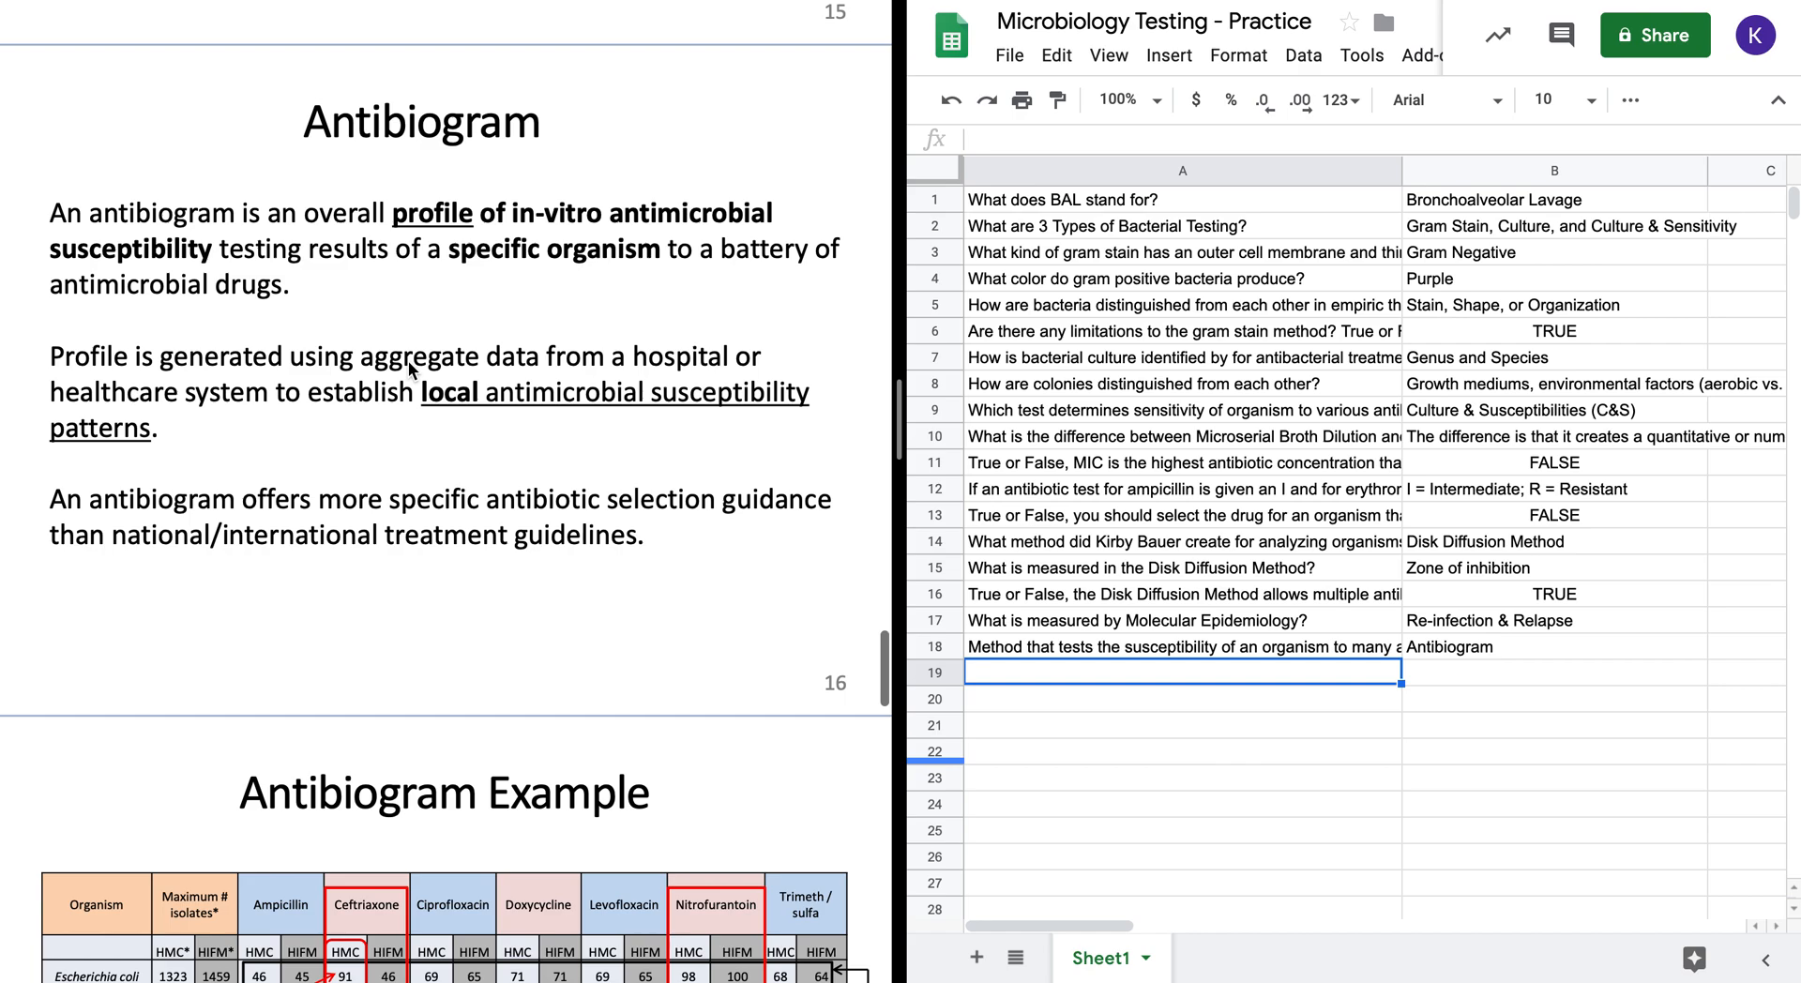
pyautogui.scroll(-1, 408, 360)
pyautogui.scroll(-1, 408, 360)
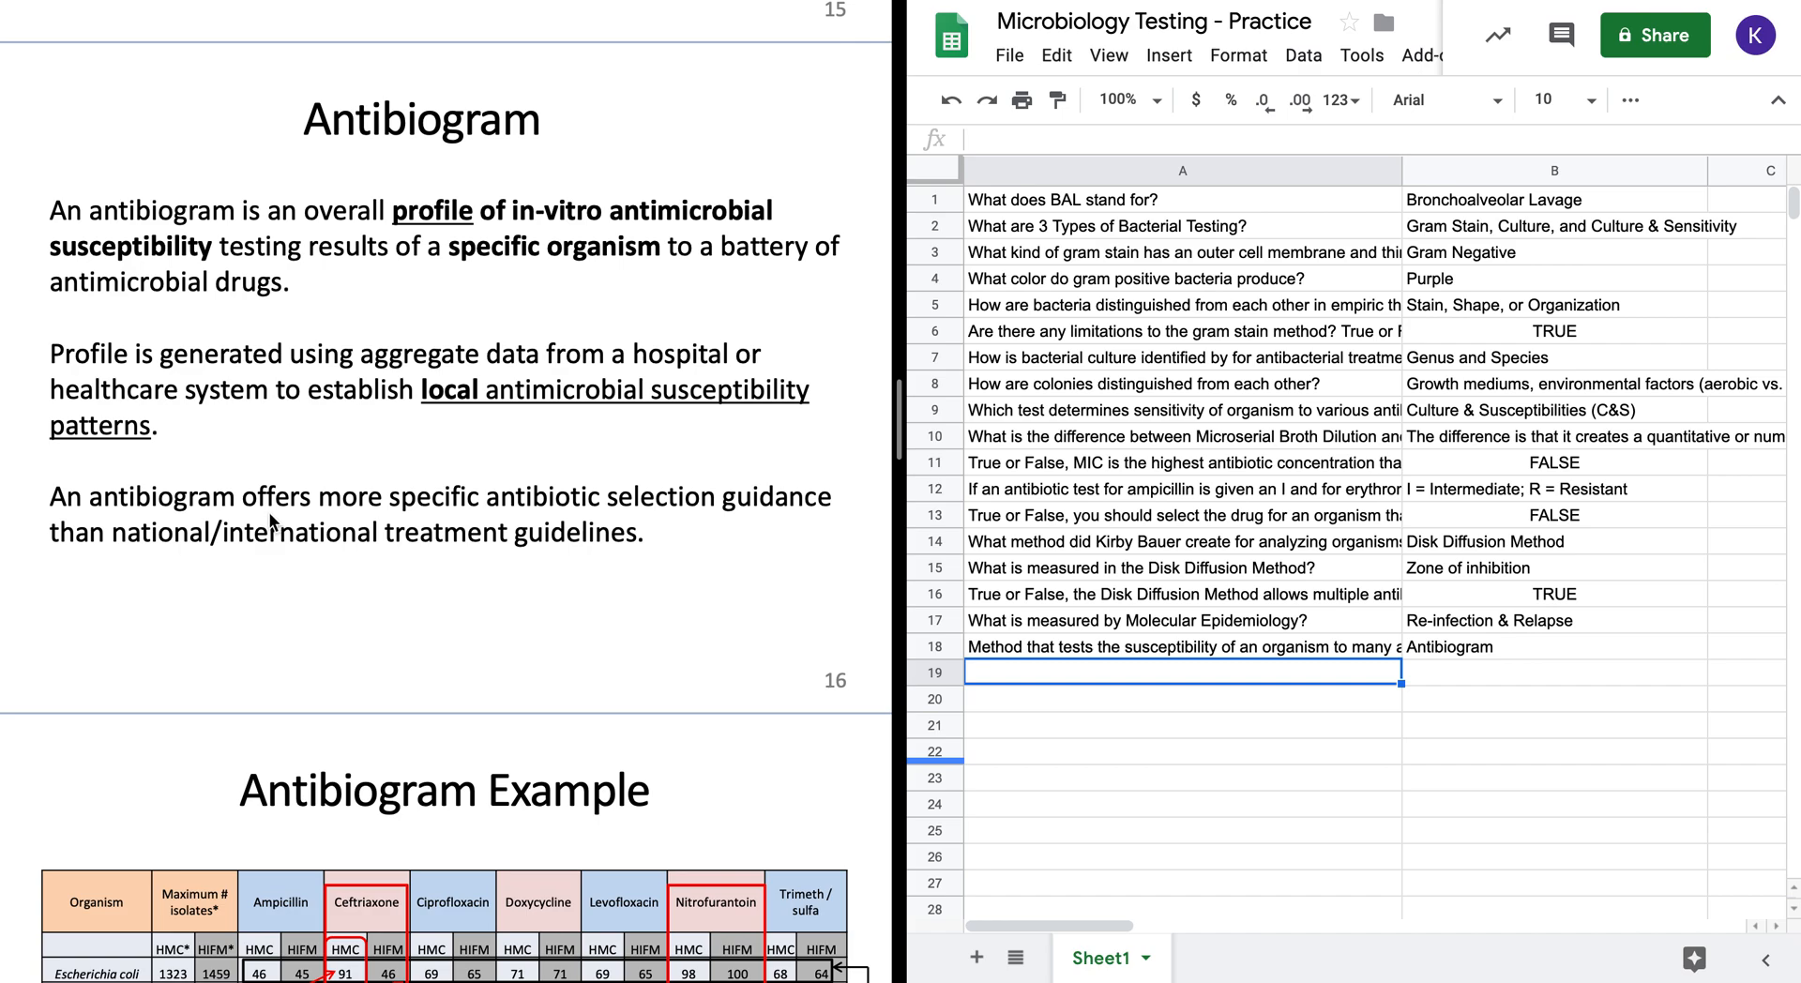
pyautogui.moveTo(244, 497); pyautogui.dragTo(816, 519)
pyautogui.hotkey('ctrl', 'c')
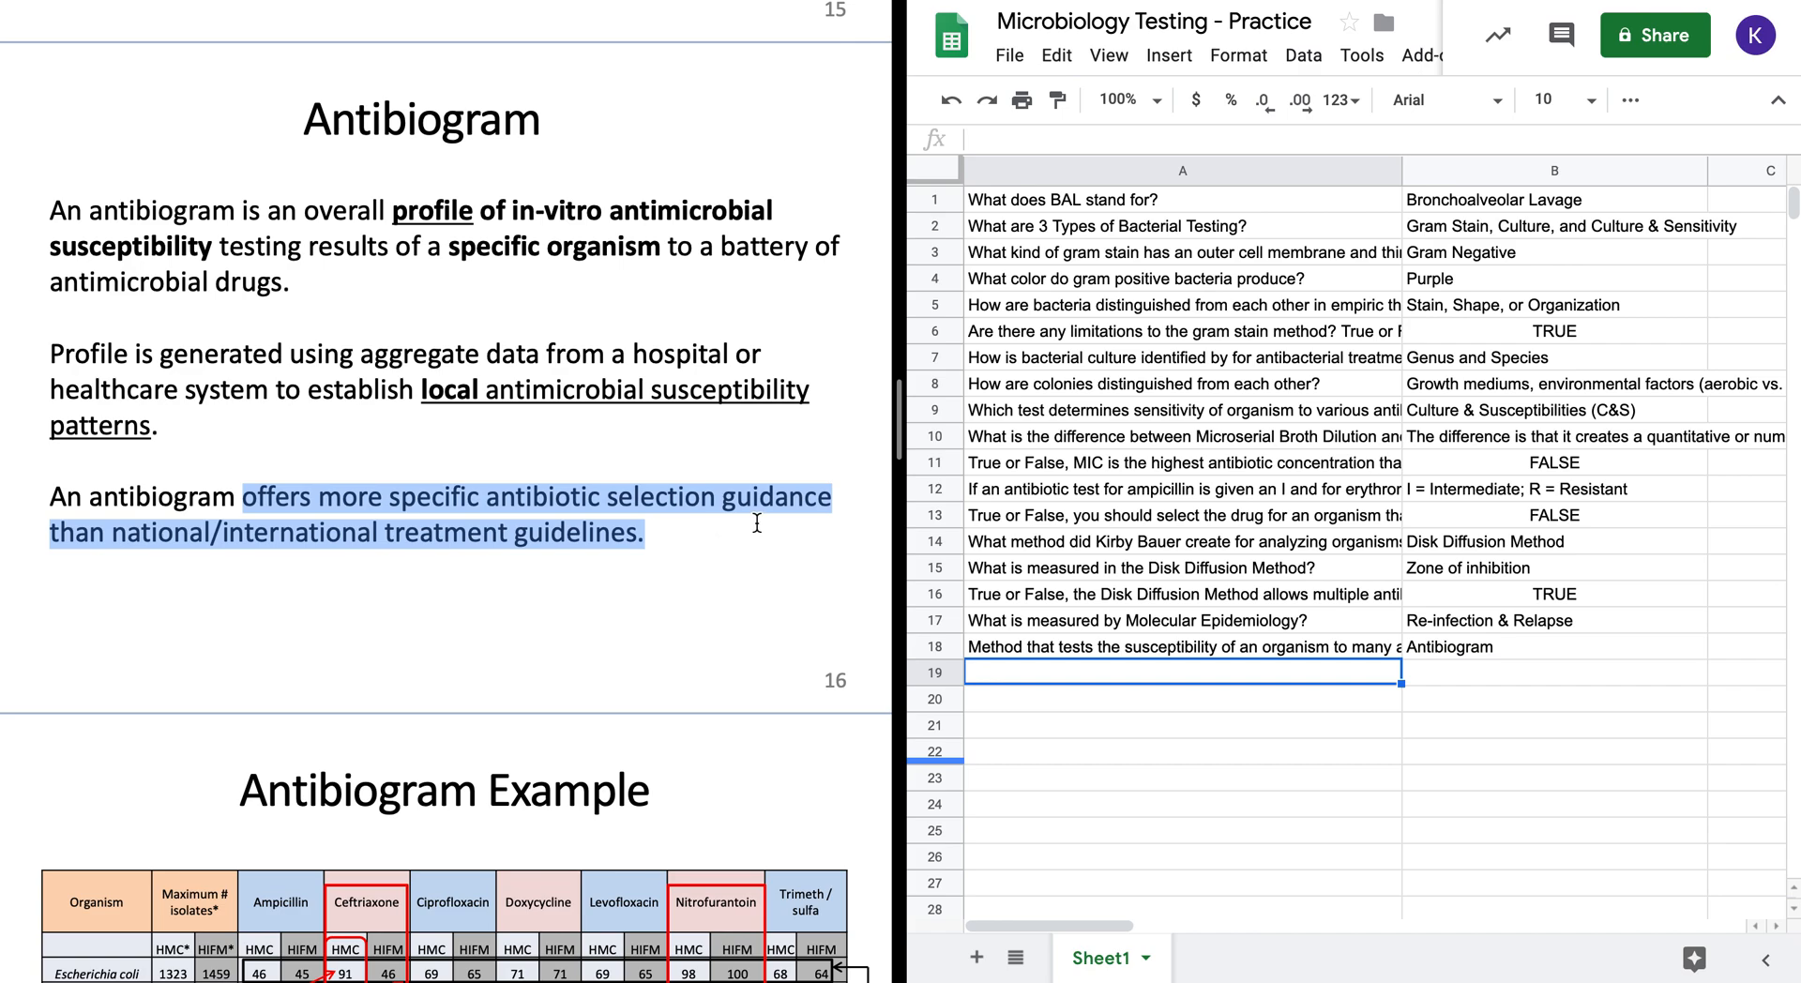
pyautogui.doubleClick(1330, 650)
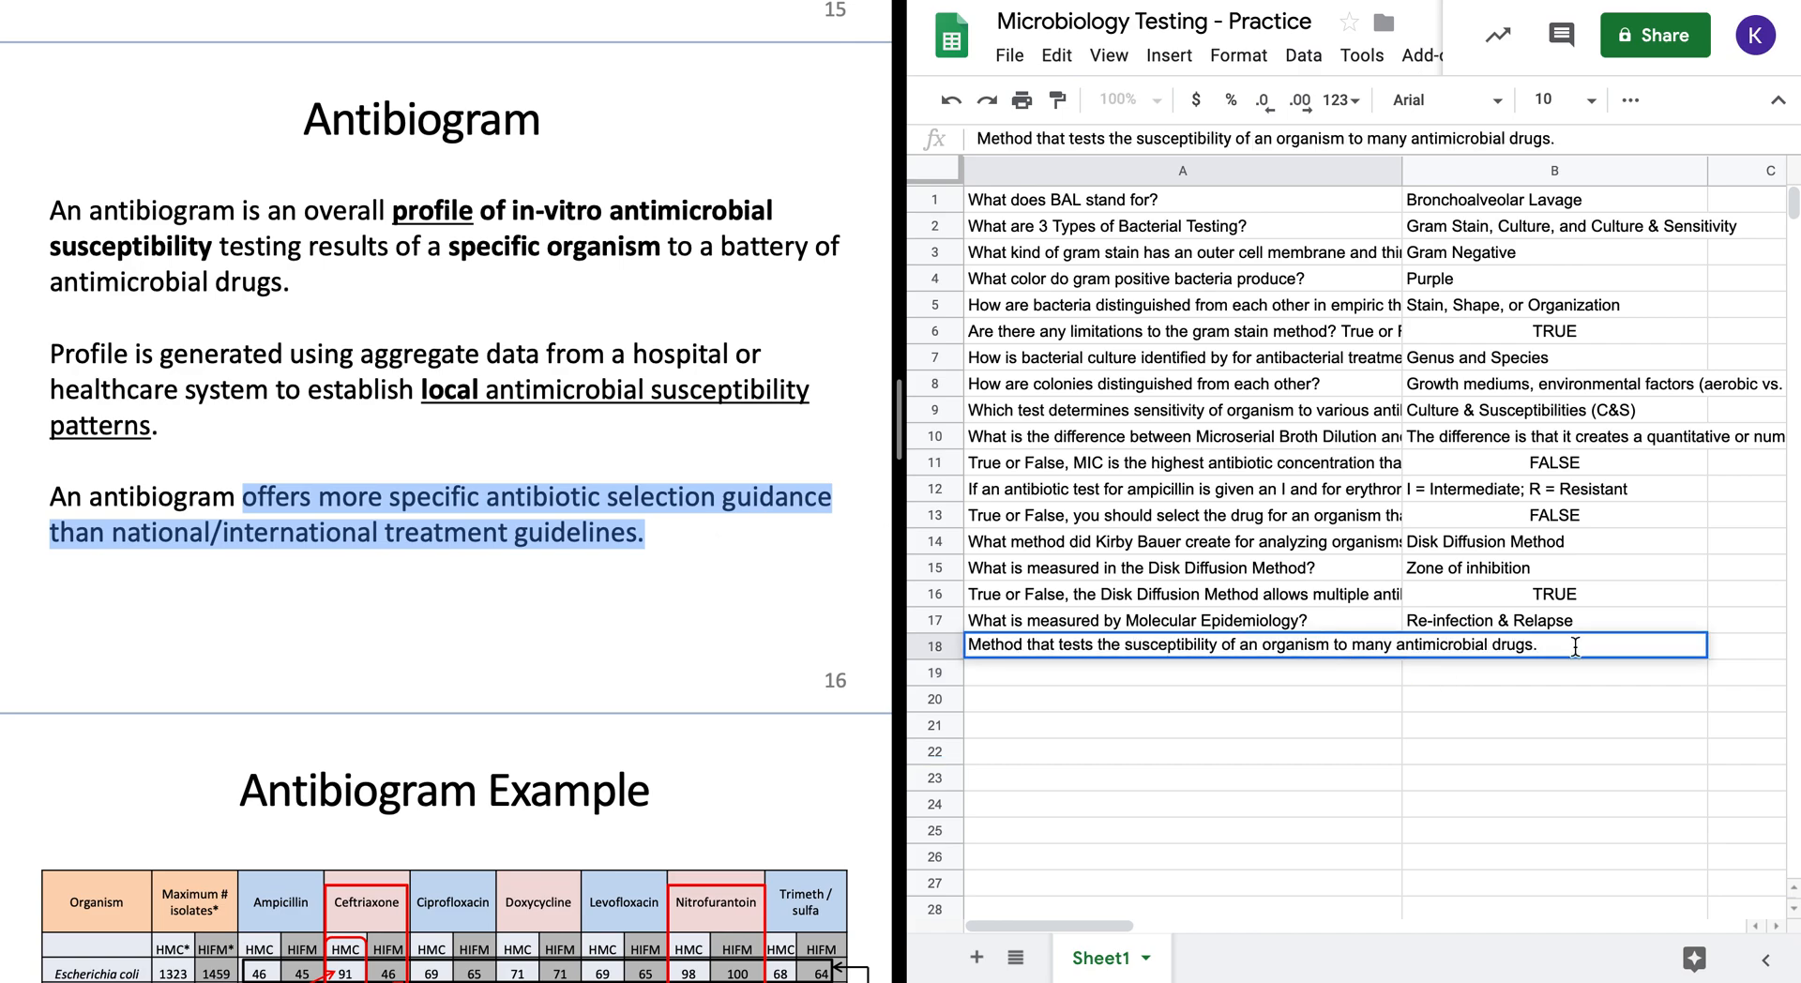
pyautogui.write('It')
pyautogui.hotkey('ctrl', 'v')
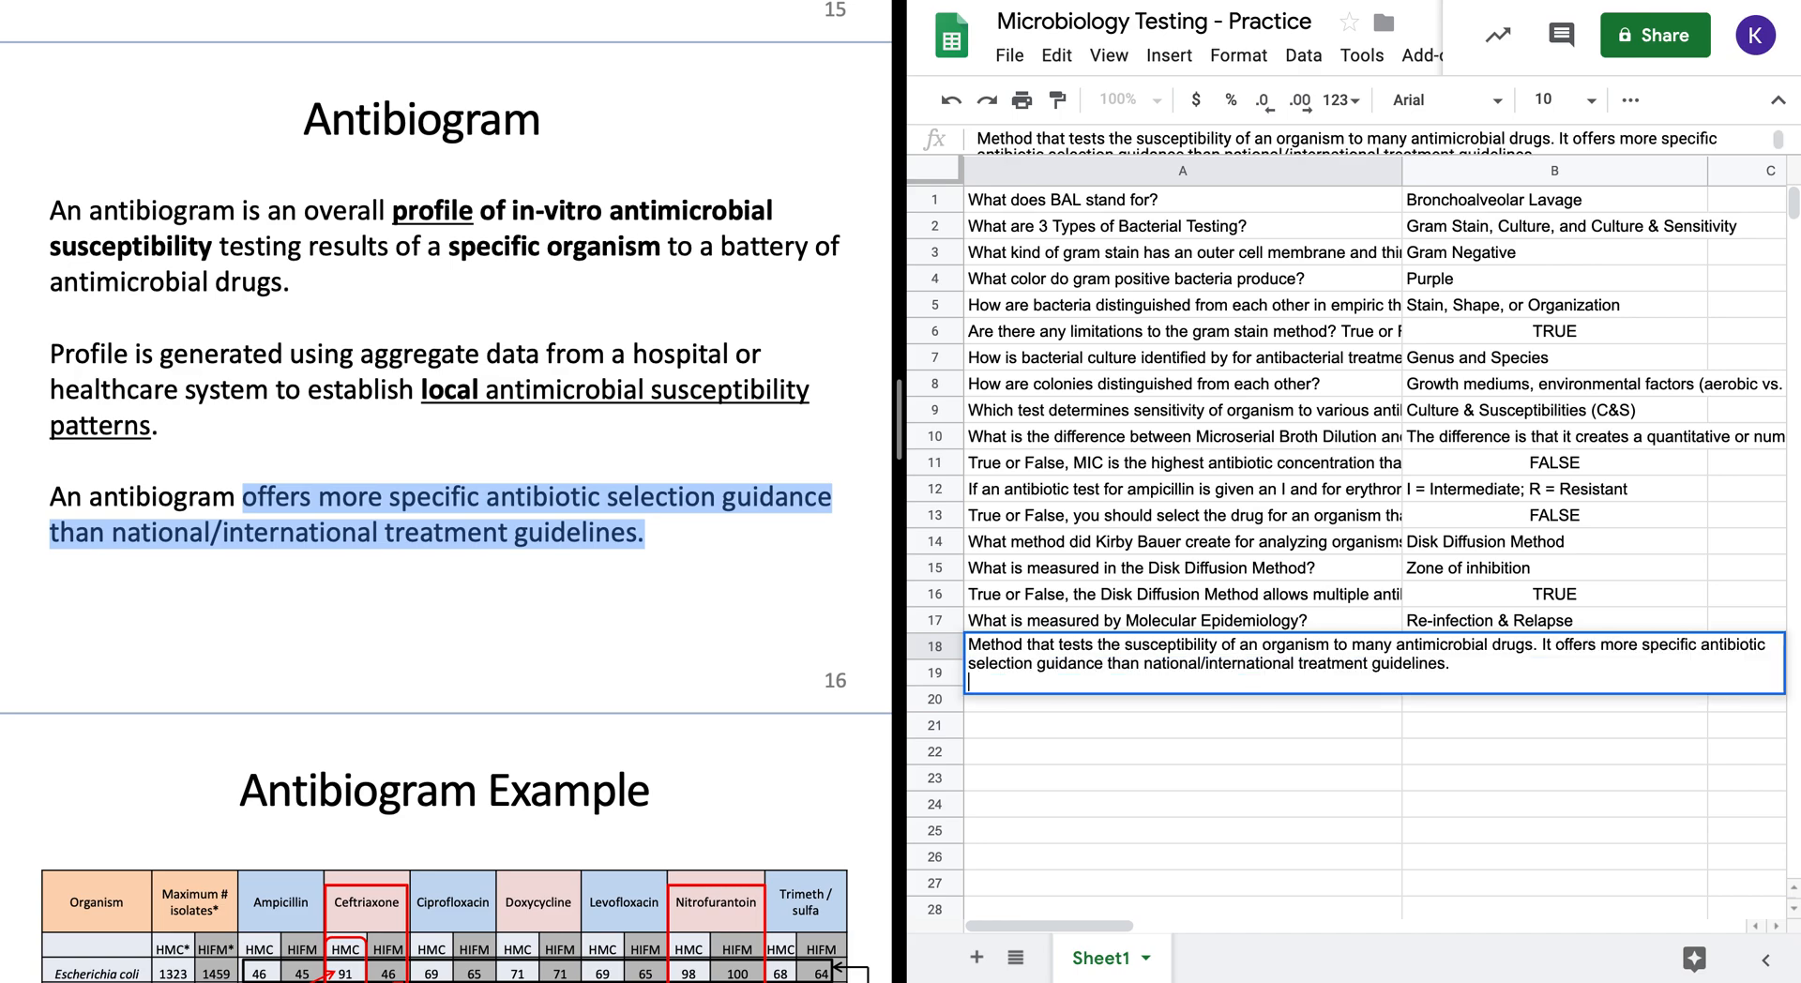
pyautogui.press('Return')
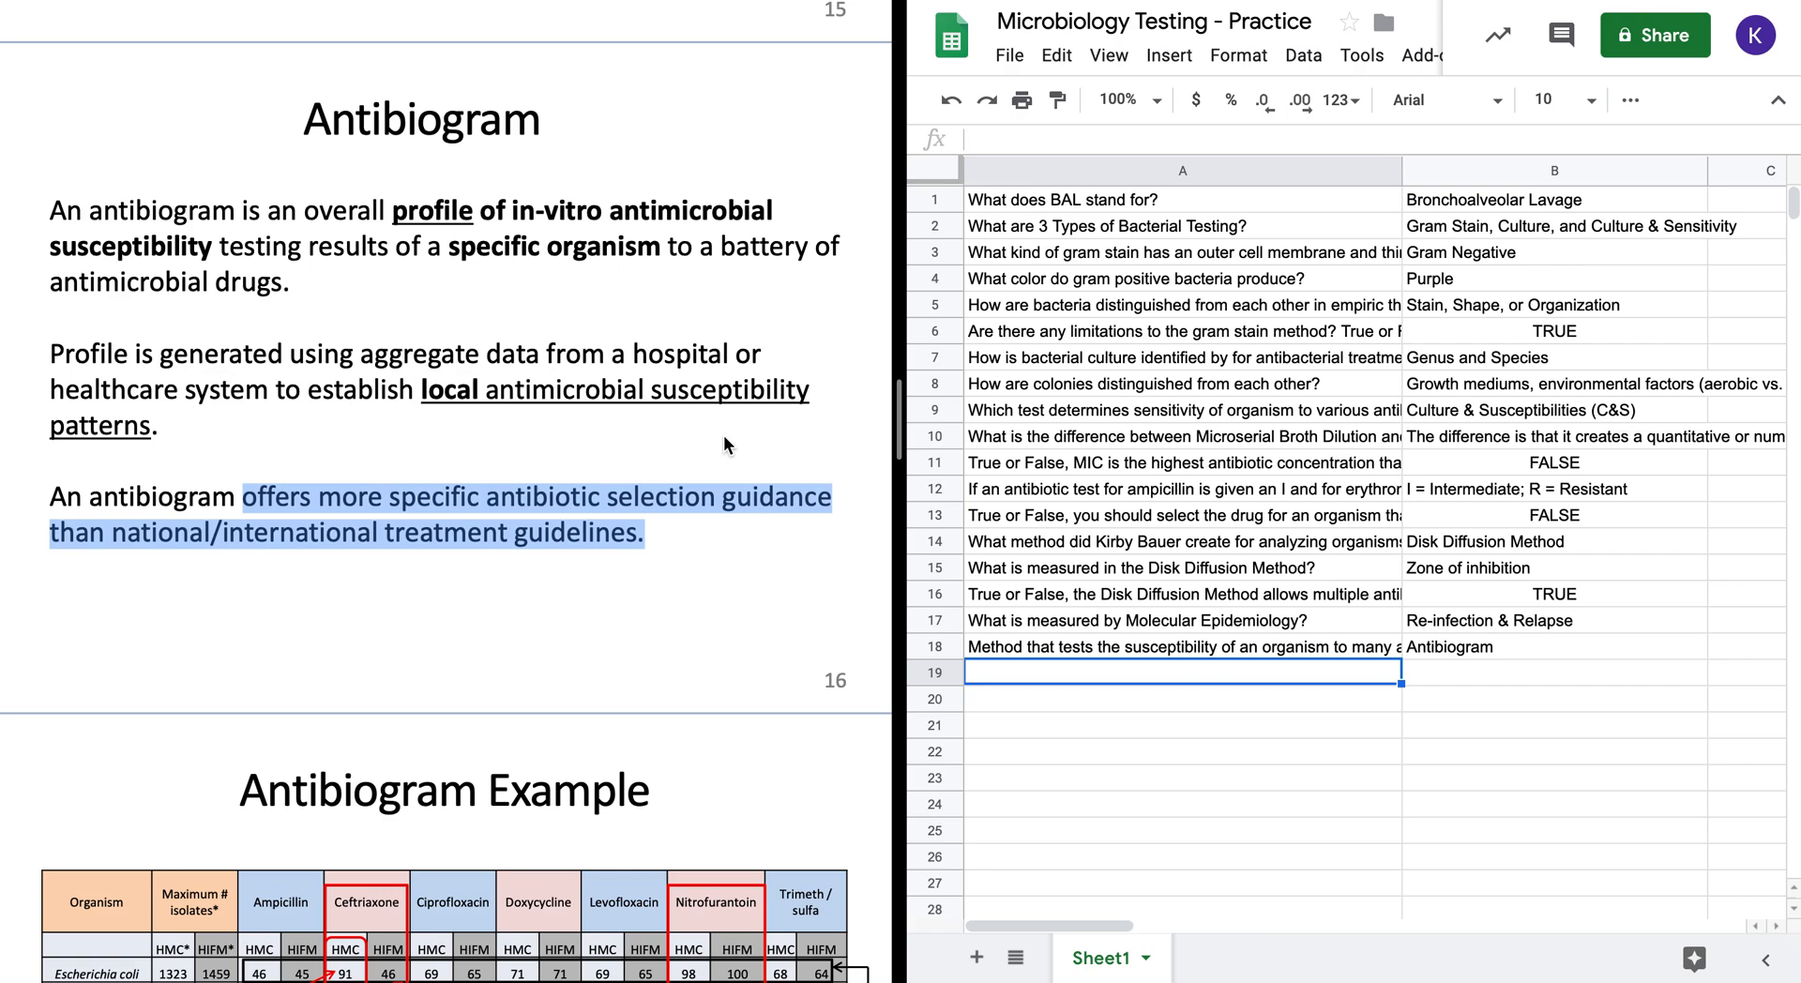
# - Enter the question "How are antibiogram profiles generated?" in cell A19
pyautogui.click(1050, 668)
pyautogui.write('How are ')
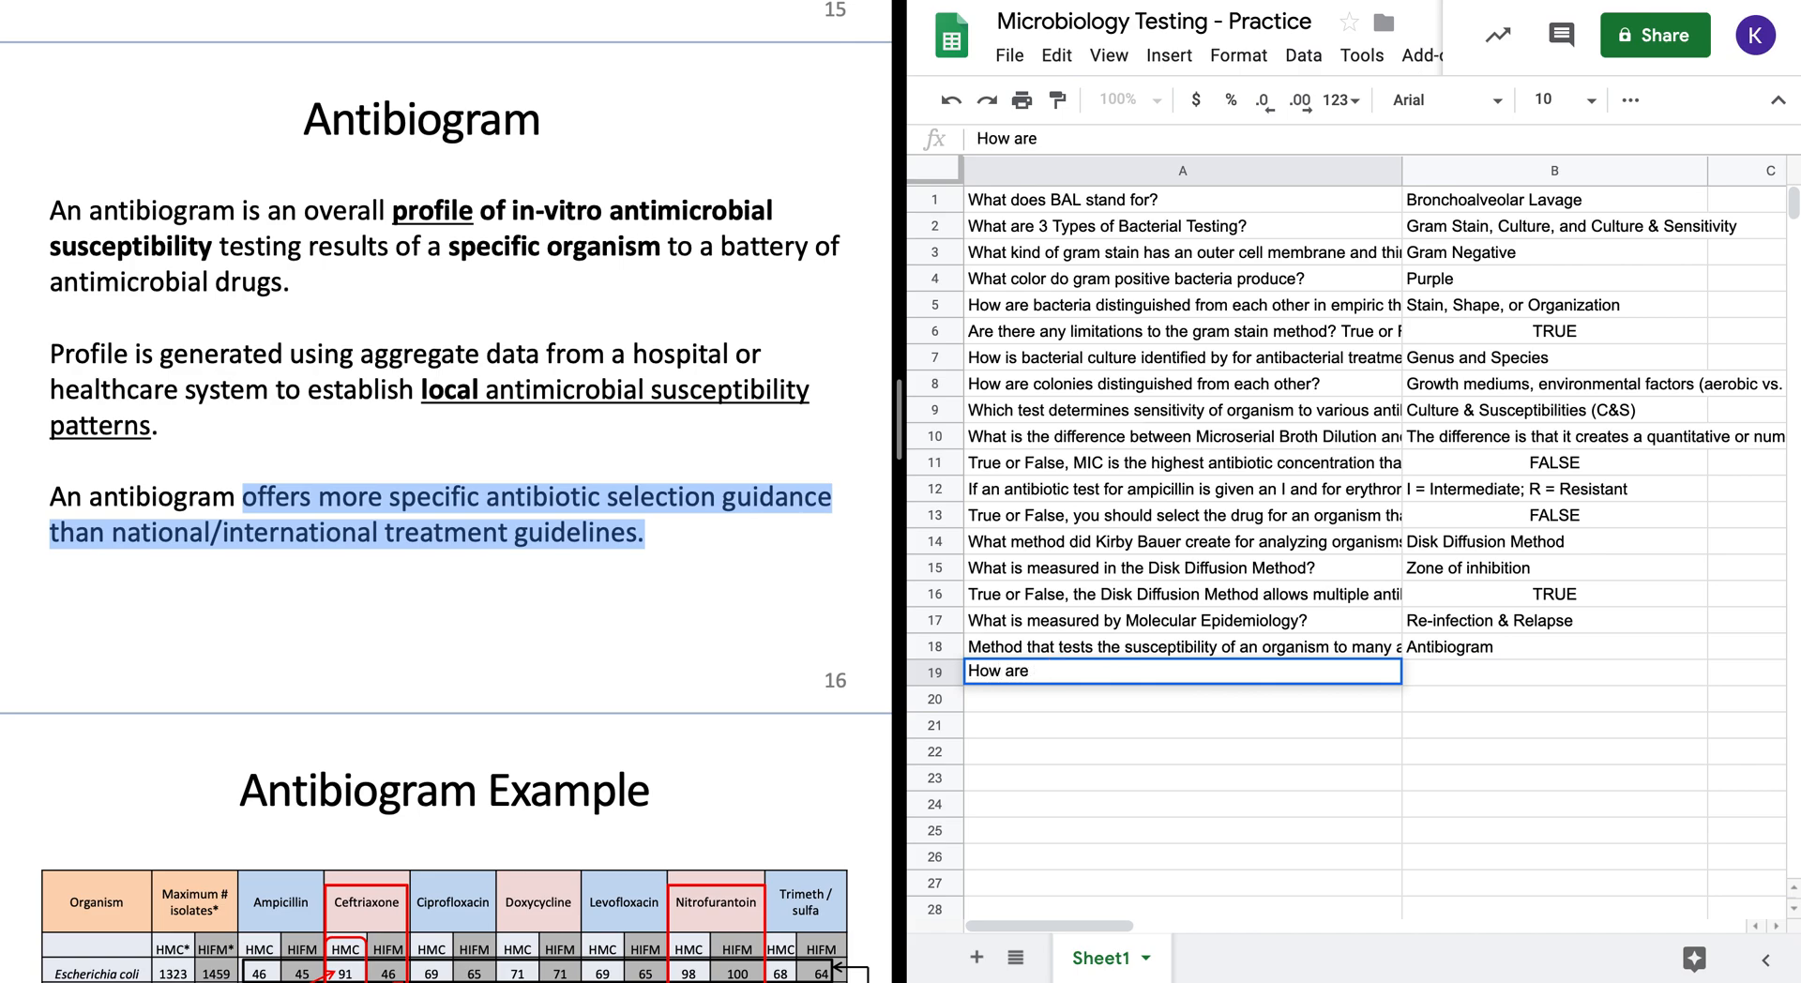
pyautogui.write('antibiogram ')
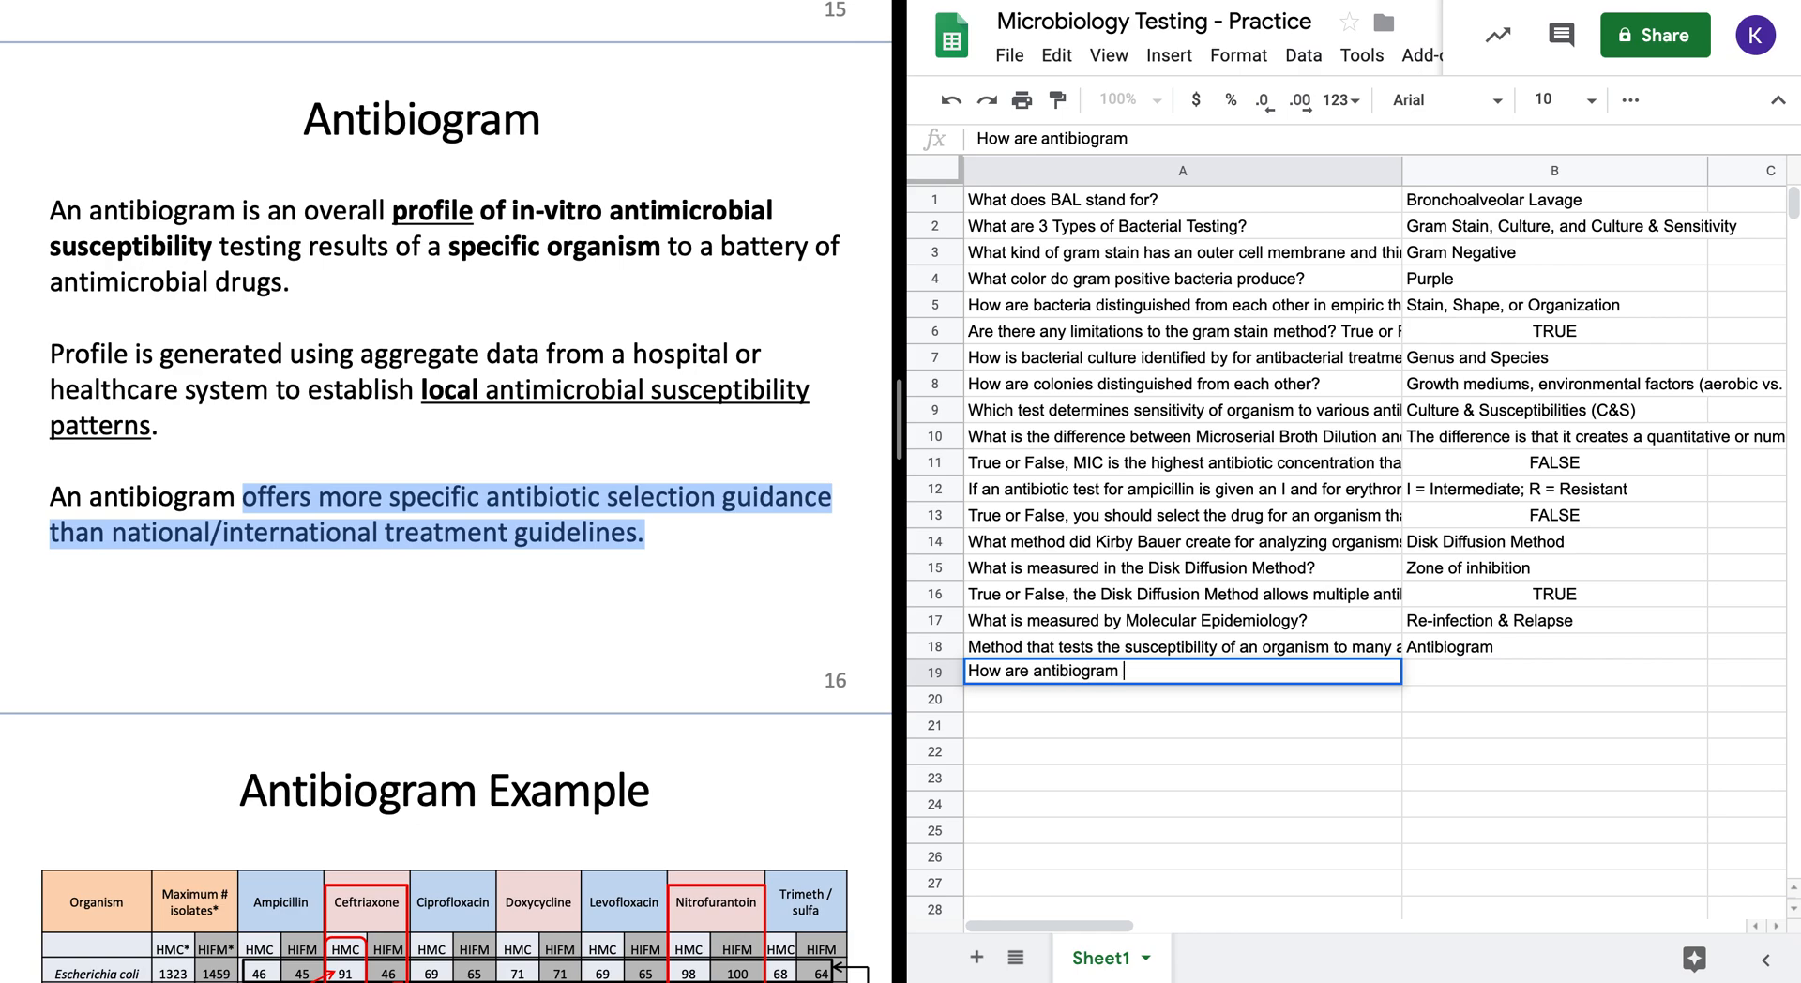
pyautogui.write('profiles genera')
pyautogui.write('ted/')
pyautogui.press('BackSpace')
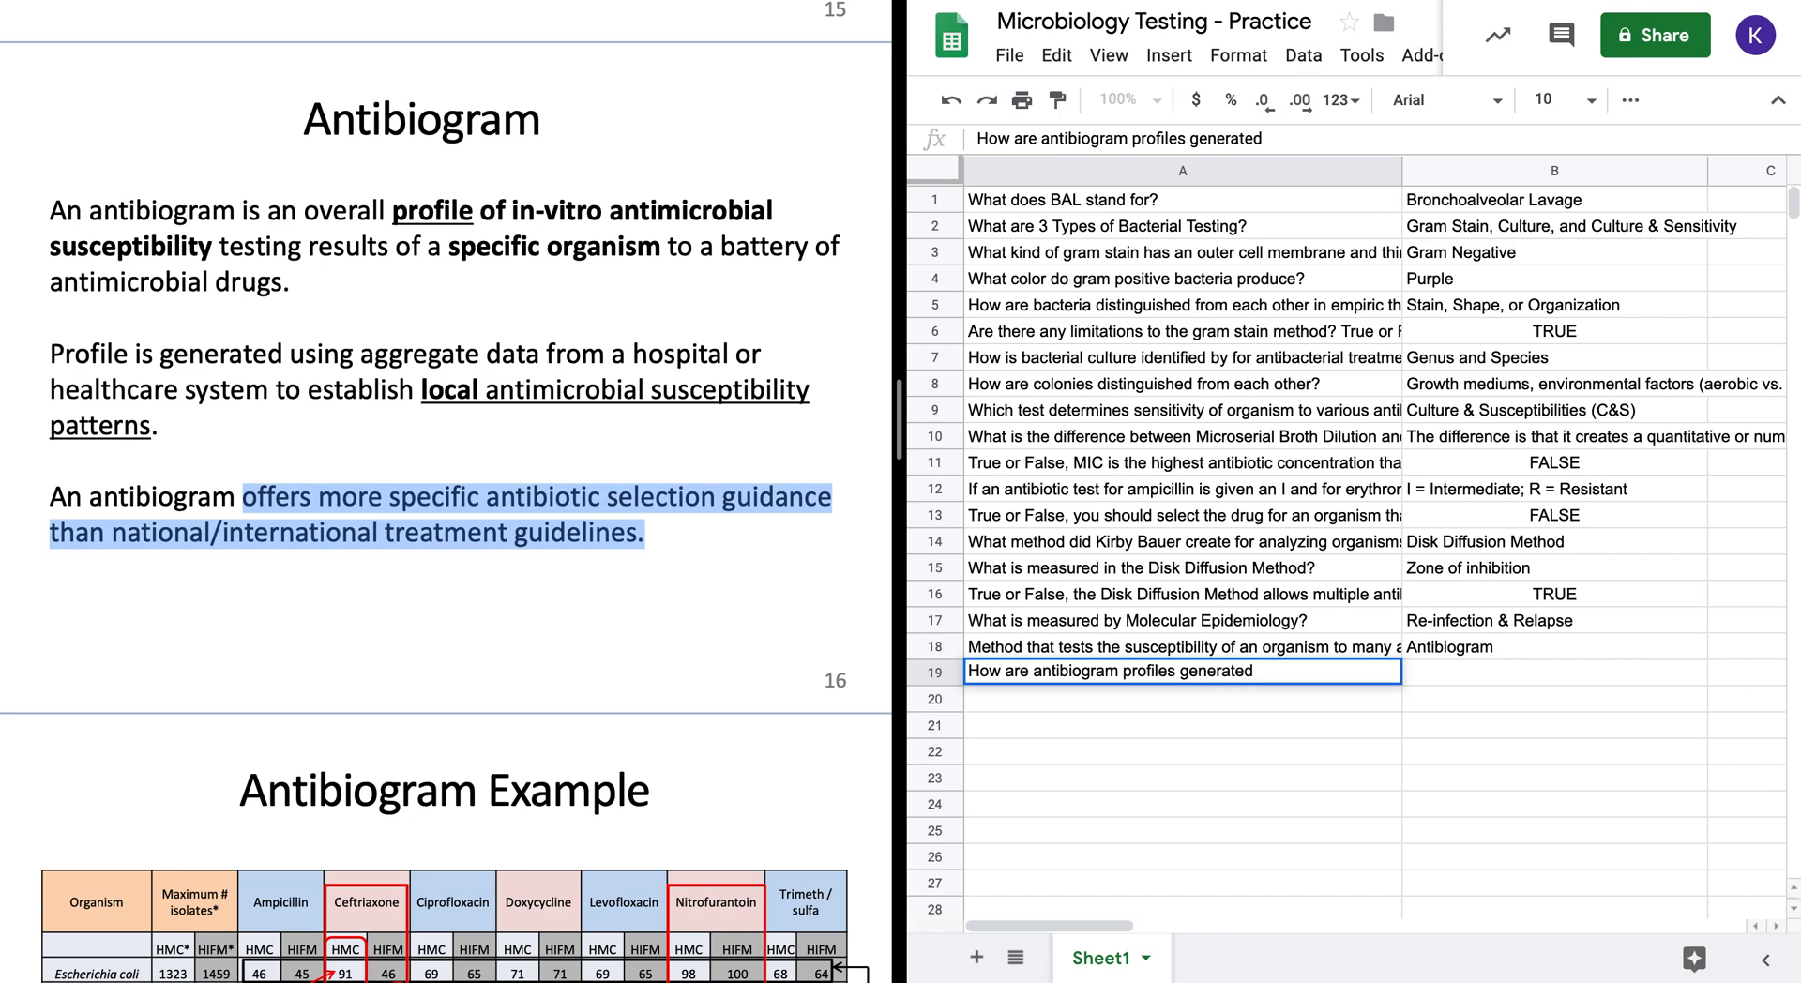
pyautogui.write('?')
pyautogui.press('Return')
# - Copy "generated using aggregate data from a hospital or healthcare system to establish local antimicrobial susceptibility patterns." from the slide into cell B19 as the answer
pyautogui.press('Up')
pyautogui.press('Right')
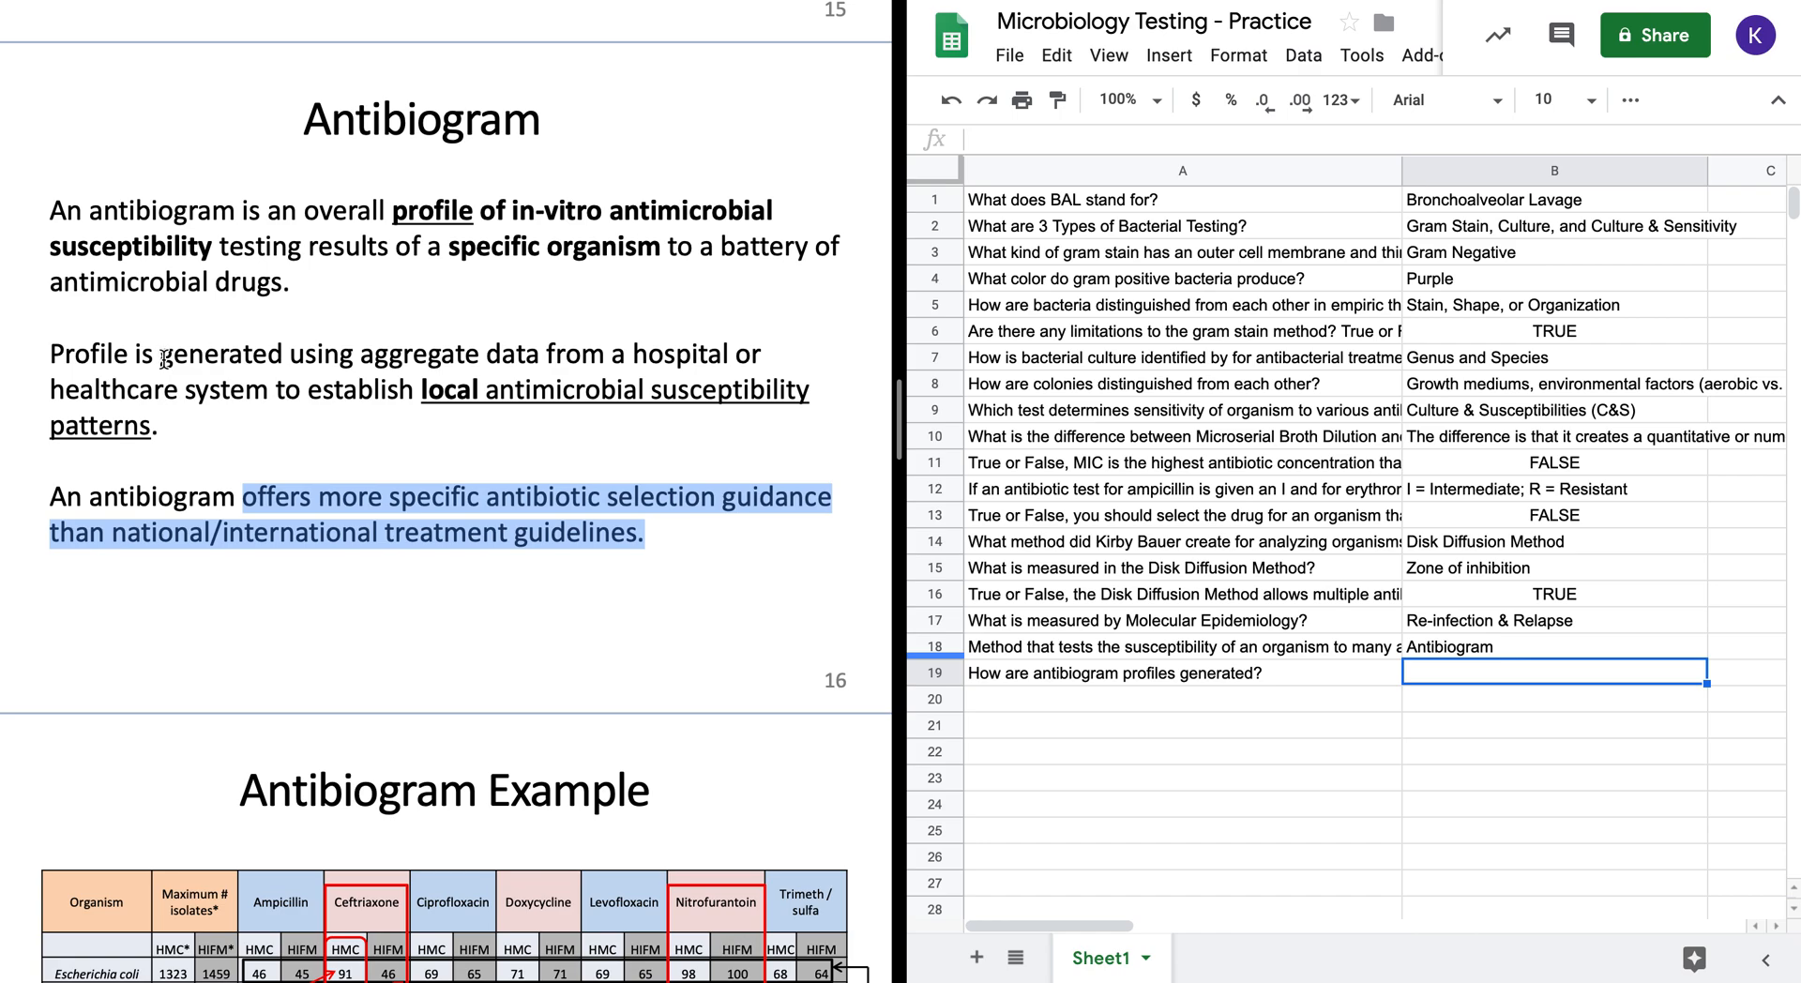
pyautogui.moveTo(160, 356); pyautogui.dragTo(391, 421)
pyautogui.hotkey('ctrl', 'c')
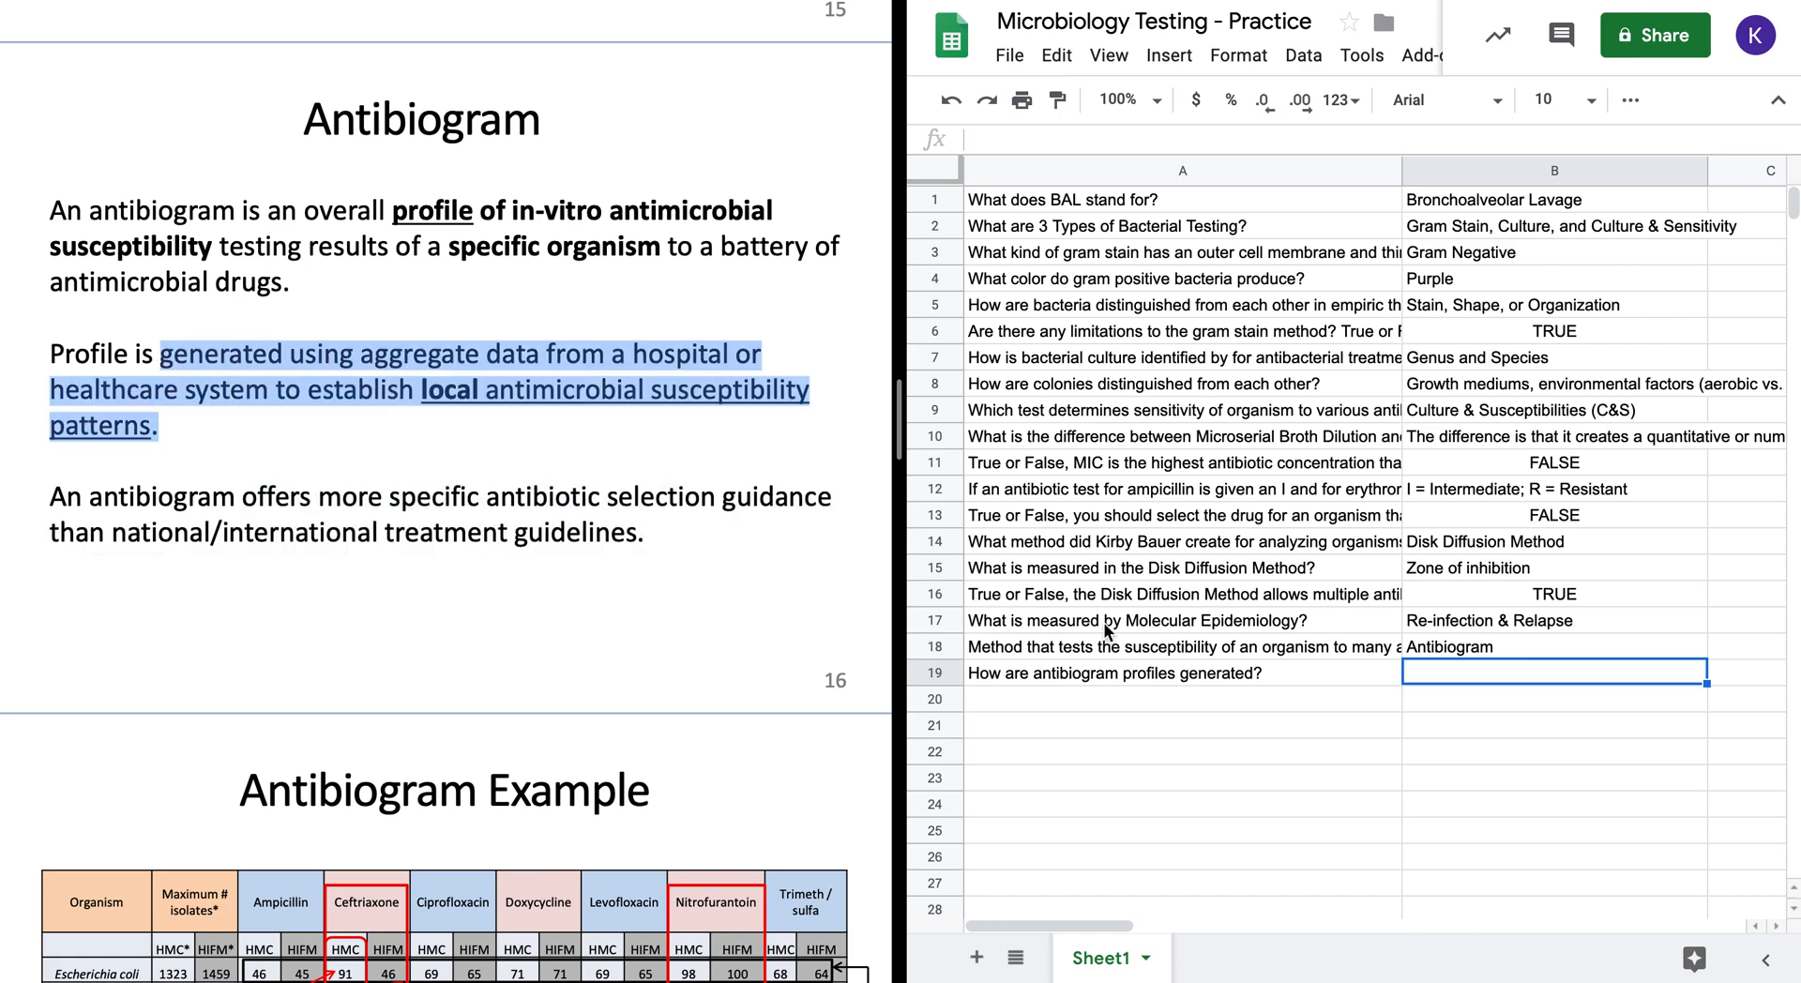
pyautogui.doubleClick(1517, 677)
pyautogui.hotkey('ctrl', 'v')
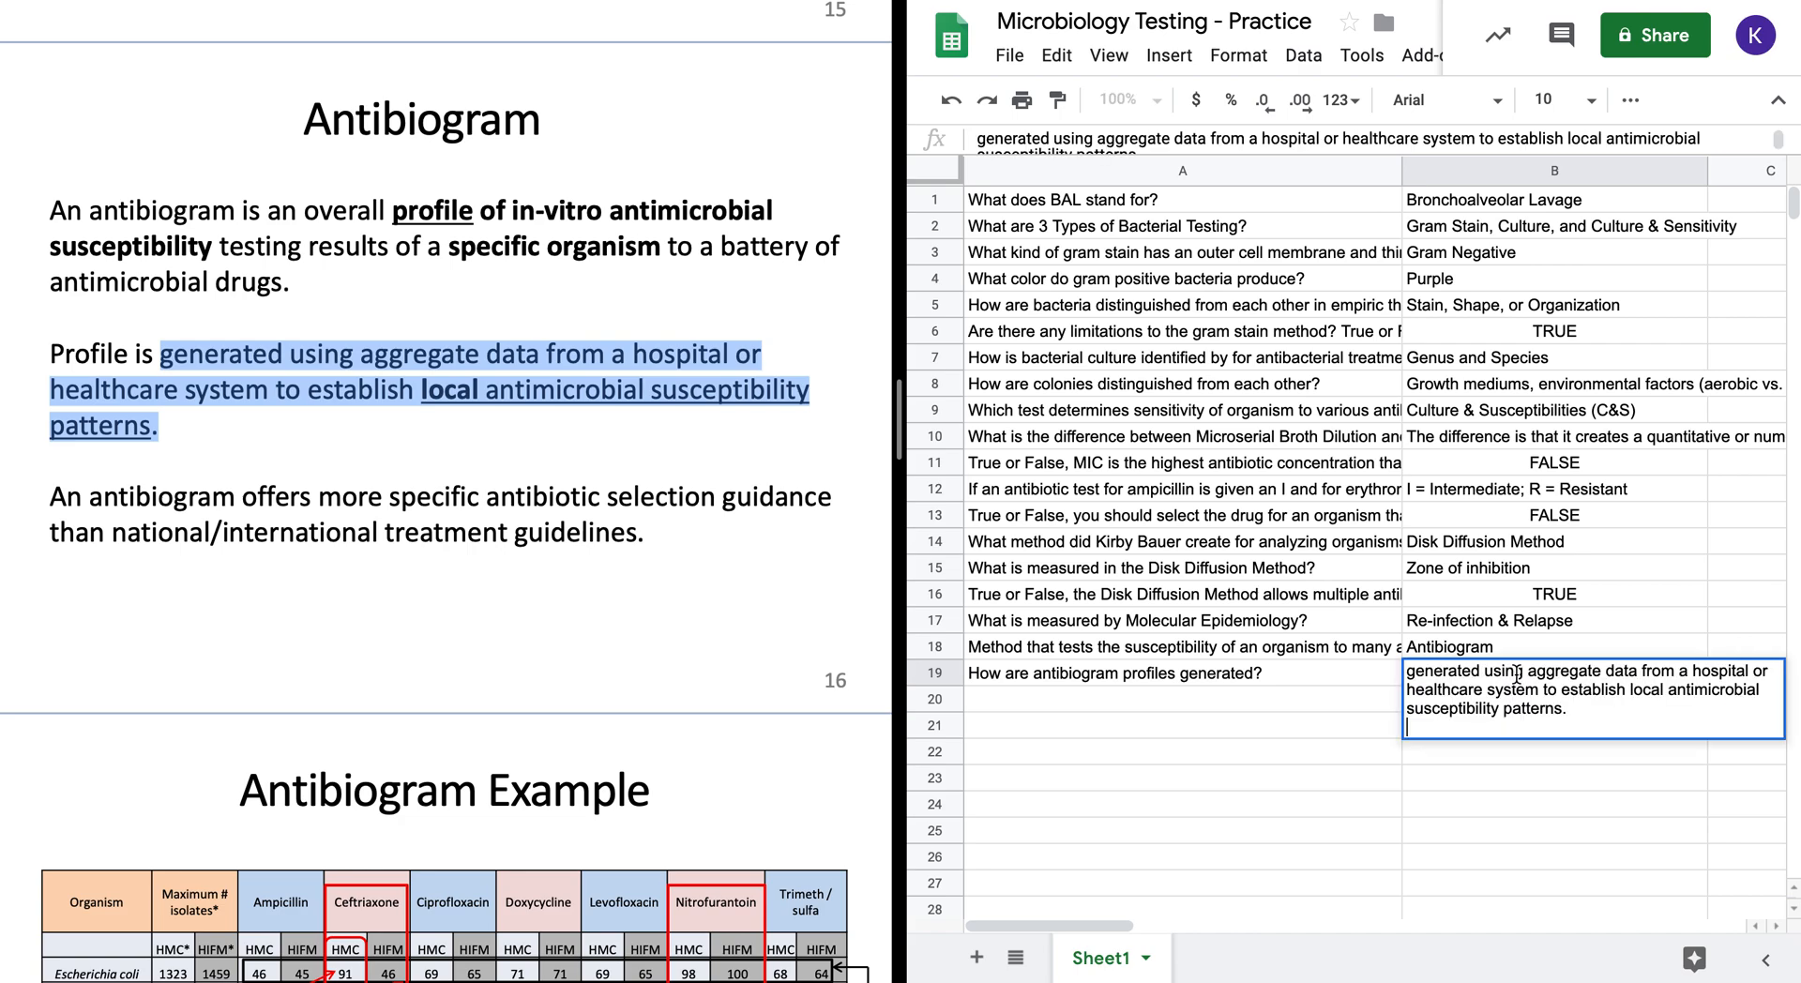
pyautogui.press('Return')
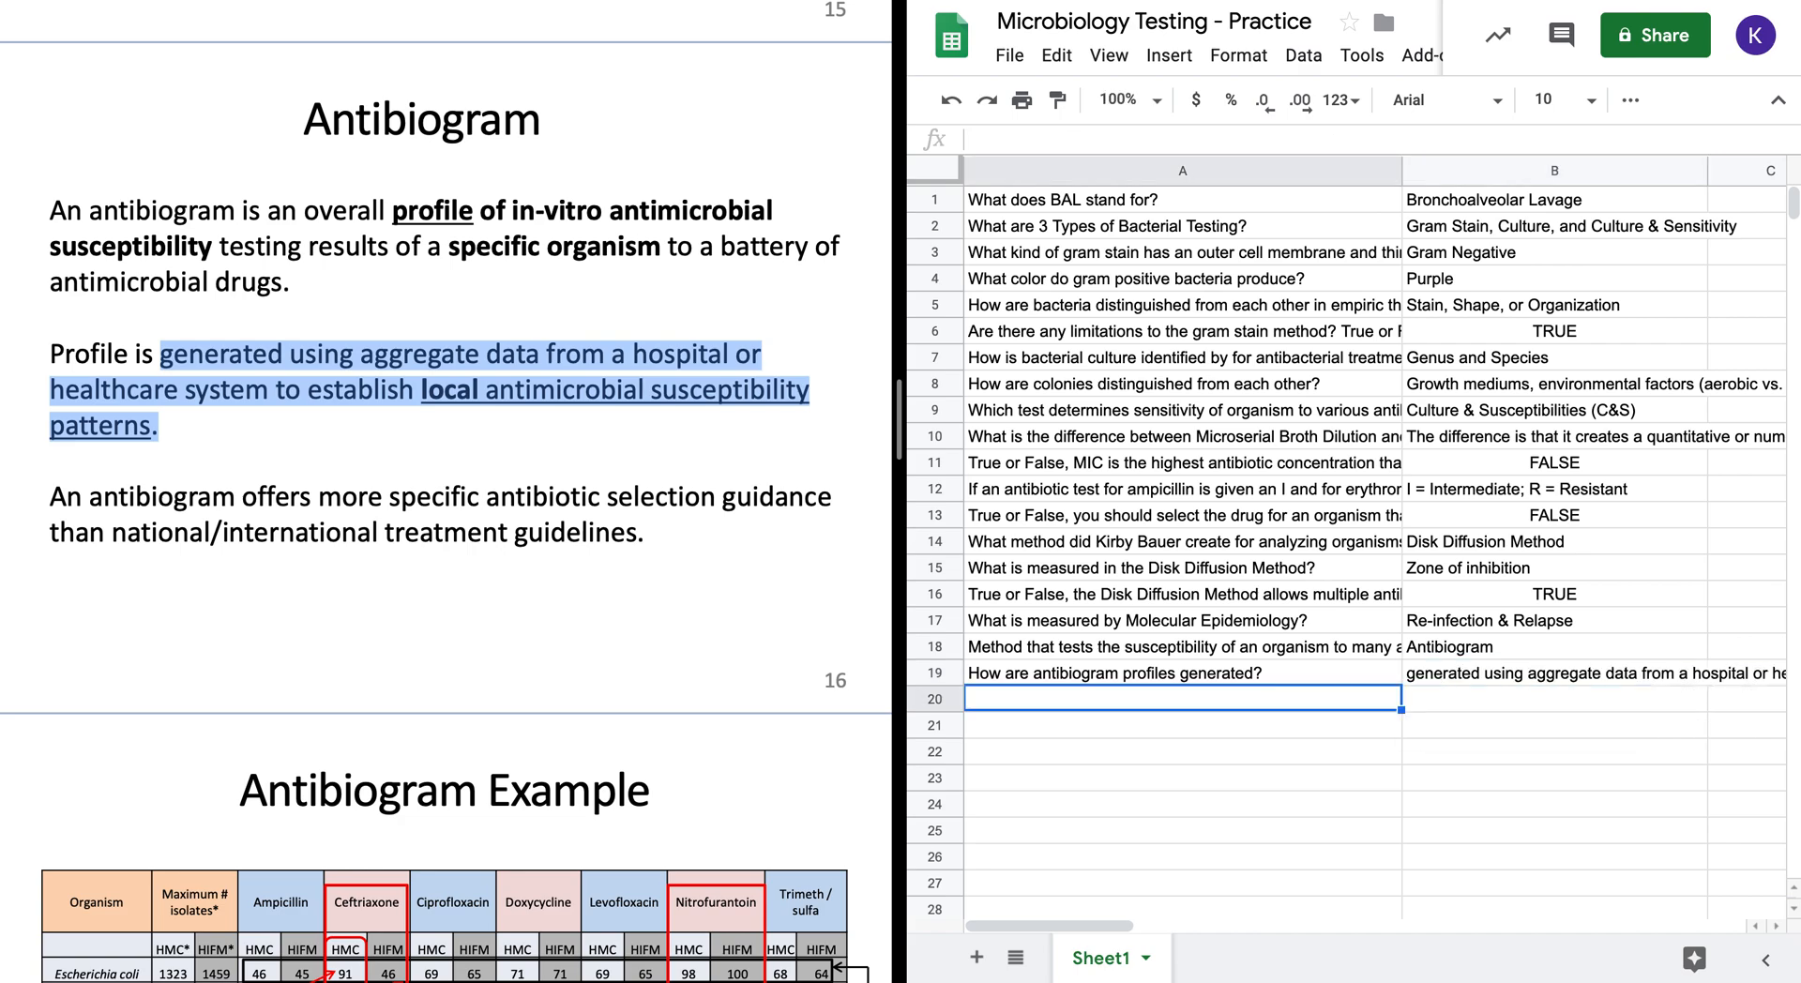
# - Read the Antibiogram Example slide and the Specialized Bacterial Testing slide on Mycobacteria and acid-fast bacilli
pyautogui.scroll(-3, 825, 716)
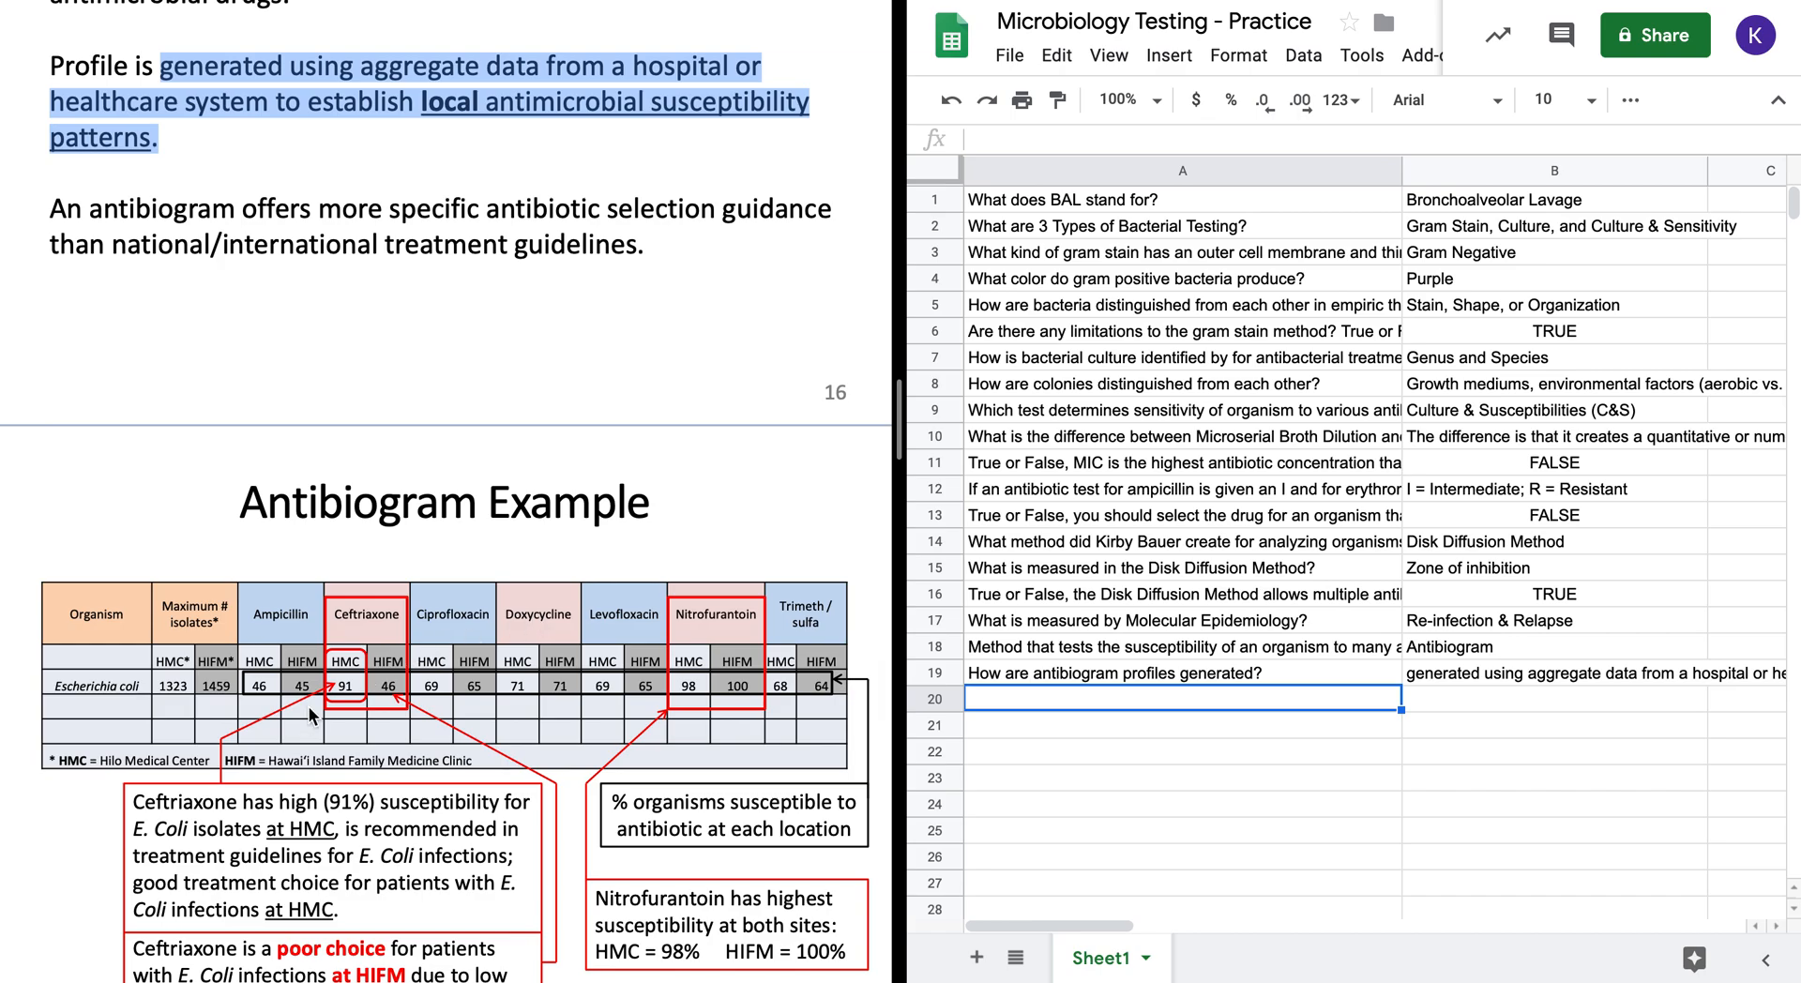
pyautogui.scroll(-1, 308, 706)
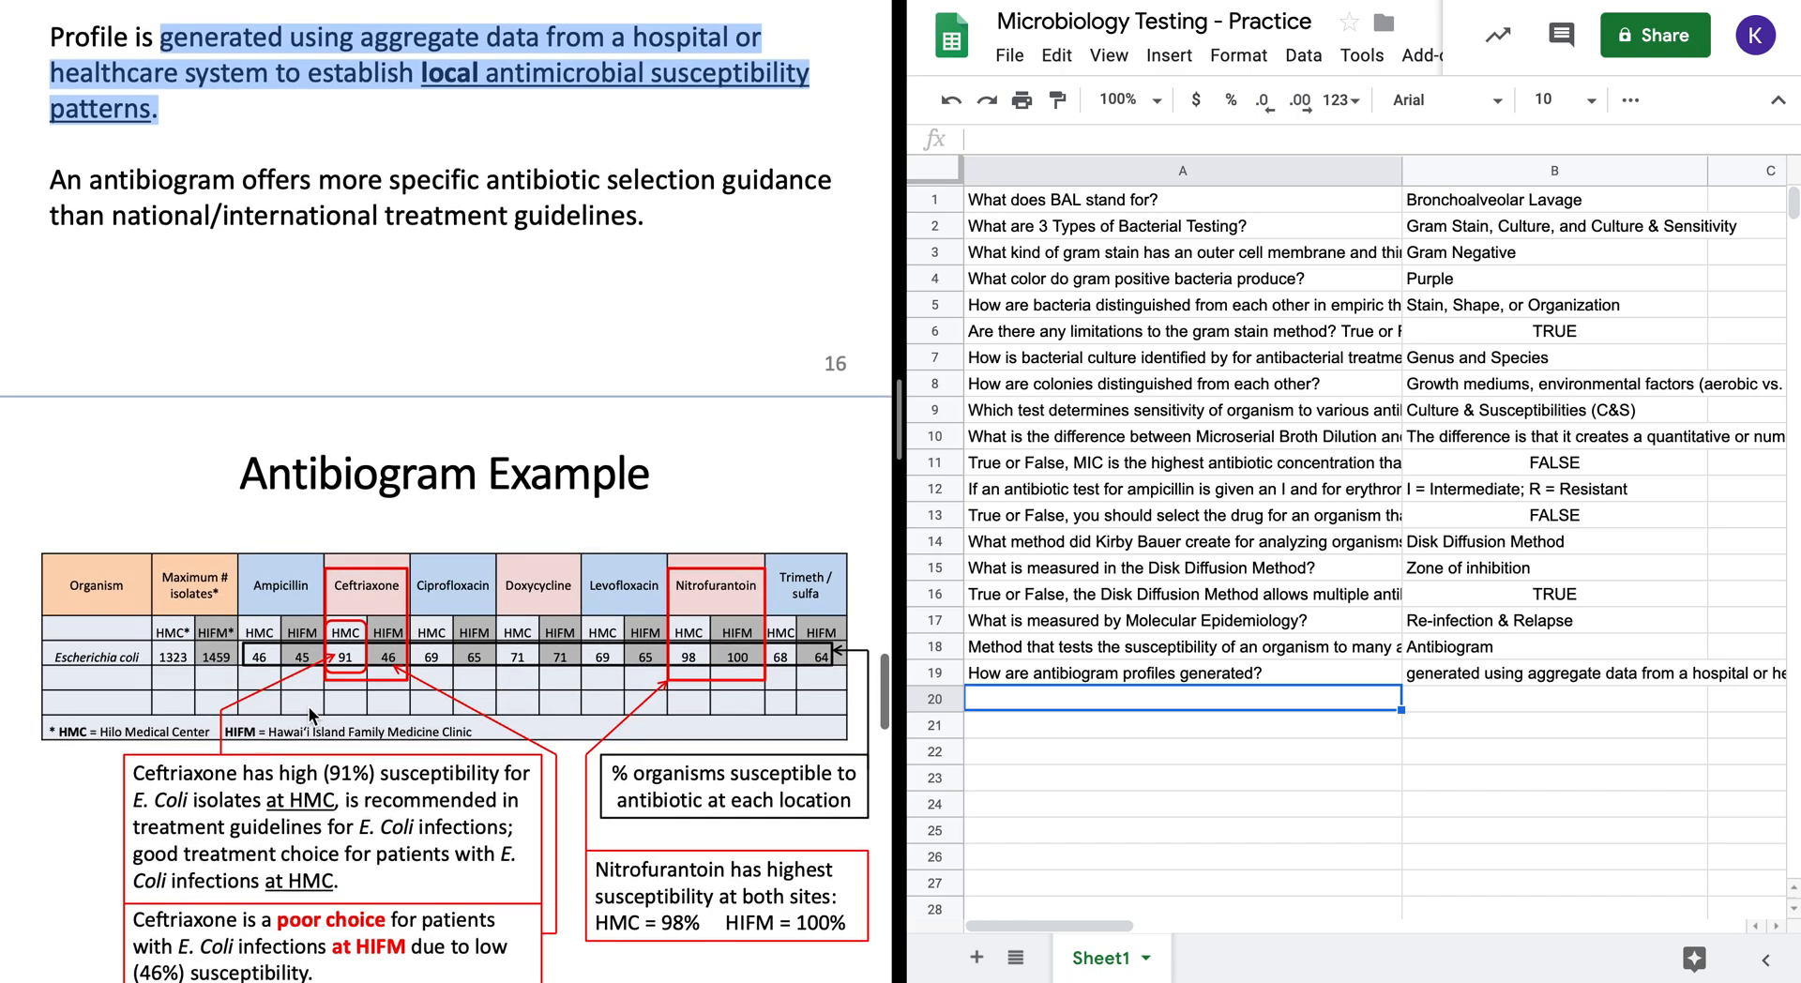
pyautogui.scroll(-3, 308, 707)
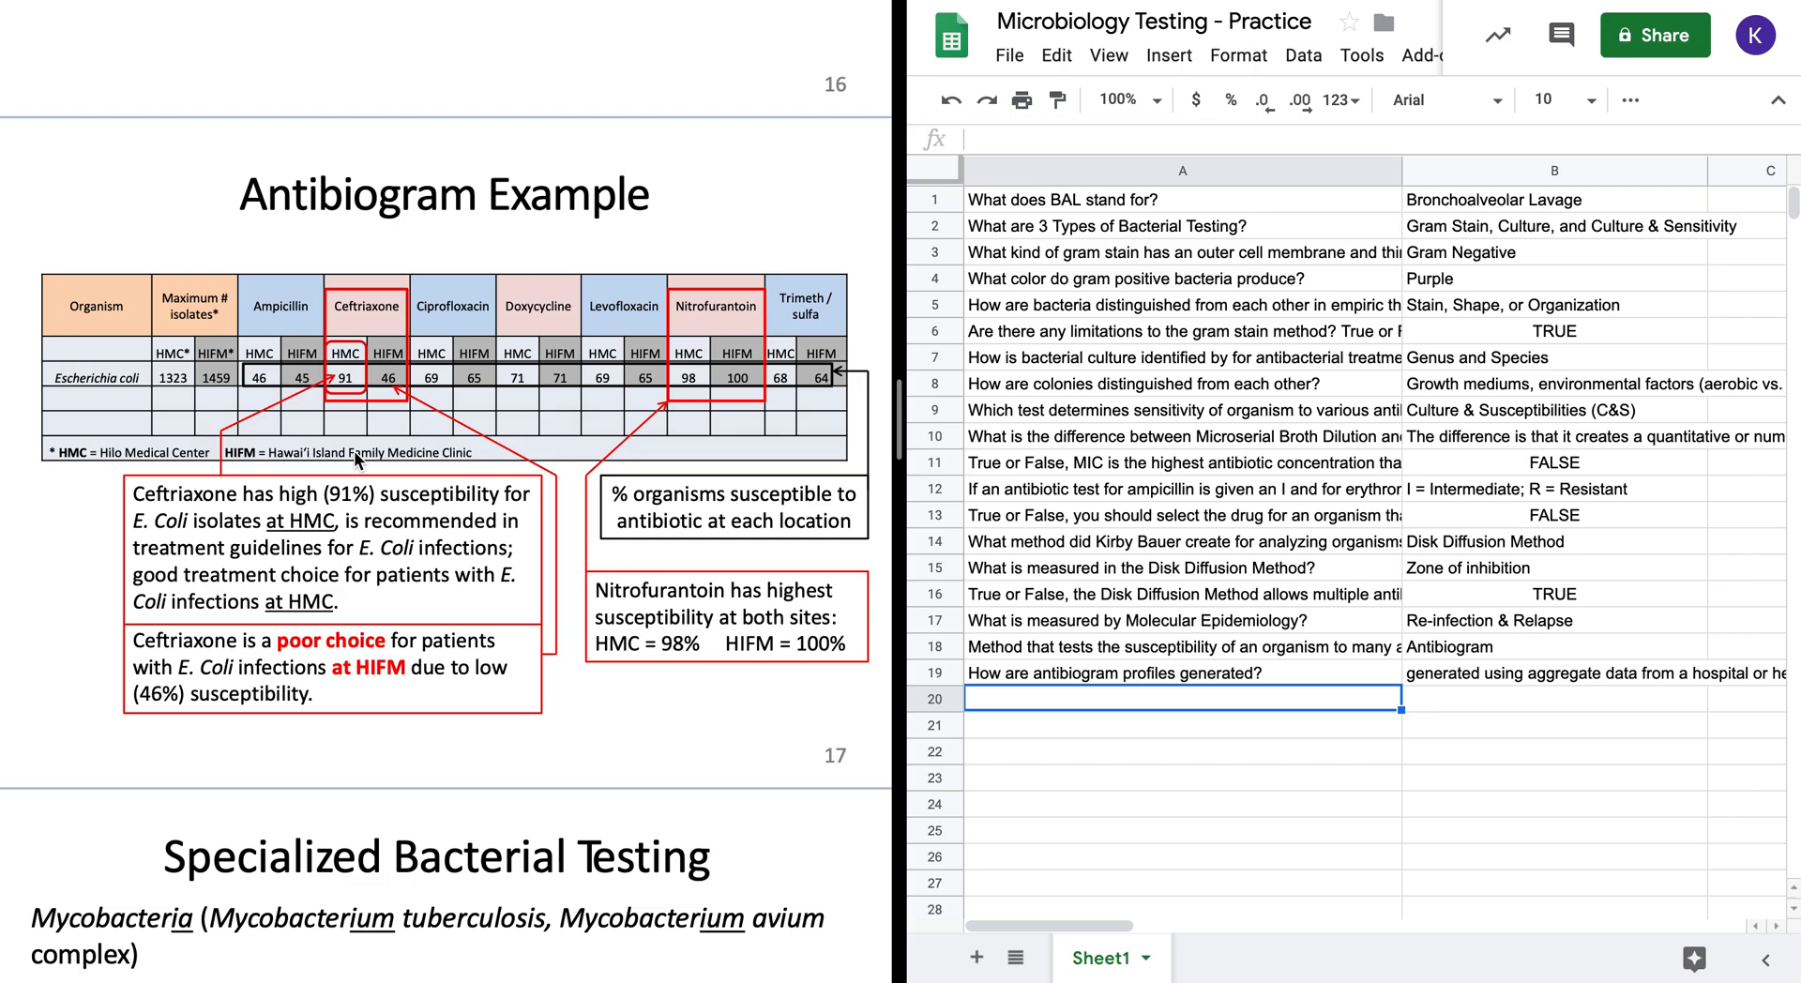
pyautogui.scroll(-5, 353, 451)
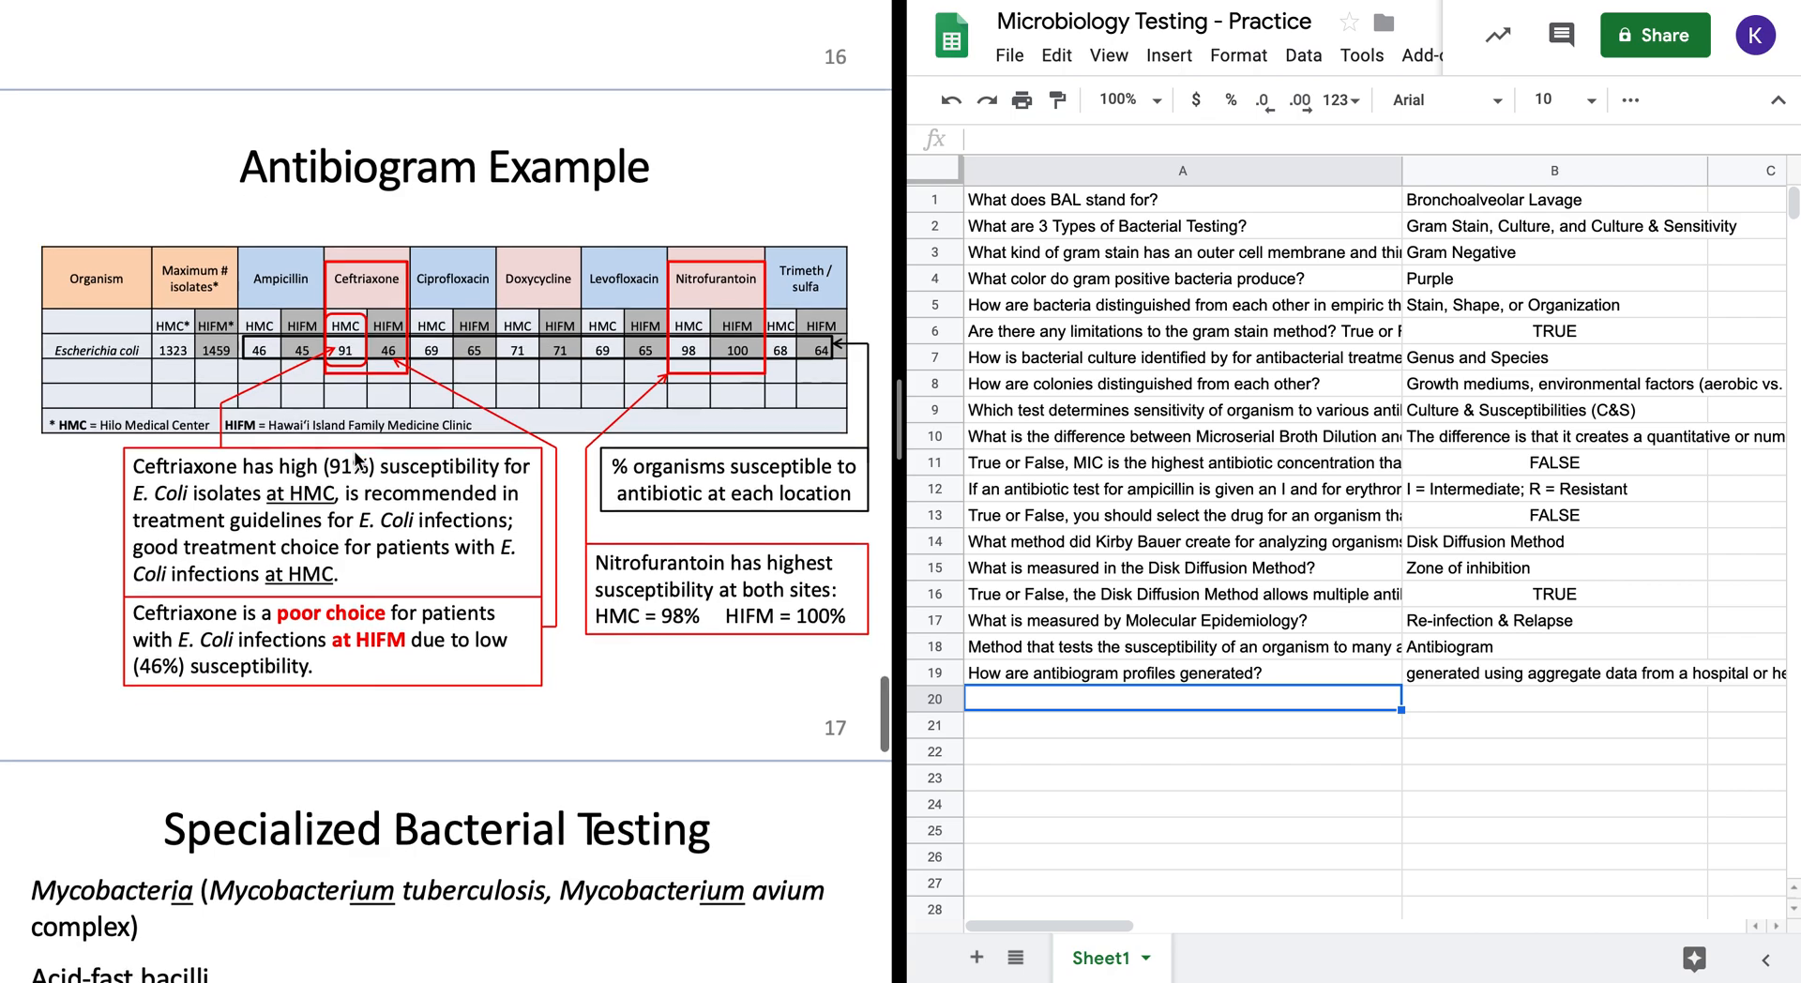
pyautogui.scroll(-1, 353, 450)
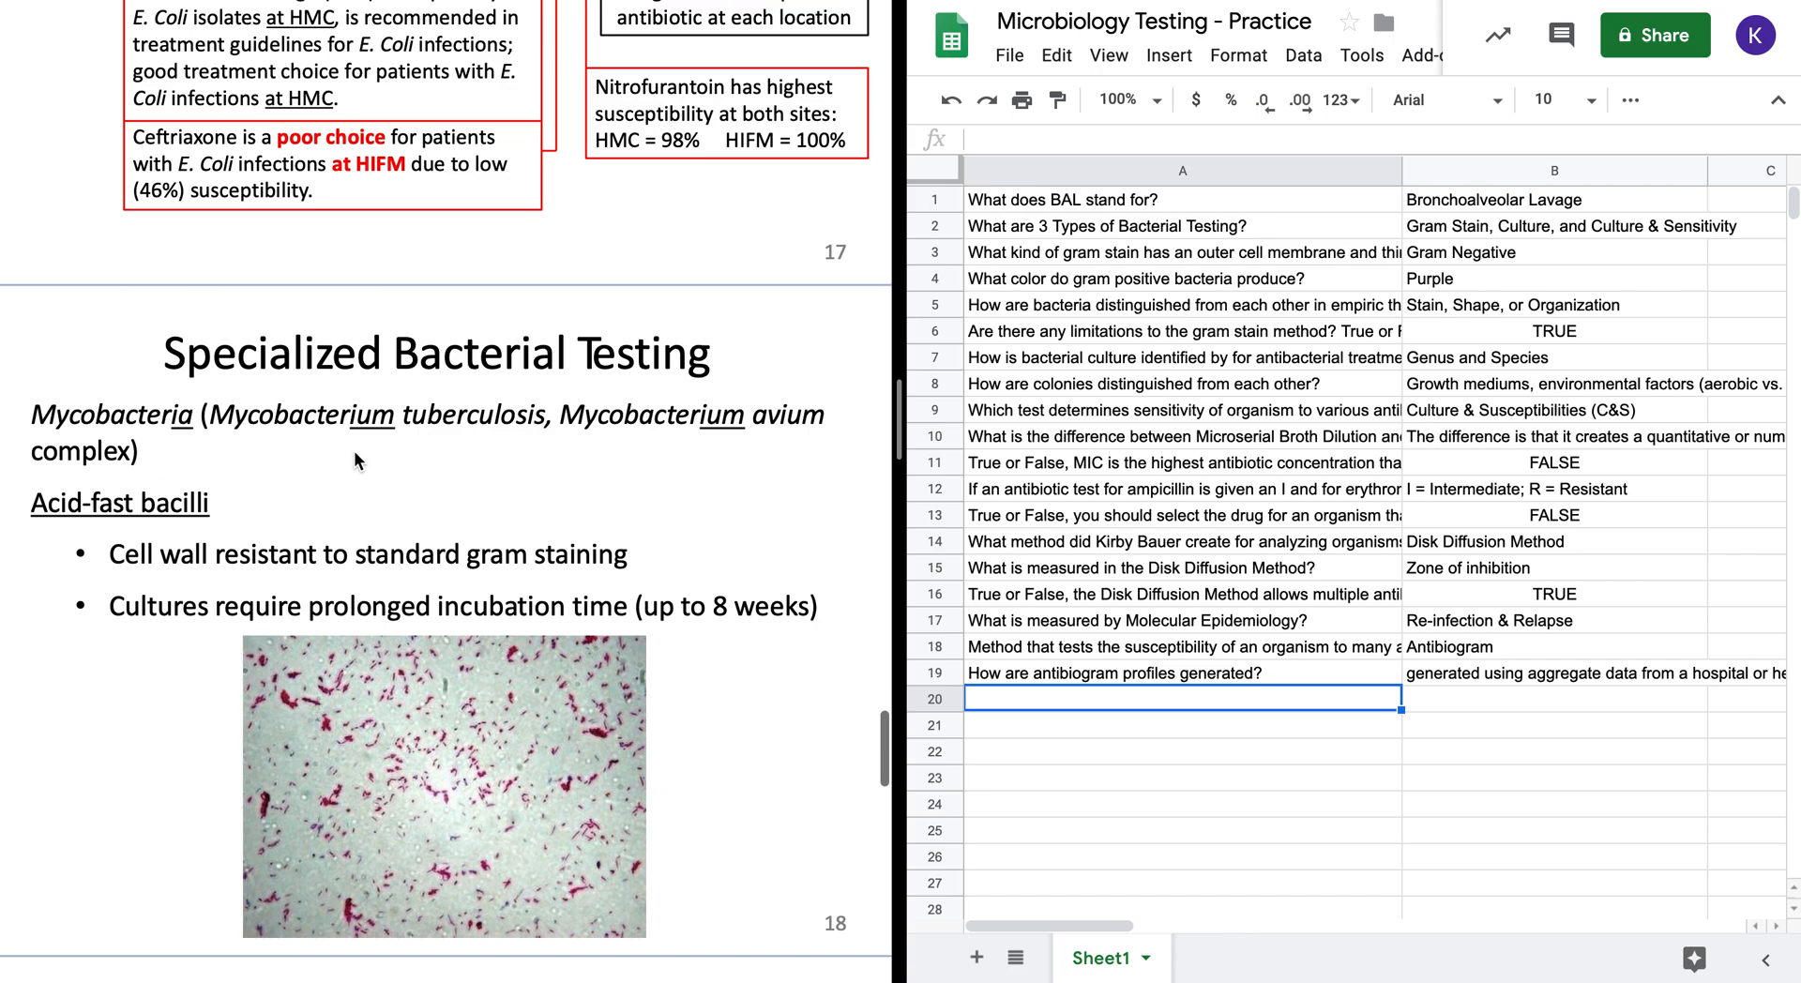
pyautogui.scroll(-3, 353, 450)
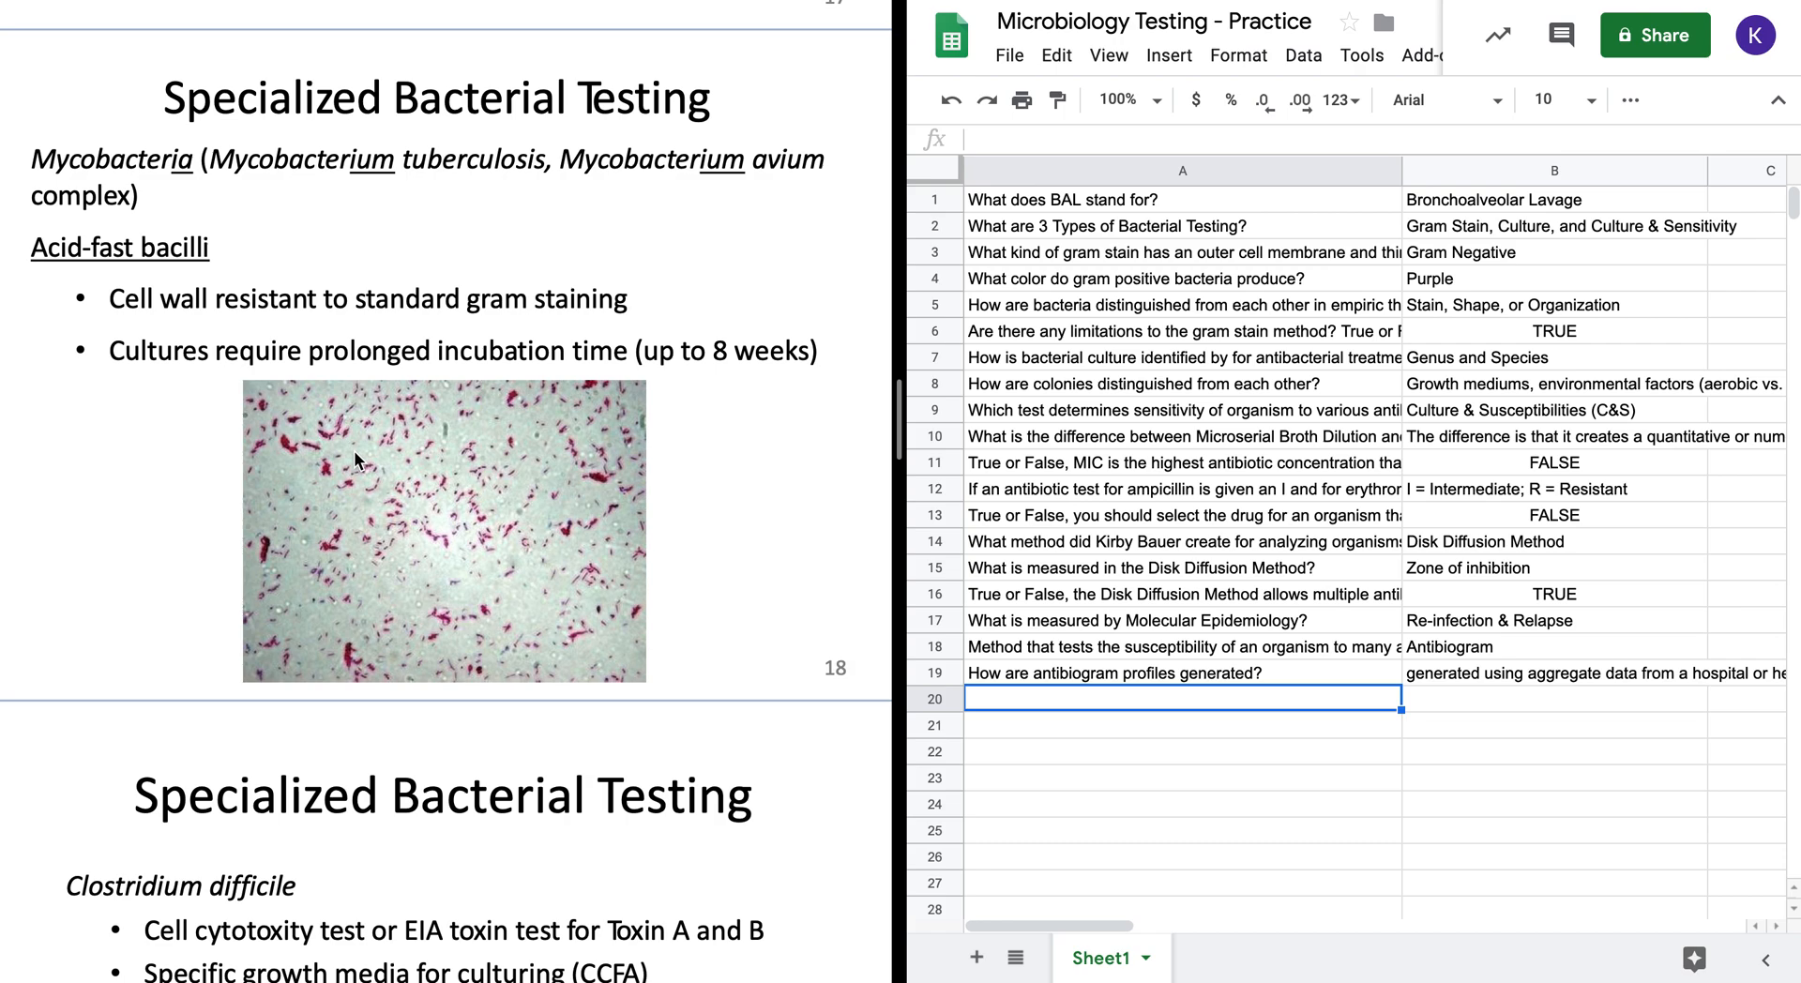
# - Switch to the objectives document and review the MIC, Disk Diffusion, Antibiogram and Specialized Bacterial Testing slides against objectives 4 and 5
pyautogui.scroll(-2, 352, 451)
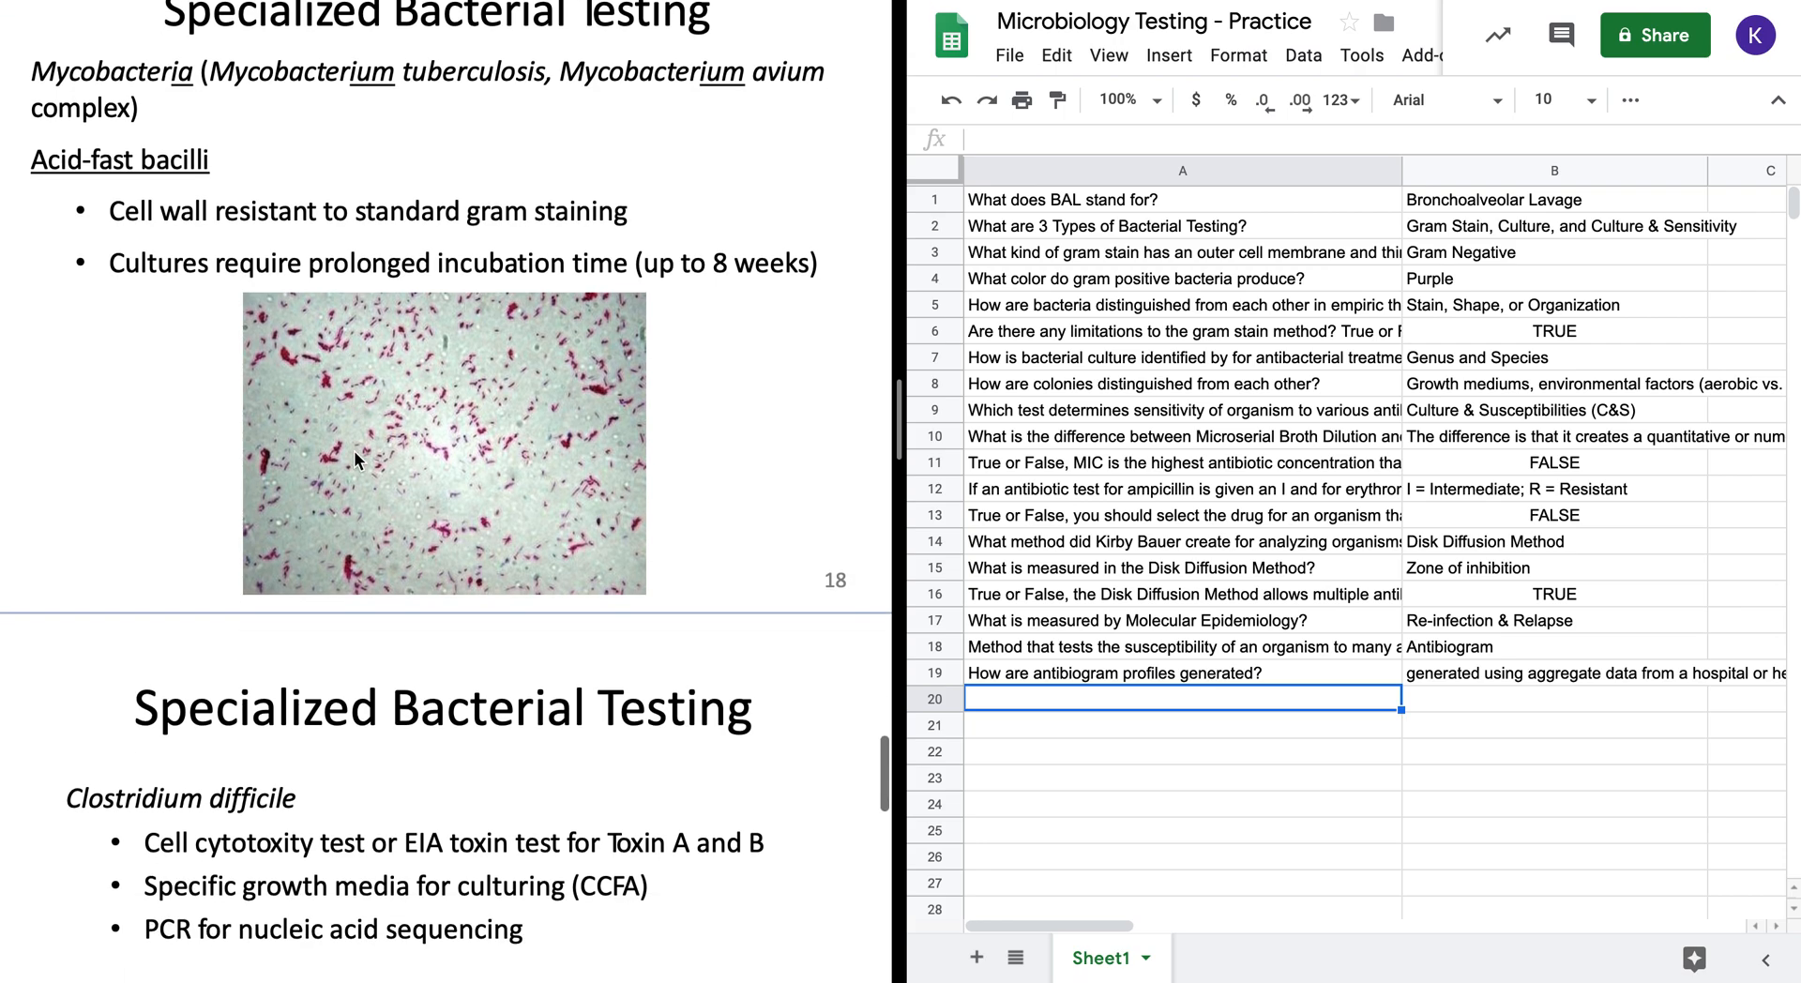
pyautogui.scroll(1, 353, 450)
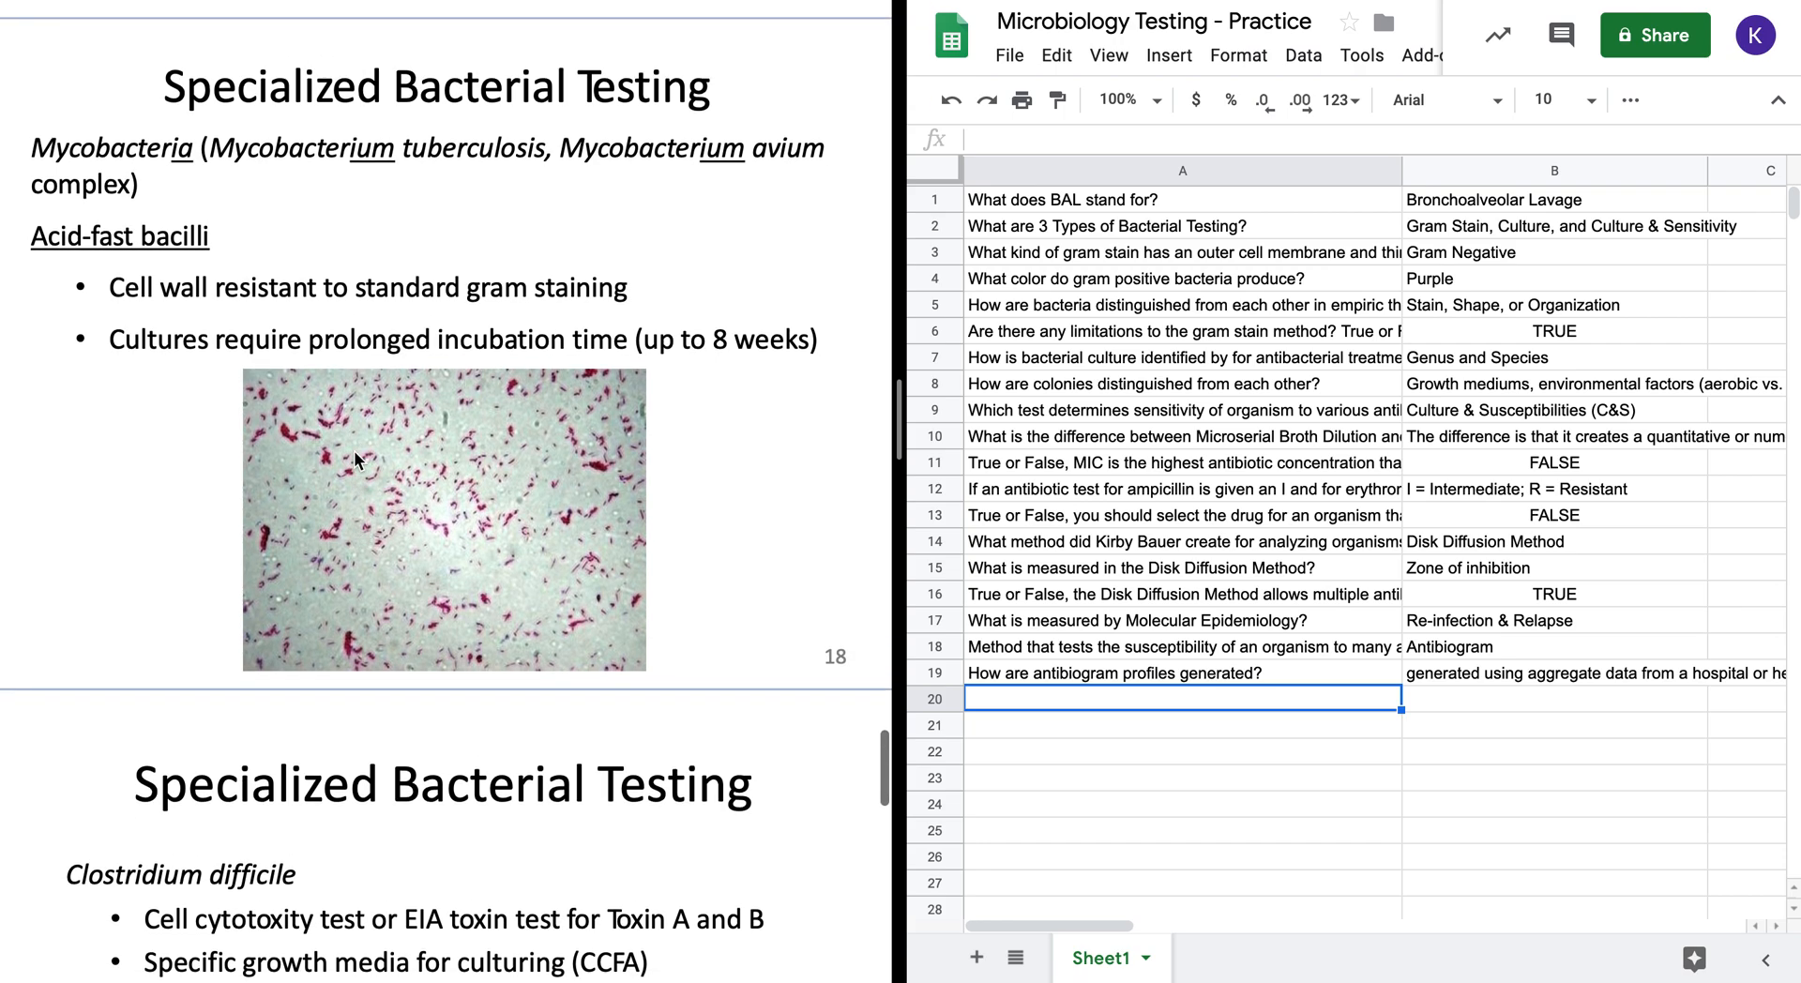
pyautogui.hotkey('ctrl', 'Tab')
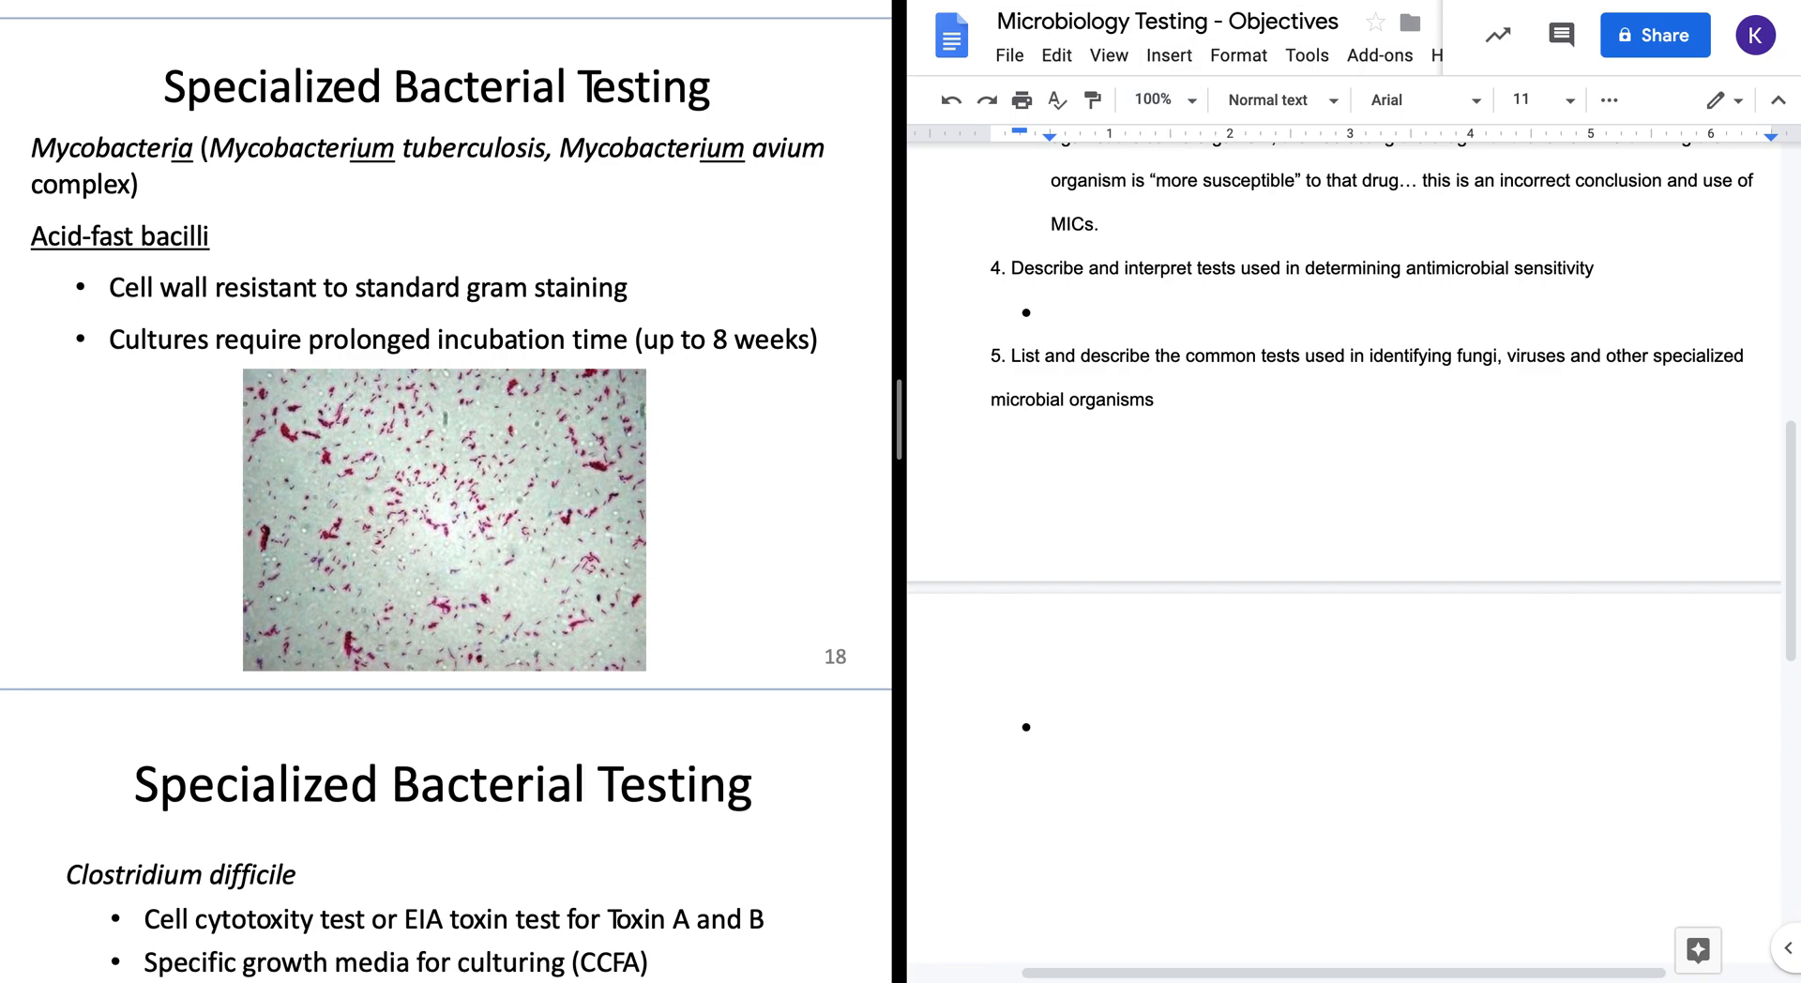
pyautogui.scroll(20, 526, 621)
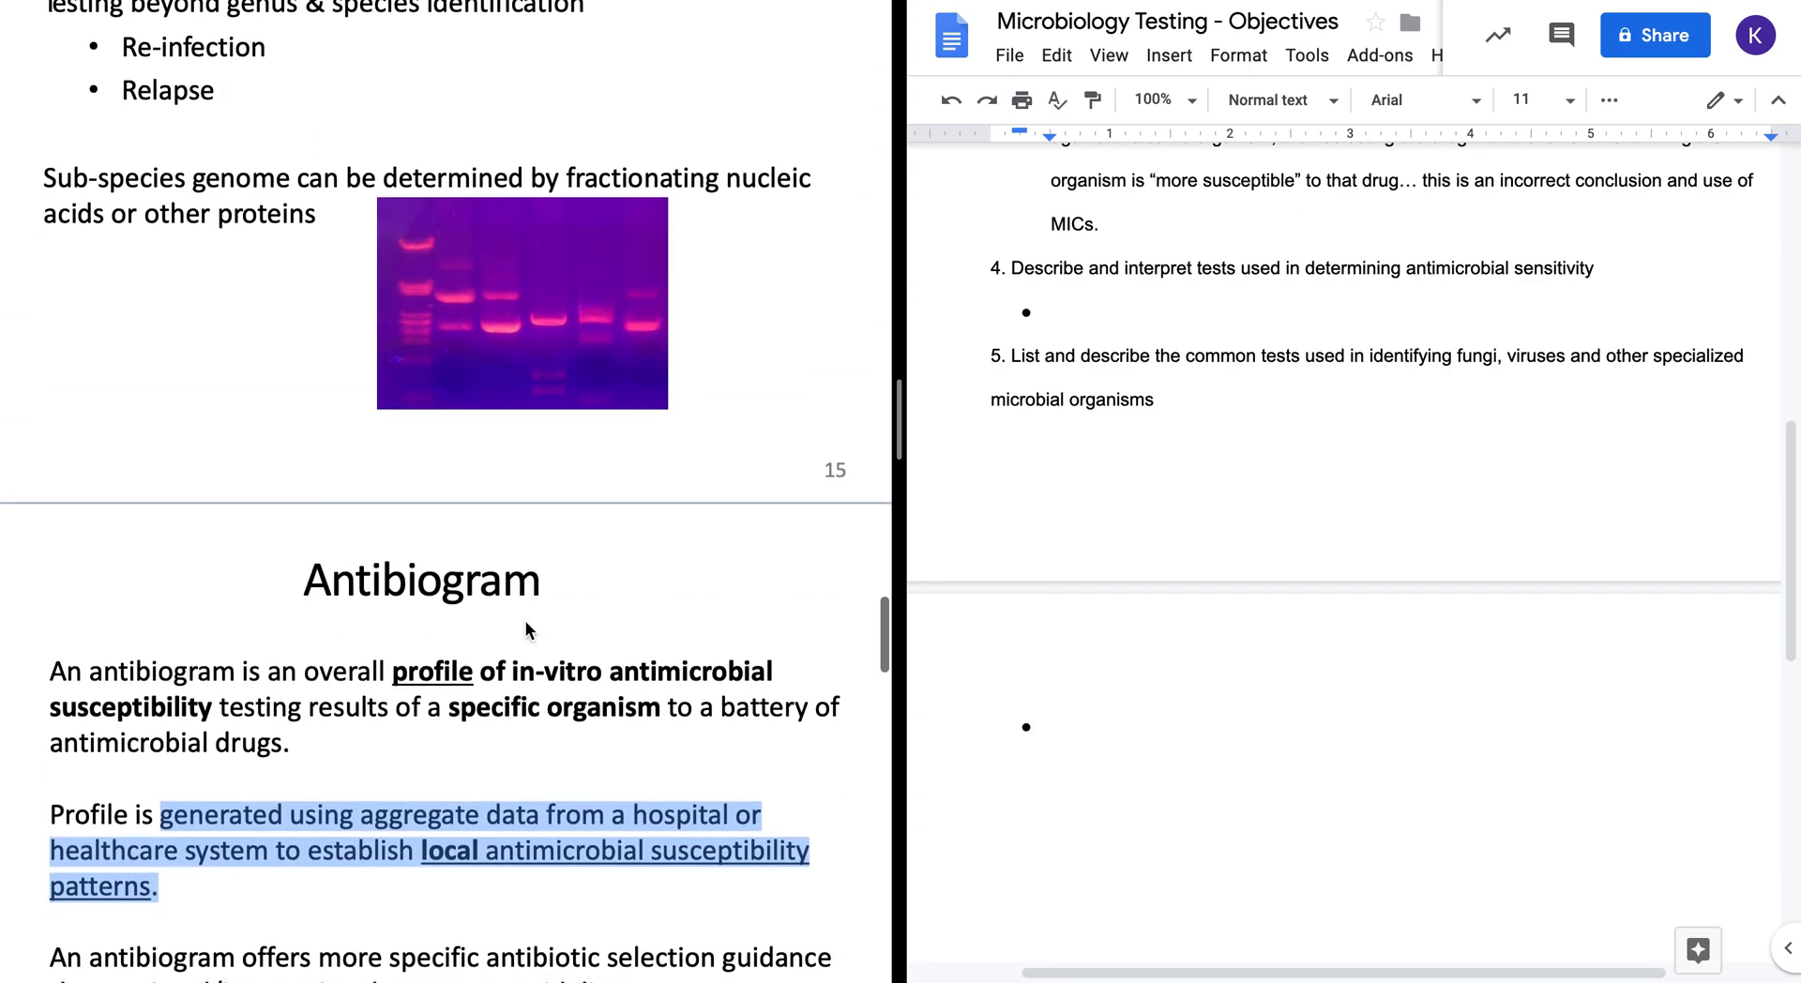
pyautogui.scroll(12, 525, 621)
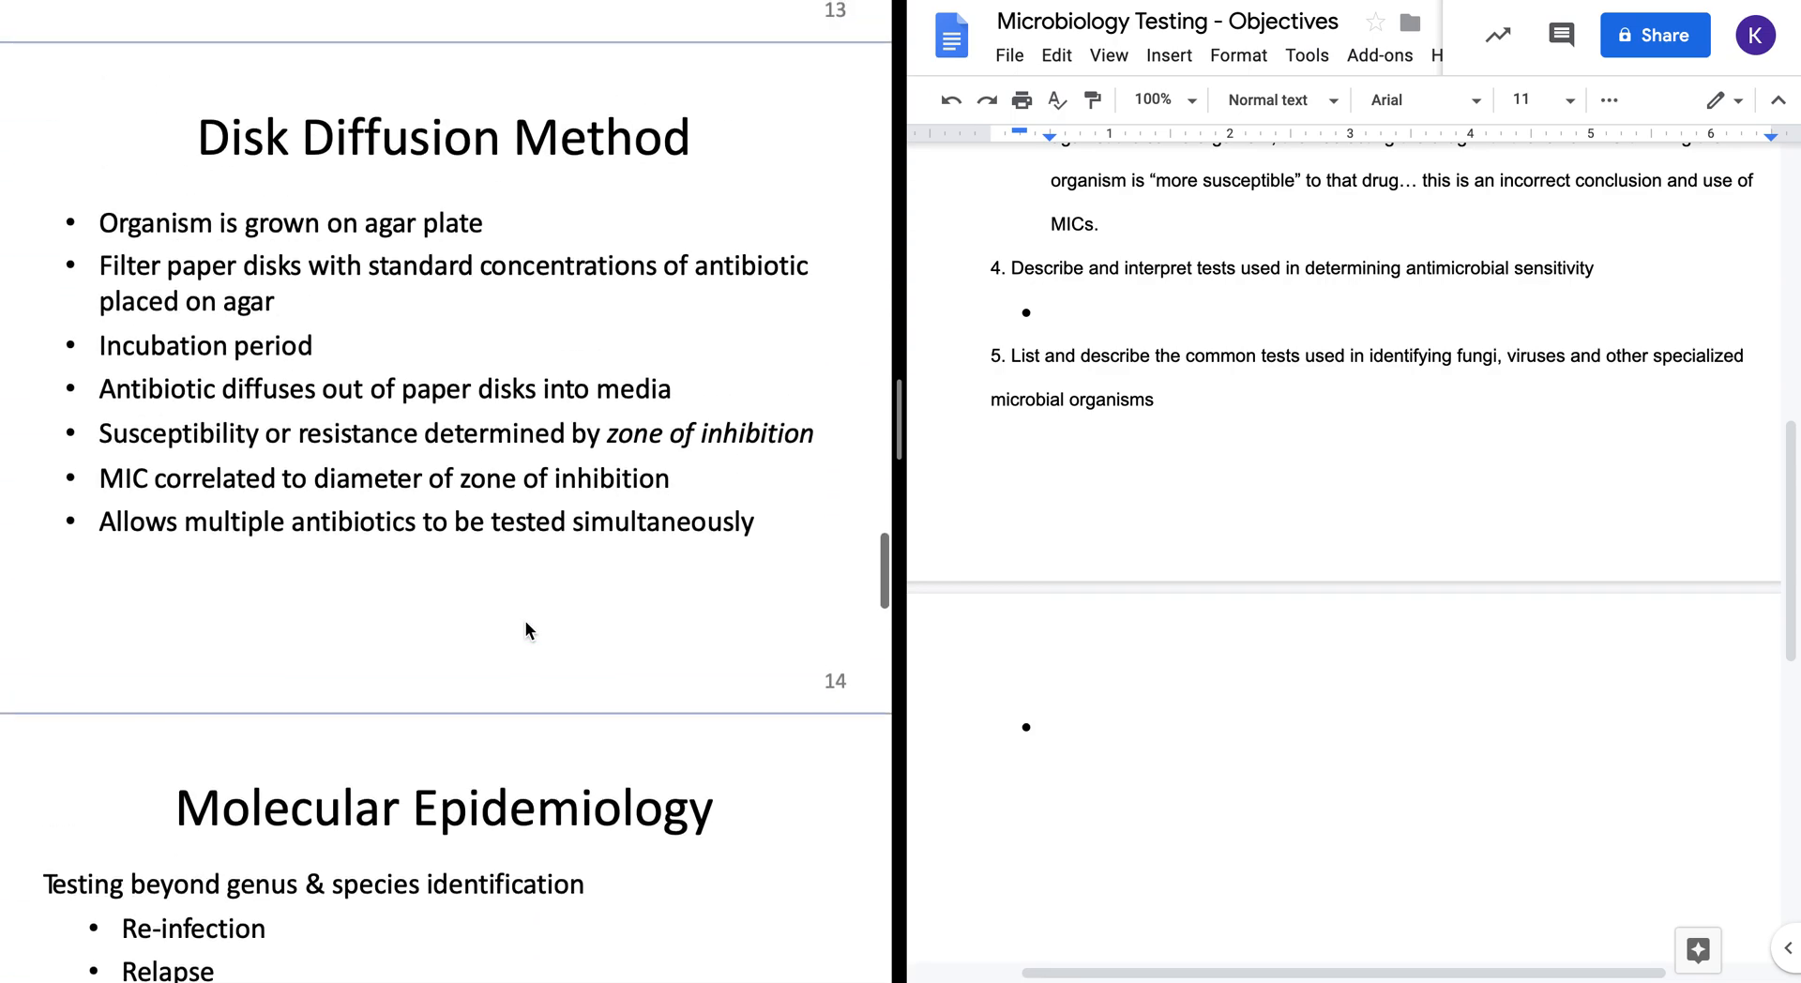
pyautogui.scroll(5, 526, 621)
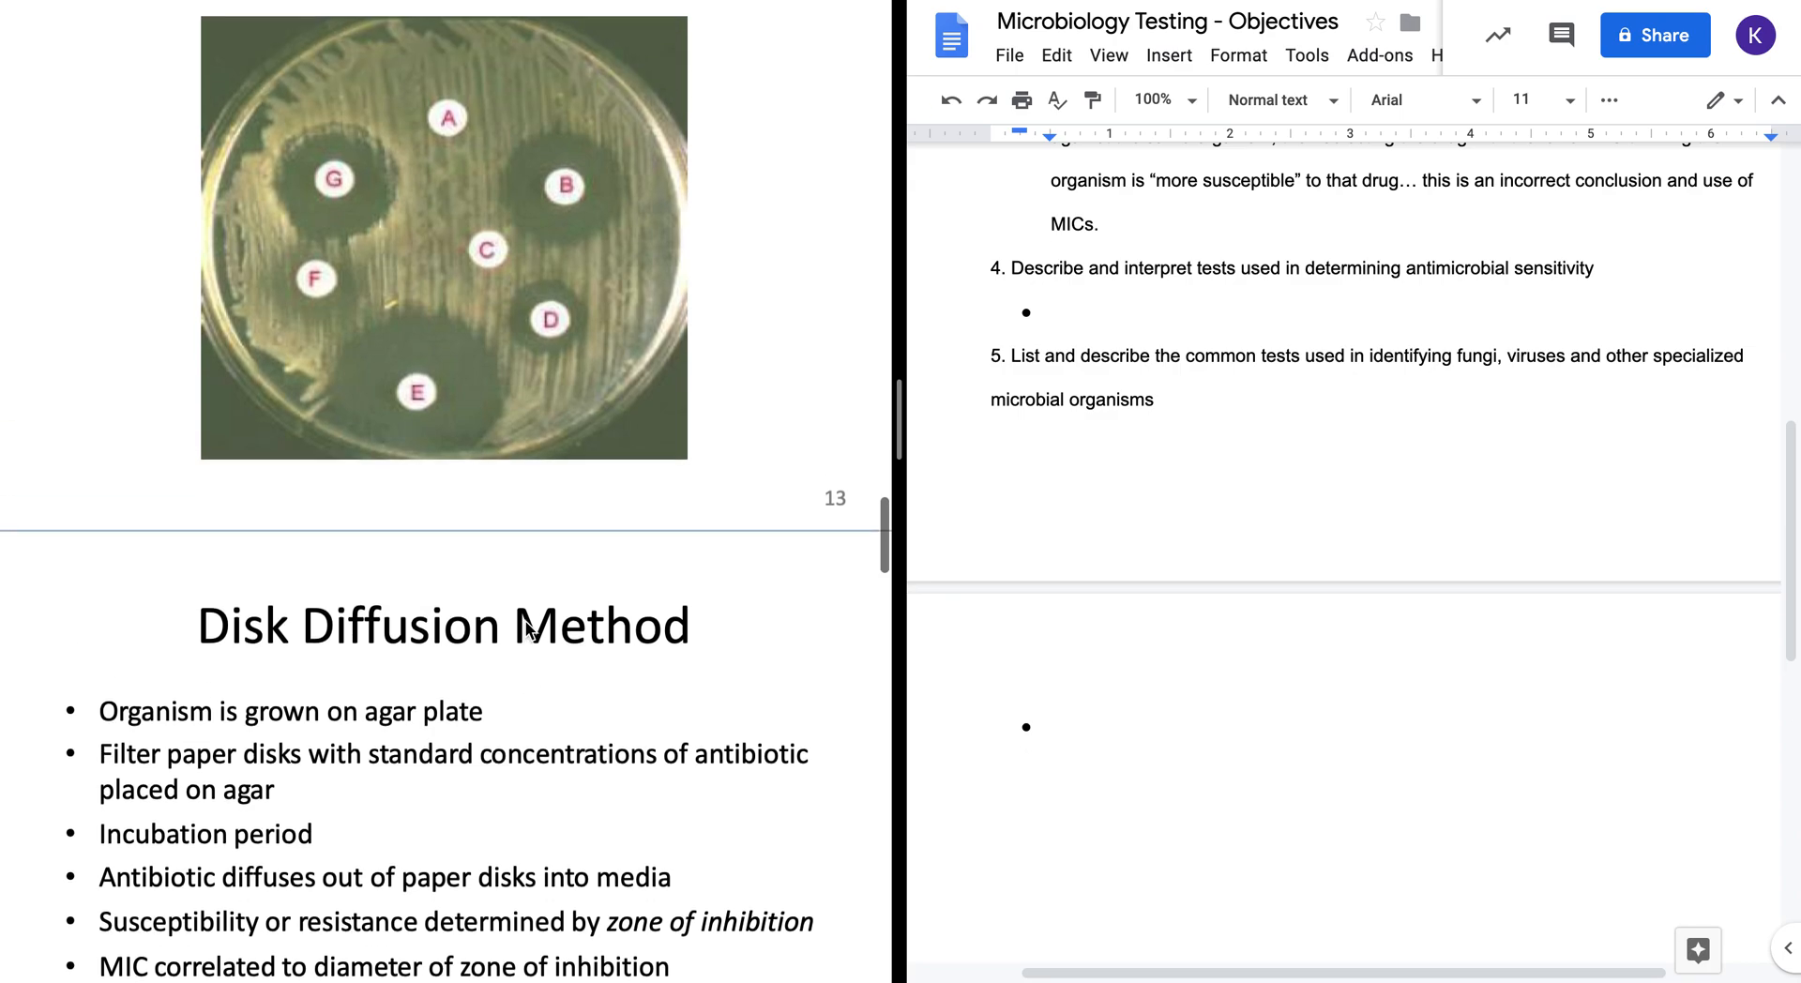
pyautogui.scroll(-1, 526, 621)
pyautogui.scroll(6, 526, 621)
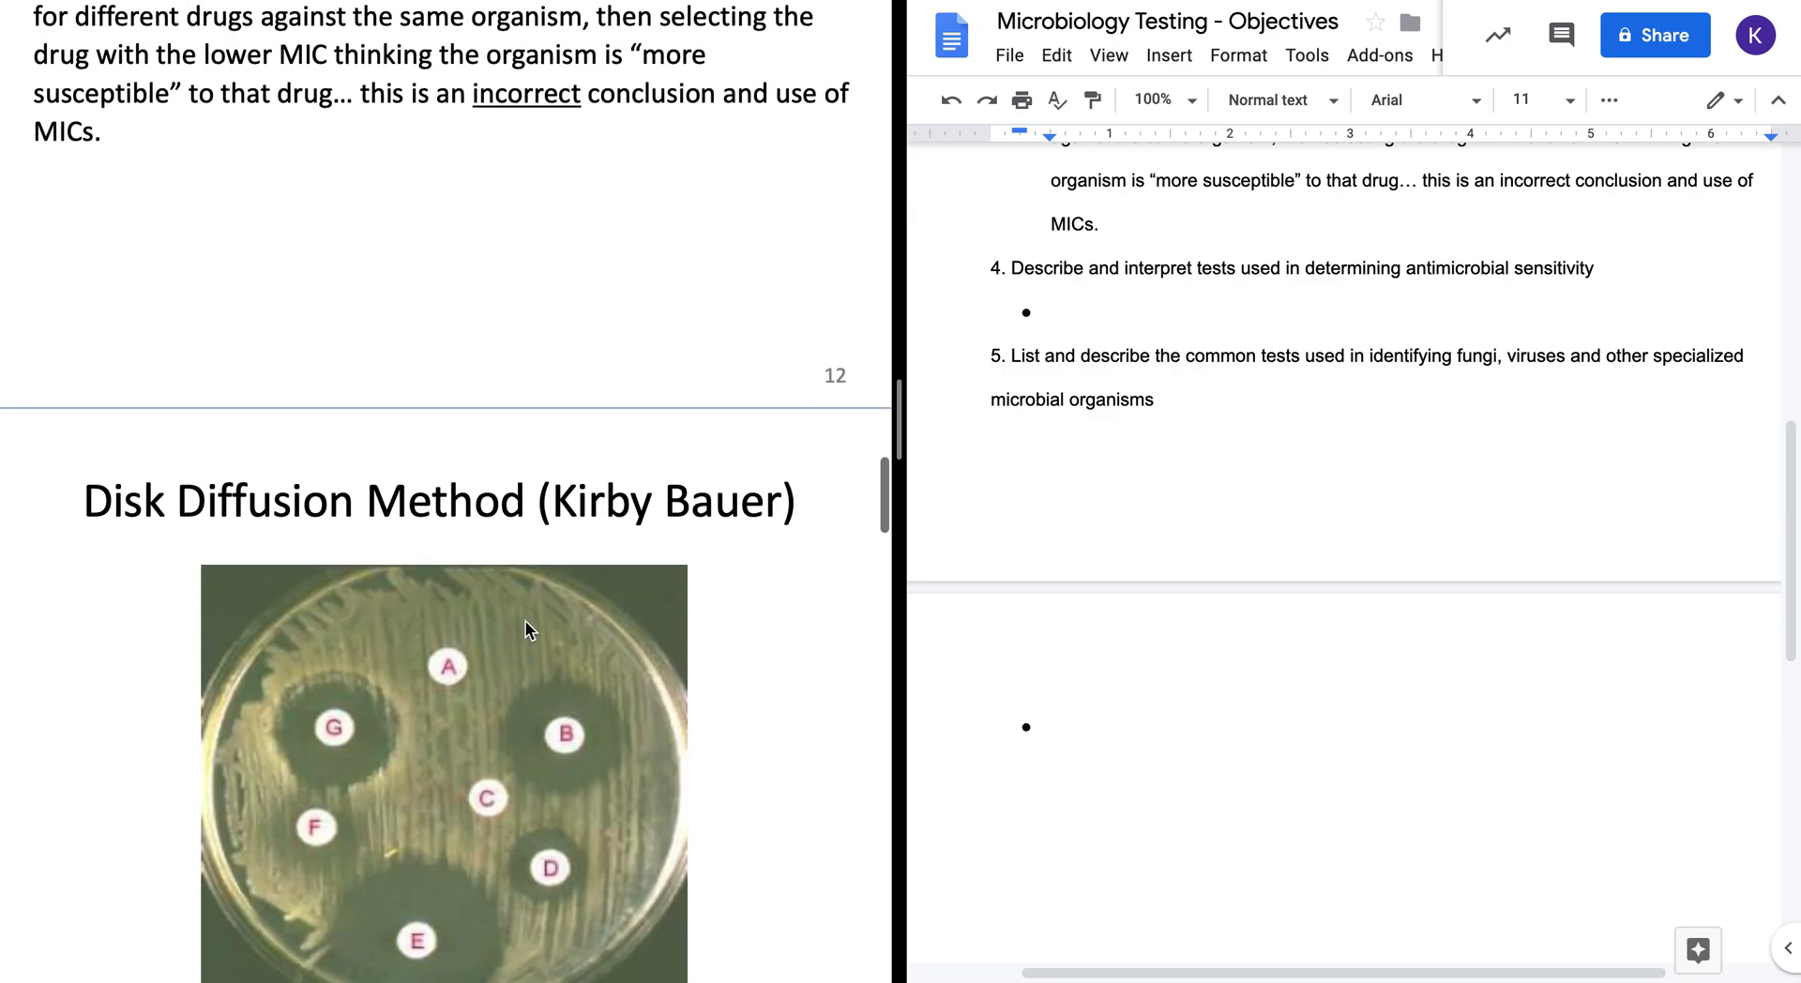
pyautogui.scroll(5, 526, 630)
pyautogui.scroll(7, 526, 621)
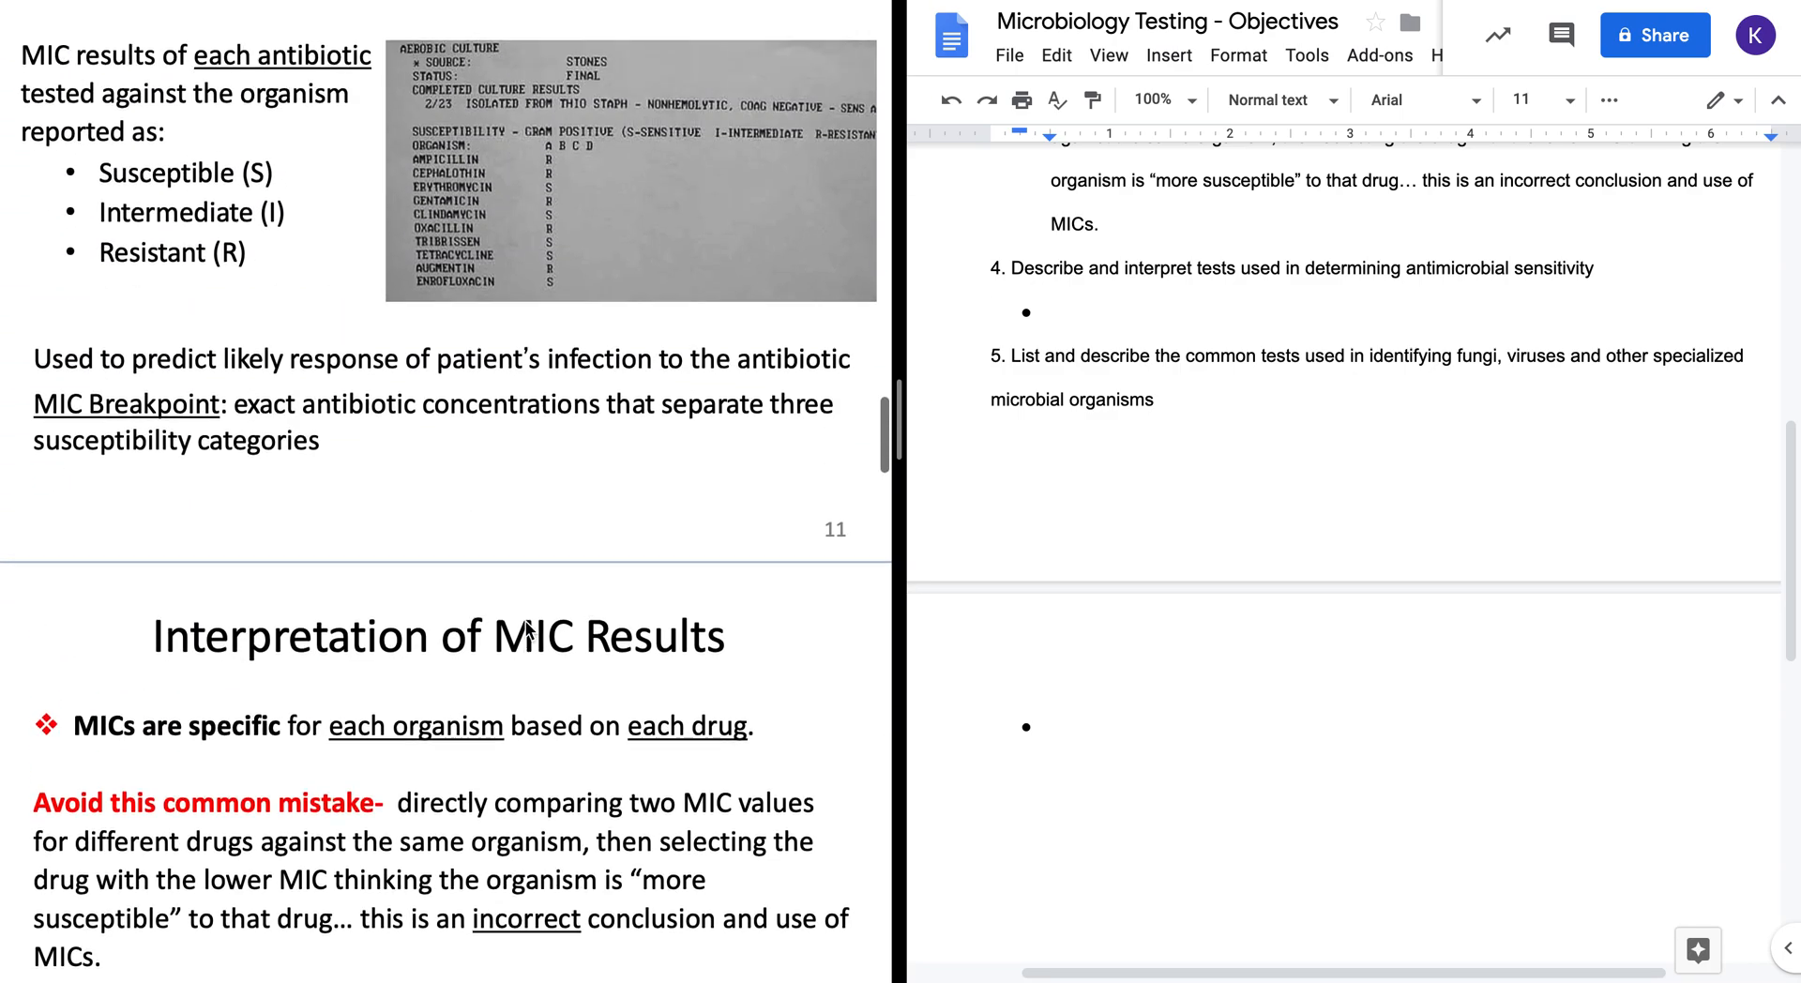
pyautogui.scroll(-20, 525, 621)
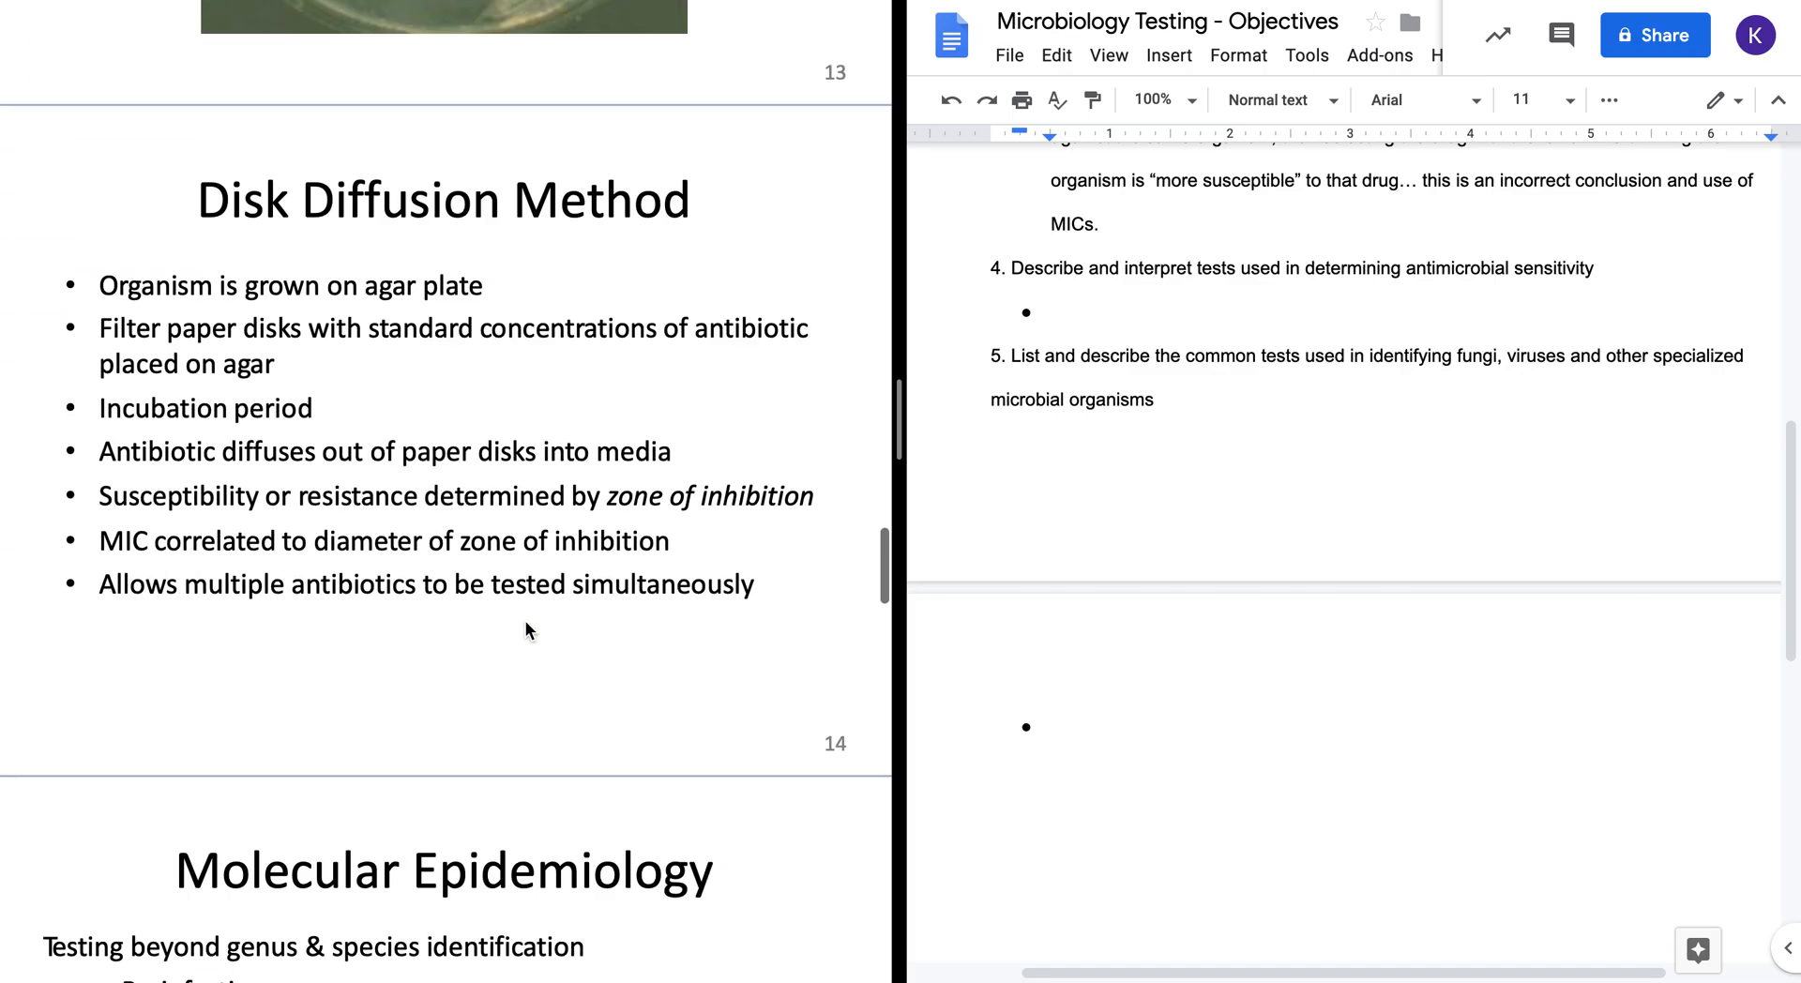
pyautogui.scroll(-4, 527, 629)
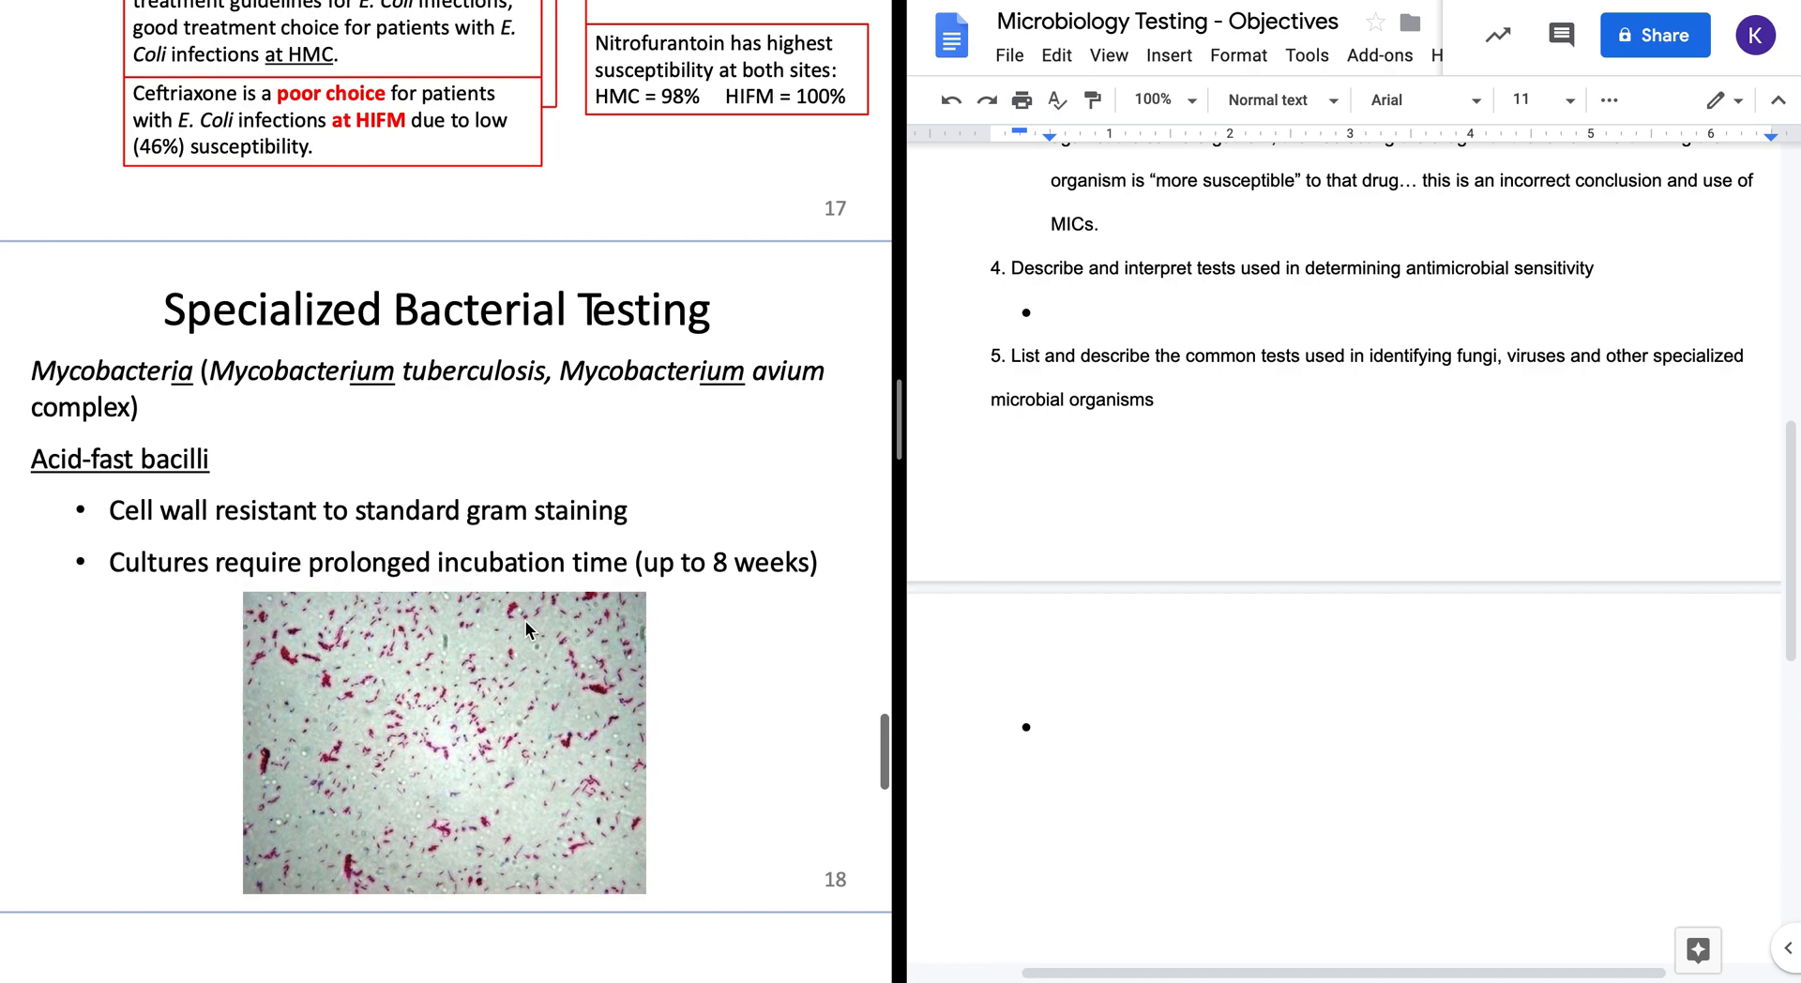
pyautogui.scroll(-4, 525, 621)
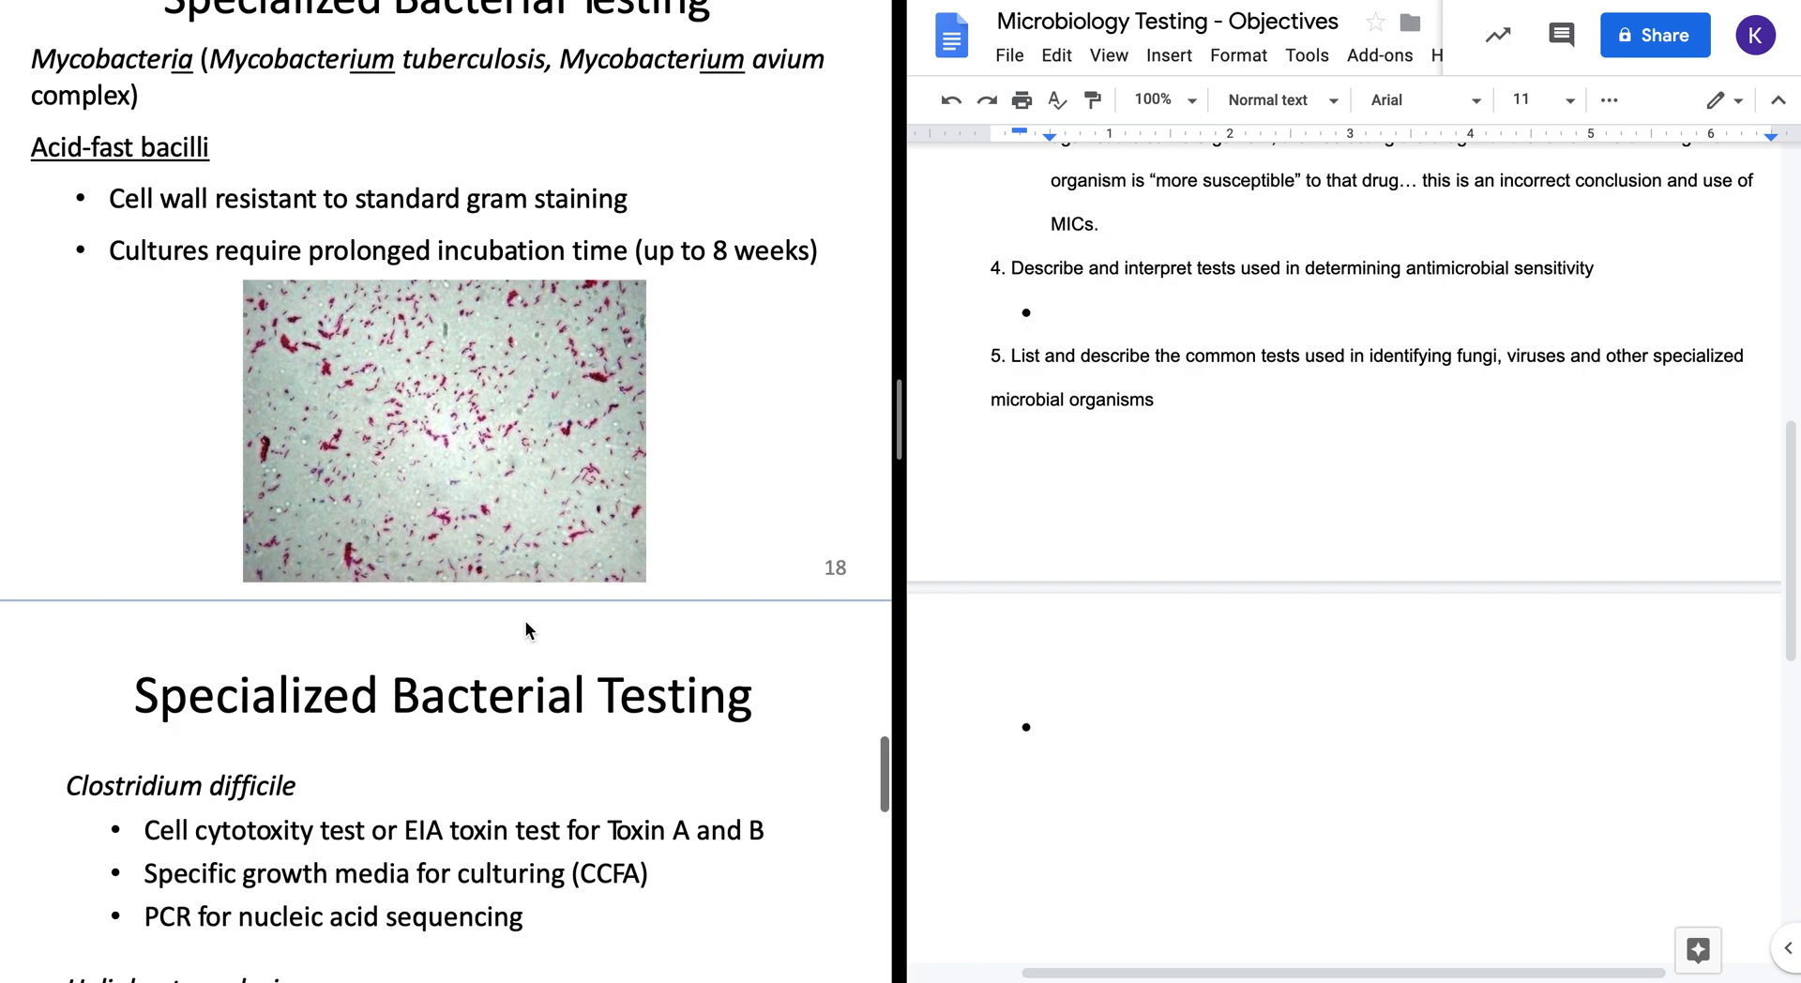
pyautogui.scroll(1, 526, 622)
# - Return to the practice sheet and enter the question "Mycobacteria or Acid-fast bacilli have what distinguishing characteristics?" in cell A20
pyautogui.hotkey('ctrl', 'Tab')
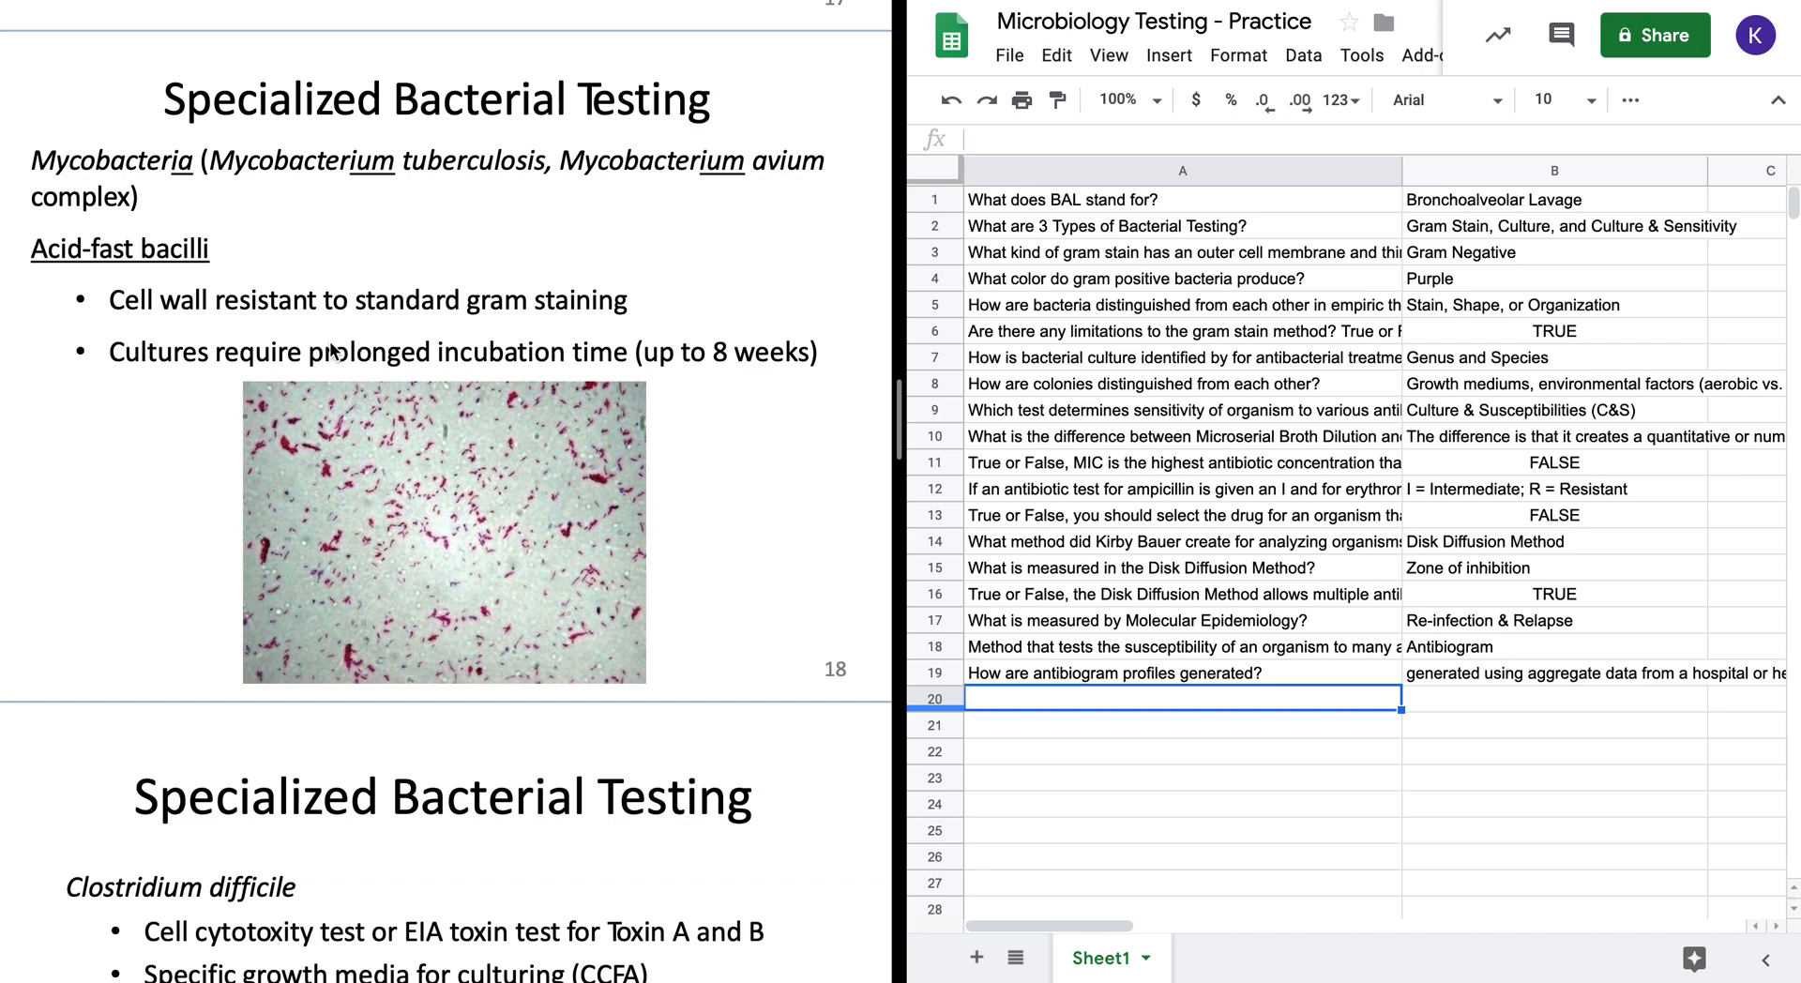
pyautogui.doubleClick(988, 702)
pyautogui.write('My')
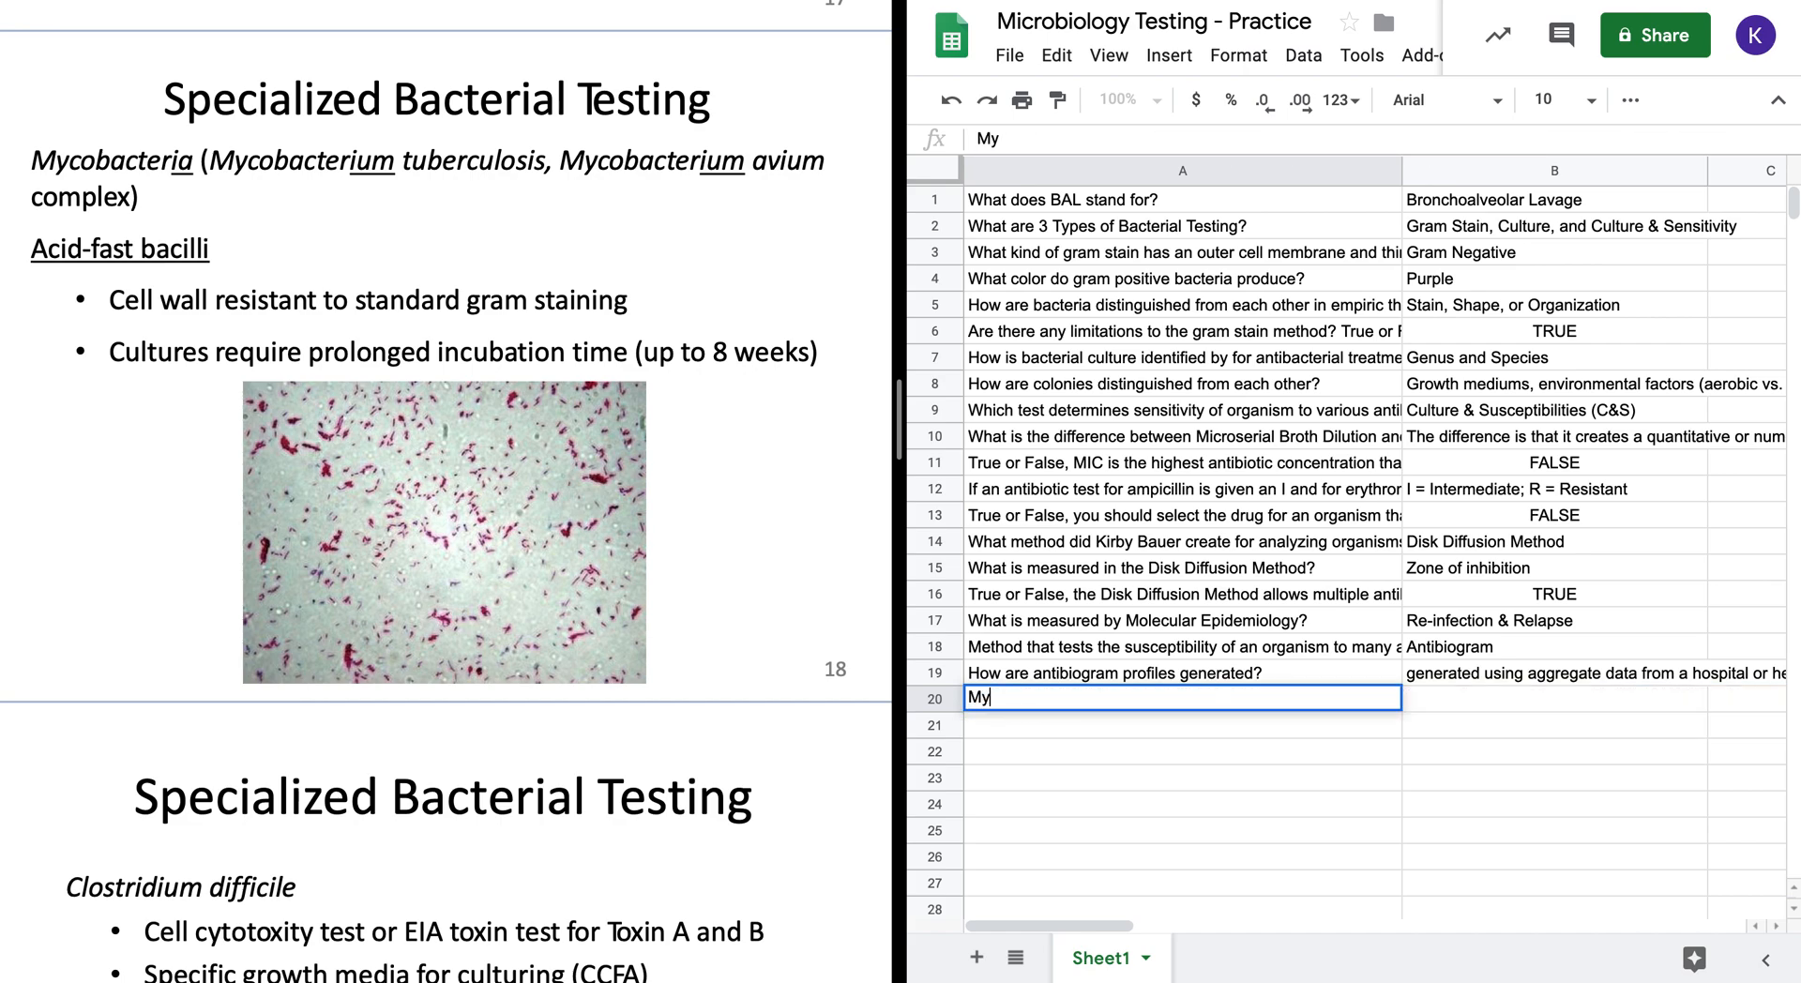
pyautogui.write('cobacteria or')
pyautogui.write('A')
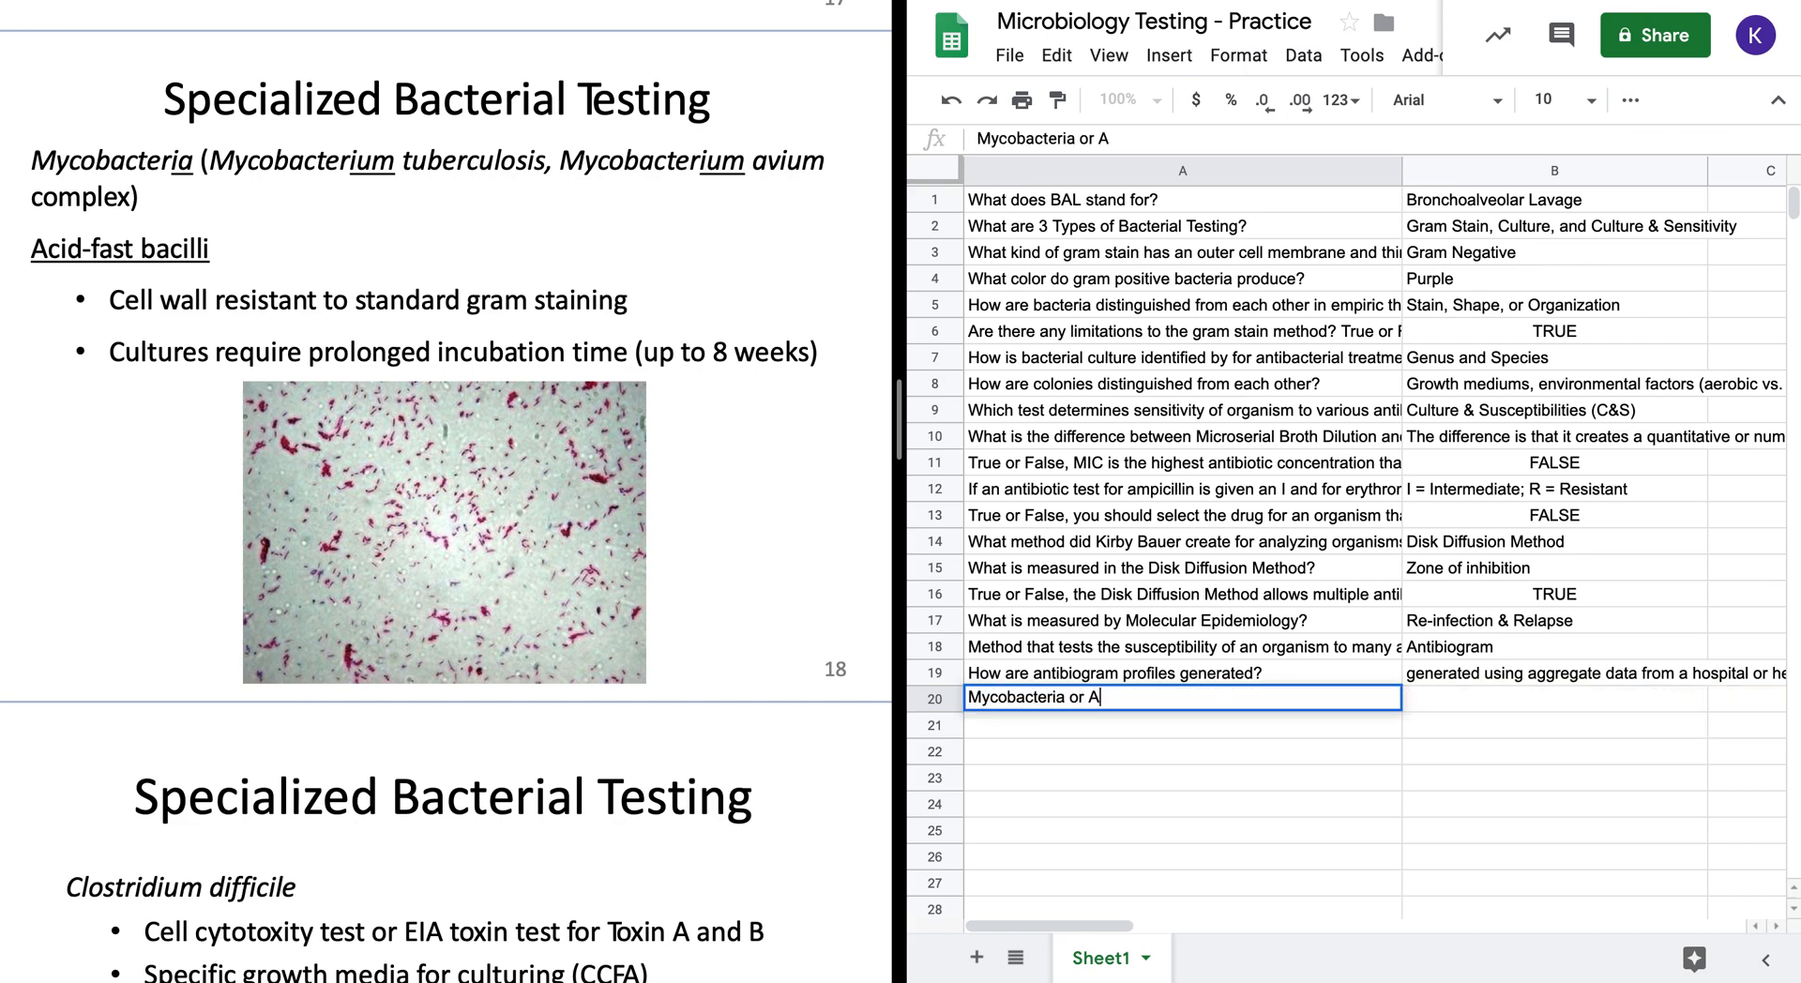
pyautogui.write('cid-fast bacill')
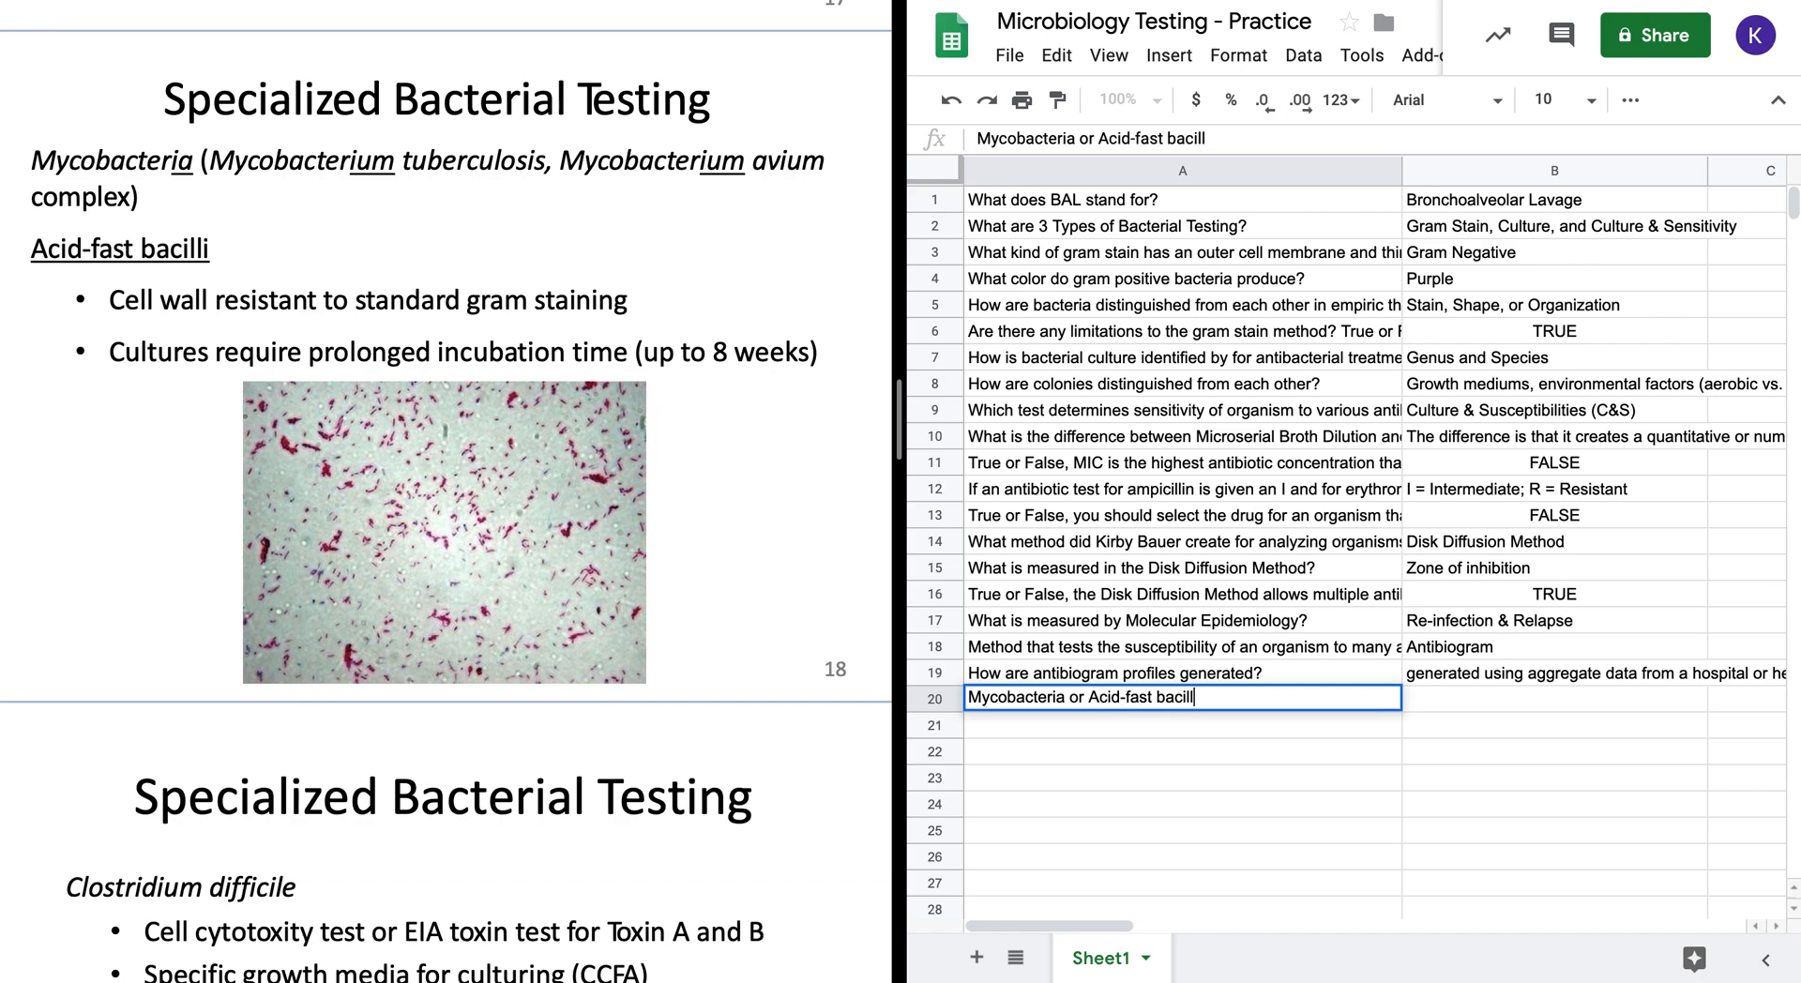
pyautogui.write('i have wa')
pyautogui.write('ht dis')
pyautogui.write('ti')
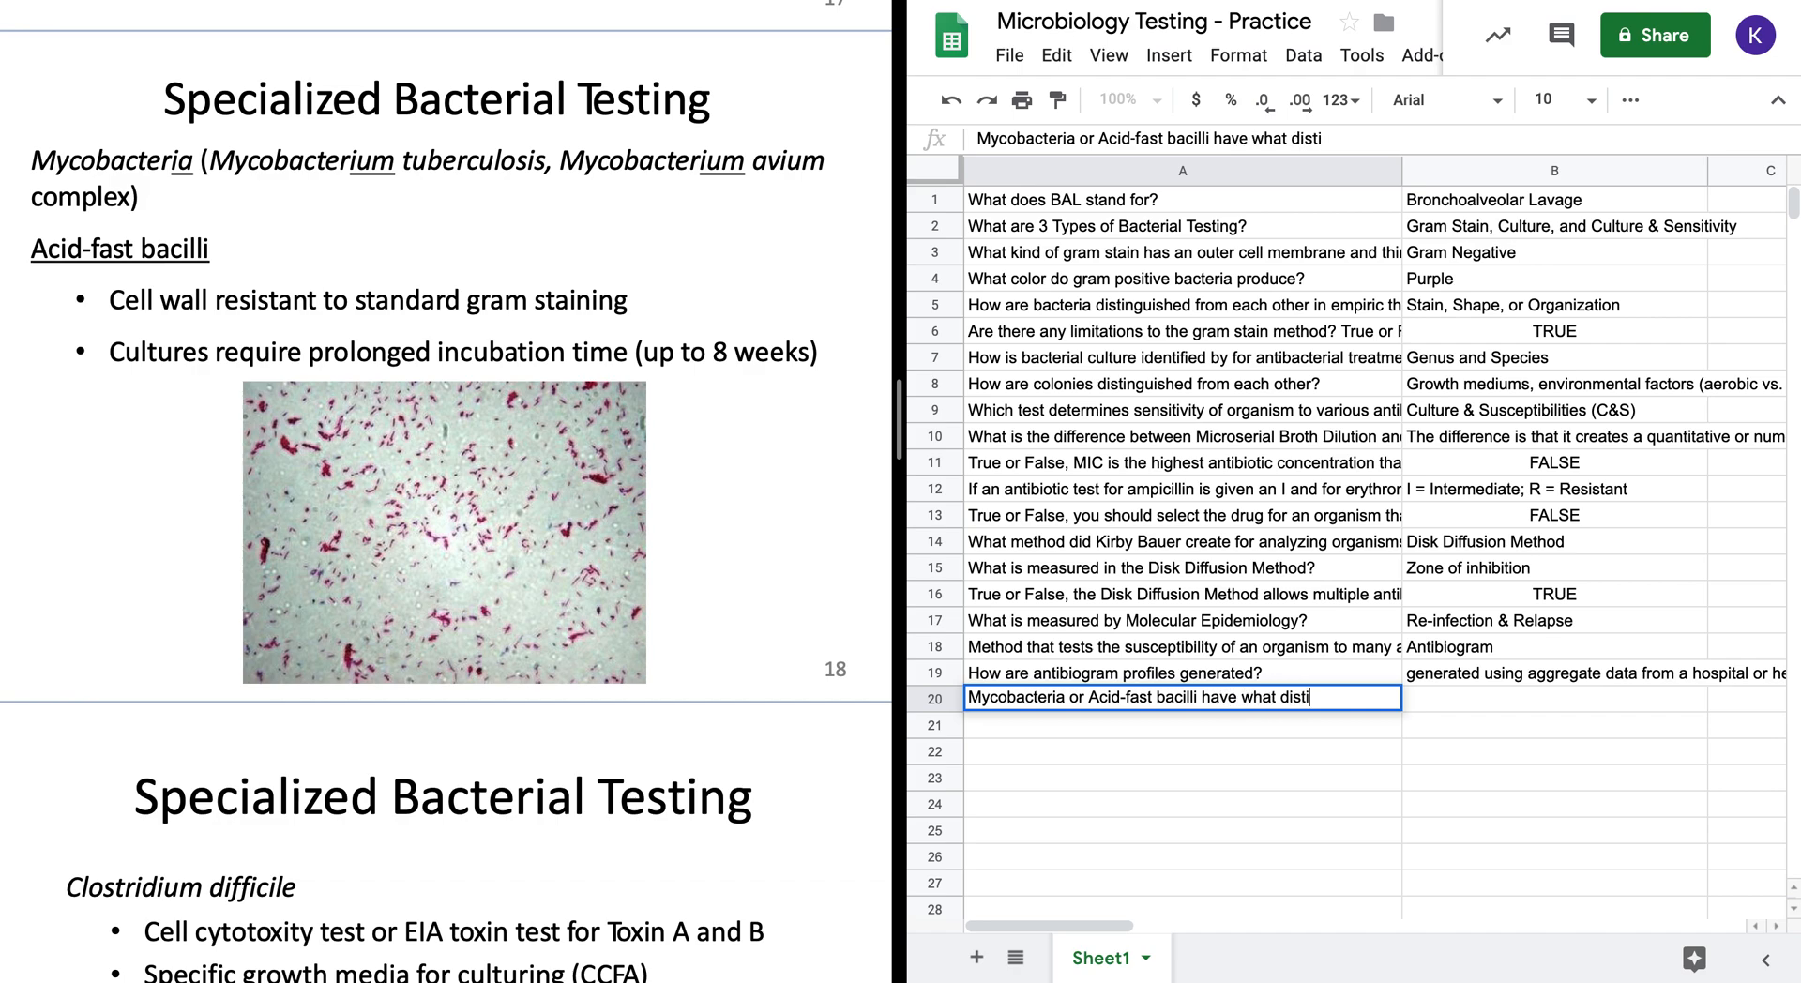
pyautogui.write('nguishing c')
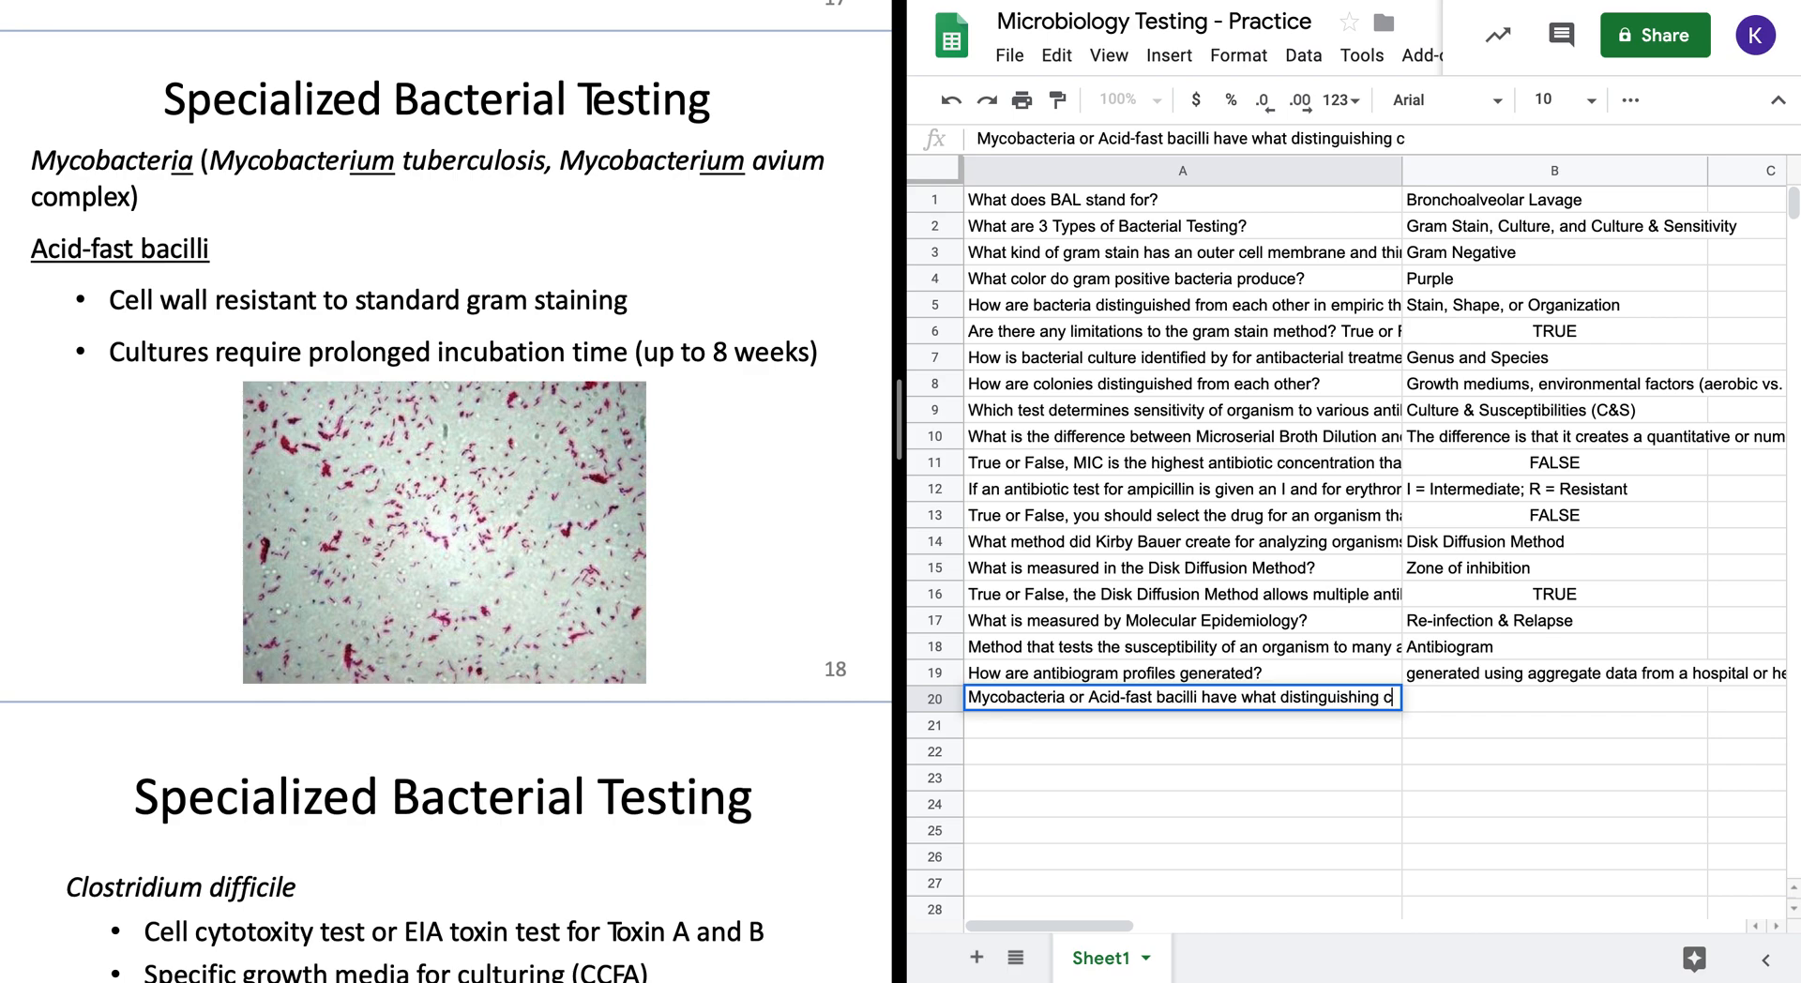
pyautogui.write('haracteristics?')
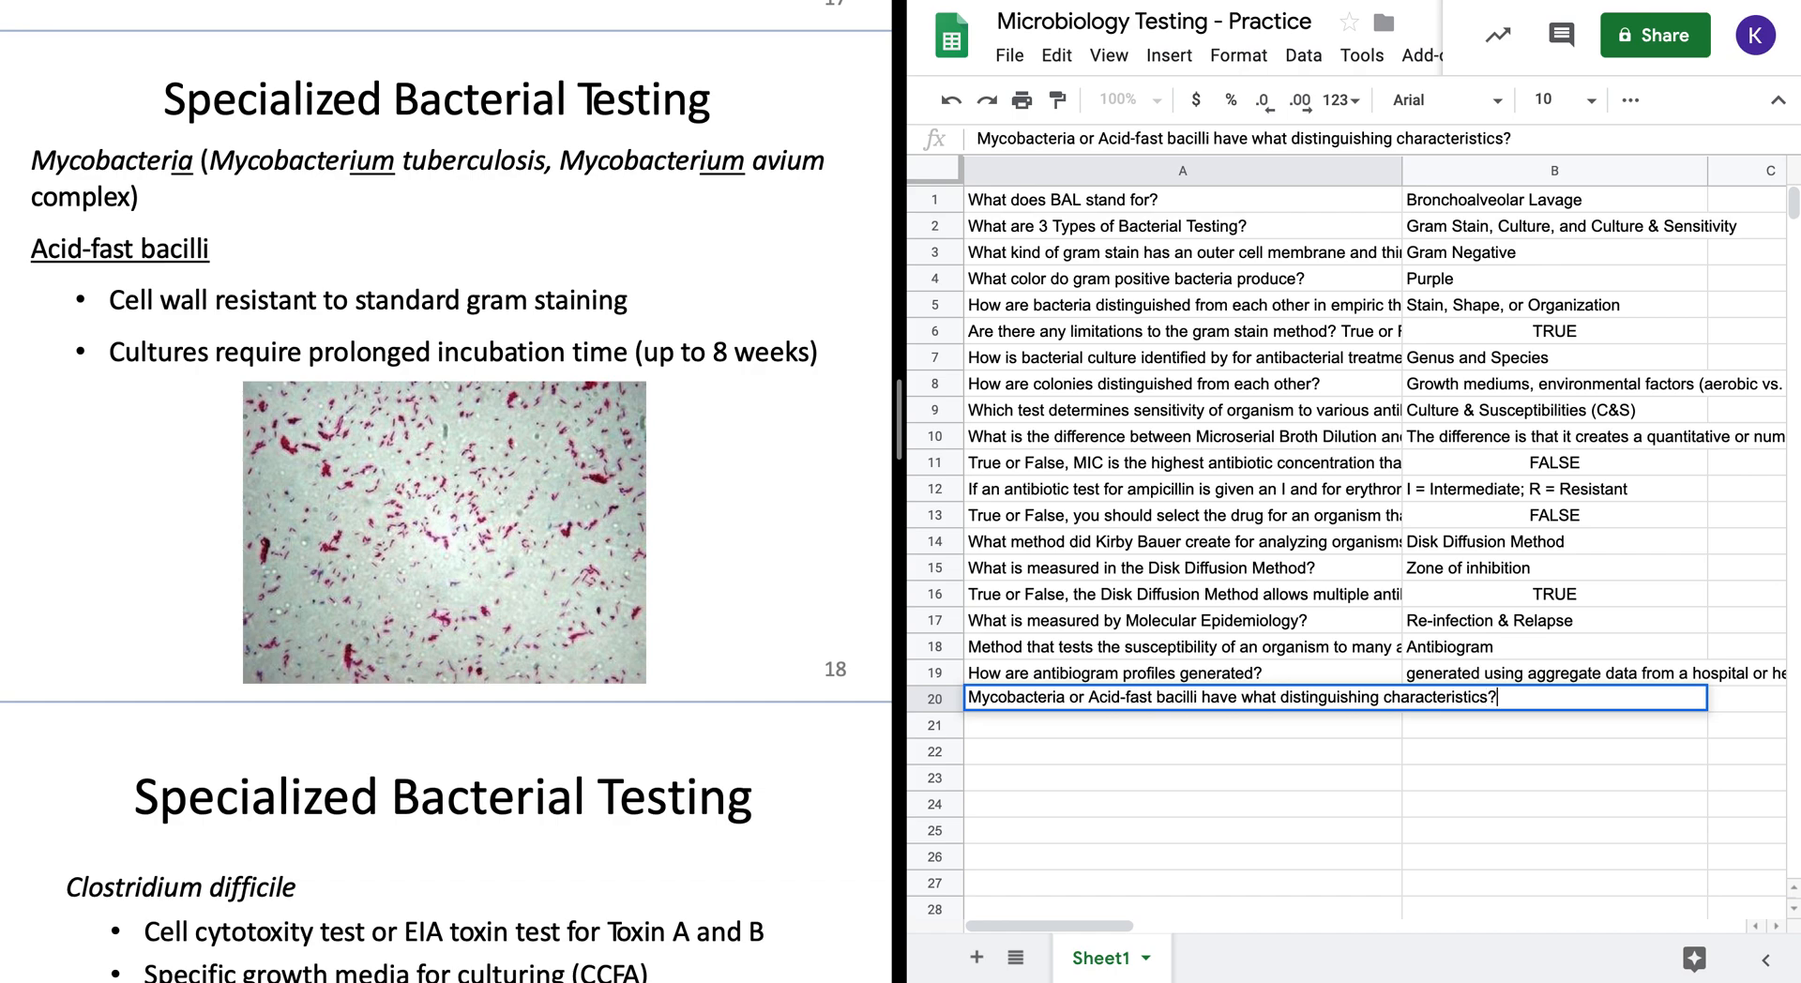
pyautogui.press('Return')
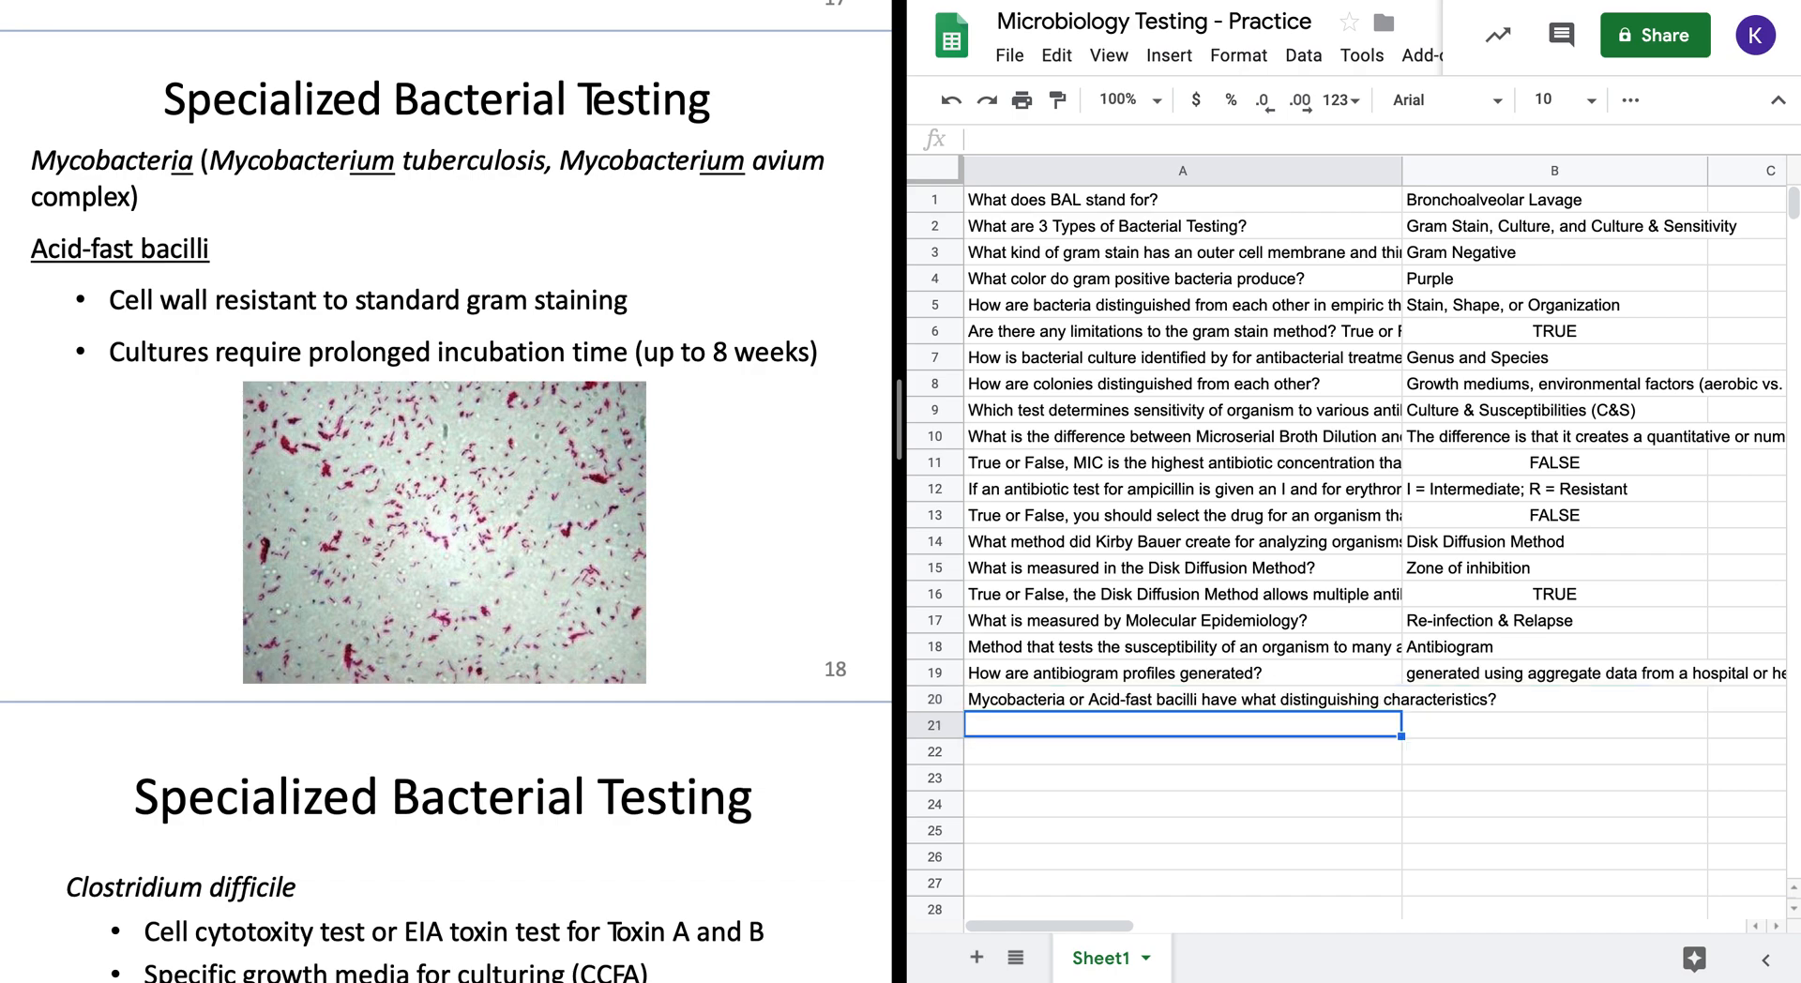
# - Enter the answer "Resistant cell wall from gram stains and longer incubation time" in cell B20
pyautogui.press('Up')
pyautogui.press('Right')
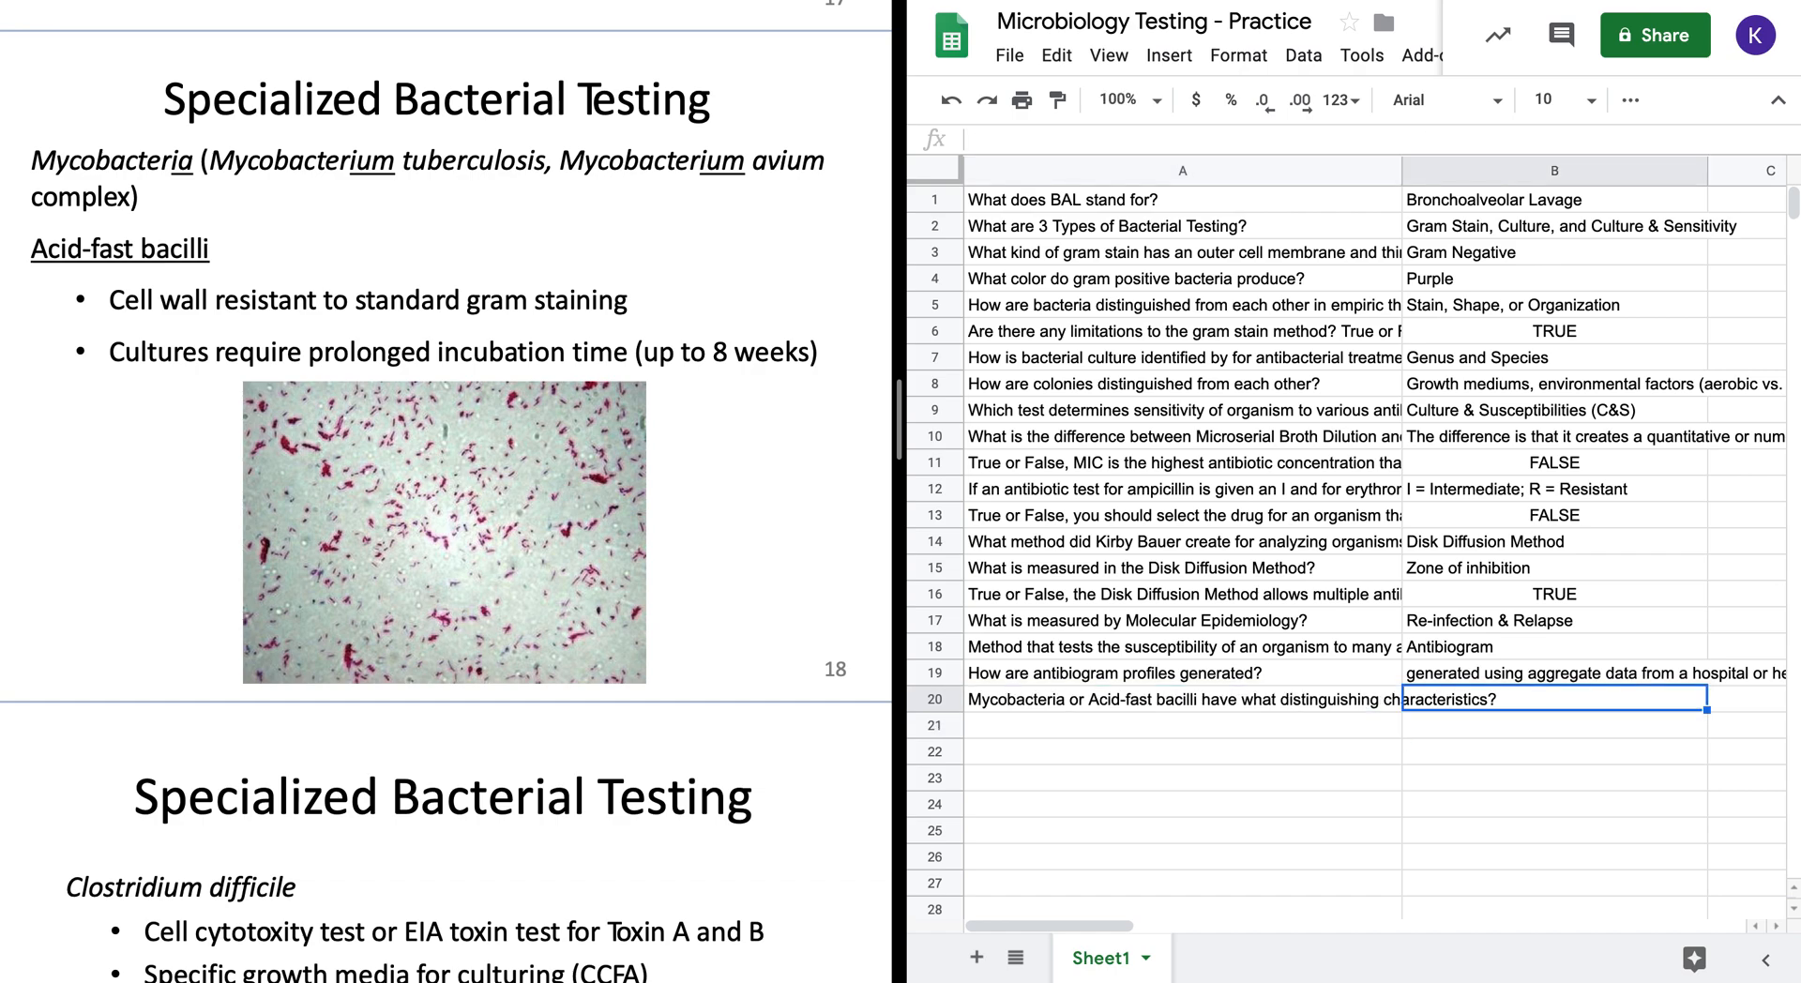
pyautogui.write('Resistant ')
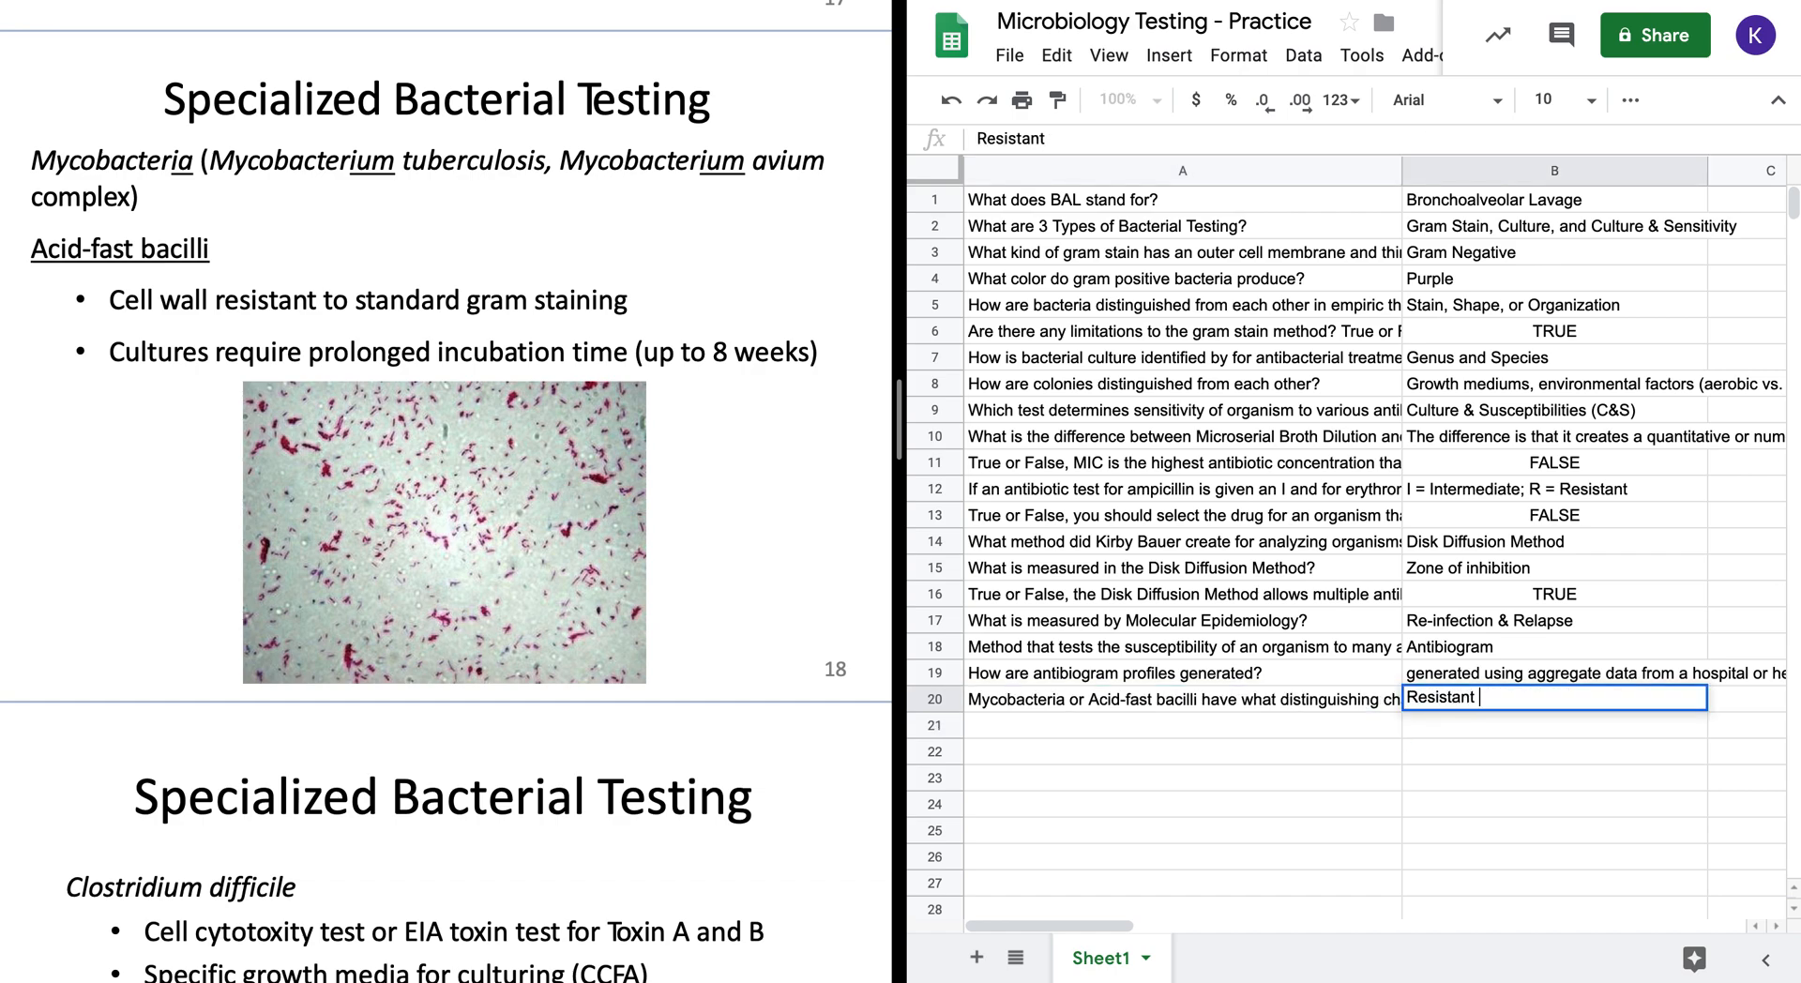
pyautogui.write('cell wall from gra')
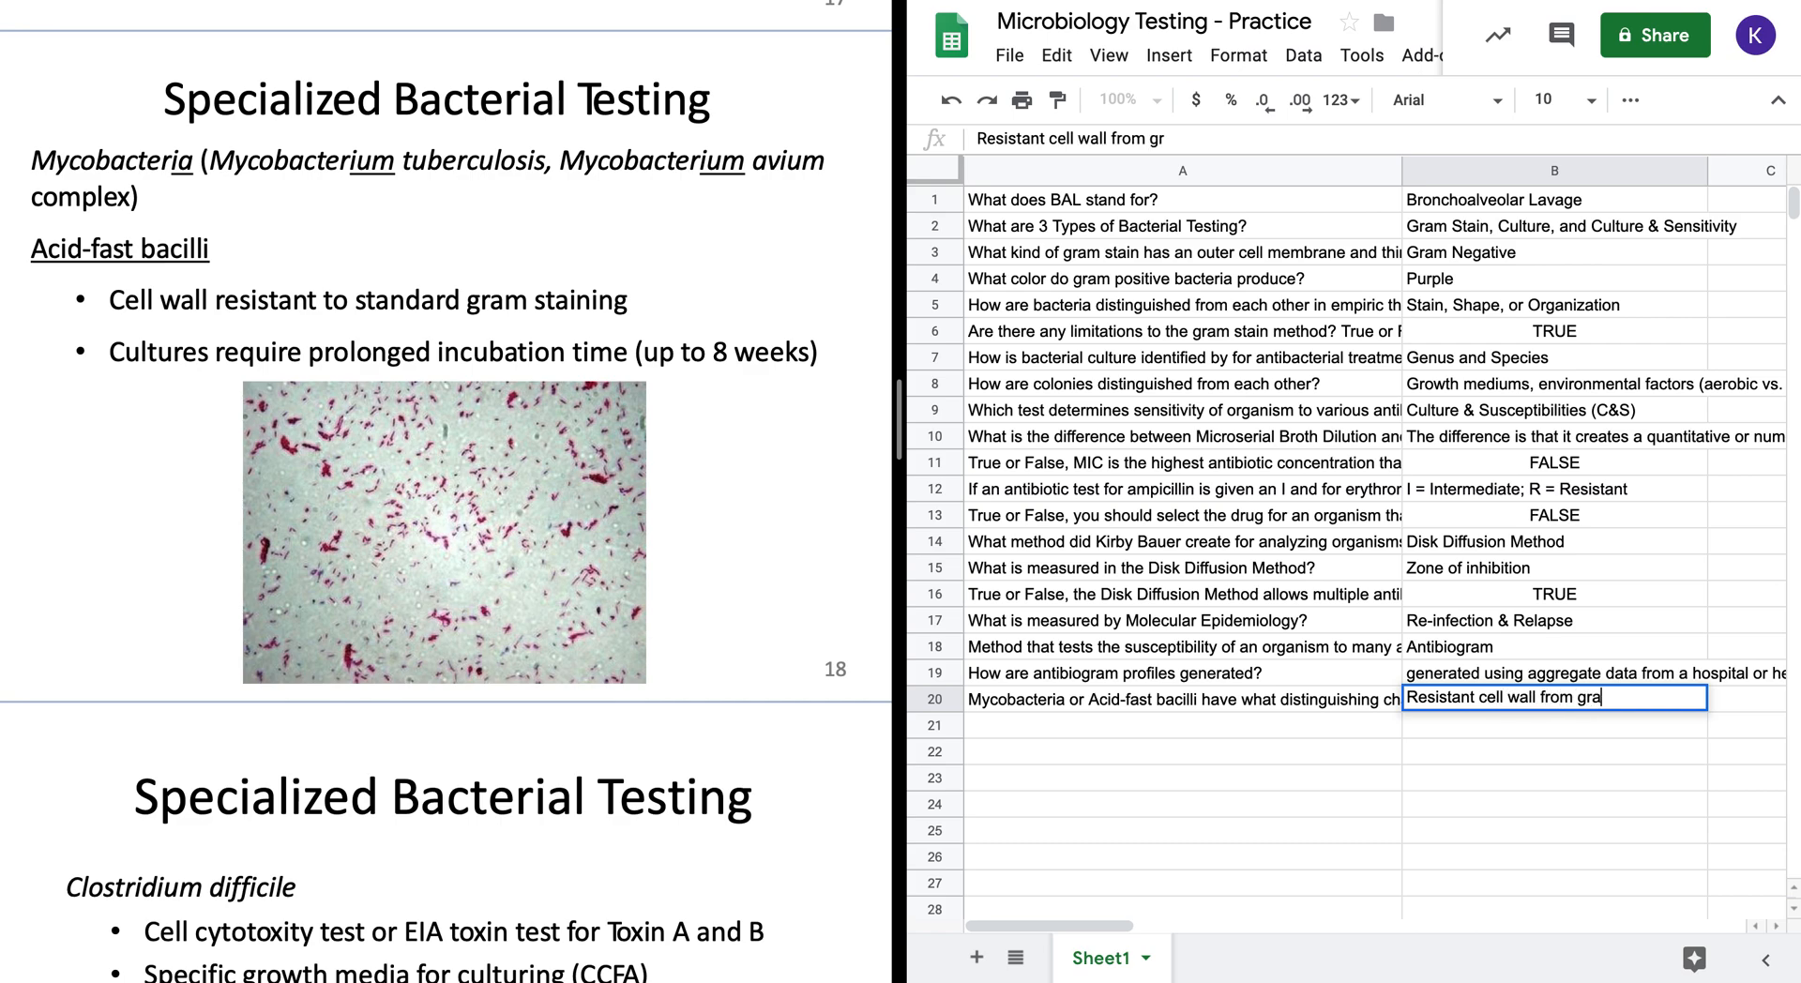
pyautogui.write('m stains and ')
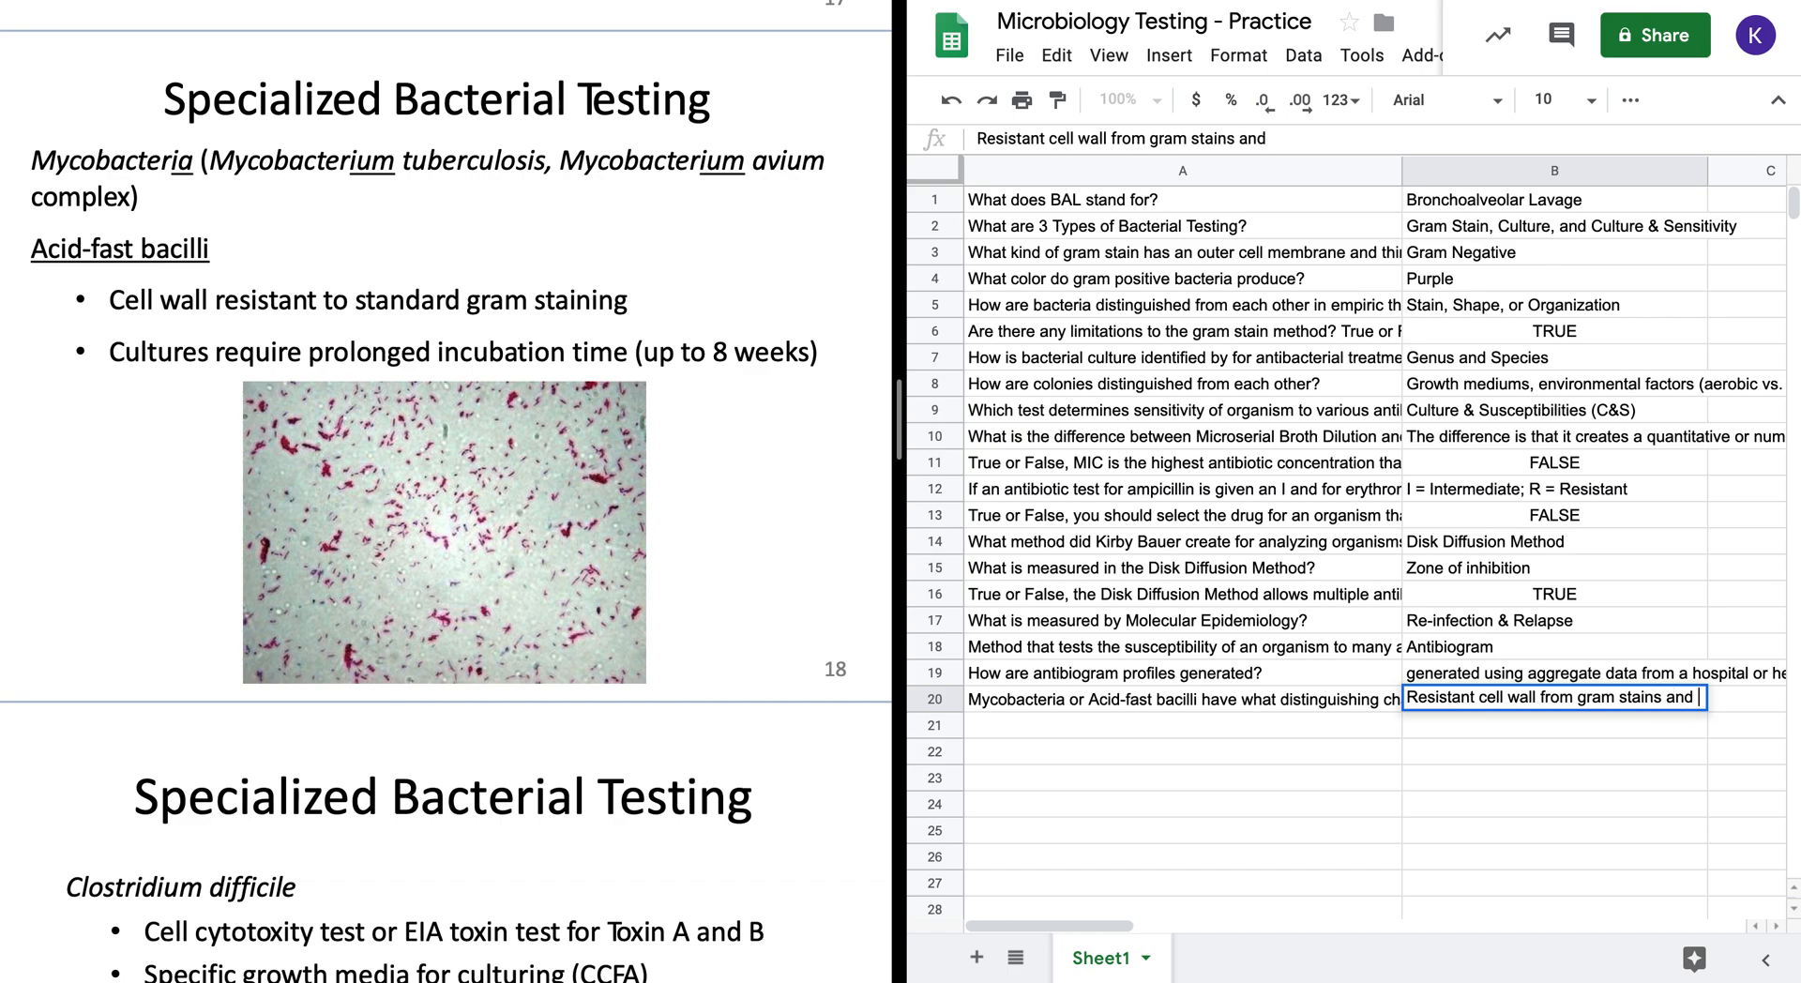
pyautogui.write('longer i')
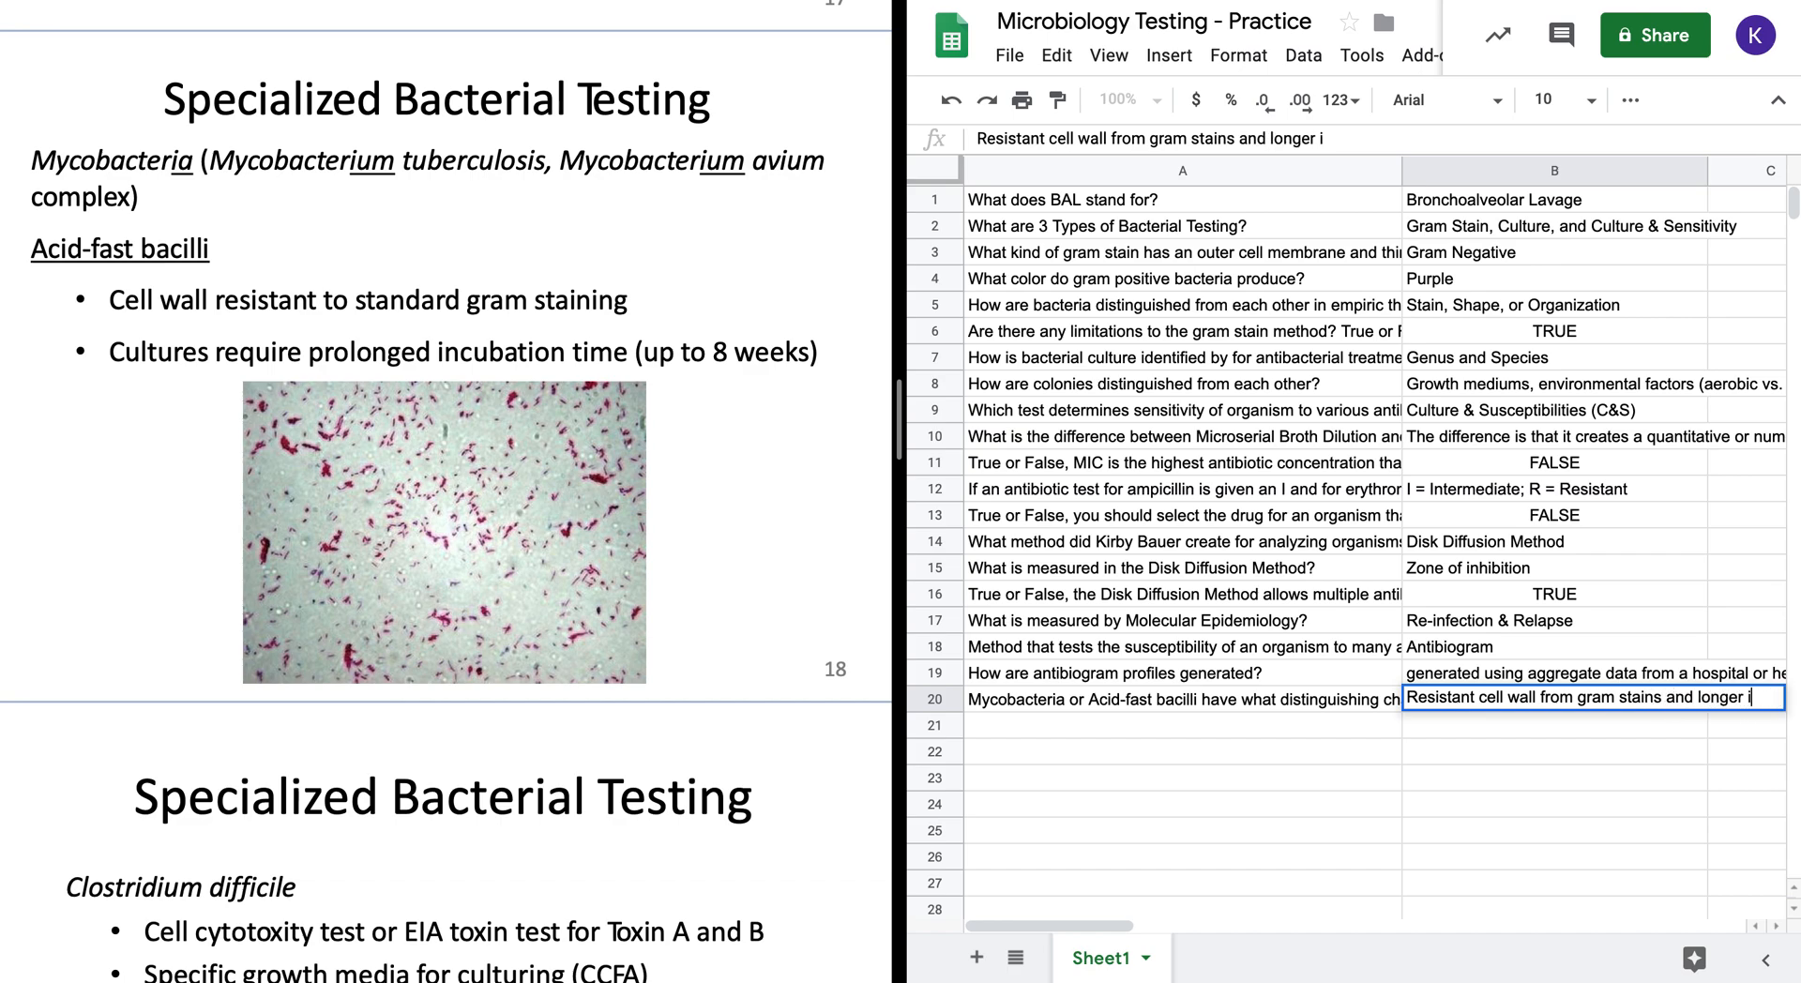
pyautogui.write('ncubation time')
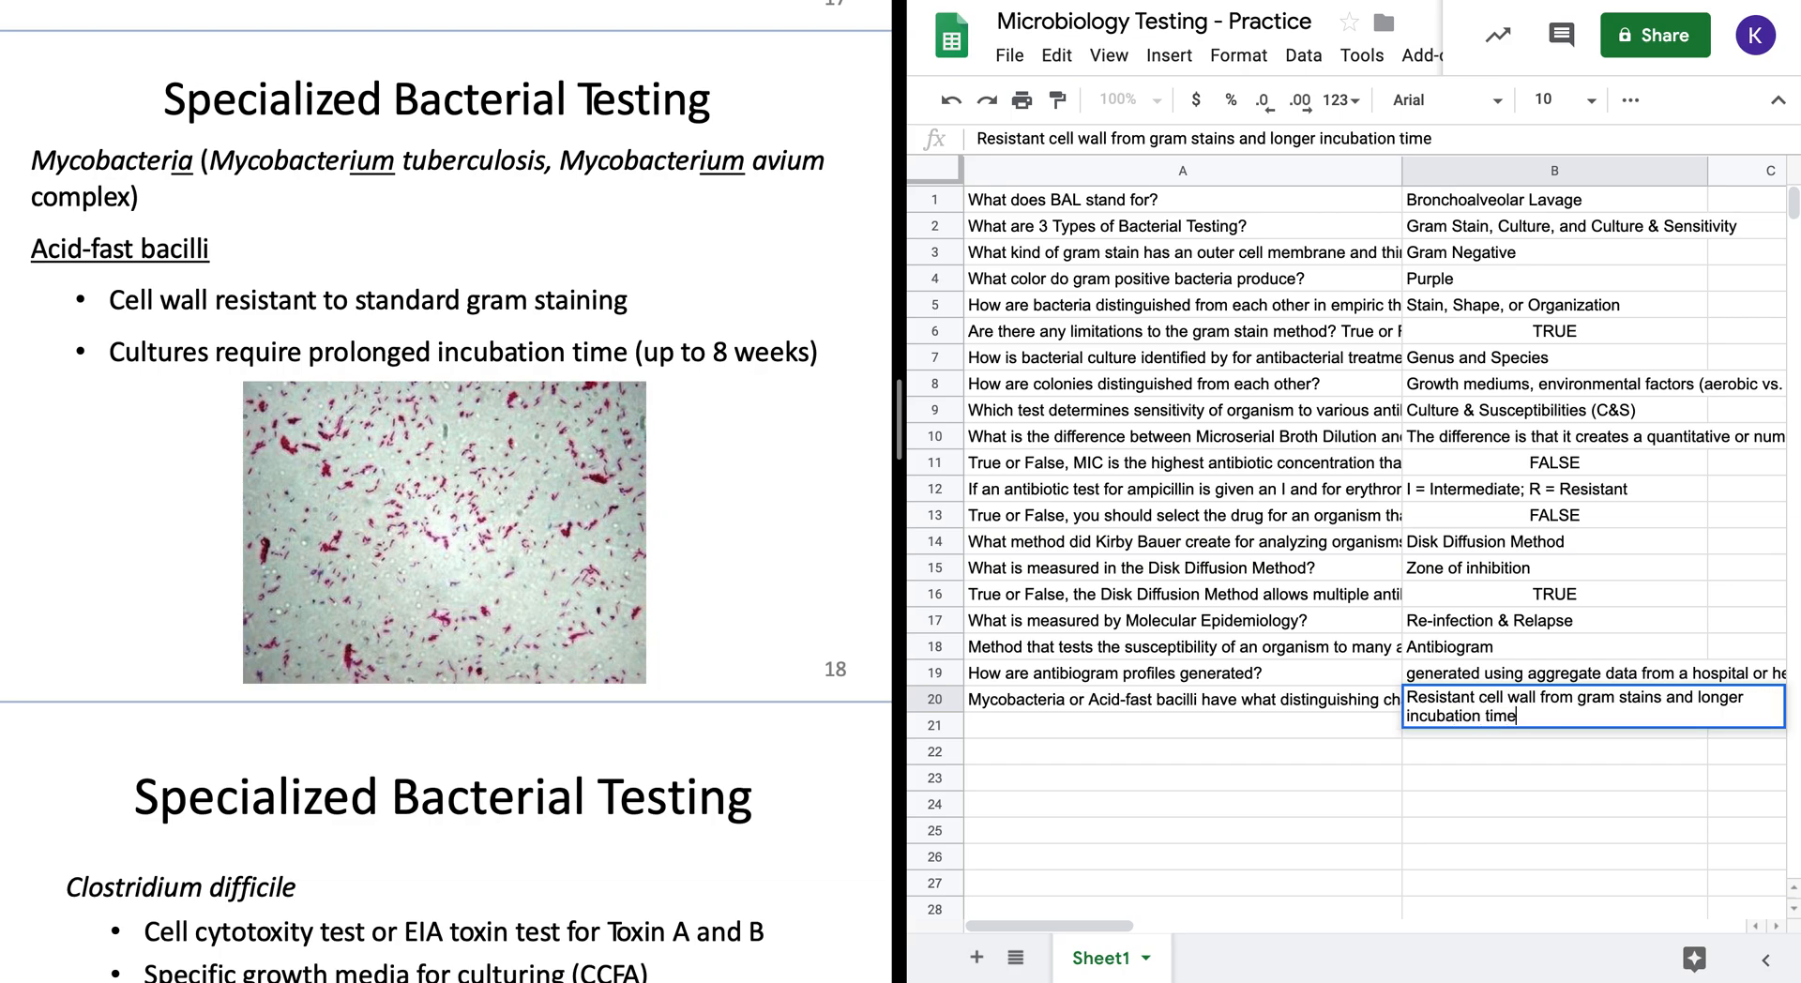
pyautogui.press('Return')
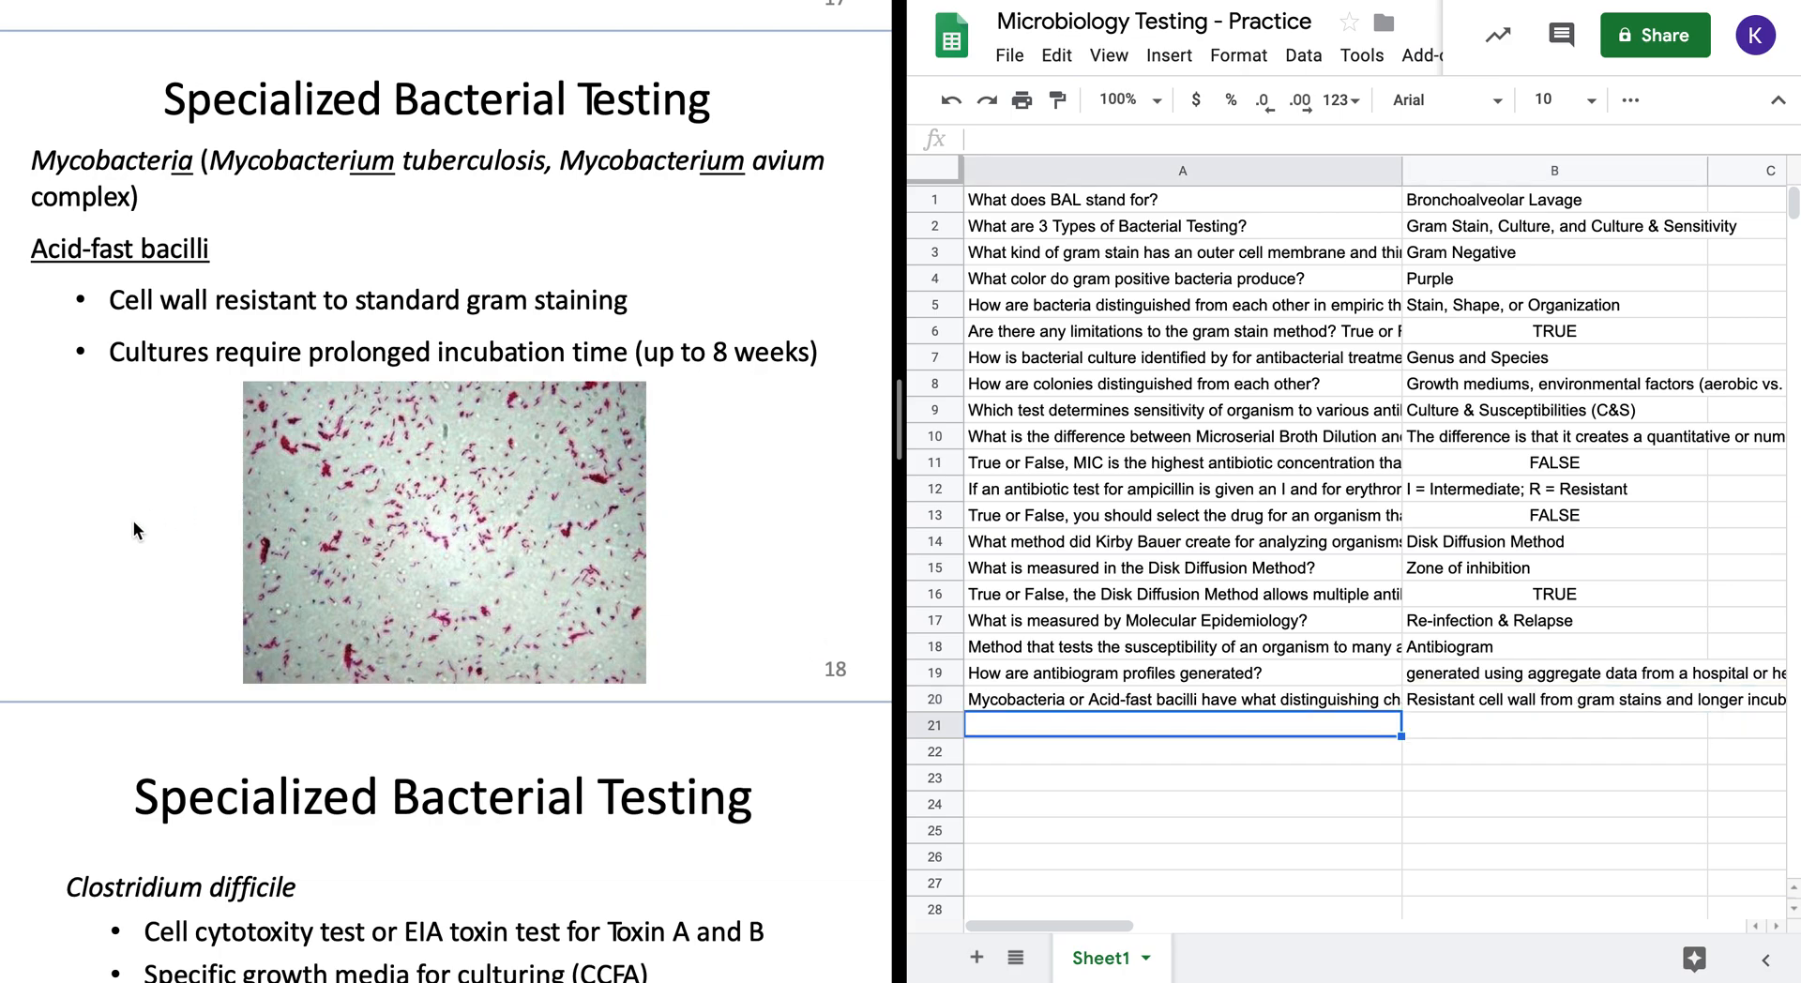
# - Start a question in cell A21 about the Clostridium difficile slide with the wording "What bacteria is specialized for tests with"
pyautogui.scroll(-4, 134, 521)
pyautogui.scroll(-3, 134, 527)
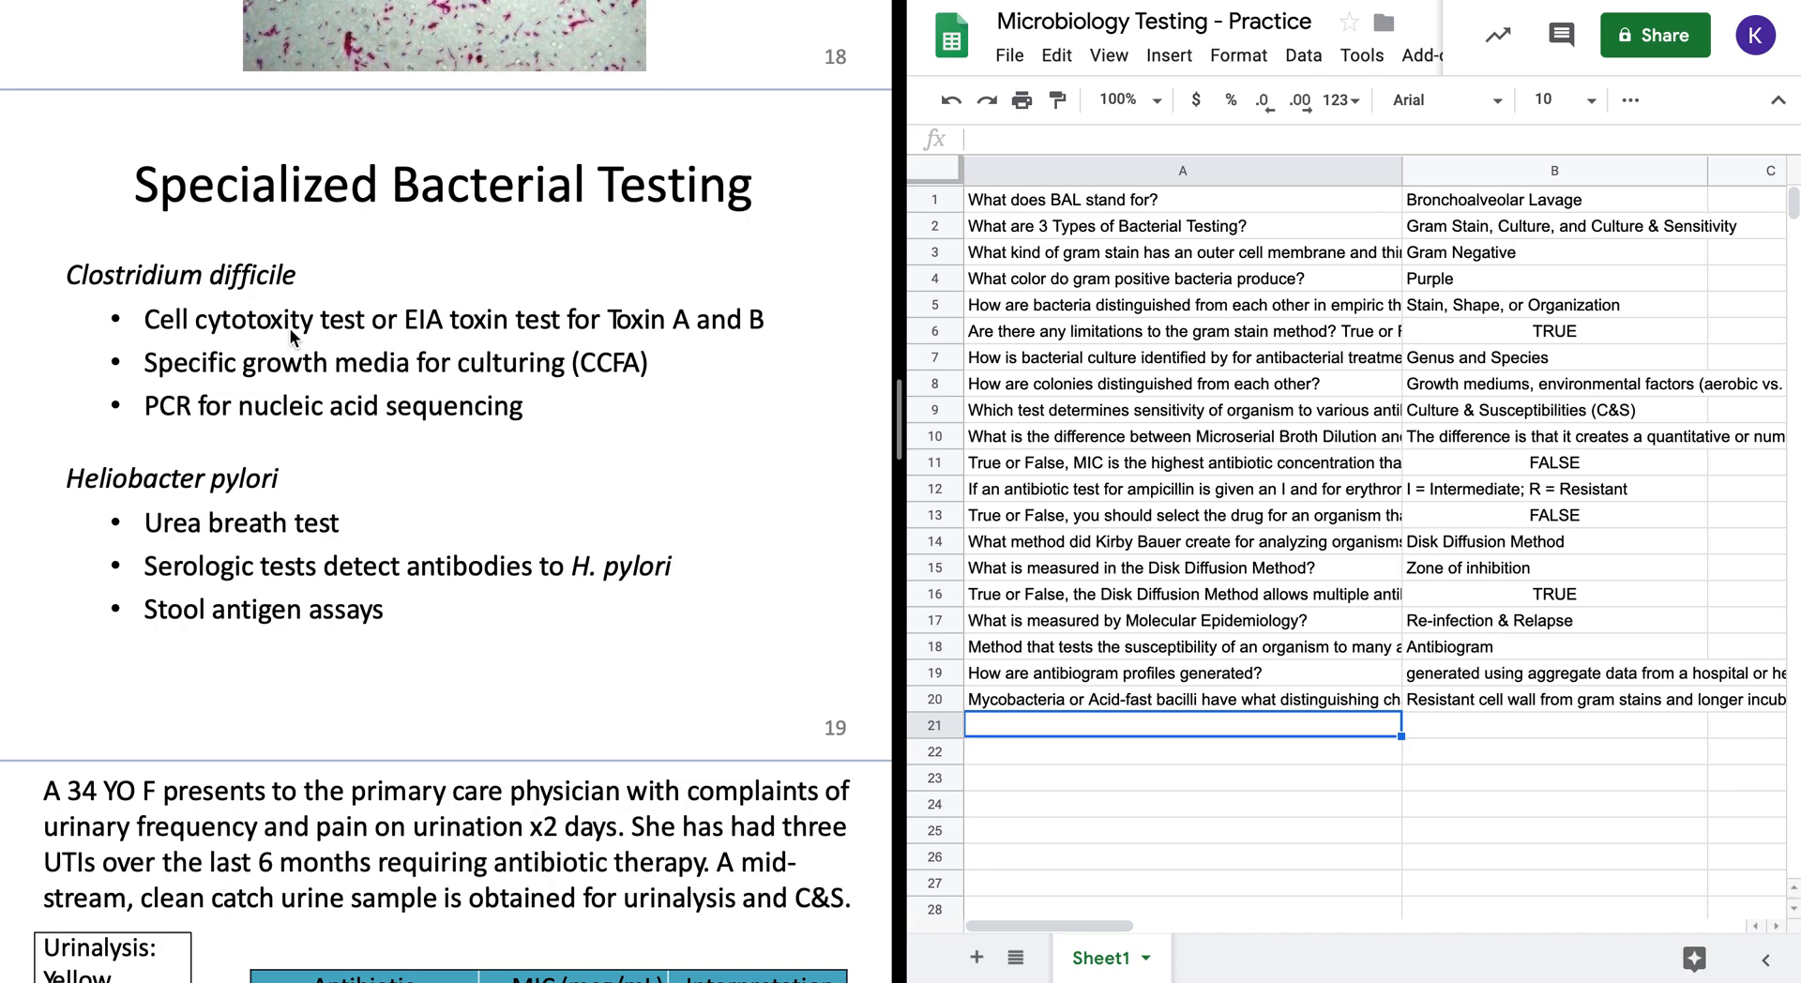
pyautogui.doubleClick(1017, 728)
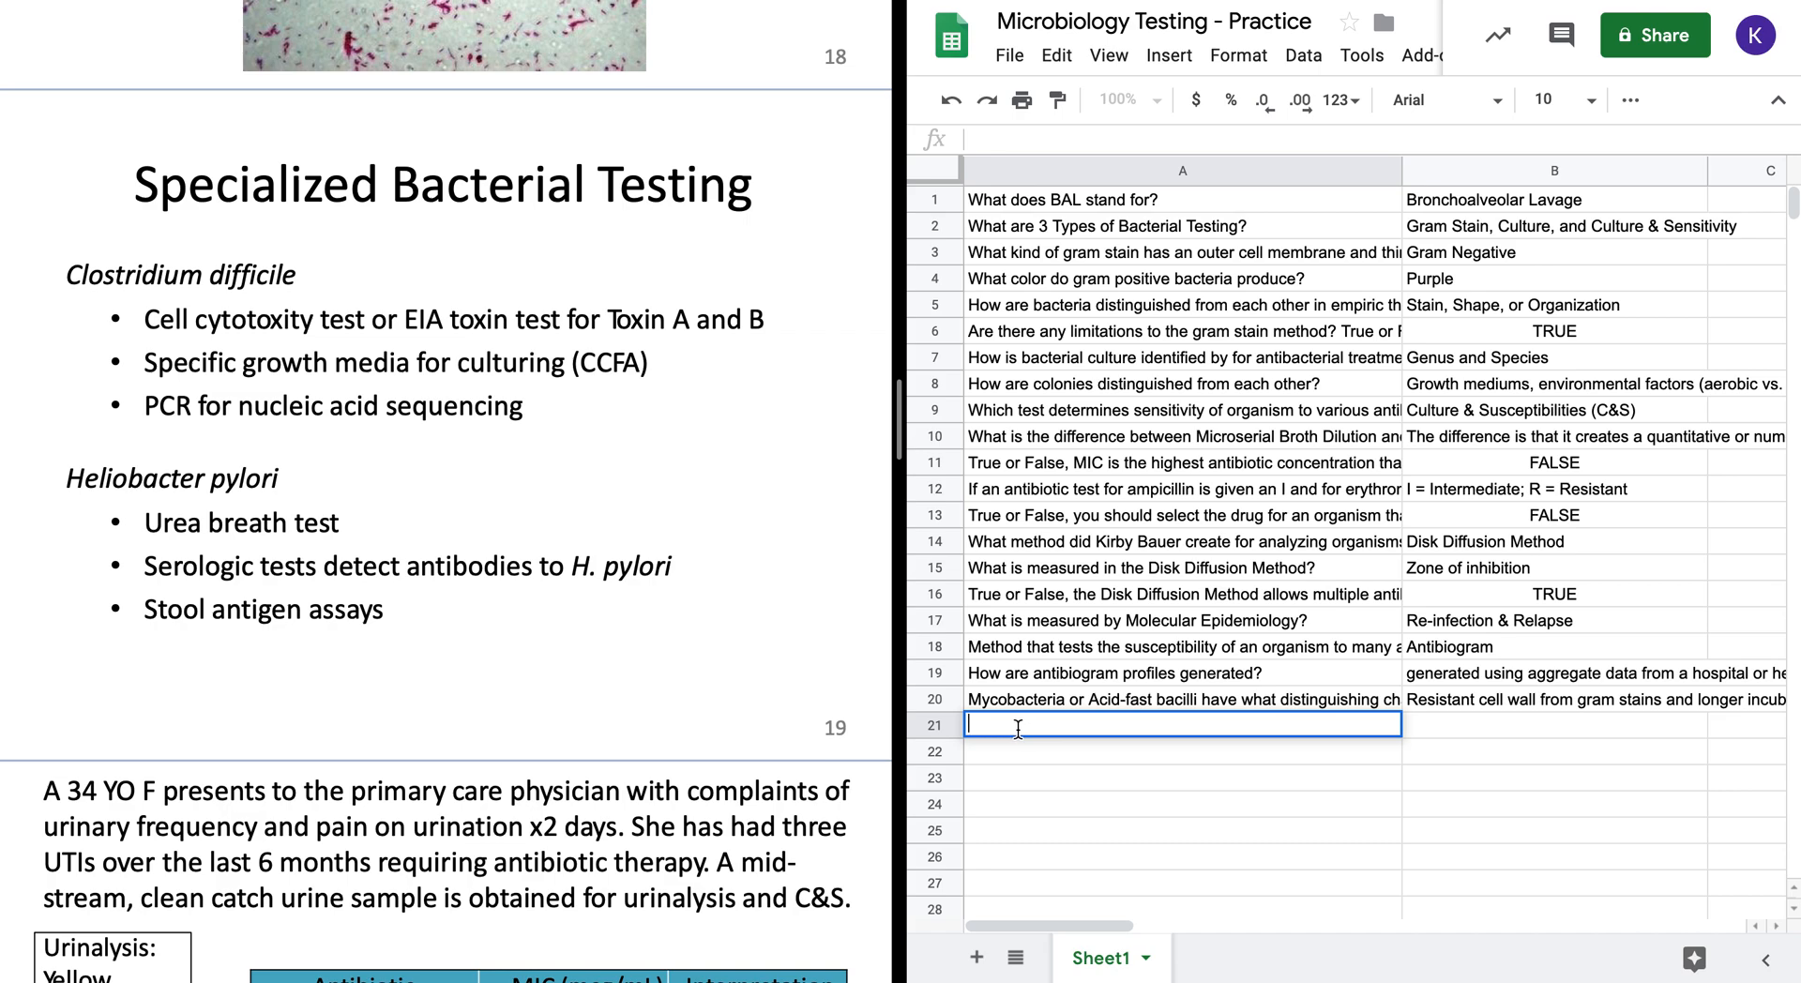
pyautogui.write('What bacr')
pyautogui.press('BackSpace')
pyautogui.press('BackSpace')
pyautogui.press('BackSpace')
pyautogui.press('BackSpace')
pyautogui.write('spe')
pyautogui.press('BackSpace')
pyautogui.press('BackSpace')
pyautogui.press('BackSpace')
pyautogui.write('bacteria ')
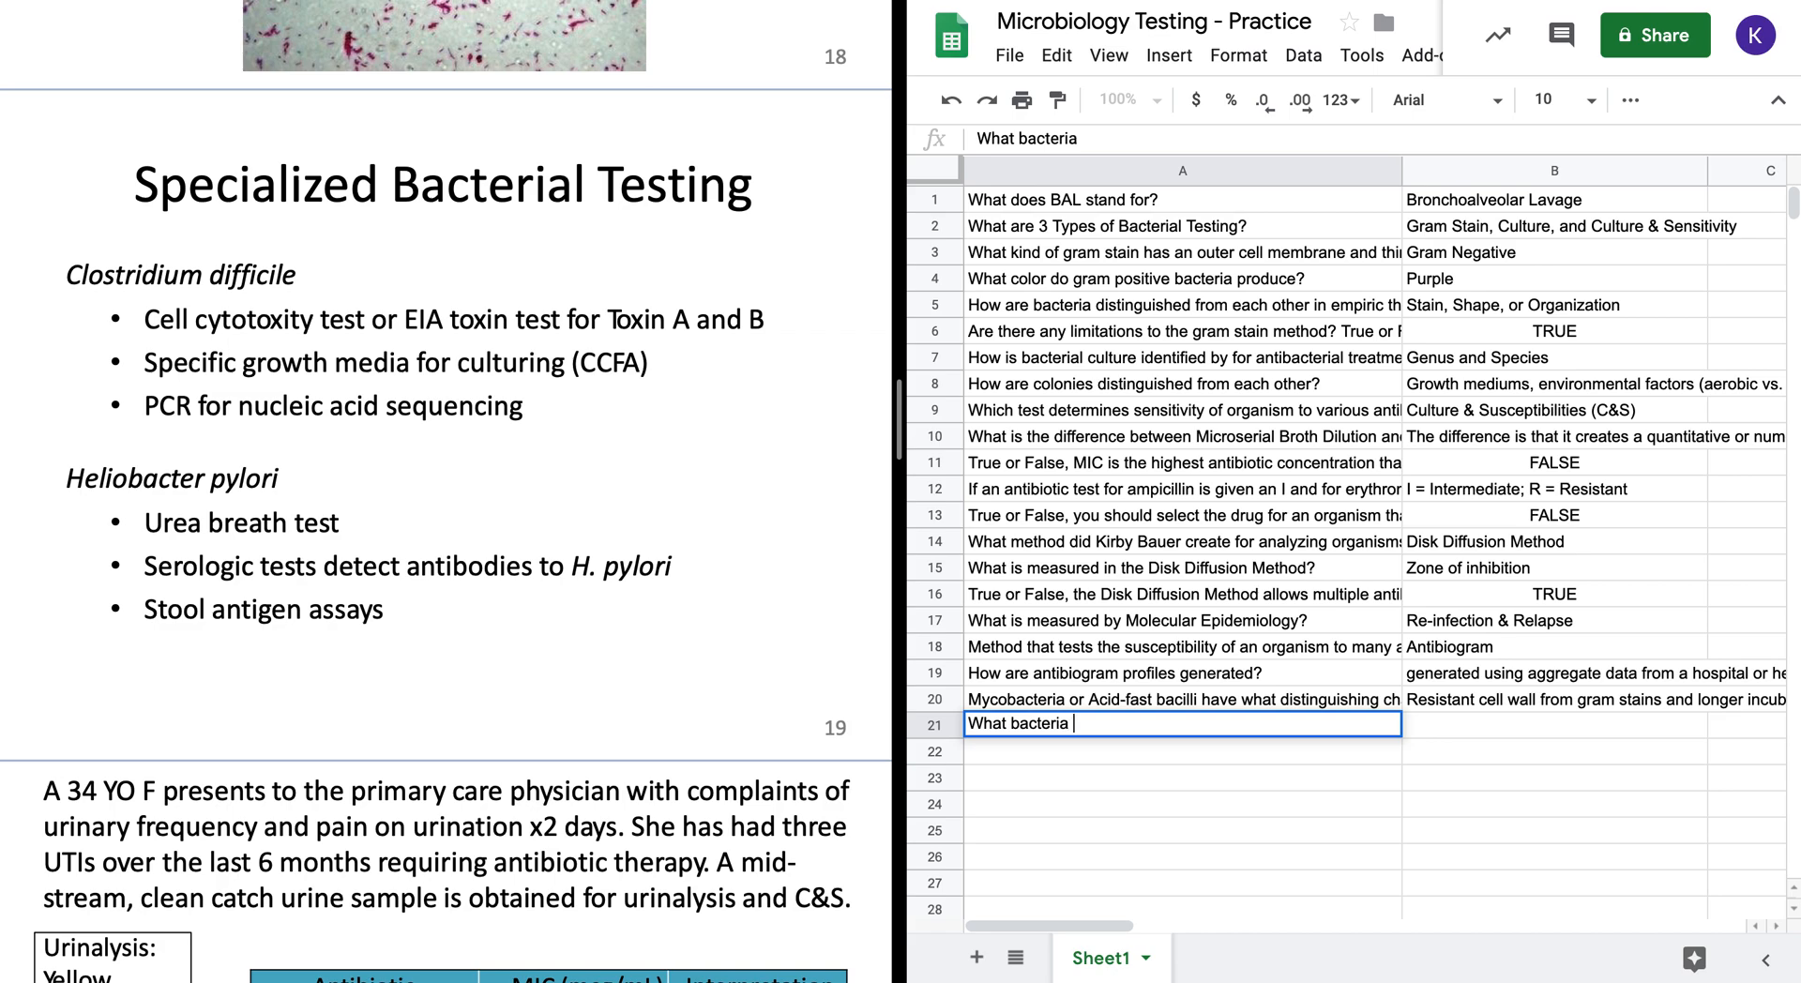
pyautogui.write('is specialized fo')
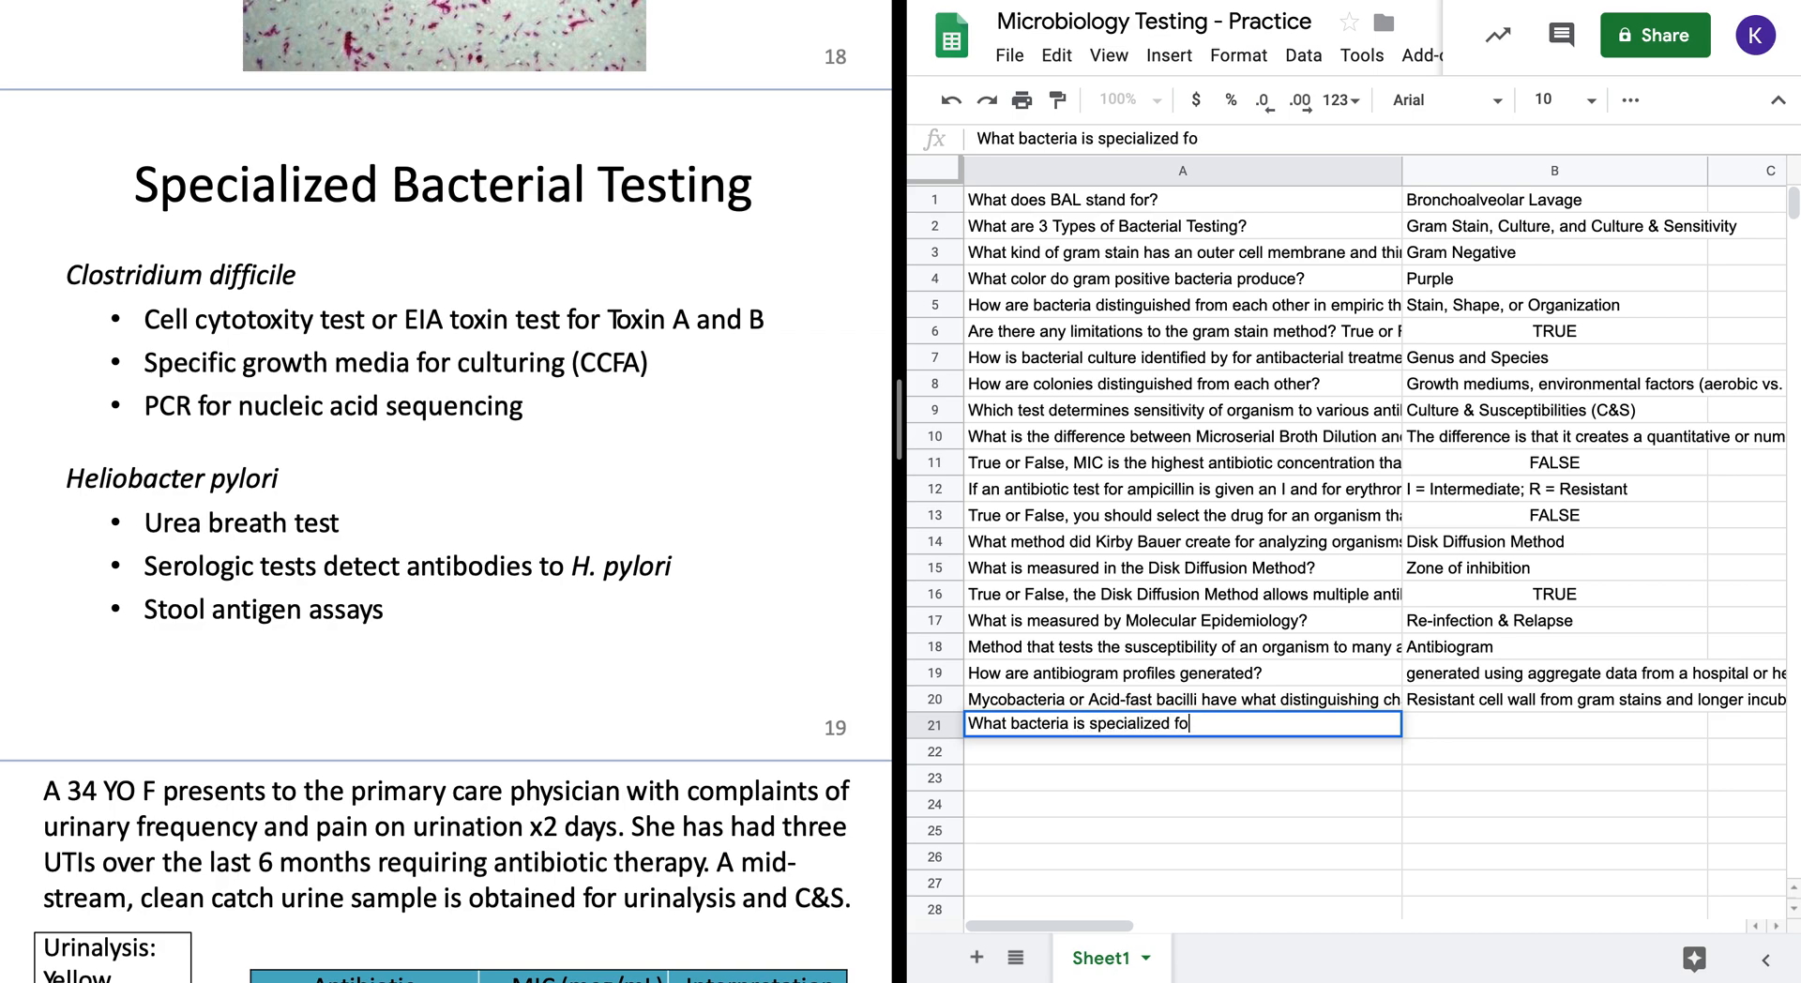
pyautogui.write('r tests with')
# - Complete the question in cell A21 with "Cell cytotoxity test or EIA toxin test for Toxin A and B?", copying the wording from the slide
pyautogui.click(153, 319)
pyautogui.moveTo(153, 319); pyautogui.dragTo(777, 317)
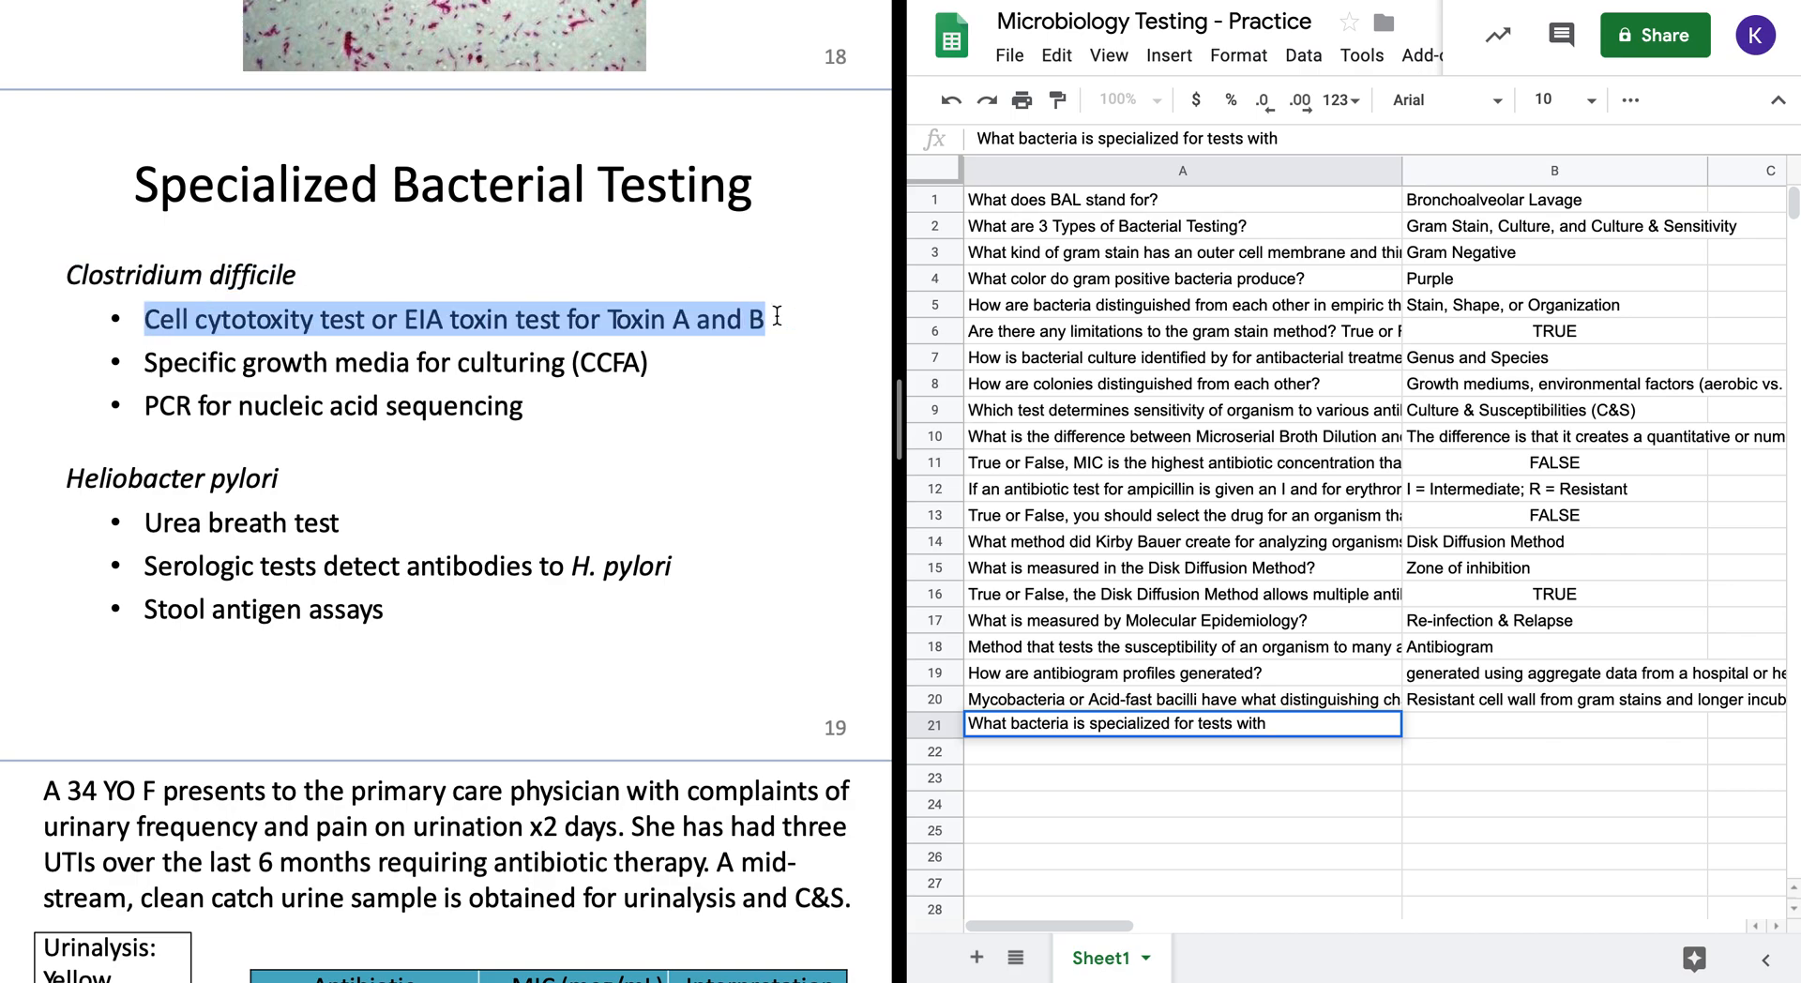
pyautogui.write('Cell cytotoxity test or EIA toxin test for Toxin A and B')
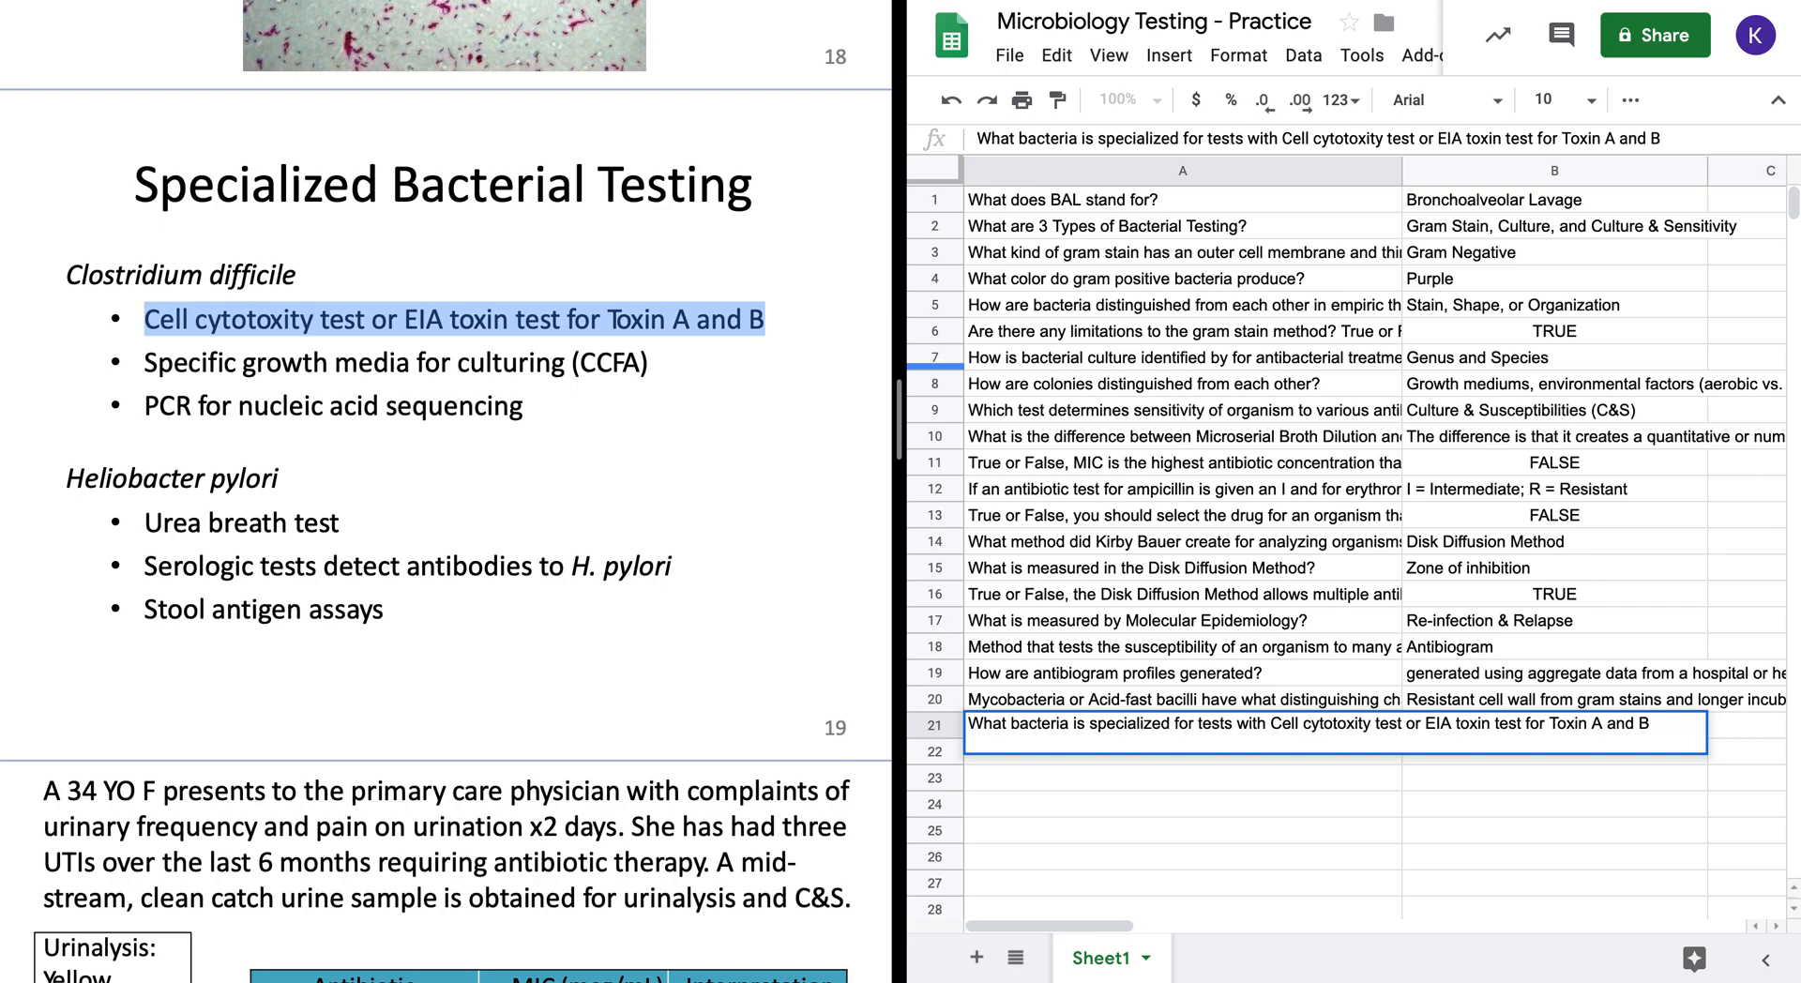
pyautogui.write('/')
pyautogui.press('BackSpace')
pyautogui.write('B?')
pyautogui.press('Return')
# - Copy "Clostridium difficile" from the slide into cell B21 as the answer
pyautogui.press('Up')
pyautogui.press('Right')
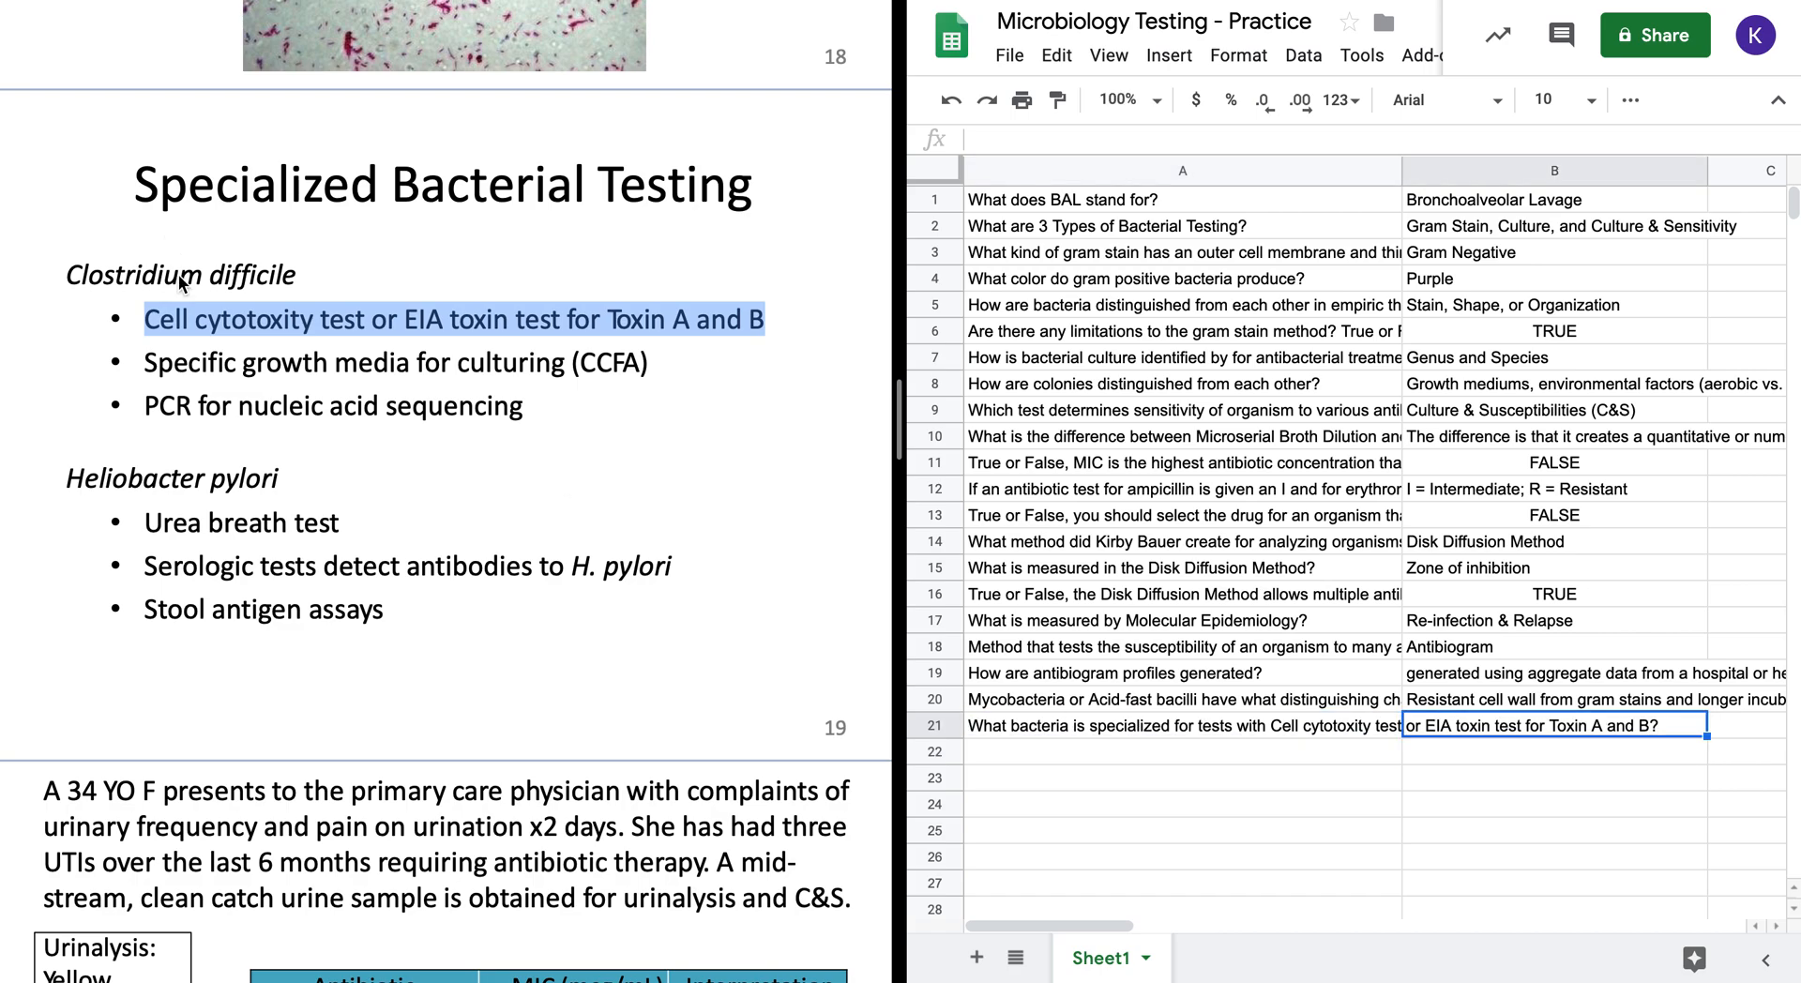
pyautogui.click(83, 274)
pyautogui.moveTo(64, 270); pyautogui.dragTo(596, 294)
pyautogui.hotkey('ctrl', 'c')
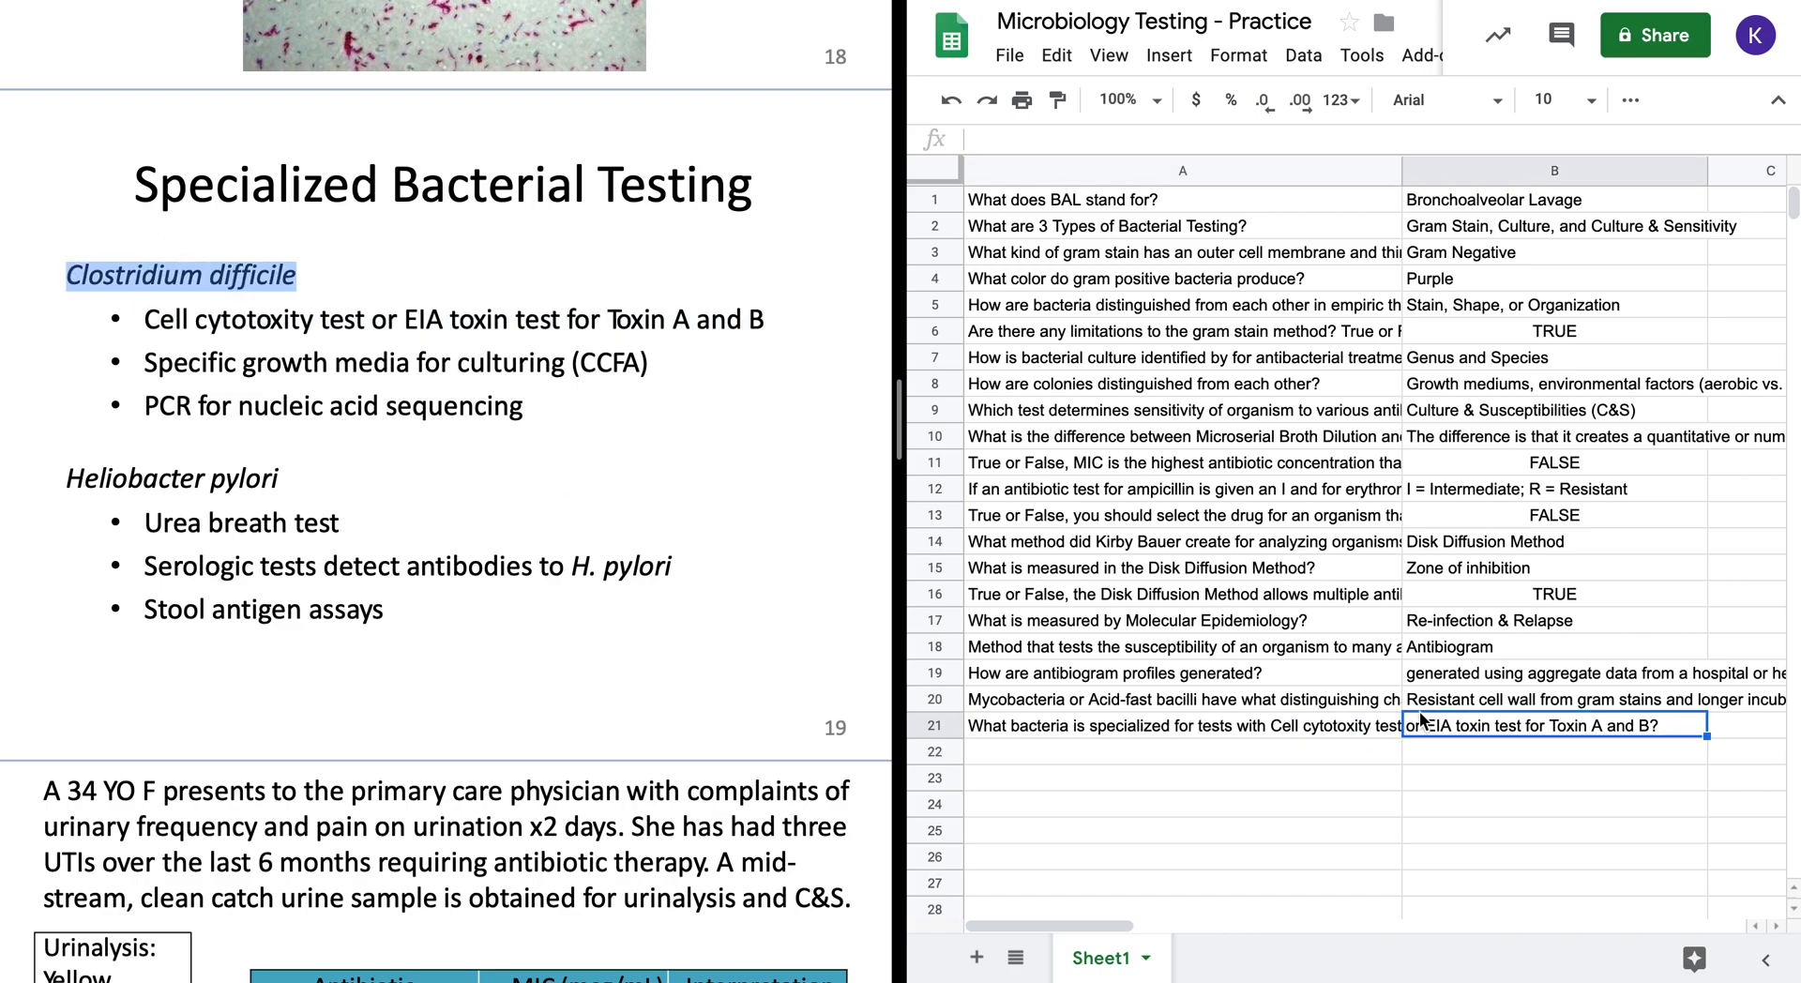
pyautogui.doubleClick(1436, 722)
pyautogui.hotkey('ctrl', 'v')
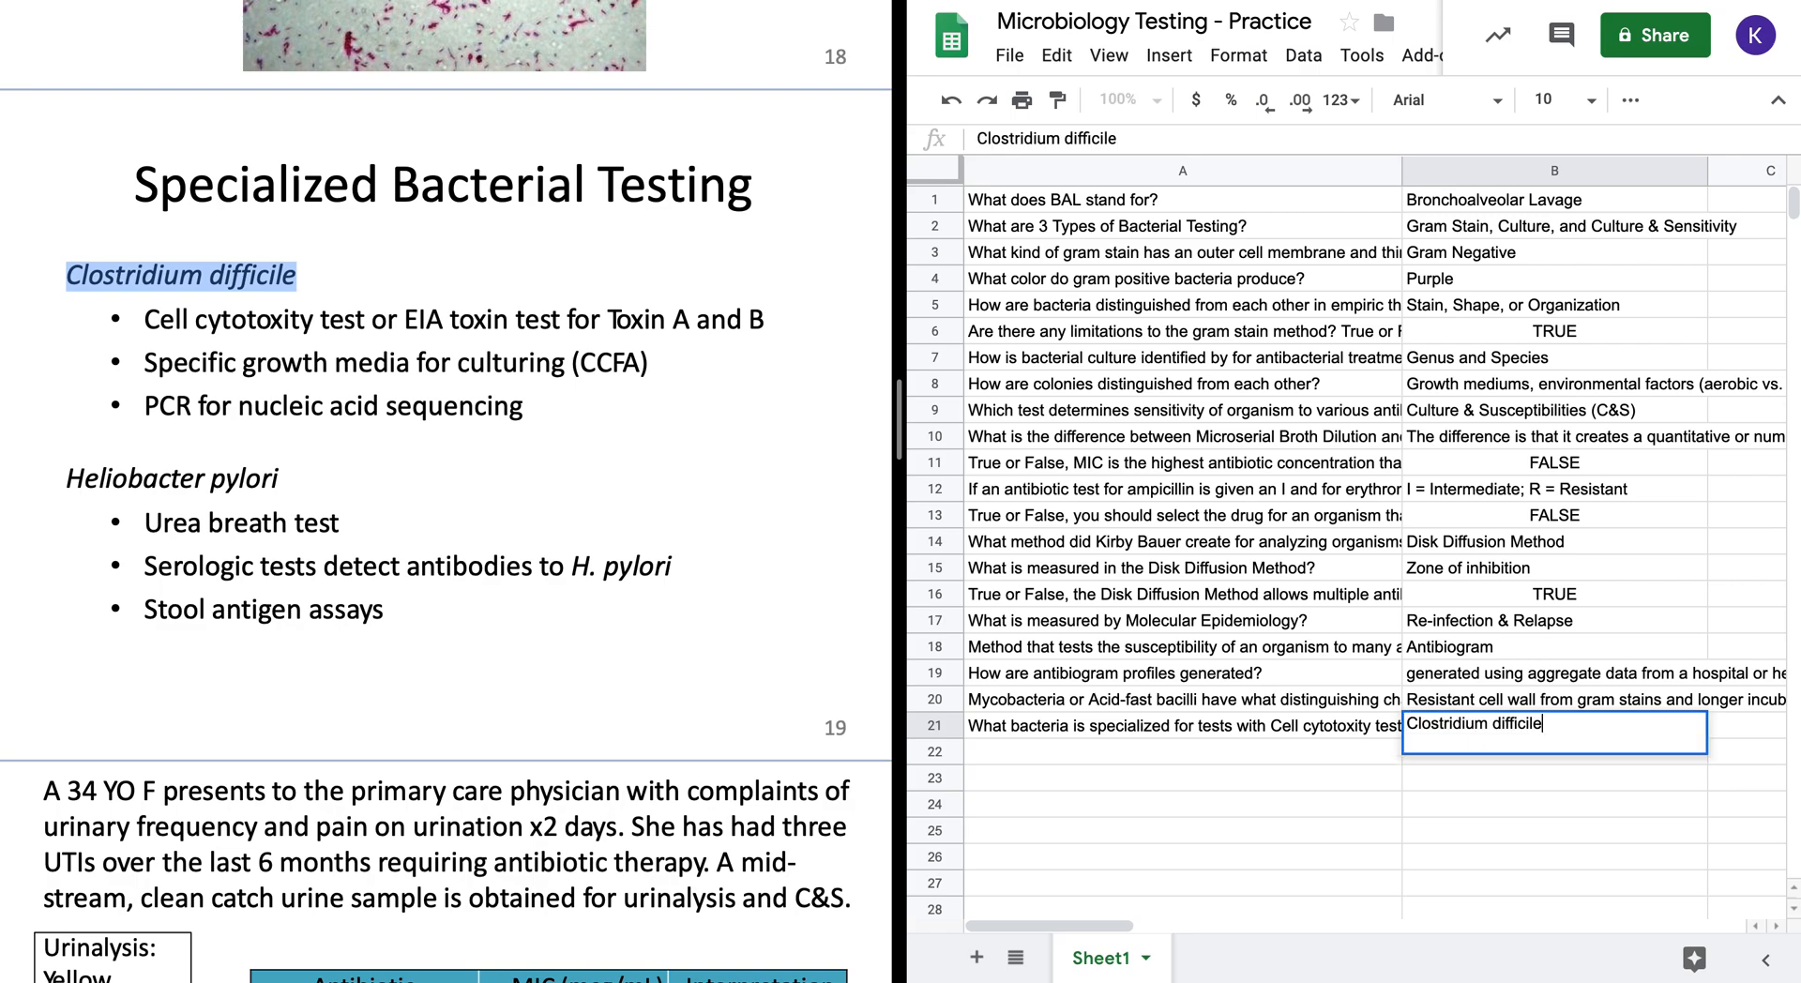
# - Enter the question "What bacteria is specialized for Urea breath tests?" in cell A22
pyautogui.press('Return')
pyautogui.click(1371, 757)
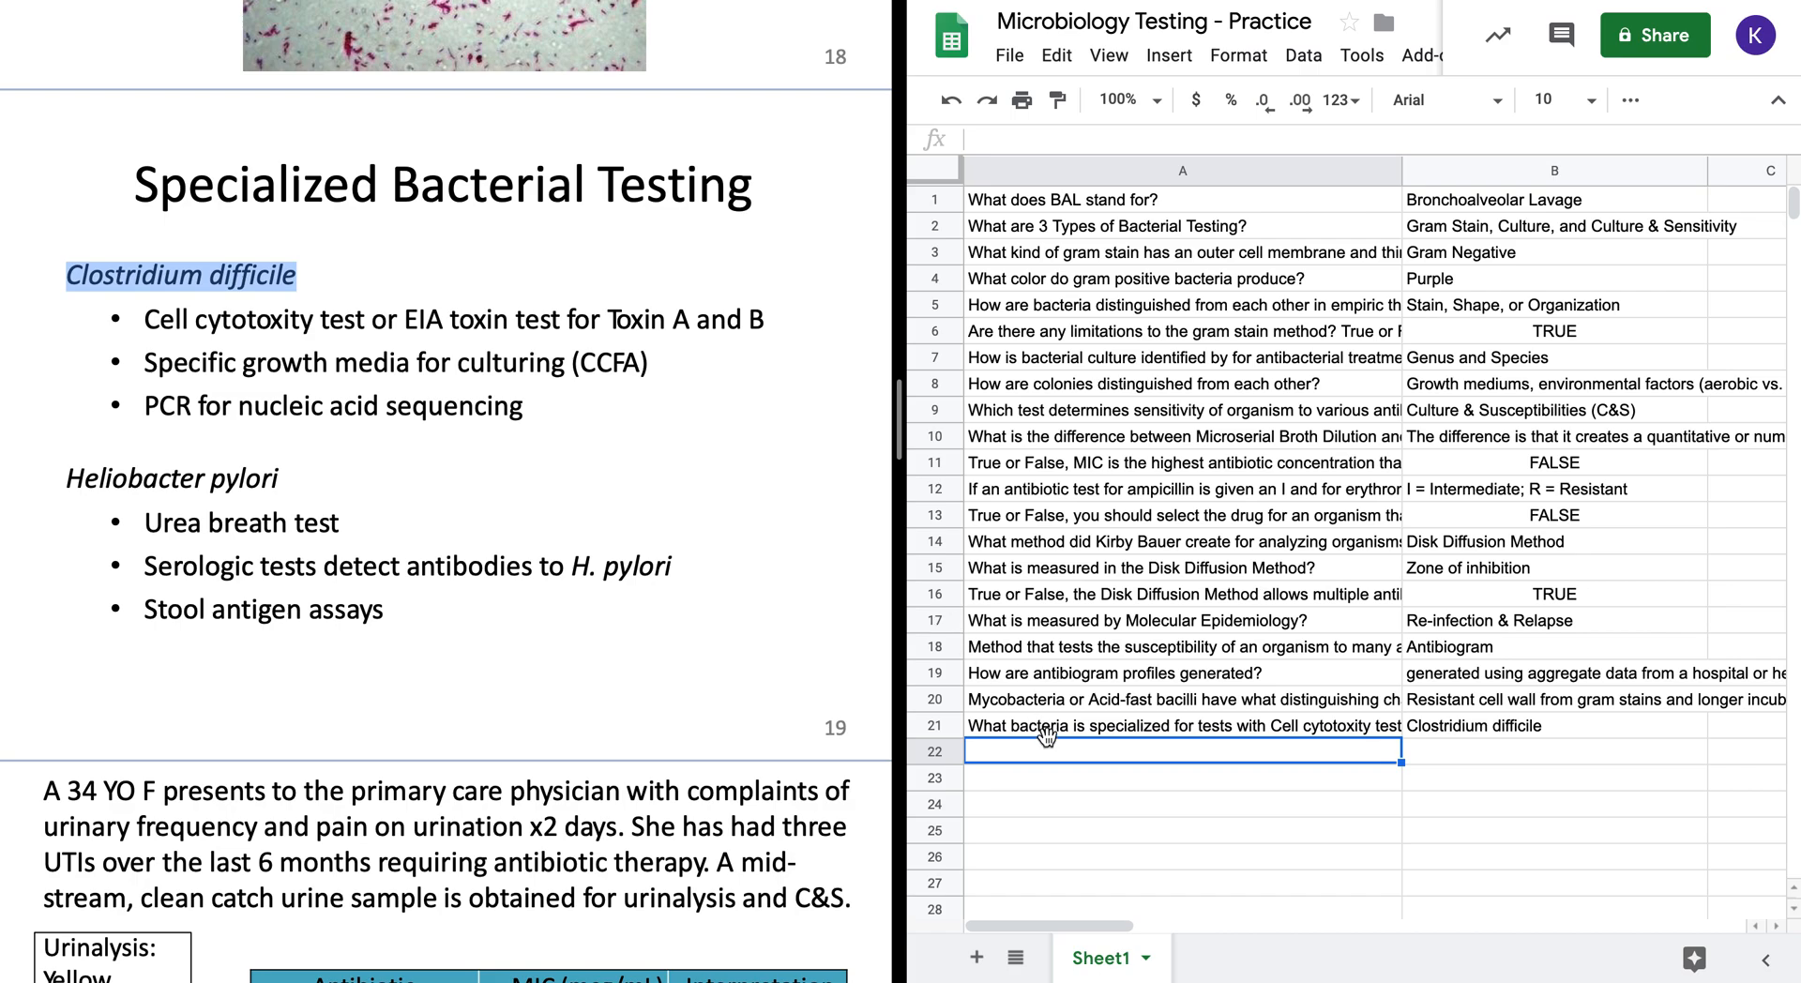
pyautogui.write('What bac')
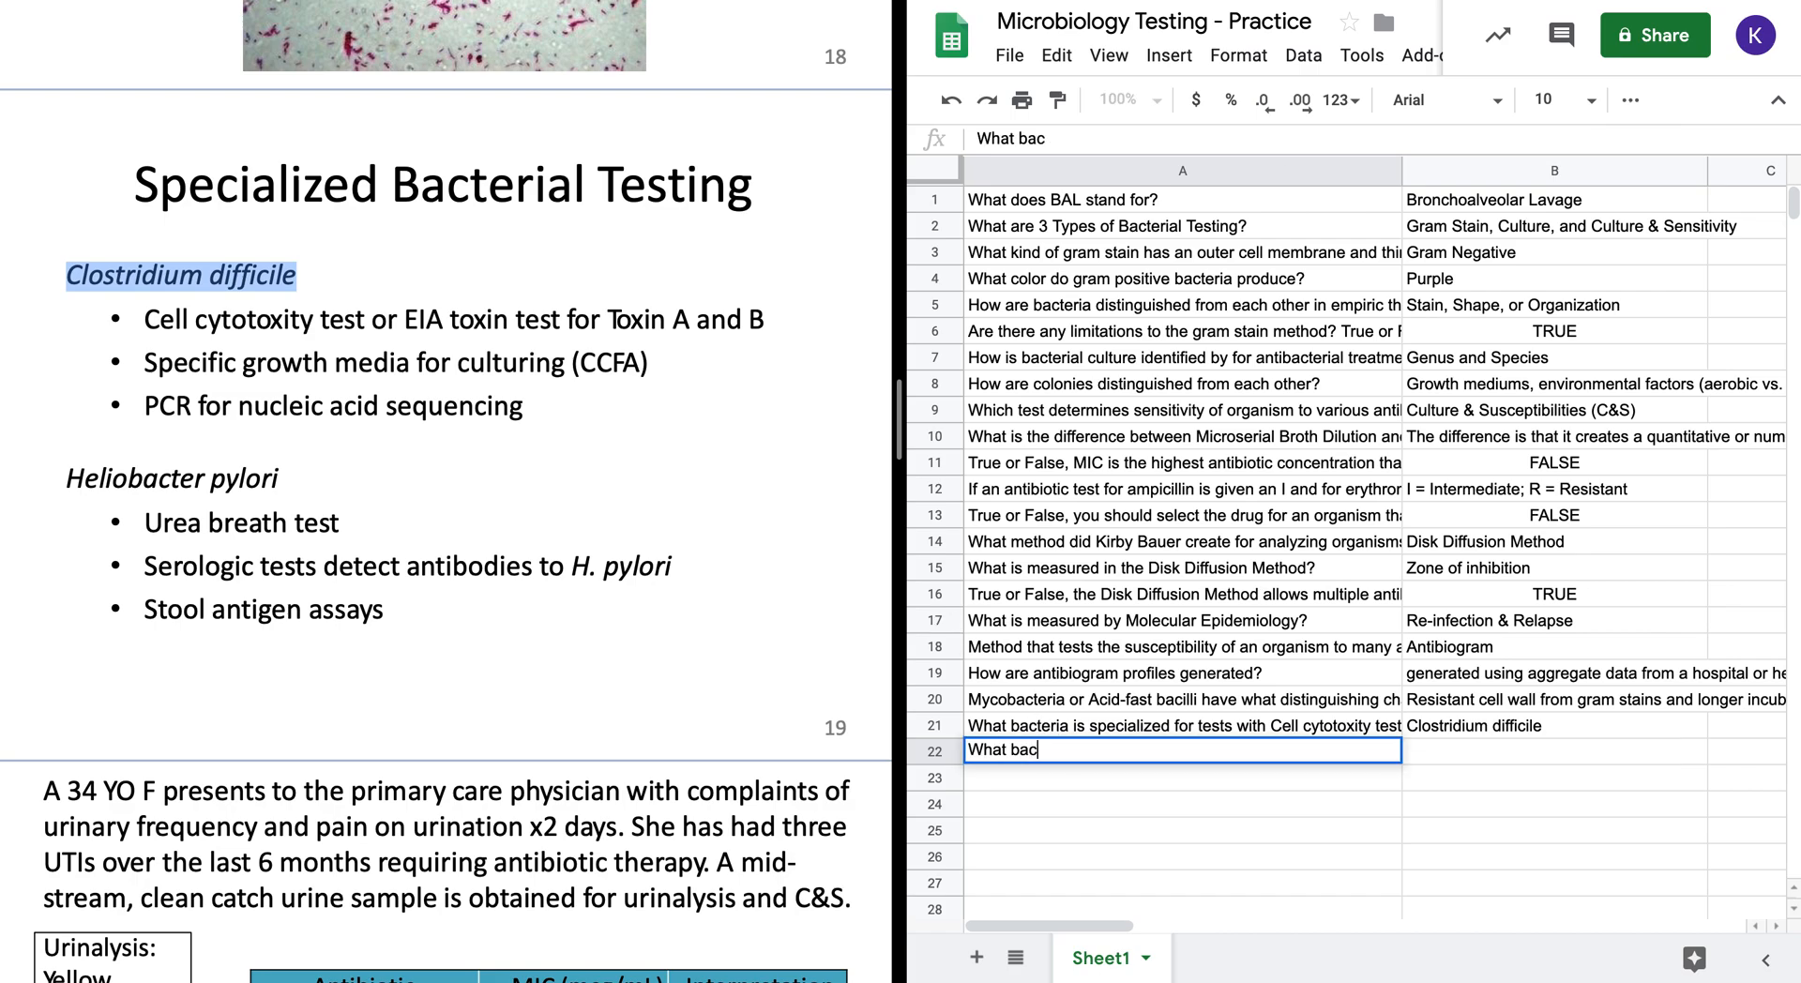
pyautogui.write('teria is')
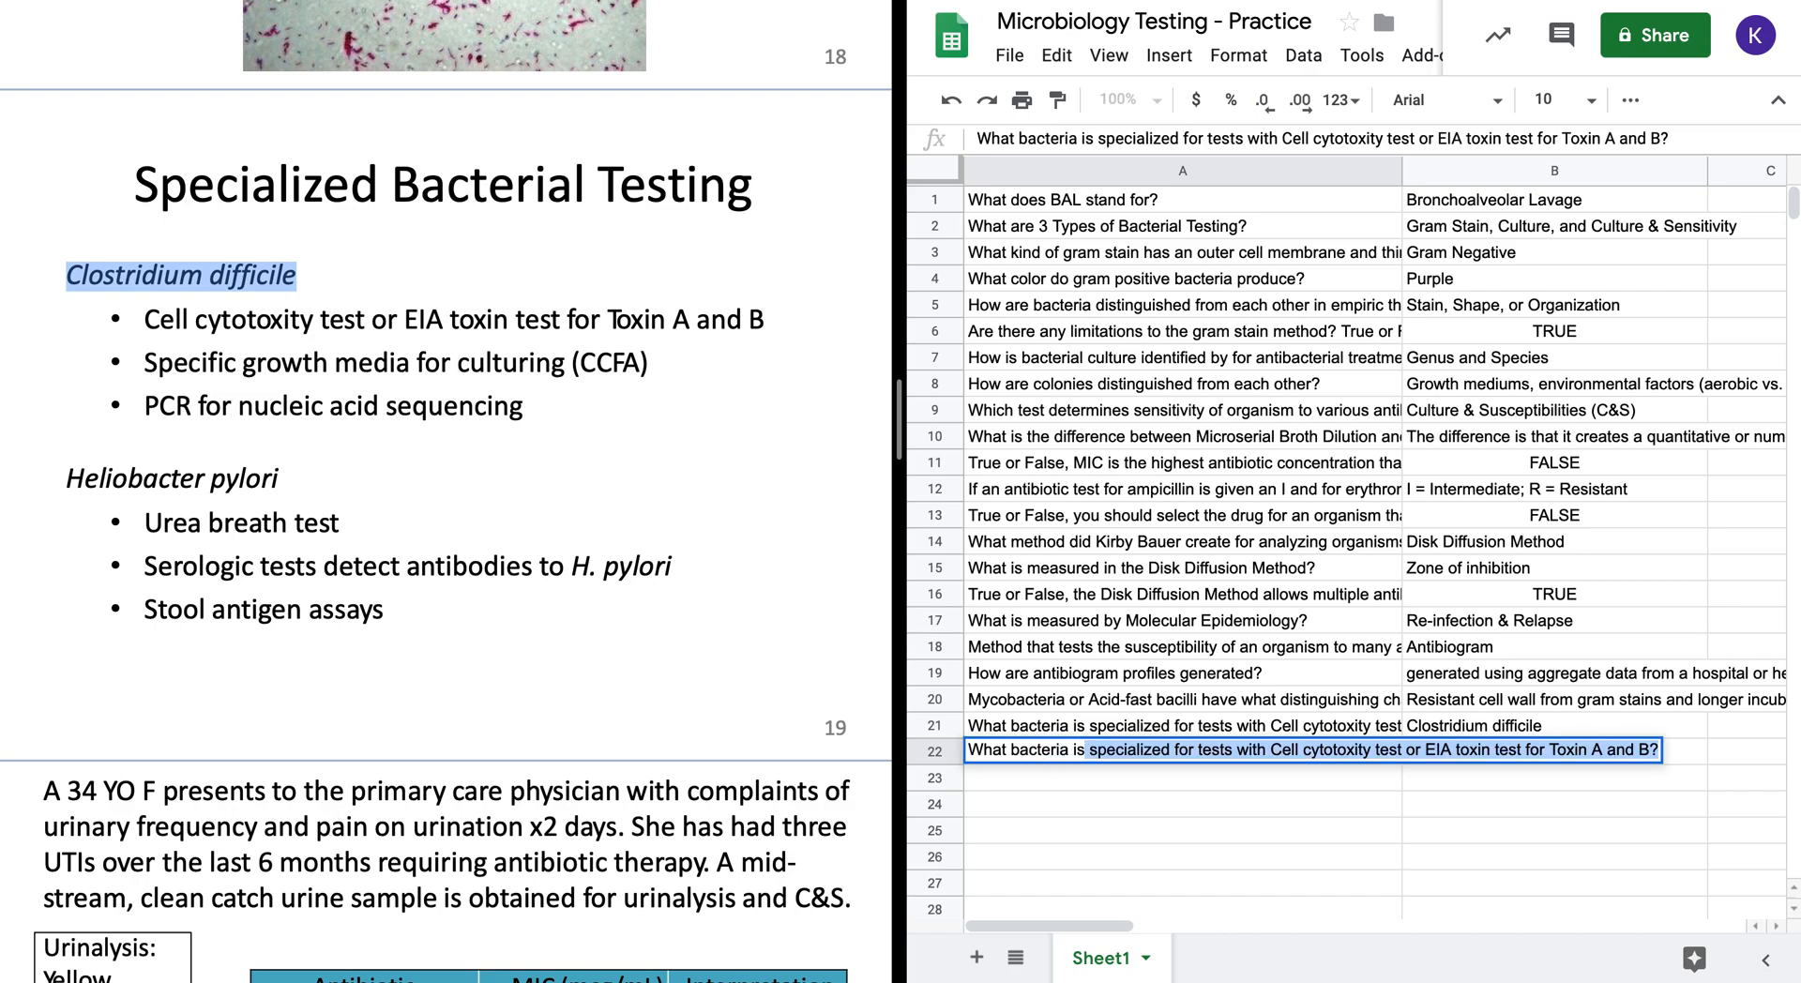
pyautogui.write(' specialized for ')
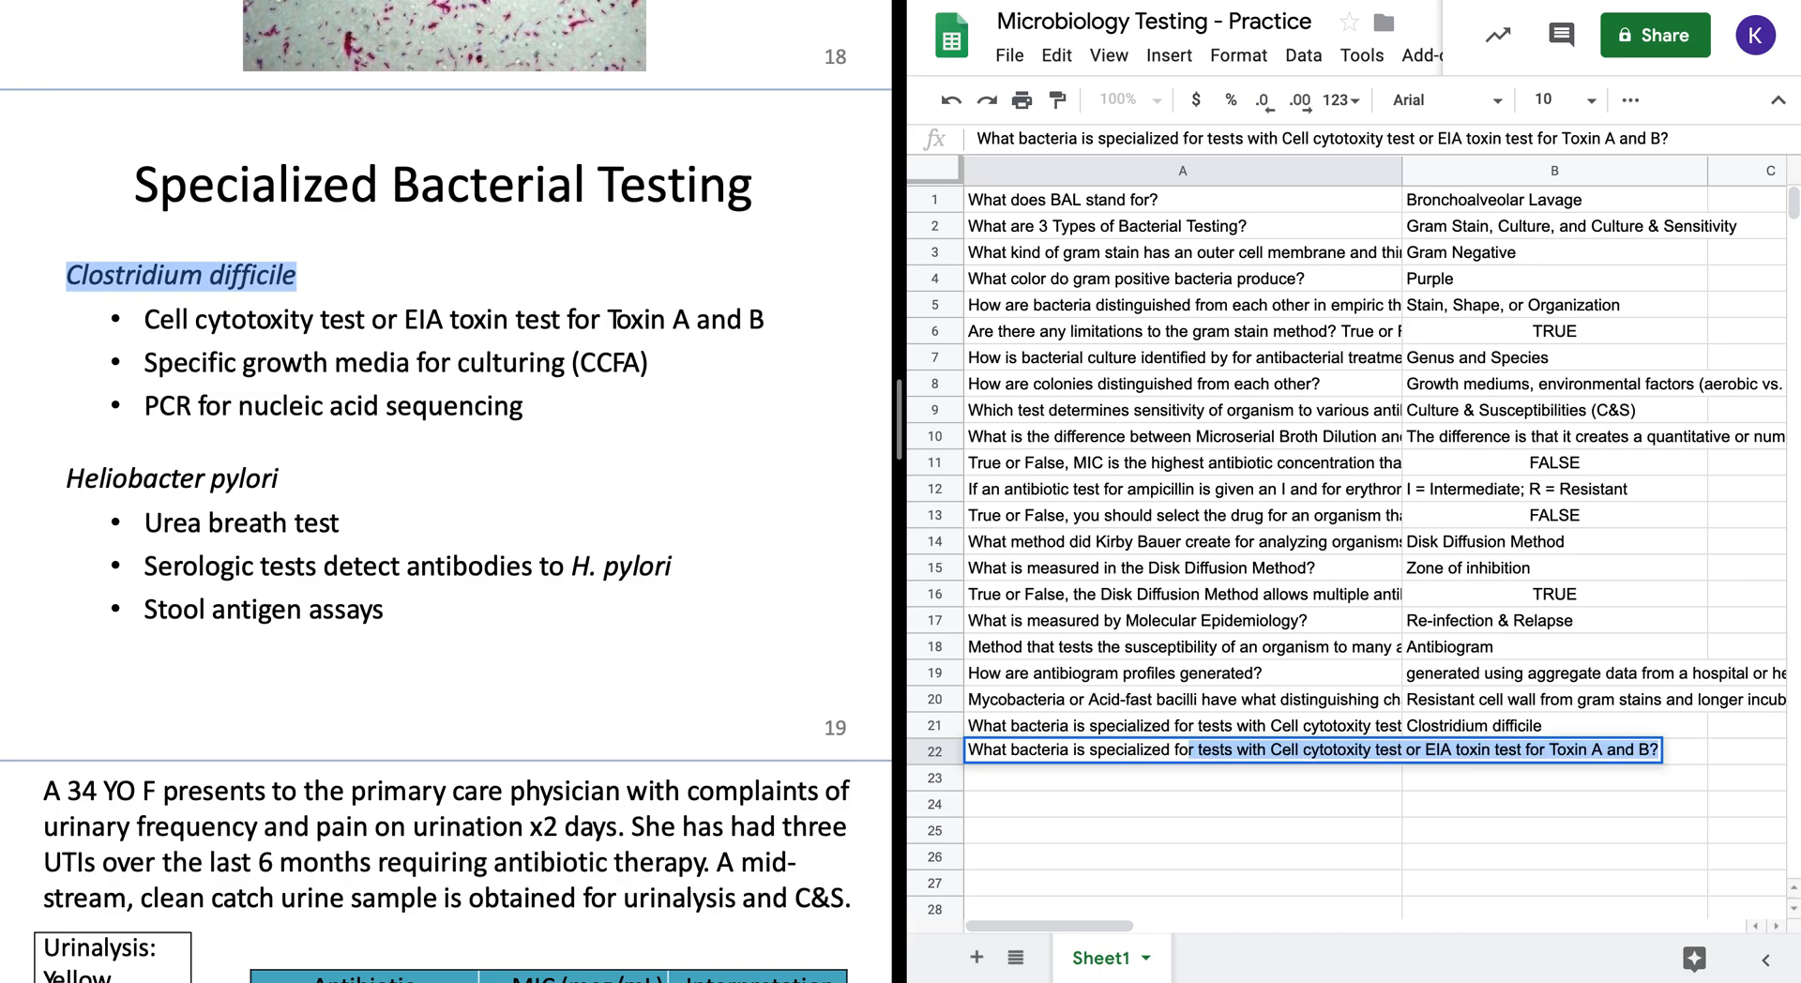
pyautogui.write('Urea')
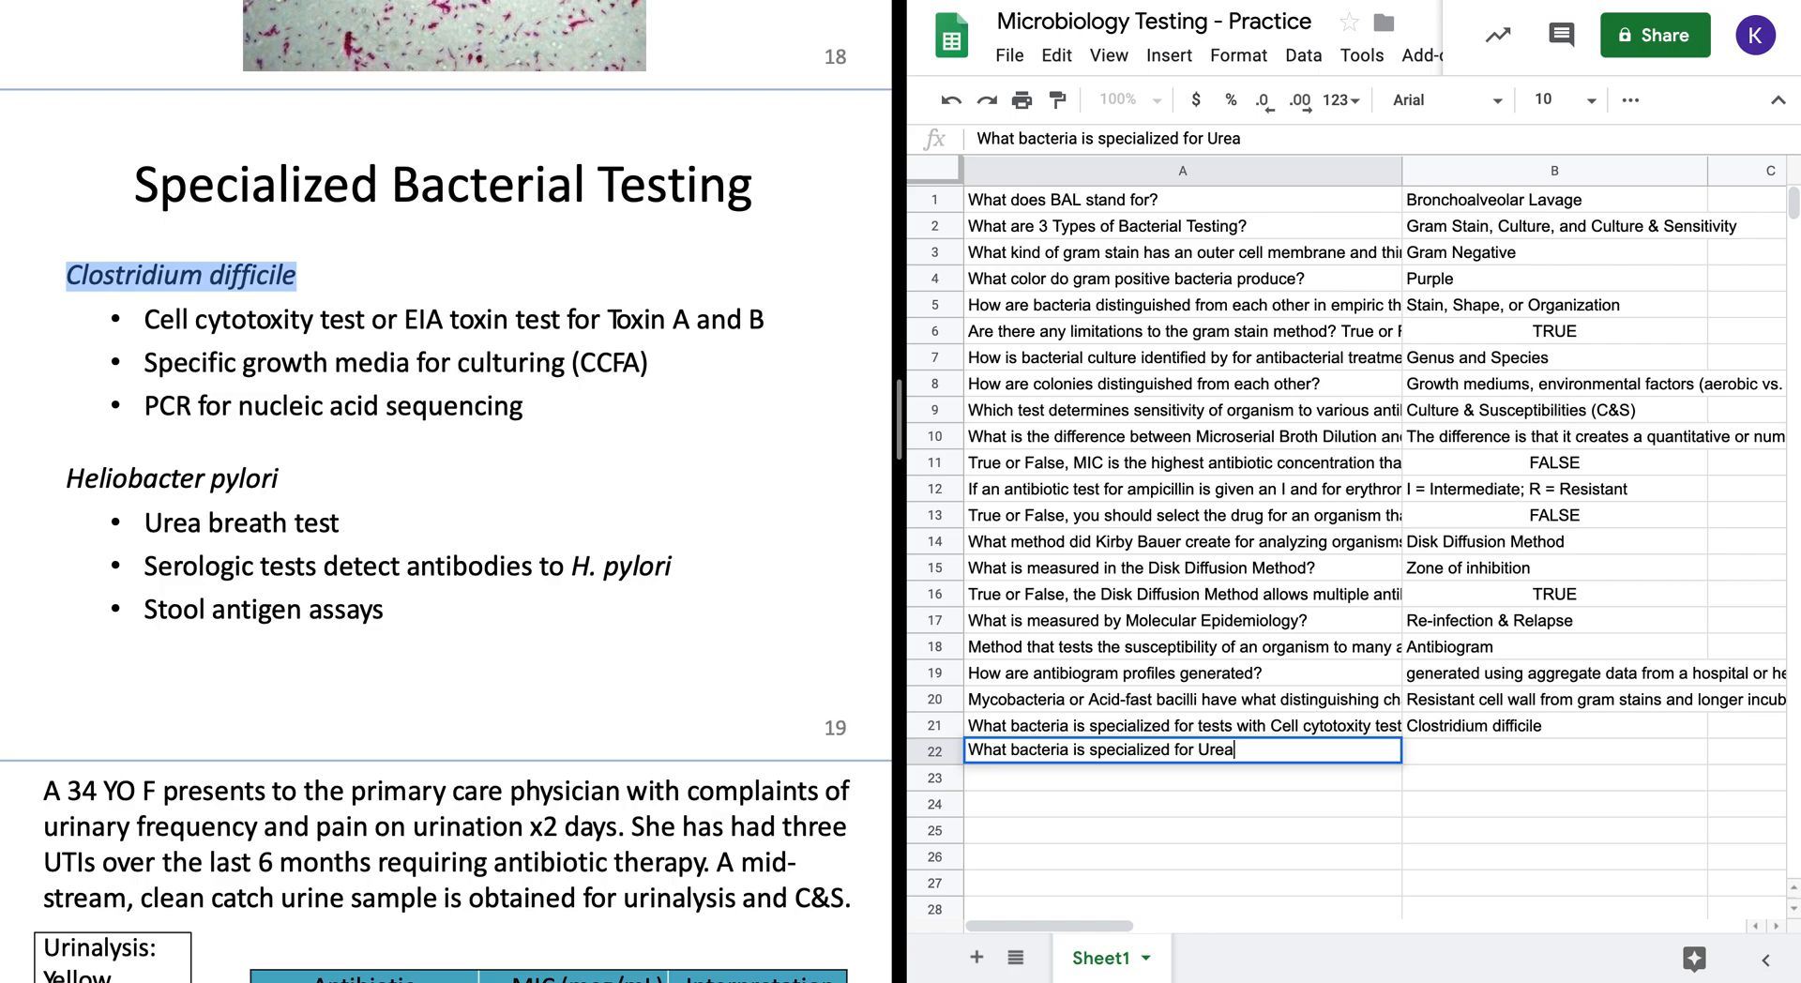
pyautogui.write(' breath tests?')
pyautogui.press('Tab')
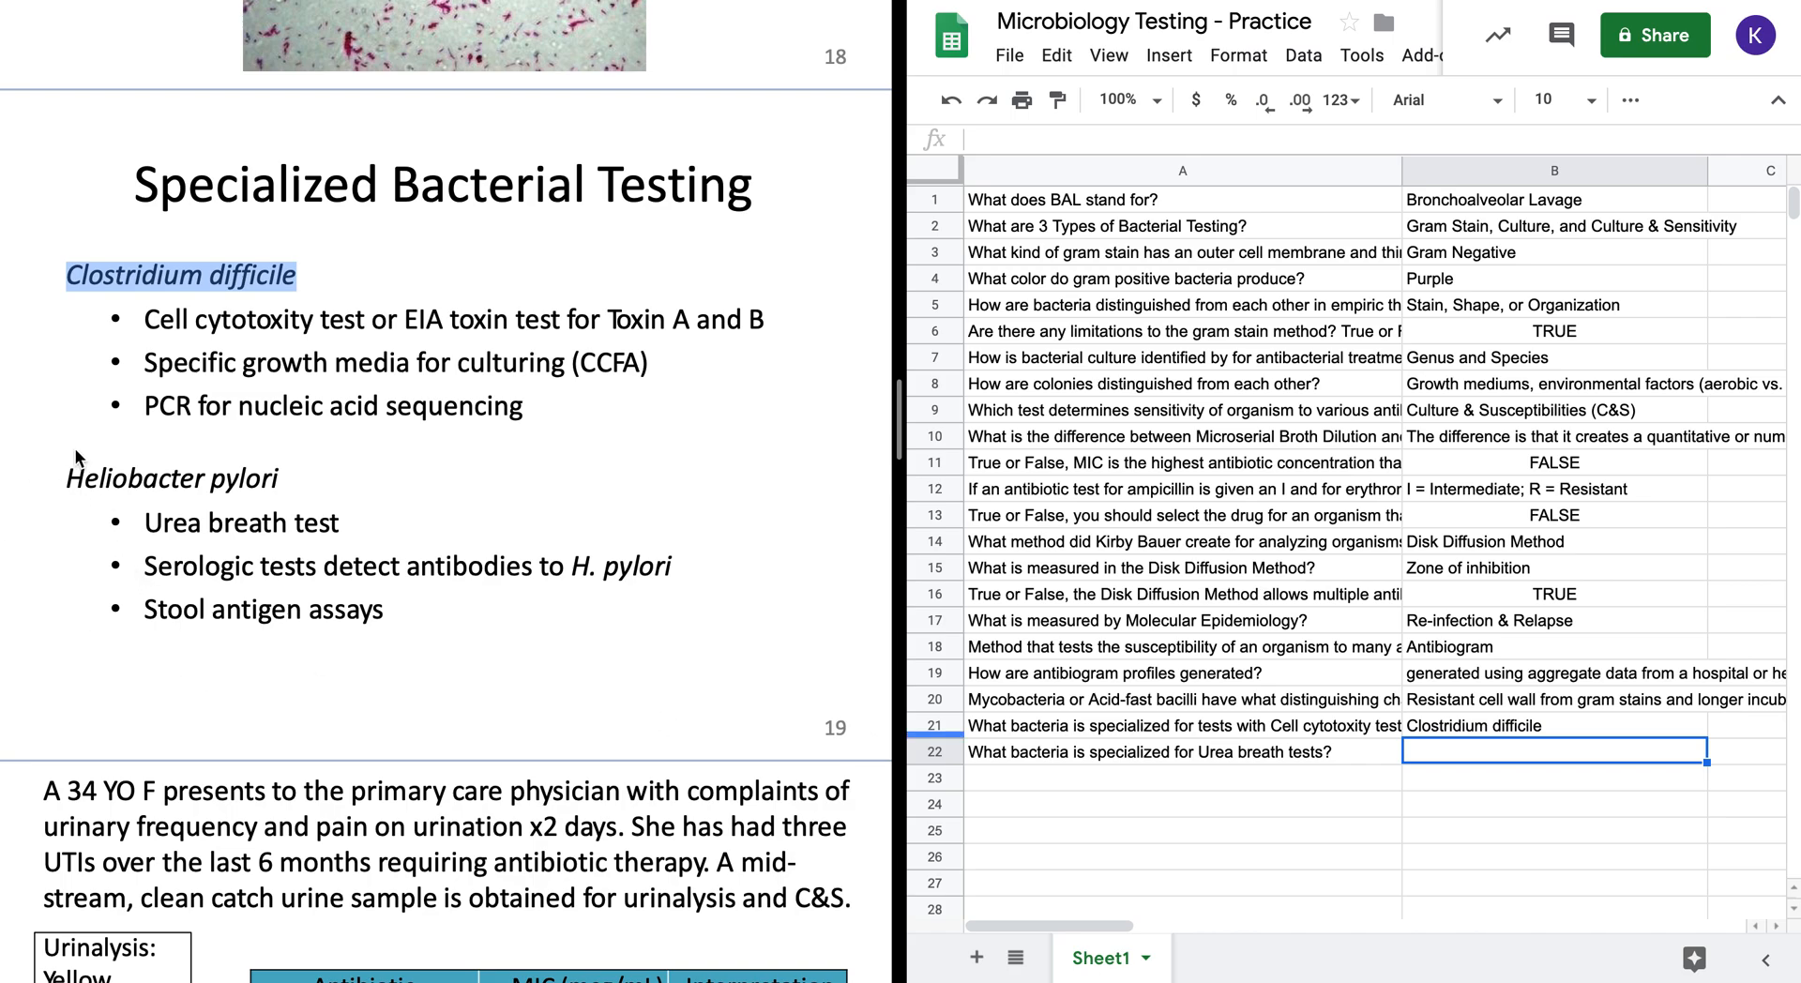
# - Copy "Heliobacter pylori" from the Specialized Bacterial Testing slide into cell B22 as the answer, and move on to cell A23
pyautogui.moveTo(70, 474); pyautogui.dragTo(467, 469)
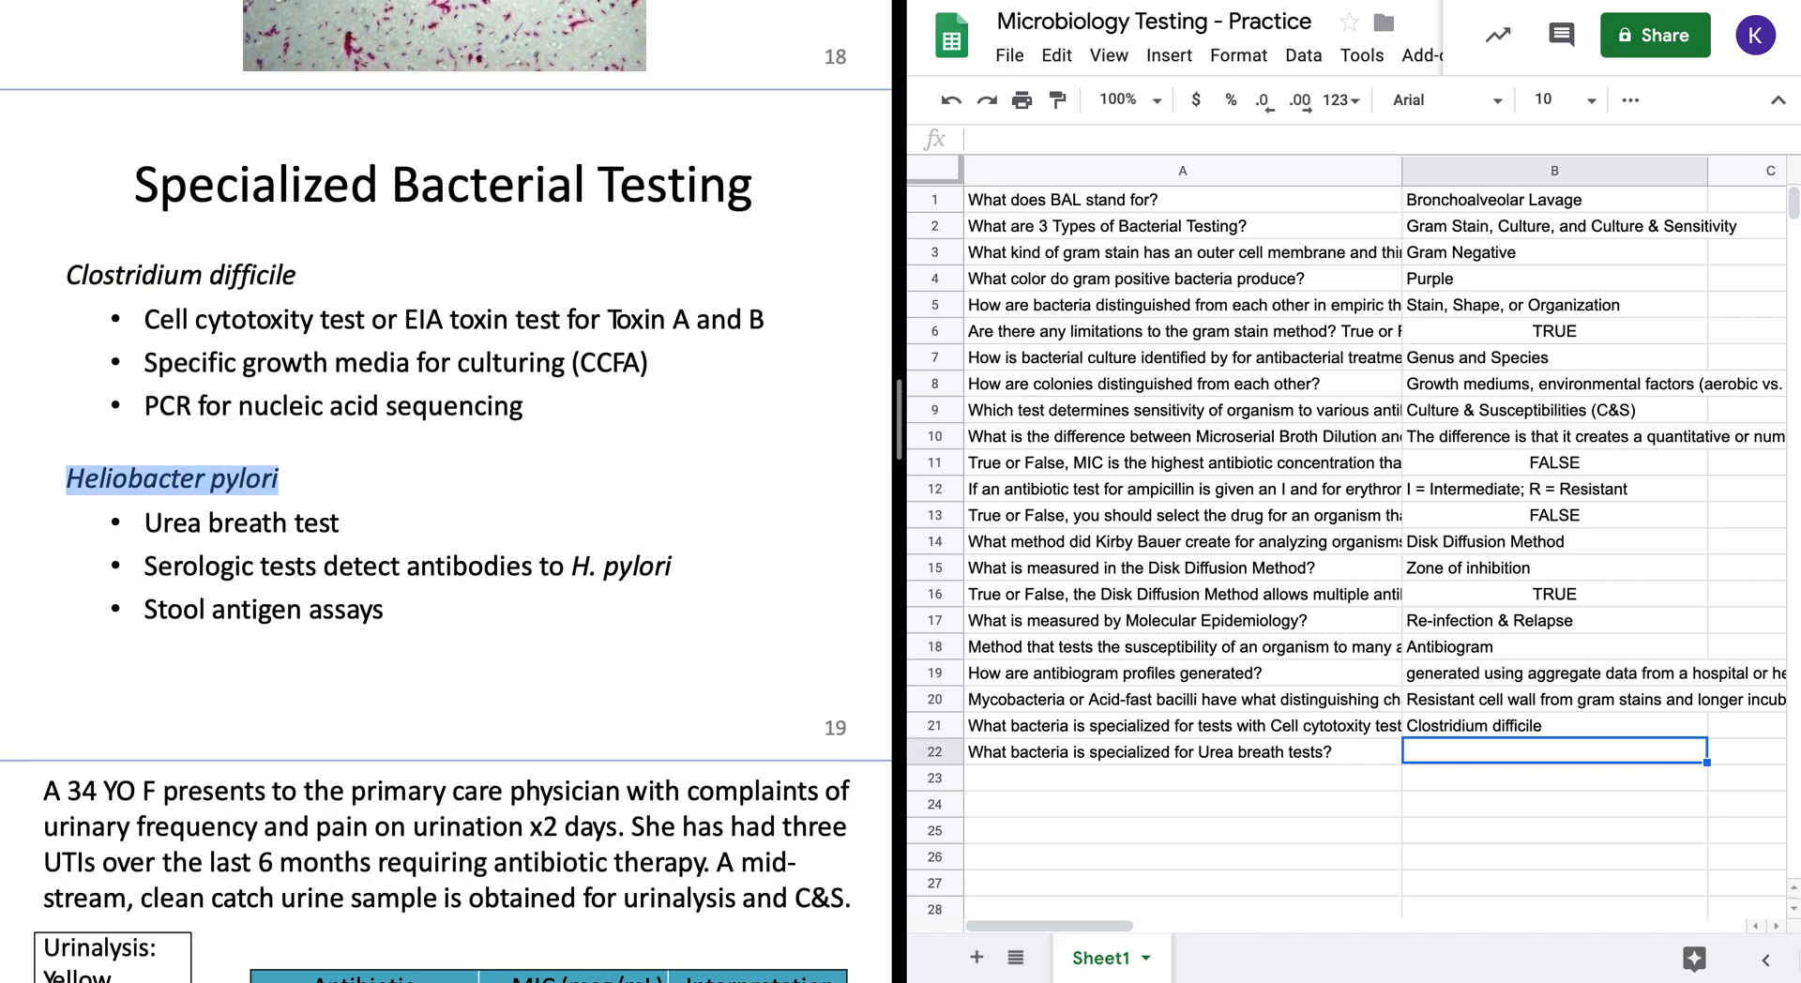
pyautogui.hotkey('ctrl', 'Up')
pyautogui.hotkey('ctrl', 'Up')
pyautogui.doubleClick(1528, 752)
pyautogui.press('super+v')
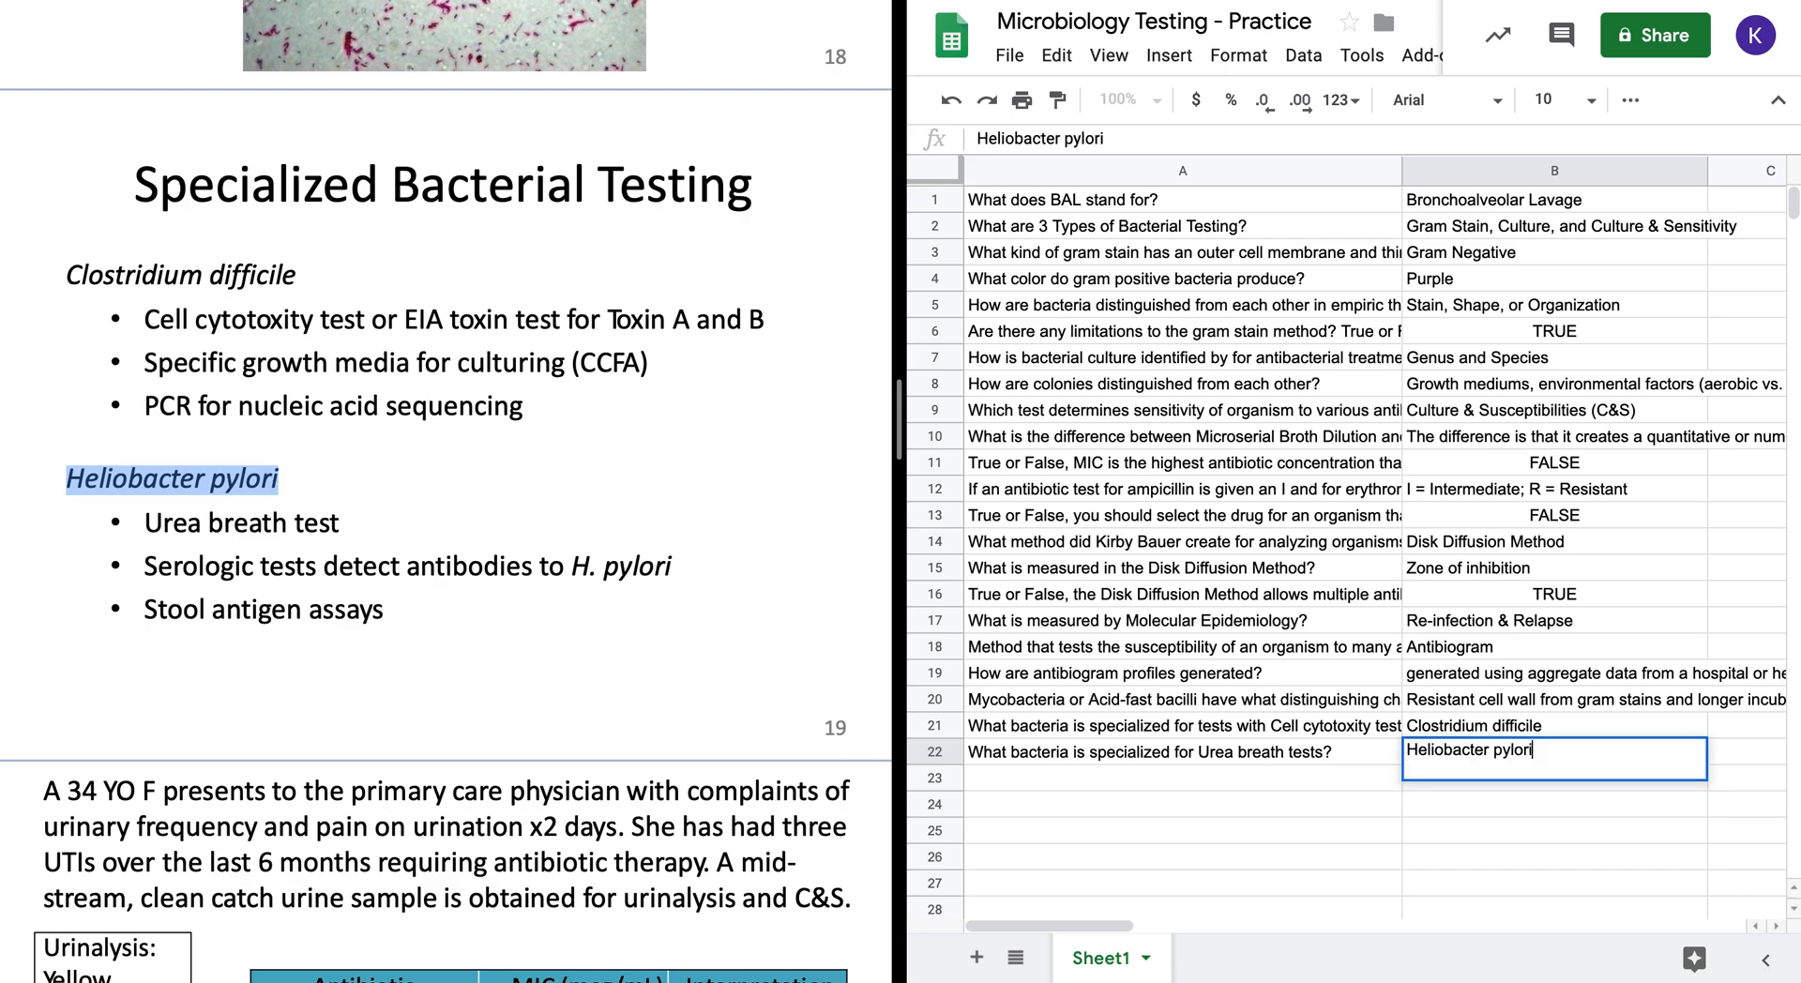
pyautogui.press('Return')
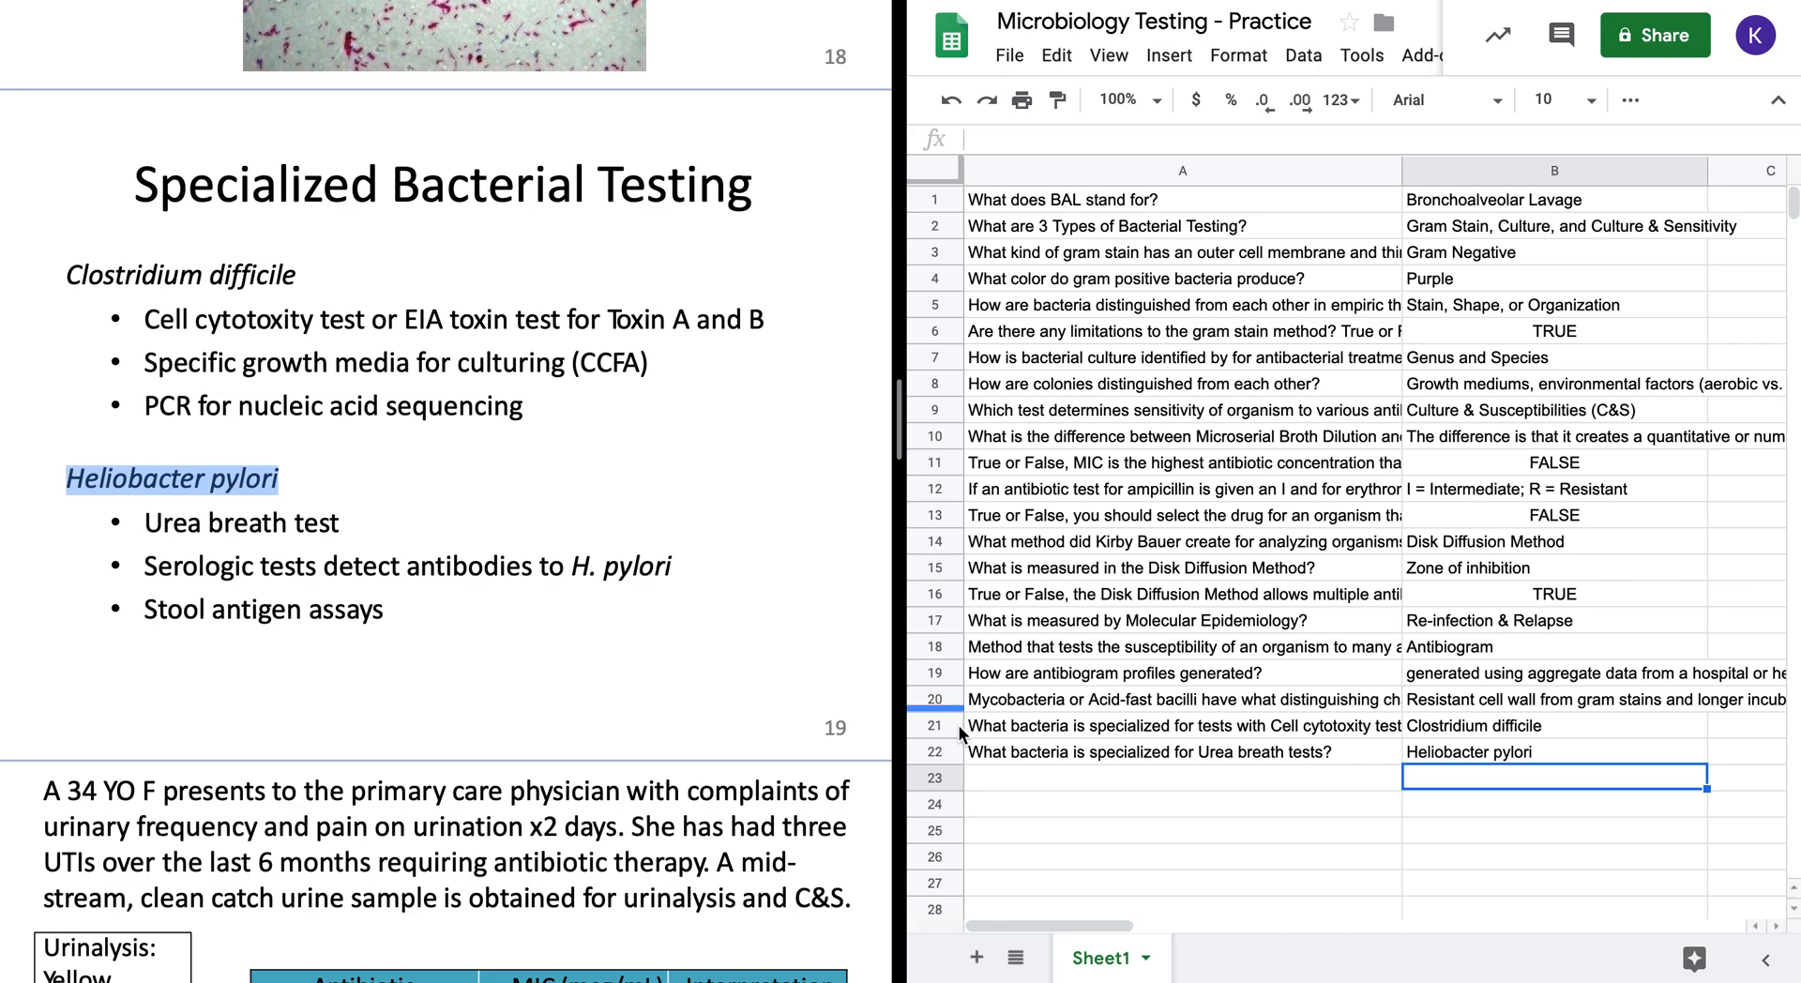
pyautogui.press('Down')
pyautogui.press('Up')
pyautogui.press('Left')
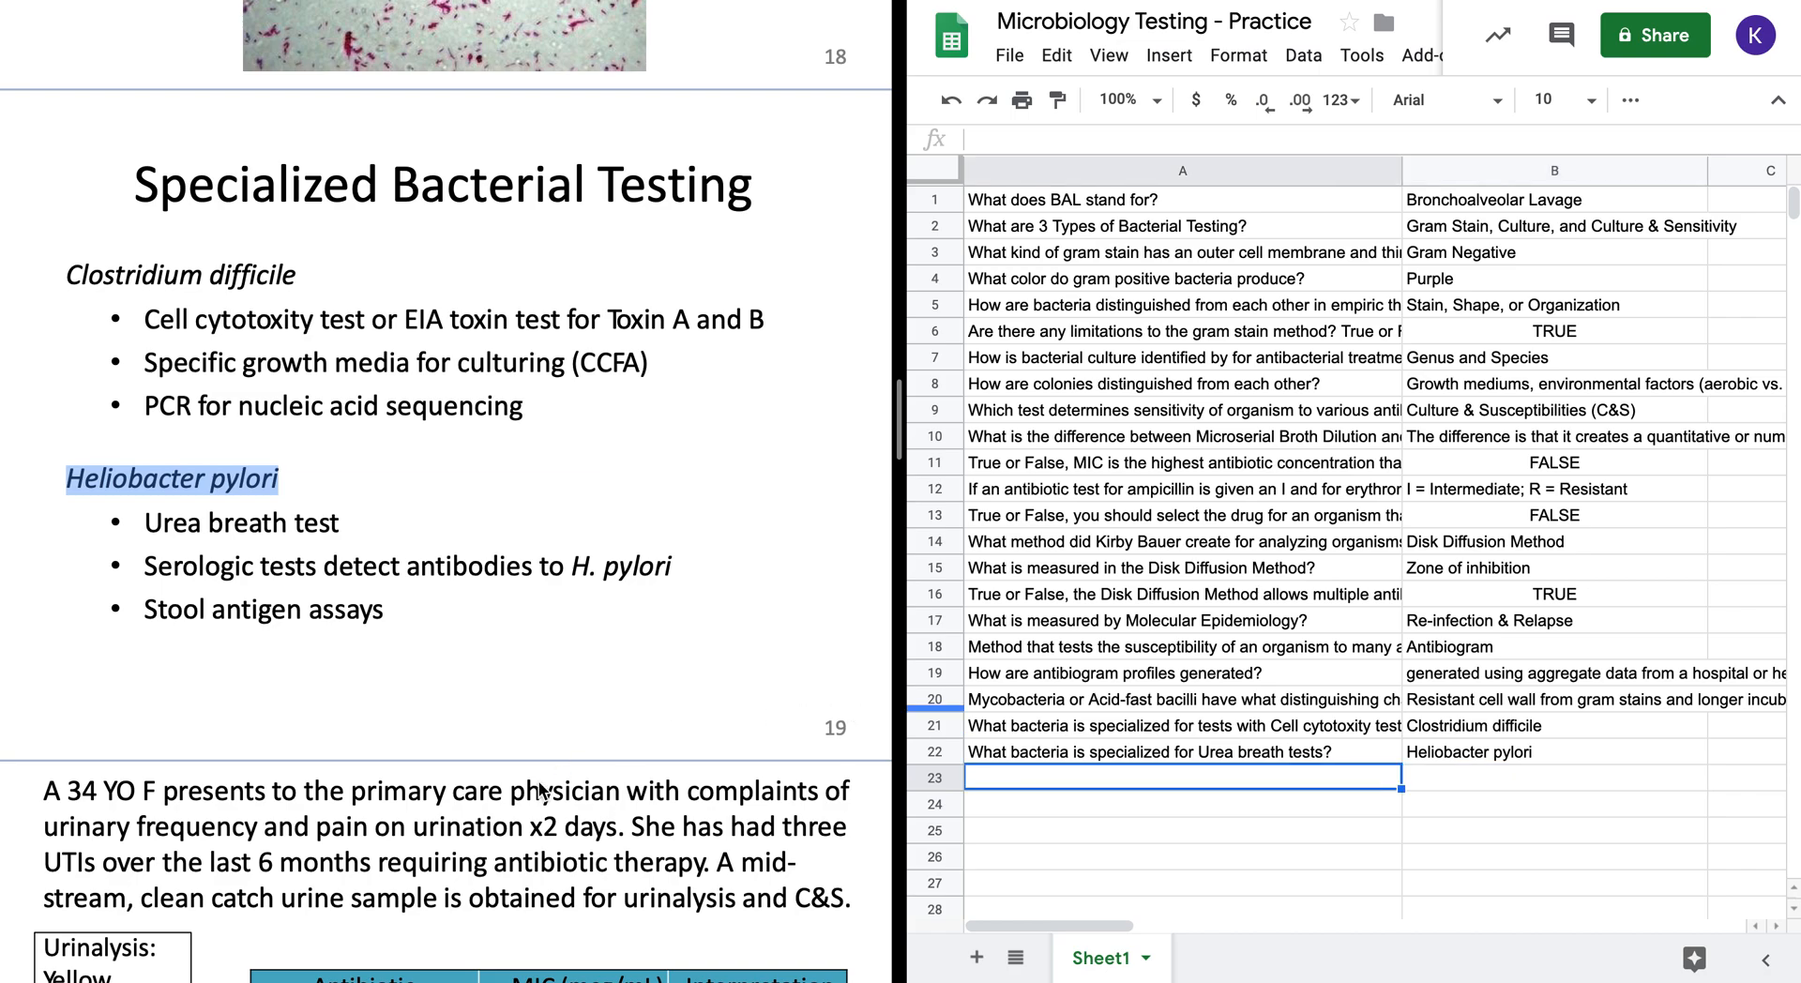
# - Read the urinalysis and antibiotic susceptibility case on slide 20 and the Fungal Testing slide after it
pyautogui.scroll(-5, 540, 784)
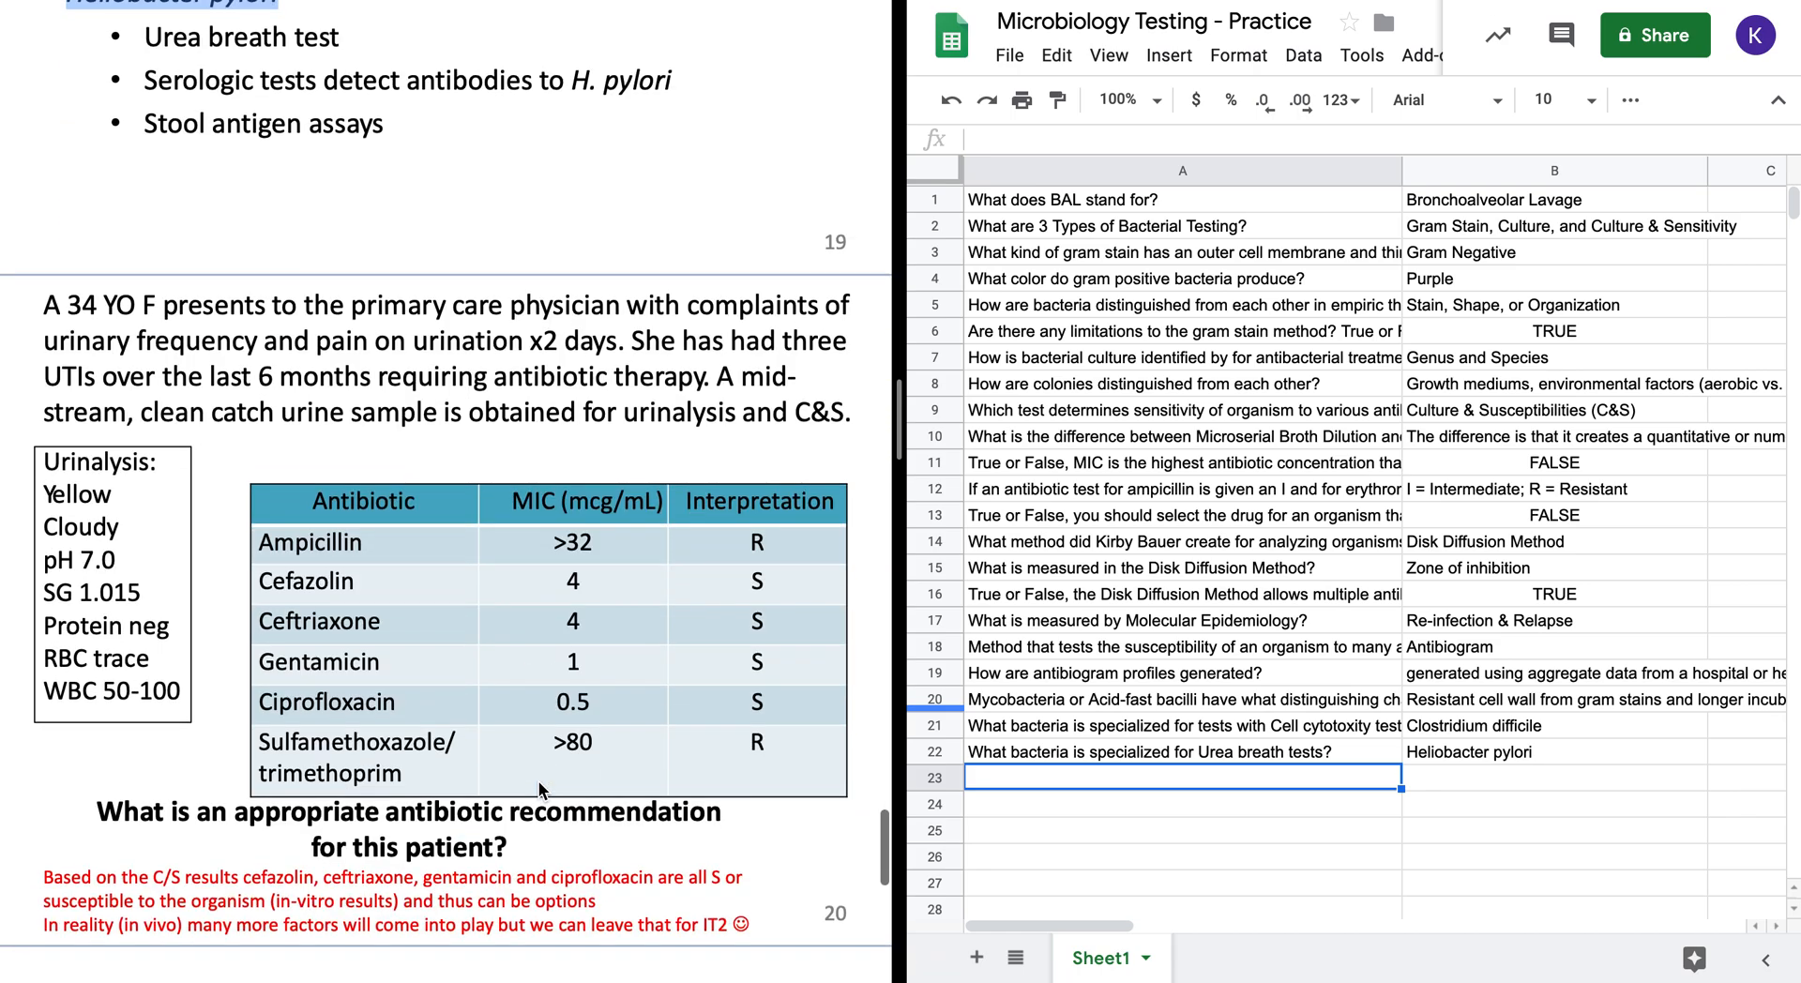
pyautogui.scroll(-1, 539, 781)
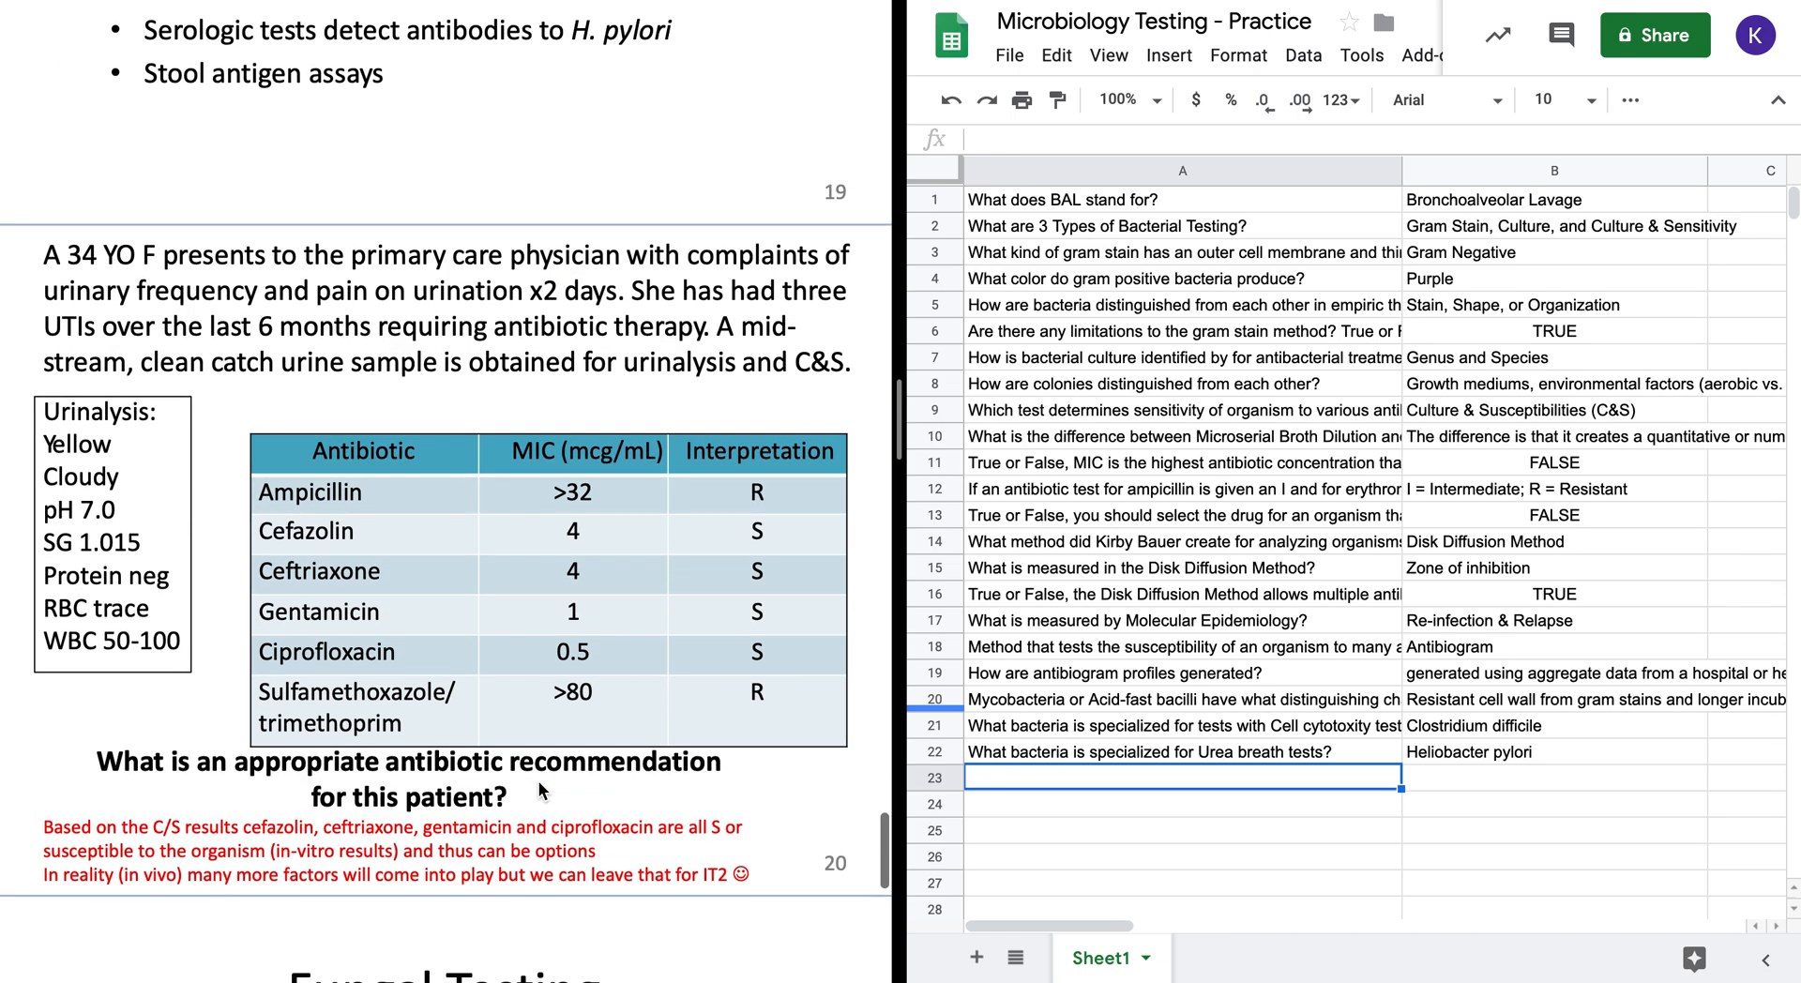
pyautogui.scroll(-1, 538, 781)
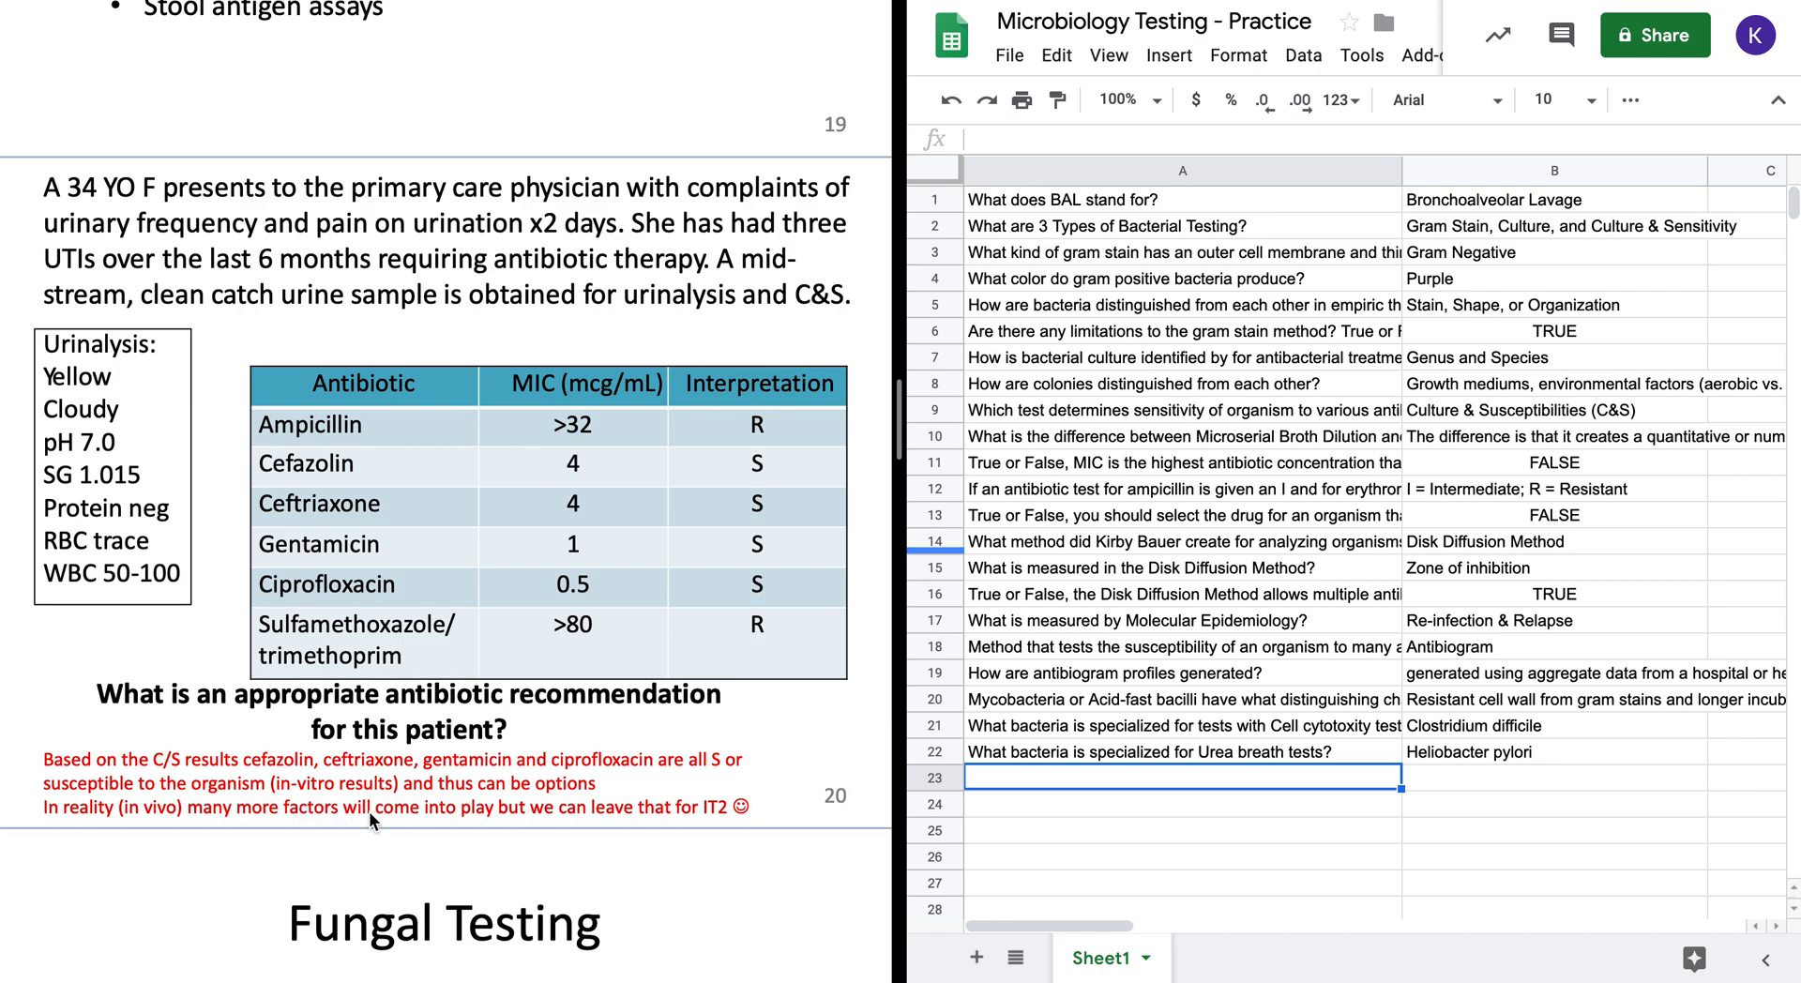
pyautogui.scroll(-10, 550, 785)
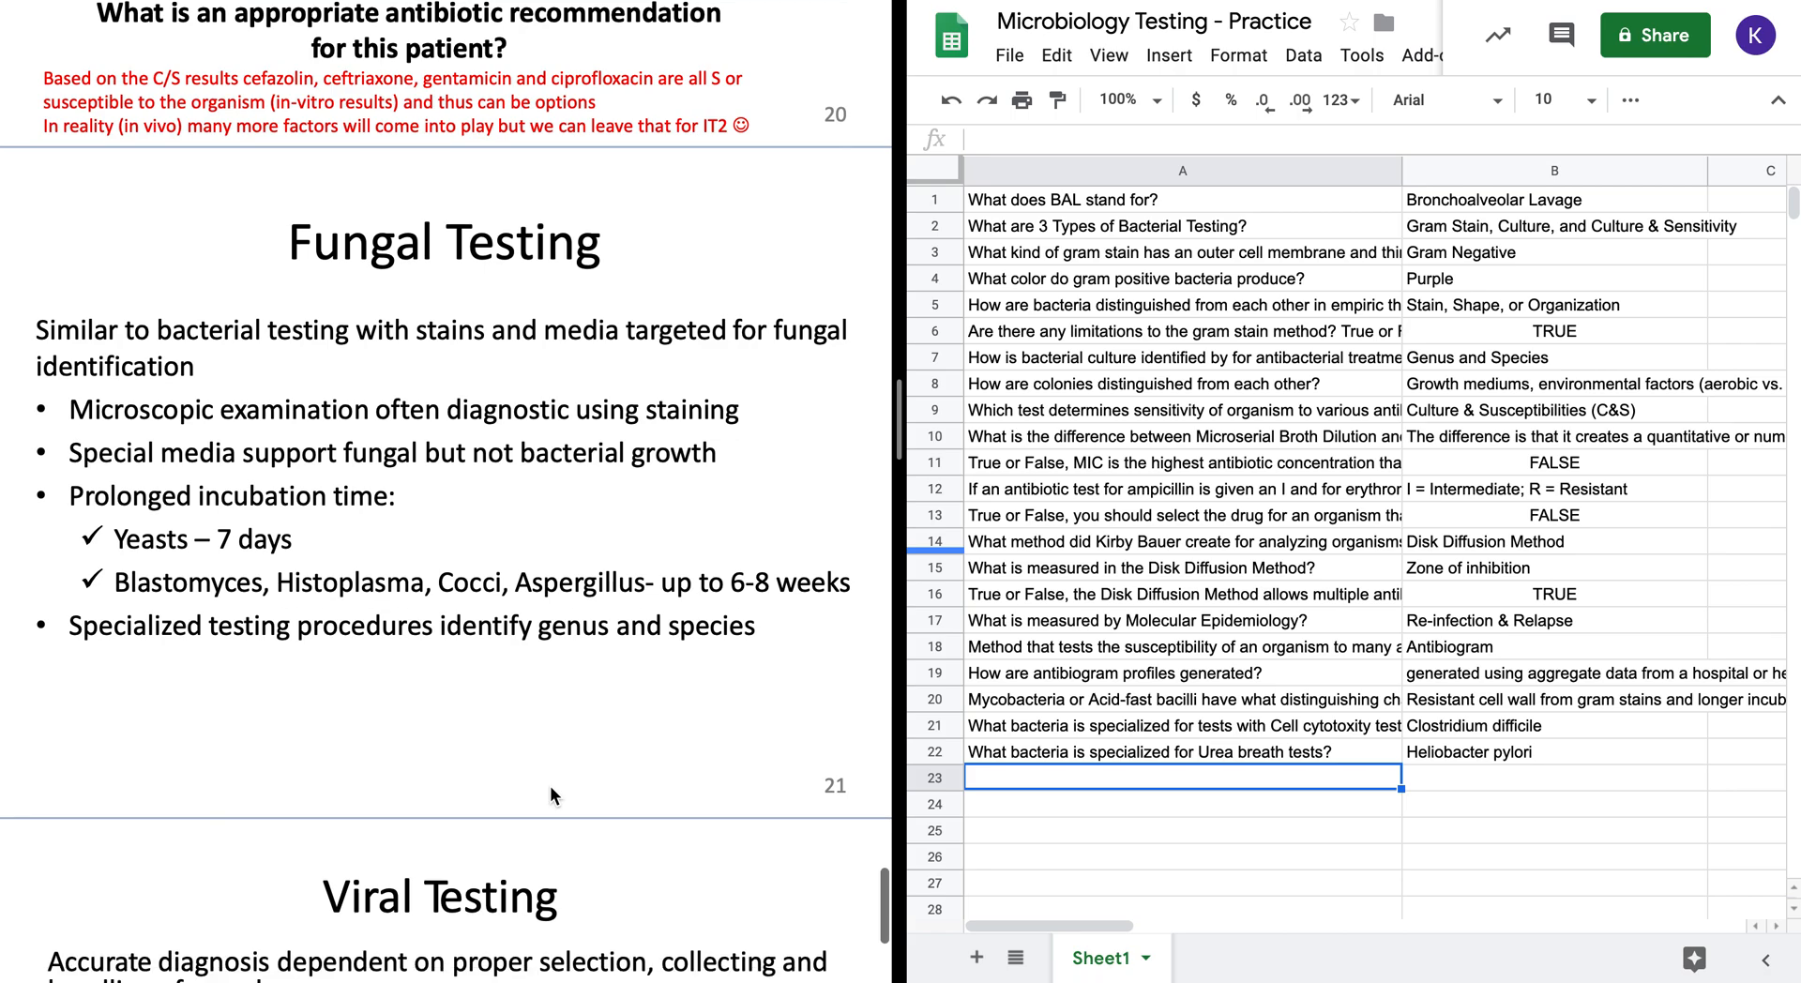
pyautogui.scroll(15, 550, 786)
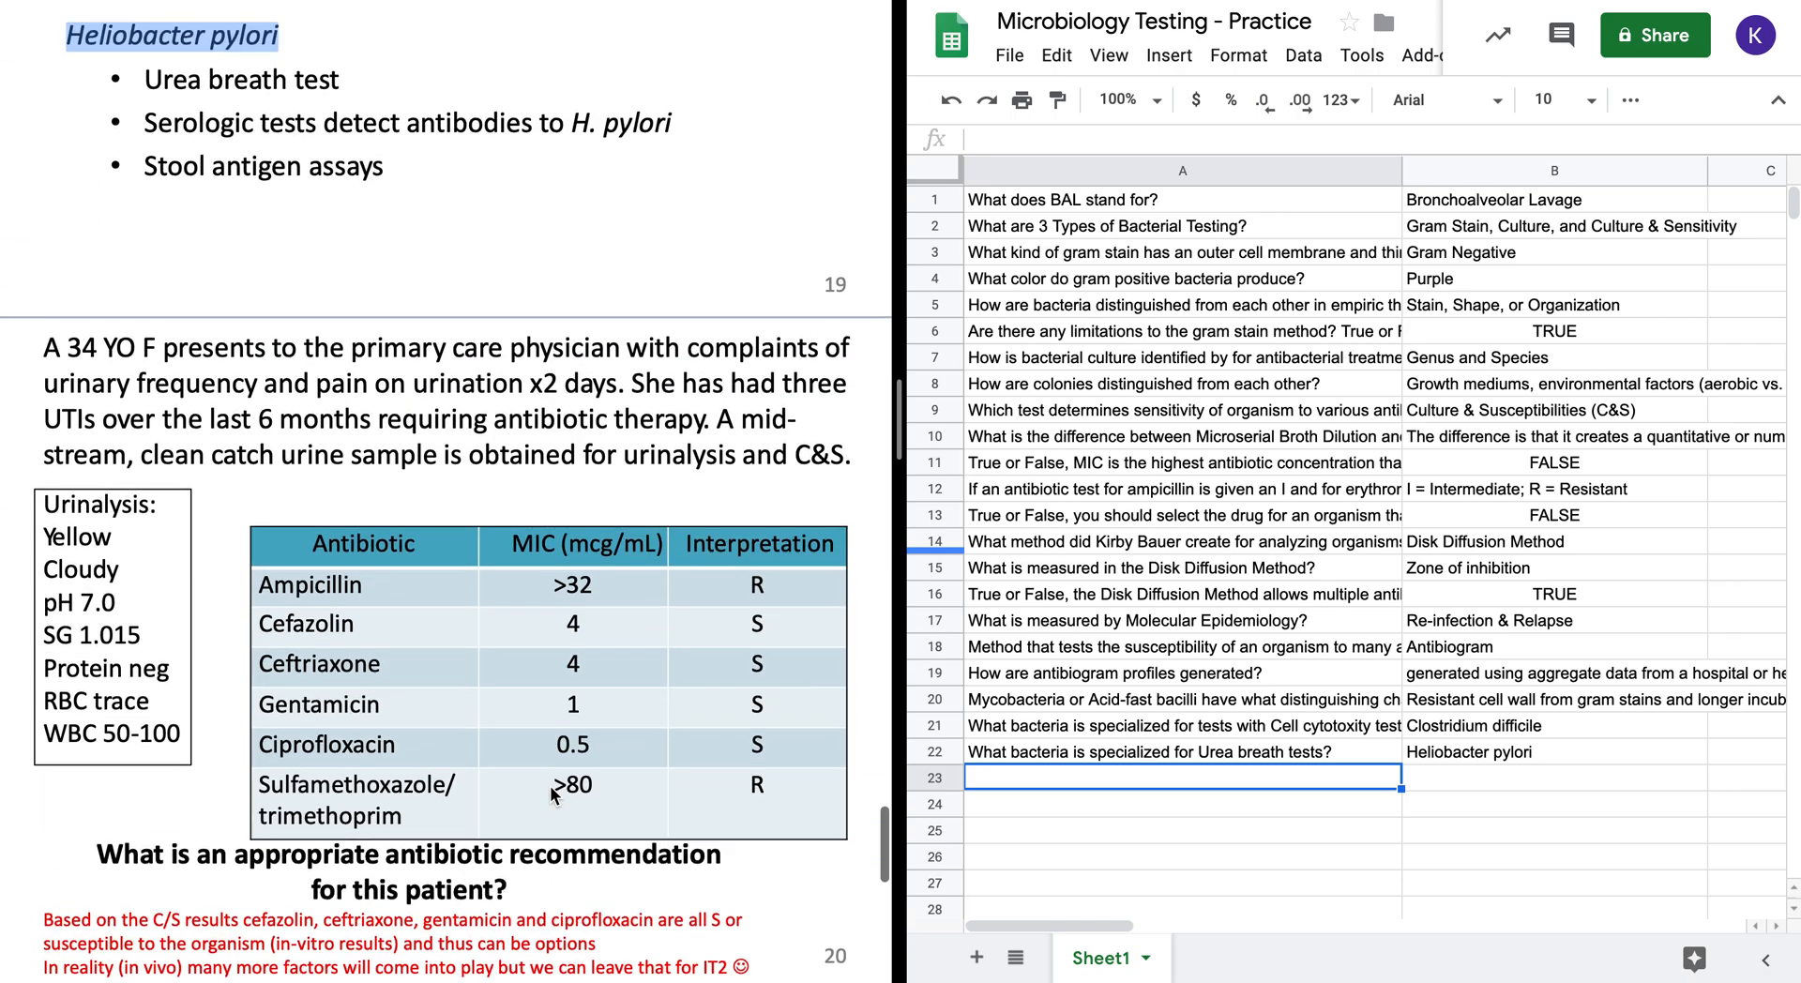
pyautogui.scroll(-10, 552, 794)
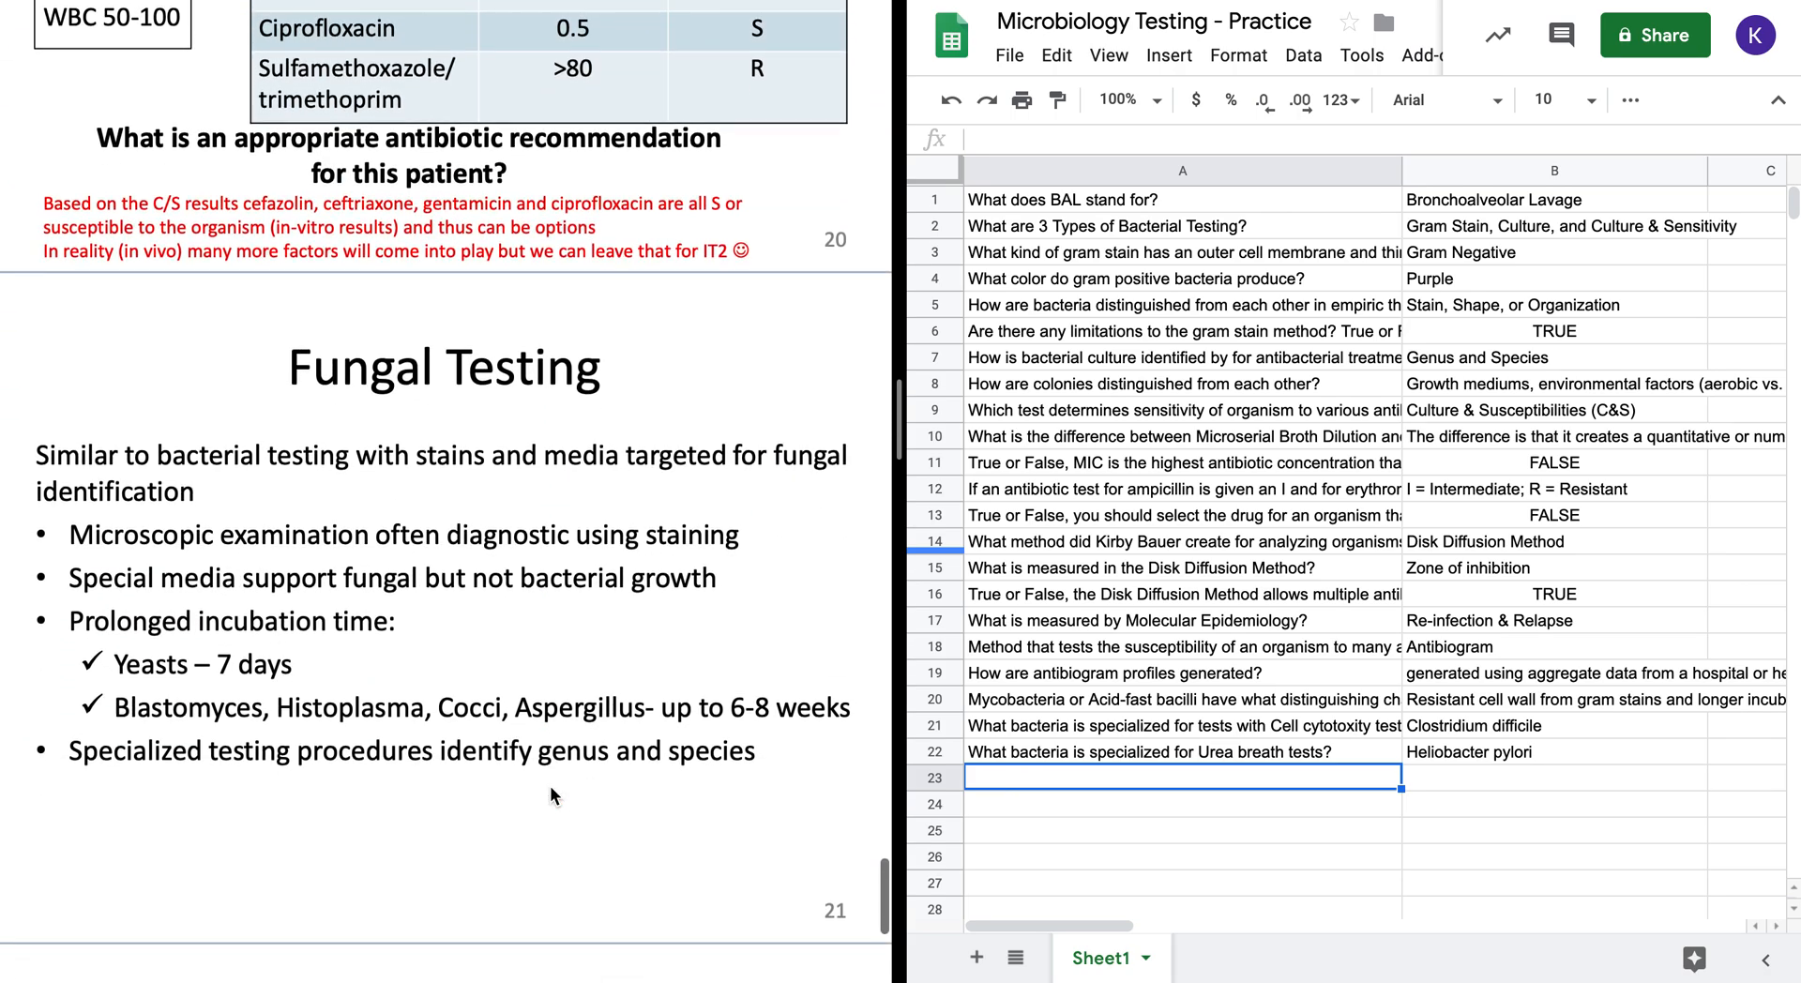
pyautogui.scroll(-5, 550, 794)
pyautogui.scroll(2, 550, 793)
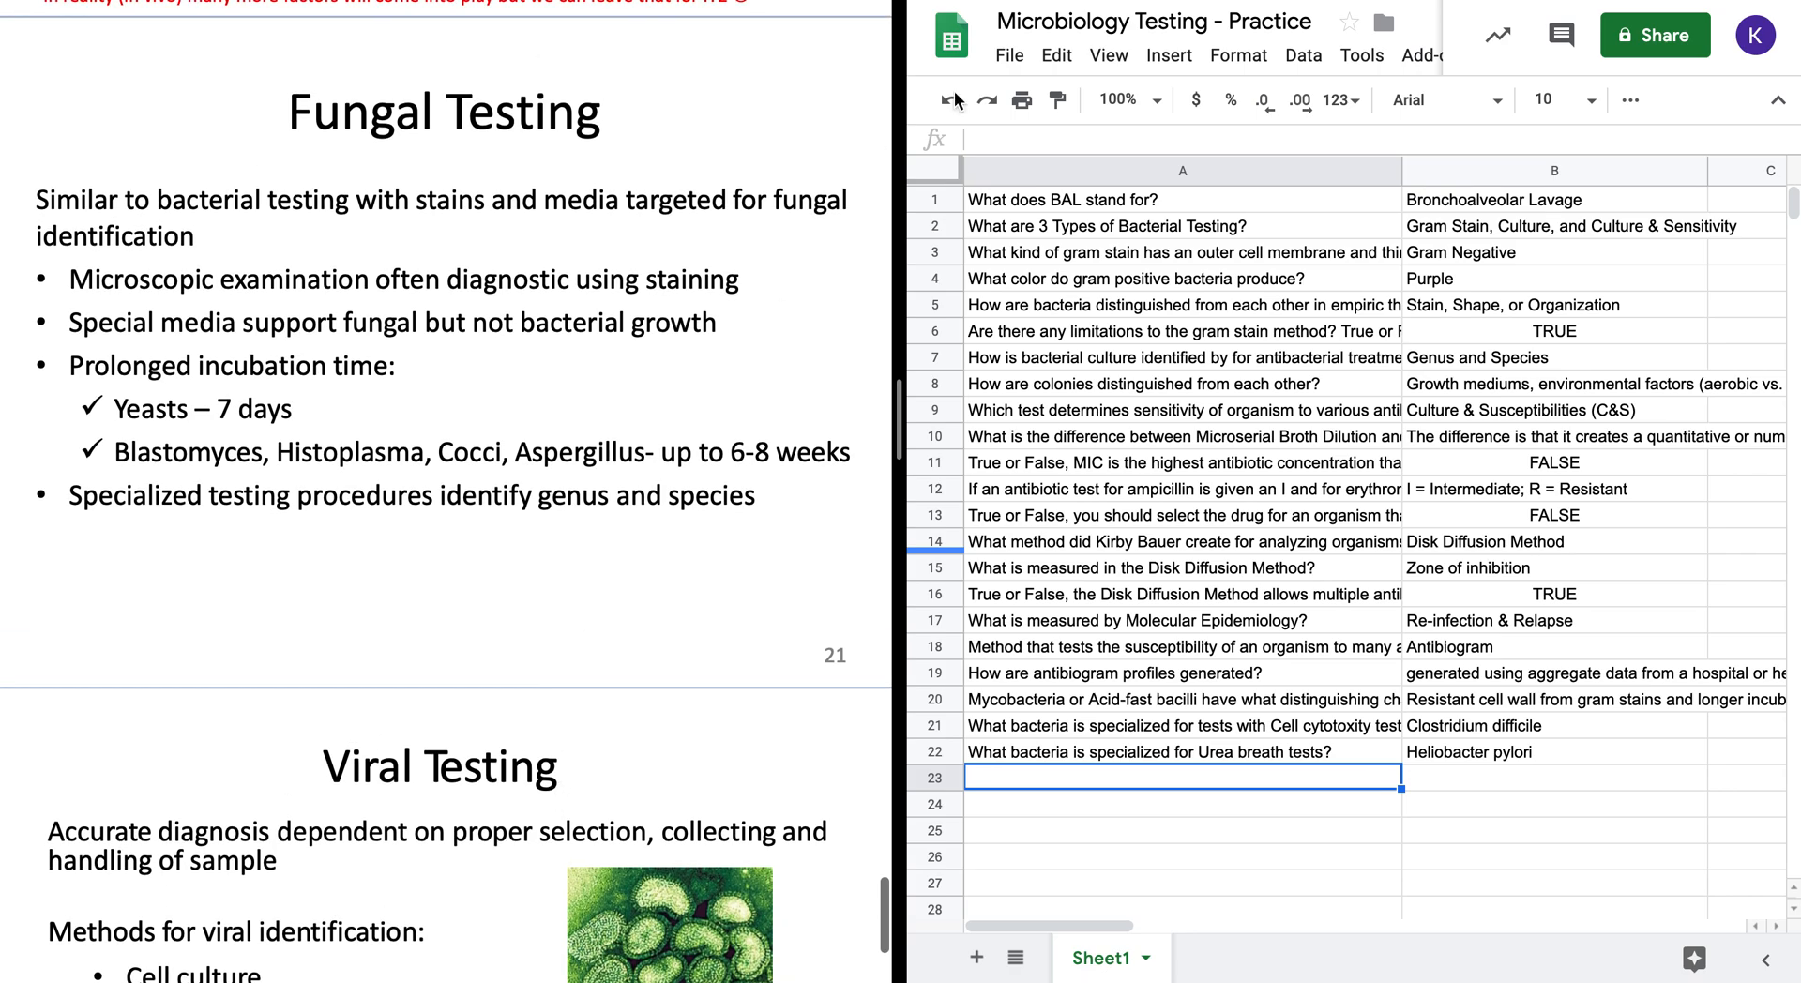
# - Switch to the Microbiology Testing - Objectives document and go back through the slides to Disk Diffusion Method (Kirby Bauer) for objective 4
pyautogui.click(1023, 1)
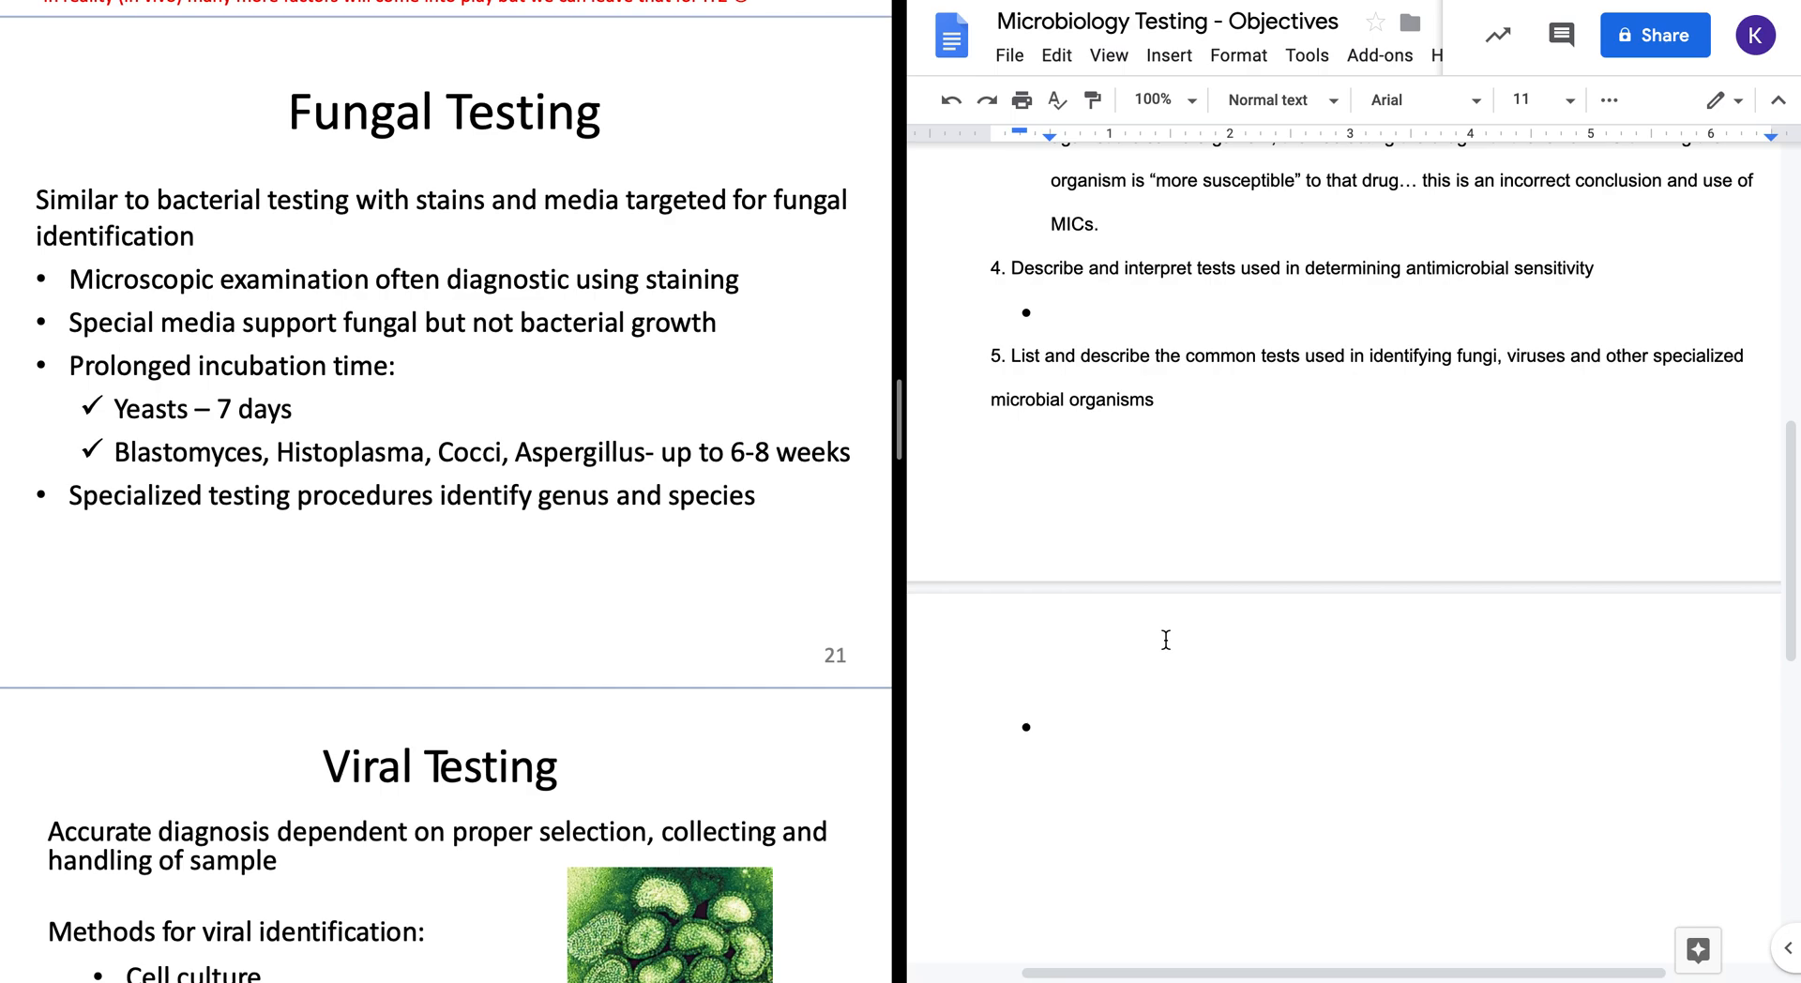
pyautogui.scroll(10, 713, 432)
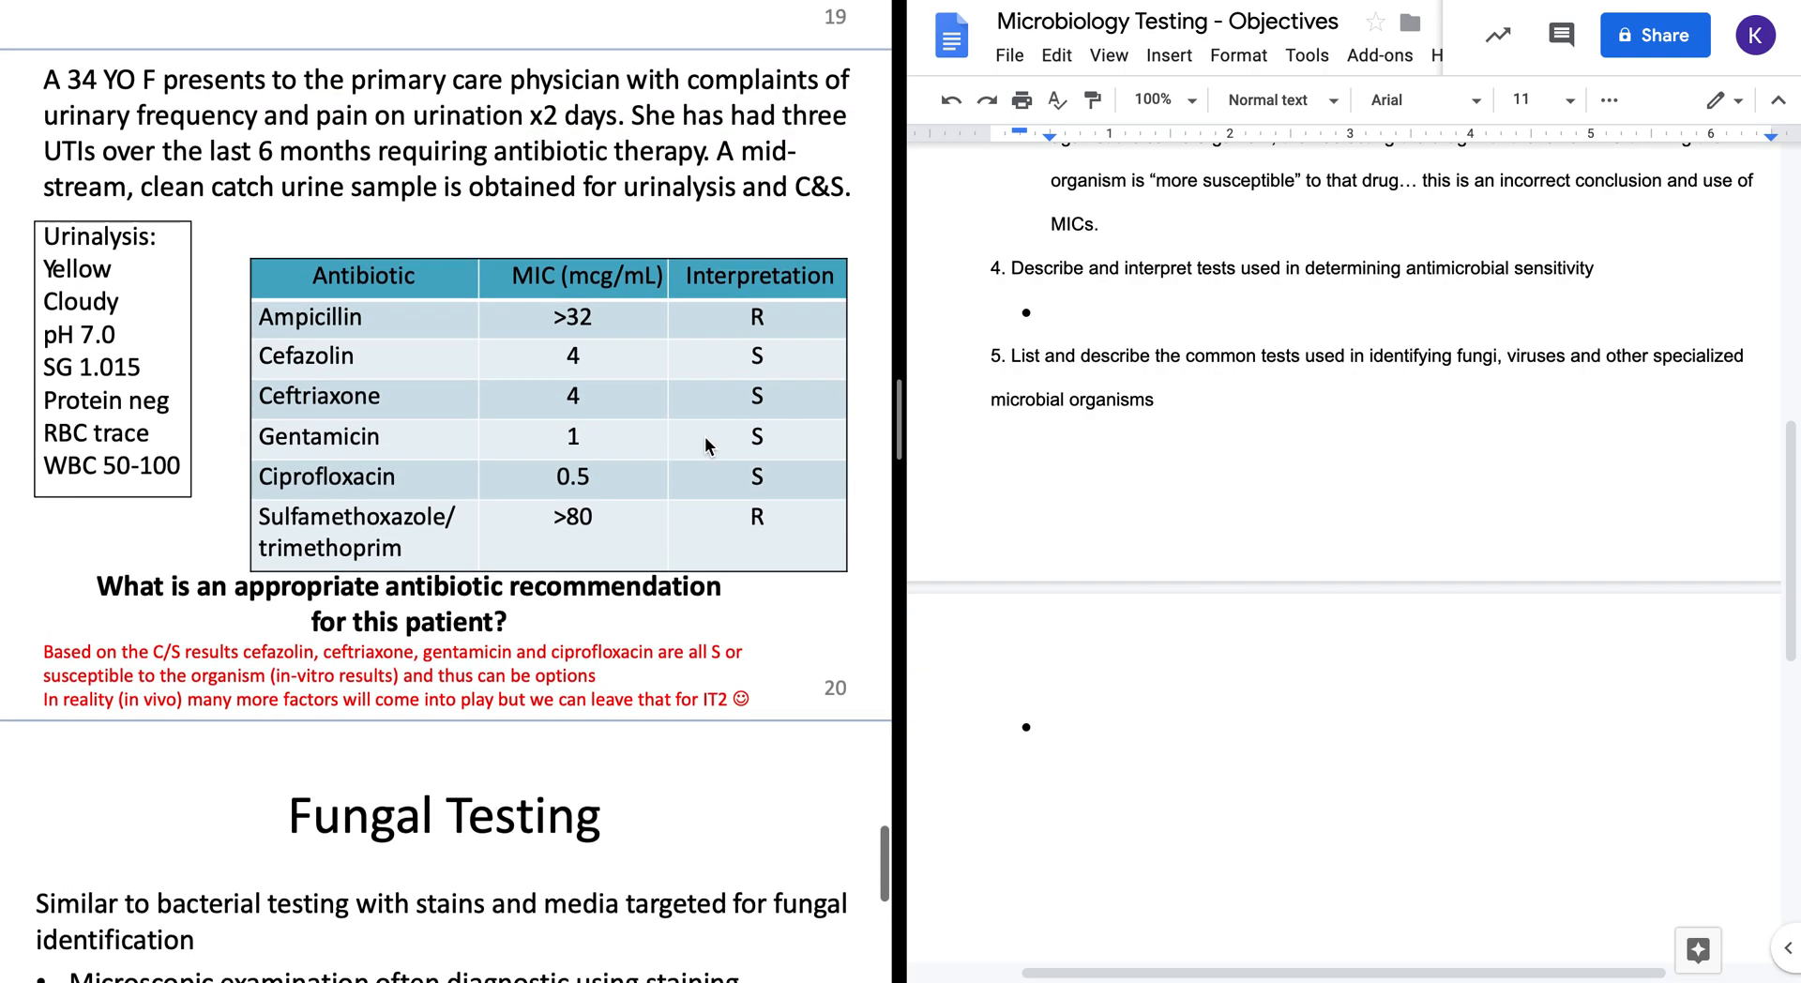
pyautogui.scroll(10, 492, 396)
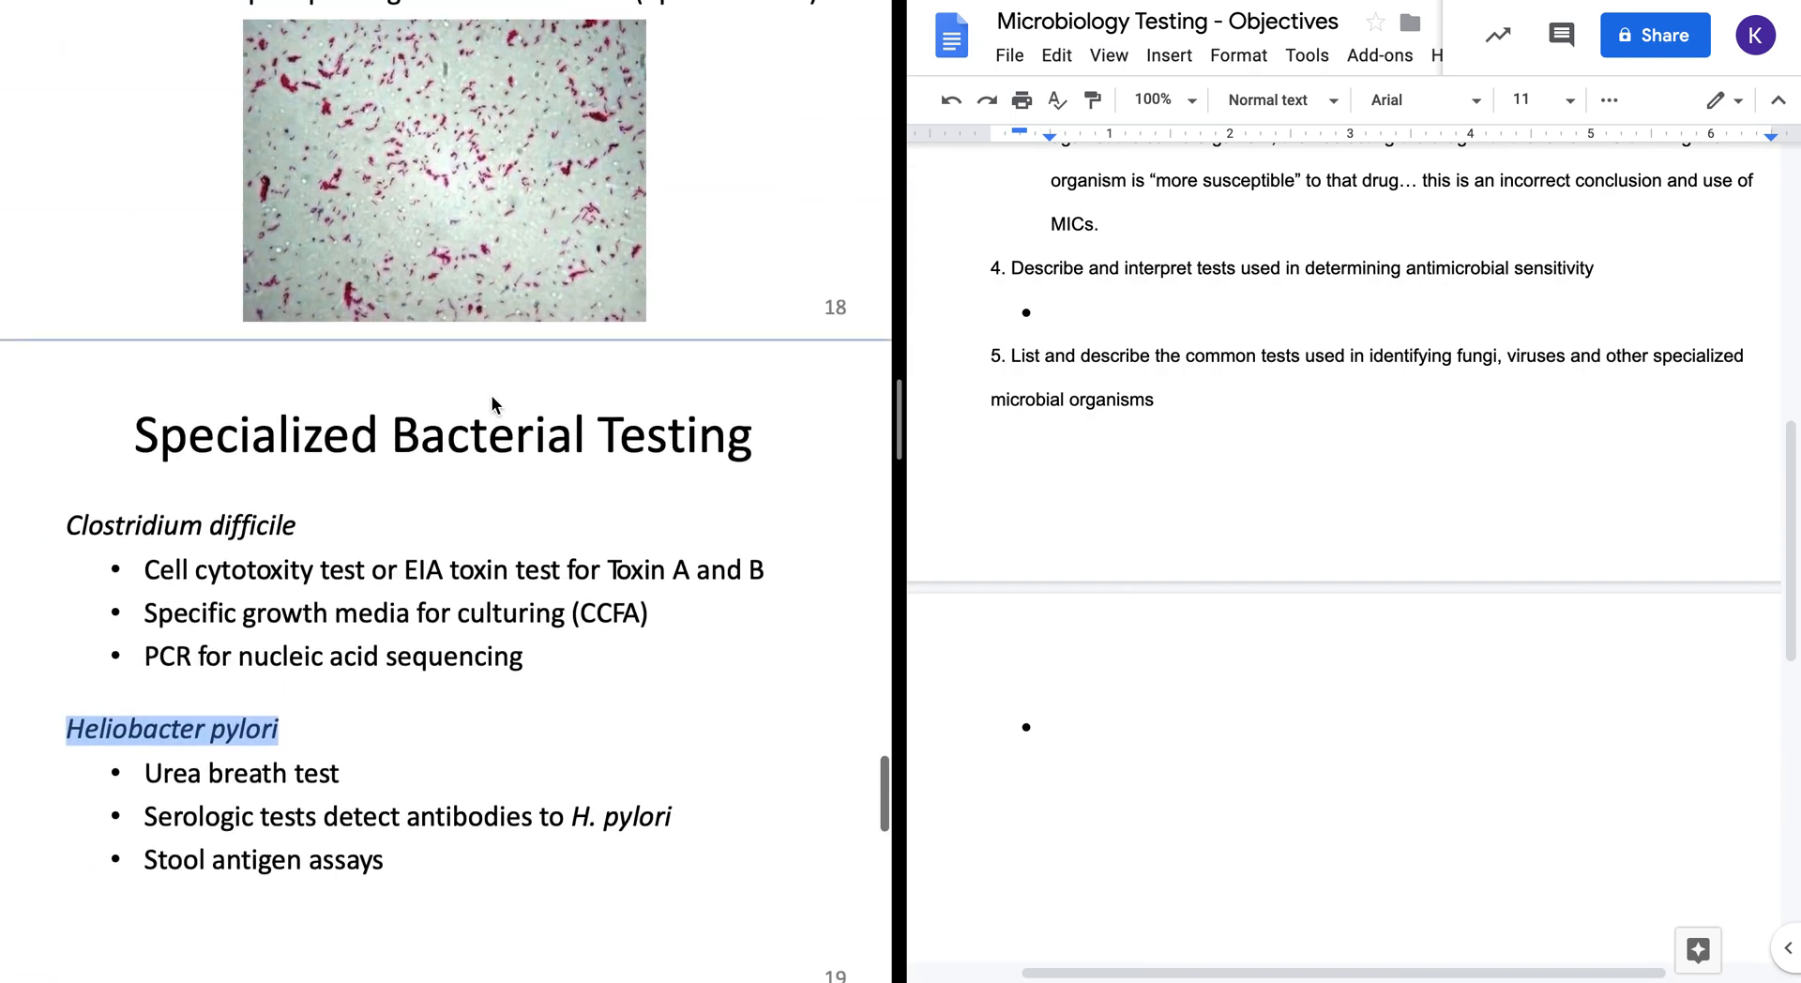
pyautogui.scroll(15, 491, 404)
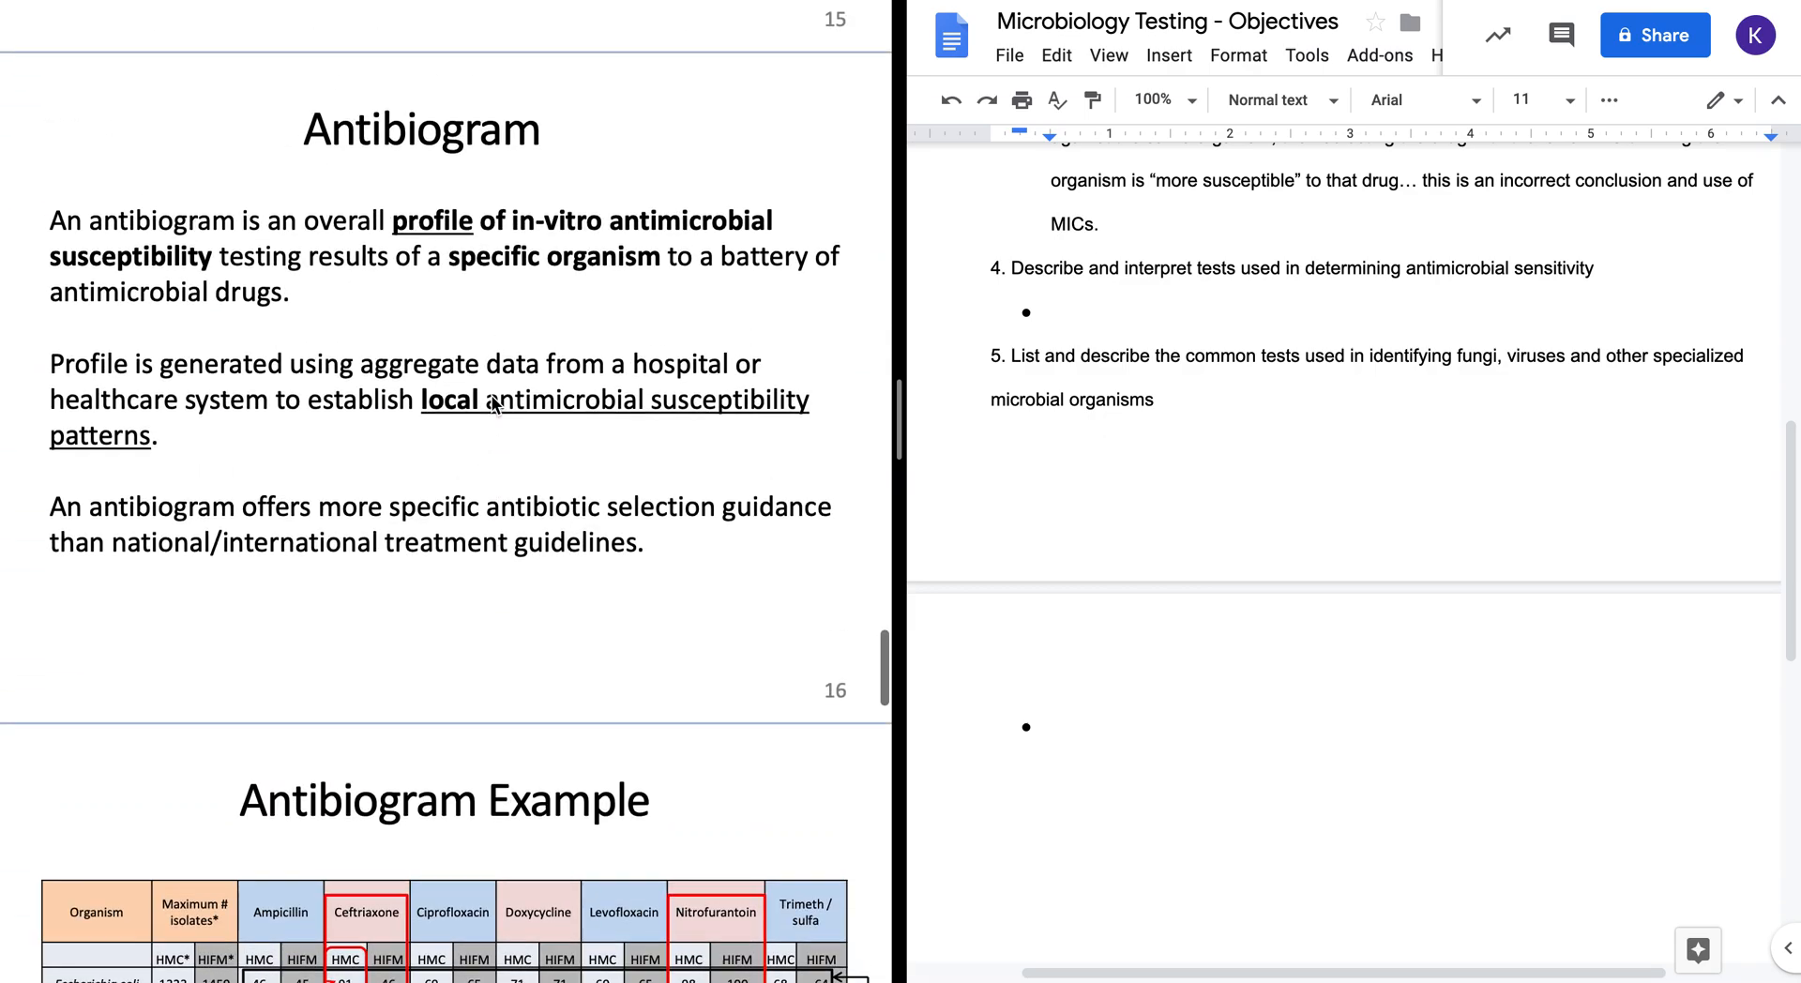
pyautogui.scroll(15, 492, 397)
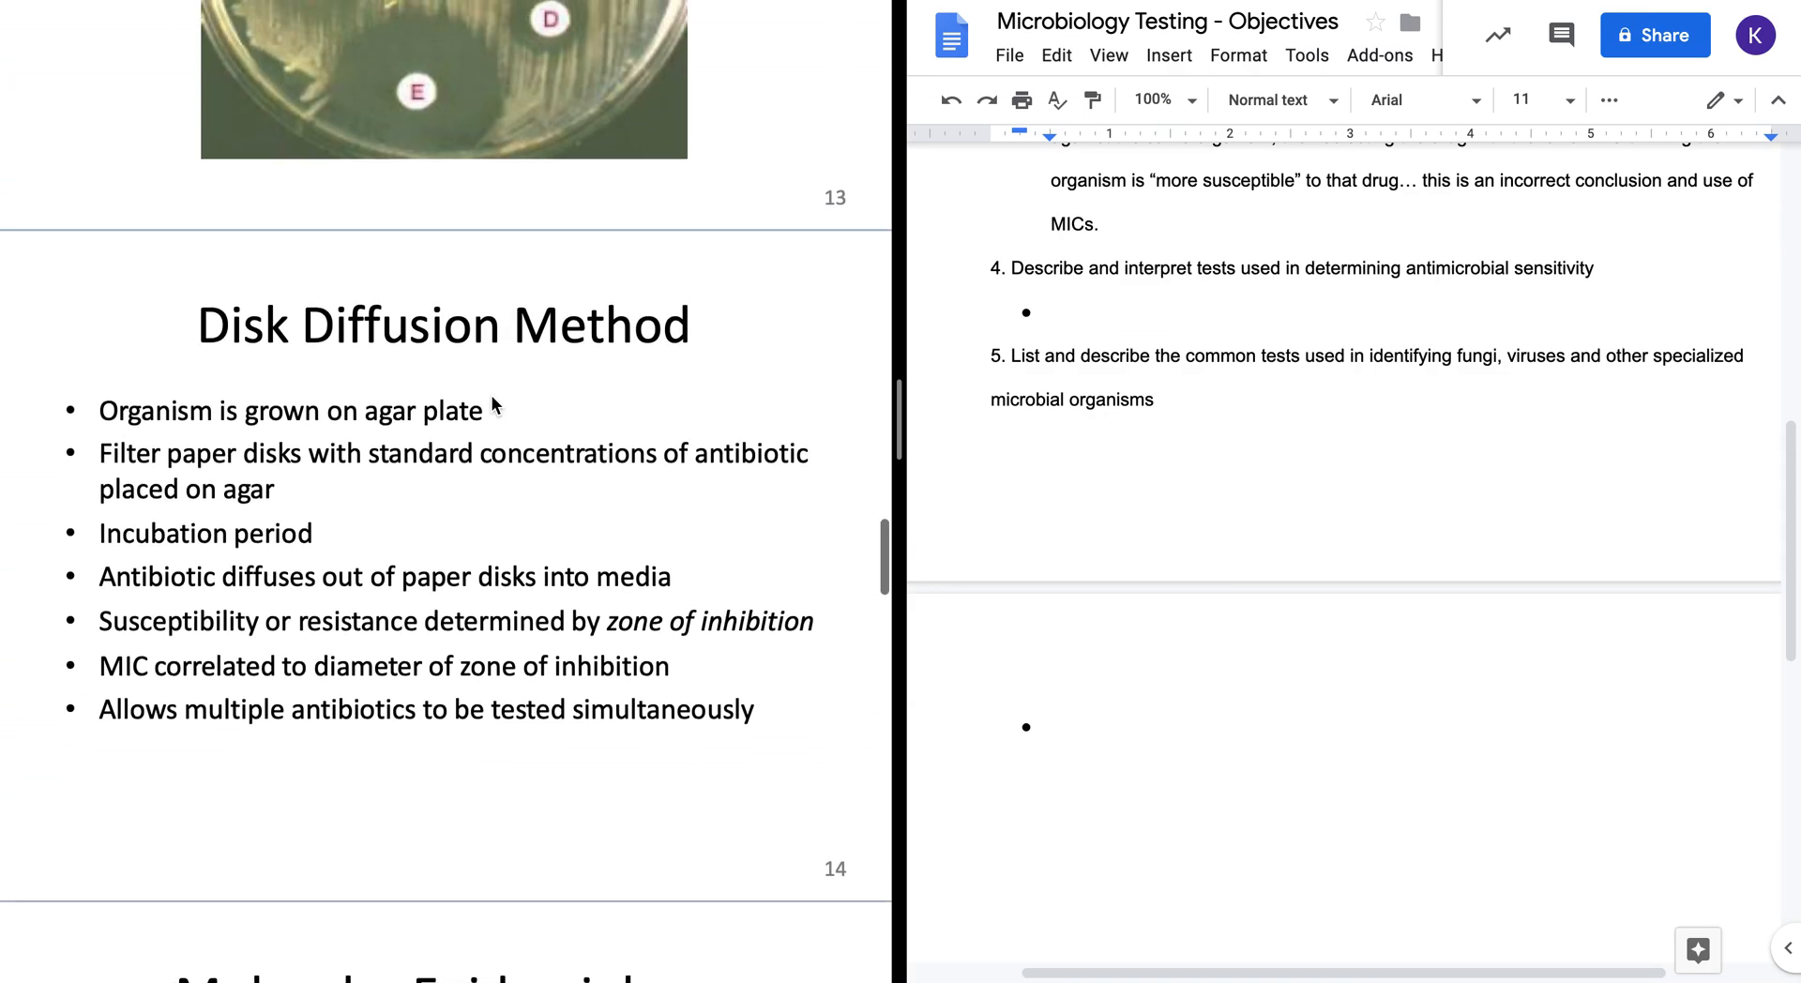
pyautogui.scroll(10, 492, 404)
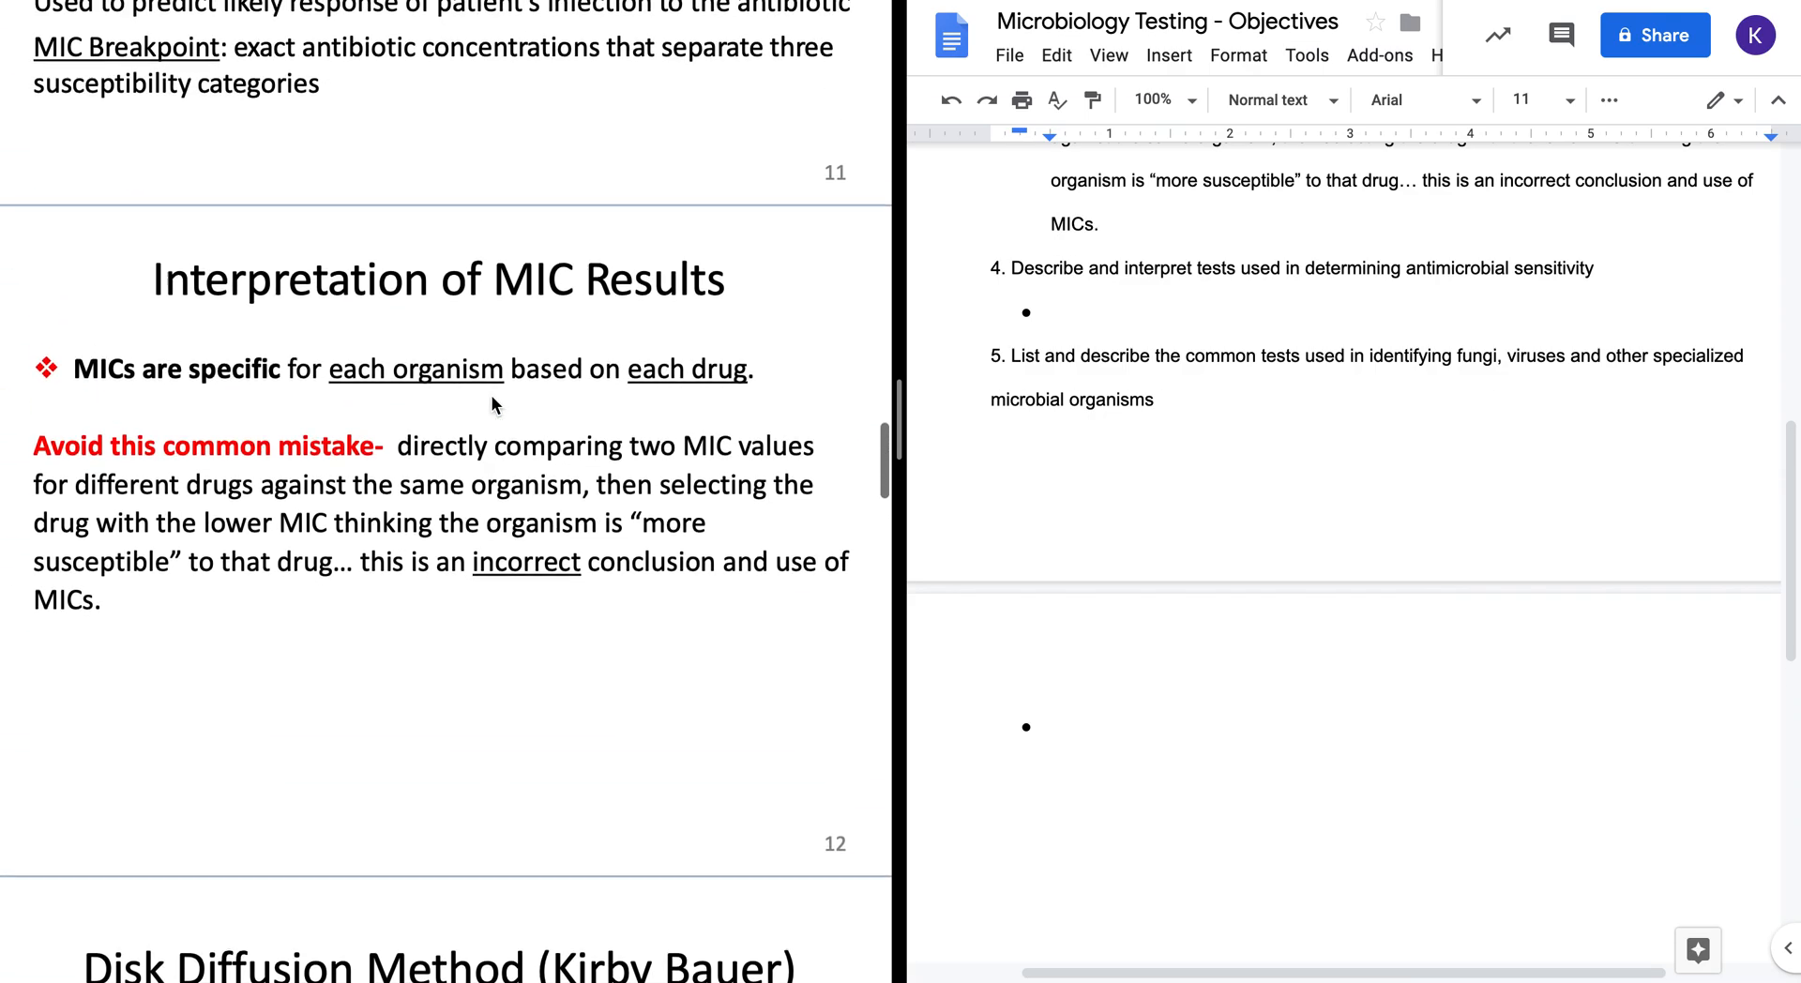
pyautogui.scroll(-2, 494, 404)
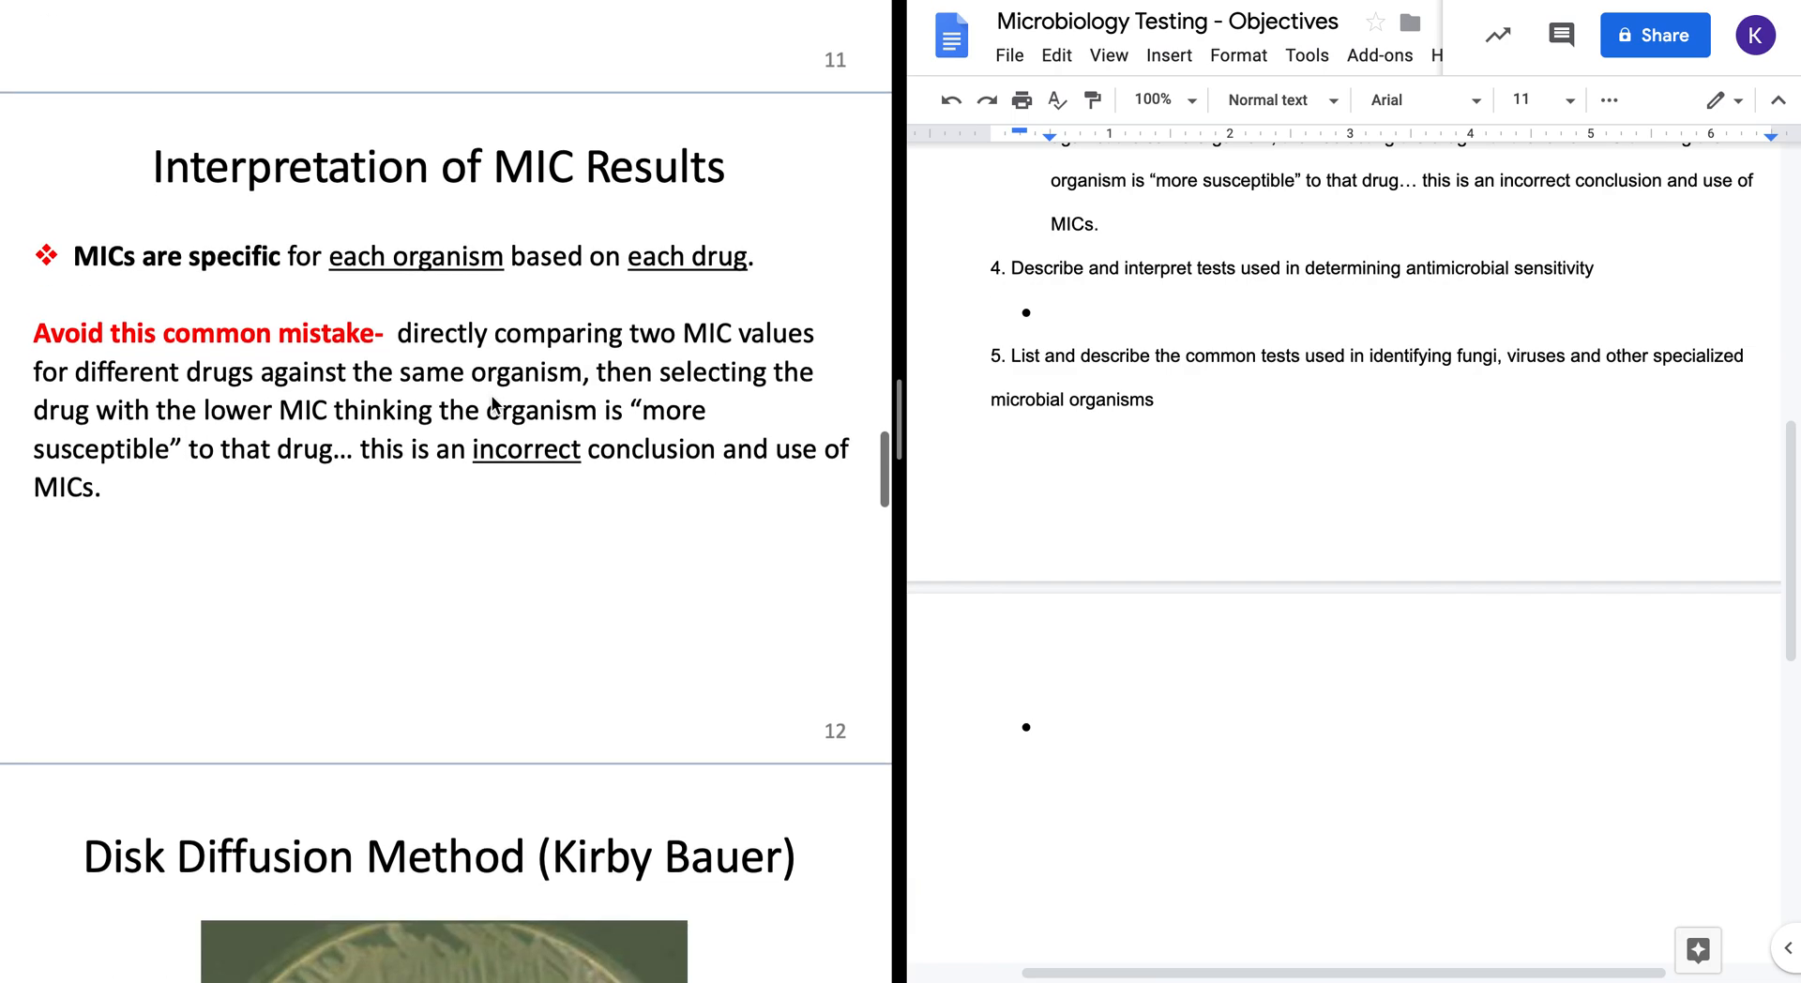
pyautogui.scroll(-5, 494, 403)
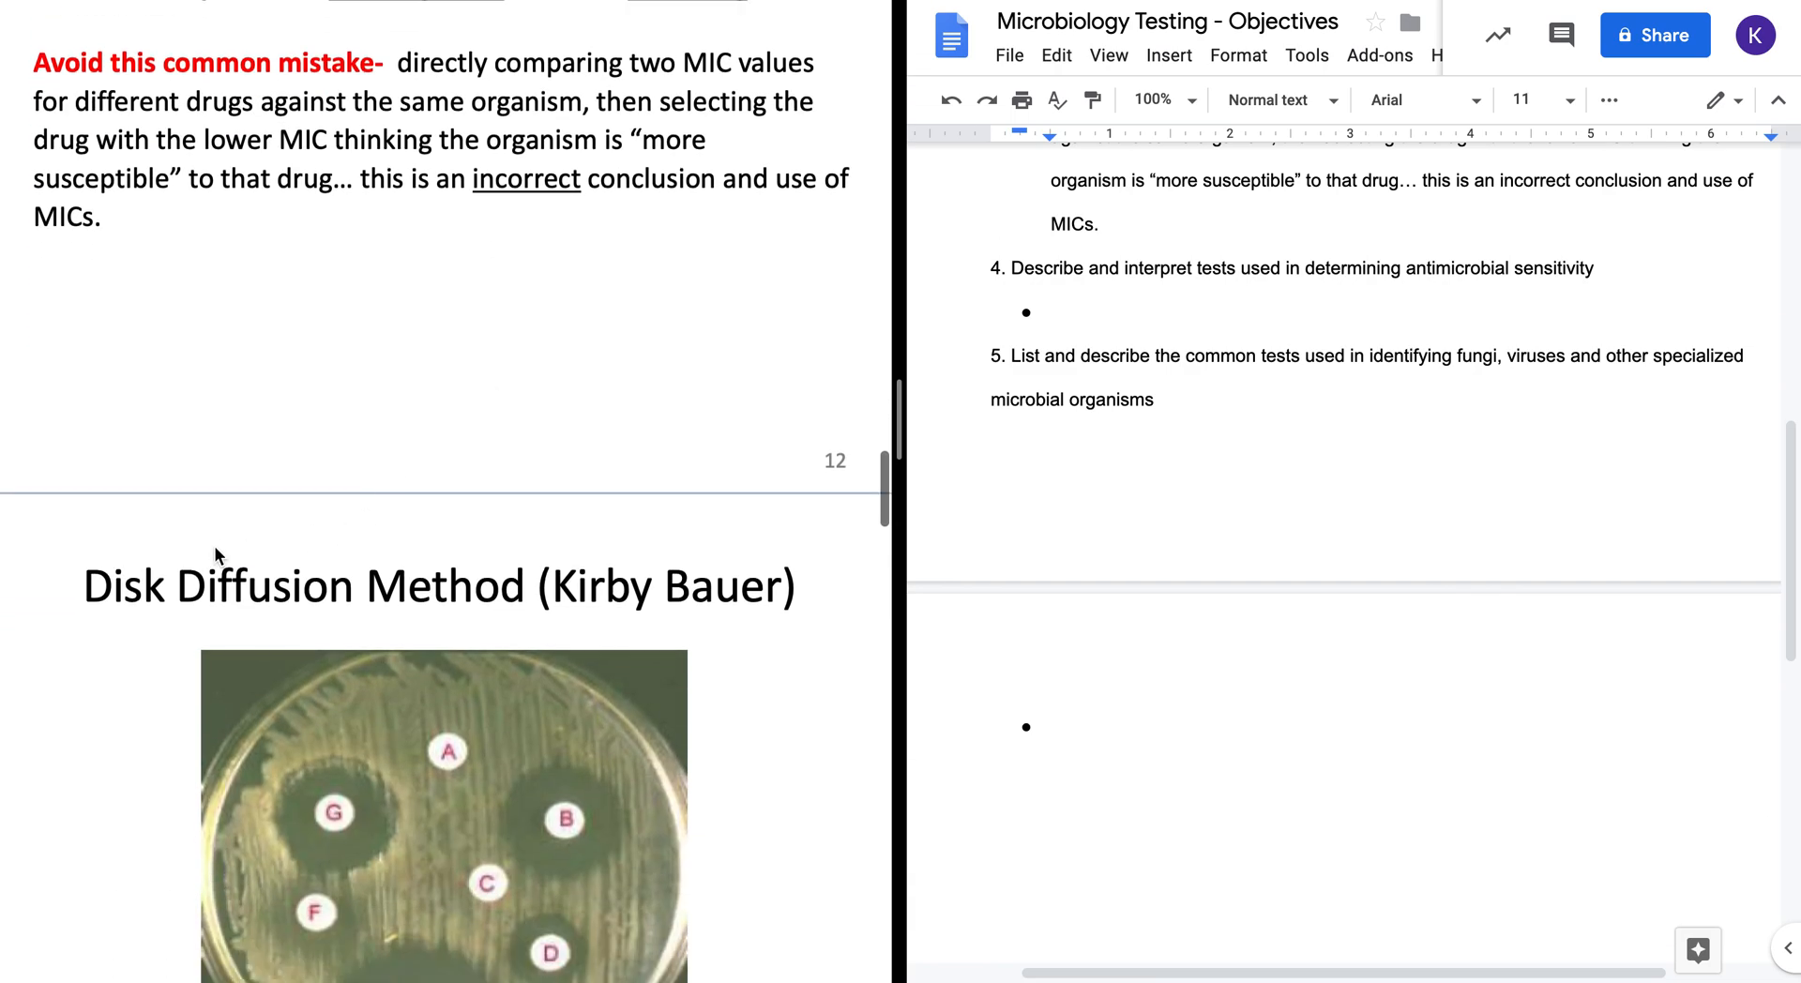
# - Copy the slide title "Disk Diffusion Method (Kirby Bauer)" into the bullet under objective 4, and add an empty bullet below it
pyautogui.moveTo(92, 589); pyautogui.dragTo(943, 645)
pyautogui.hotkey('ctrl', 'c')
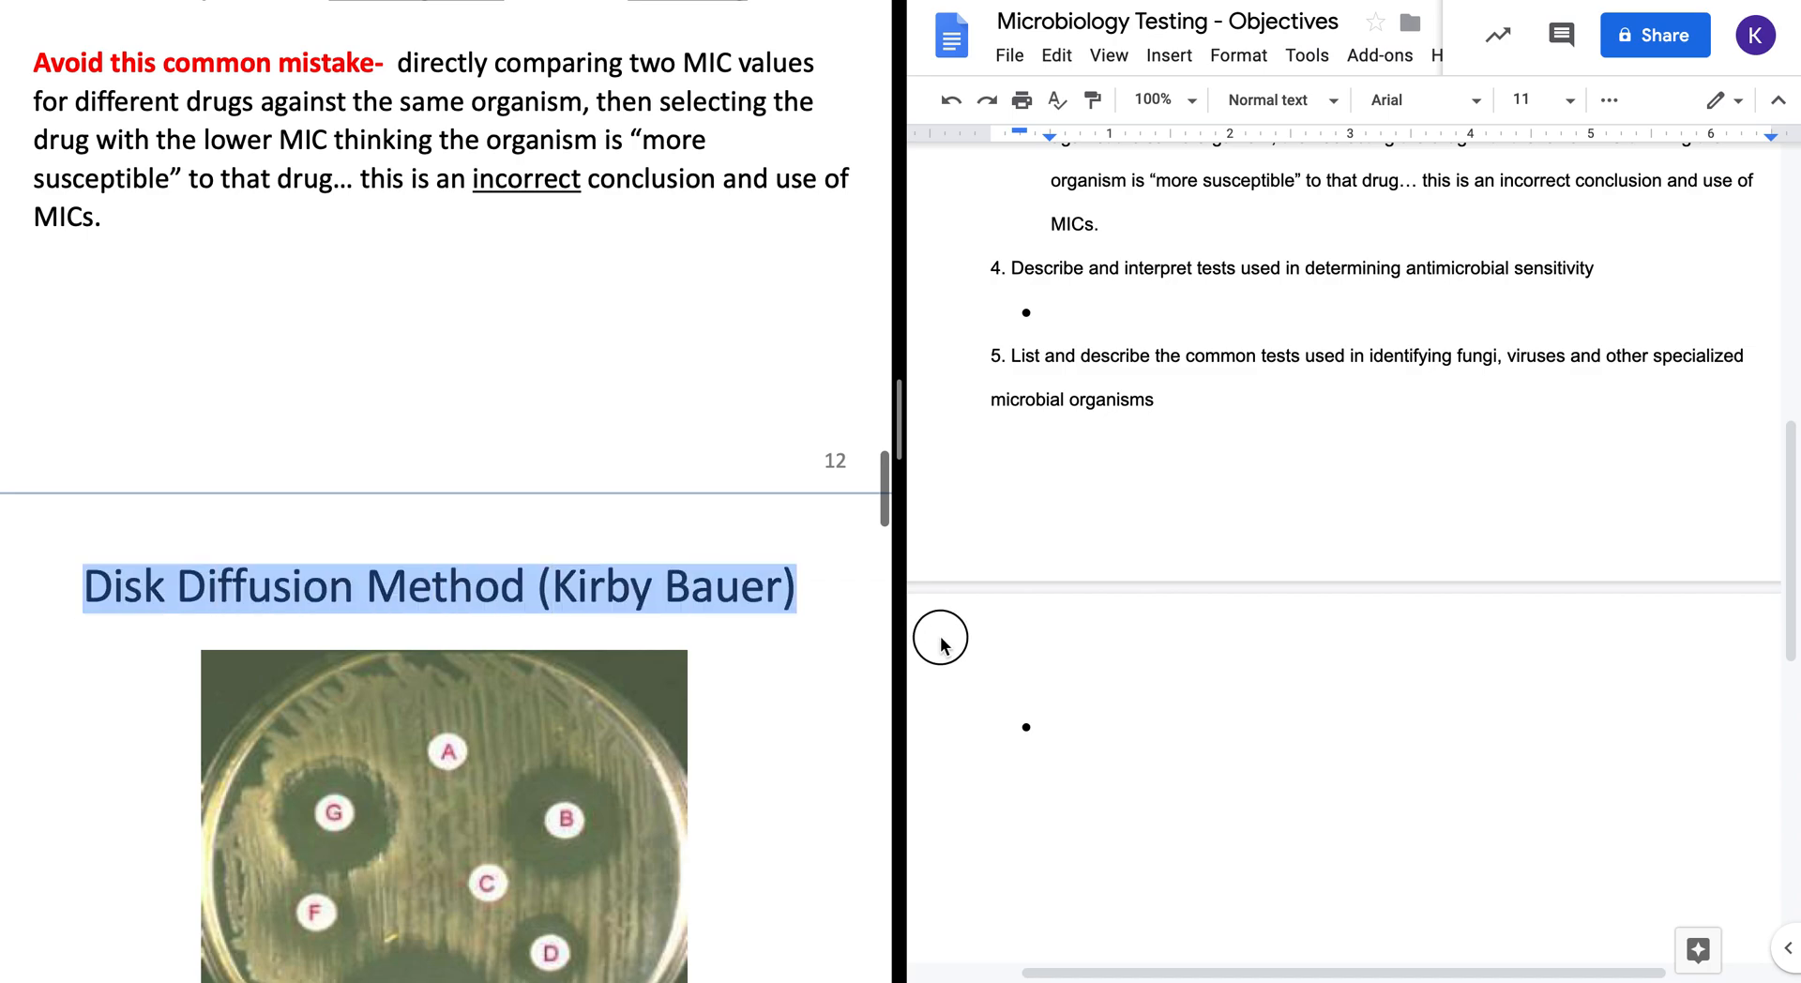
pyautogui.click(1140, 311)
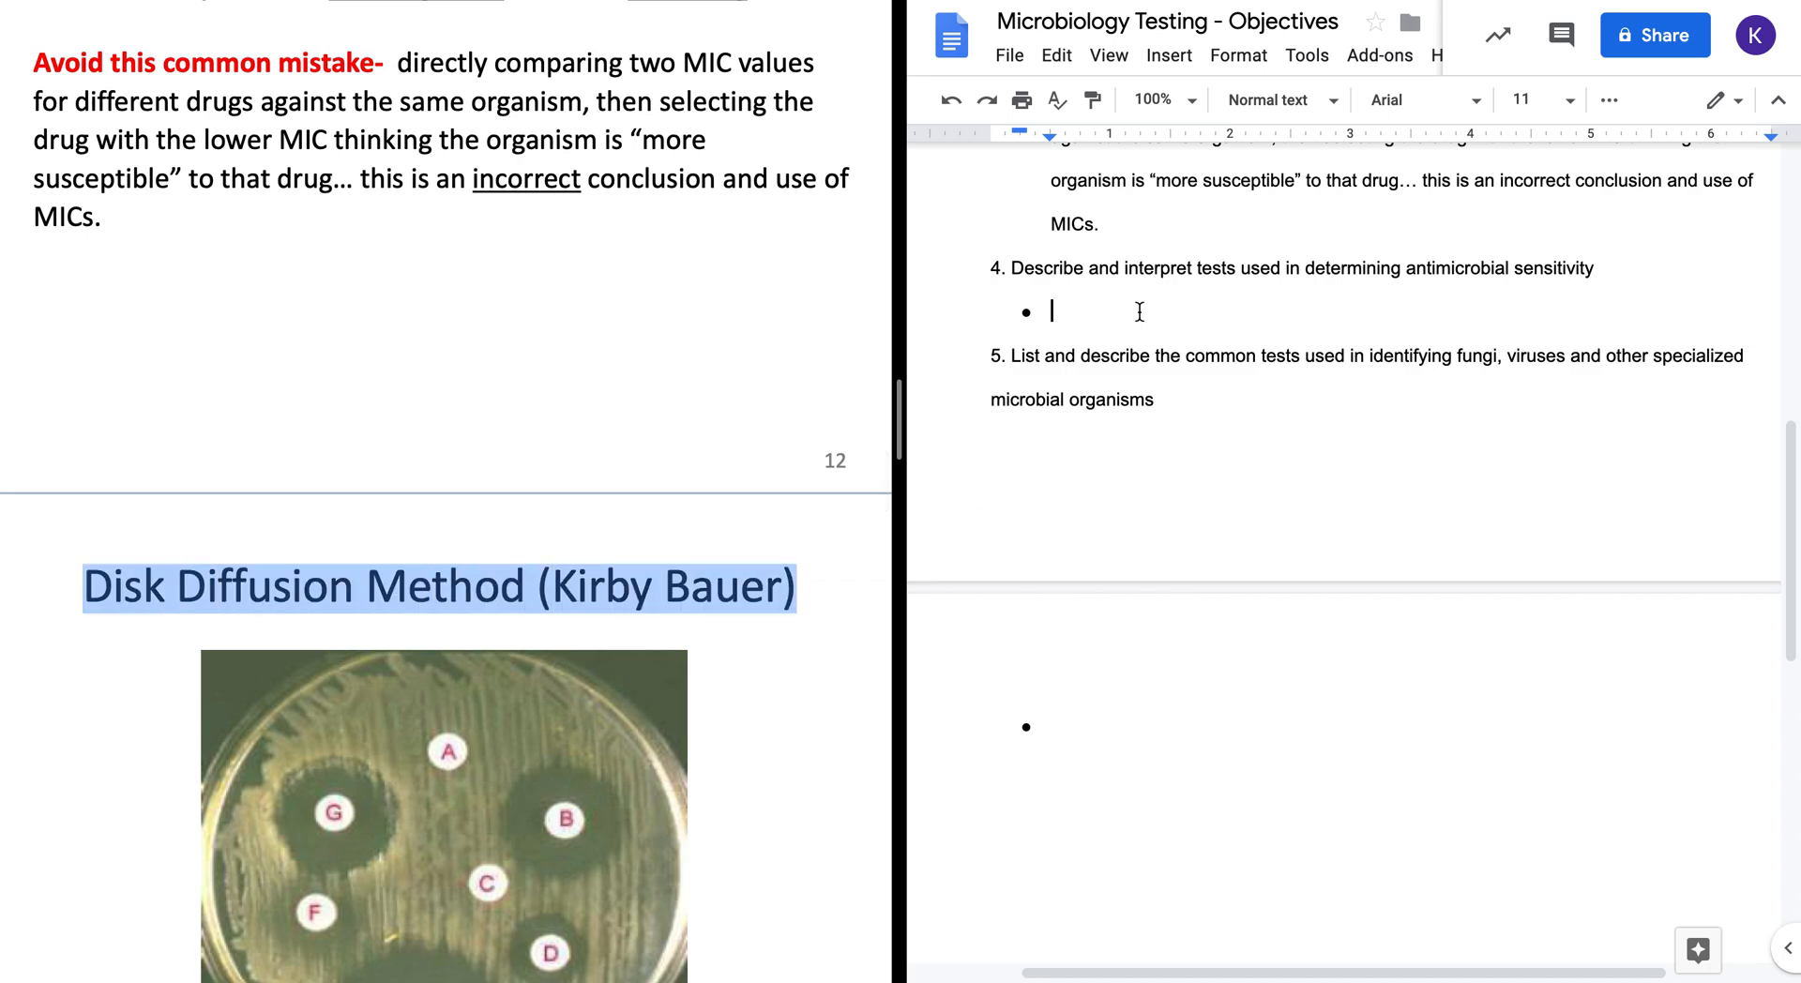
pyautogui.hotkey('ctrl', 'v')
pyautogui.press('Return')
pyautogui.press('Return')
pyautogui.press('BackSpace')
pyautogui.press('BackSpace')
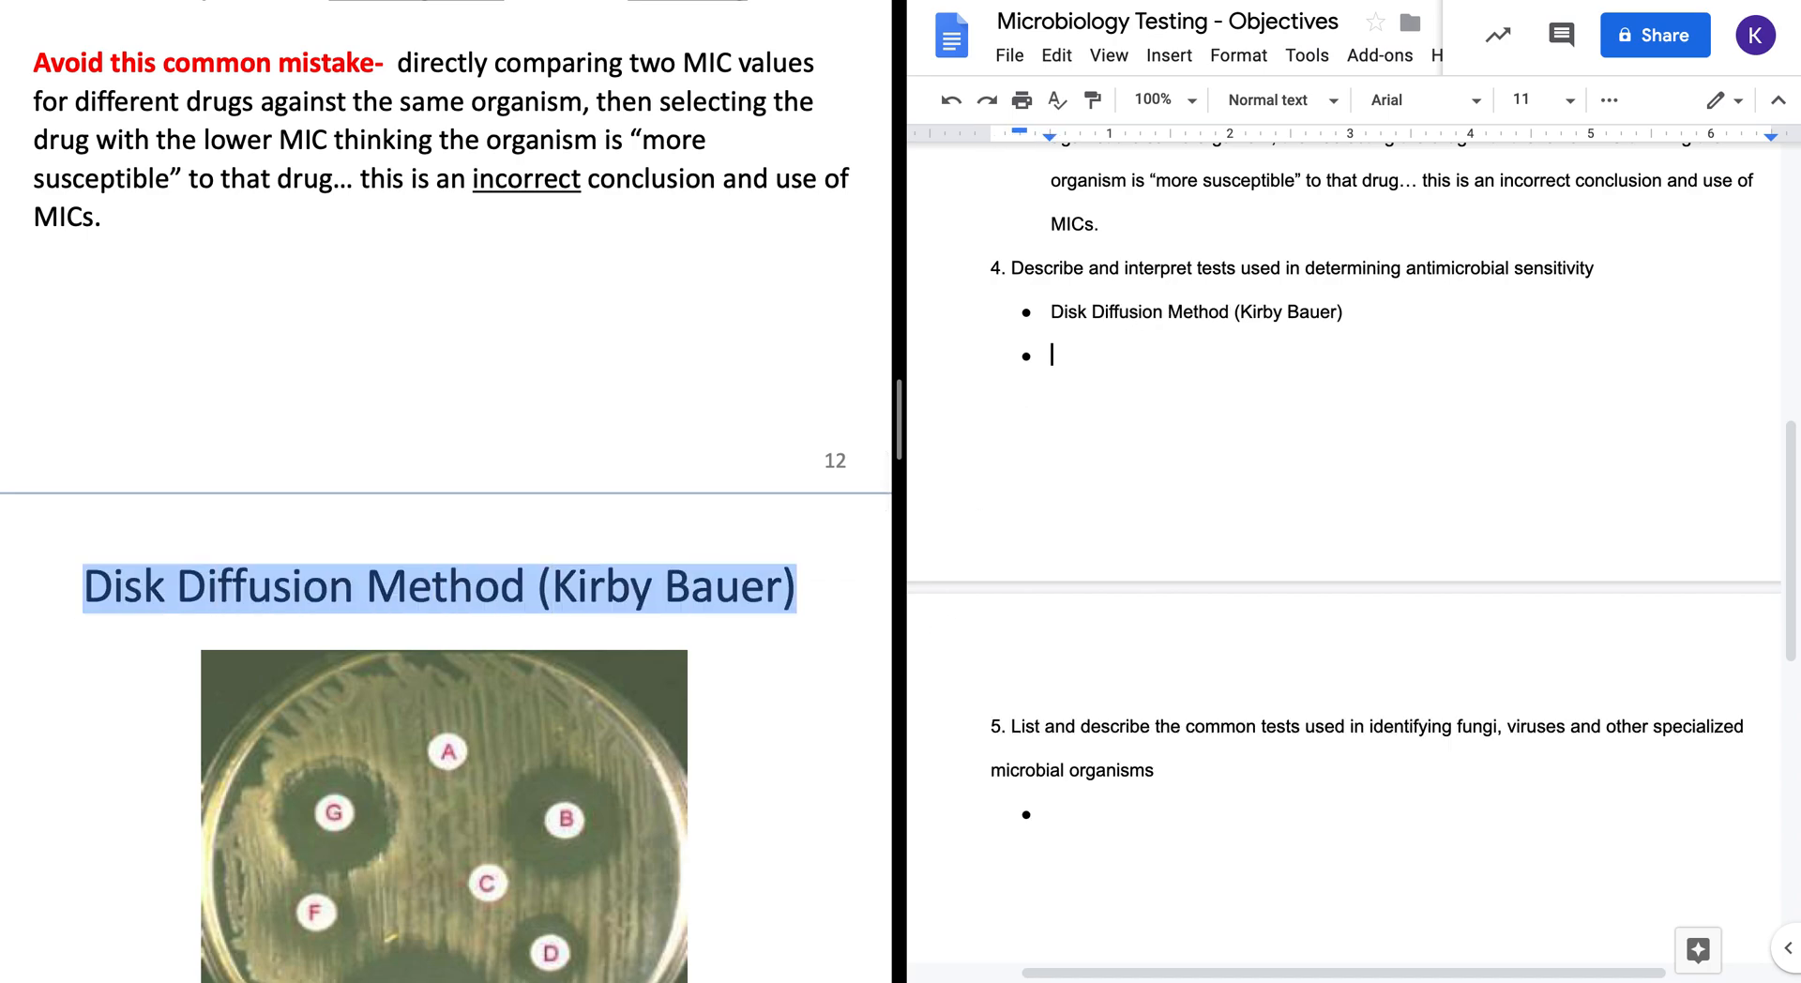
# - Add the sub-bullet "Susceptibility or resistance determined by zone of inhibition" under Disk Diffusion Method (Kirby Bauer), copied from slide 14
pyautogui.press('Tab')
pyautogui.scroll(-7, 353, 470)
pyautogui.scroll(-3, 353, 470)
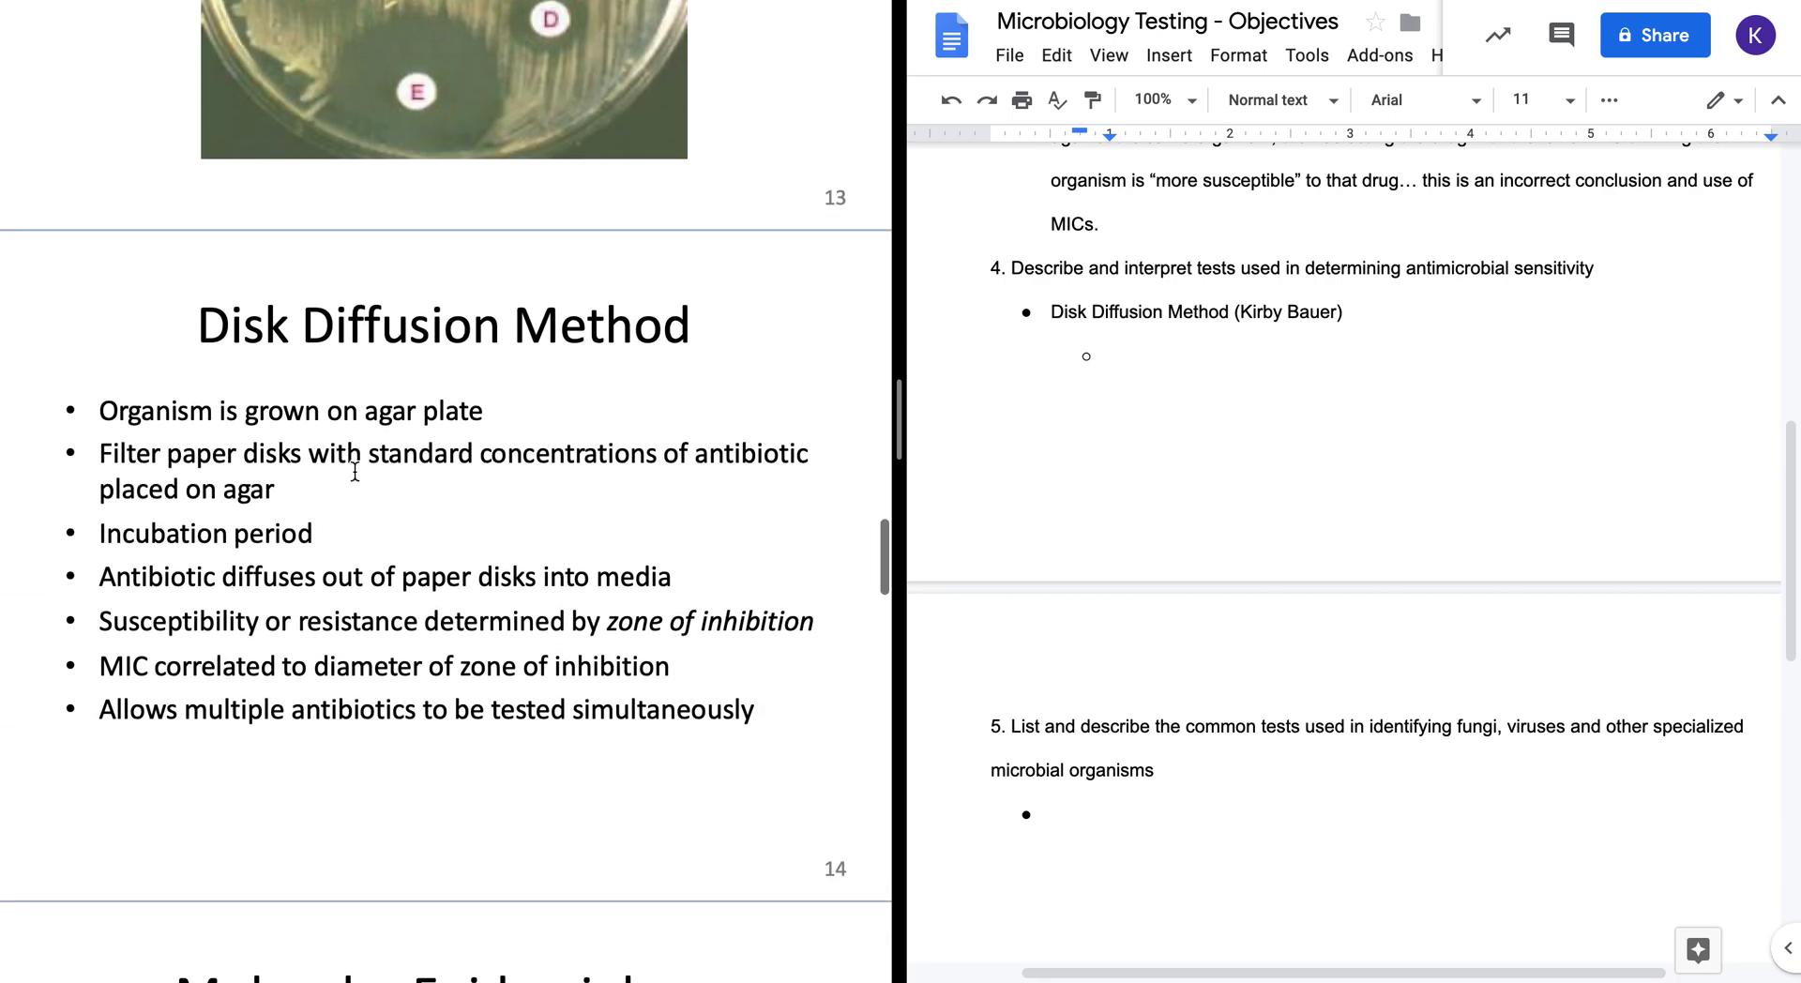
pyautogui.moveTo(75, 410); pyautogui.dragTo(797, 719)
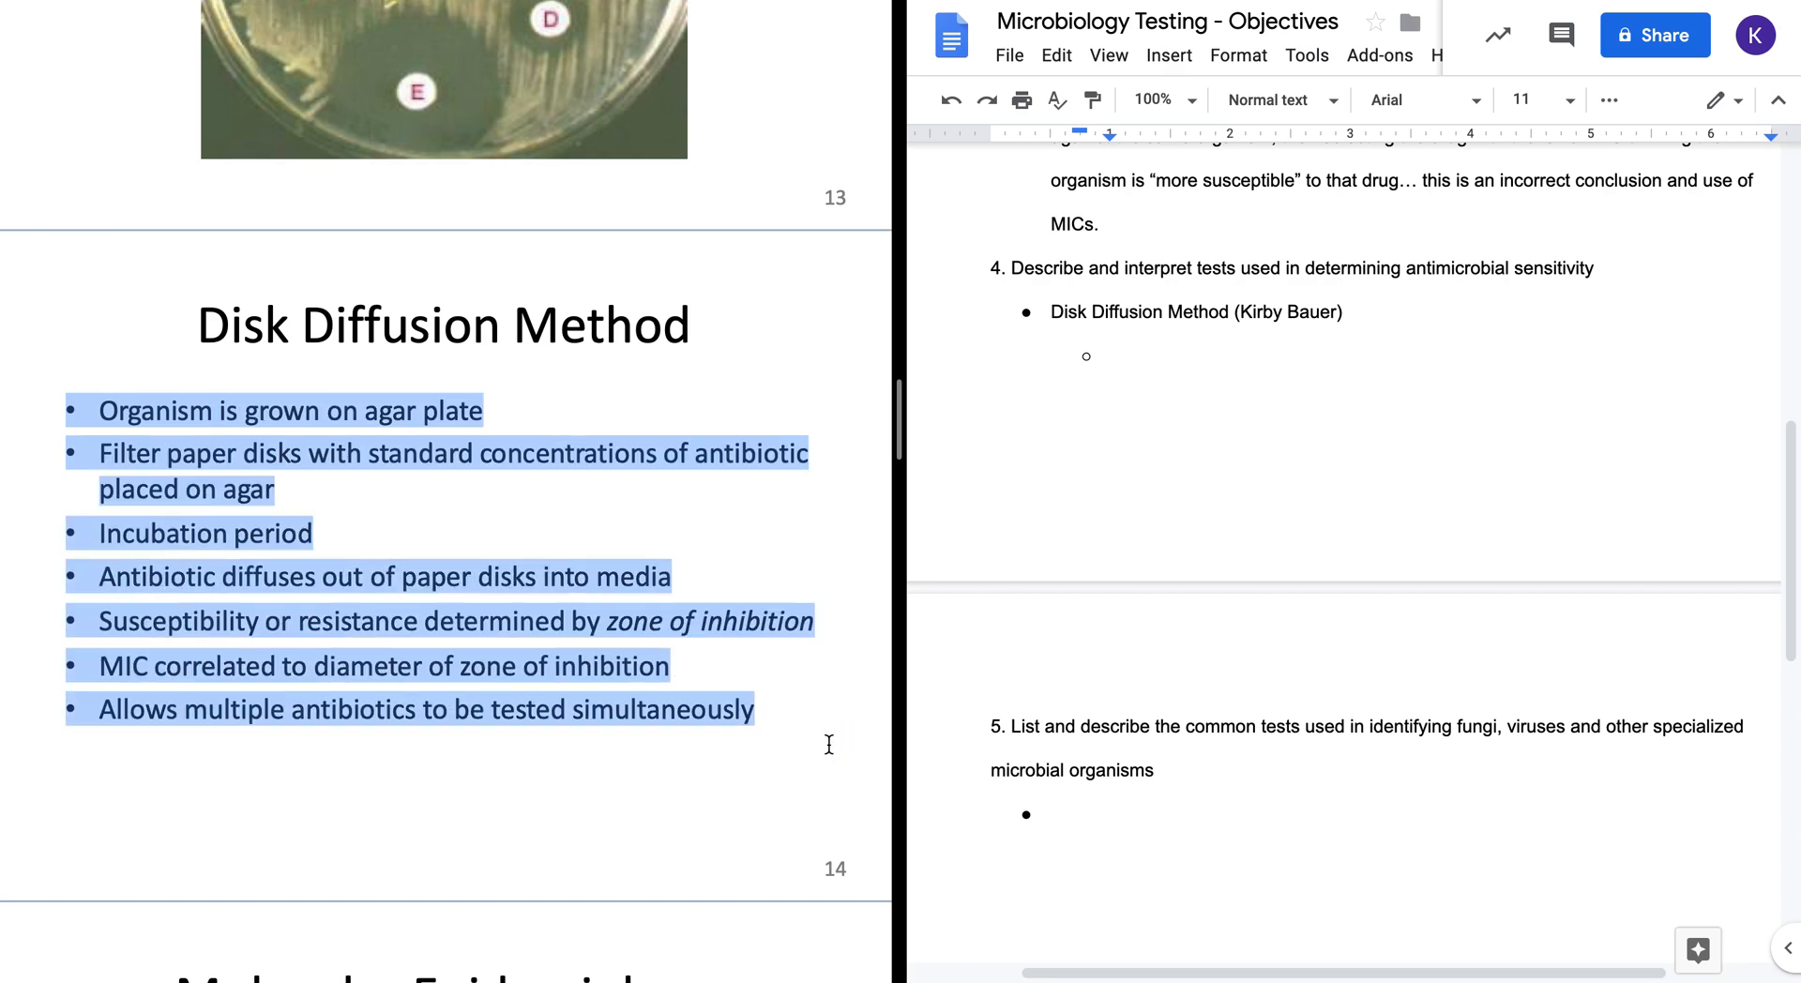
pyautogui.click(442, 534)
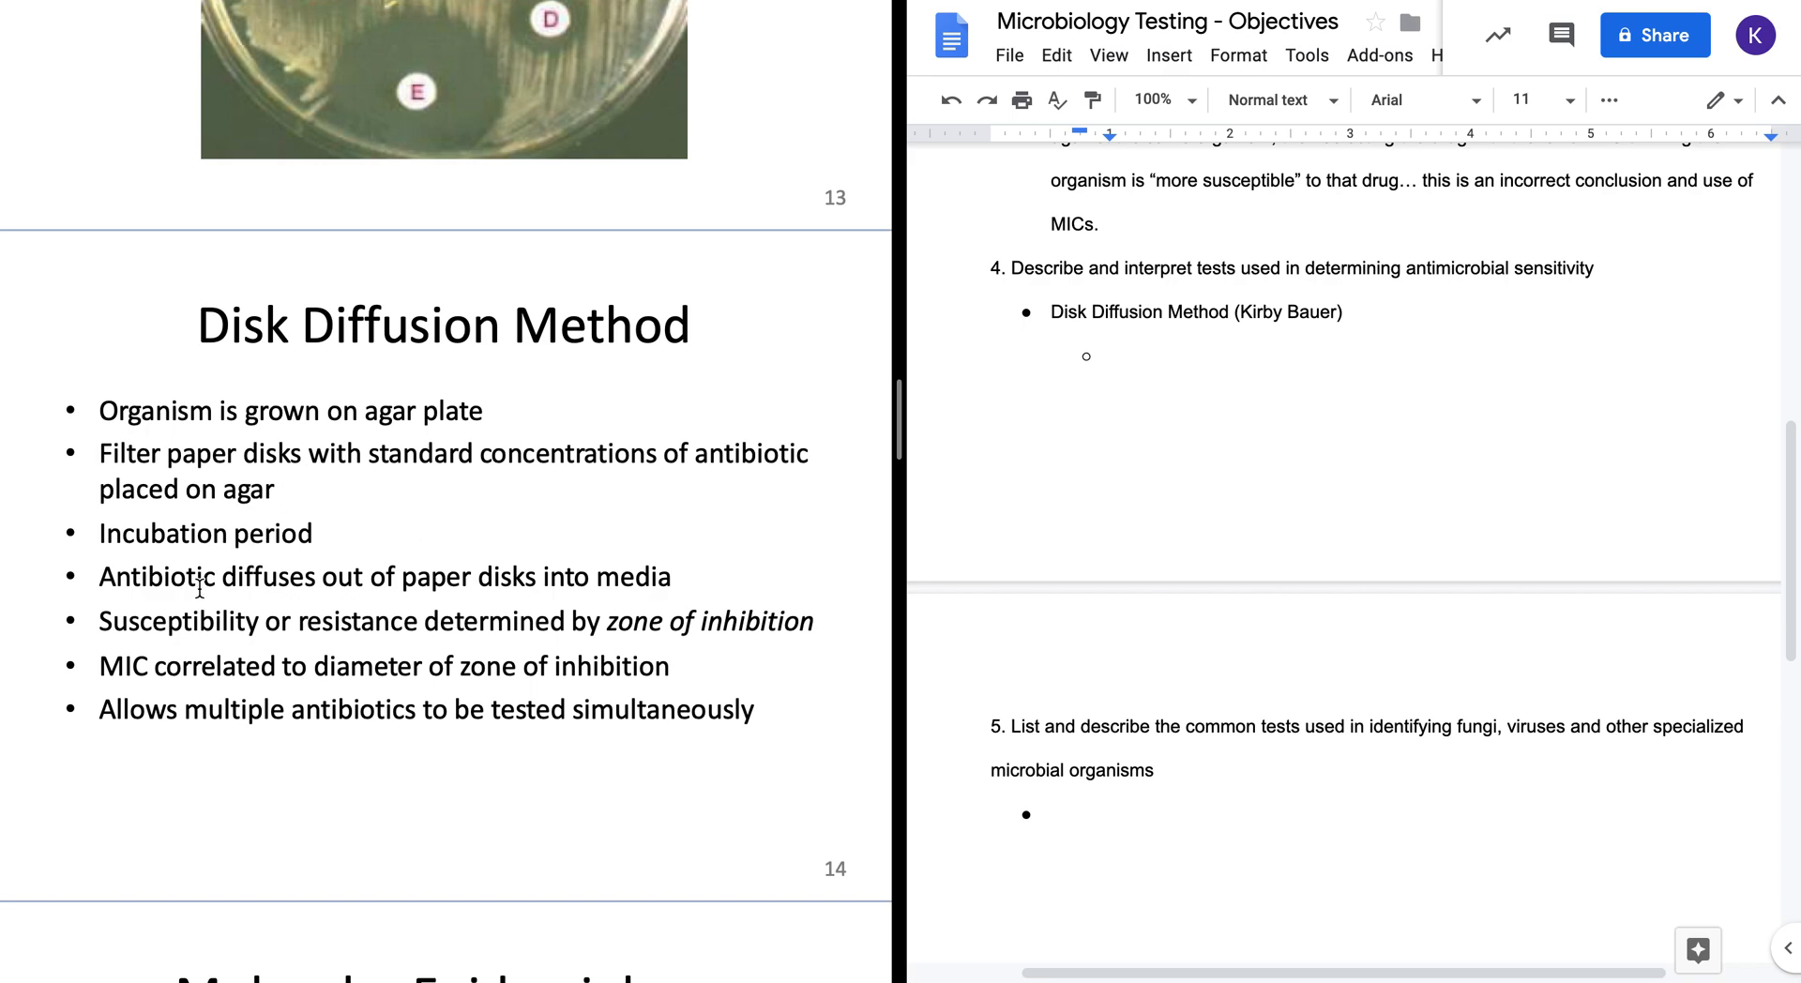
pyautogui.click(102, 624)
pyautogui.moveTo(102, 625); pyautogui.dragTo(893, 631)
pyautogui.press('super+c')
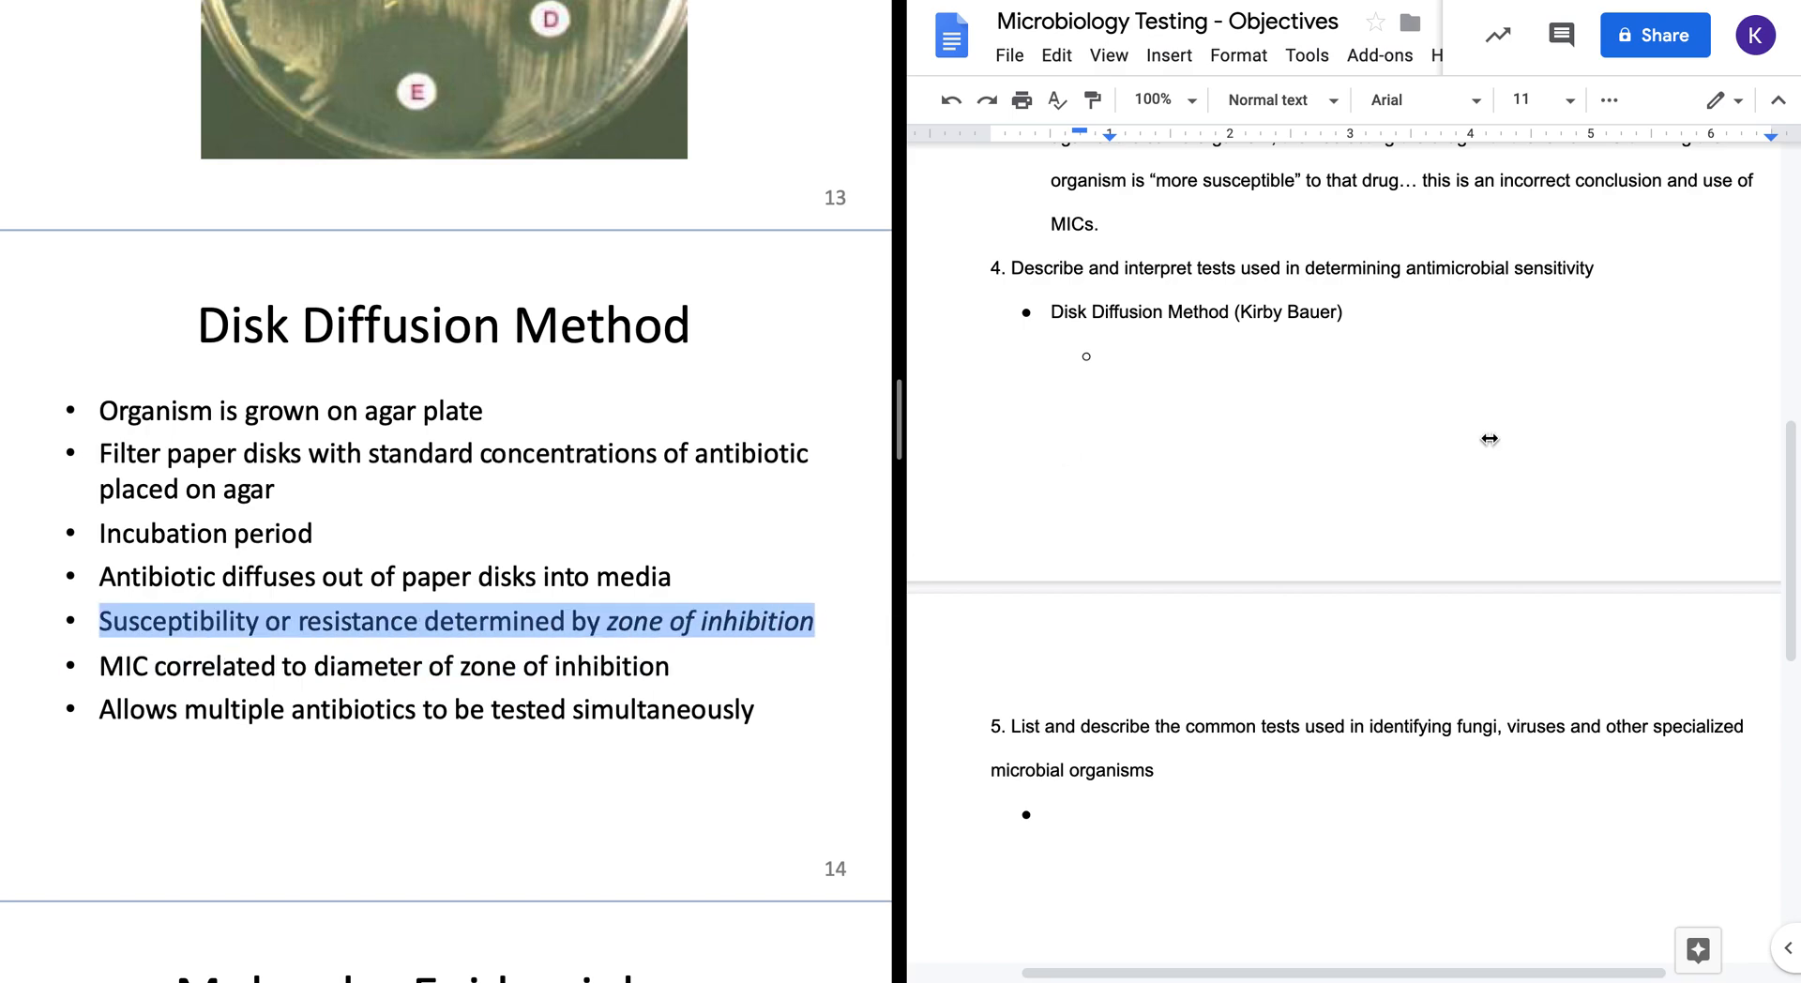
pyautogui.click(1371, 368)
pyautogui.press('super+shift+v')
pyautogui.press('Return')
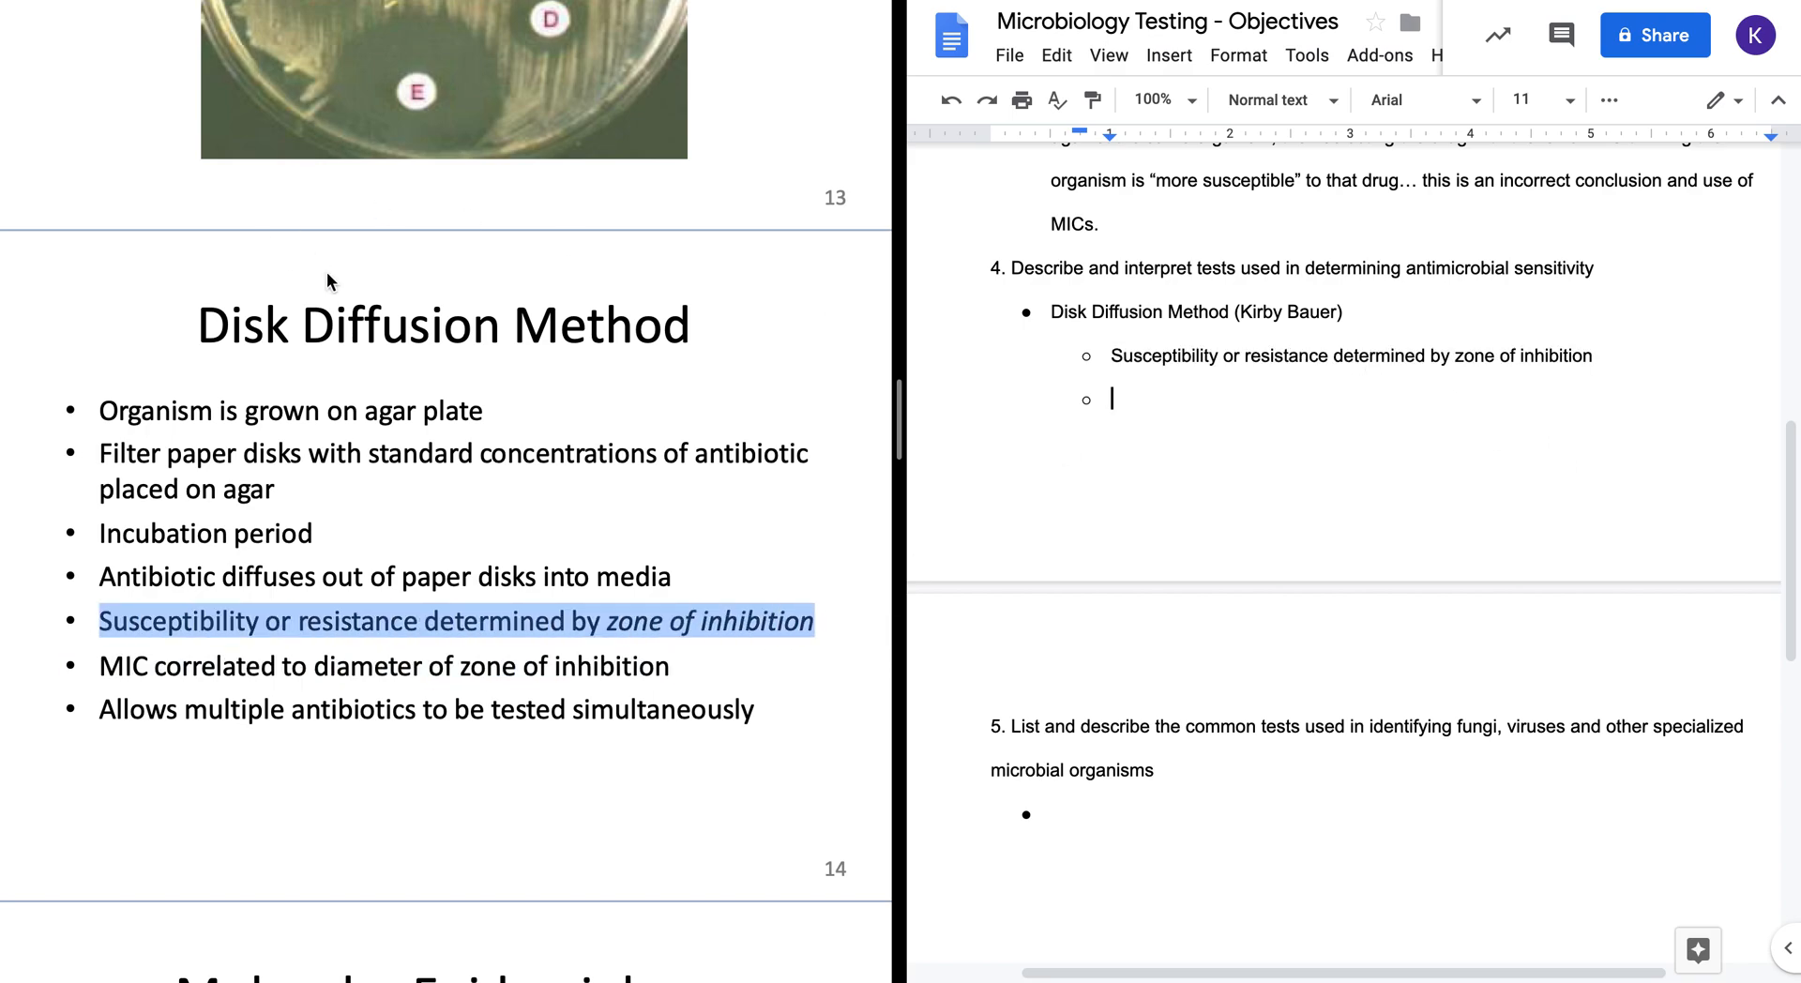
# - Copy "MIC correlated to diameter of zone of inhibition" from slide 14 into the second sub-bullet, and start another sub-bullet
pyautogui.moveTo(103, 666); pyautogui.dragTo(731, 674)
pyautogui.press('super+c')
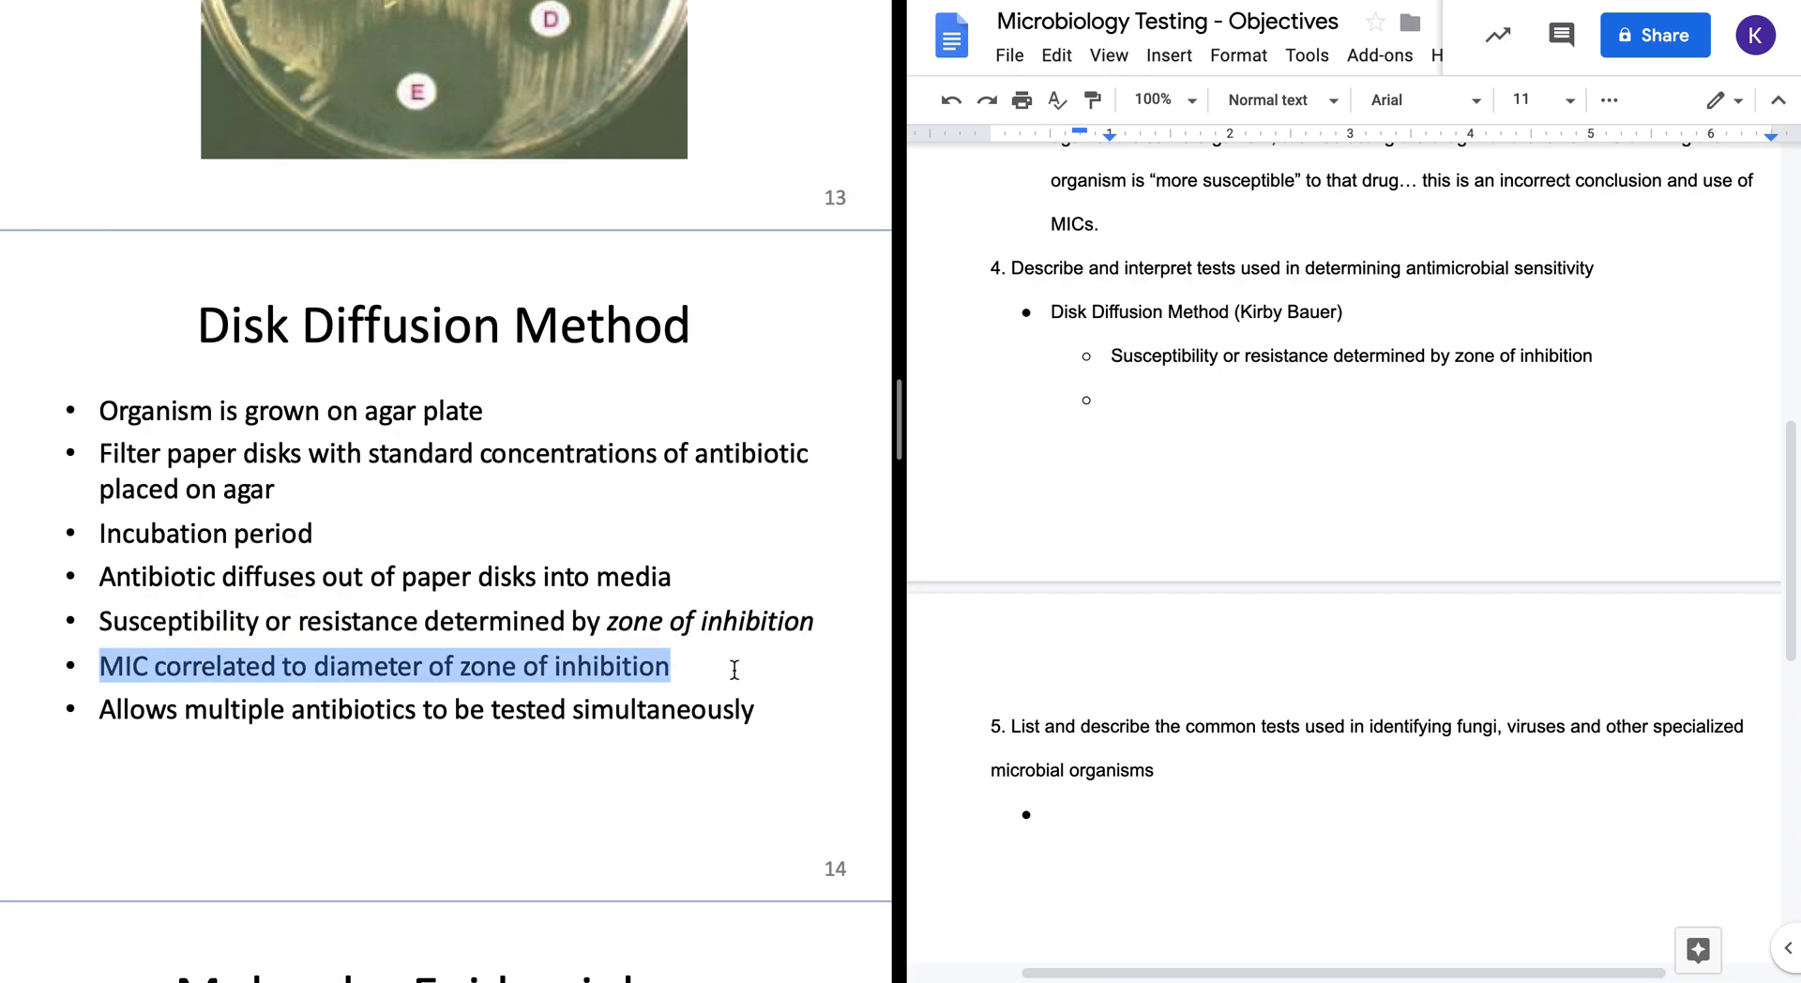
pyautogui.click(1203, 401)
pyautogui.press('super+v')
pyautogui.press('Return')
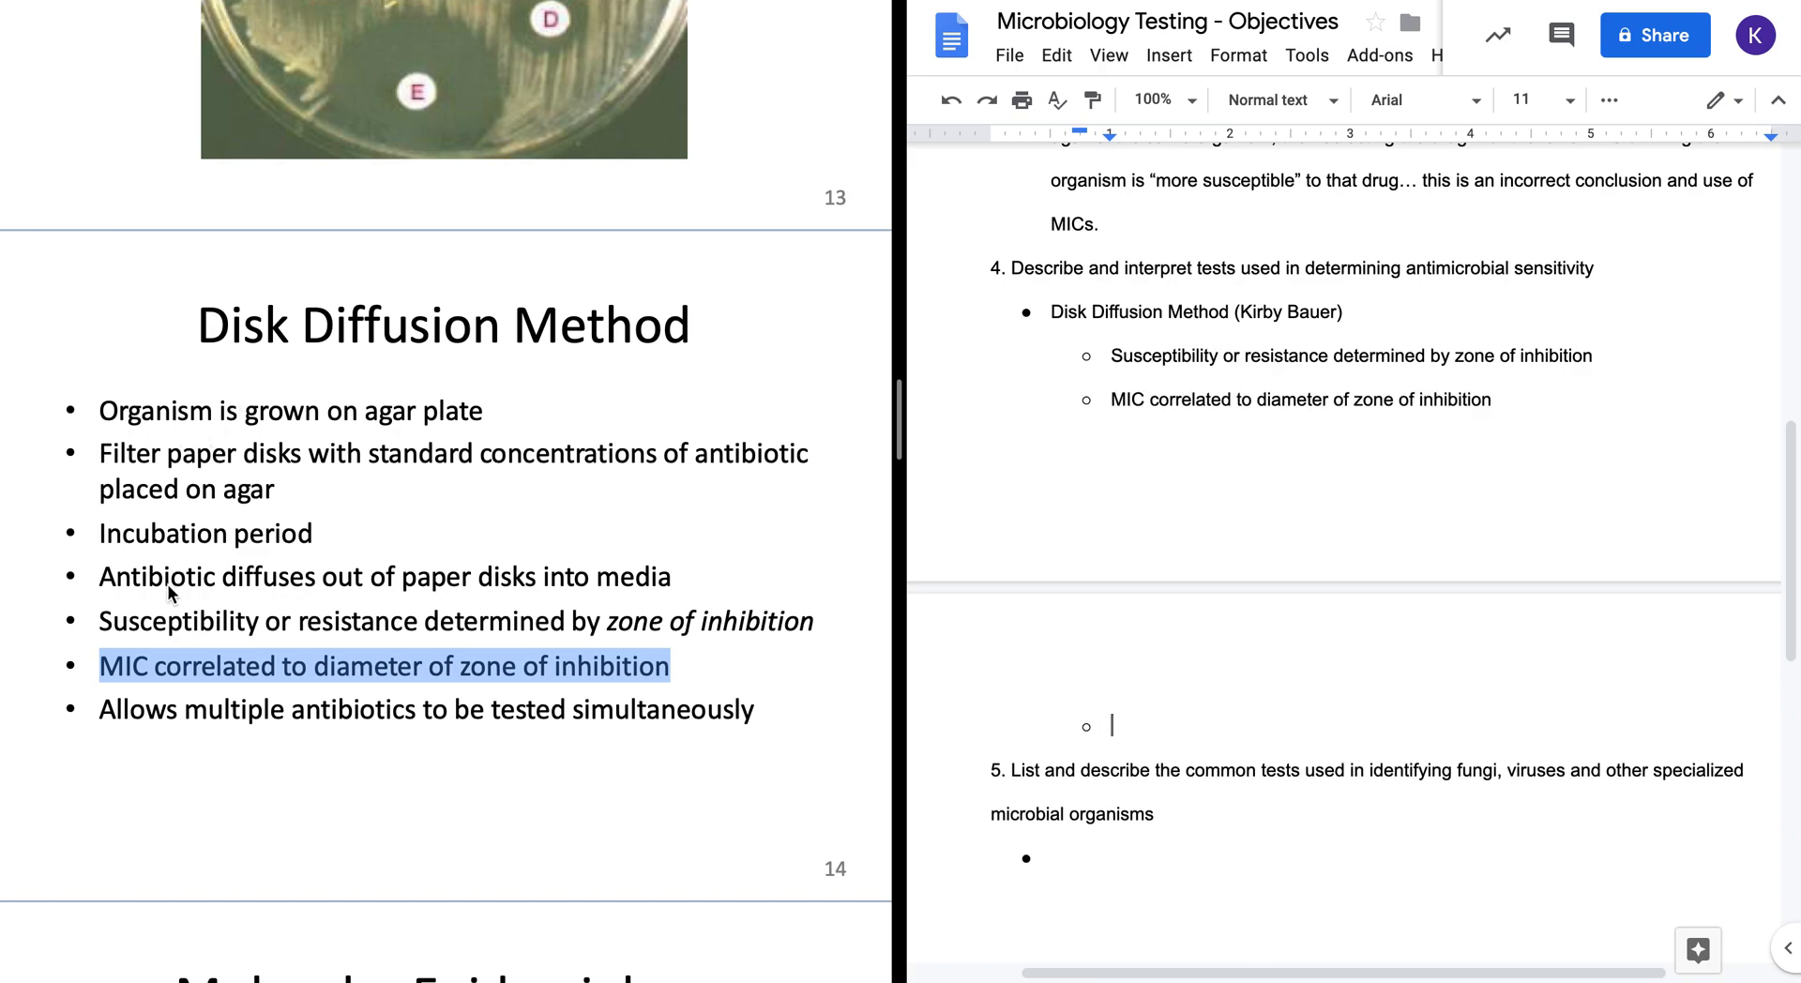
# - Copy "Allows multiple antibiotics to be tested simultaneously" from slide 14 into the third Disk Diffusion sub-bullet and remove the extra empty bullets below it
pyautogui.moveTo(101, 709); pyautogui.dragTo(800, 710)
pyautogui.press('super+c')
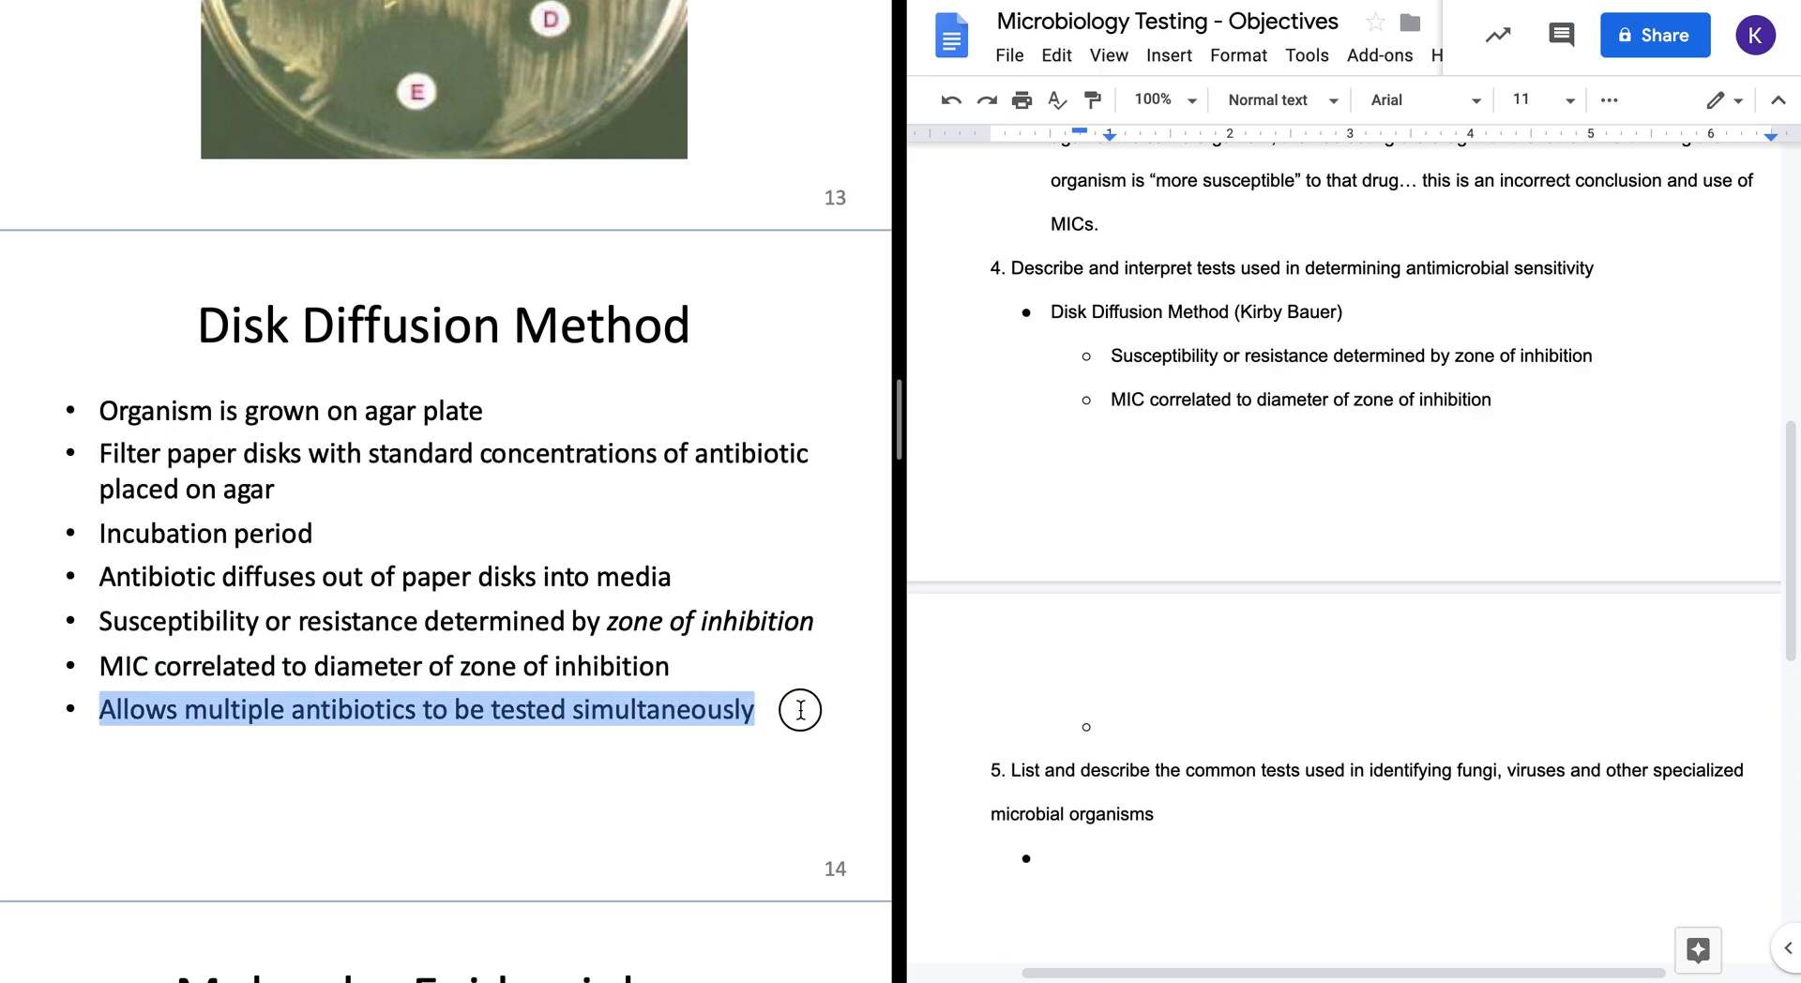
pyautogui.click(1274, 730)
pyautogui.press('super+v')
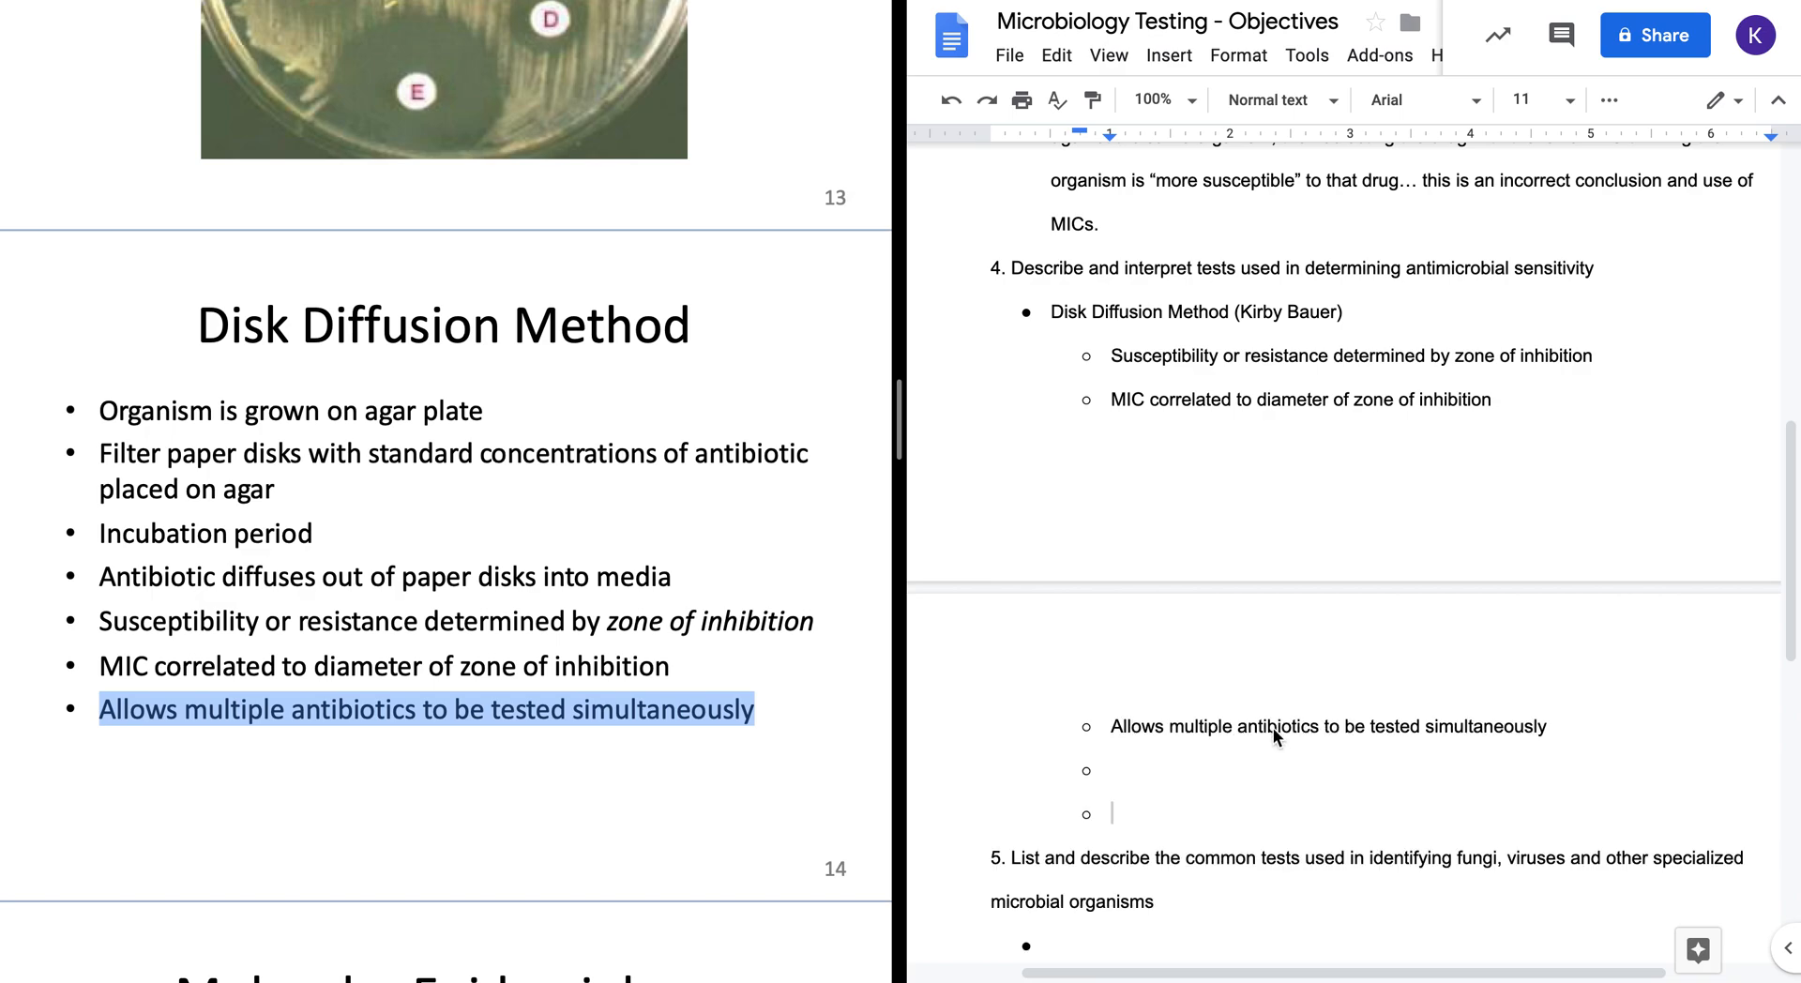
pyautogui.press('BackSpace')
pyautogui.press('BackSpace')
pyautogui.press('BackSpace')
pyautogui.press('BackSpace')
pyautogui.press('BackSpace')
pyautogui.press('BackSpace')
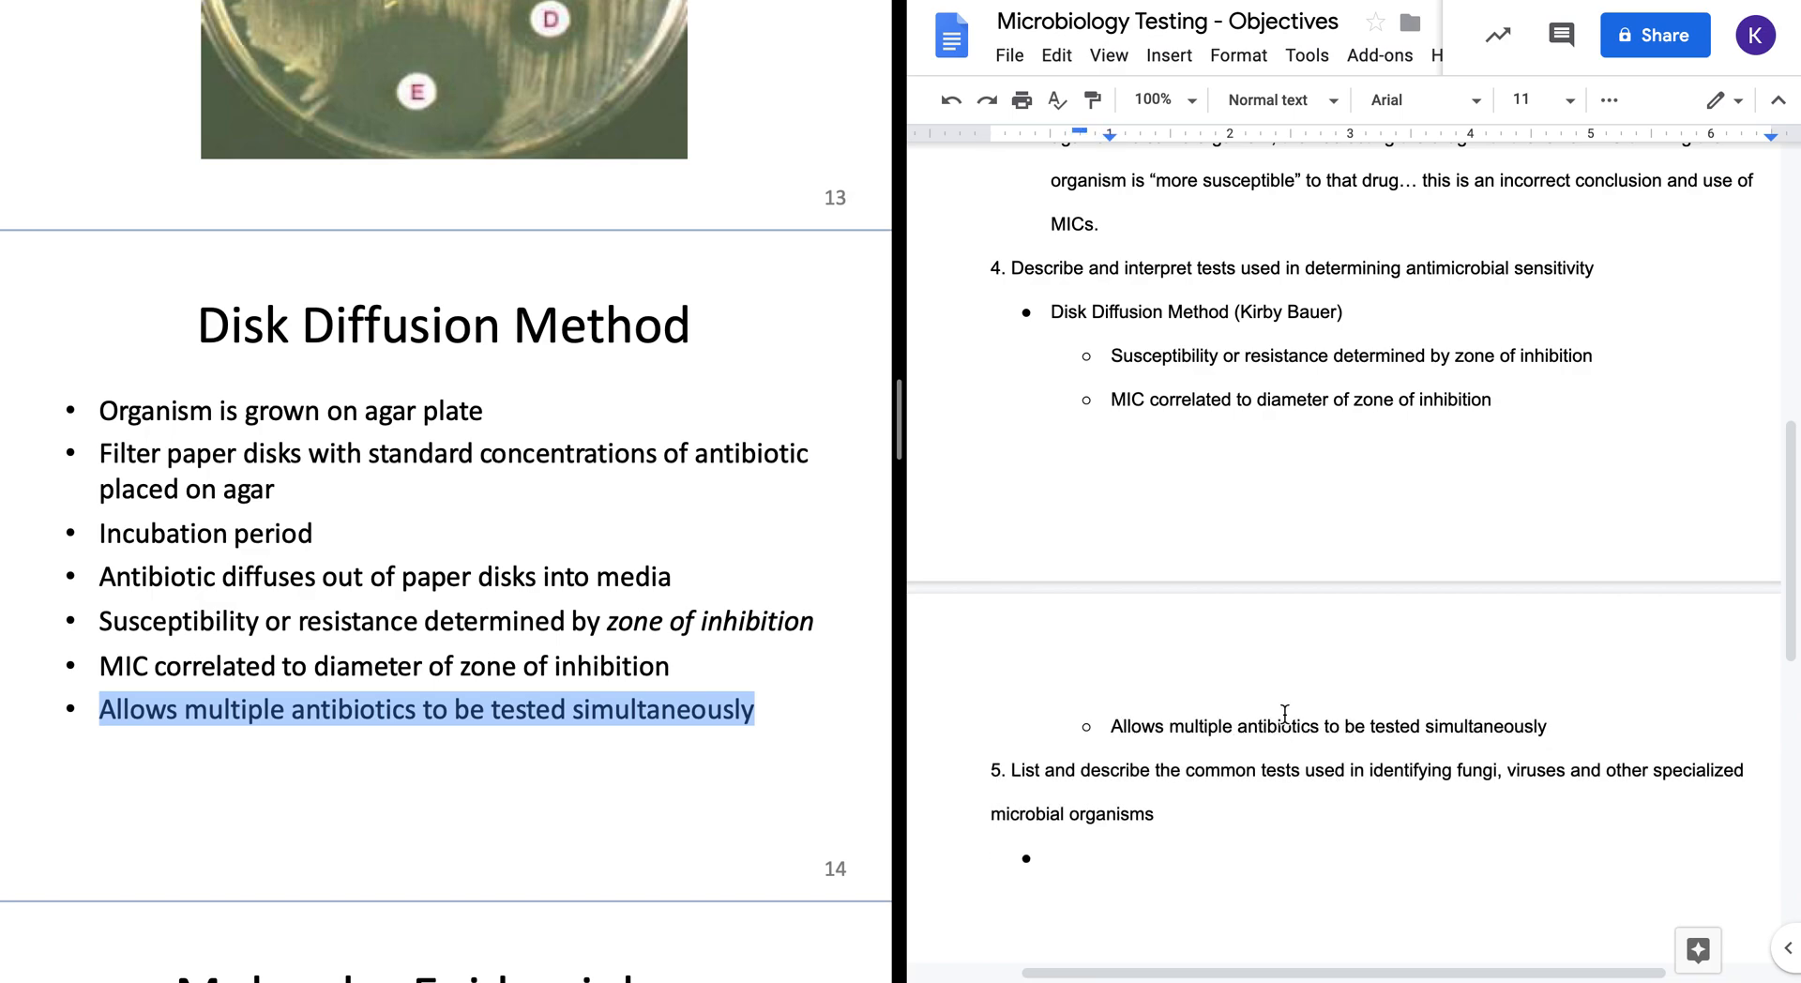
# - Add the main bullet "Molecular Epidemiology" under objective 4, copied from the slide 15 title, and start a sub-bullet beneath it
pyautogui.press('Return')
pyautogui.press('Return')
pyautogui.scroll(-5, 543, 631)
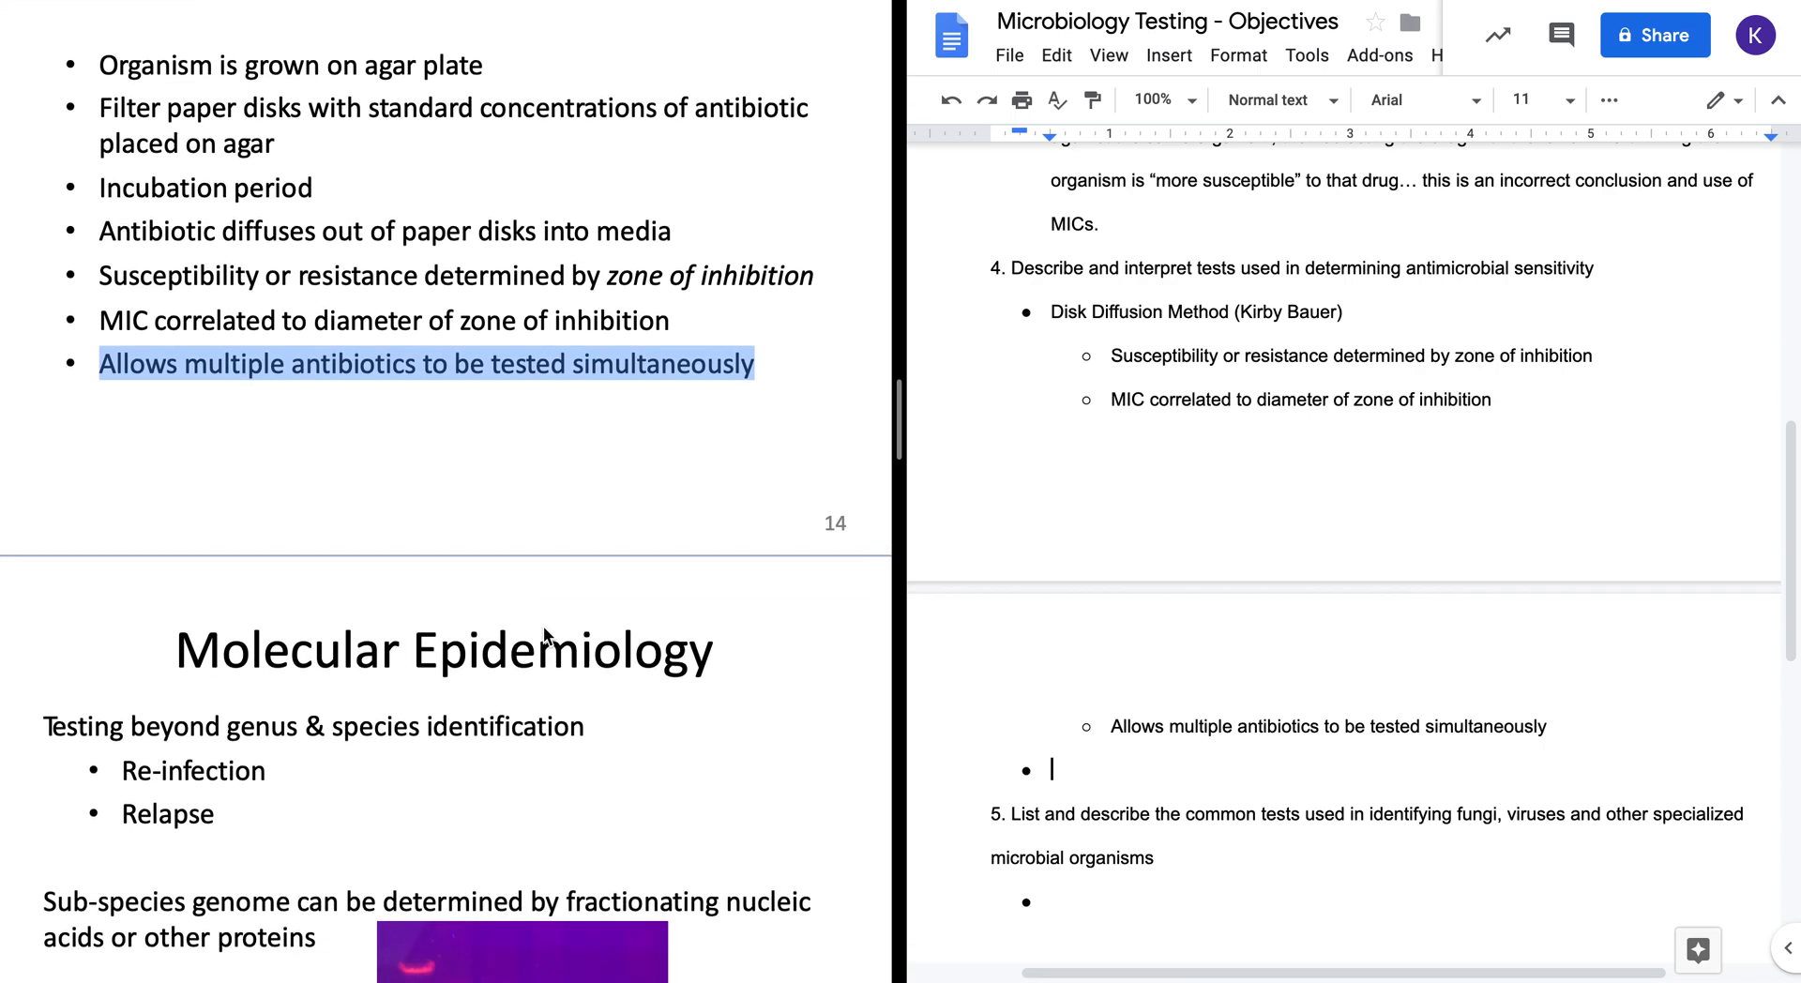
pyautogui.scroll(-12, 544, 634)
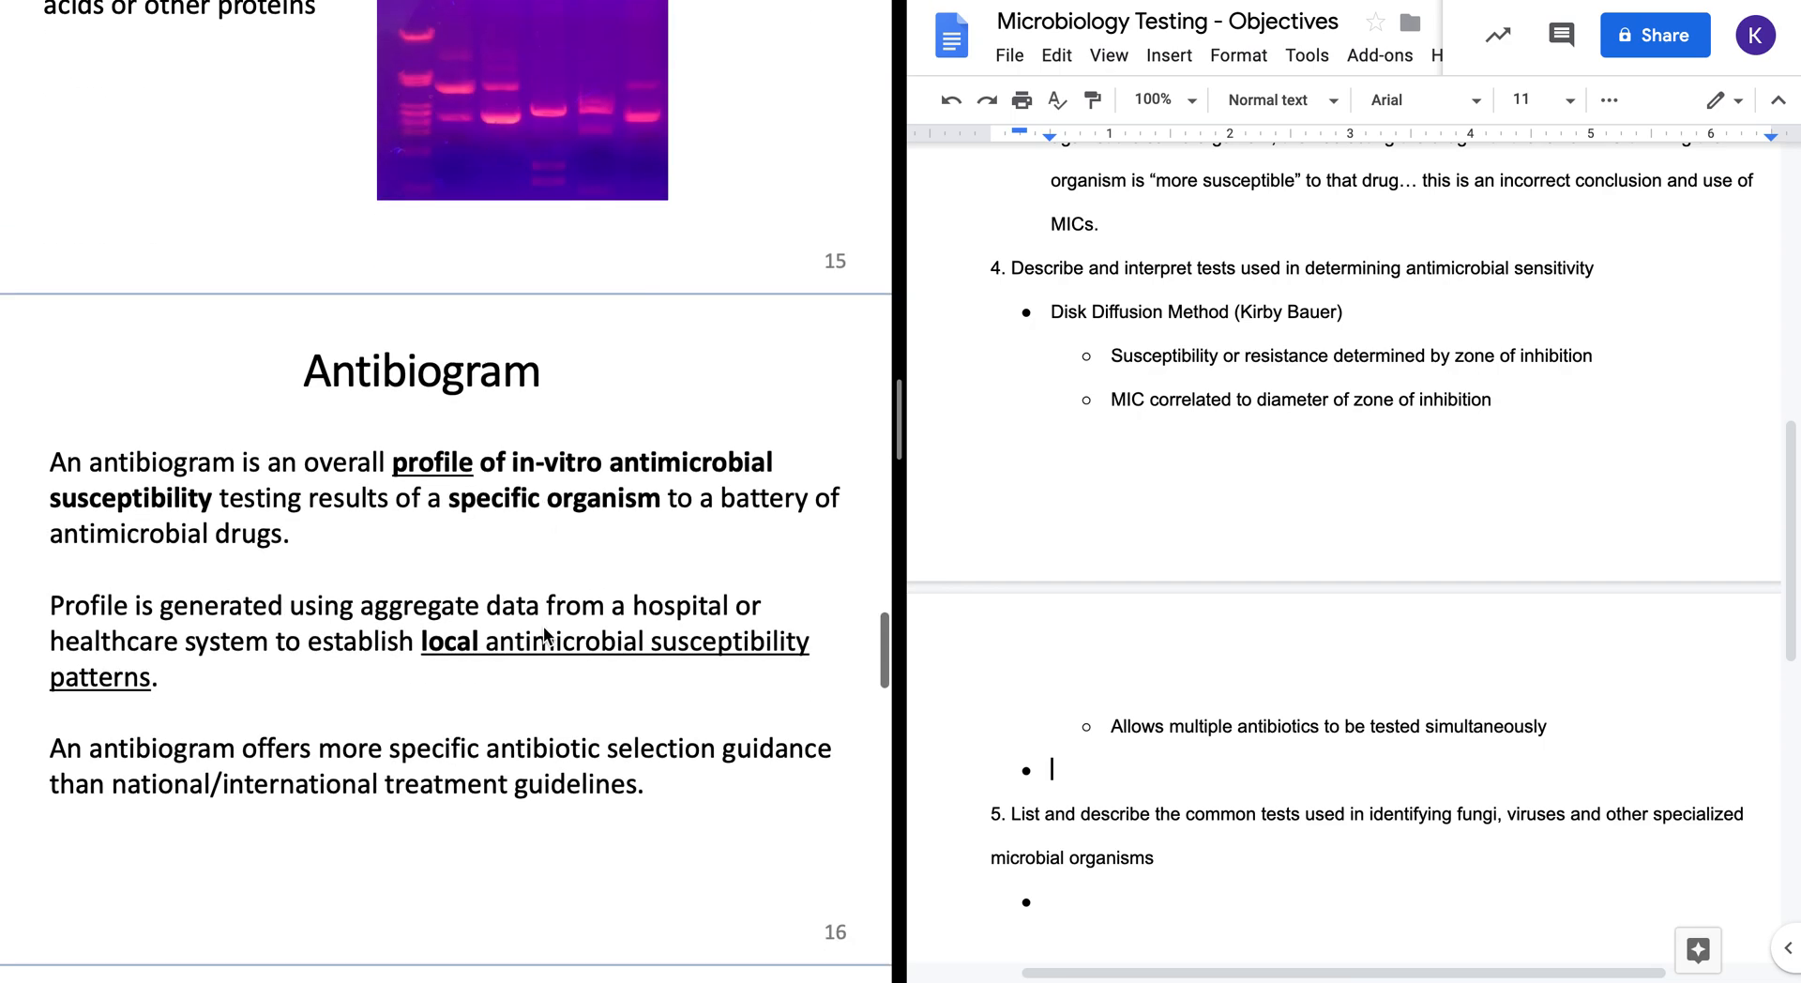
pyautogui.scroll(5, 543, 633)
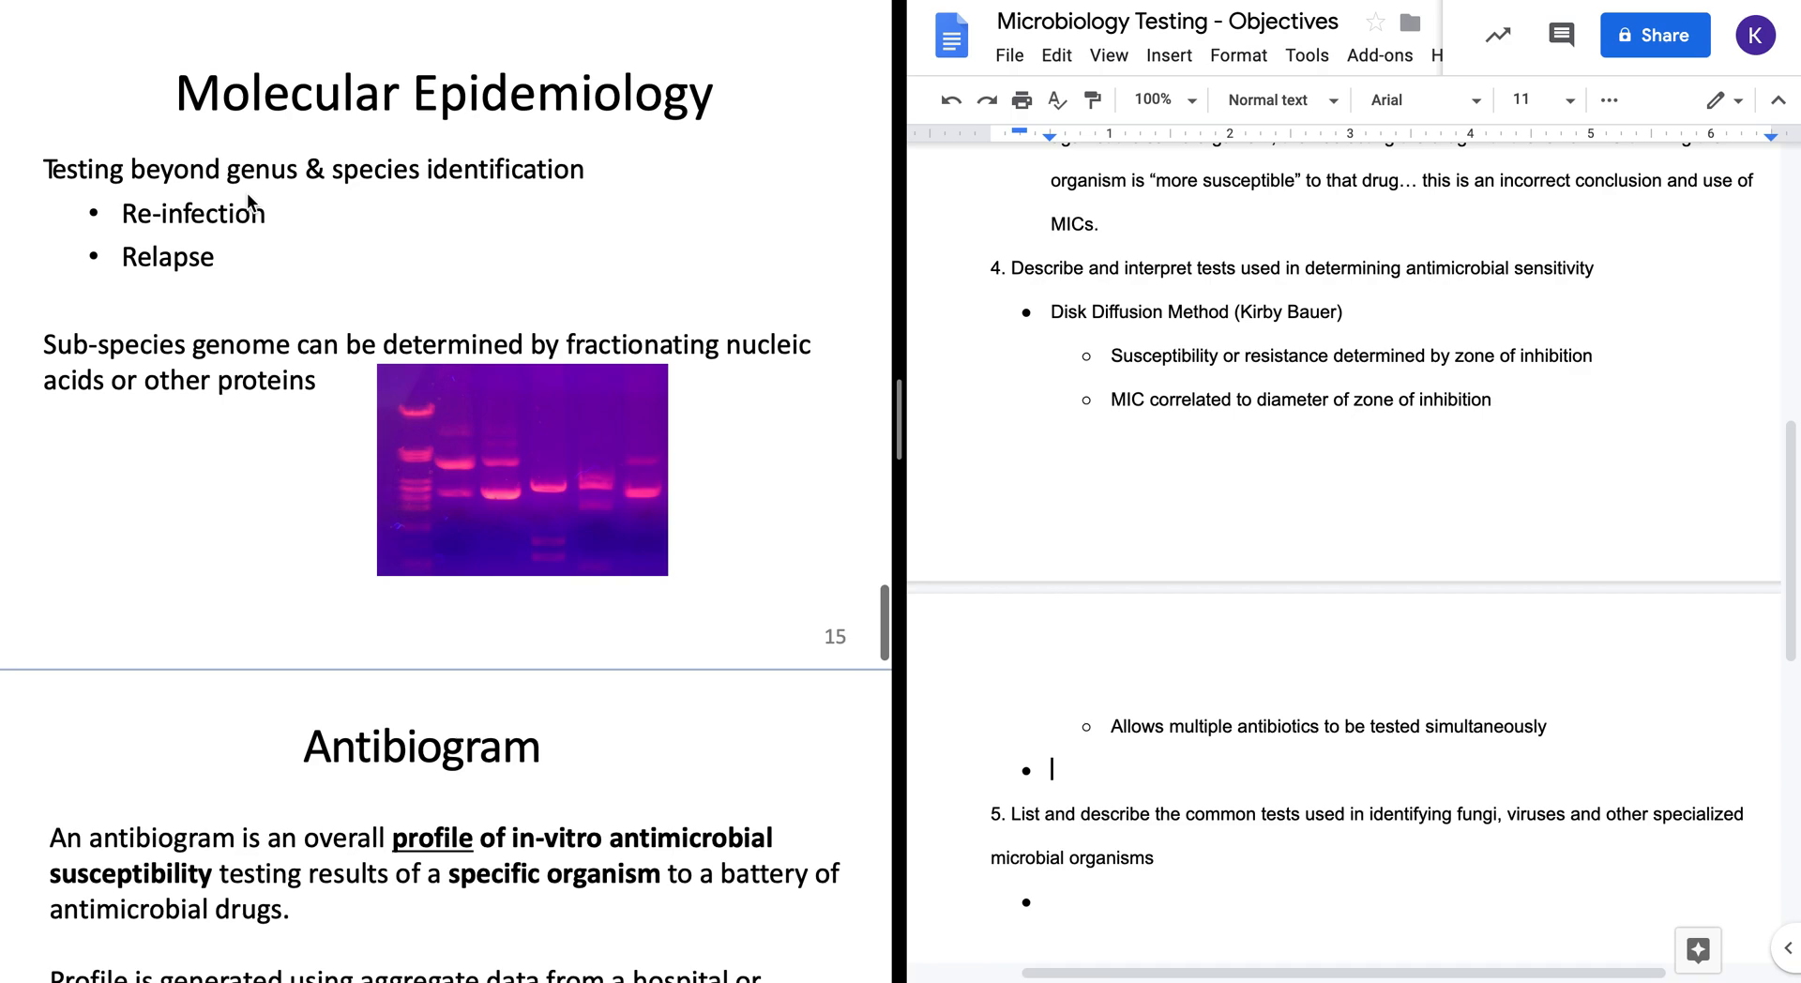
pyautogui.moveTo(179, 94); pyautogui.dragTo(741, 87)
pyautogui.hotkey('ctrl', 'c')
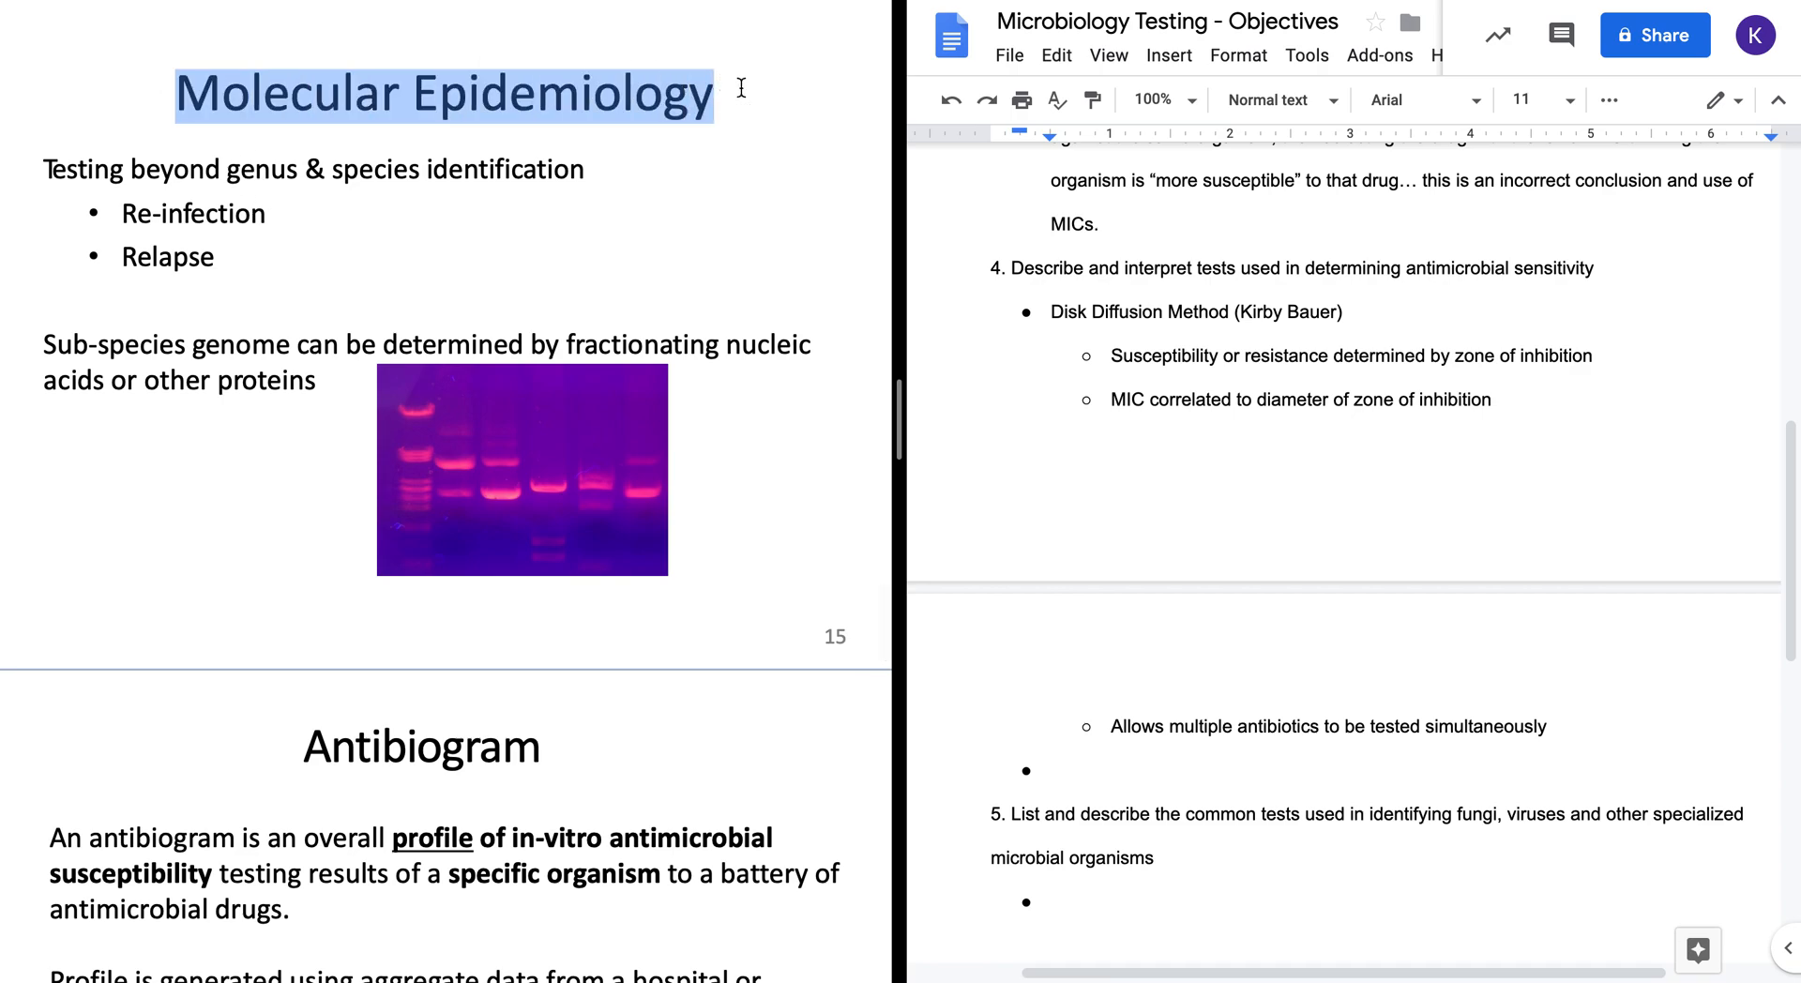
pyautogui.click(1118, 751)
pyautogui.hotkey('ctrl', 'v')
pyautogui.press('BackSpace')
pyautogui.press('Tab')
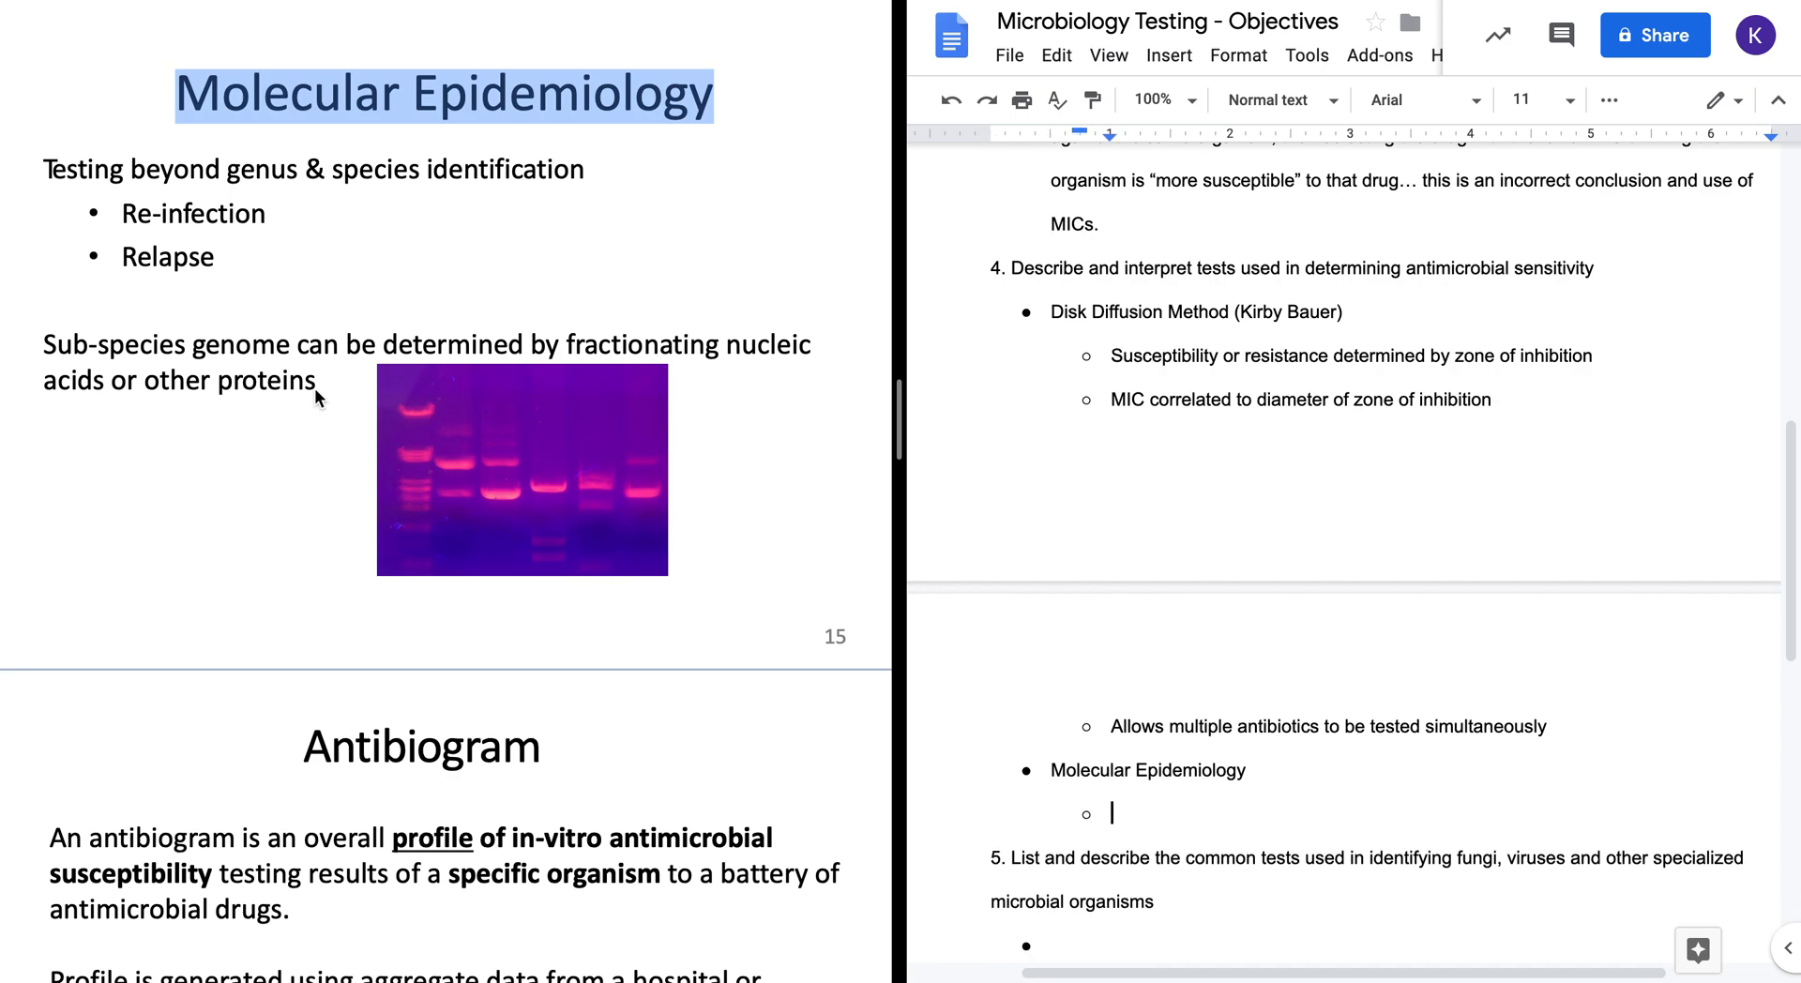
# - Copy "Testing beyond genus & species identification" from slide 15 into the sub-bullet under Molecular Epidemiology, and start a third-level bullet below it
pyautogui.moveTo(45, 168); pyautogui.dragTo(713, 179)
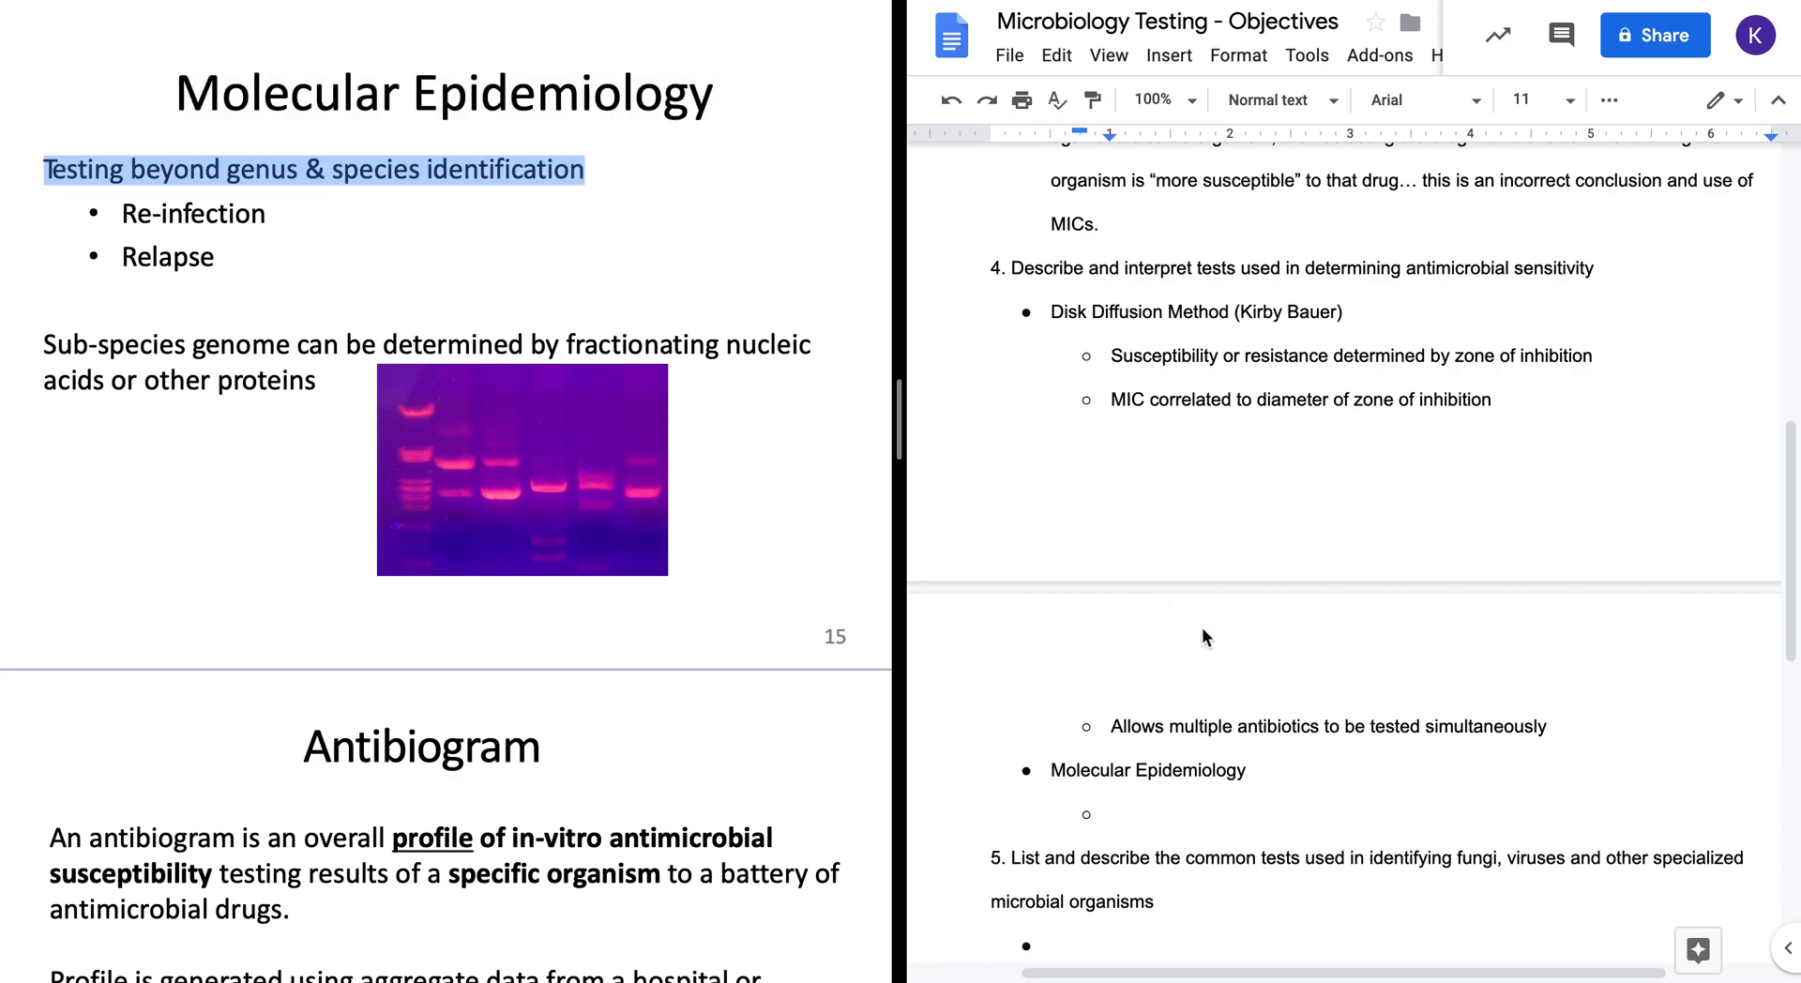
pyautogui.write('Testing beyond genus & species identification')
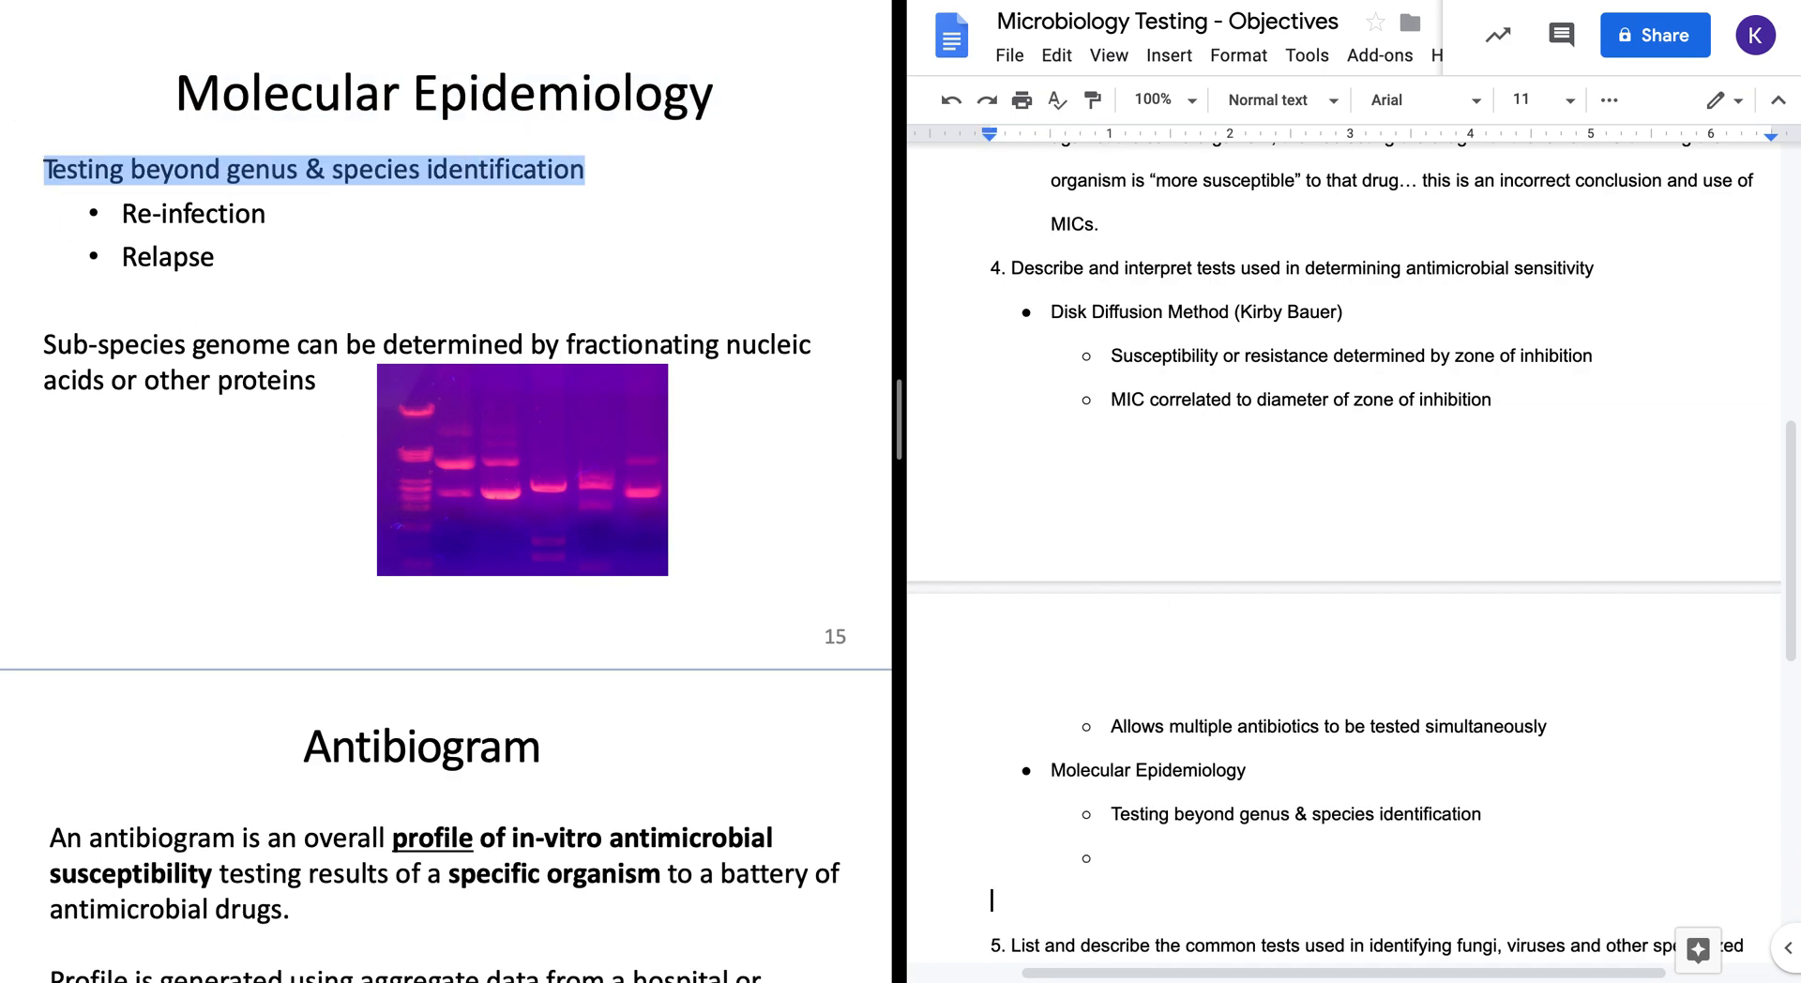
pyautogui.press('BackSpace')
pyautogui.press('Tab')
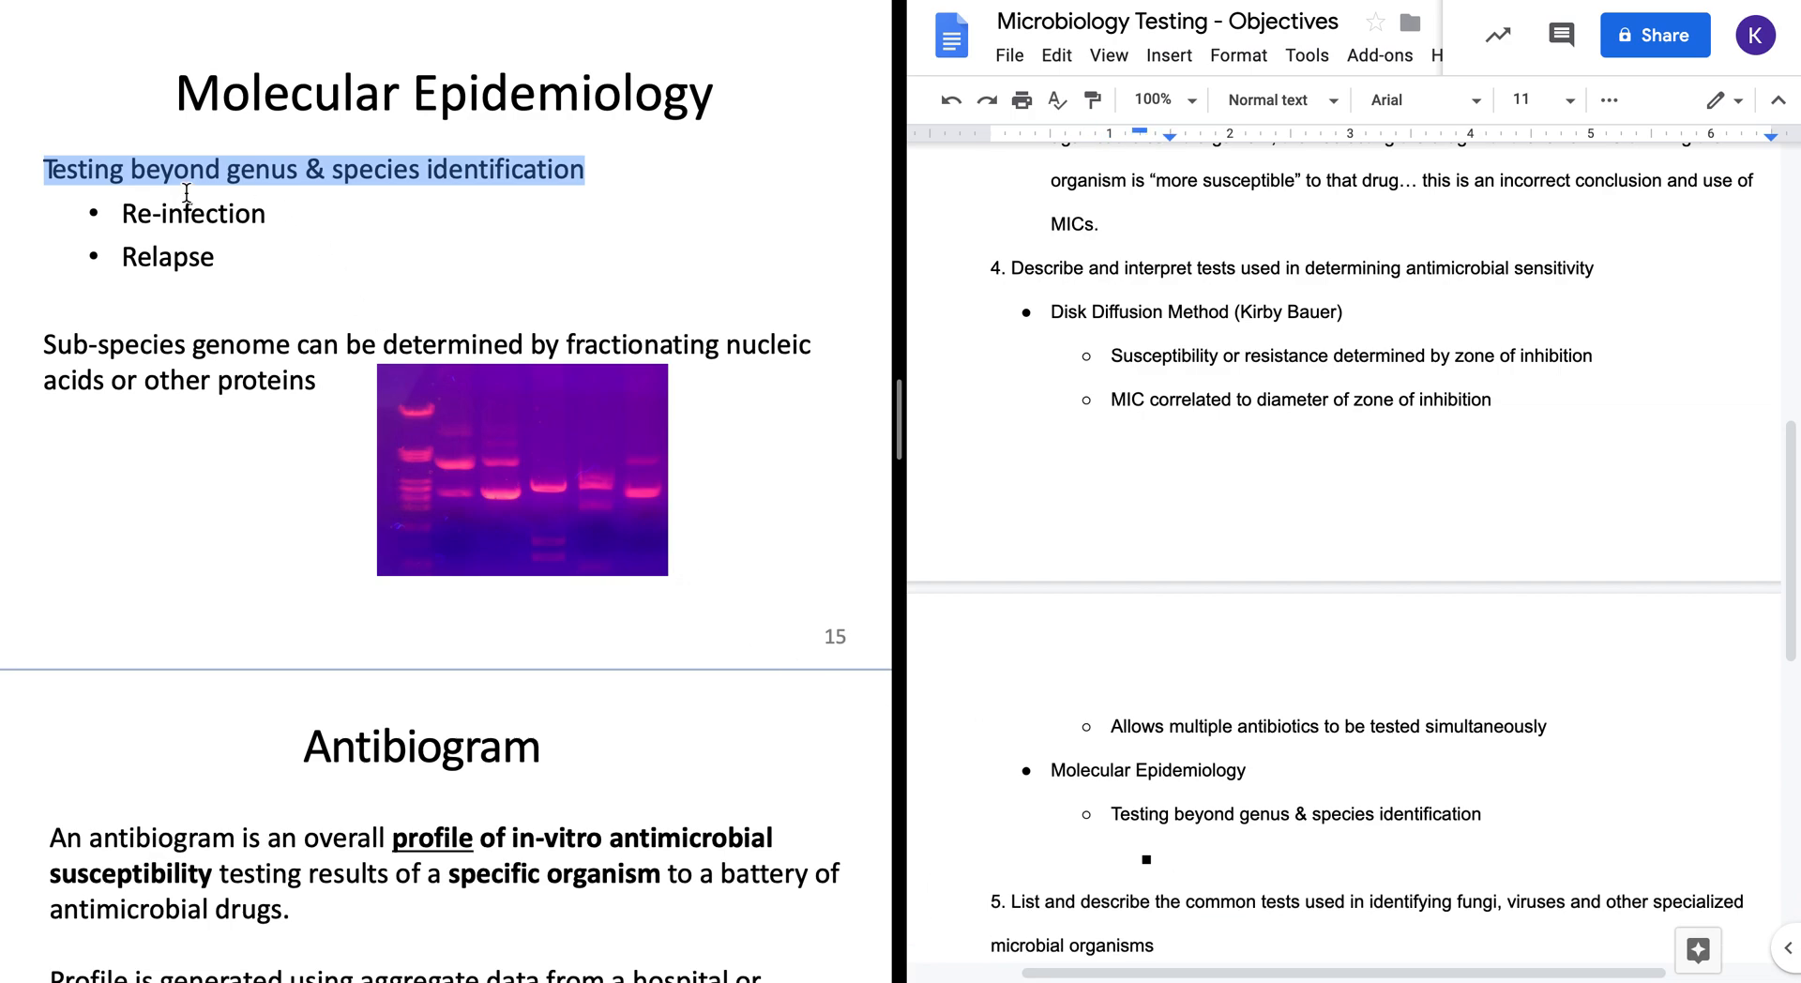
# - Copy "Re-infection" from slide 15 and place the cursor in the empty third-level bullet under Molecular Epidemiology
pyautogui.click(131, 212)
pyautogui.moveTo(132, 212); pyautogui.dragTo(568, 225)
pyautogui.hotkey('ctrl', 'c')
pyautogui.click(1191, 850)
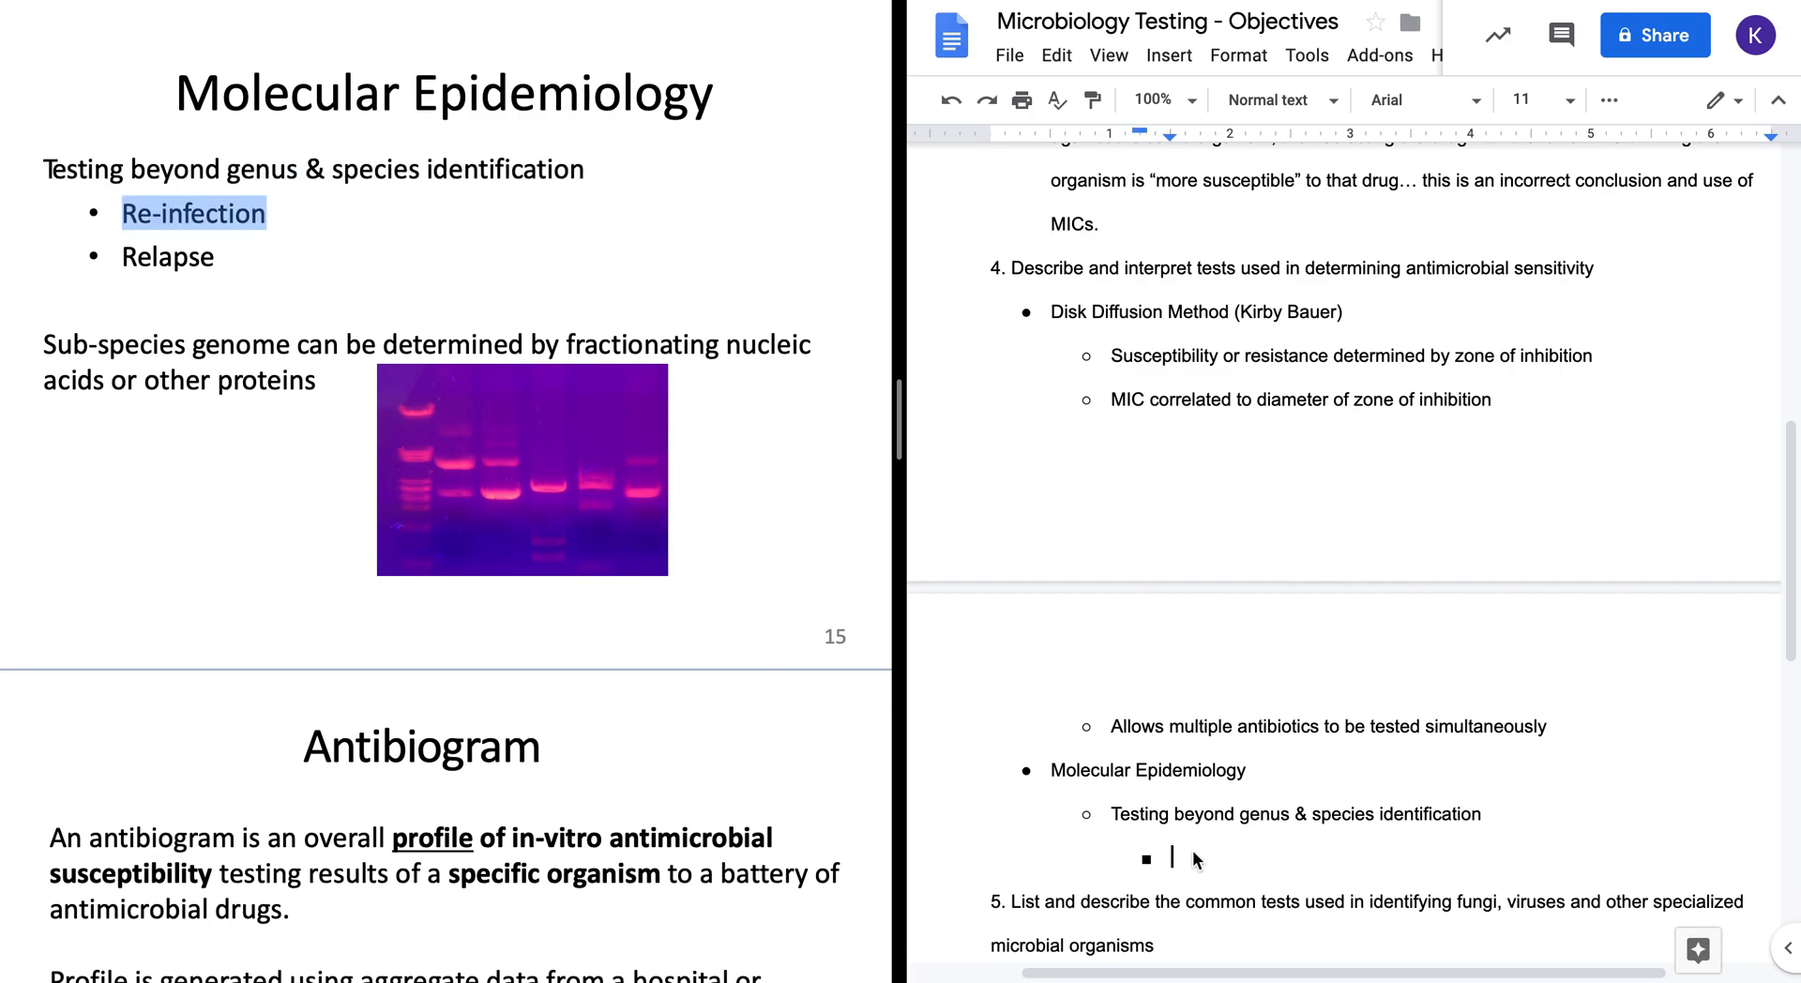
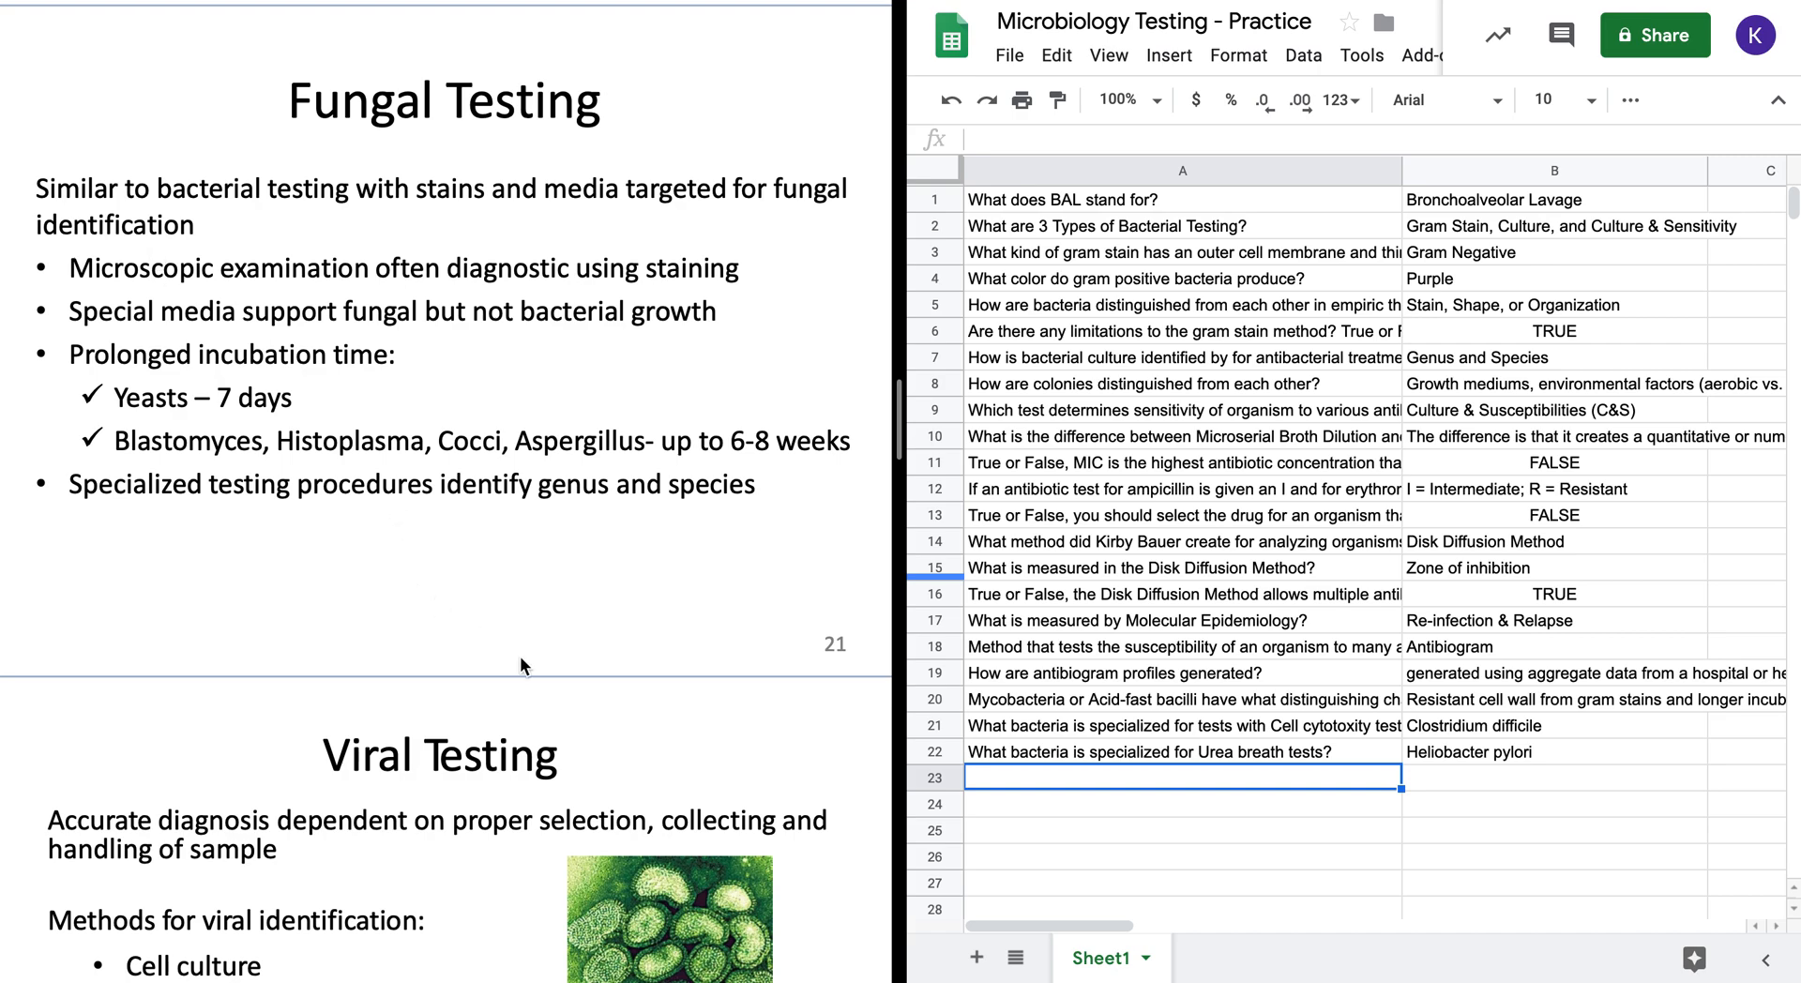
# - Enter the question "What makes fungal testing different from bacterial testing?" in cell A23 of the practice sheet
pyautogui.doubleClick(1049, 774)
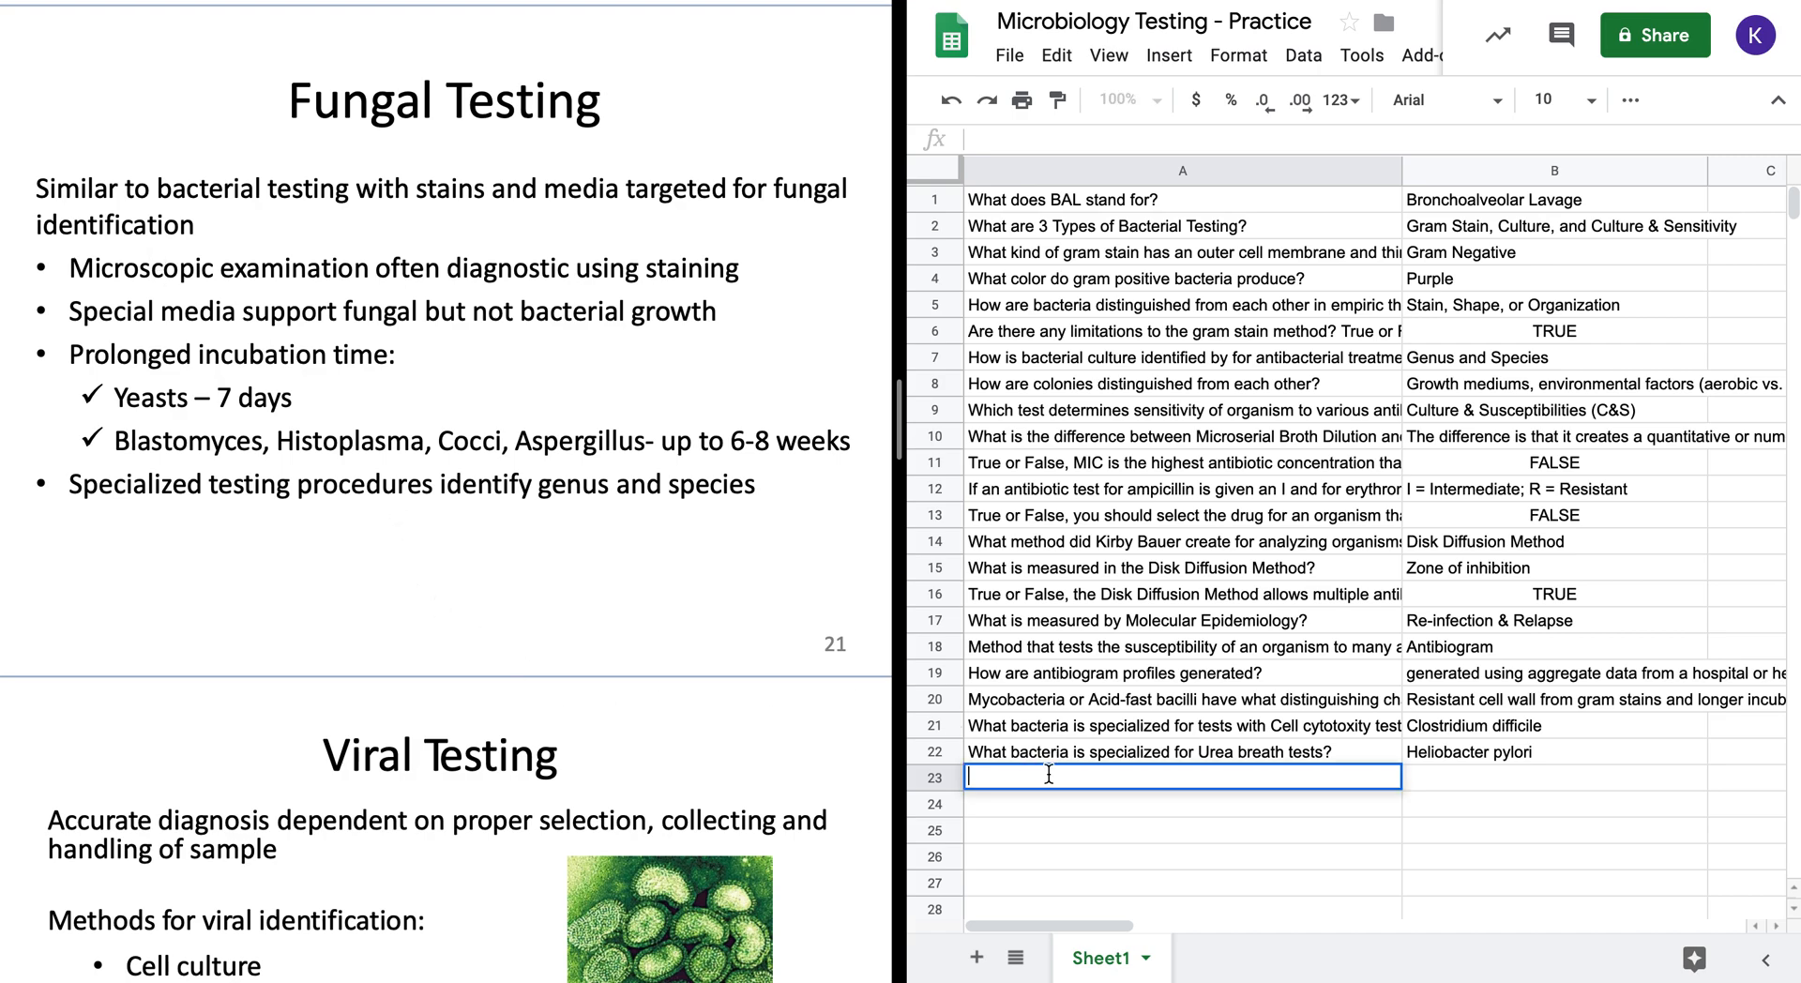
pyautogui.write('What mak')
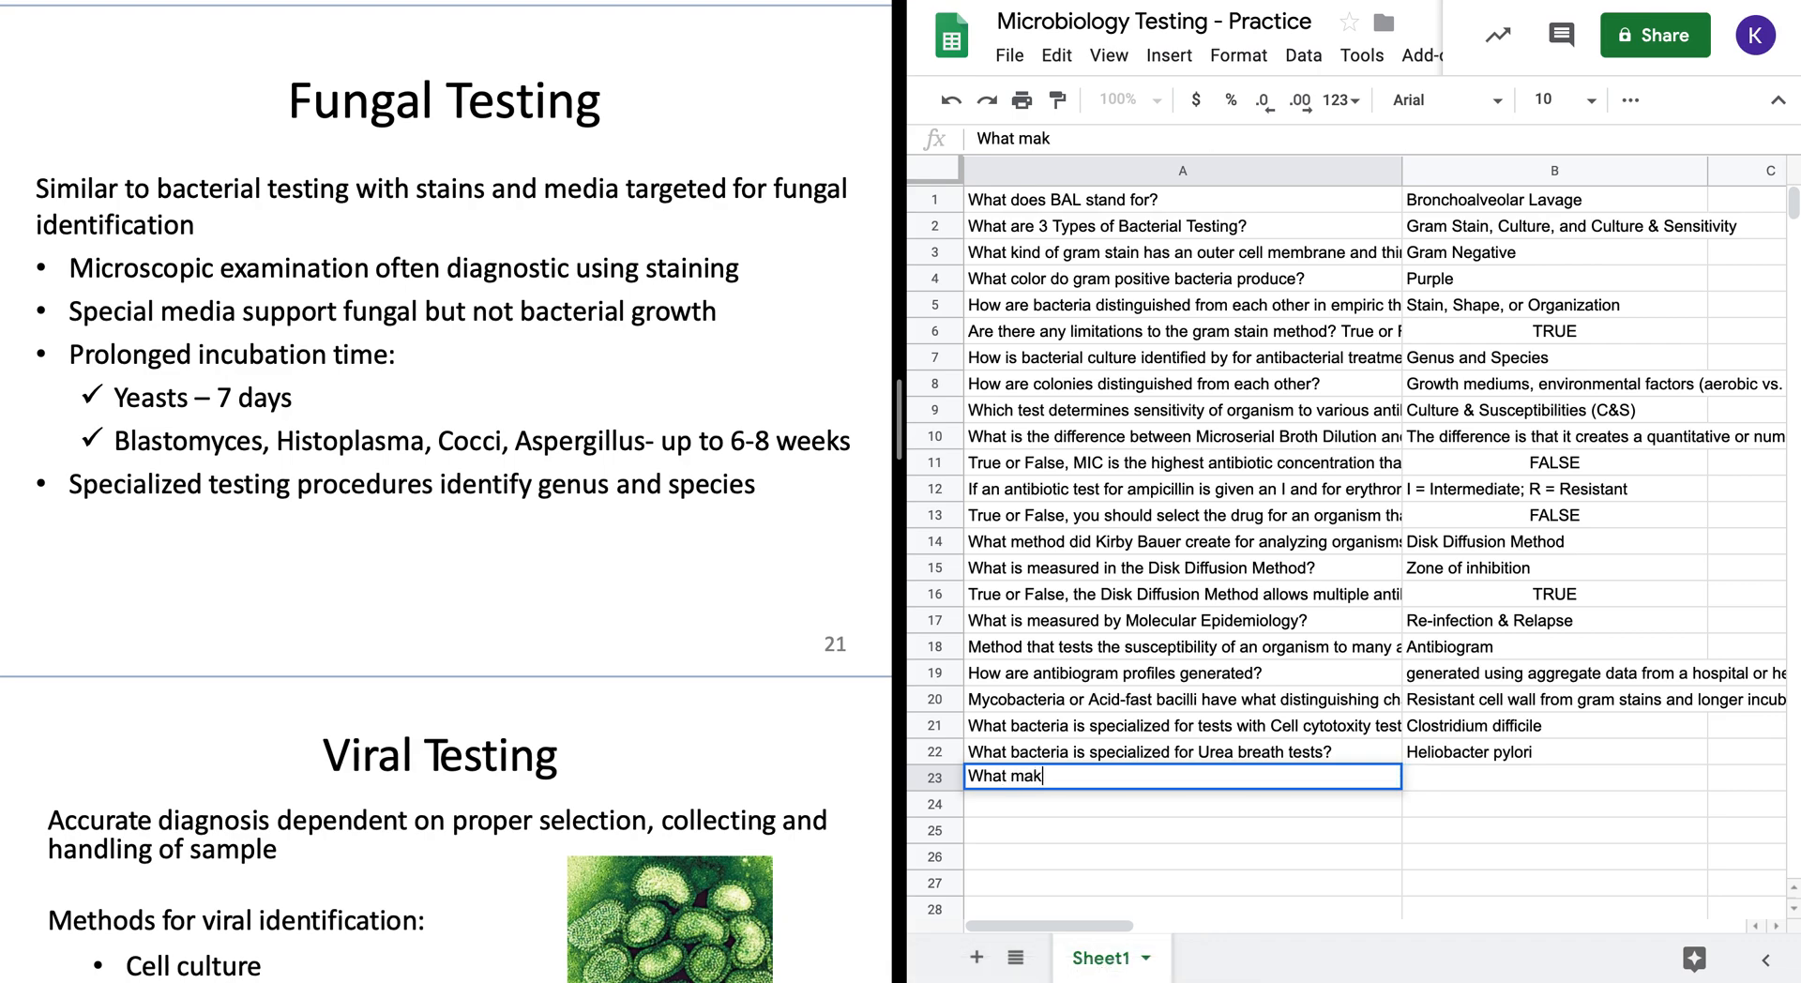
pyautogui.write('es')
pyautogui.write('fungal testing dif')
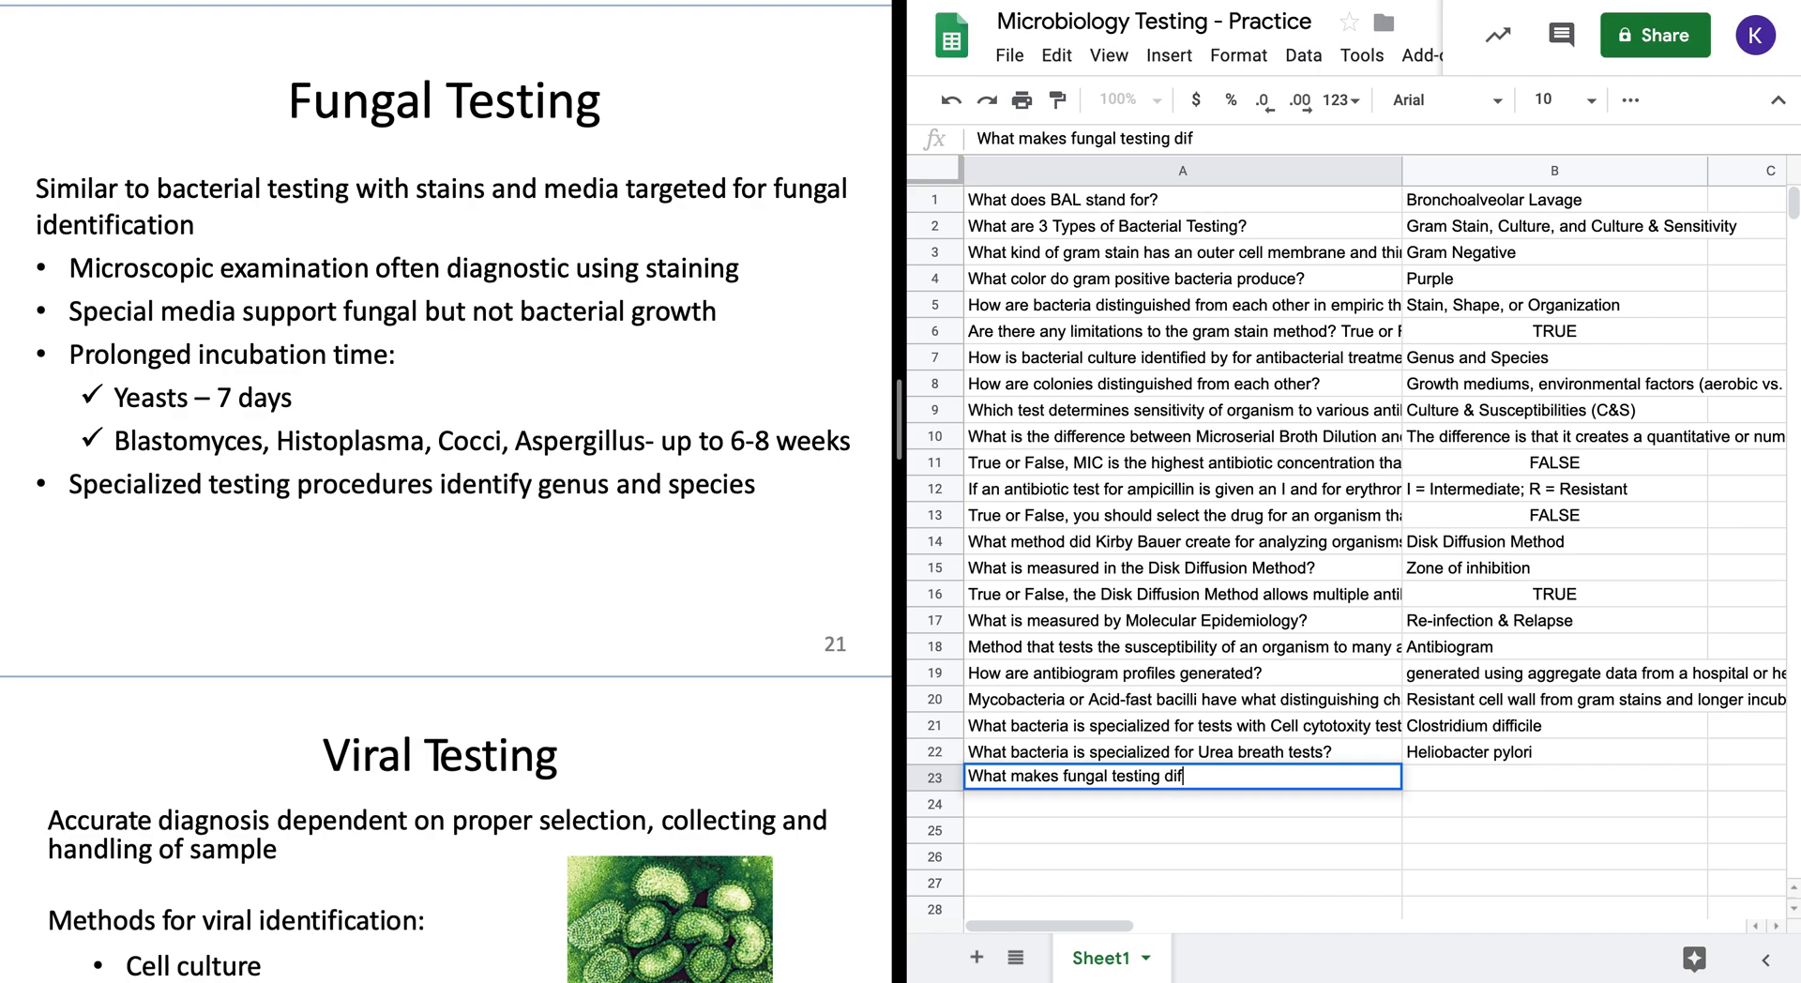
pyautogui.write('ferent from bacteria')
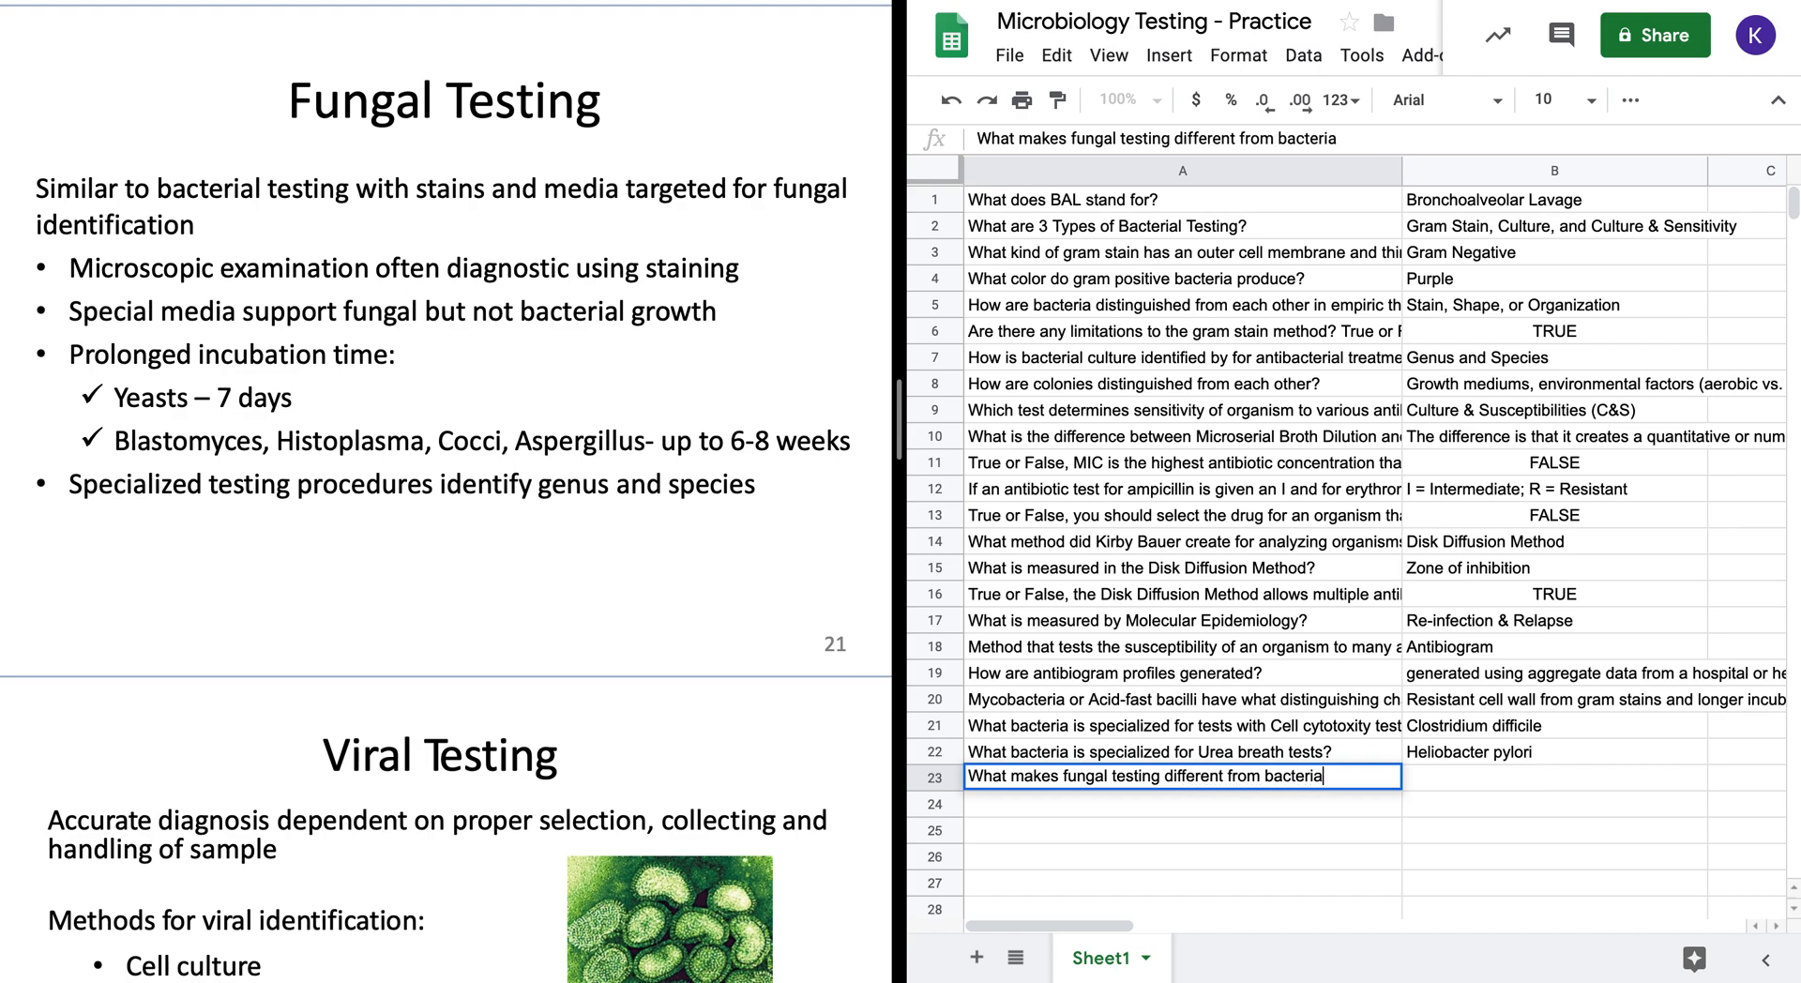
pyautogui.write('l testing?')
pyautogui.press('Tab')
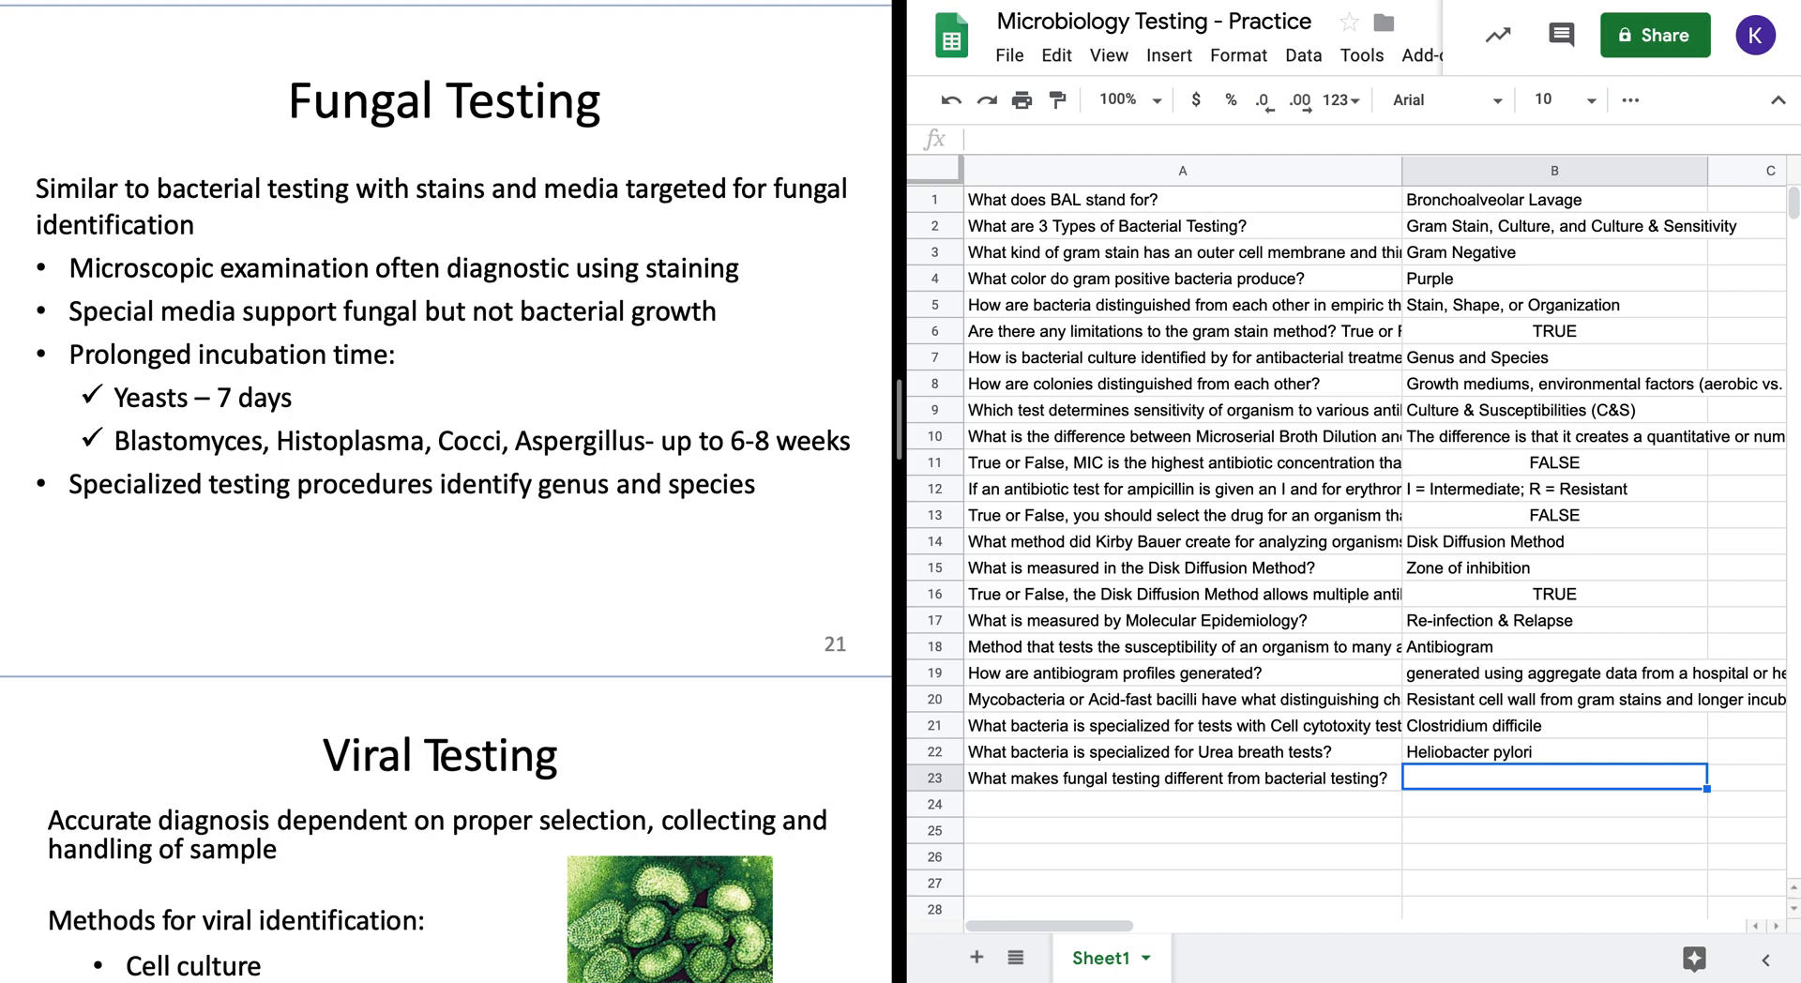
# - Enter in B23 "Uses a special media for fungla growth, longer incubation time, and specialized testing procedures for identifying genus and species."
pyautogui.write('Uses a s')
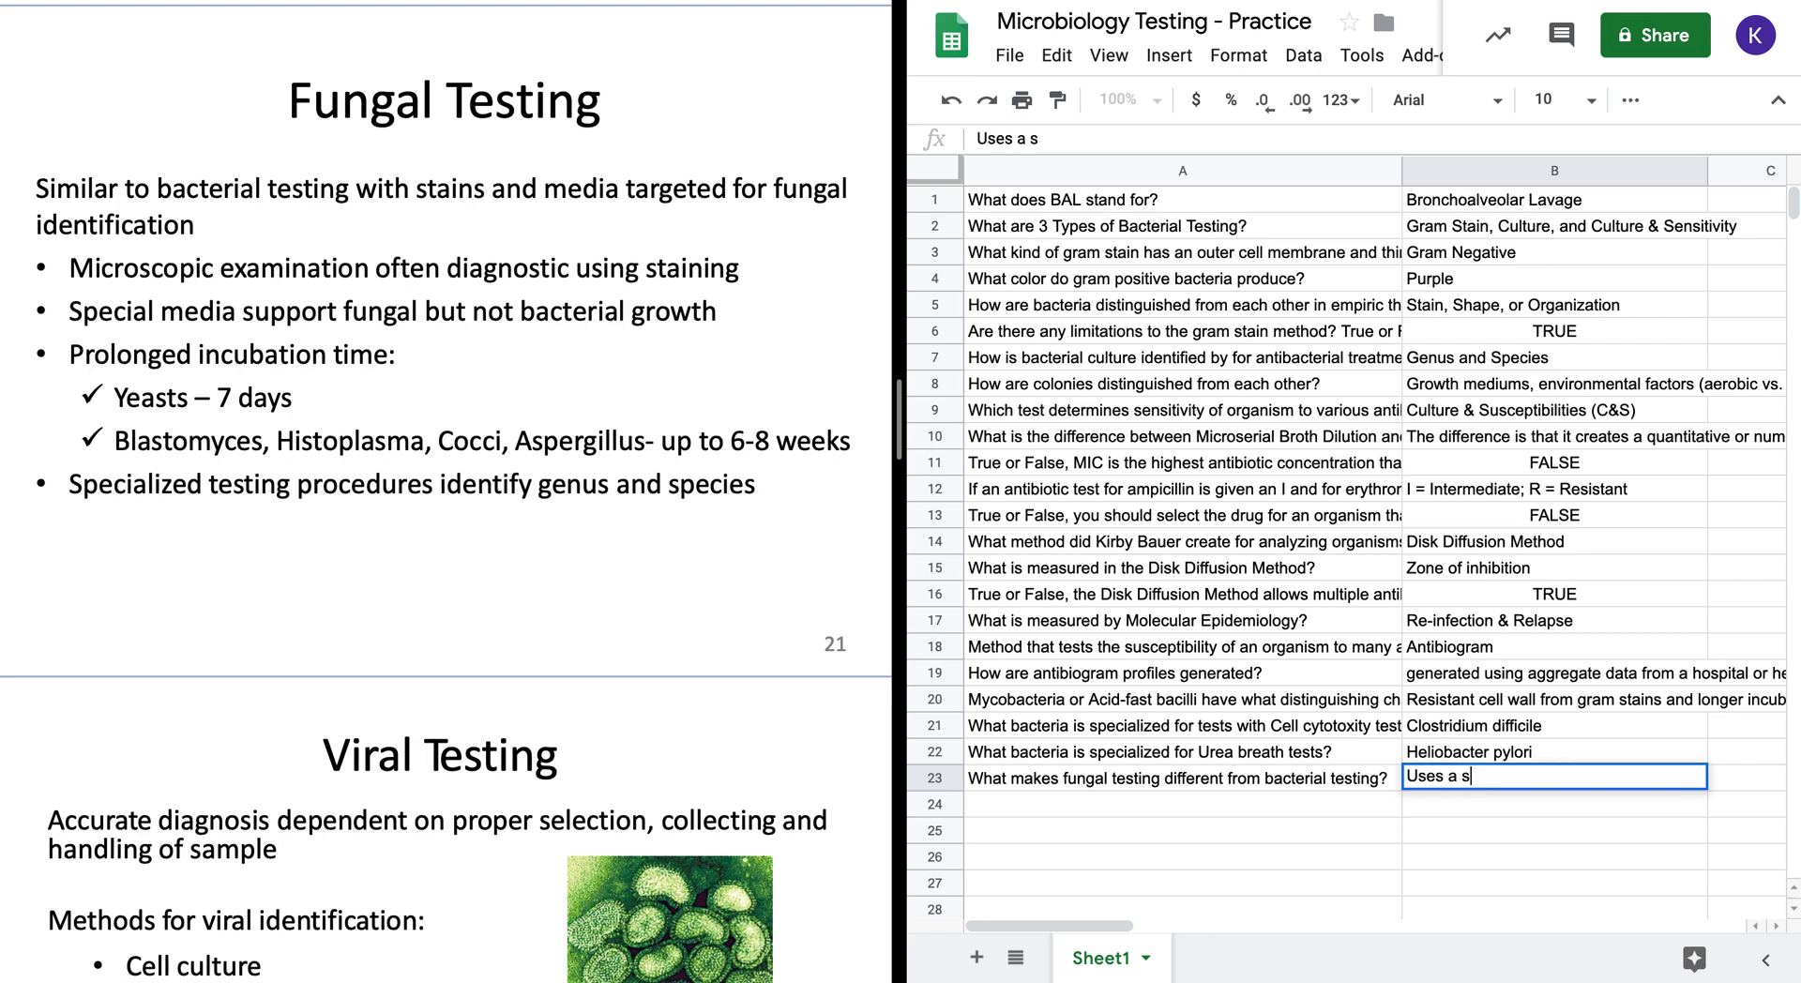
pyautogui.write('pecial media for f')
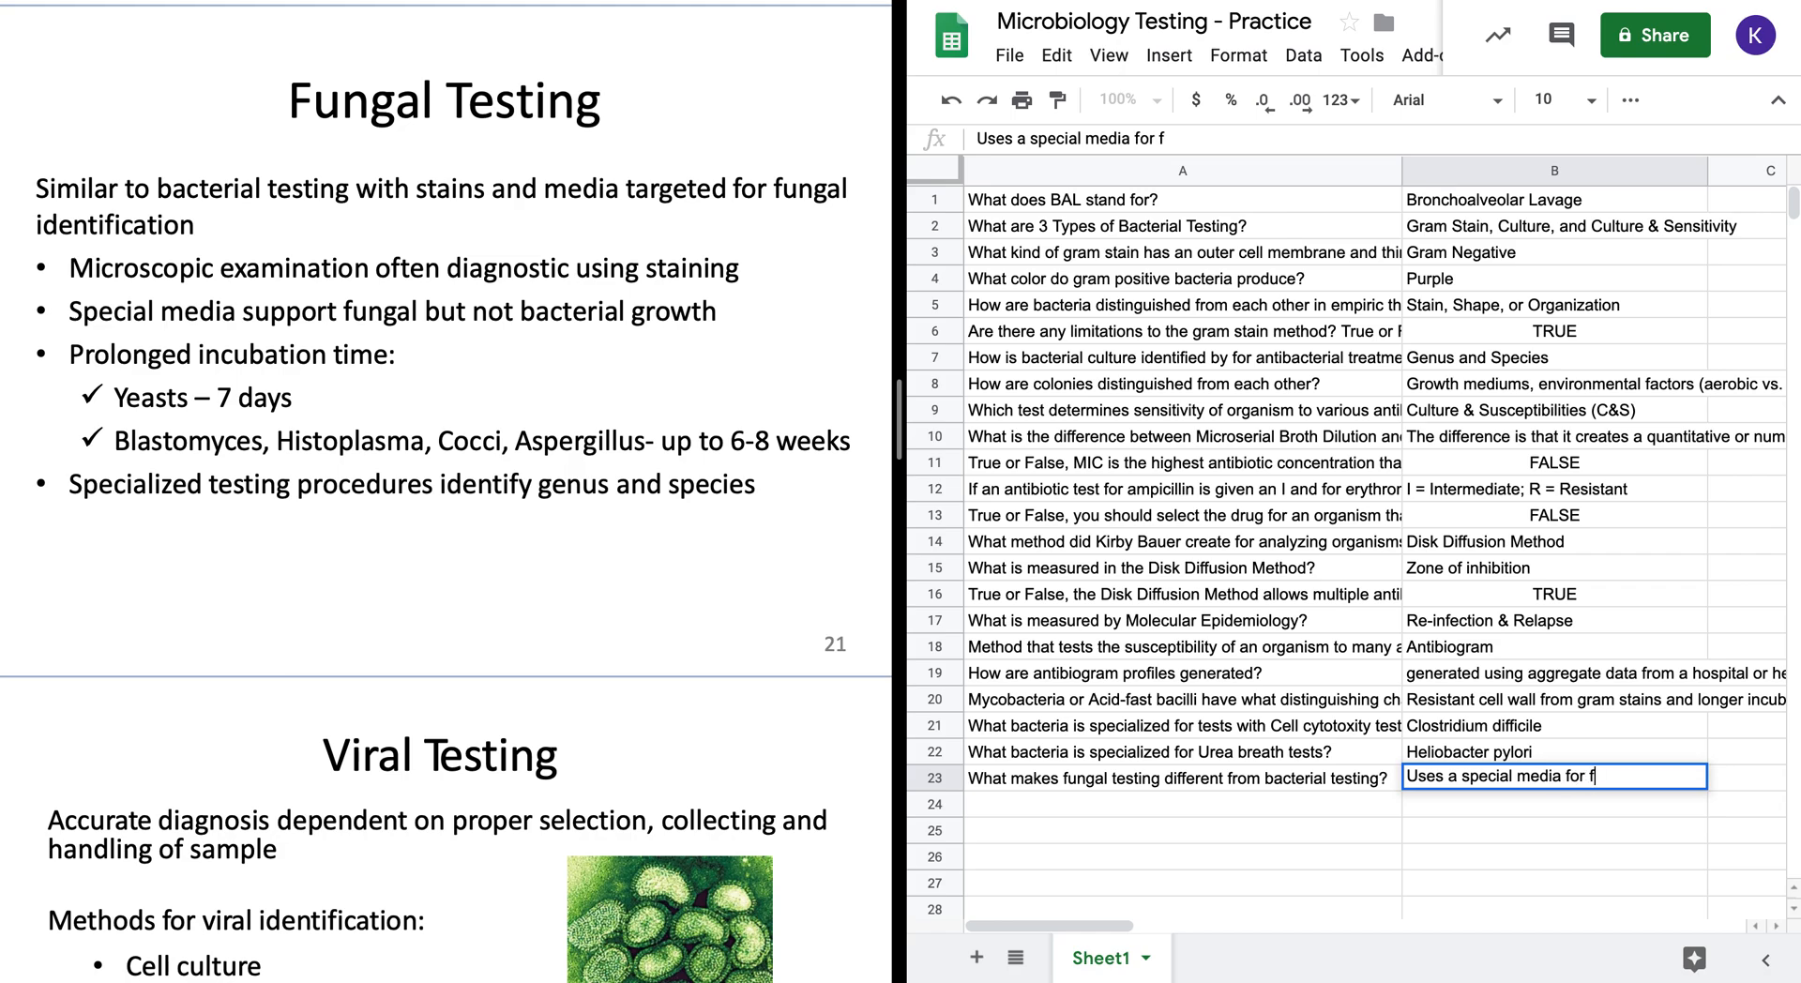
pyautogui.write('ungla growth')
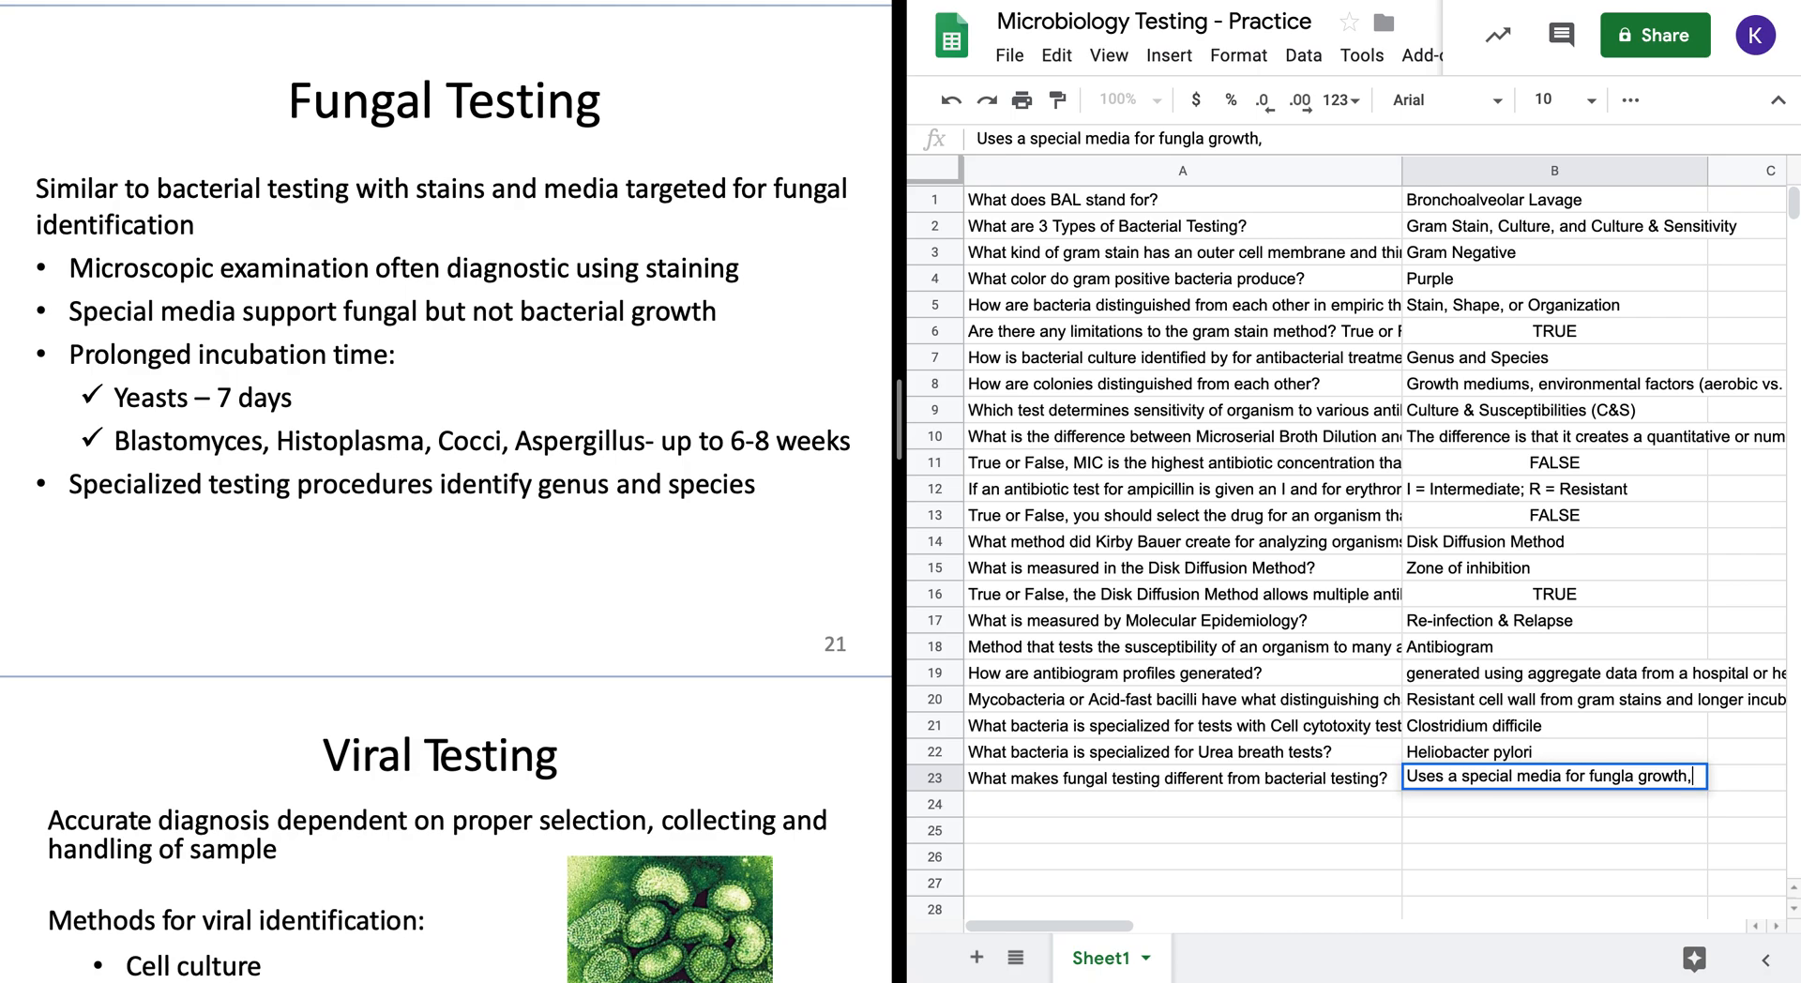
pyautogui.write(', lo')
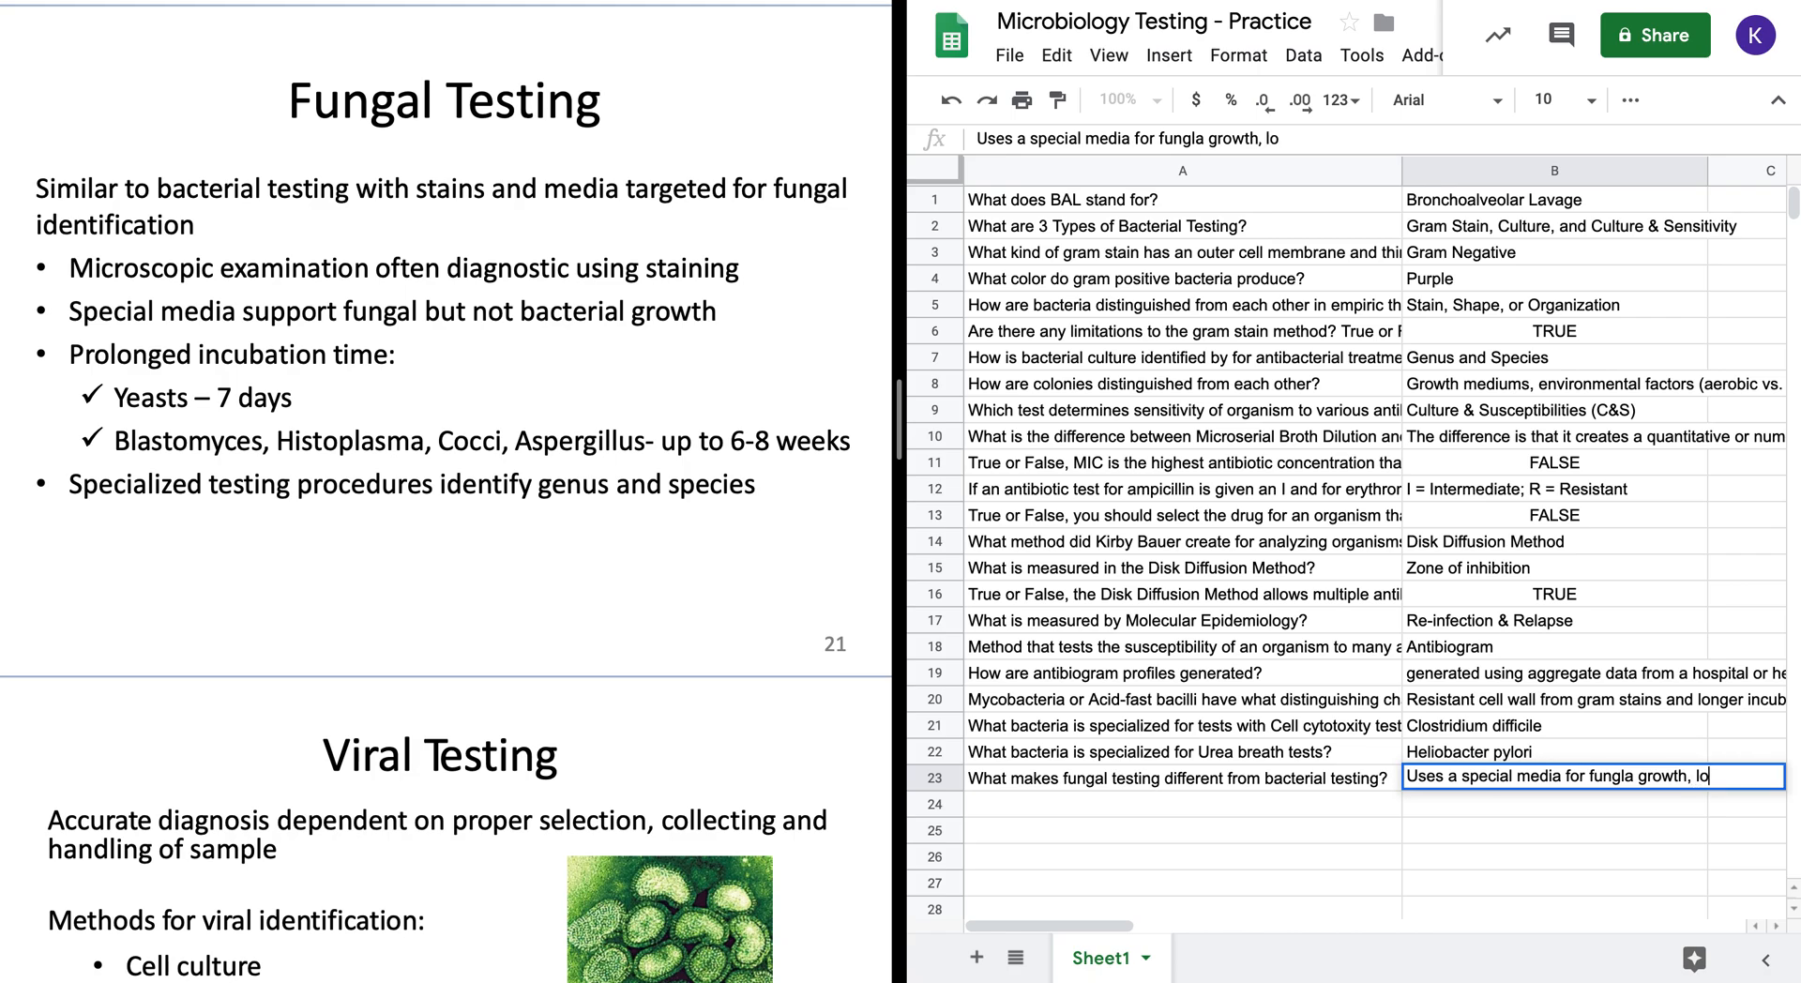
pyautogui.write('nger incub')
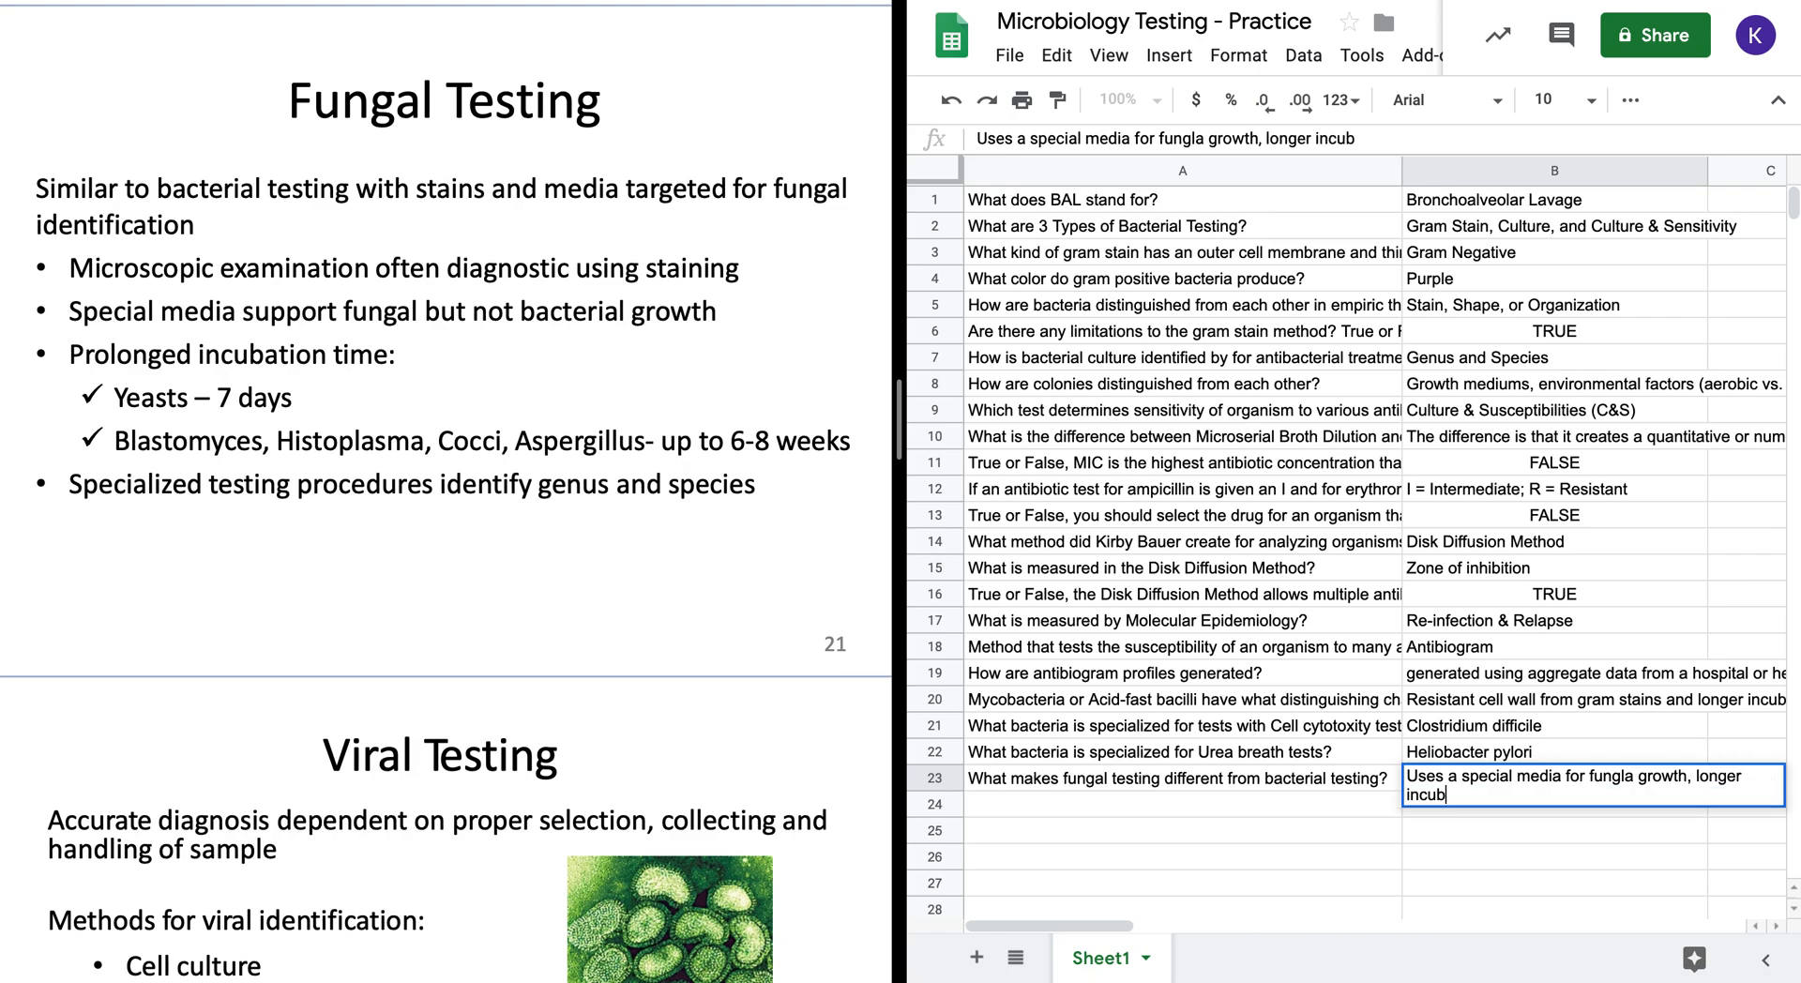
pyautogui.write('ariion time')
pyautogui.write(', and spe')
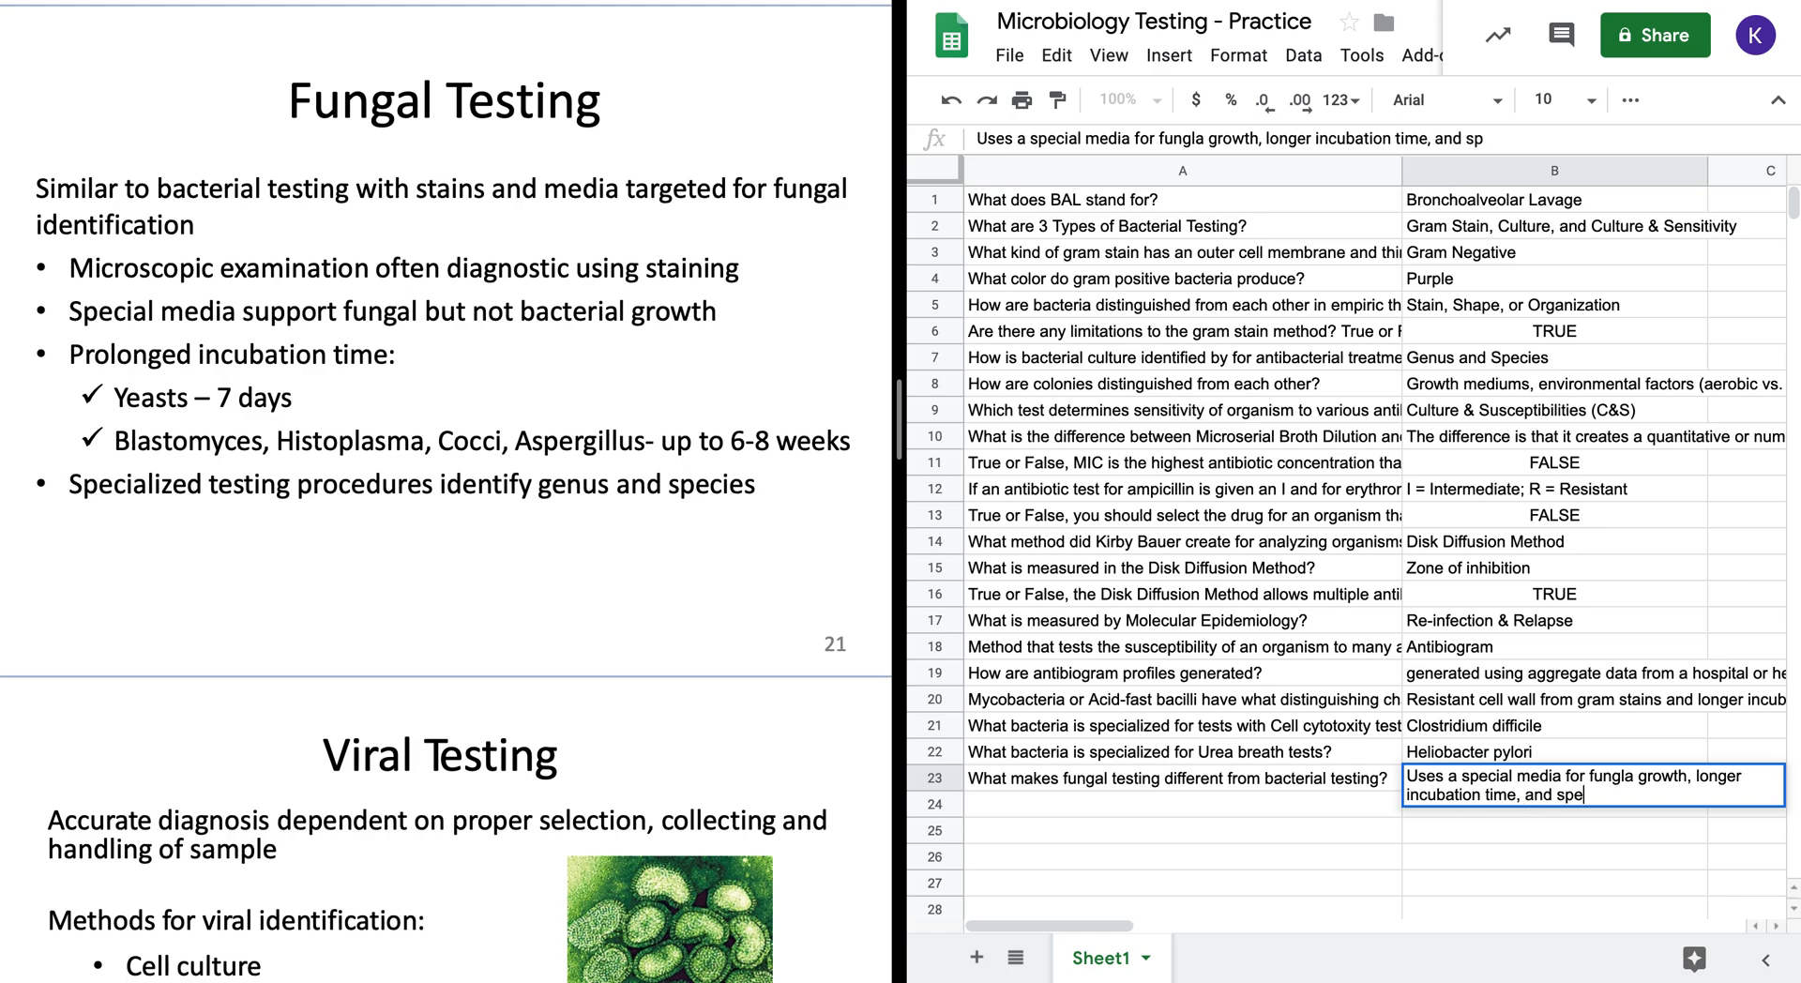
pyautogui.write('cialized testing')
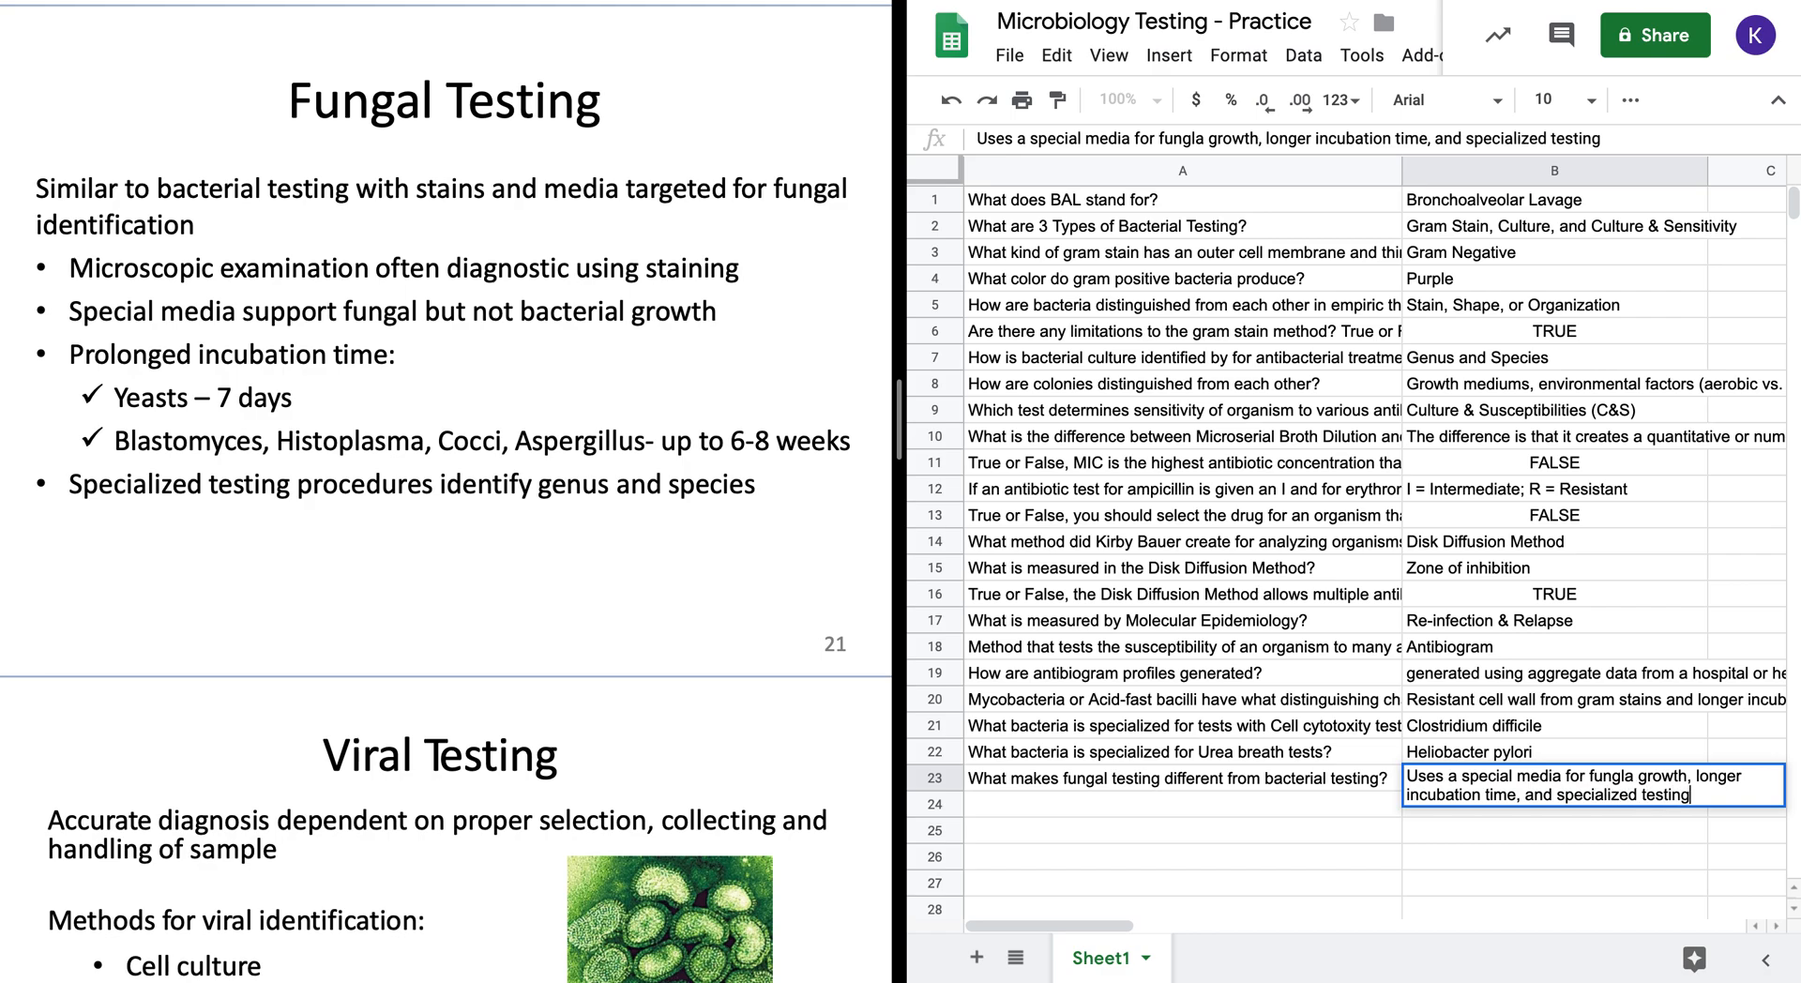
pyautogui.write(' procedures for')
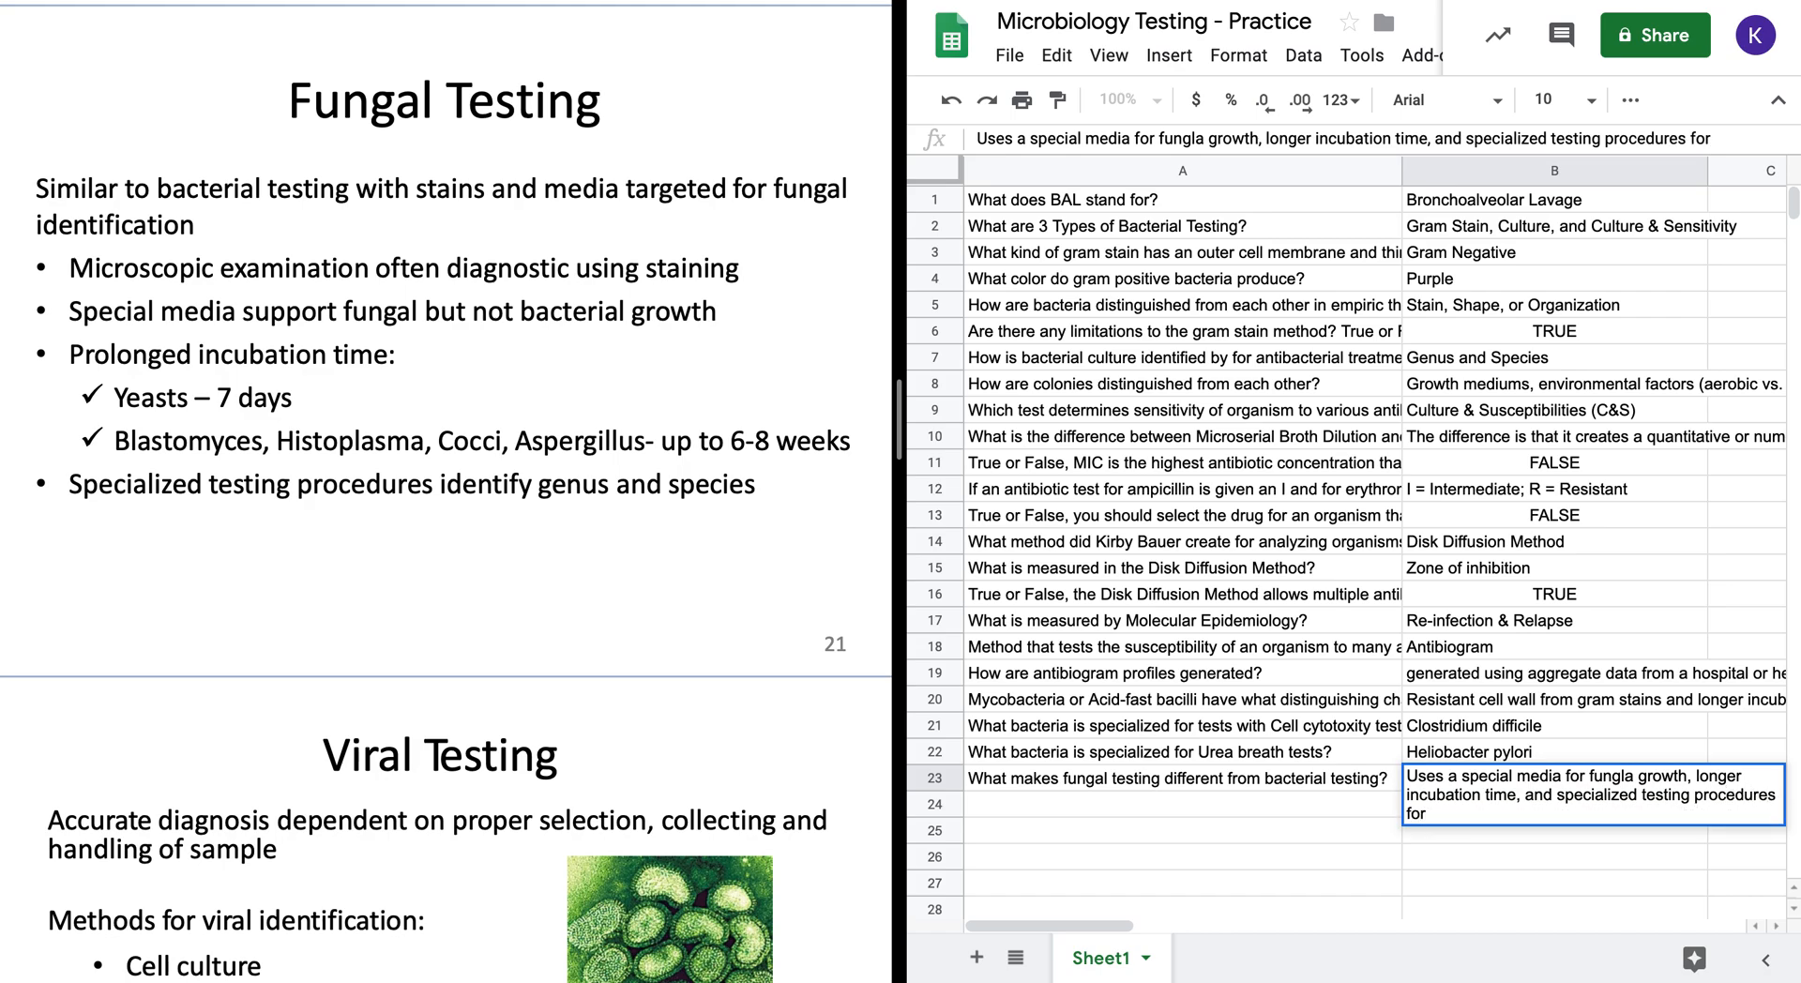
pyautogui.write(' identifying gen')
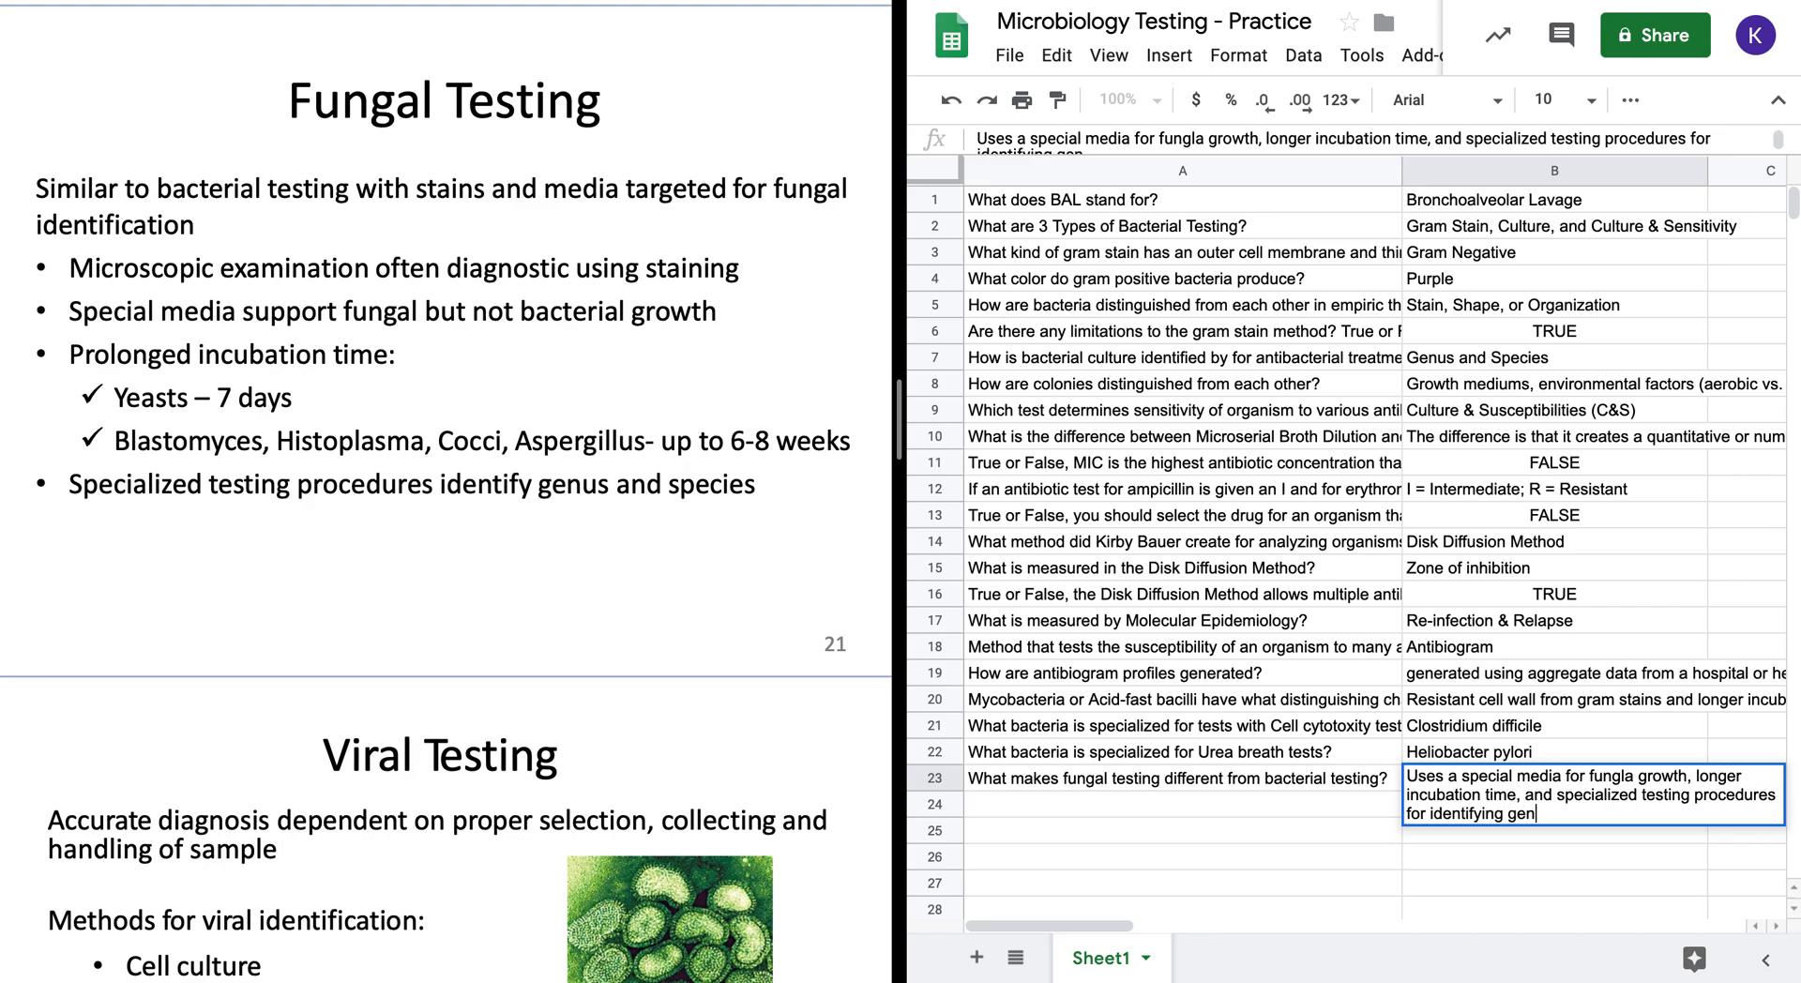
pyautogui.write('us and species.')
pyautogui.press('Return')
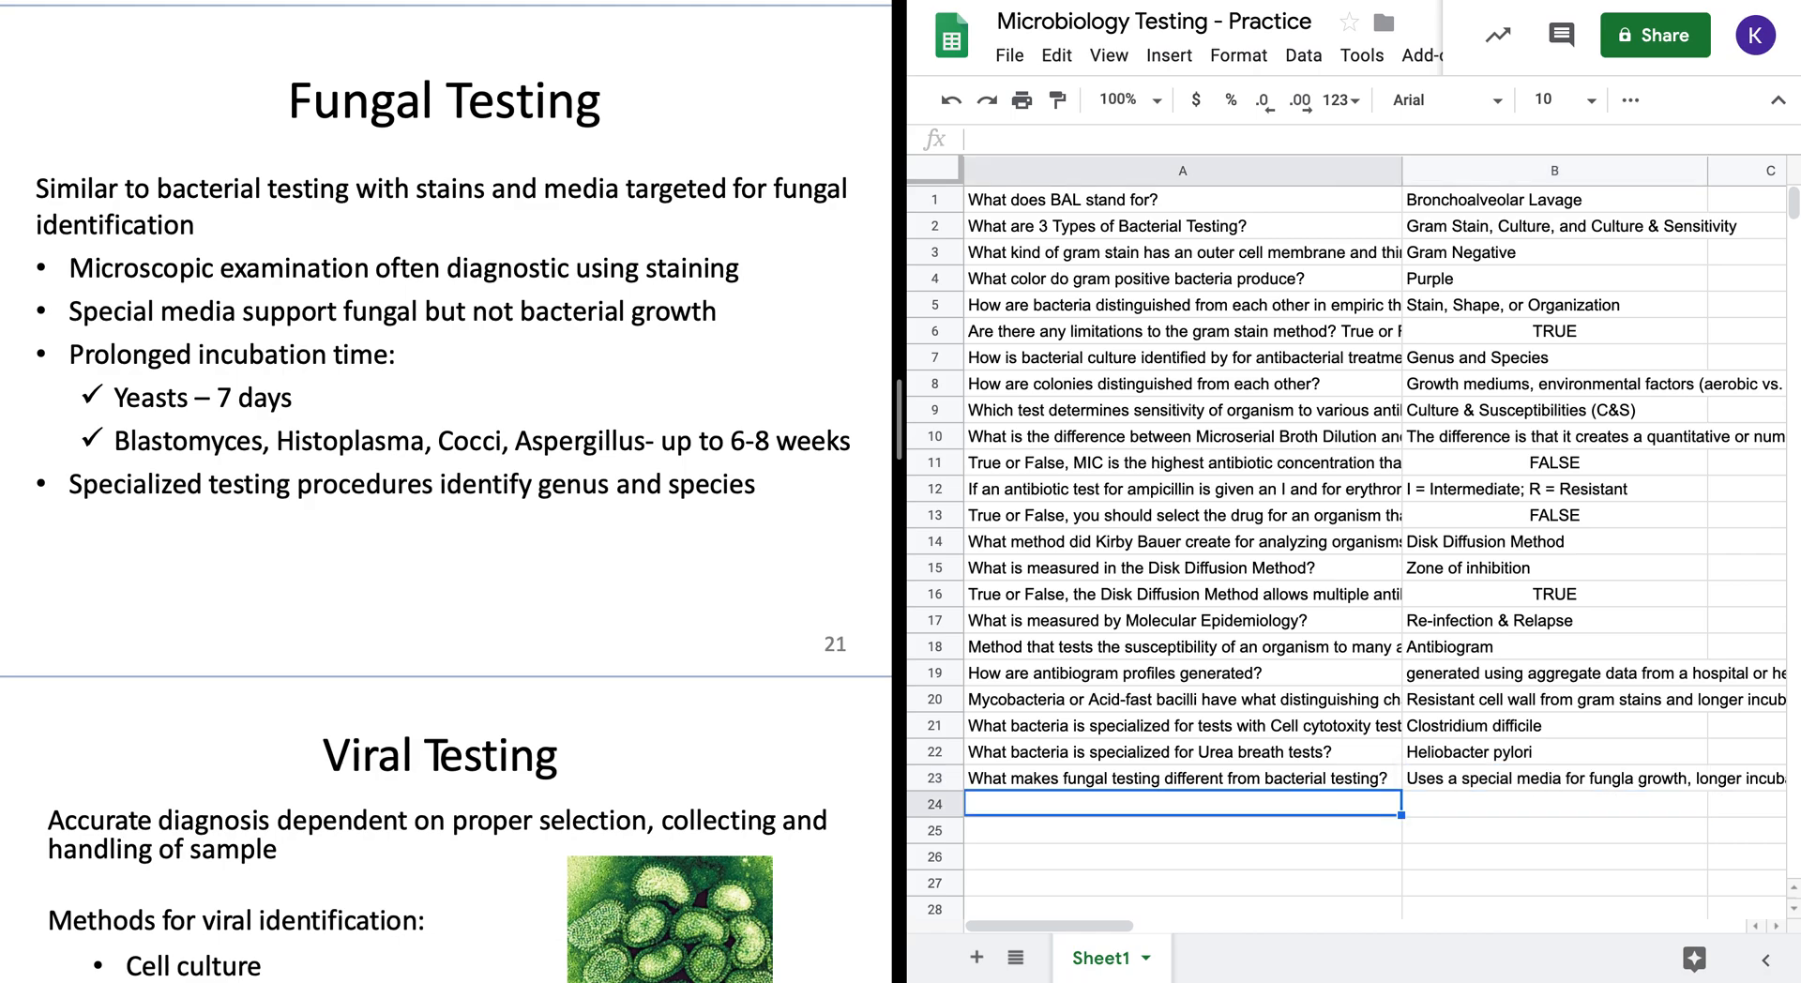
# - Enter the question "Diagnosis during viral testing is dependent on what 3 things?" in cell A24, based on the Viral Testing slide
pyautogui.scroll(-5, 230, 589)
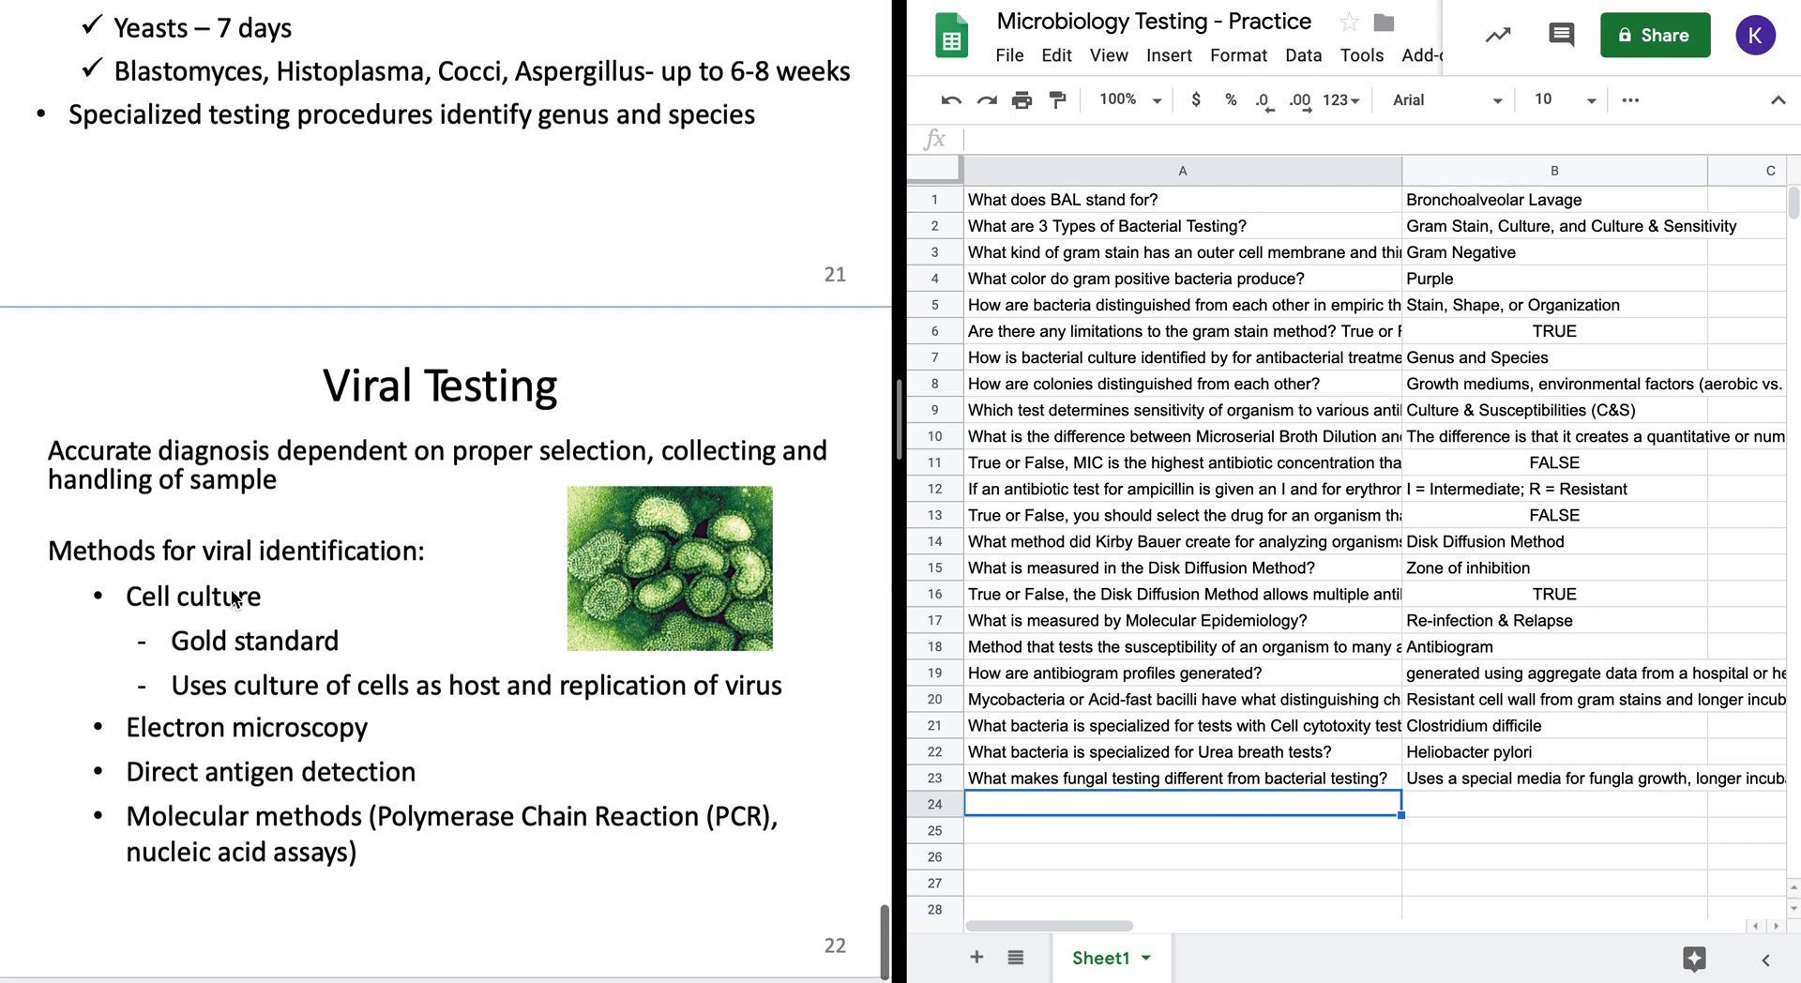
pyautogui.doubleClick(1015, 797)
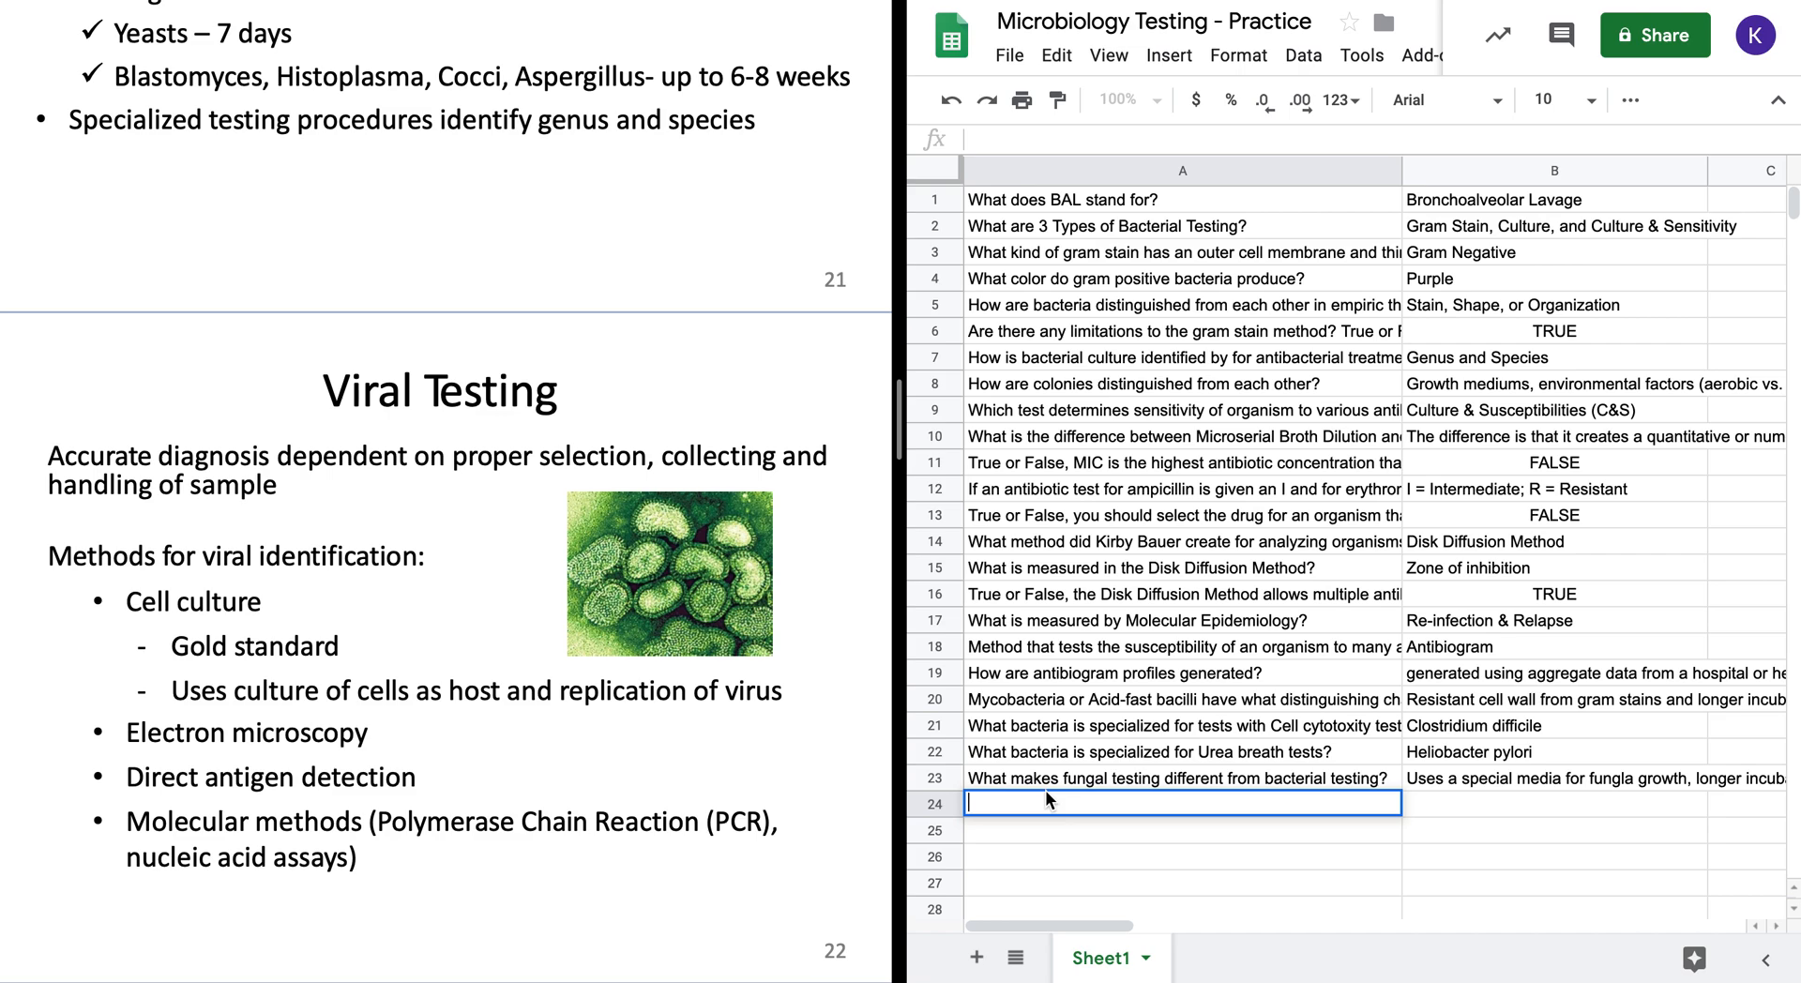
pyautogui.write('Diagnosis during')
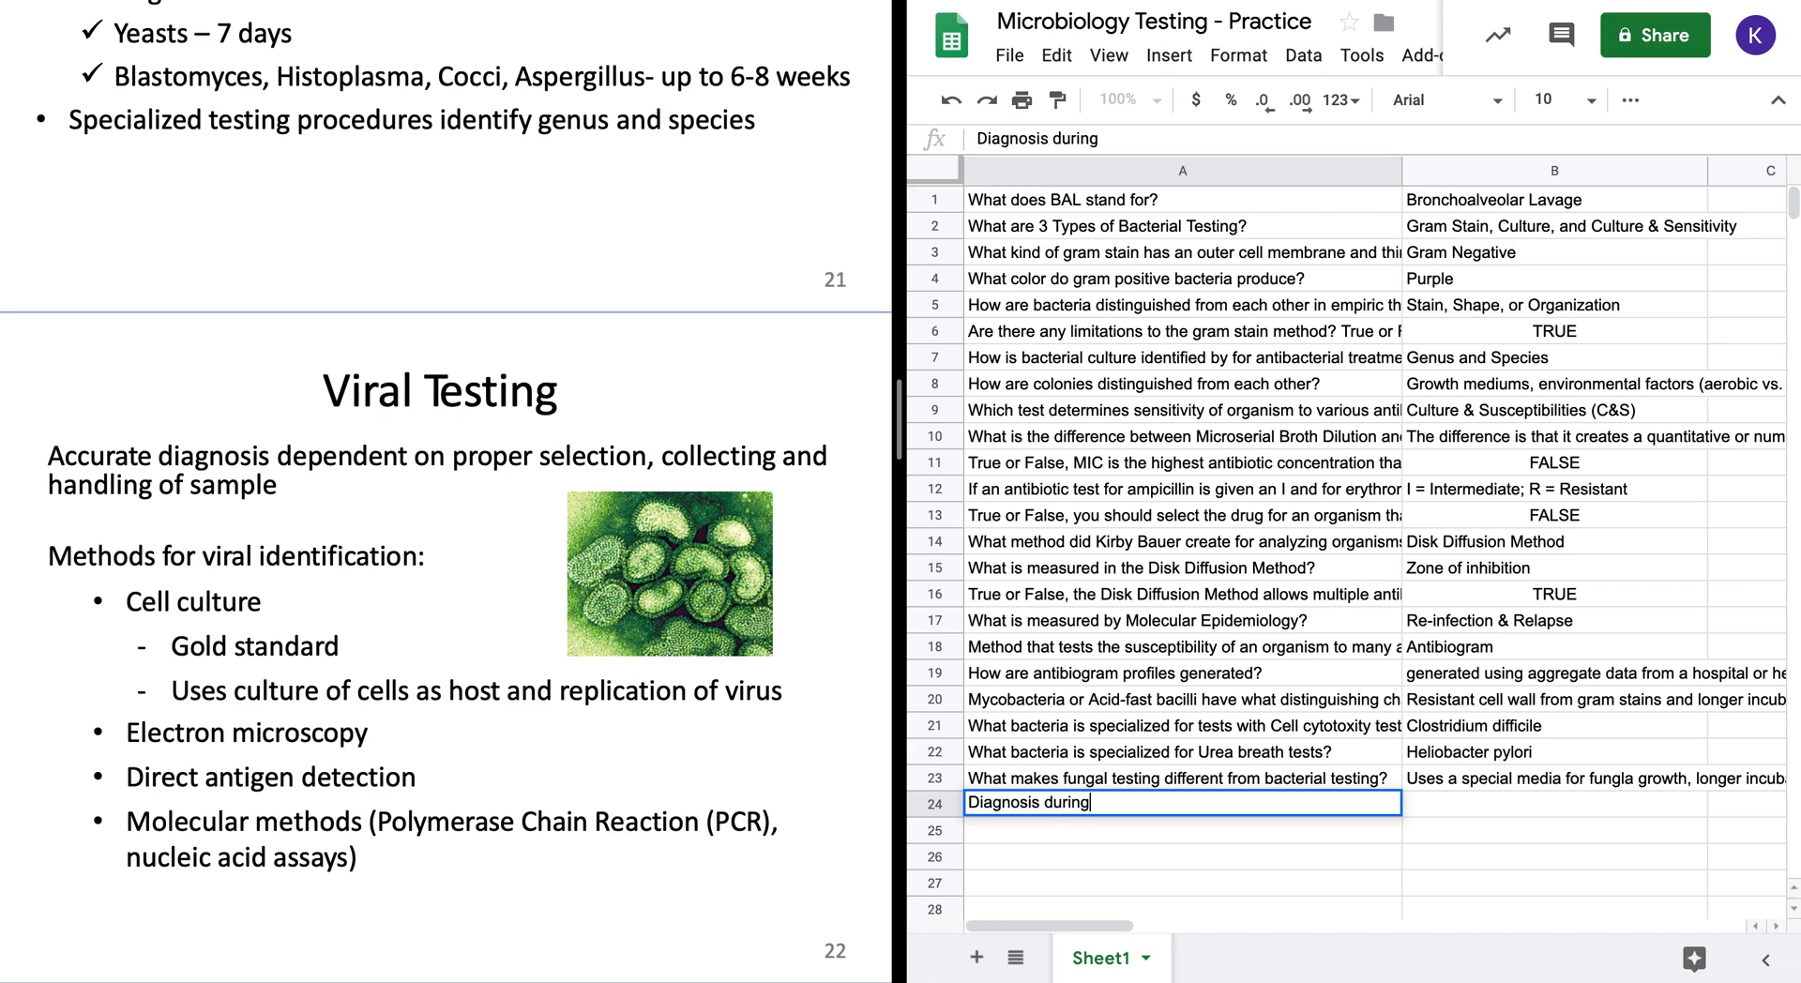
pyautogui.write(' viral testing is de')
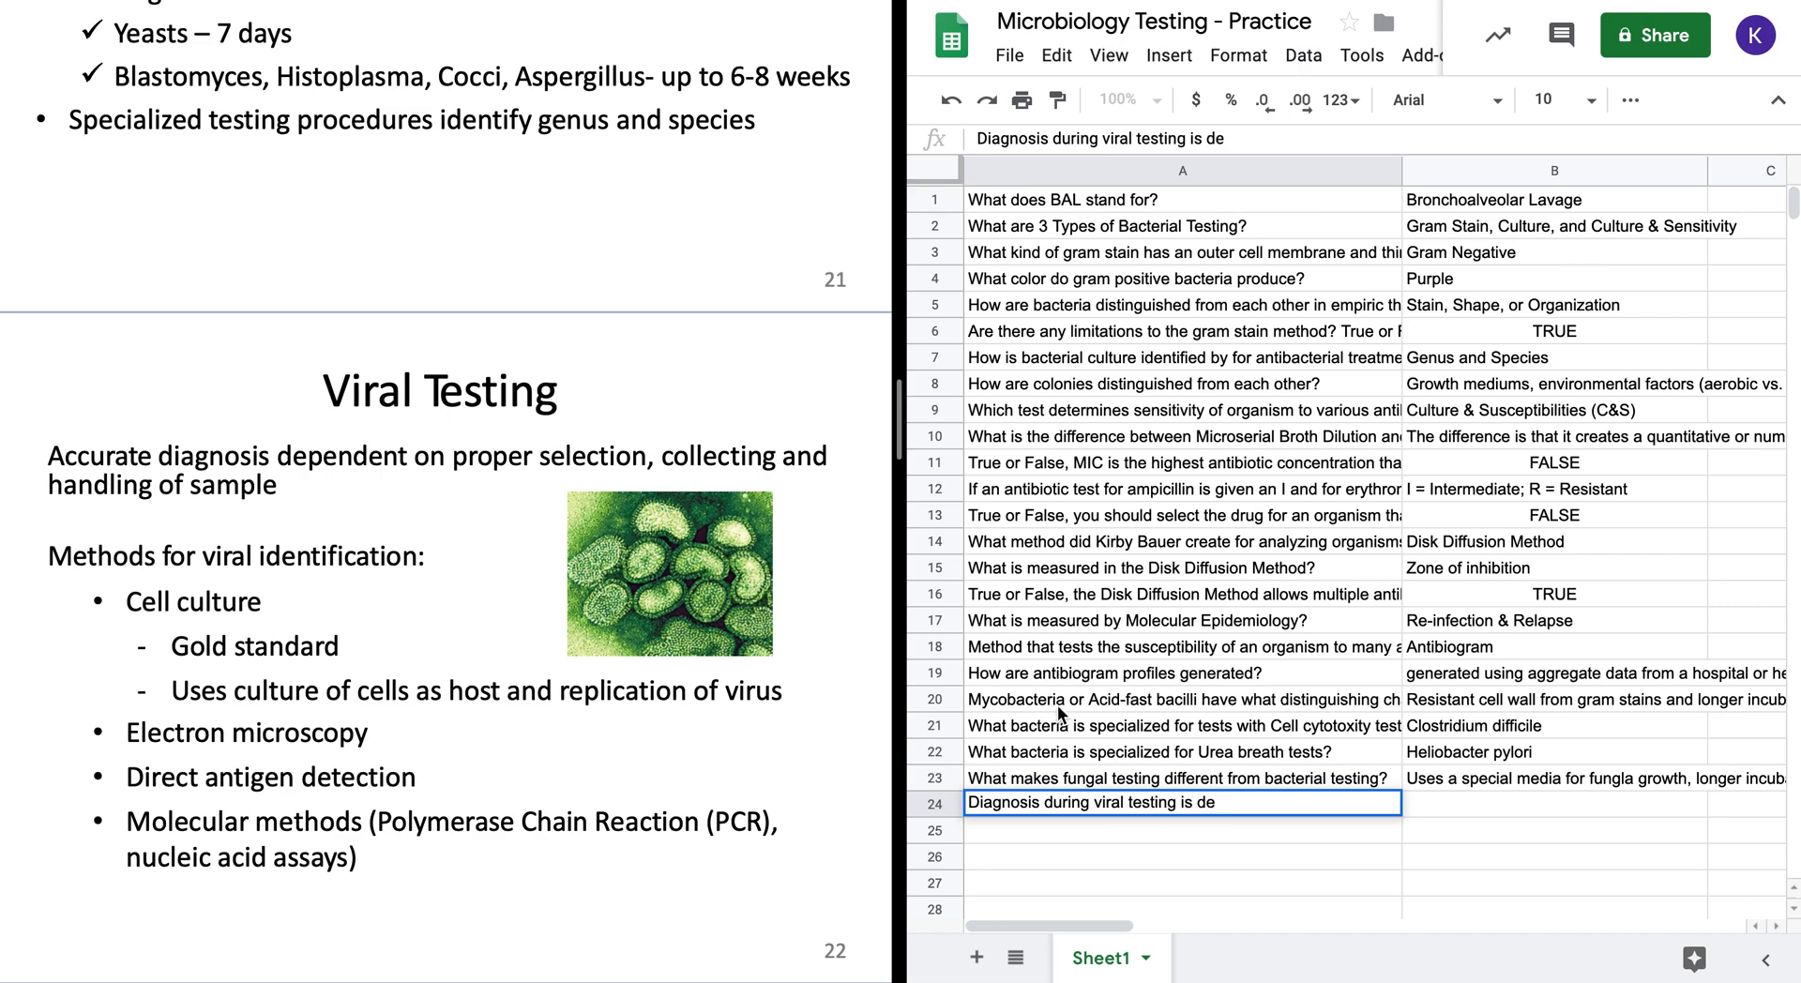
pyautogui.write('pendent on')
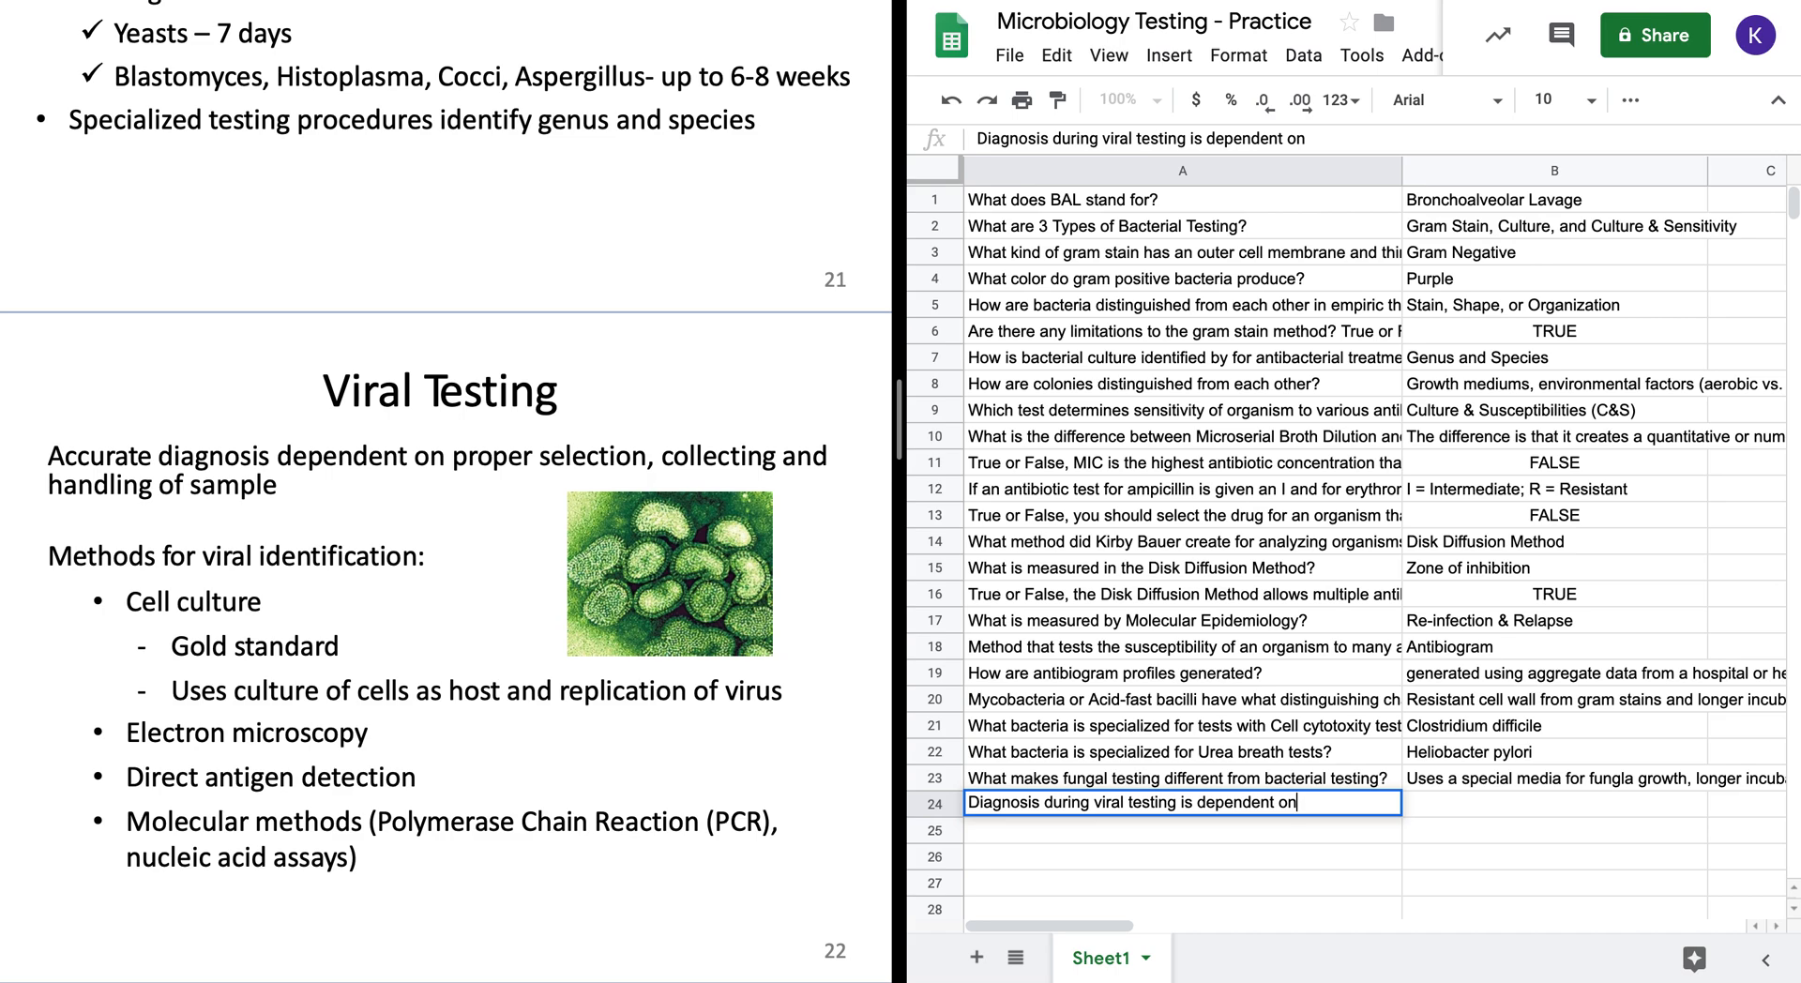
pyautogui.write(' what 3 things?')
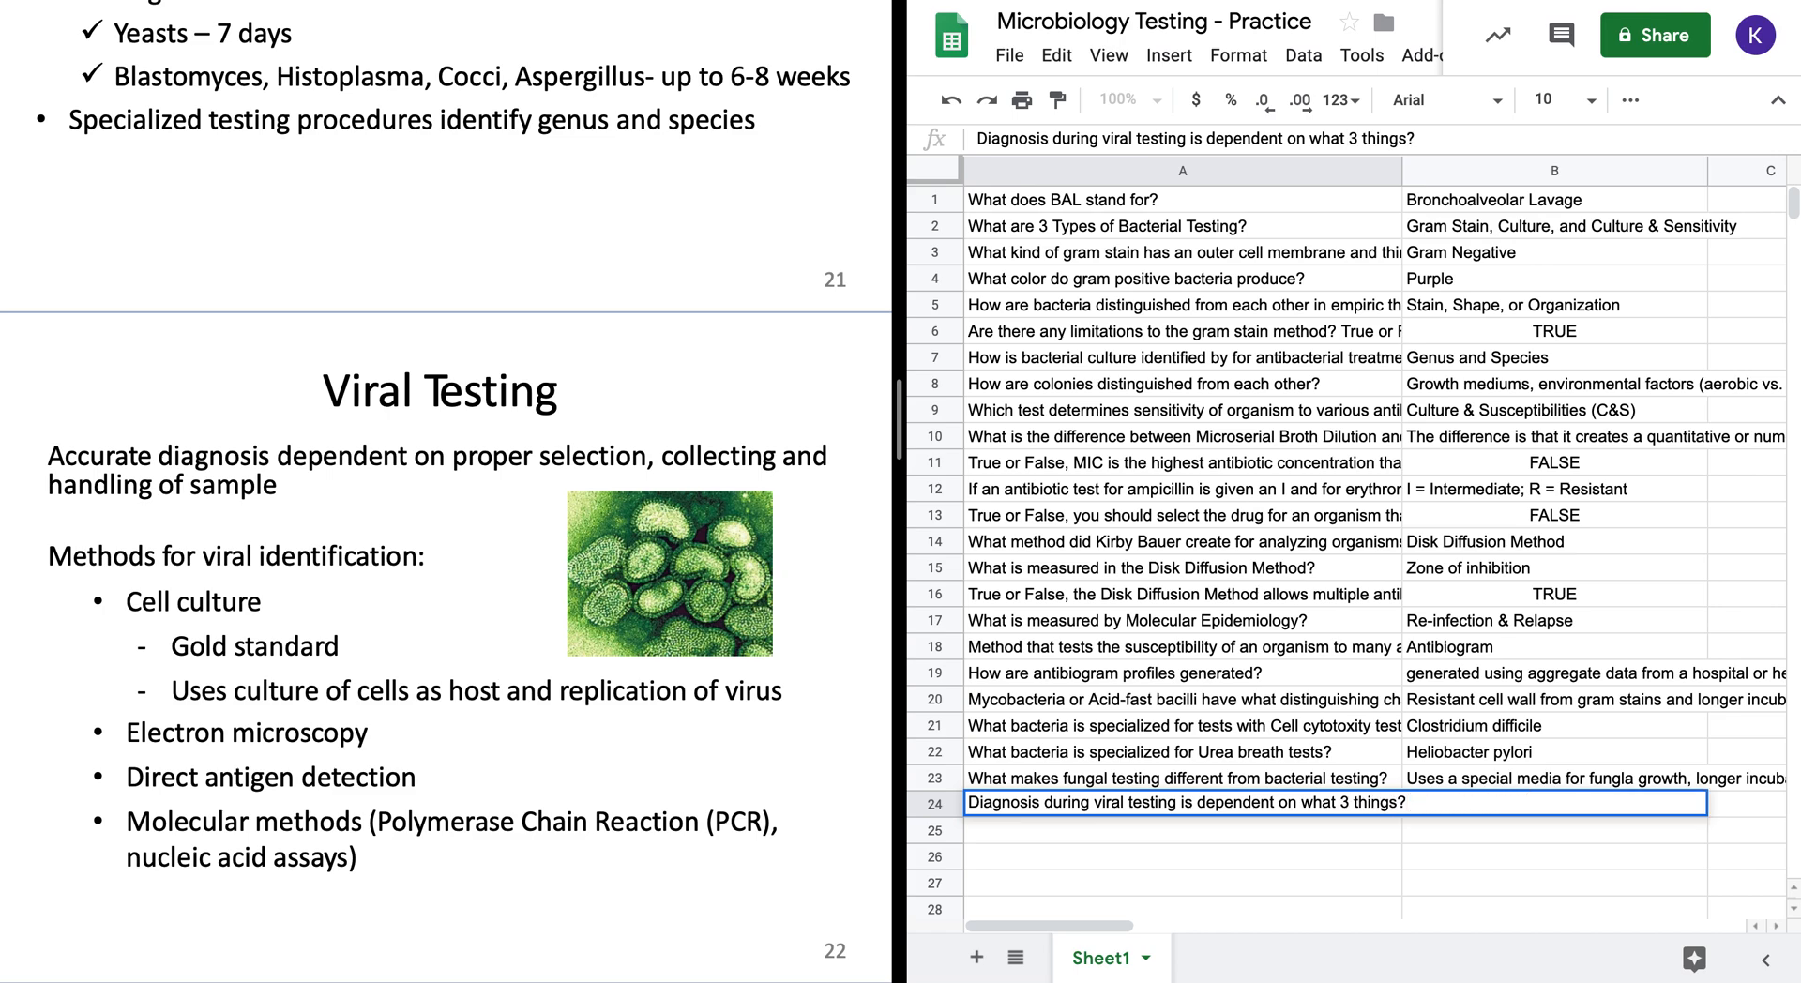
pyautogui.press('Tab')
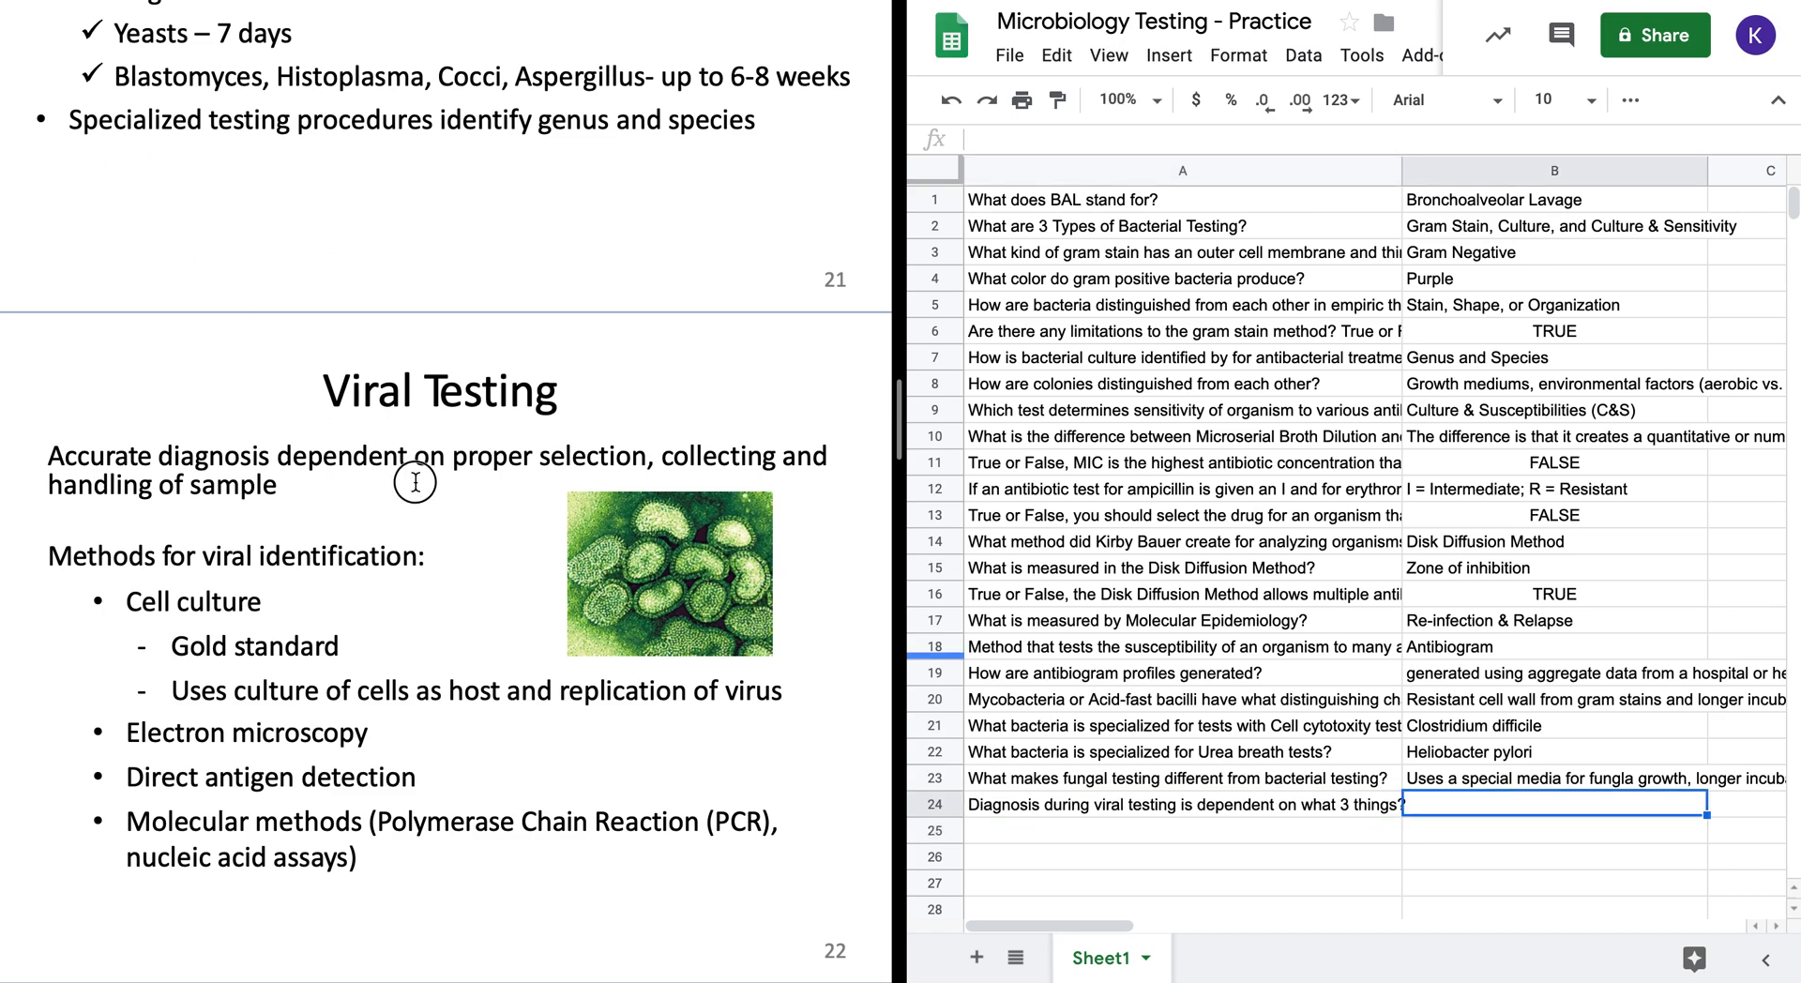
# - Copy "proper selection, collecting and handling of sample" from the Viral Testing slide into B24 and capitalize its first letter
pyautogui.moveTo(451, 458); pyautogui.dragTo(451, 485)
pyautogui.press('super+c')
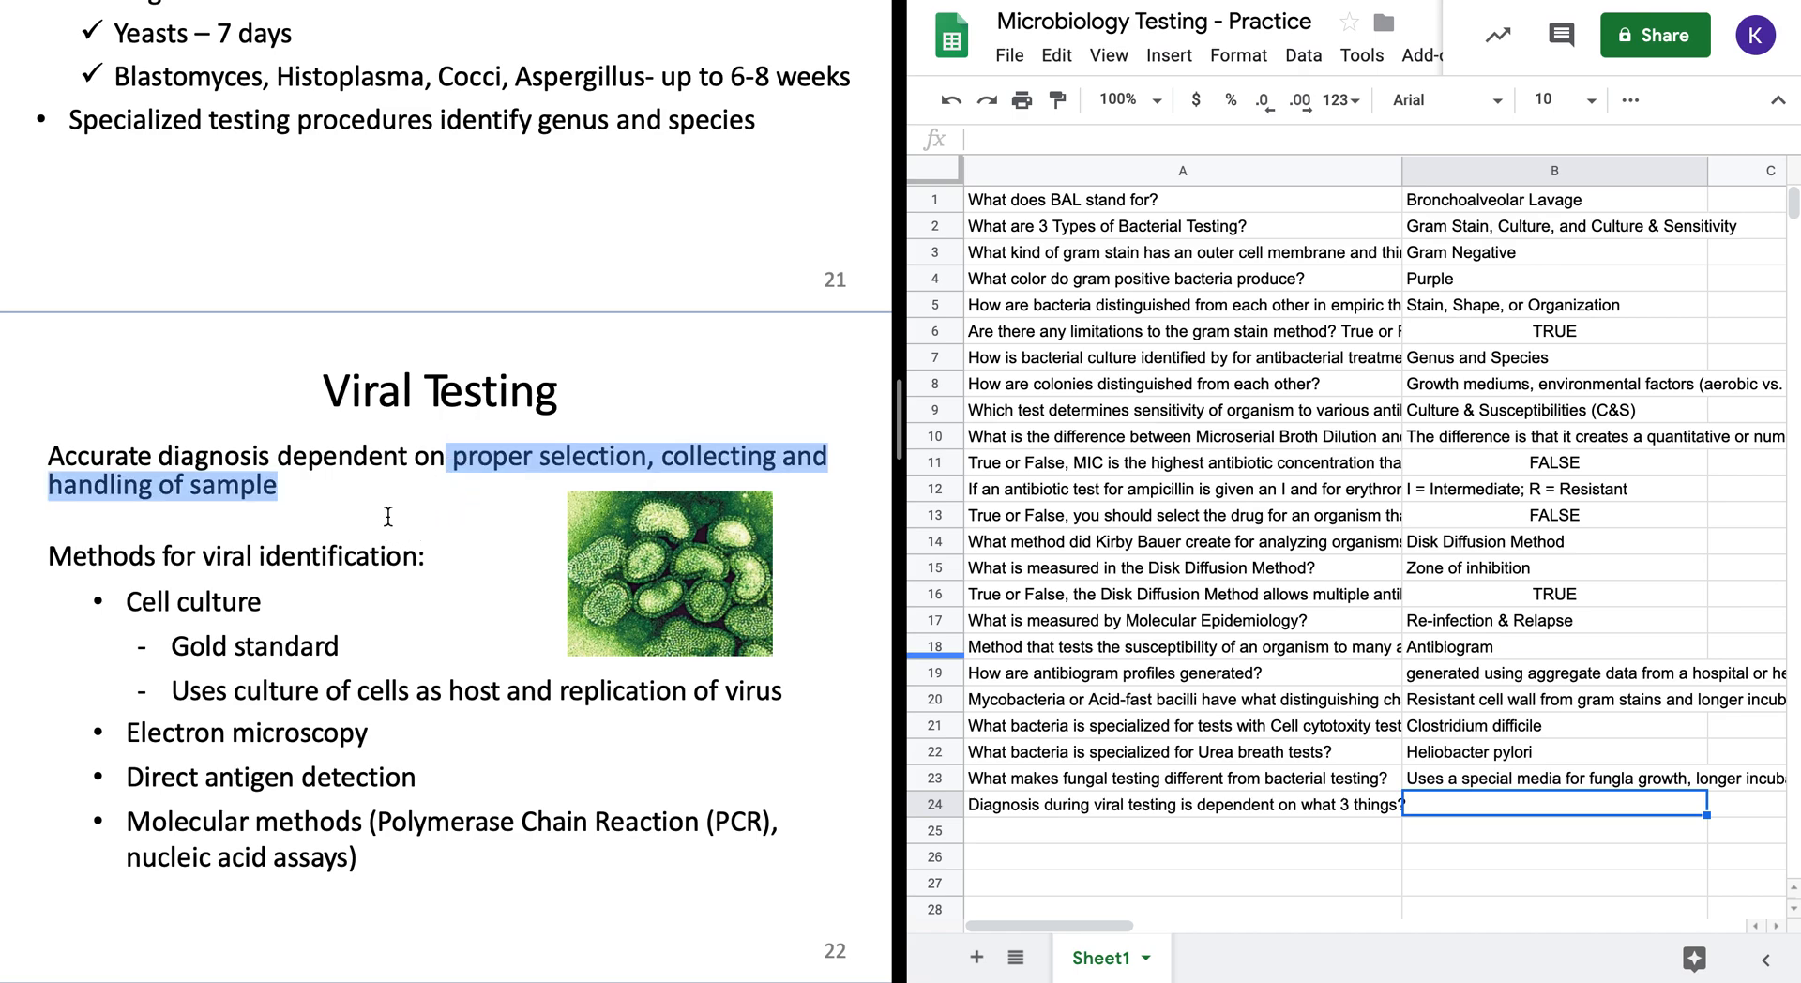
pyautogui.click(1513, 804)
pyautogui.press('super+v')
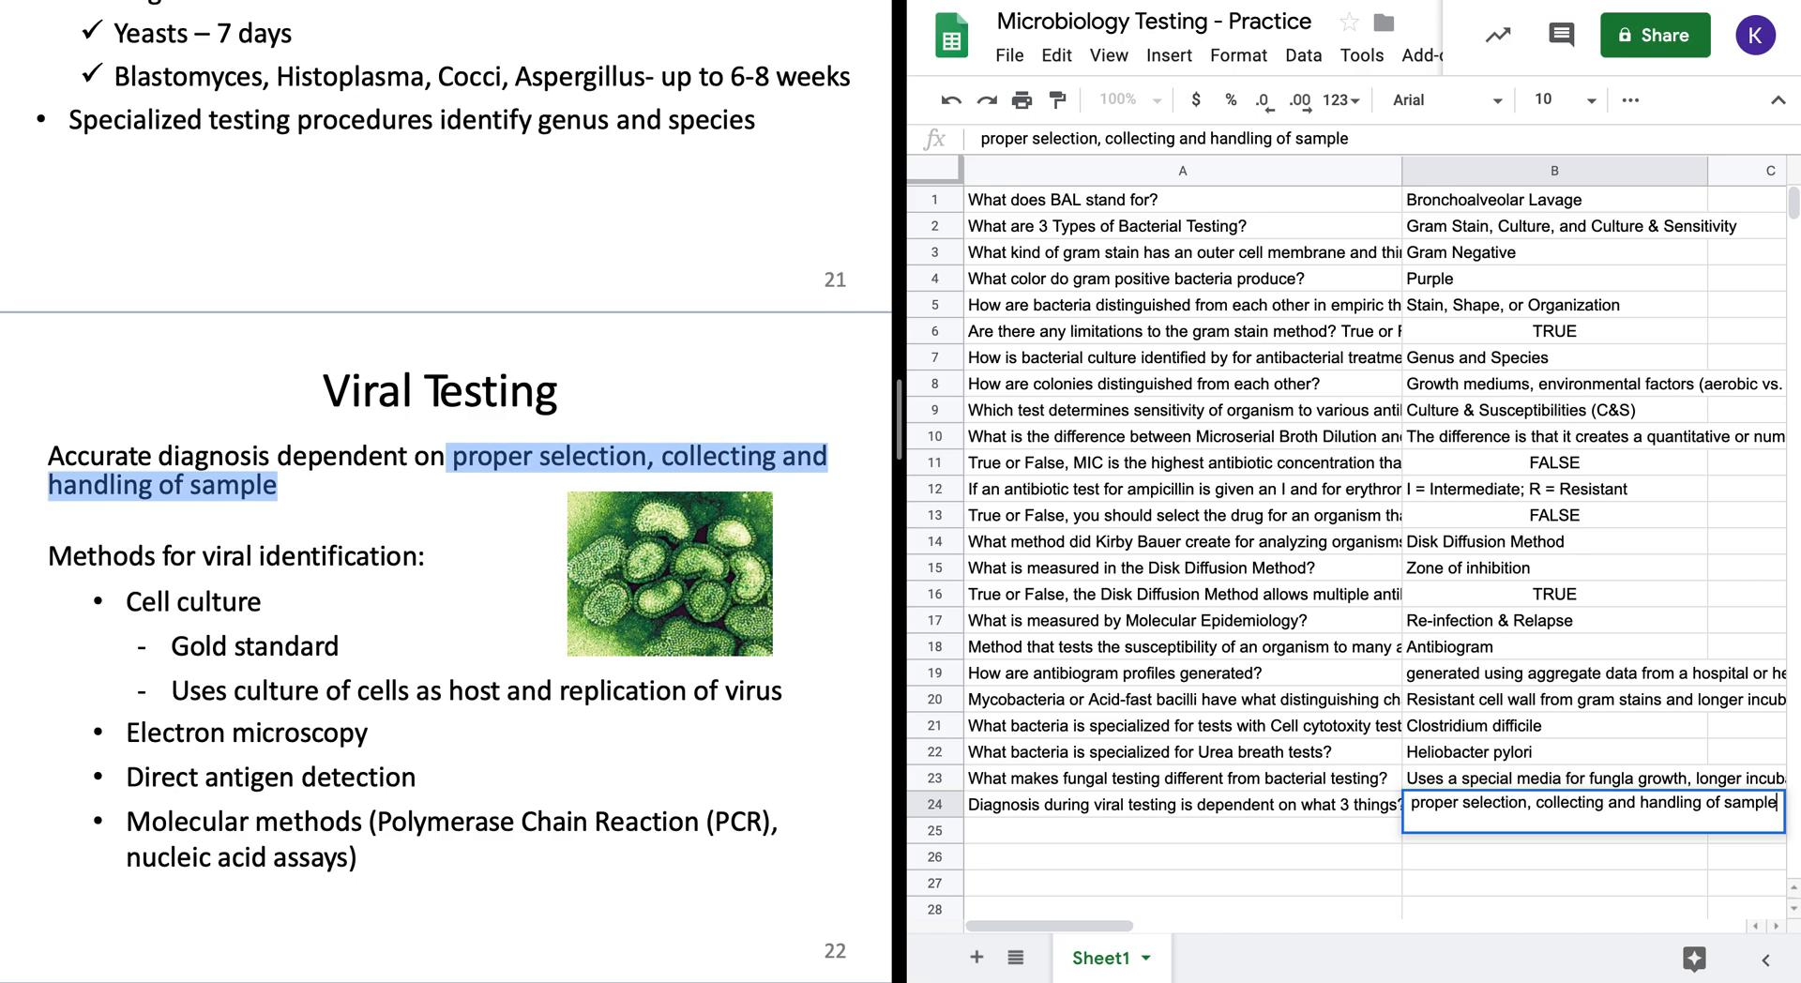
pyautogui.click(1410, 803)
pyautogui.press('Delete')
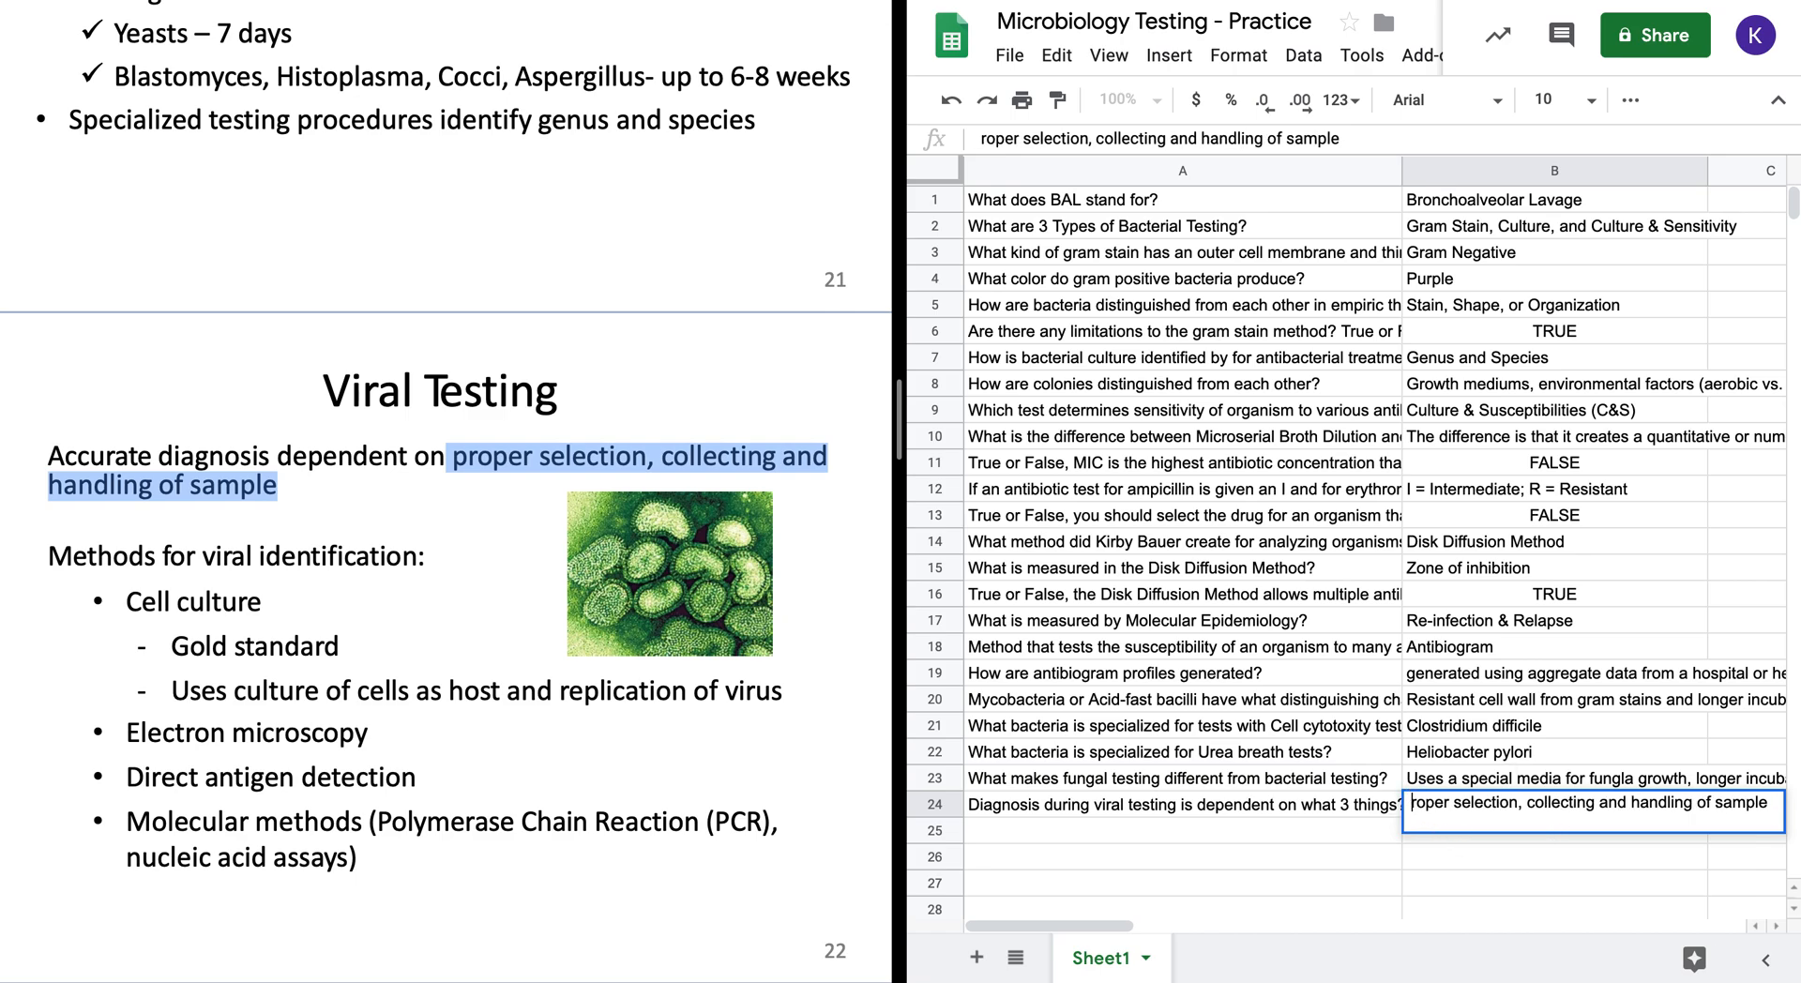
pyautogui.write('P')
pyautogui.press('Return')
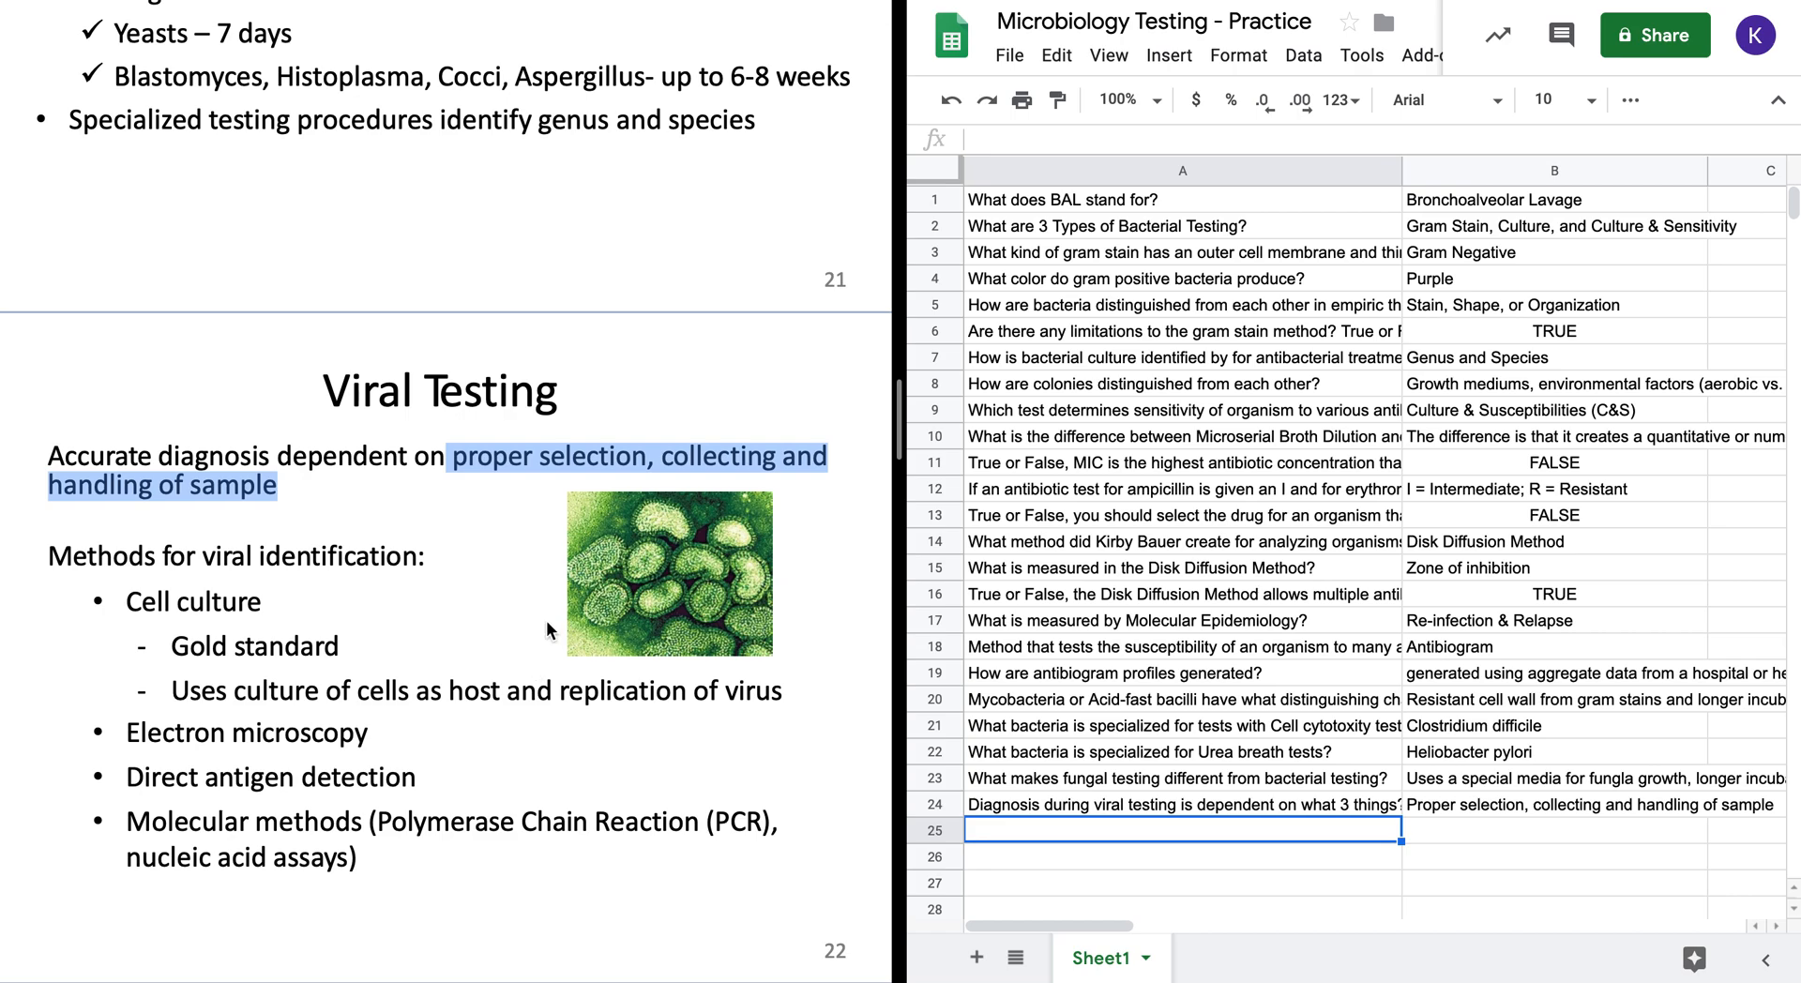
# - Enter the question "What is Gold standard in viral identification?" in cell A25
pyautogui.write('What is')
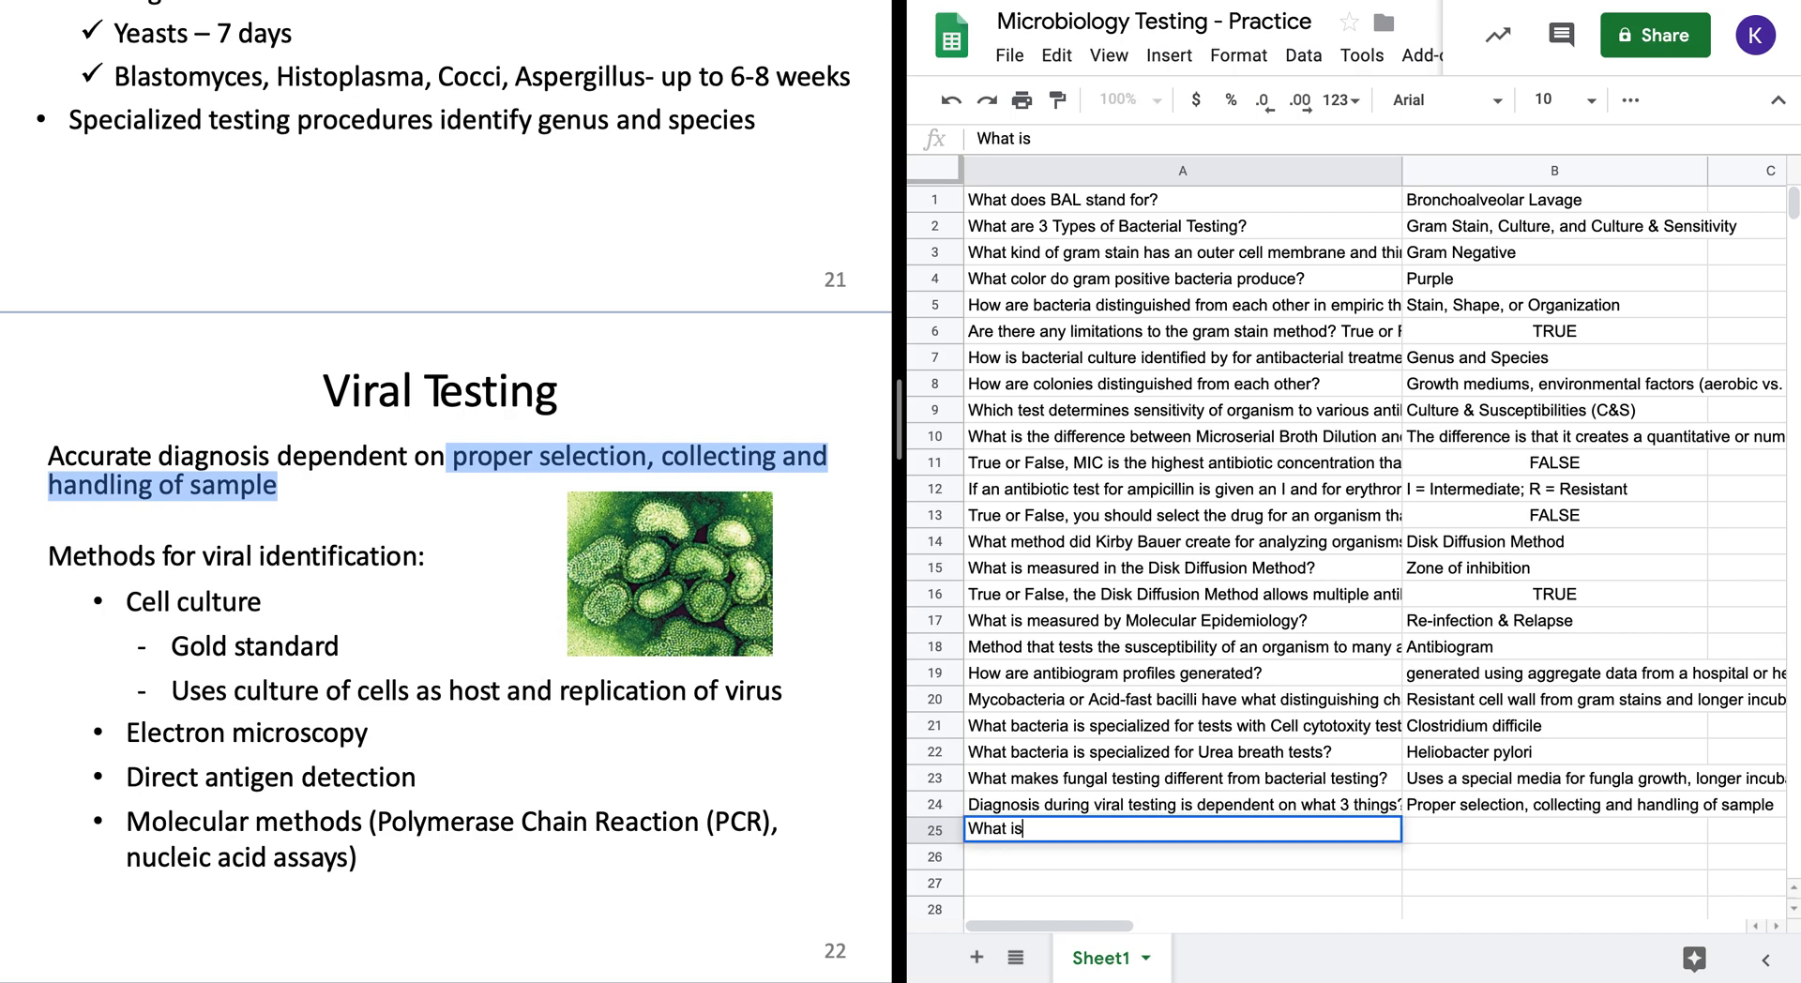
pyautogui.write(' Gold stand')
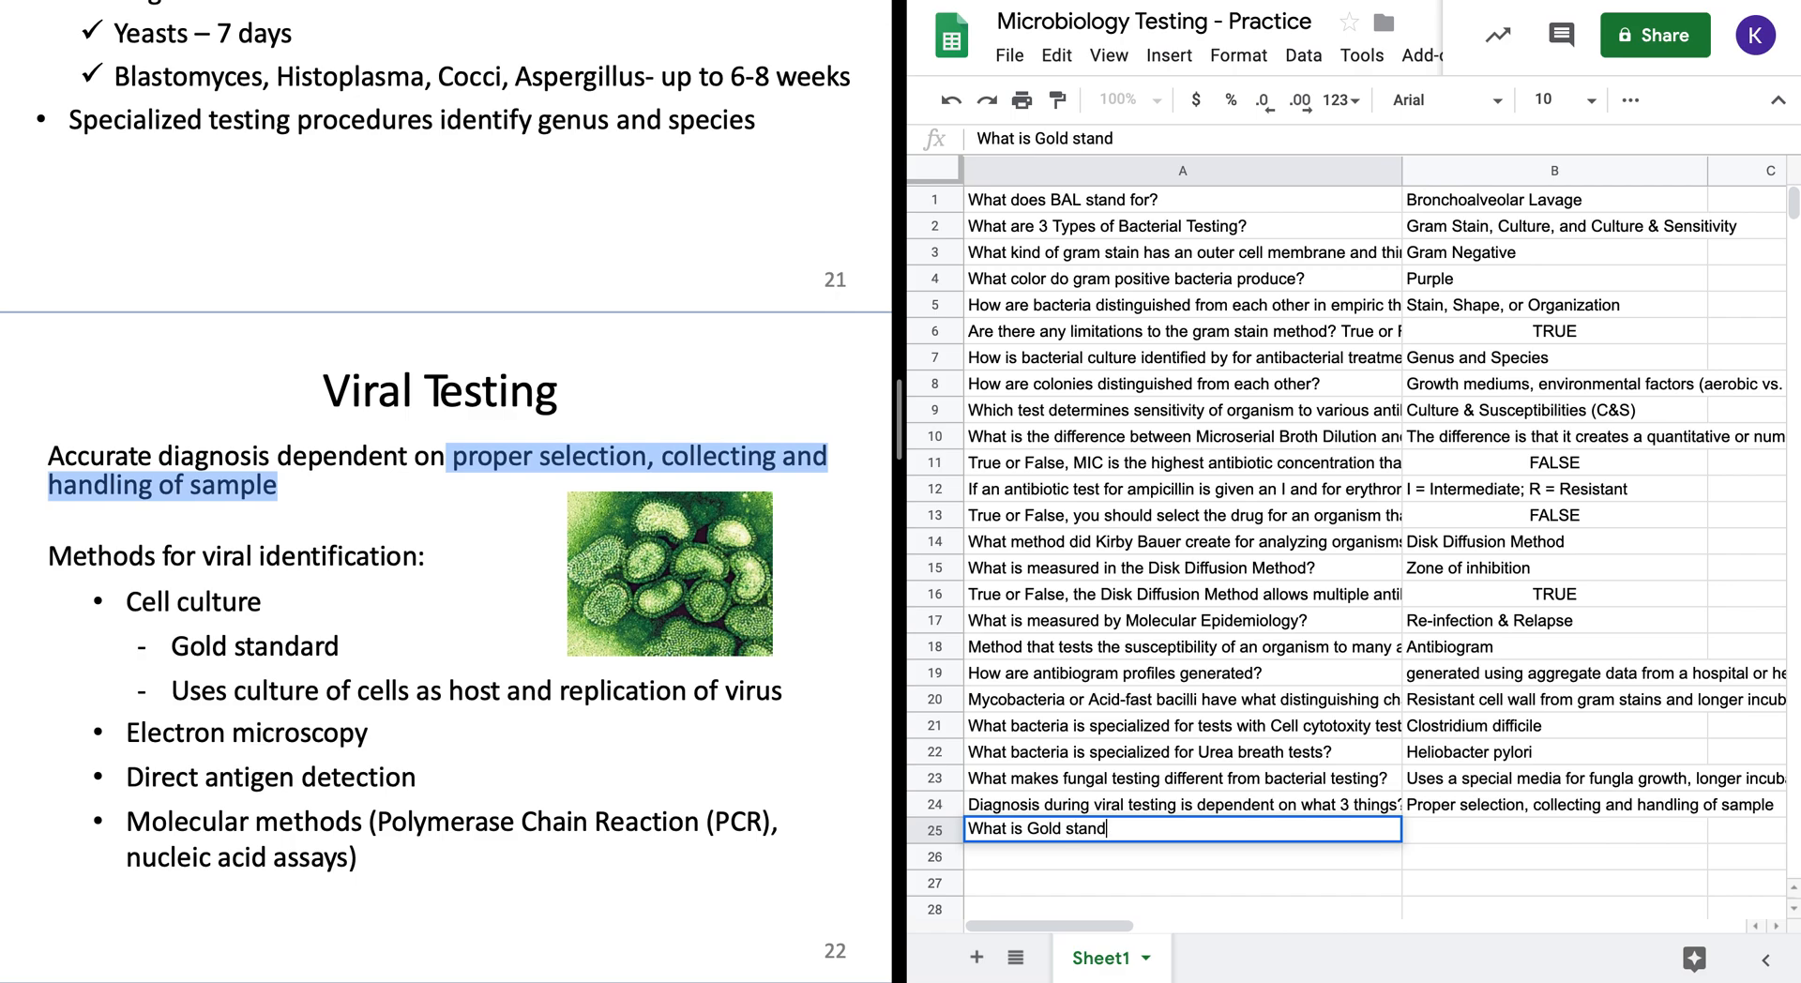
pyautogui.write('ard in viral identific')
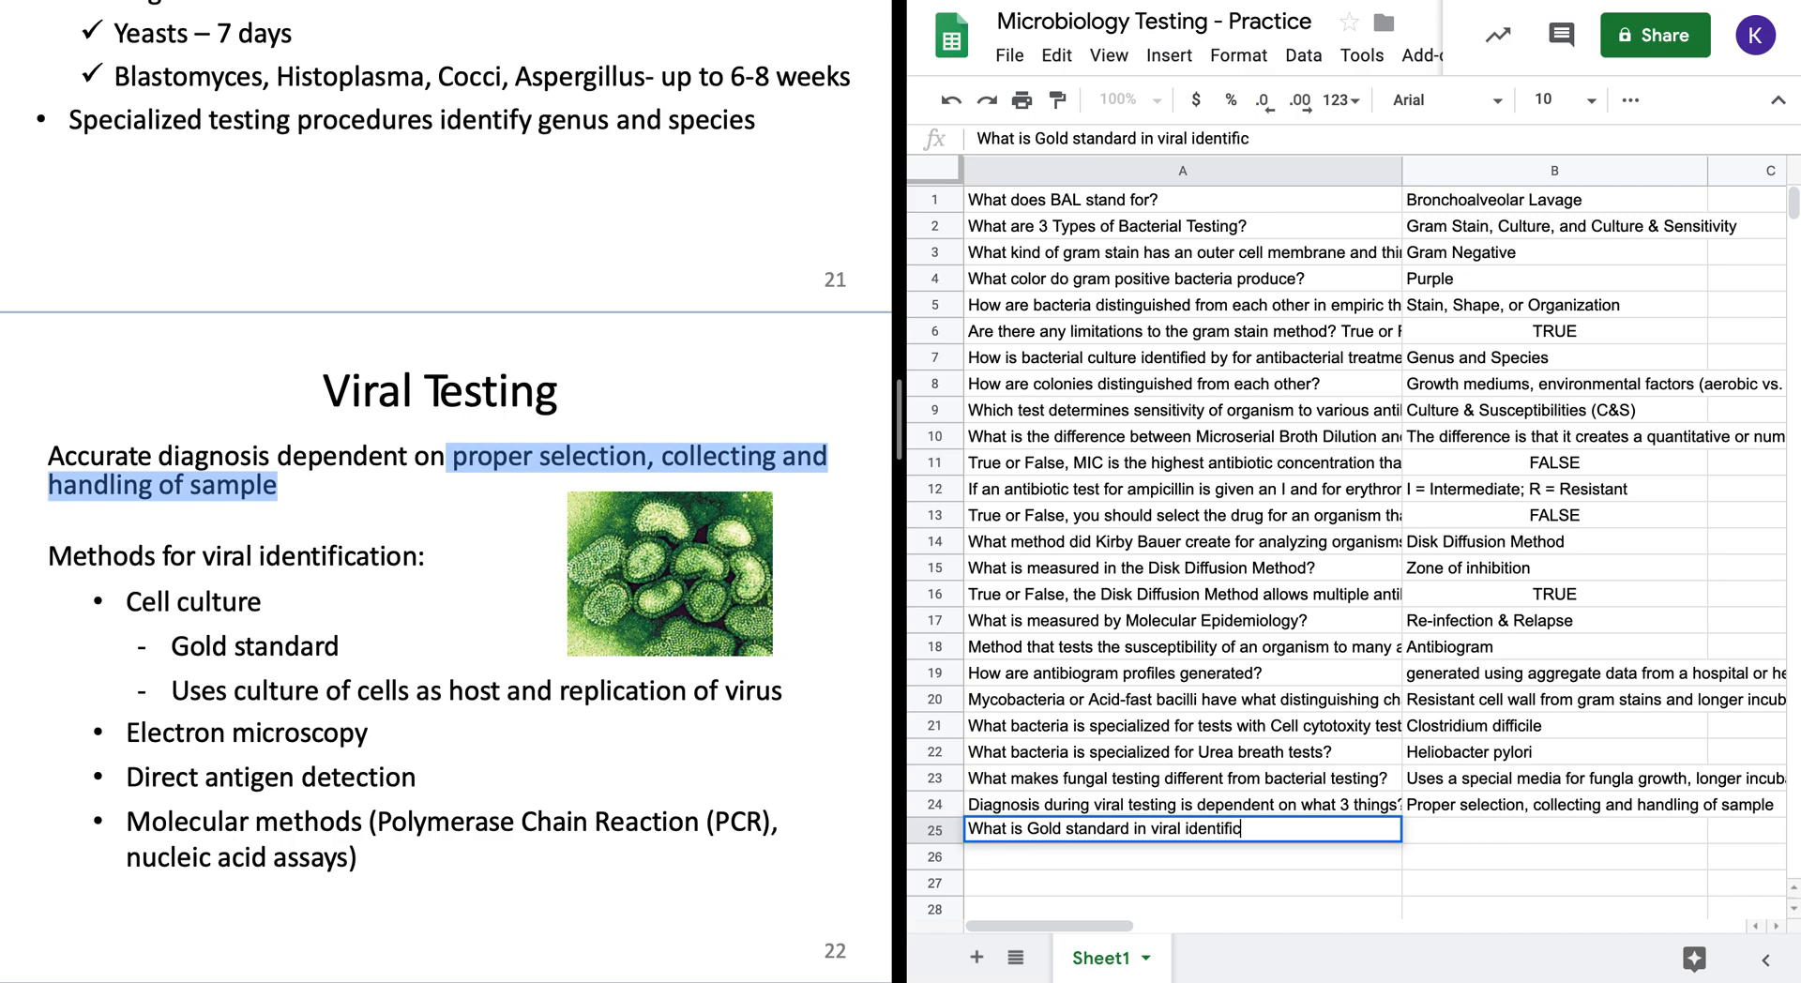
pyautogui.write('ation?')
pyautogui.press('Return')
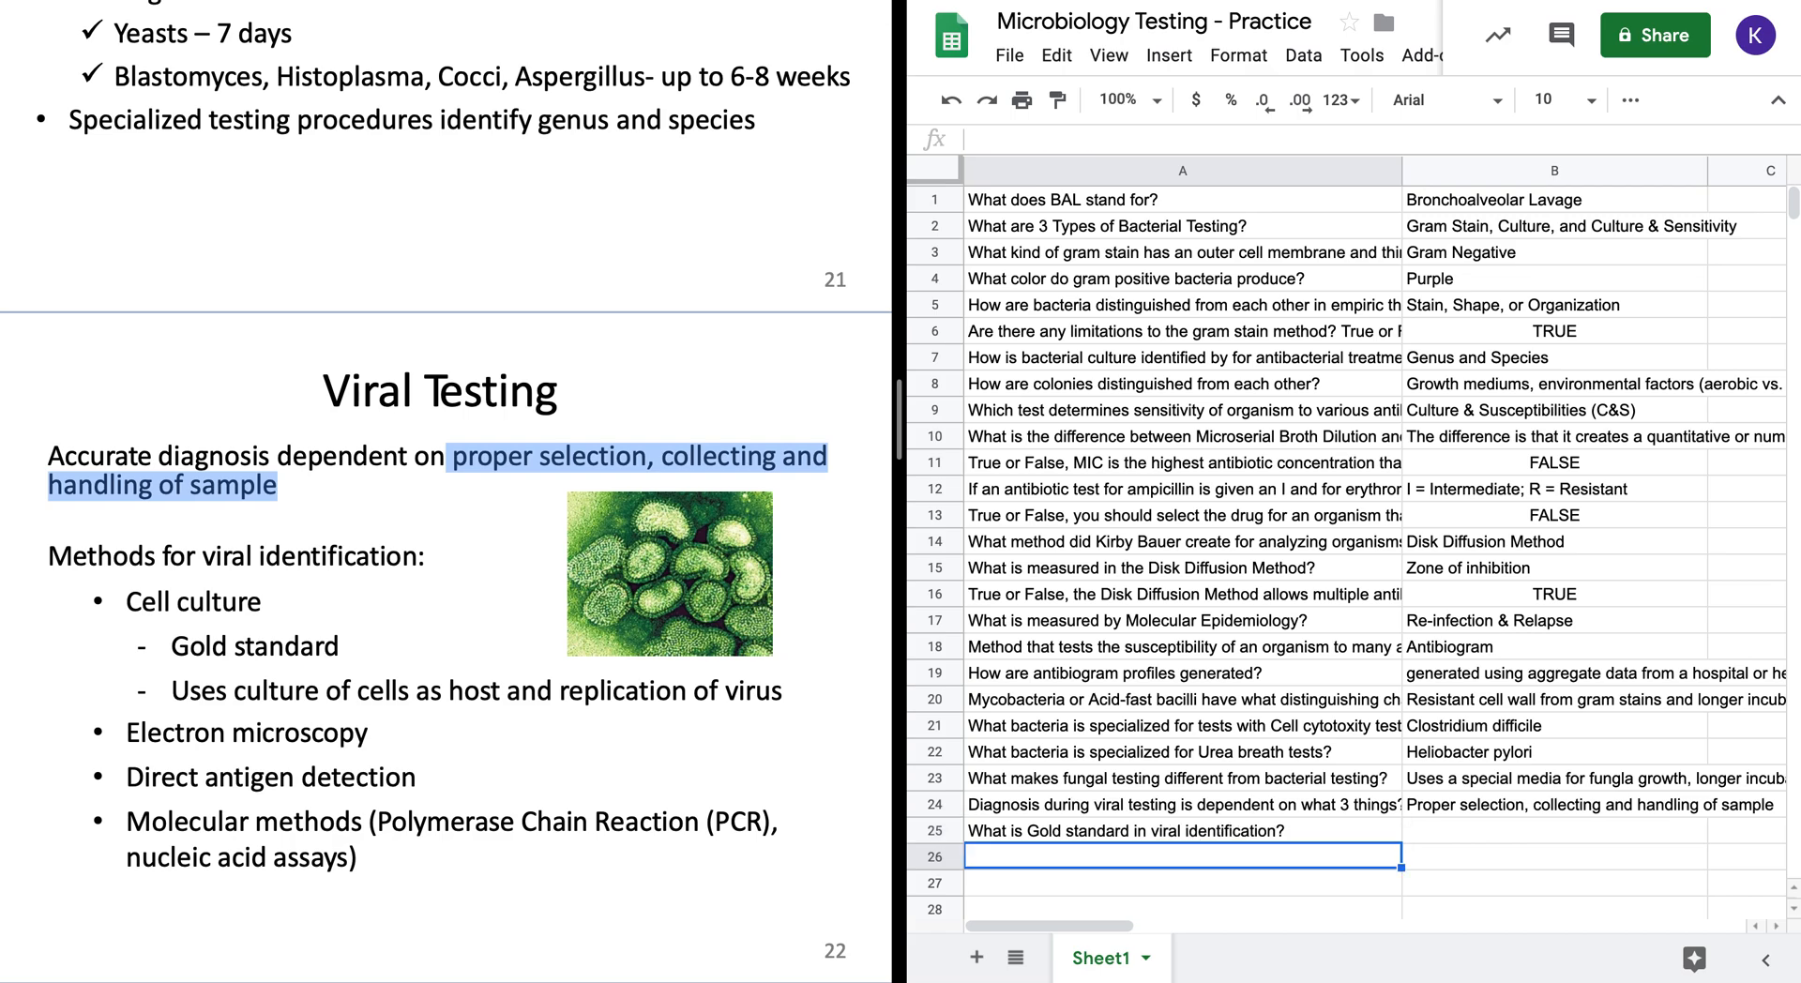
# - Enter the answer "Cell culture" in B25 and move to cell A26
pyautogui.press('Up')
pyautogui.press('Right')
pyautogui.write('Cell cutl')
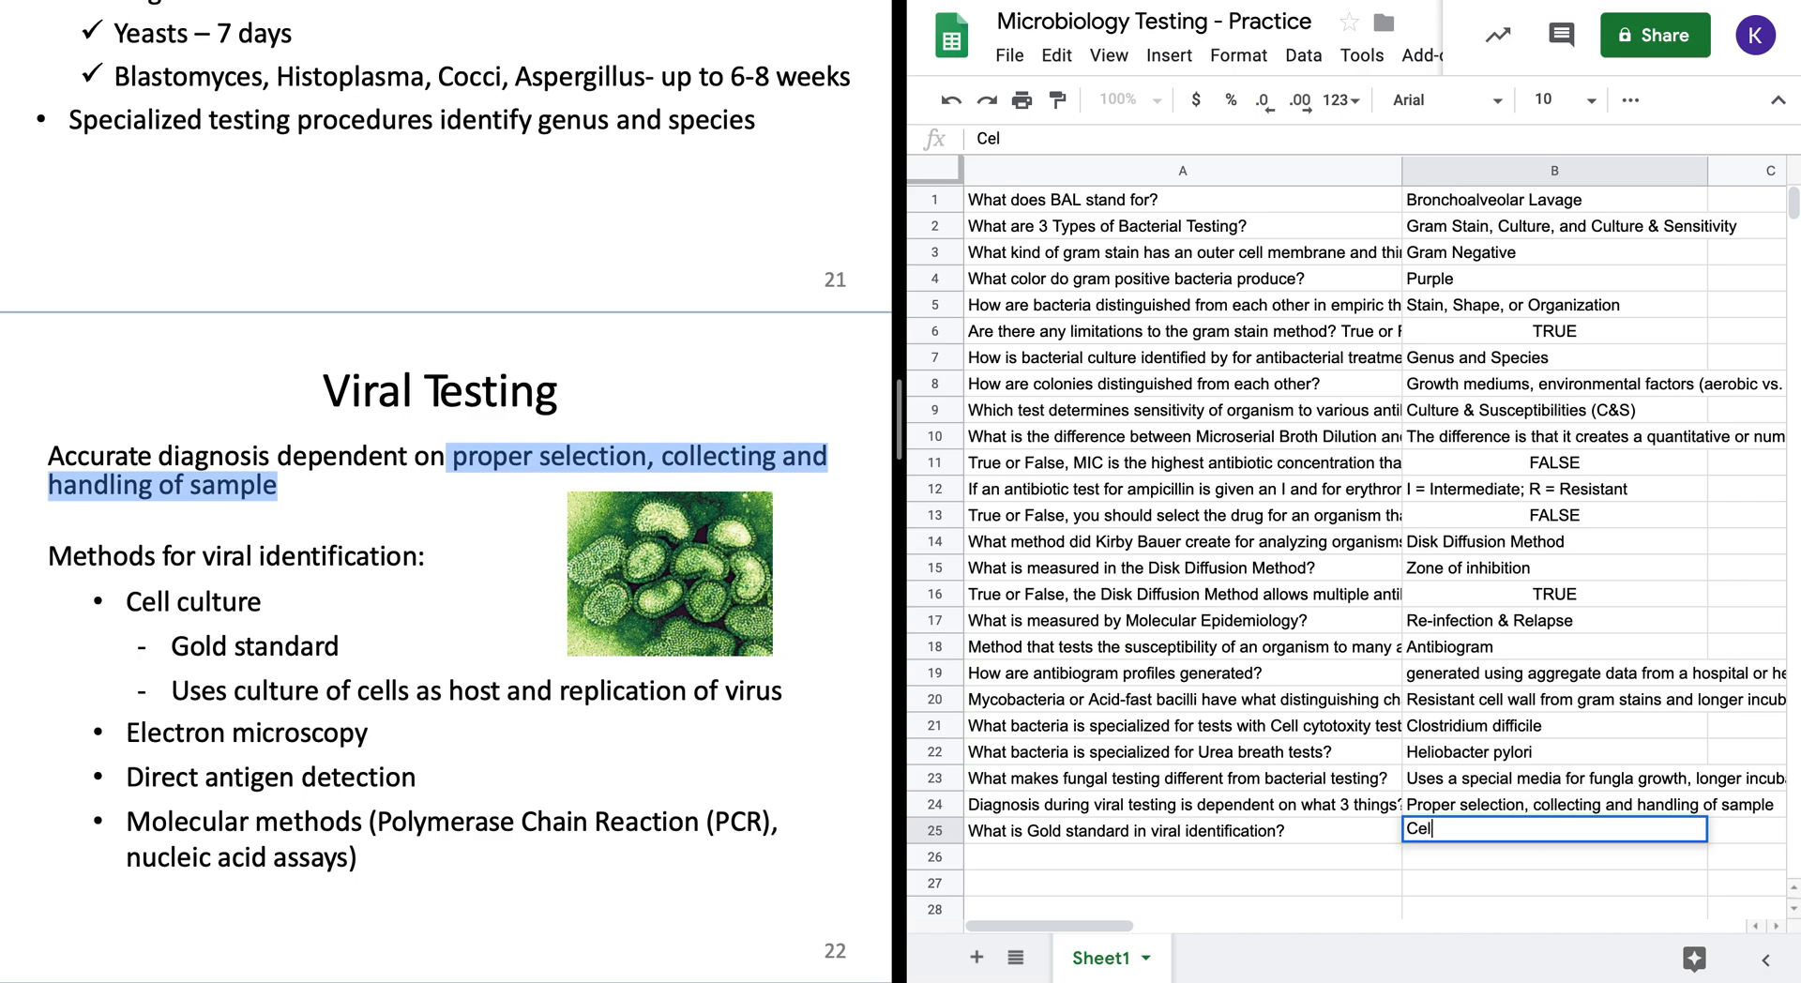
pyautogui.press('BackSpace')
pyautogui.press('BackSpace')
pyautogui.write('lture')
pyautogui.press('Return')
pyautogui.press('Left')
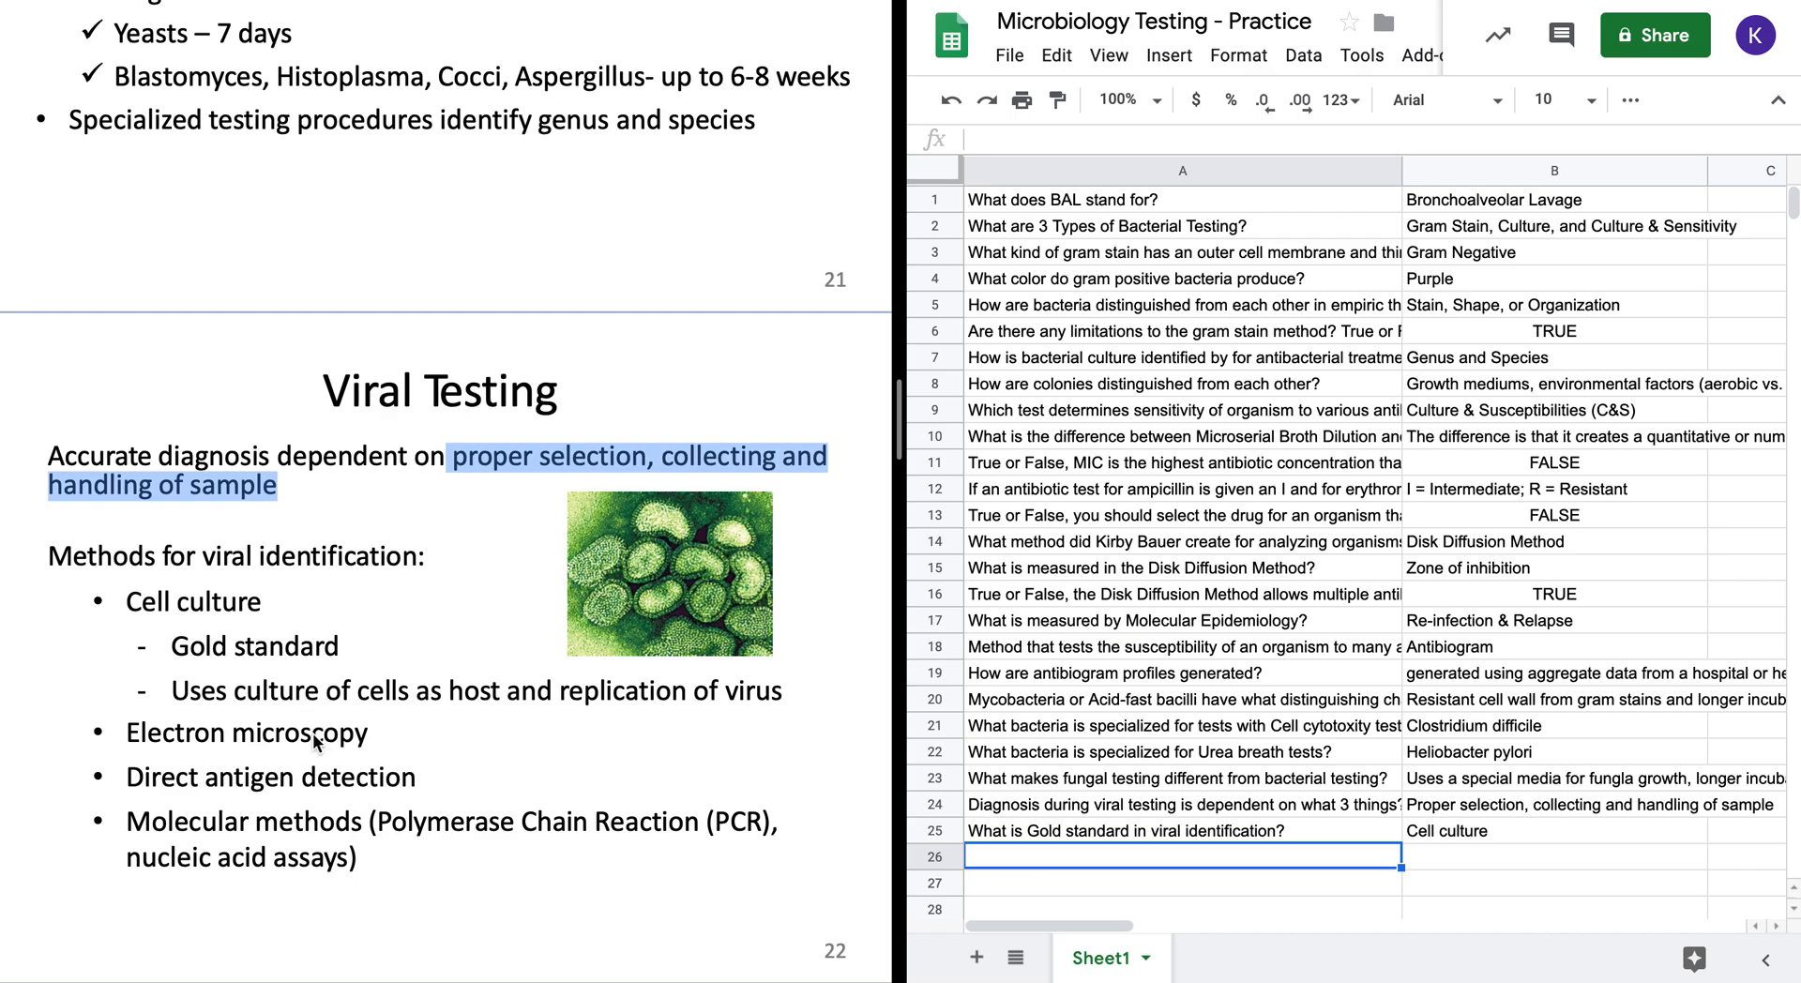
# - Write the question "What are examples of molecular methods used for viral identification?" in cell A26
pyautogui.scroll(-1, 322, 786)
pyautogui.write('W')
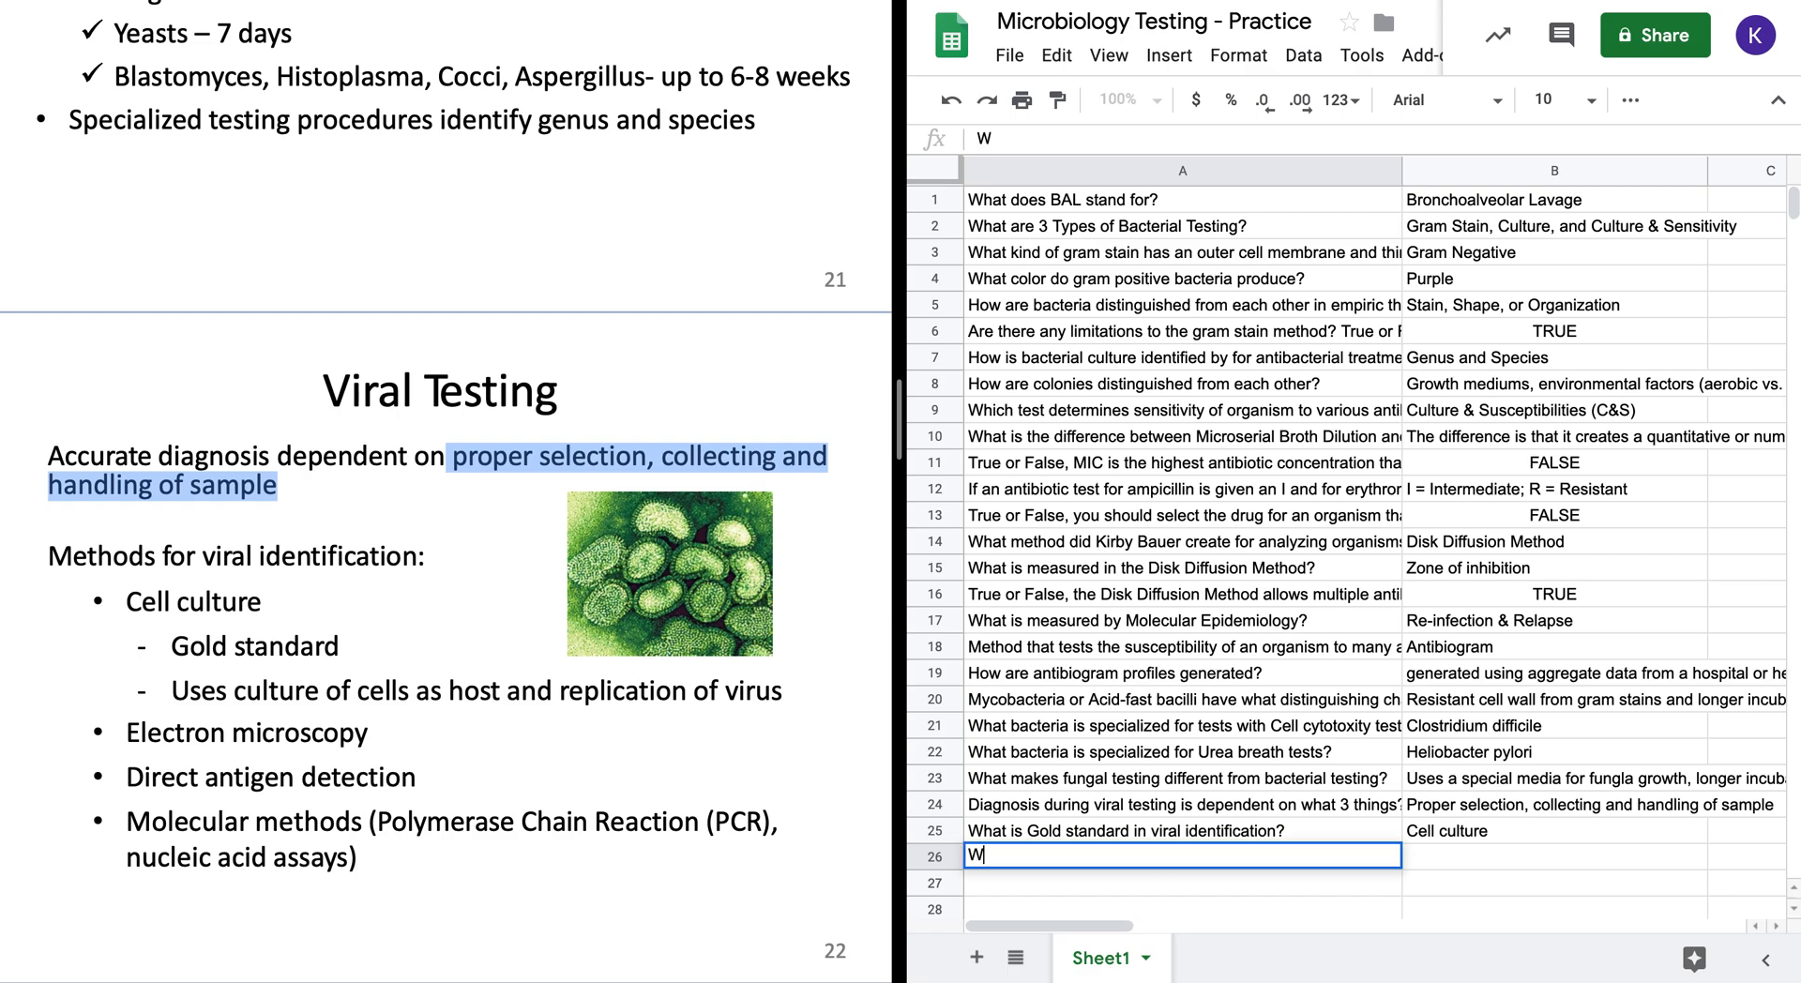
pyautogui.write('hat ar')
pyautogui.write('e s')
pyautogui.press('BackSpace')
pyautogui.write('molec')
pyautogui.press('BackSpace')
pyautogui.press('BackSpace')
pyautogui.press('BackSpace')
pyautogui.press('BackSpace')
pyautogui.press('BackSpace')
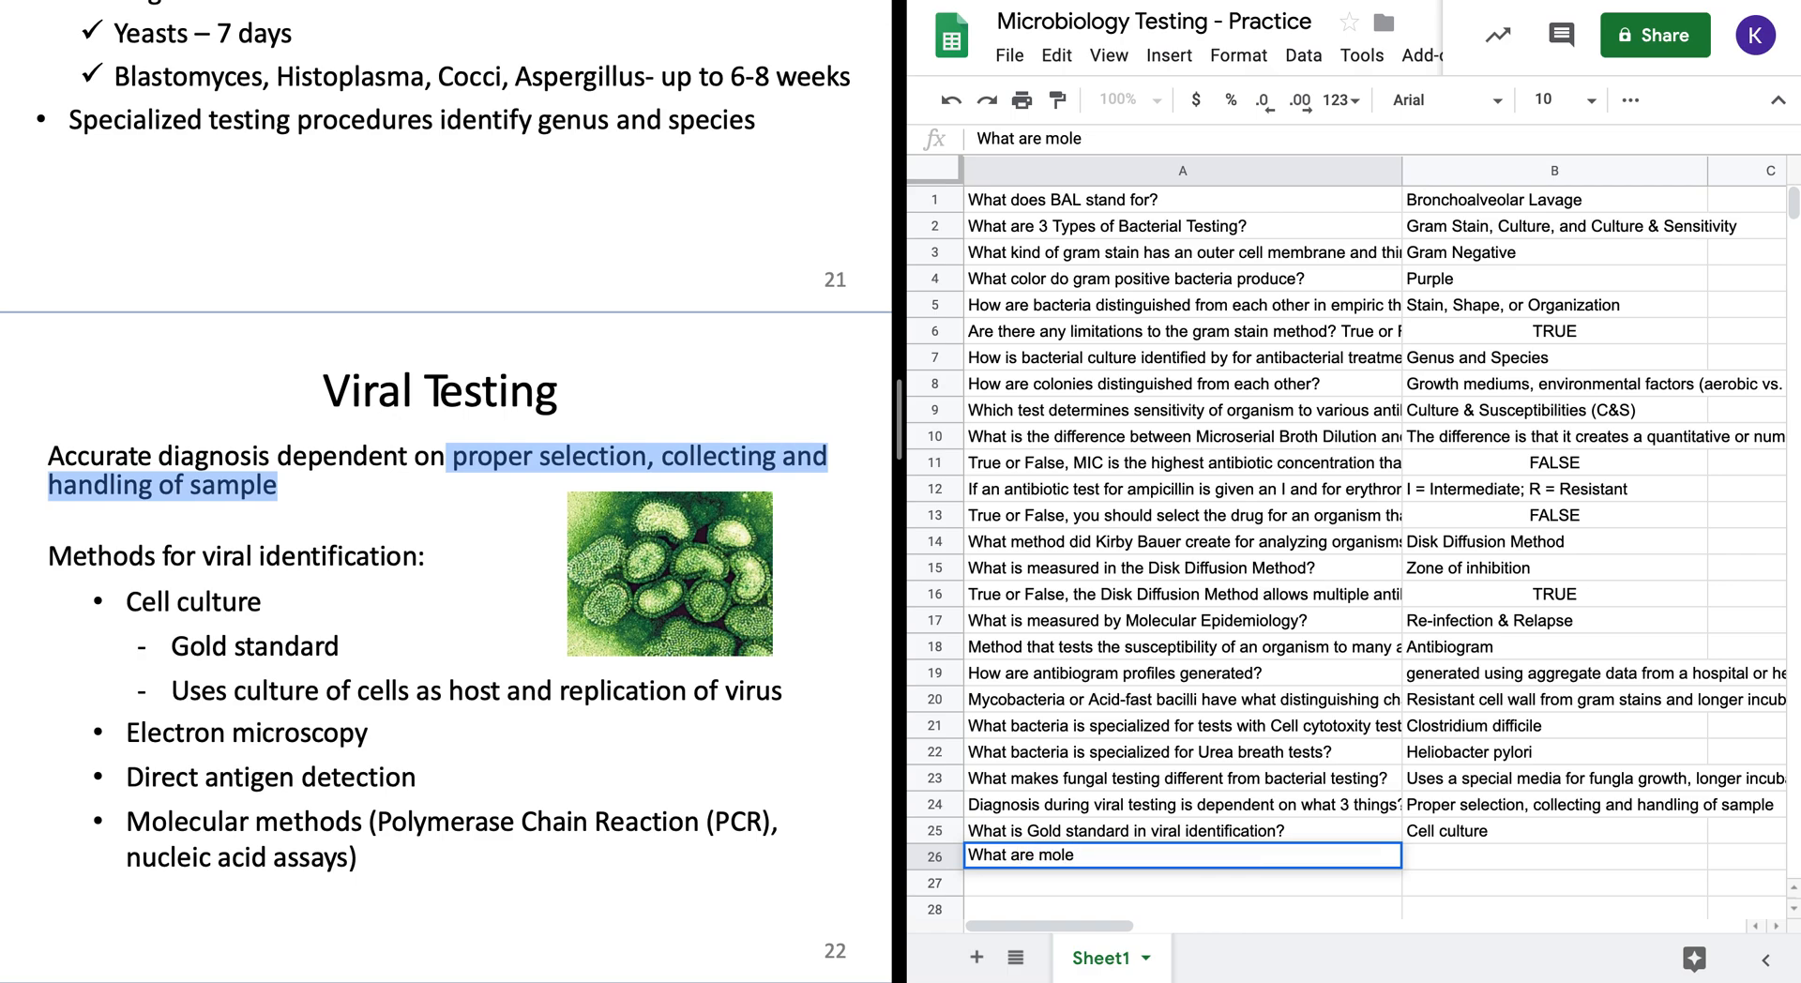
pyautogui.write('examples of ')
pyautogui.write('m')
pyautogui.write('cu')
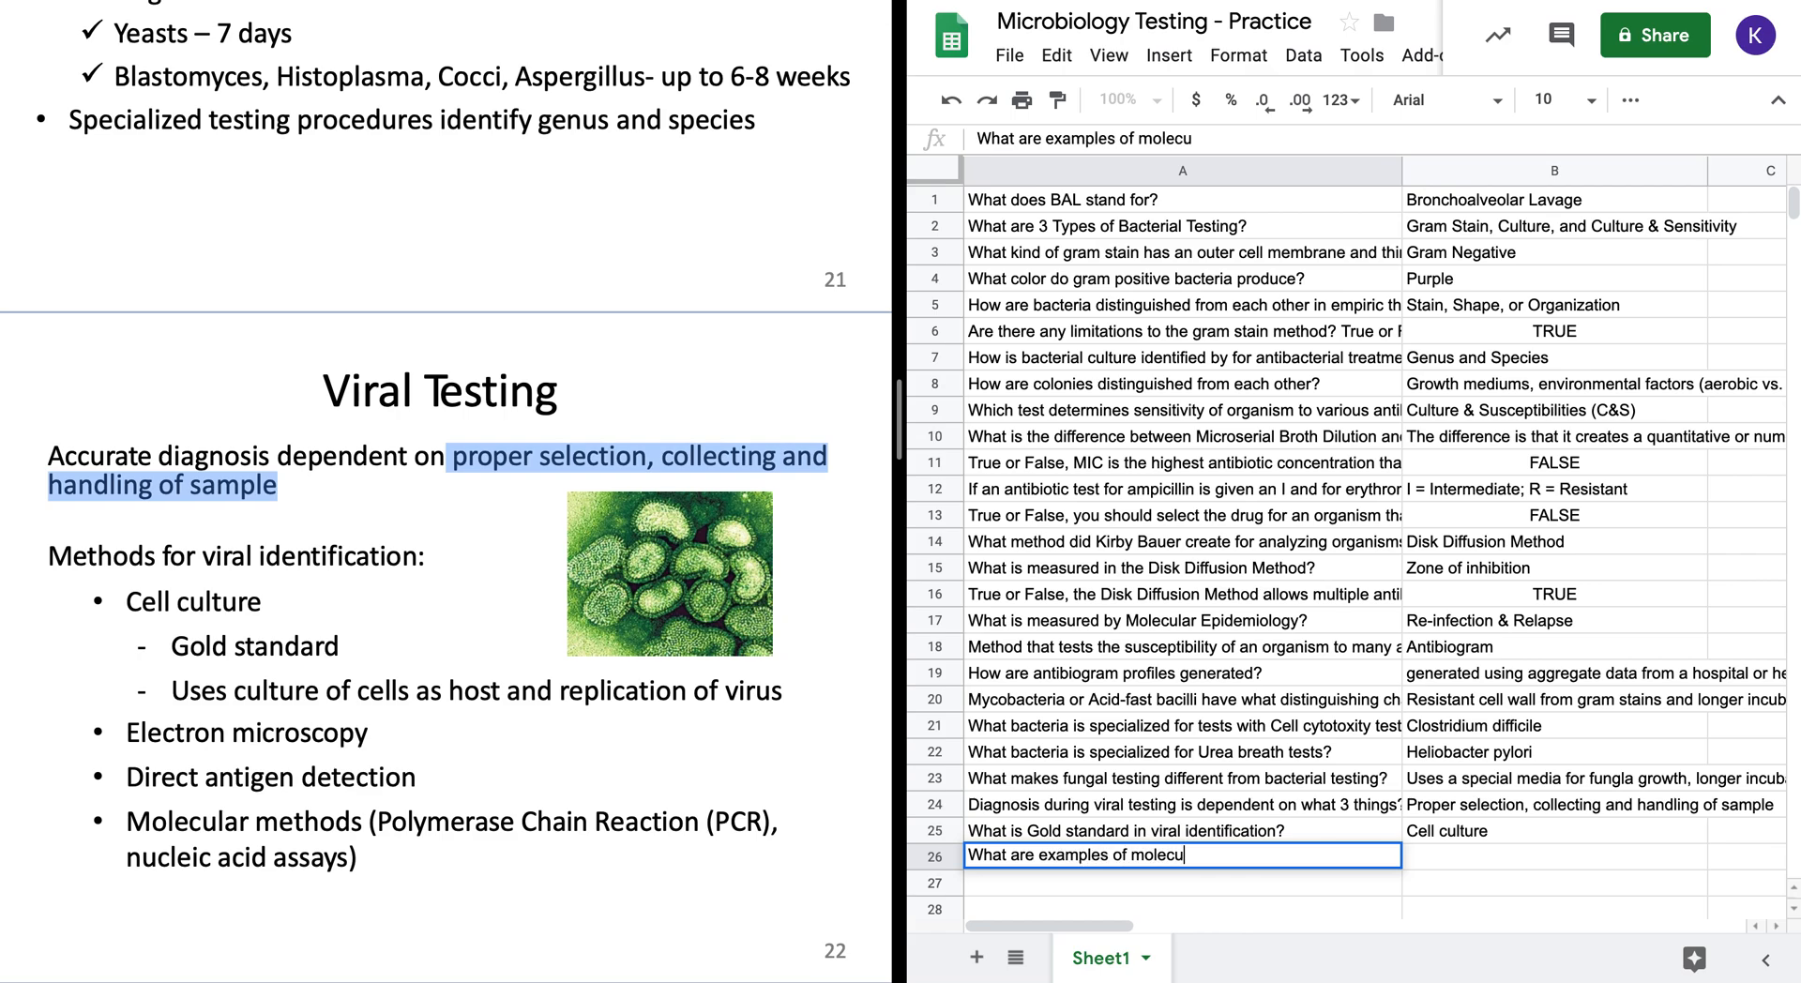
pyautogui.write('lar method')
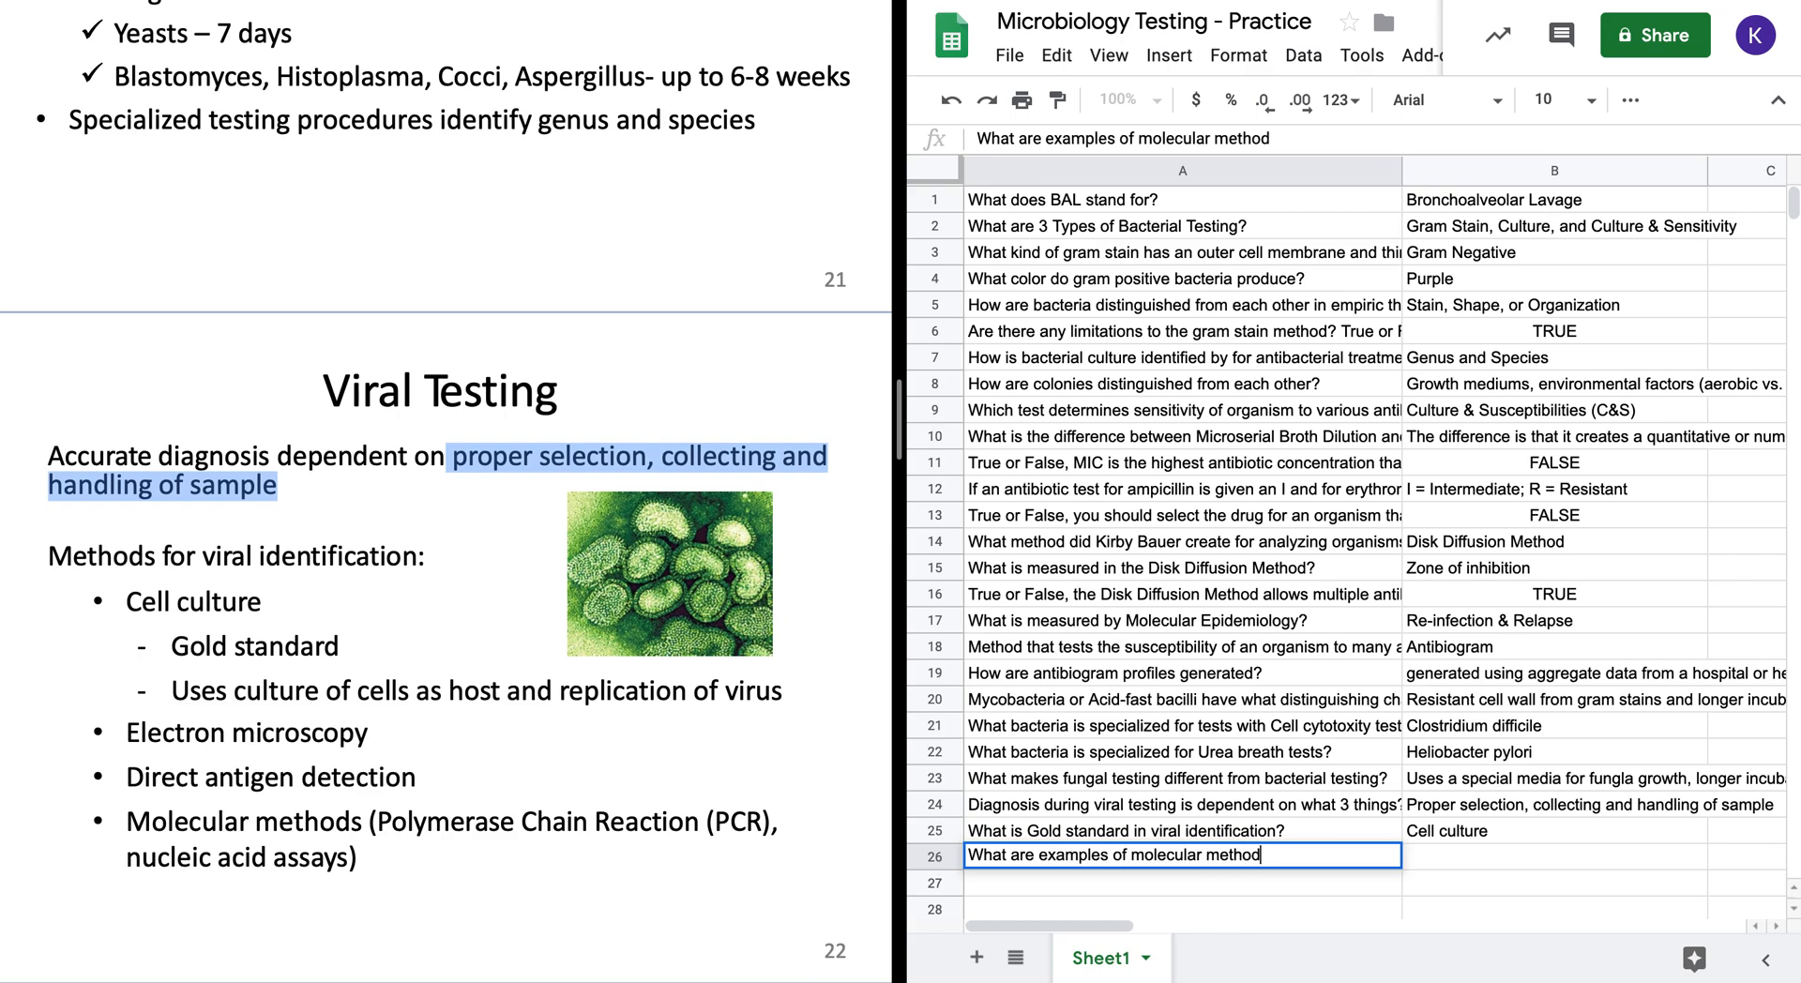
pyautogui.write('s used for viral')
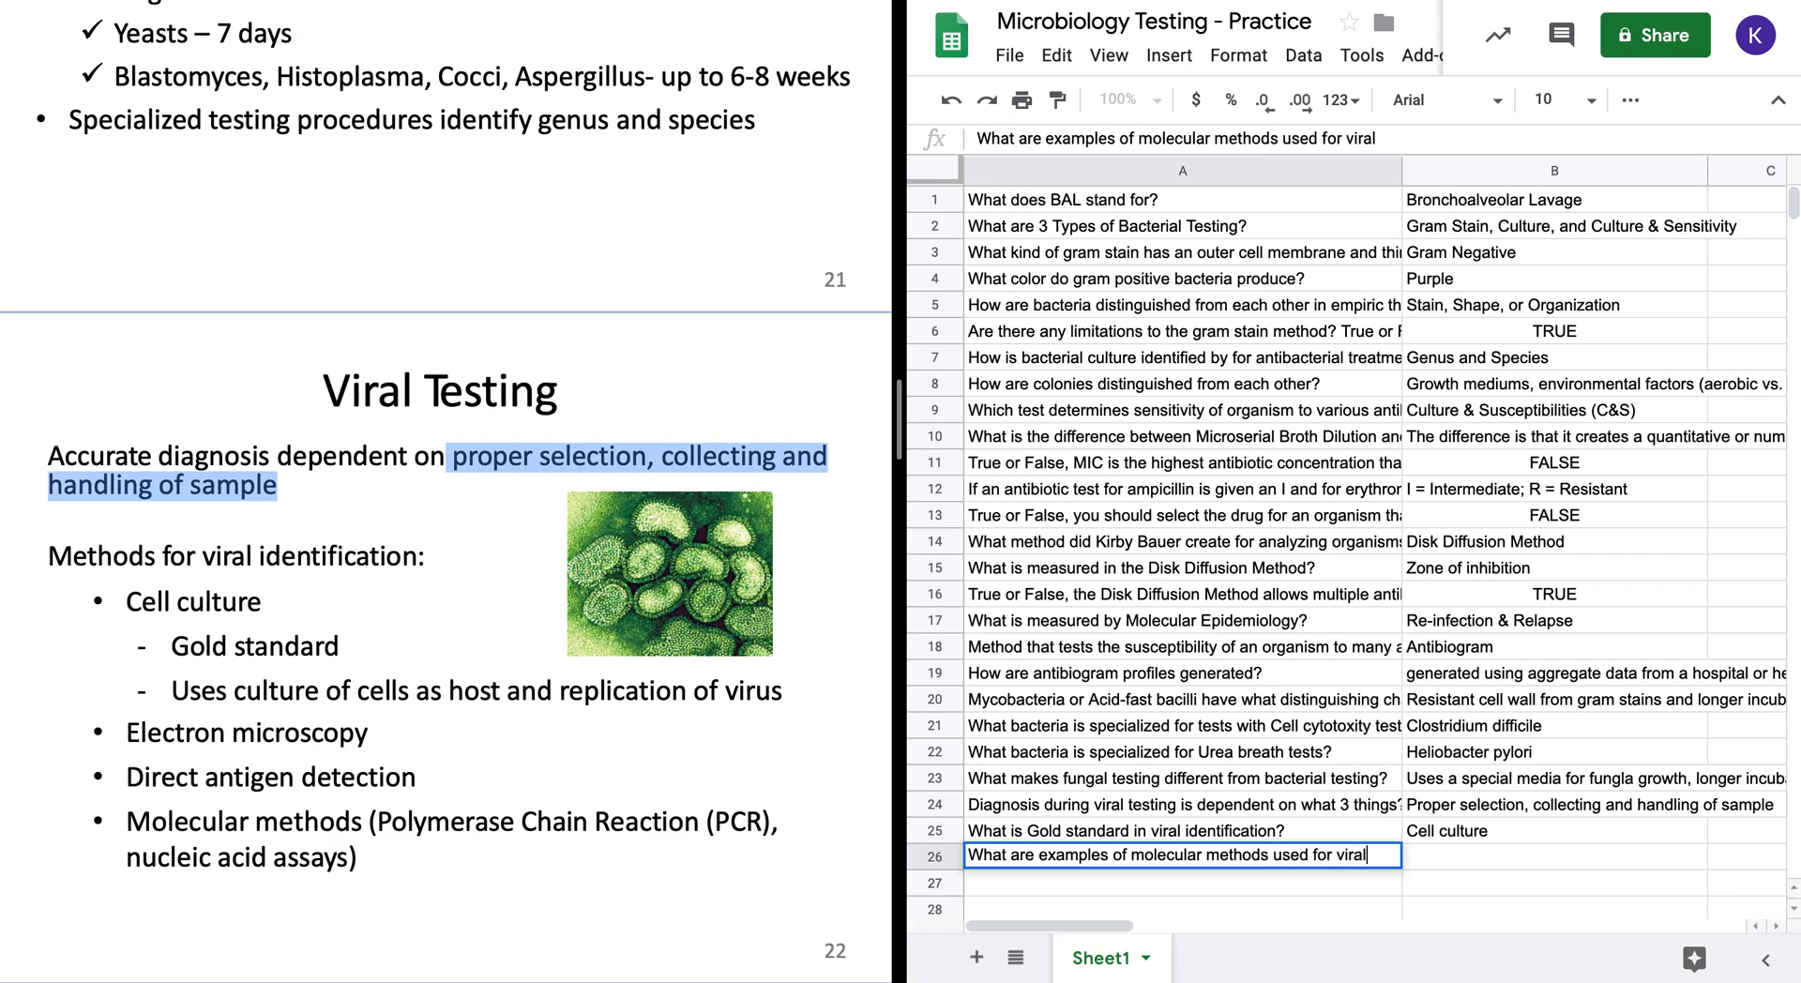
pyautogui.write(' testn')
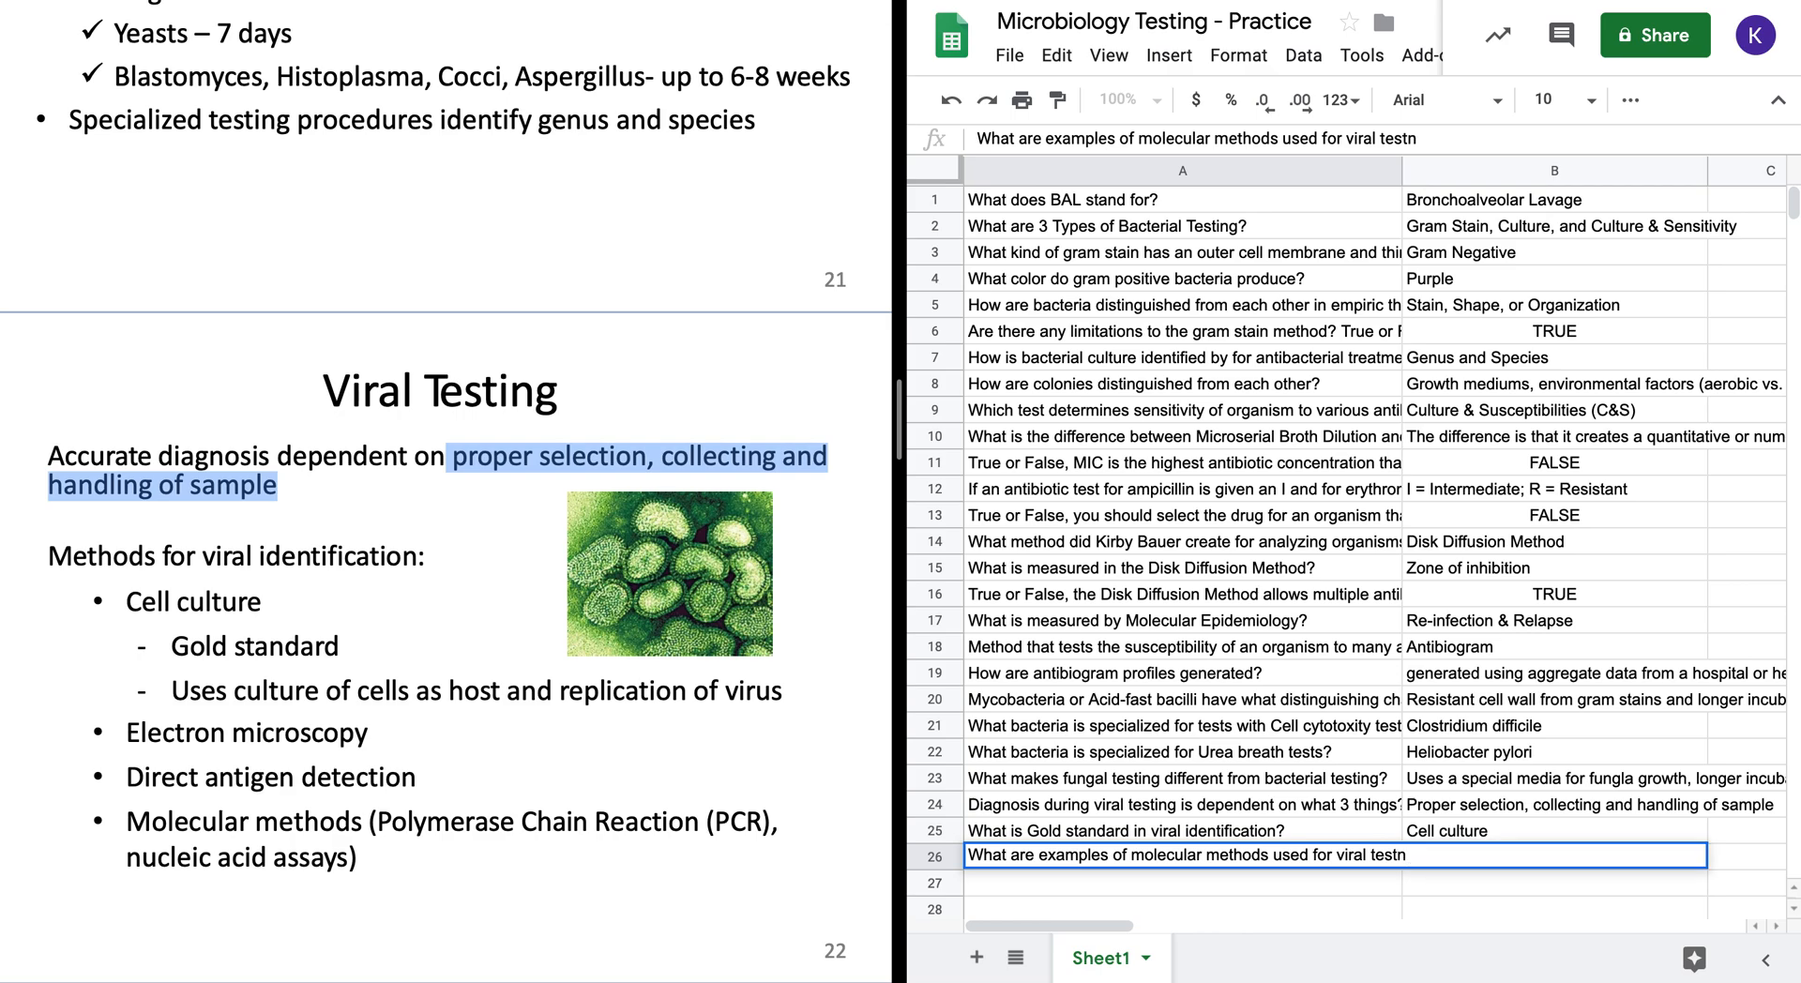
pyautogui.press('BackSpace')
pyautogui.press('BackSpace')
pyautogui.press('BackSpace')
pyautogui.write('identification?')
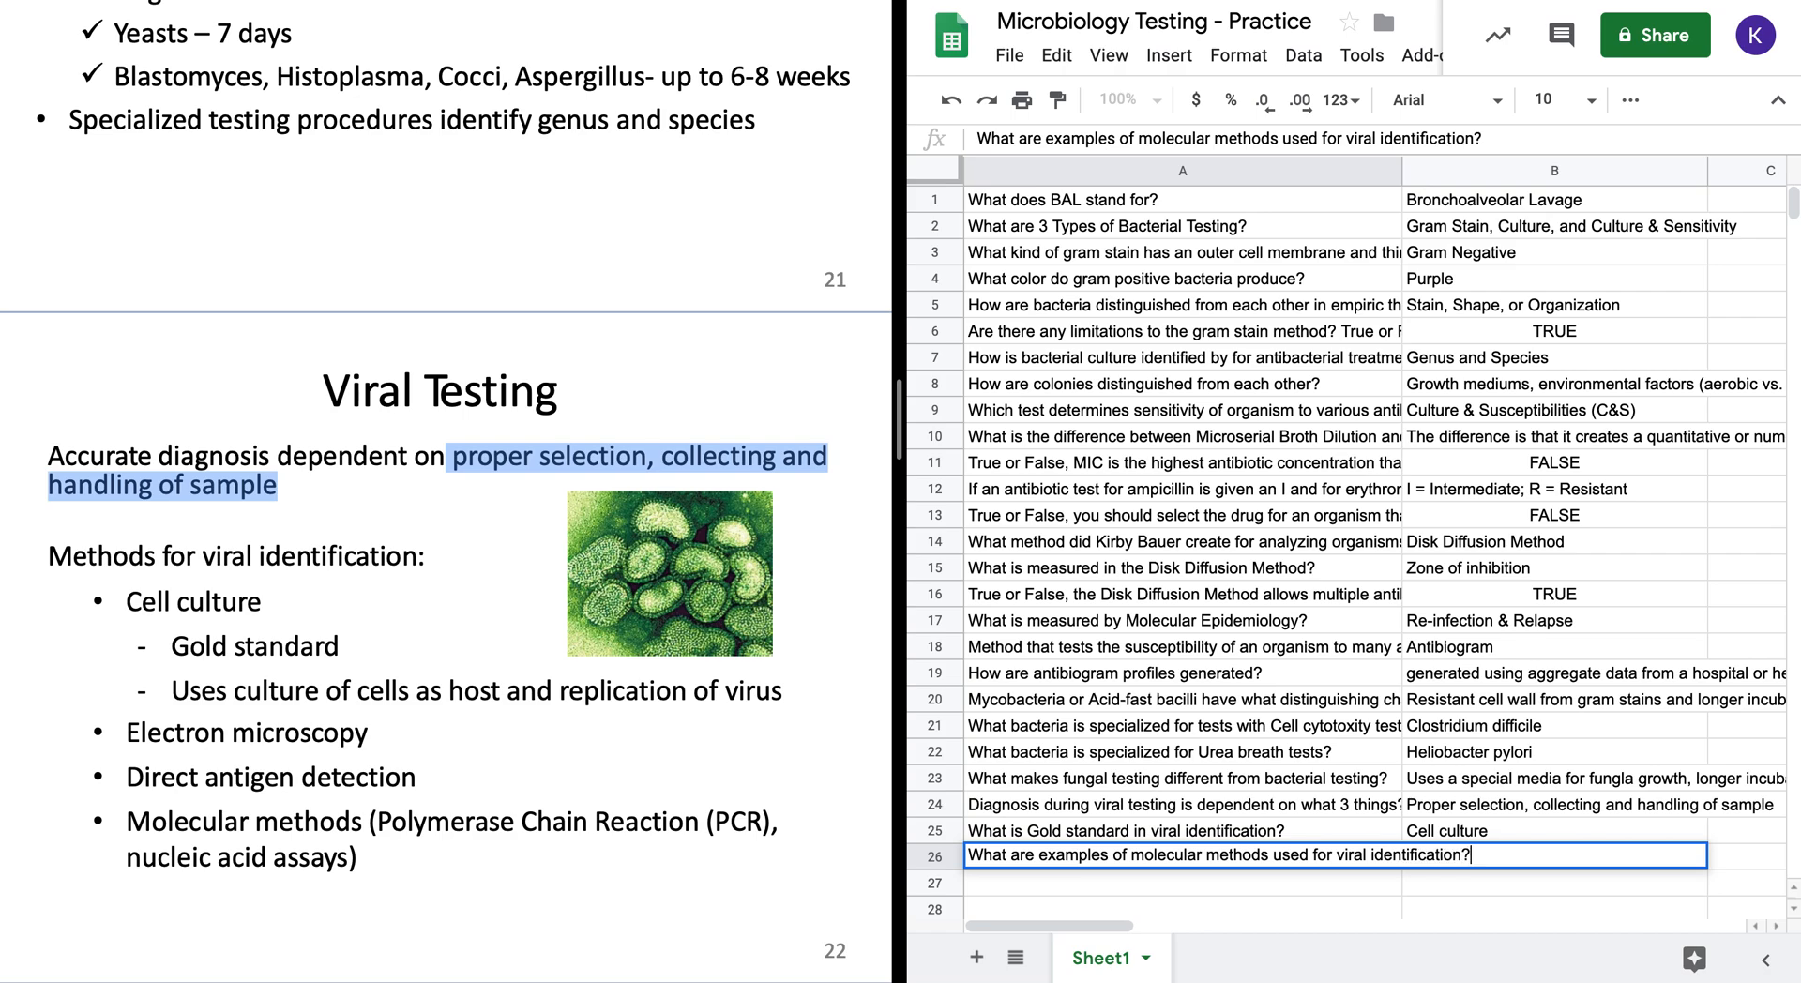
# - Enter the answer "Polymerase Chain Reaction (PCR) and nucleic acid assay" in B26
pyautogui.press('Tab')
pyautogui.write('P')
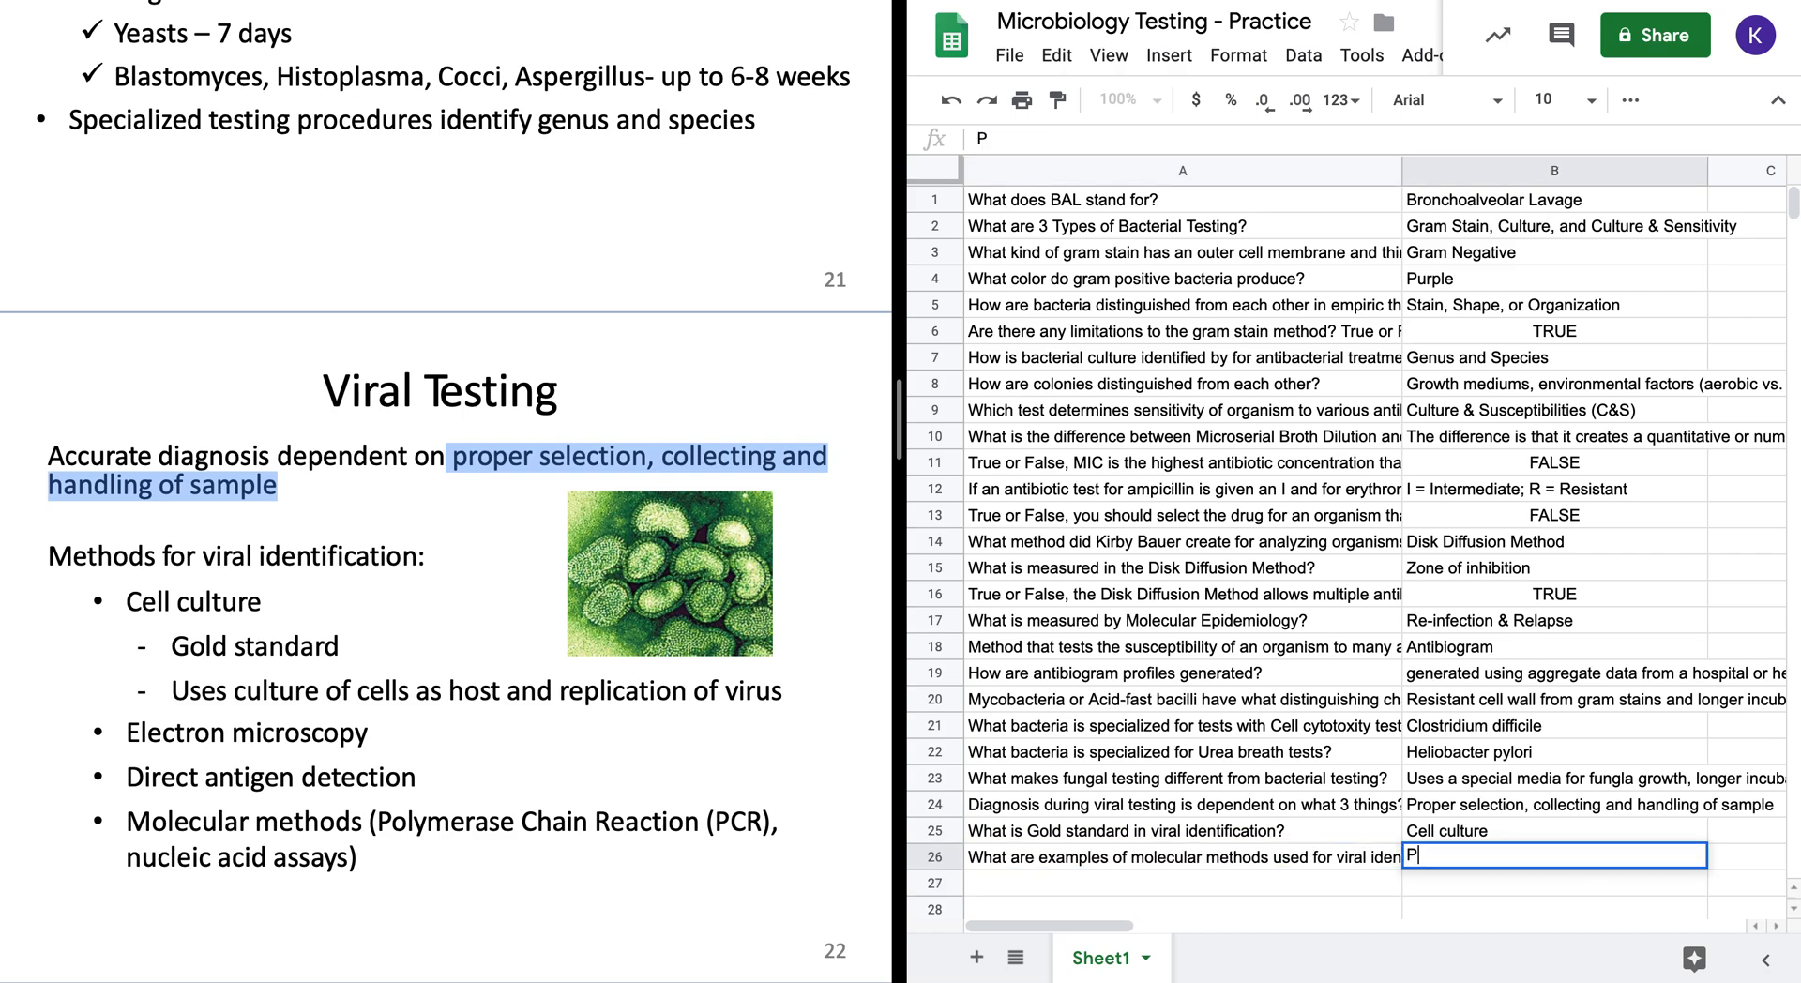
pyautogui.write('olymerase Chain REaction')
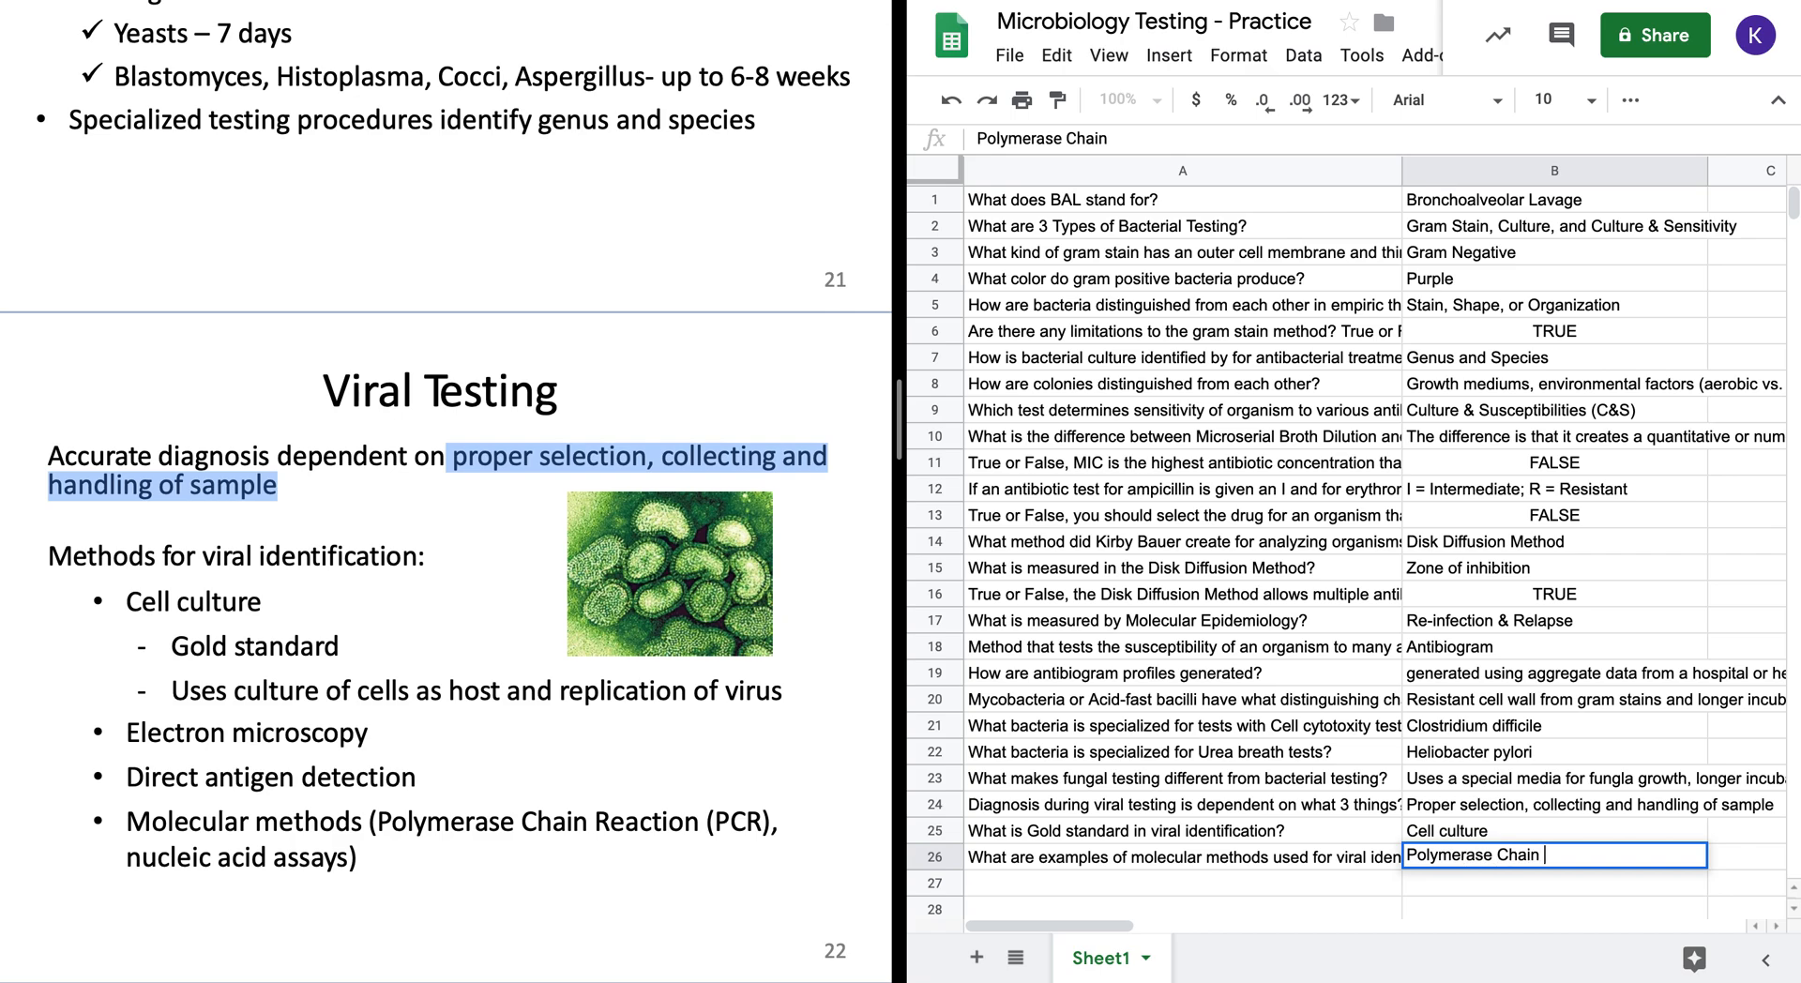
pyautogui.press('BackSpace')
pyautogui.press('BackSpace')
pyautogui.press('BackSpace')
pyautogui.press('BackSpace')
pyautogui.press('BackSpace')
pyautogui.press('BackSpace')
pyautogui.press('BackSpace')
pyautogui.write('eaction (PCR)')
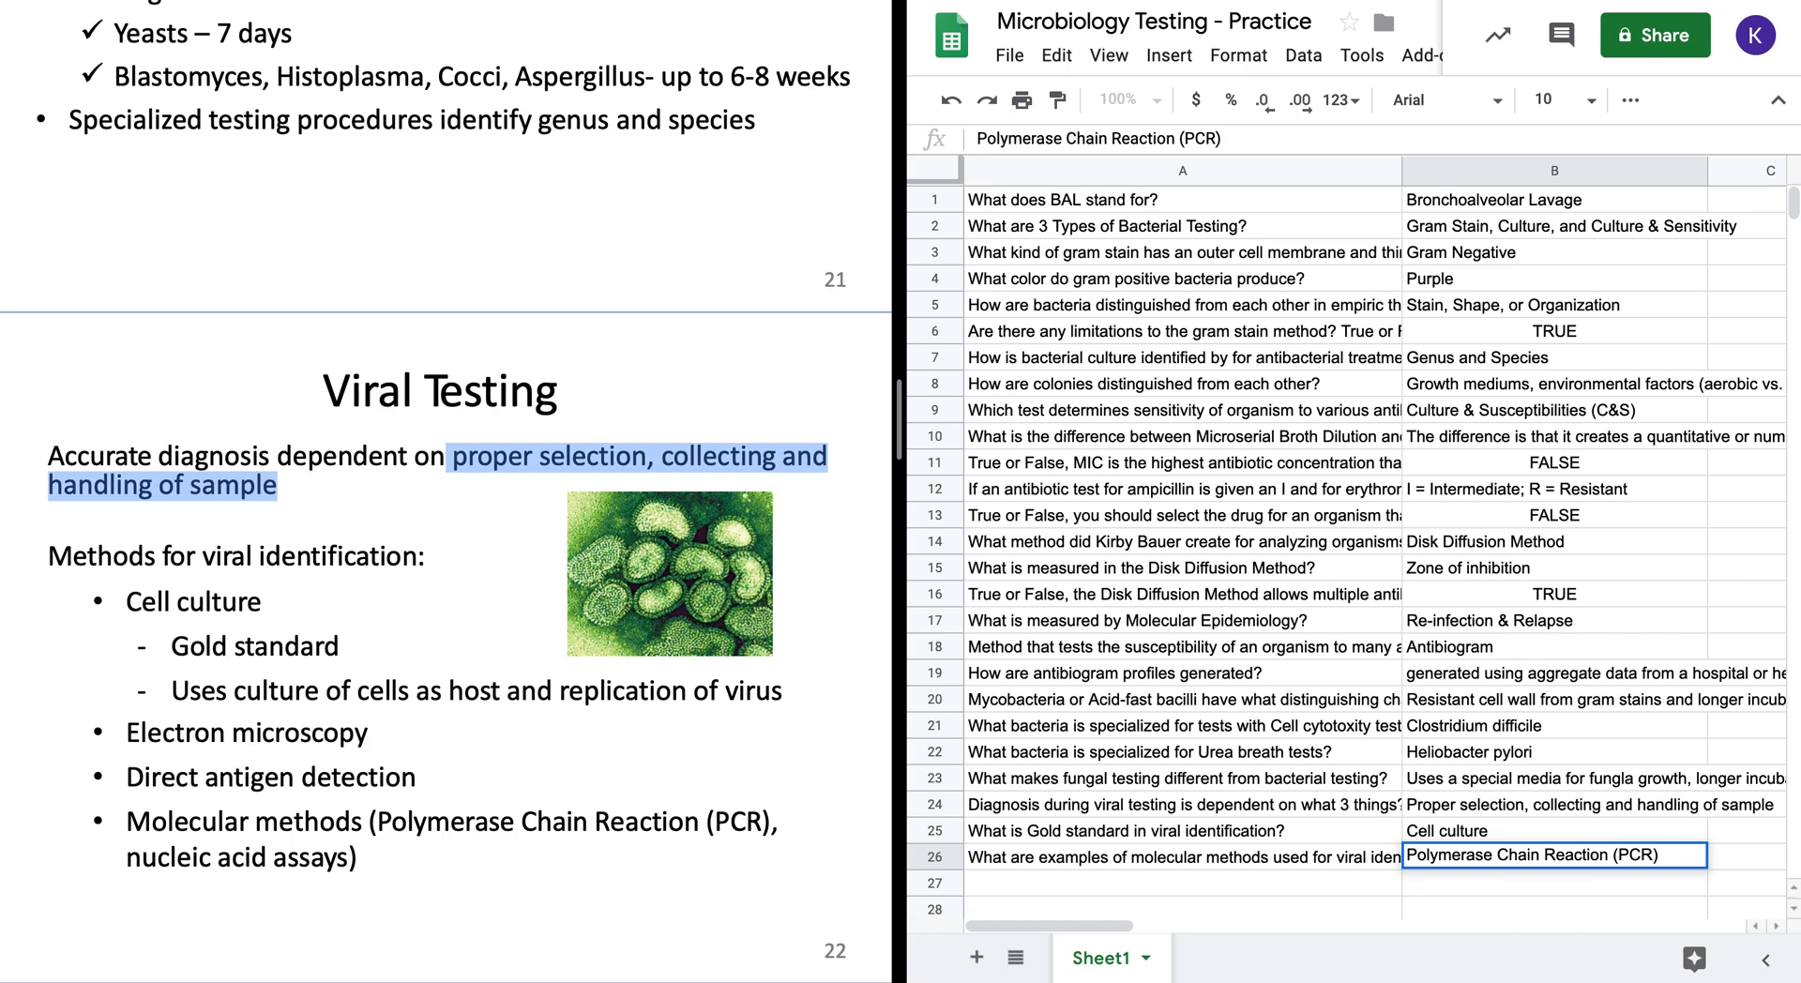
pyautogui.write(' and nucleic acid assay')
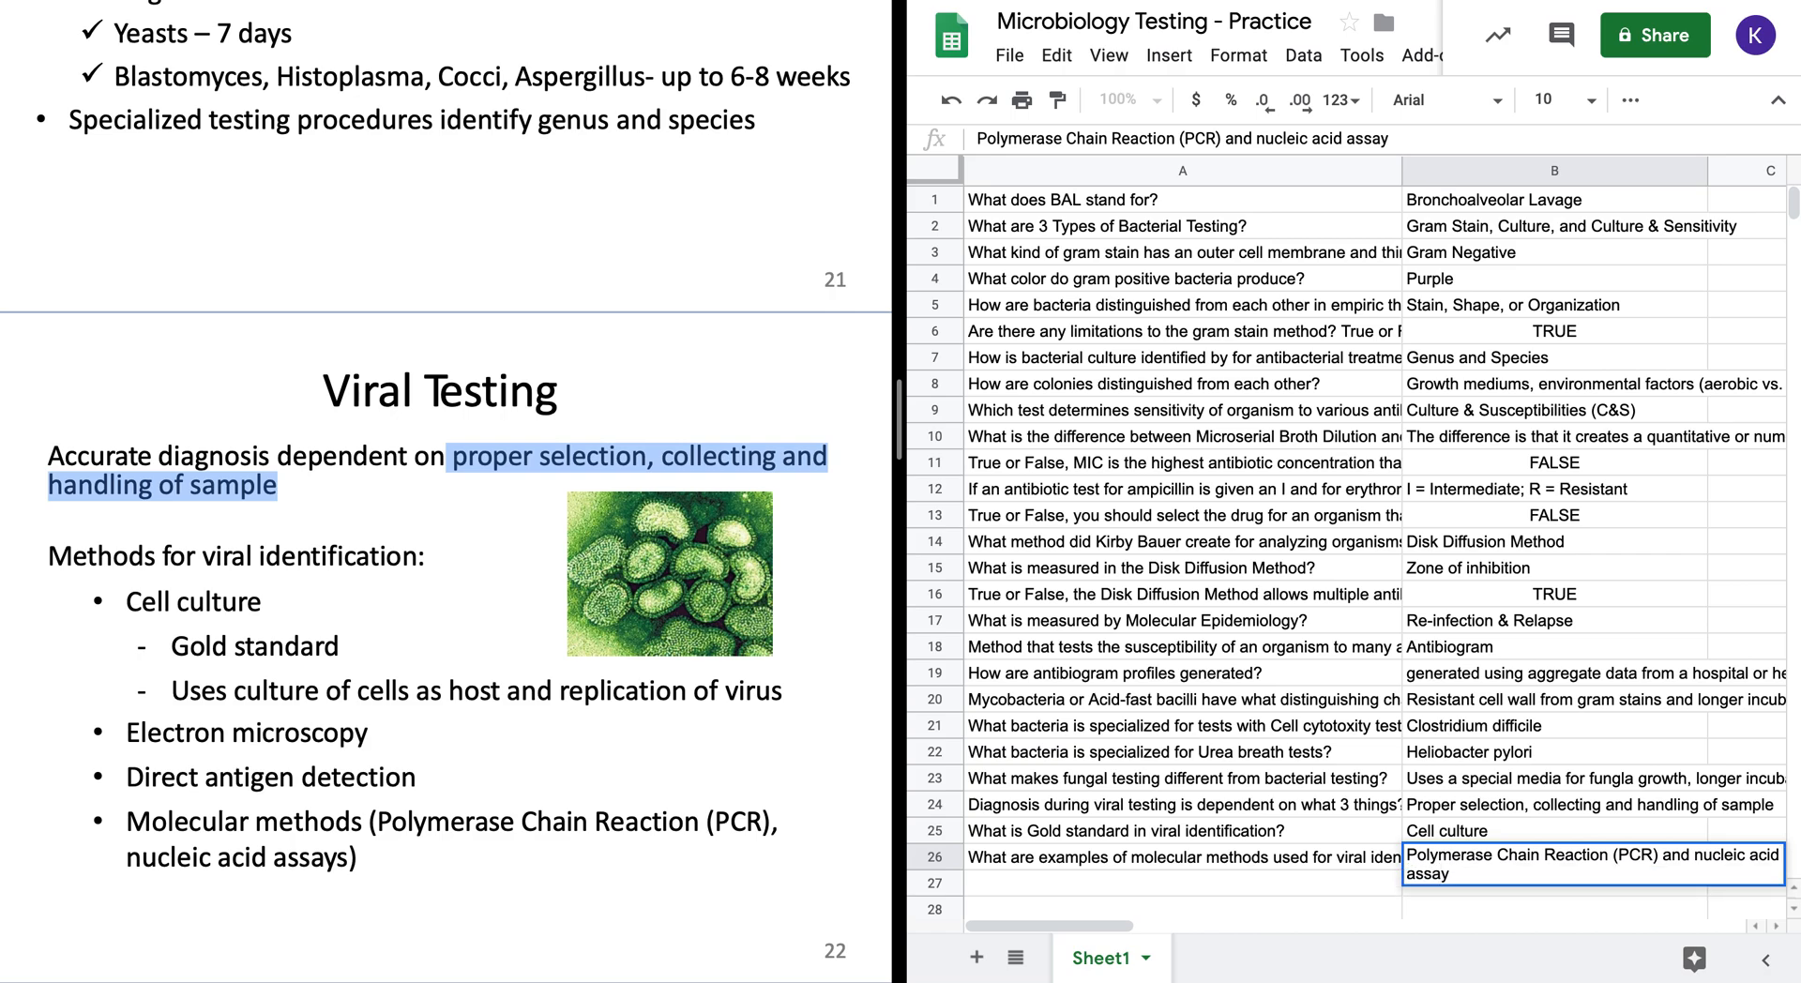
pyautogui.press('Return')
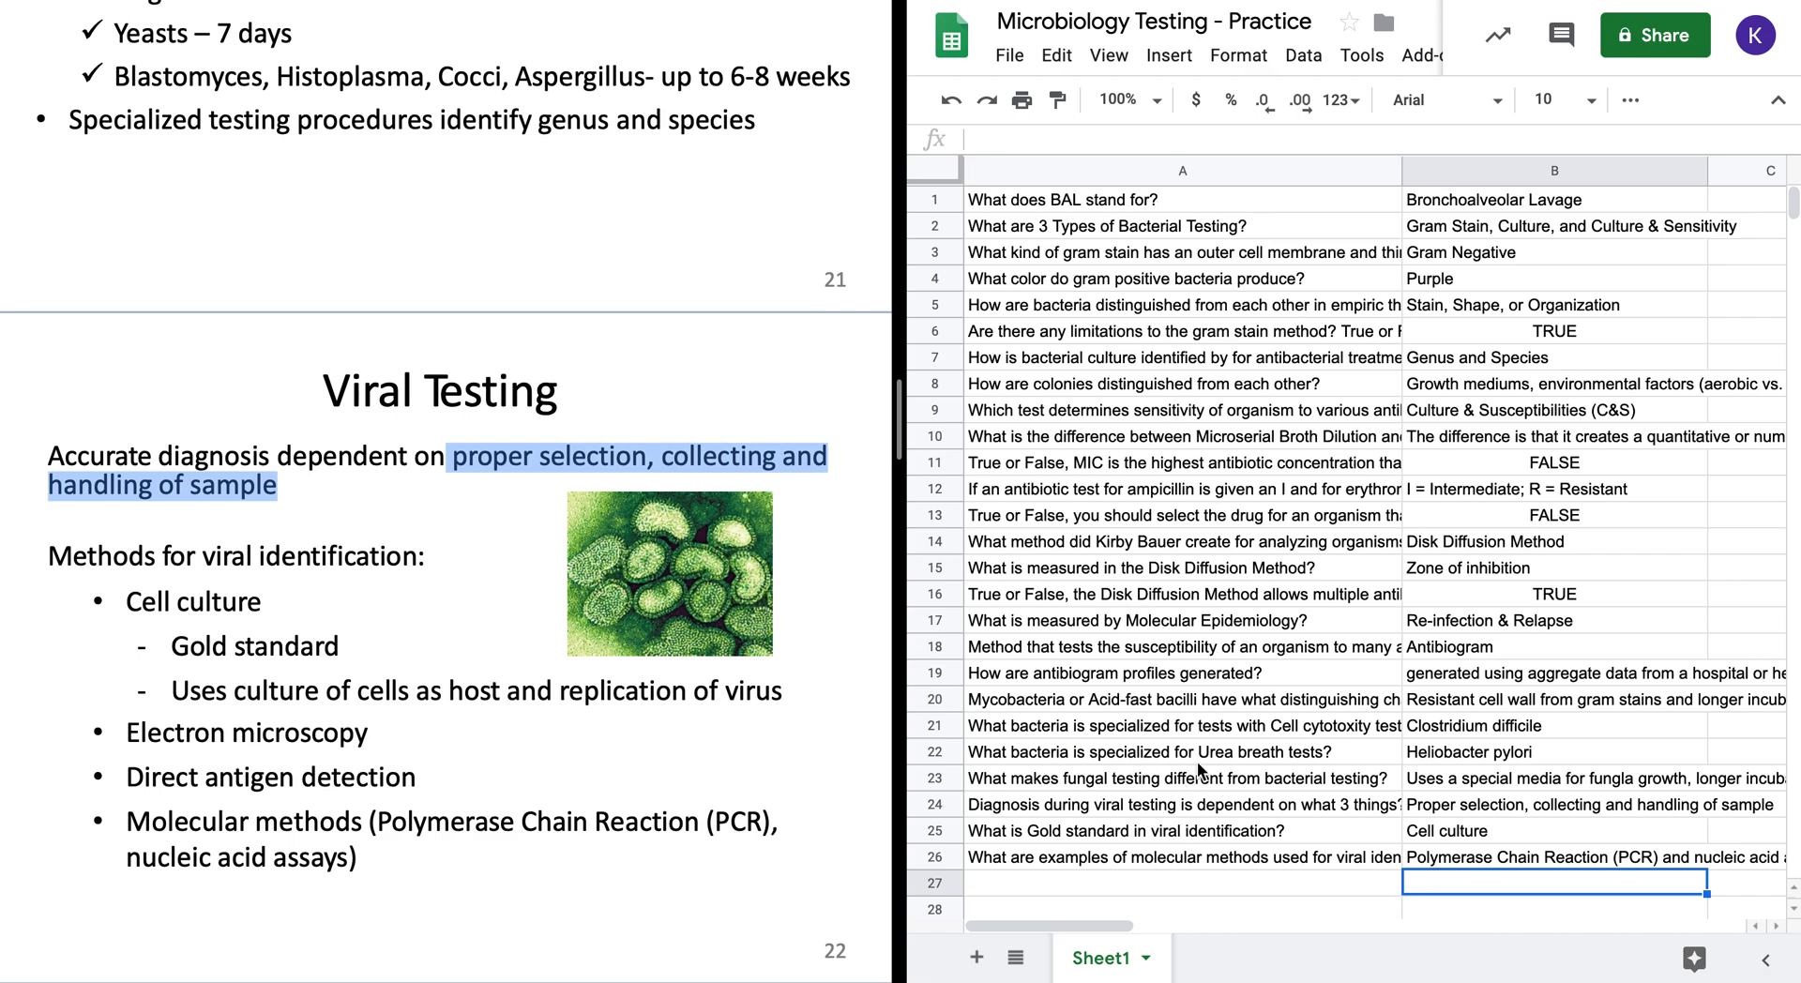
# - Review the lecture slides from bacterial to fungal testing and compare them with the objectives document and the practice sheet
pyautogui.click(532, 574)
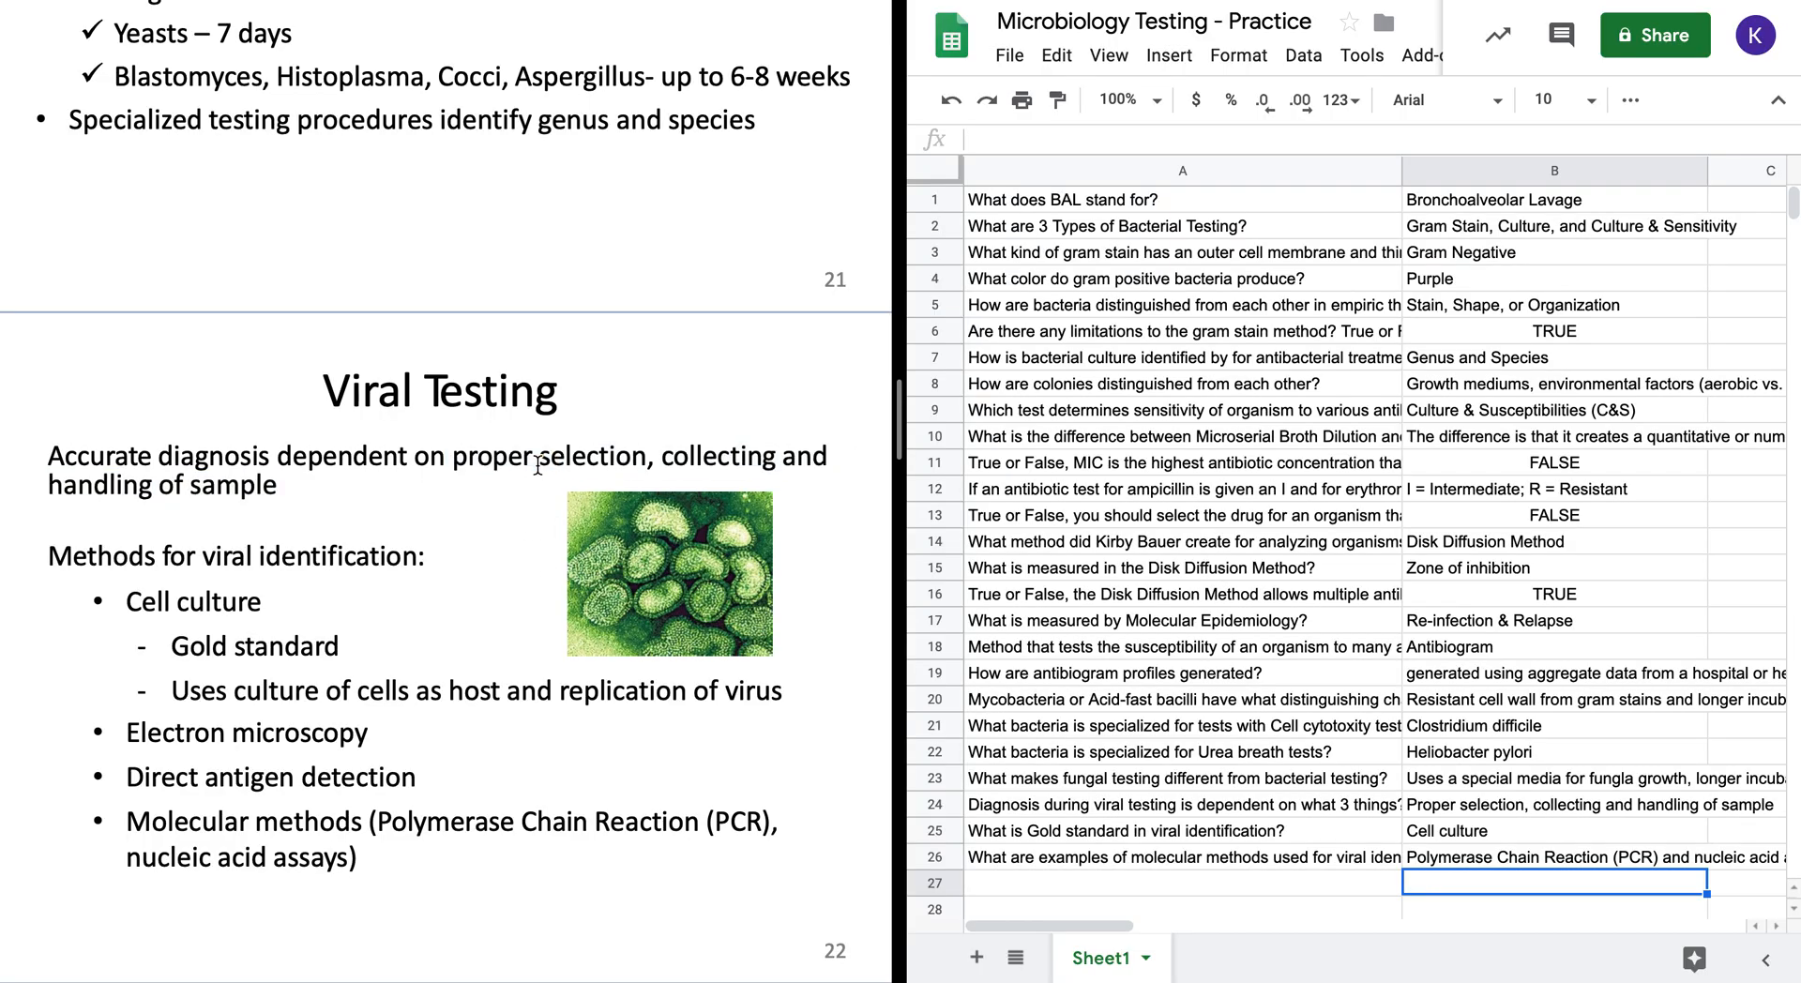
pyautogui.scroll(20, 535, 525)
pyautogui.scroll(-15, 538, 465)
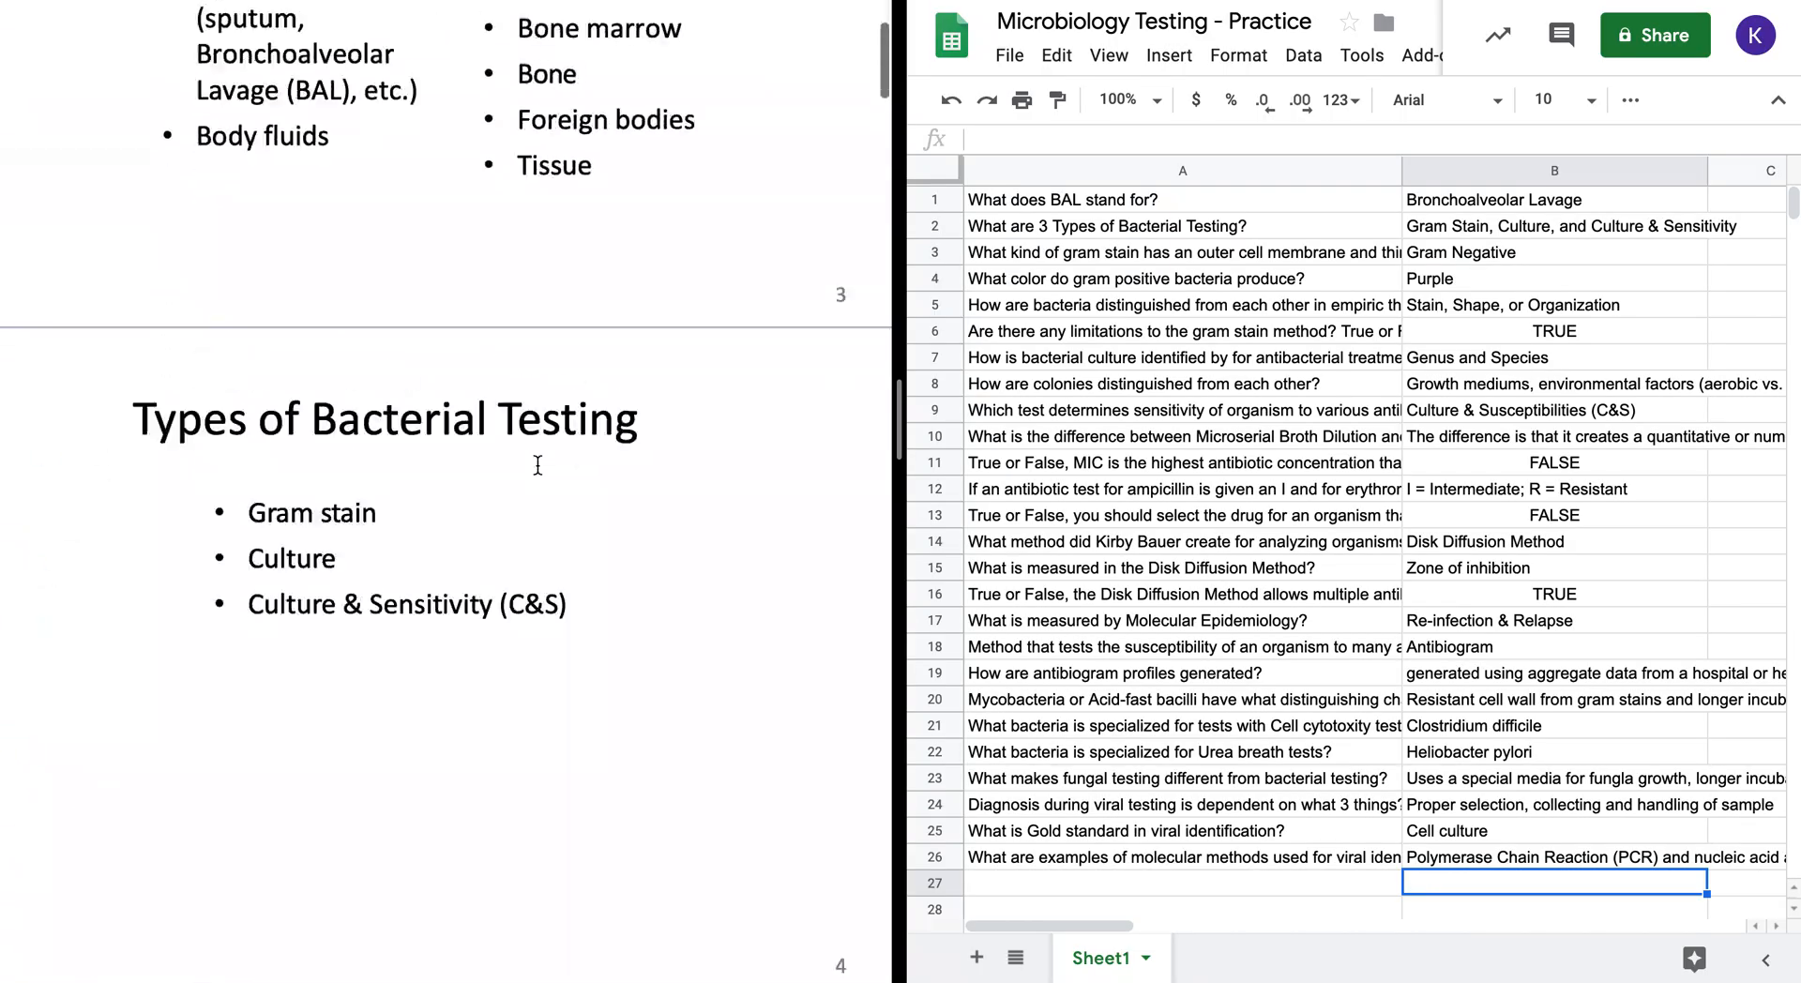
pyautogui.scroll(-10, 537, 465)
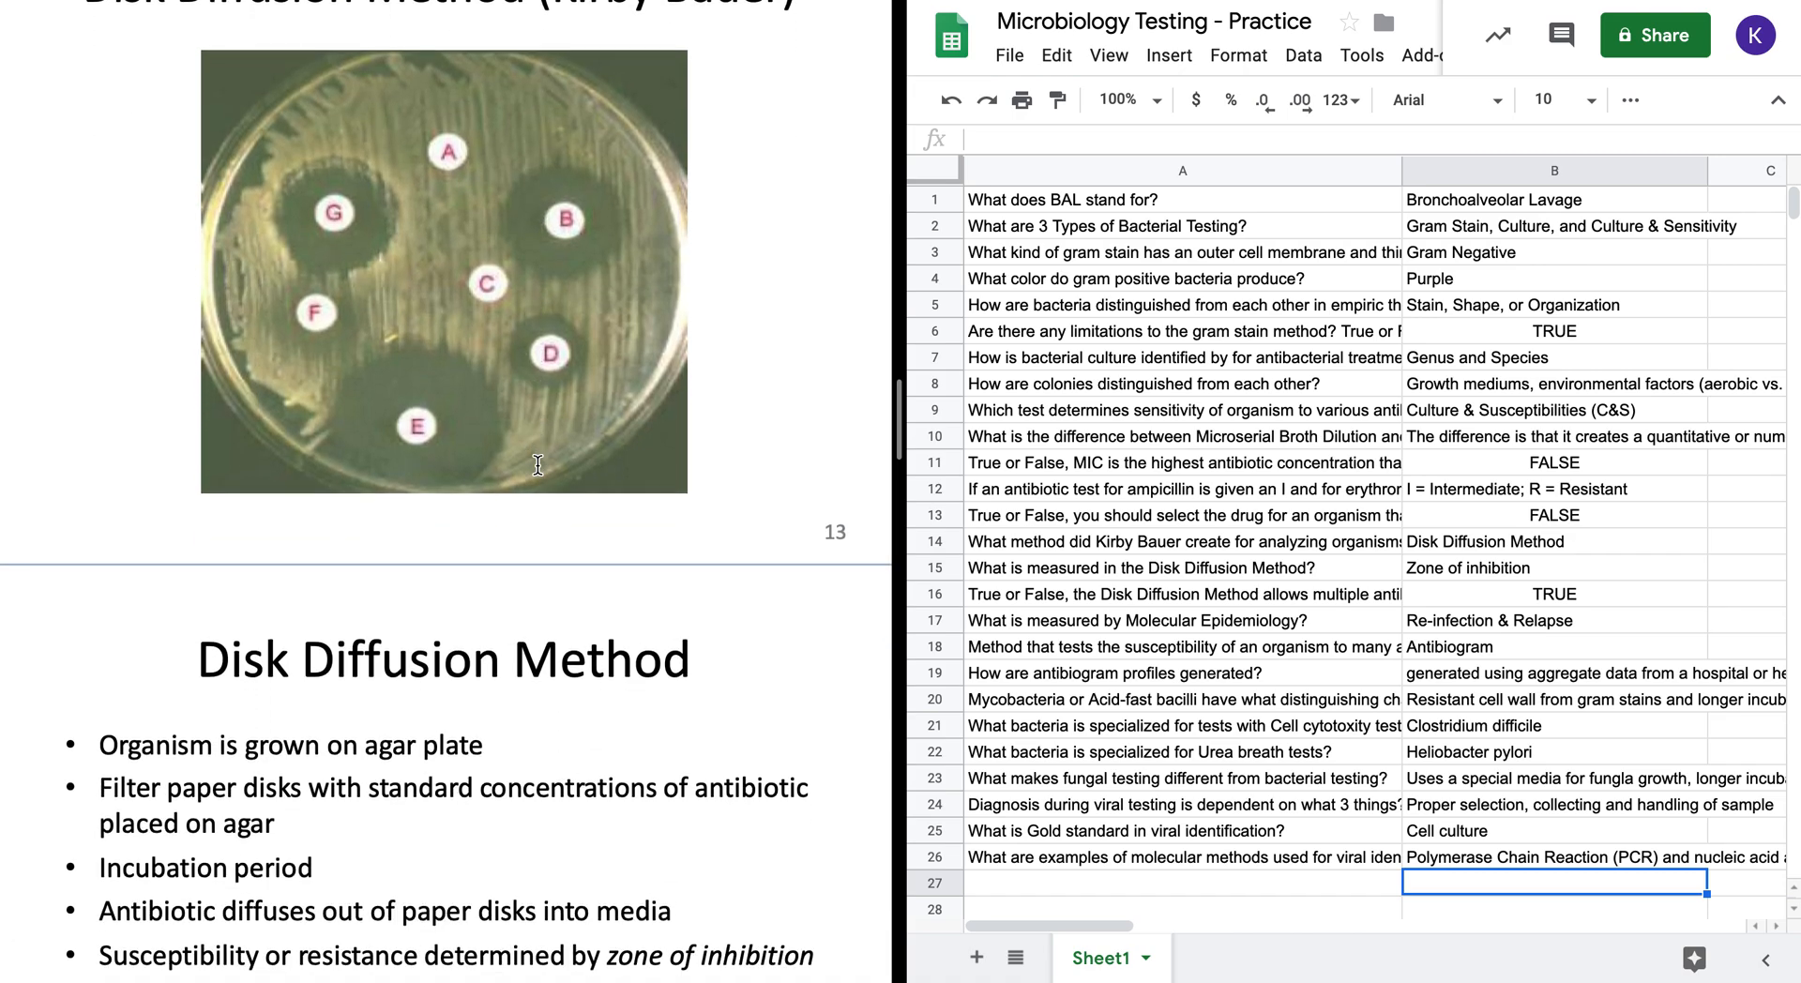
pyautogui.scroll(-1, 537, 466)
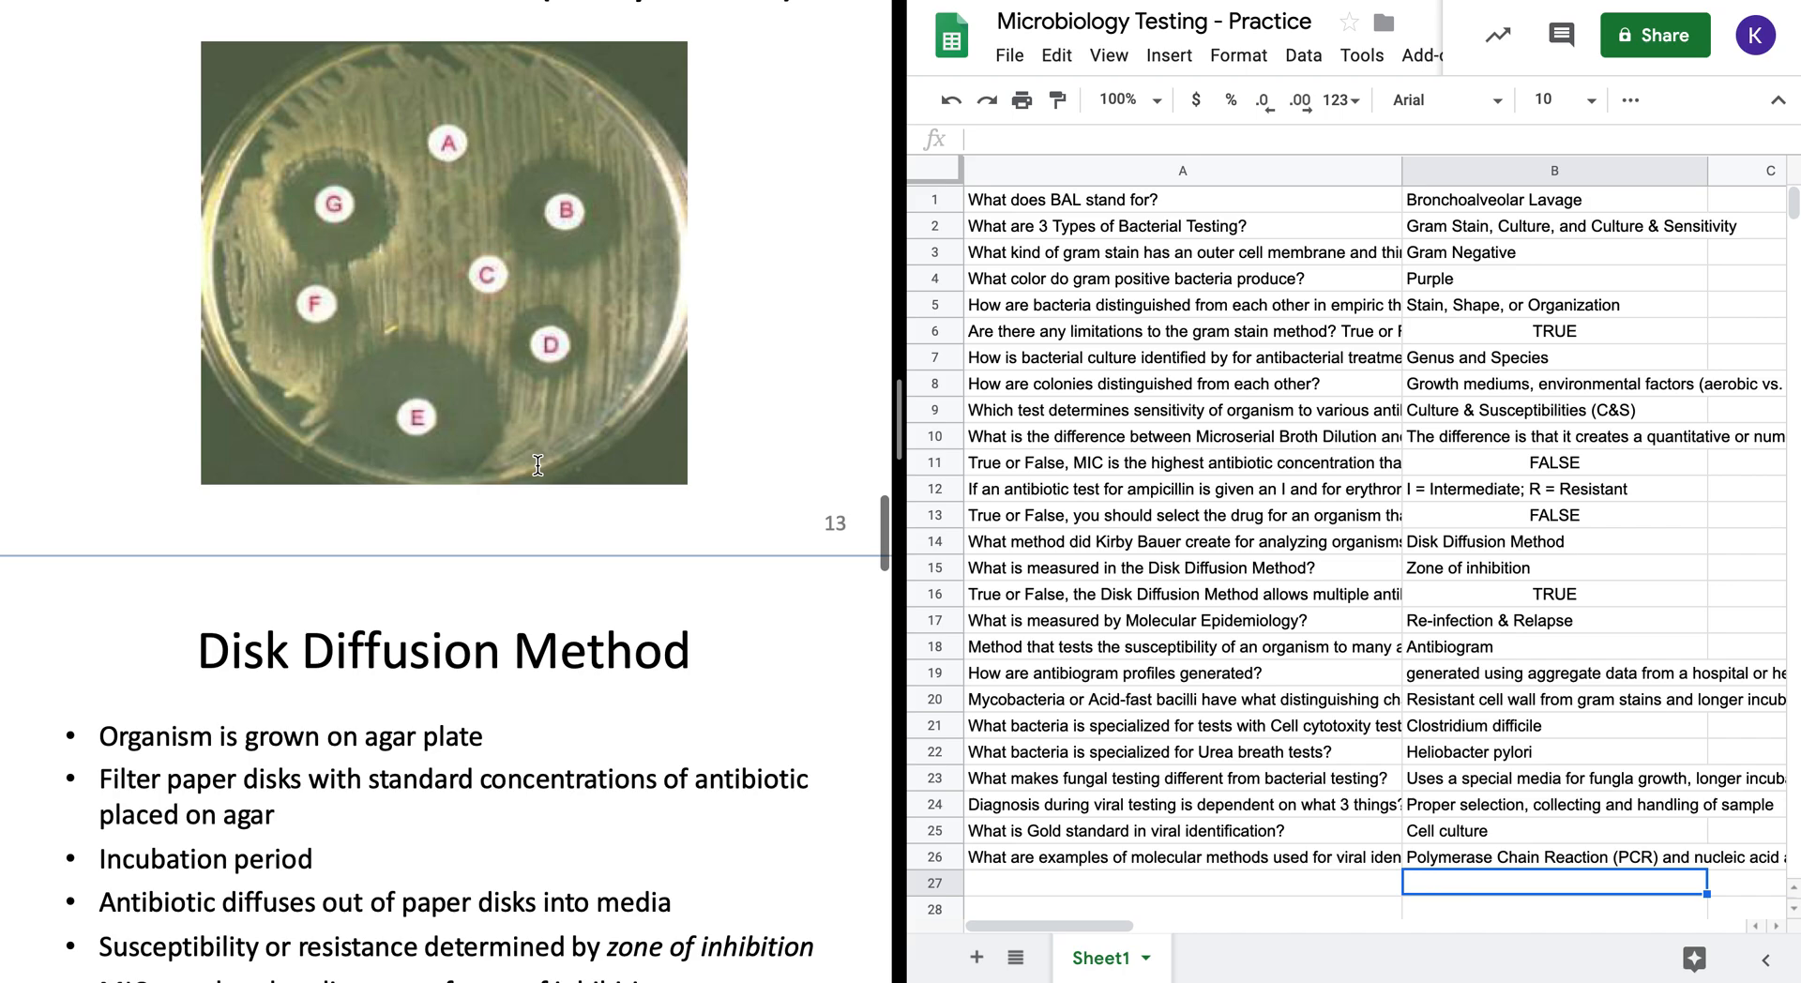
pyautogui.scroll(-15, 537, 465)
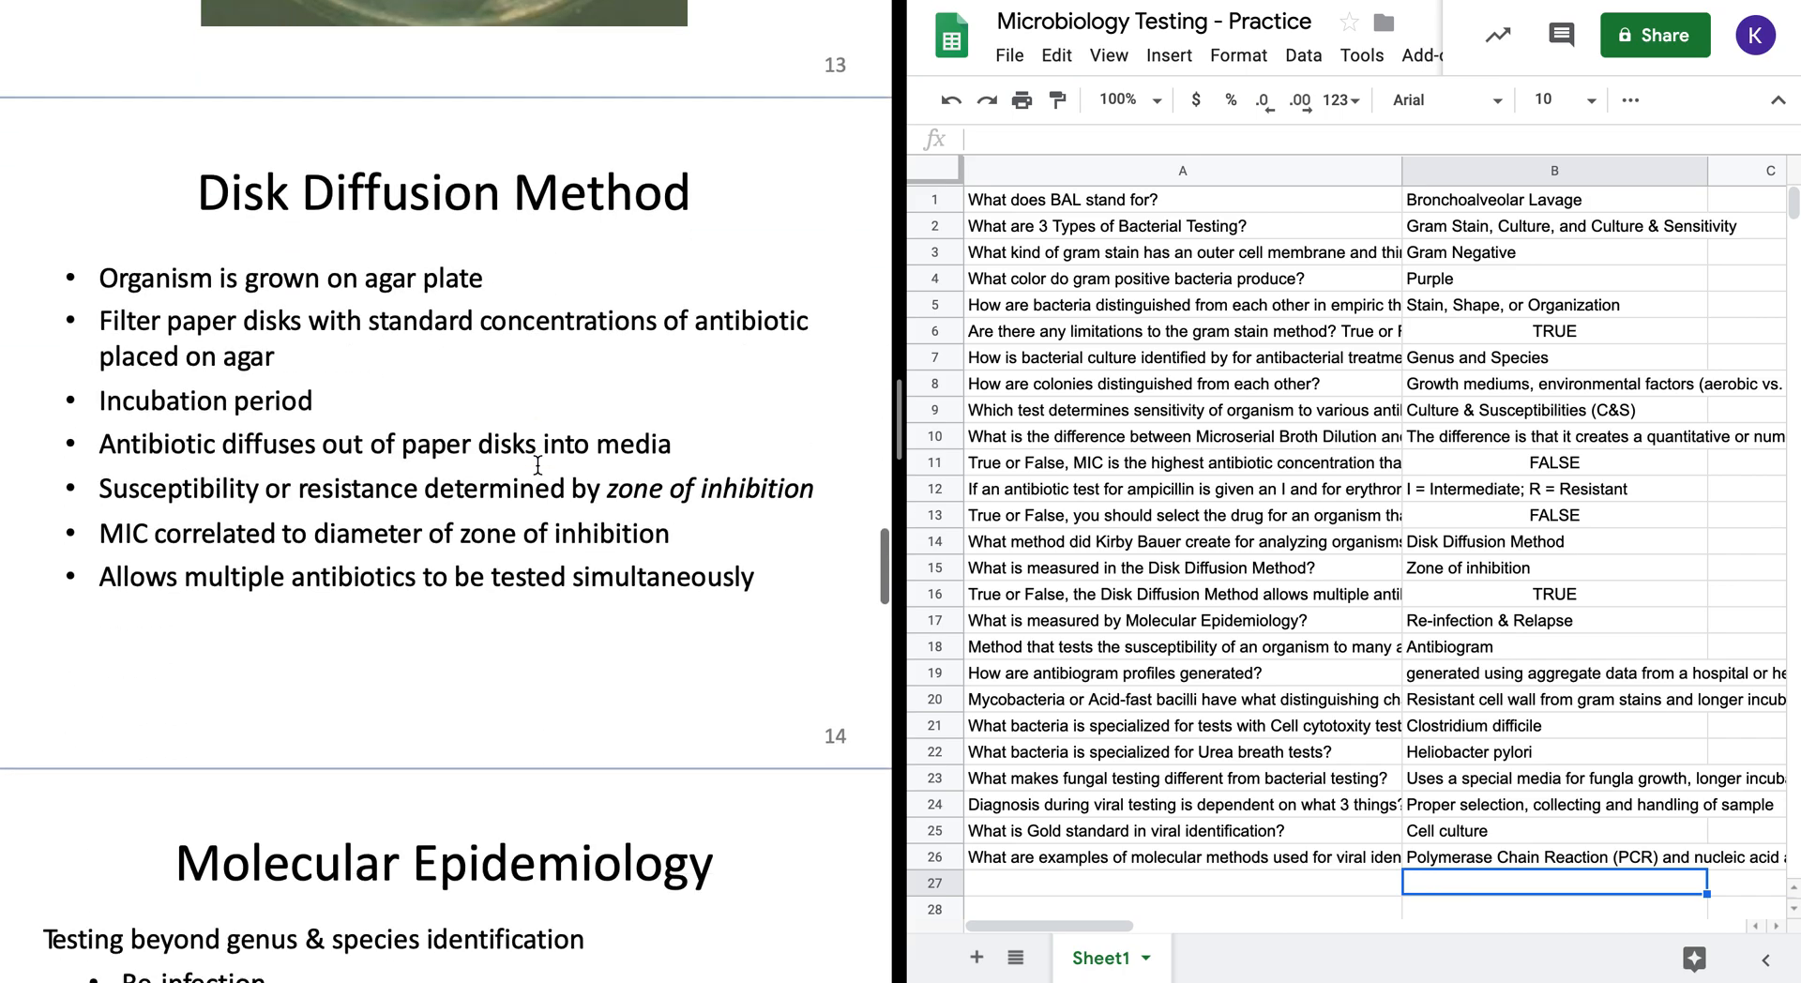
pyautogui.hotkey('ctrl', 'Tab')
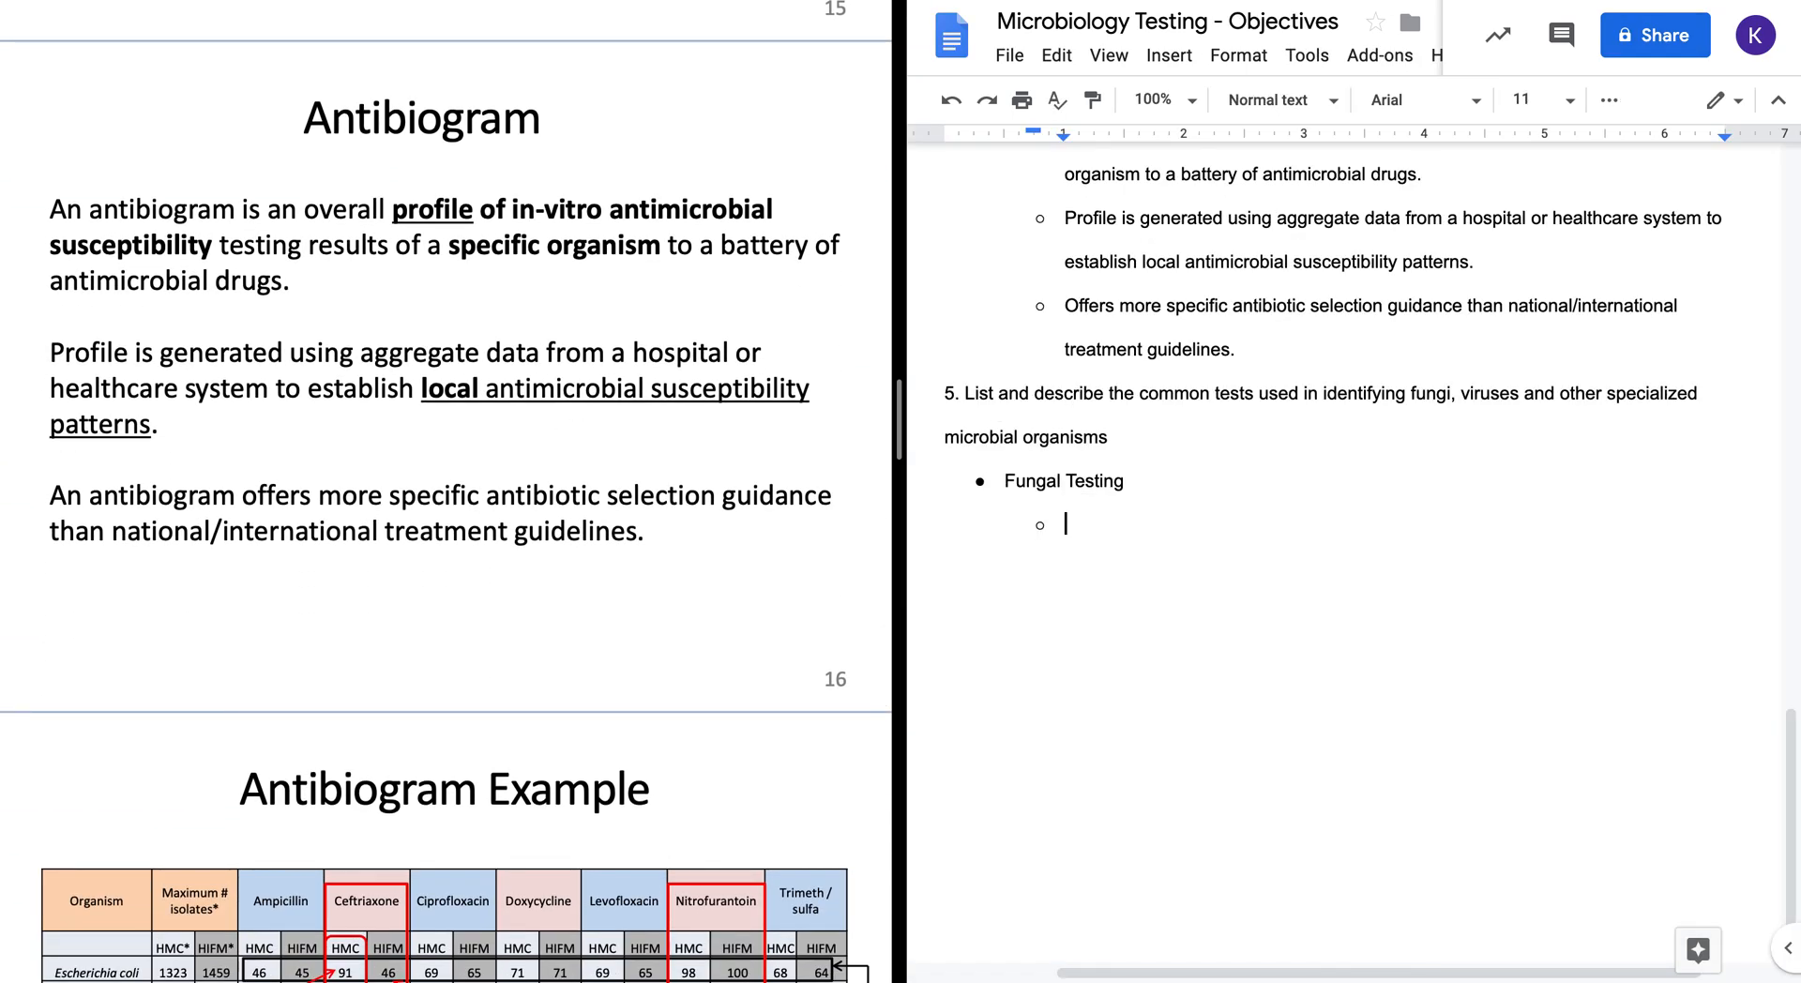
pyautogui.scroll(15, 1127, 668)
pyautogui.scroll(-18, 1127, 668)
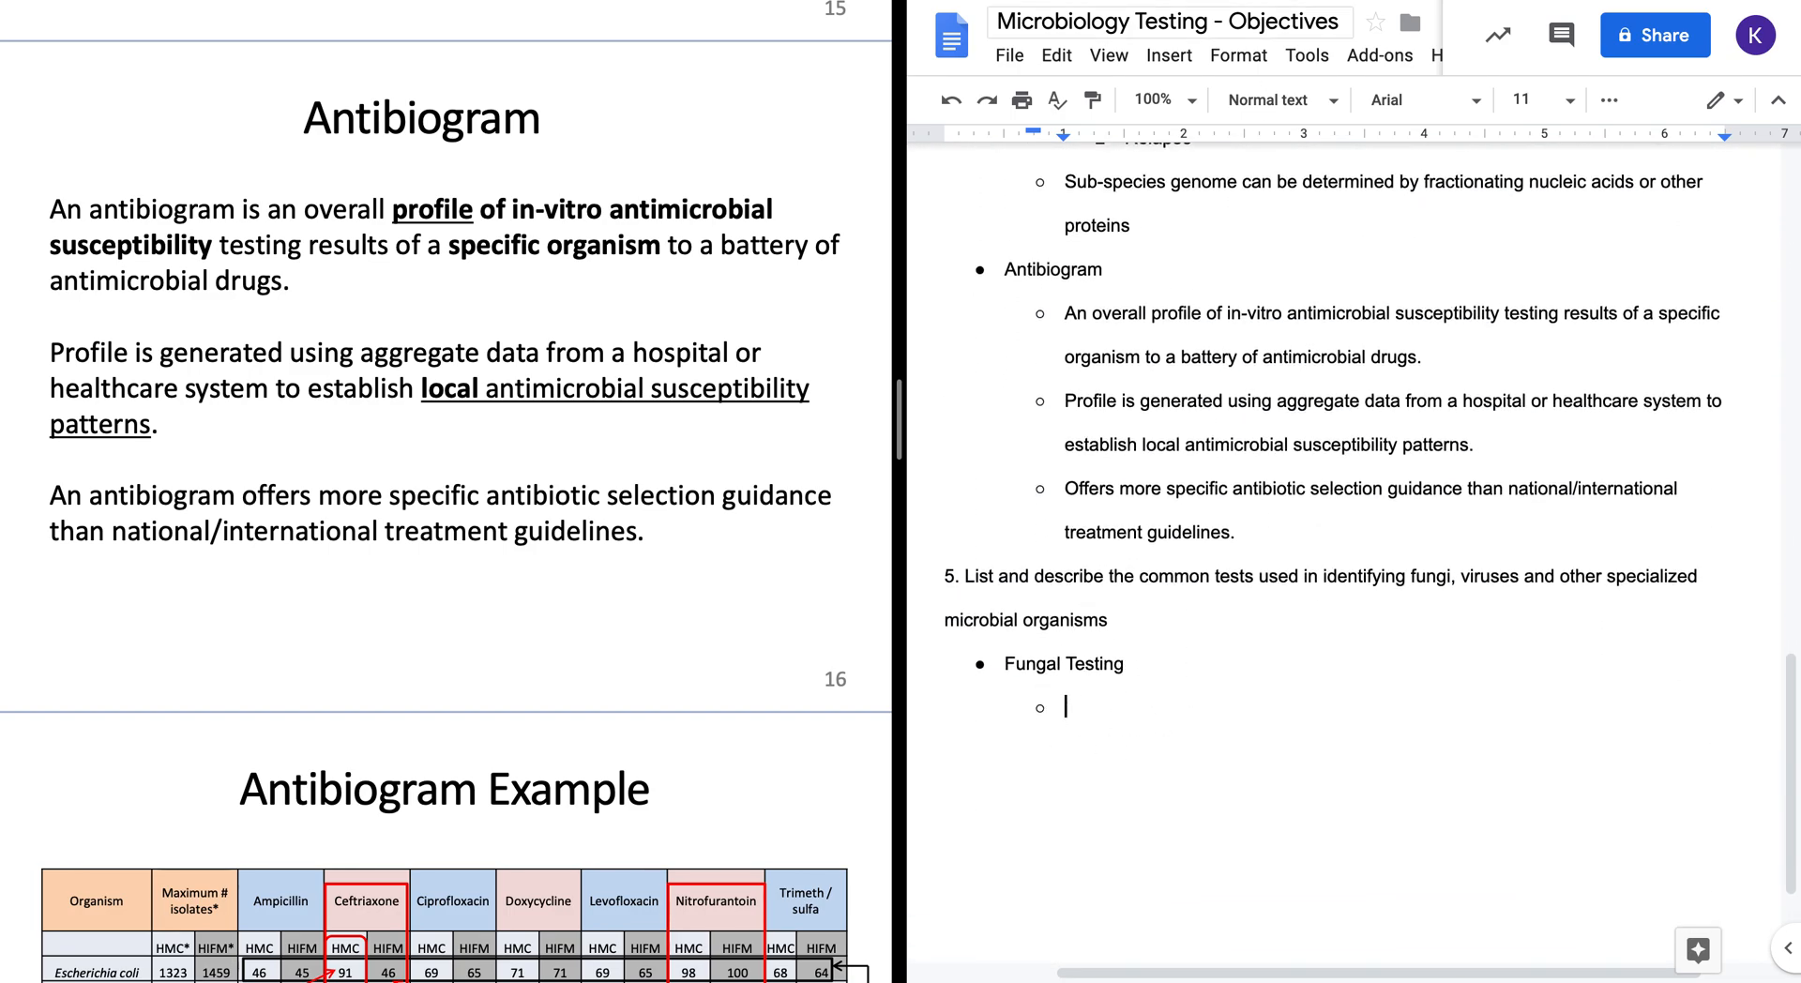
pyautogui.hotkey('ctrl', 'Tab')
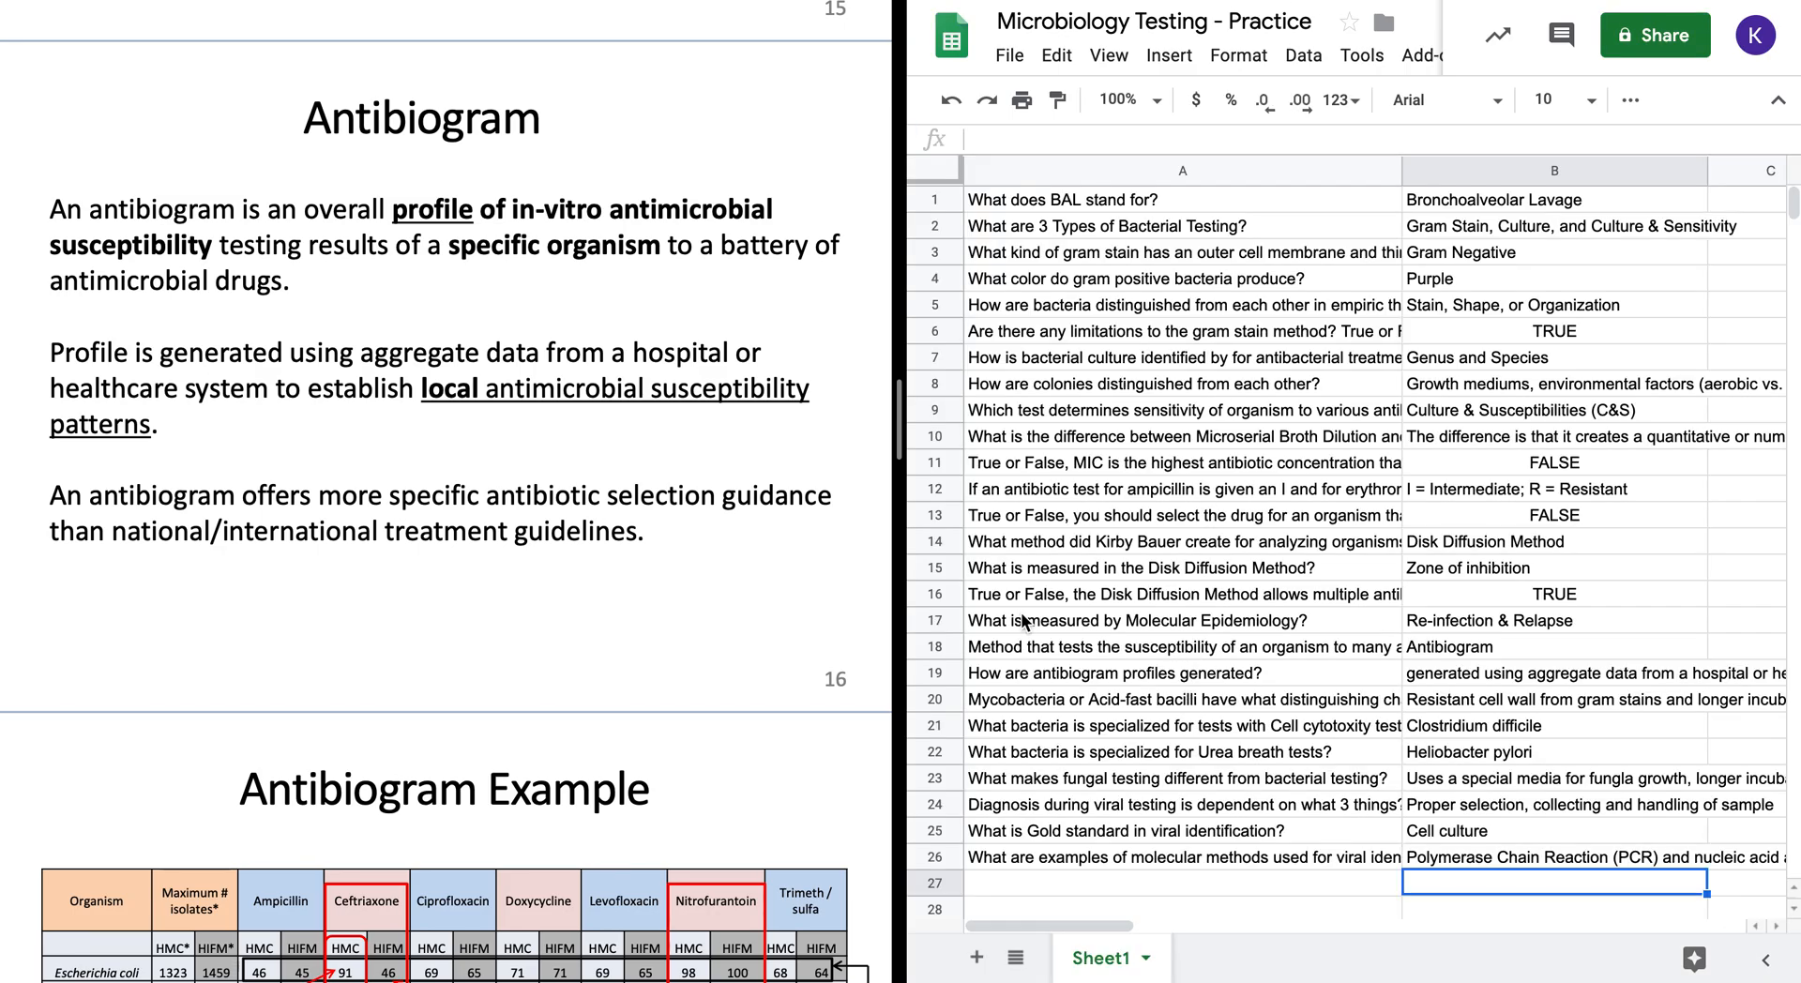
pyautogui.scroll(-20, 605, 778)
pyautogui.scroll(8, 605, 779)
pyautogui.scroll(-2, 605, 767)
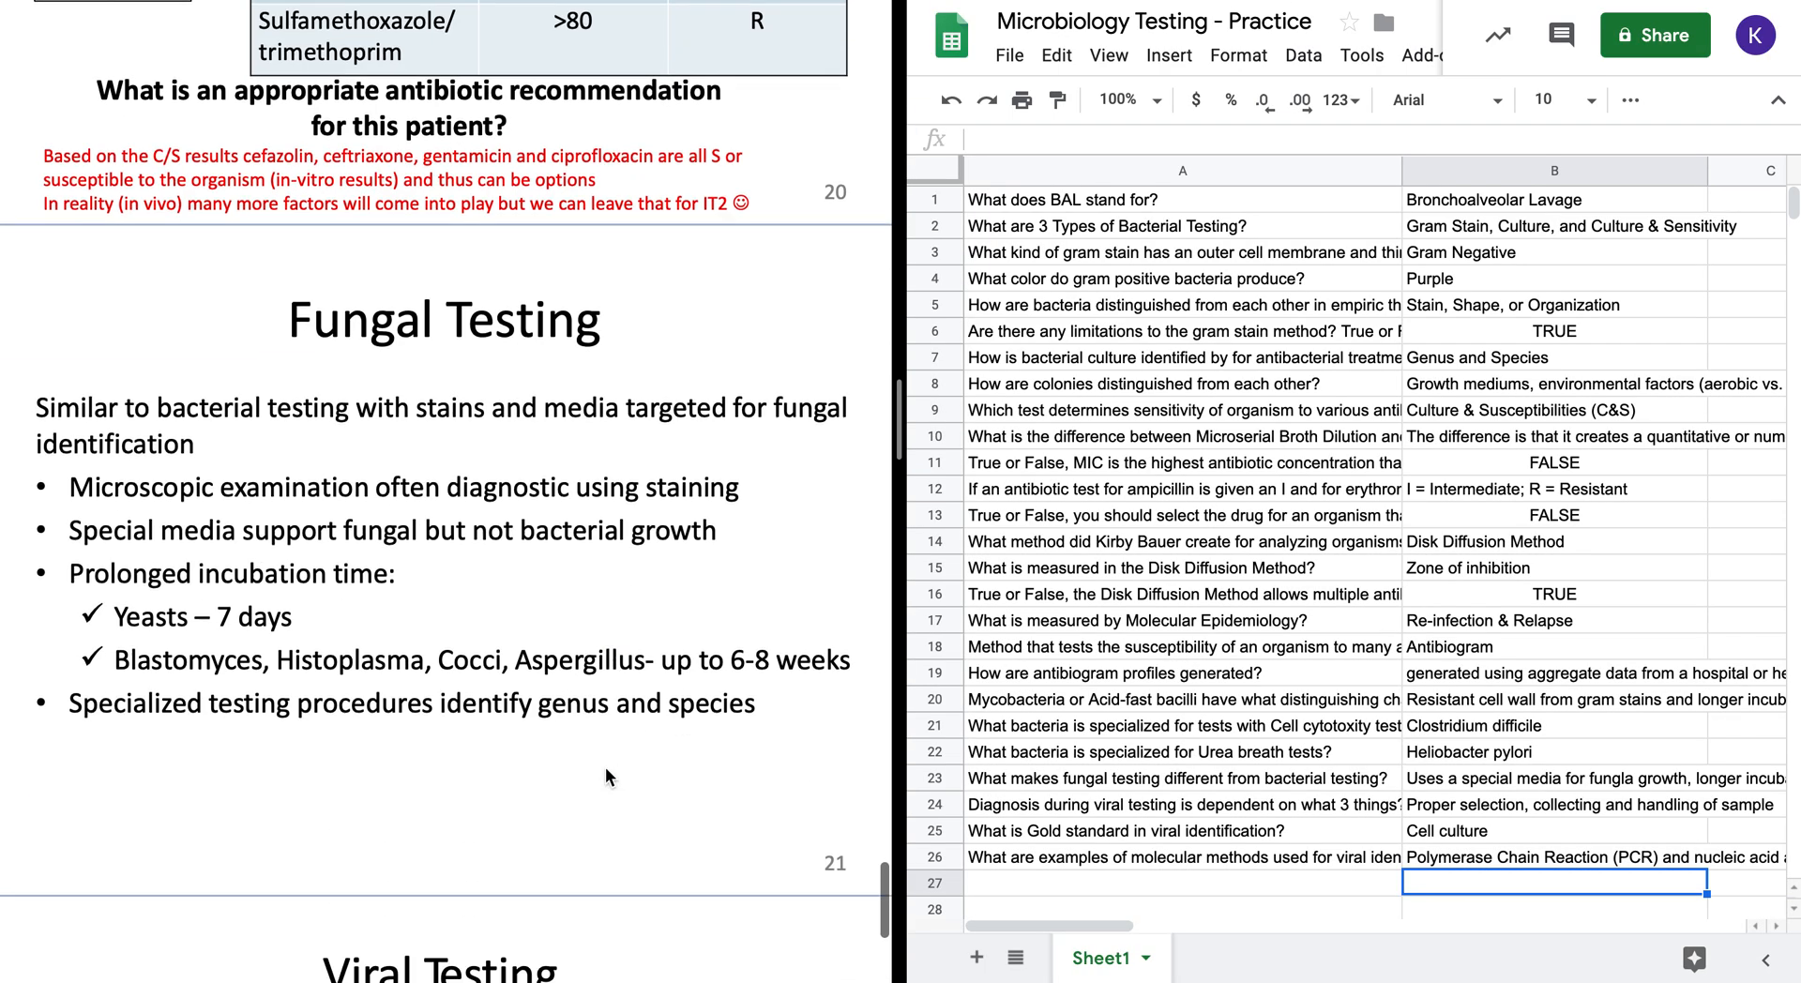